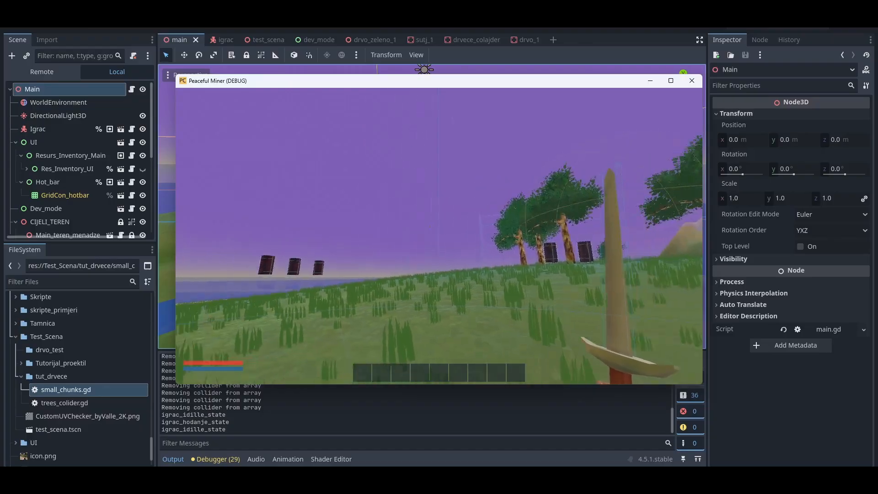
- Survey the terrain, lakes and chunk areas from the air in the running game using free-fly mode, and return to the ground
key(w)
key(f)
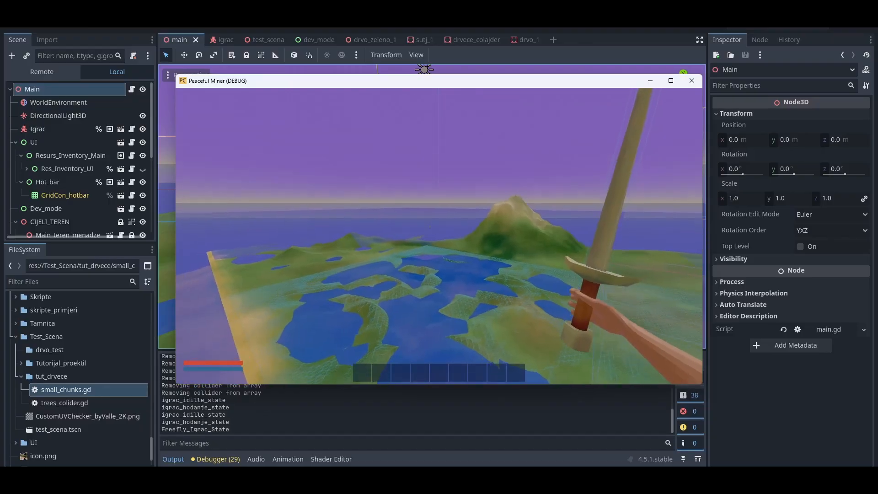
key(w)
key(s)
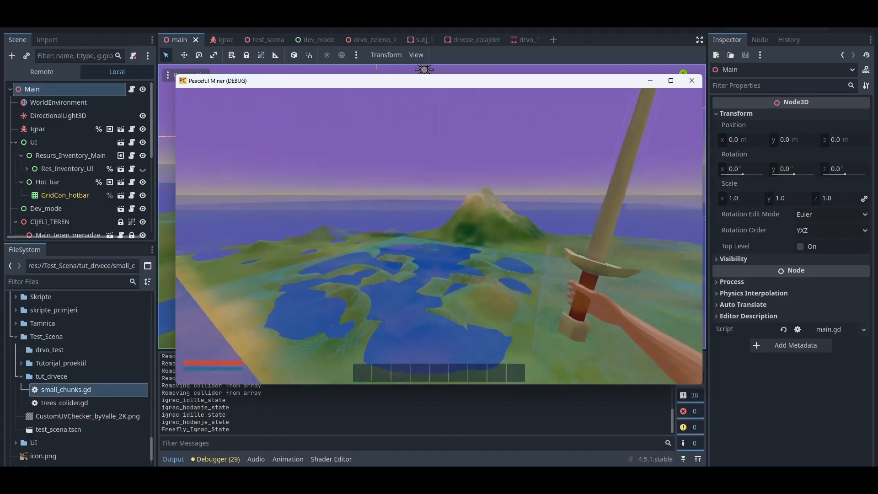
key(a)
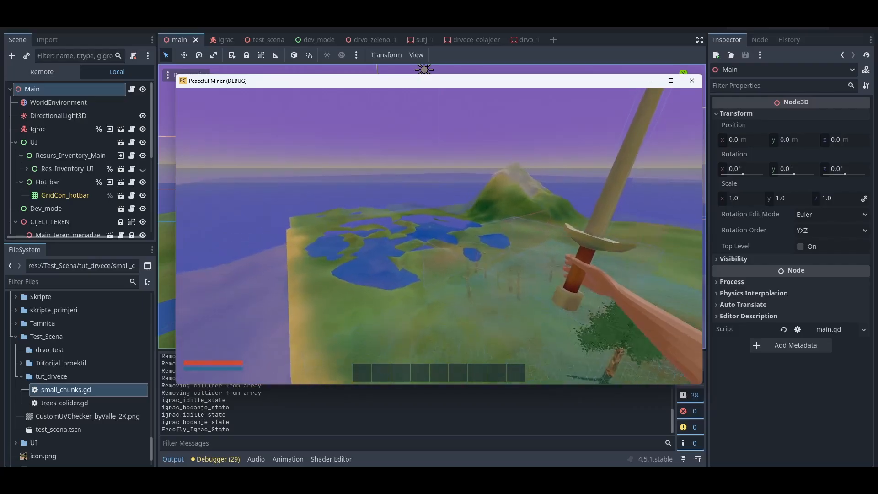
key(s)
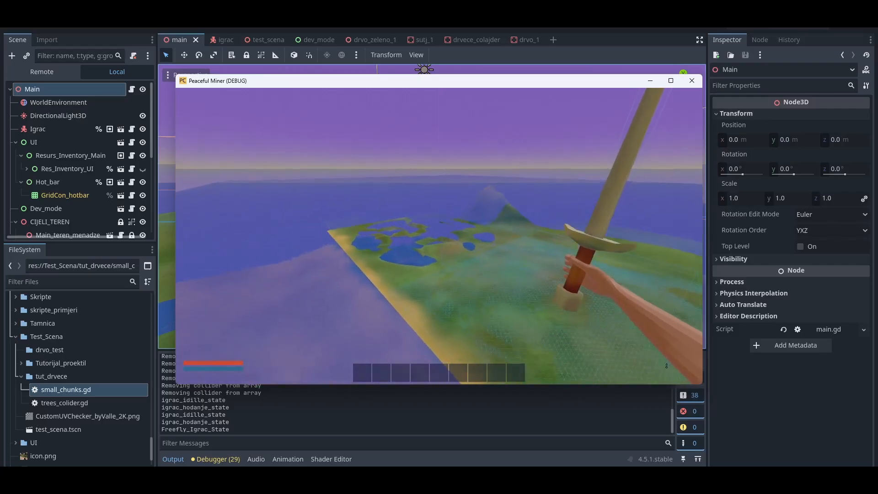
key(w)
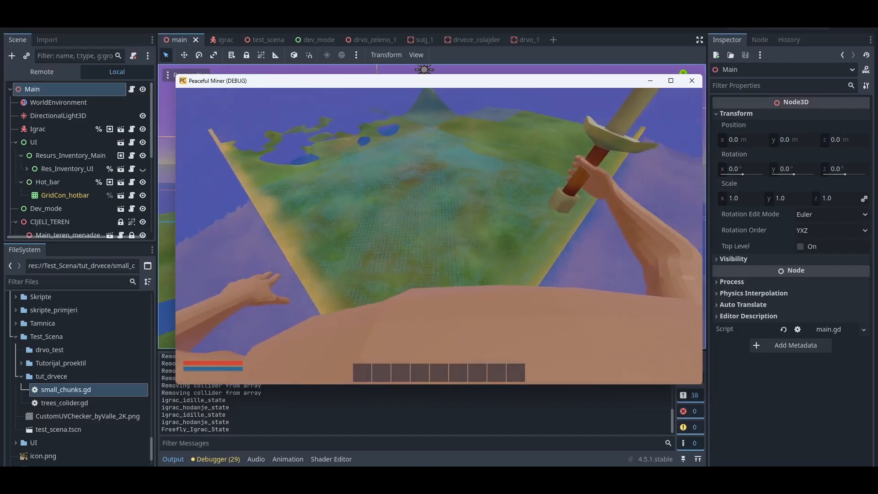
key(f)
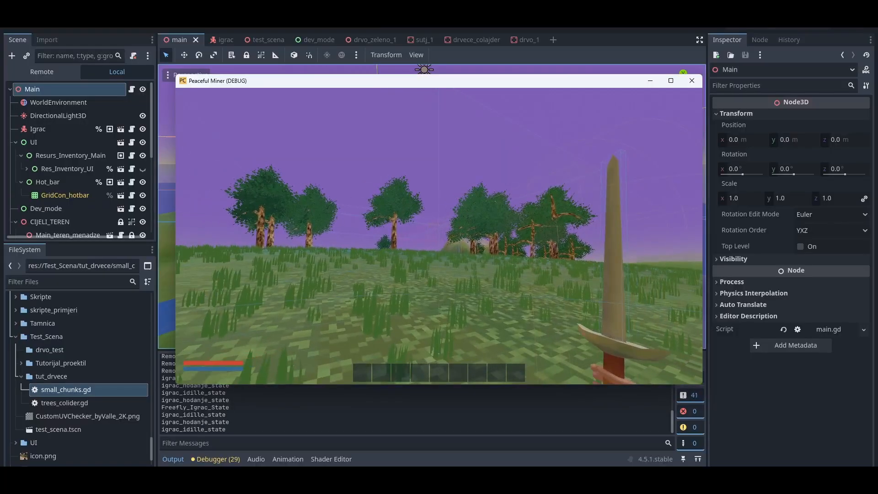
- Walk the character sideways across the grass to view the distant trees and barrels from ground level
key(w)
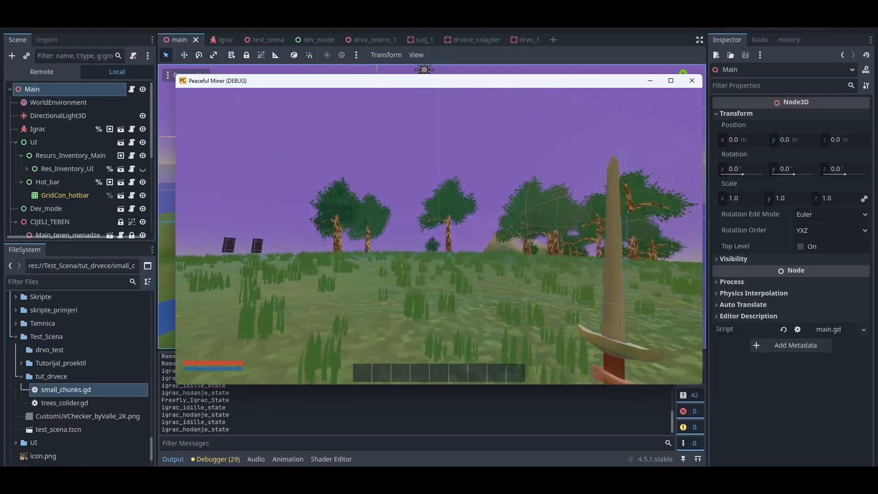
key(a)
key(a)
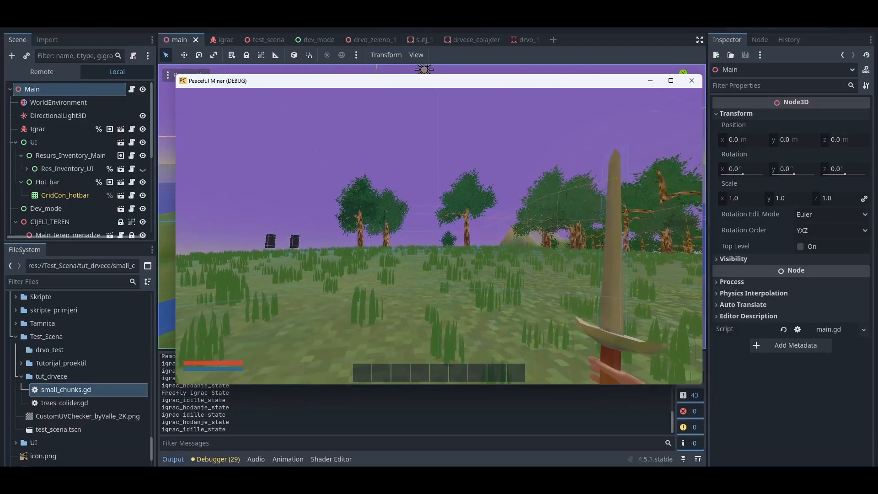
key(a)
key(a)
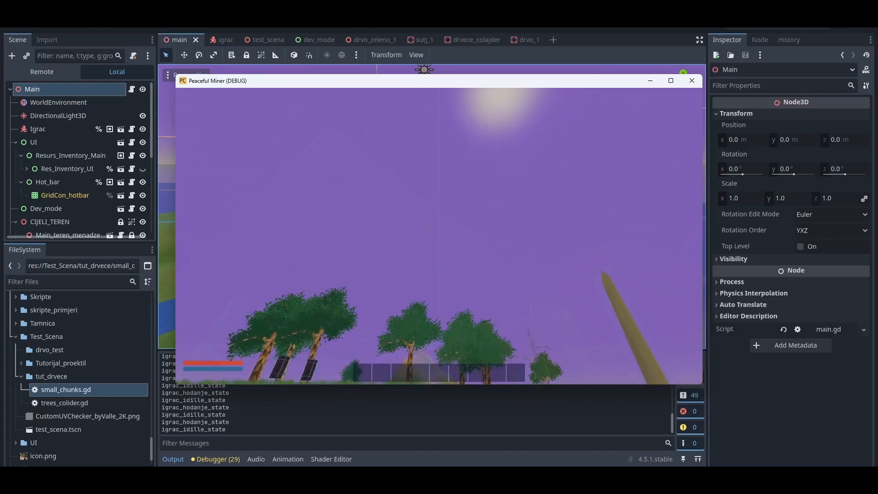
- Fly over the tree groups in free-fly mode to inspect their distribution from above, and leave free-fly mode
key(a)
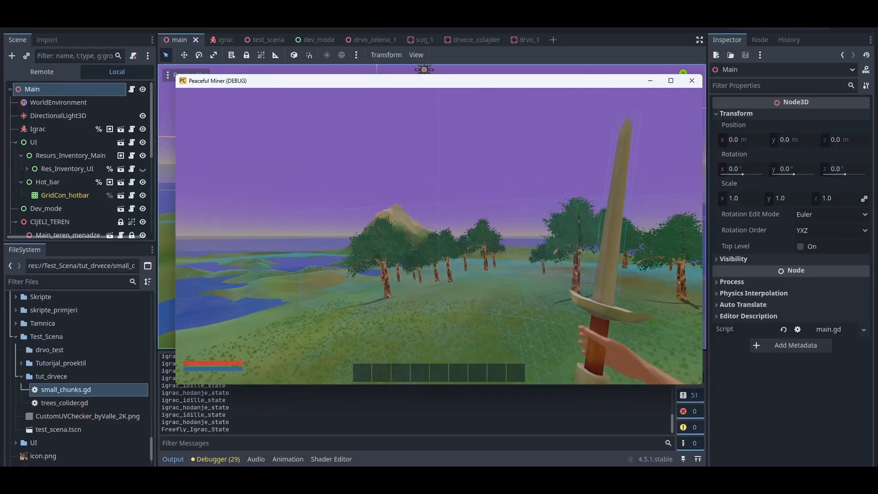
key(w)
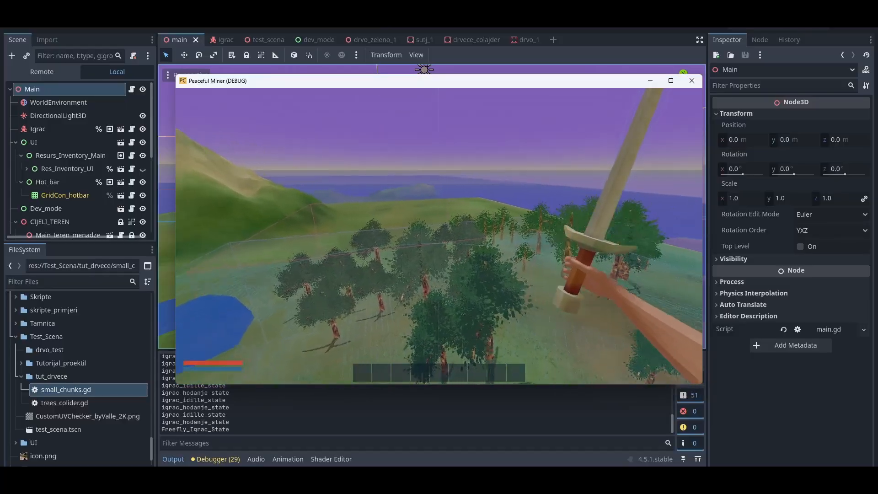
key(space)
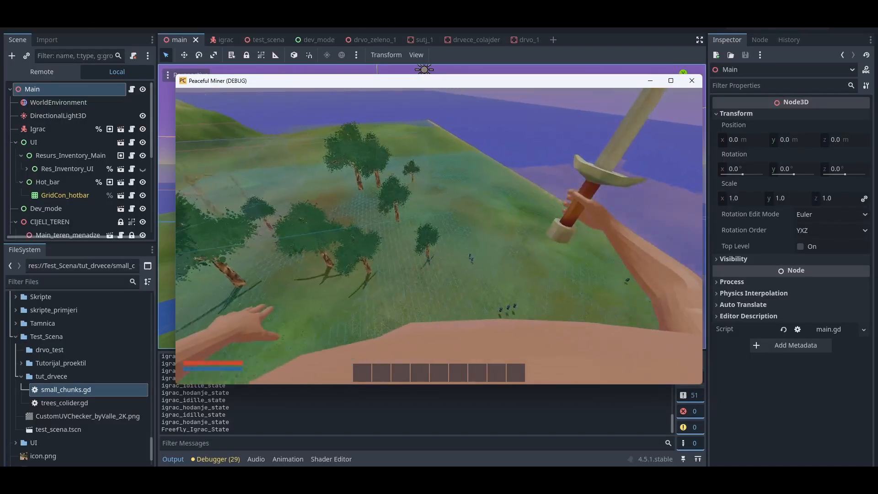
key(w)
key(f)
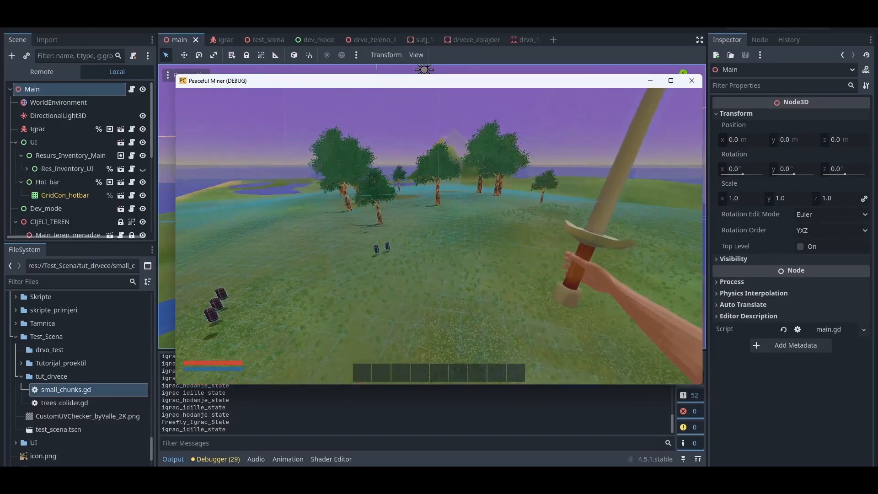
- Walk toward the trees and back and forth across the chunk boundary to test creating and removing the tree colliders
key(w)
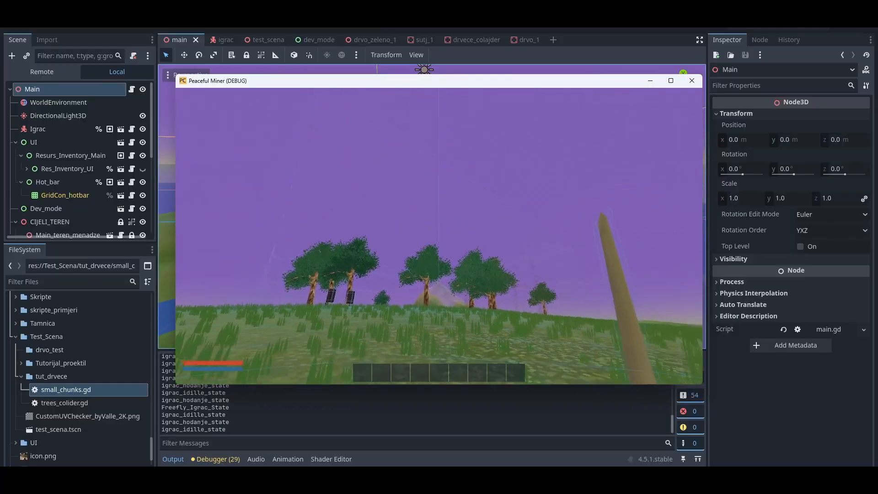
key(w)
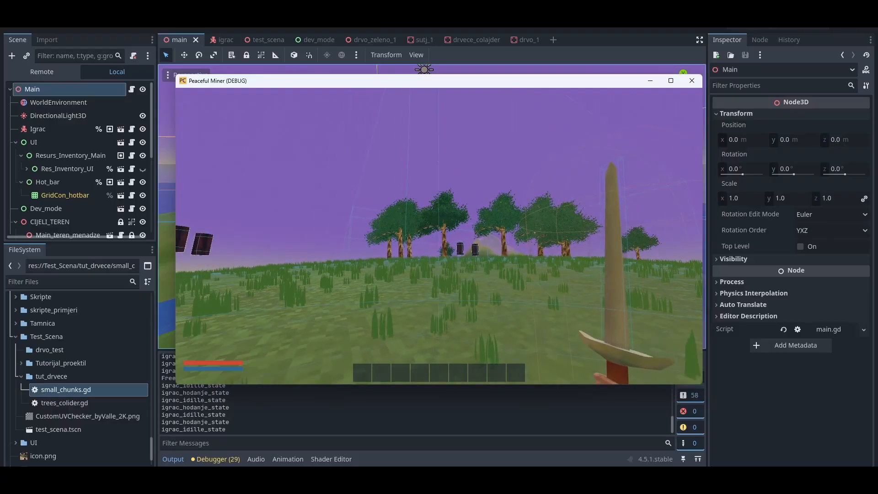
key(w)
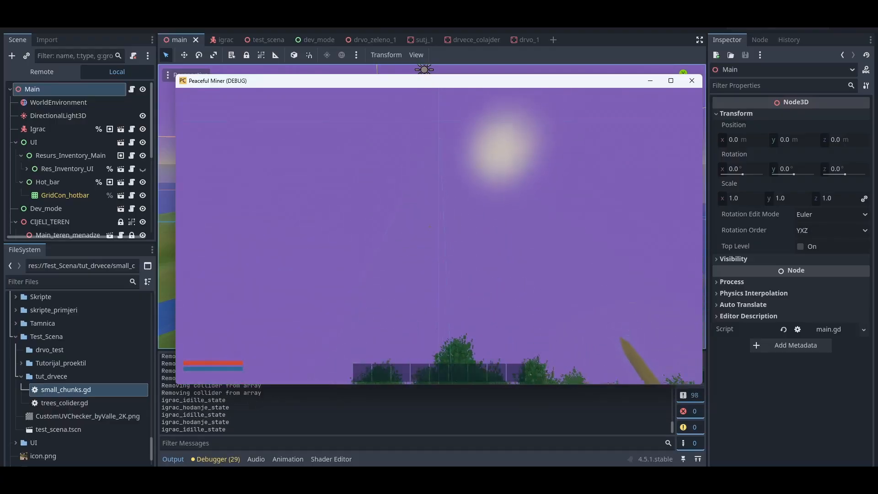
key(w)
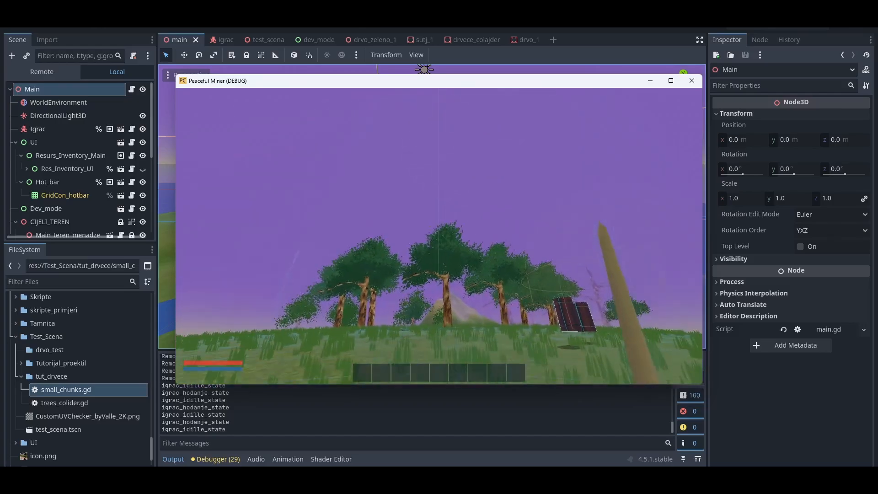
key(w)
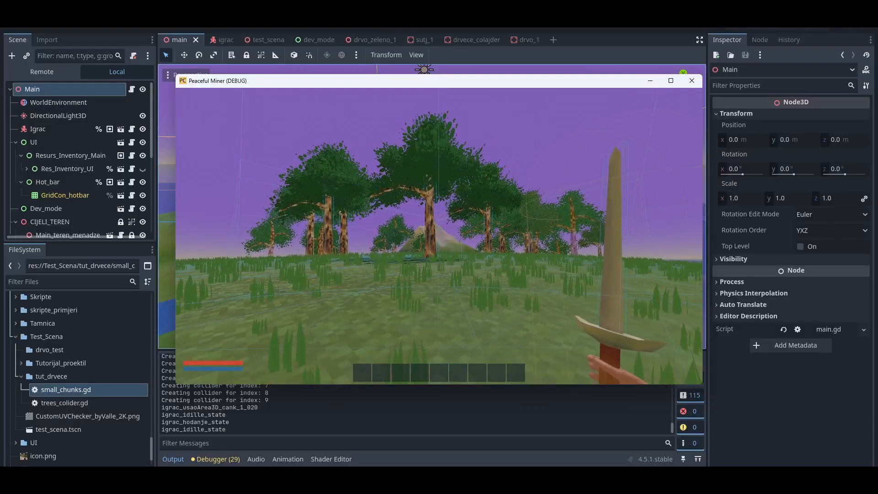
key(w)
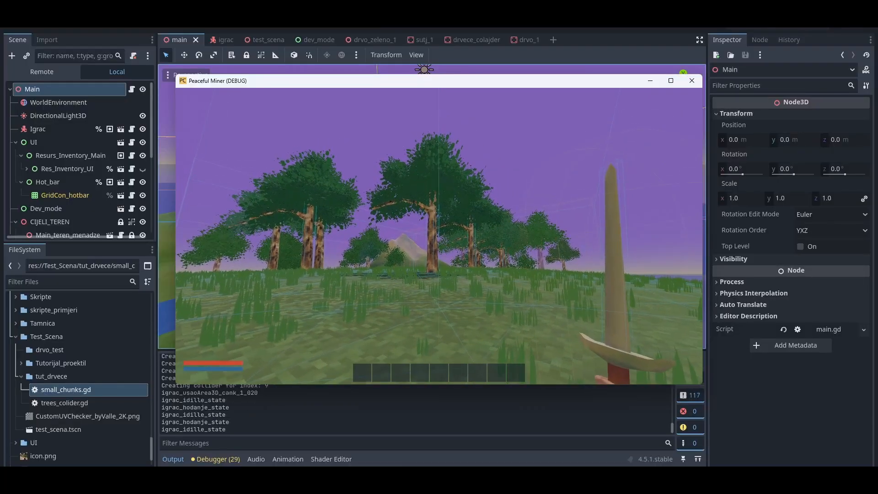
key(s)
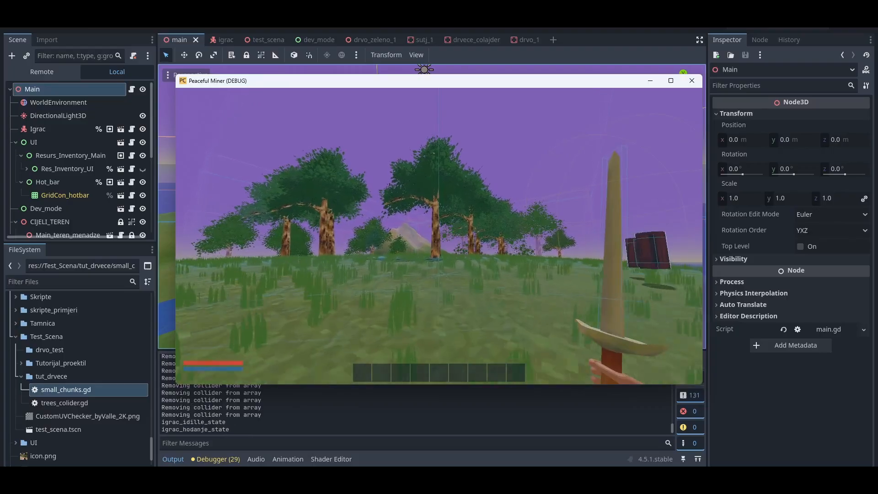
key(w)
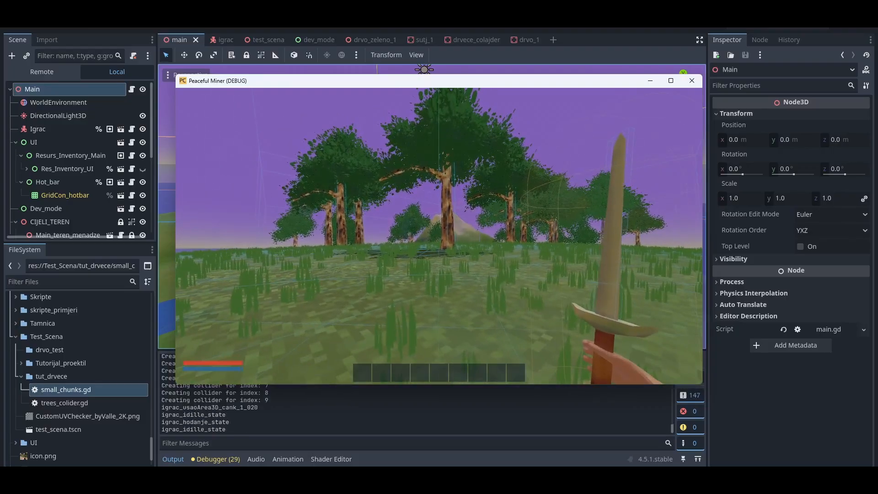
- Walk up to the nearest large tree and chop it down with the sword
key(w)
key(w)
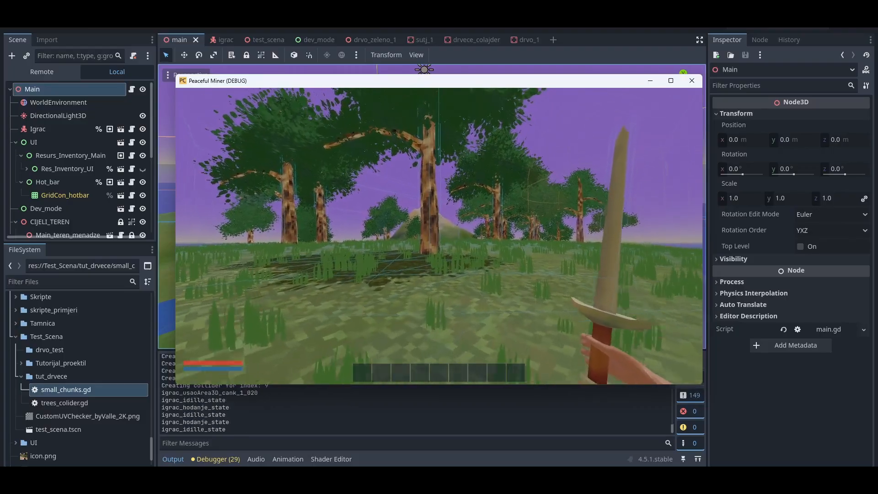
key(w)
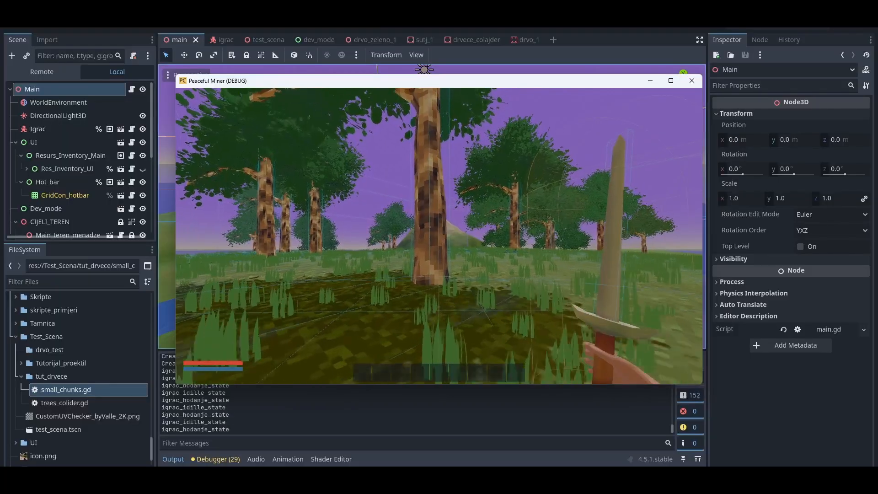
key(w)
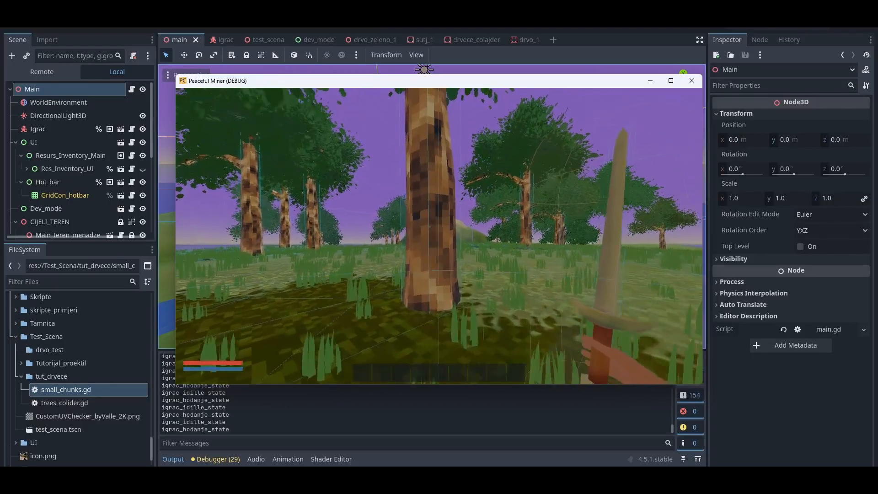
key(w)
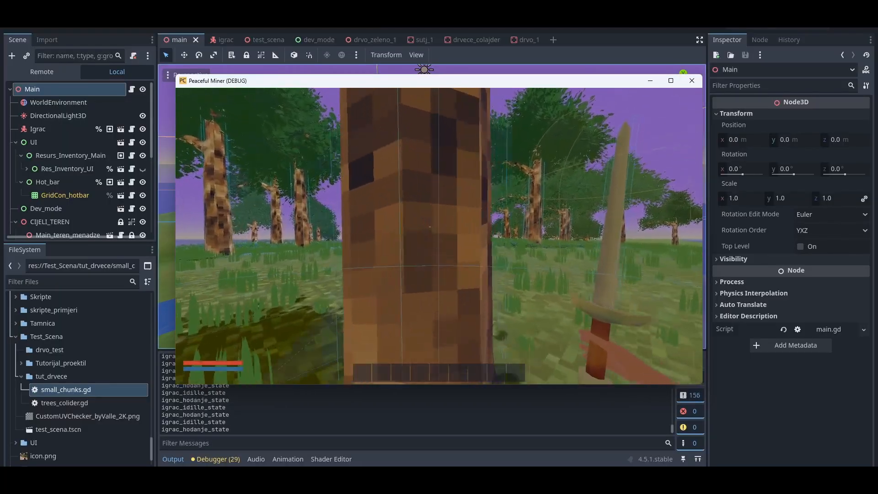
click(439, 236)
click(439, 236)
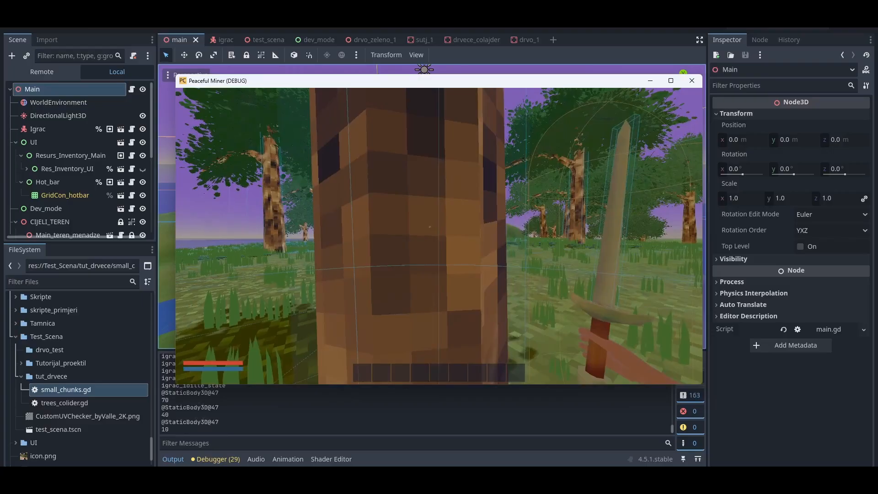
click(439, 236)
- Chop down two more neighbouring trees with the sword
key(w)
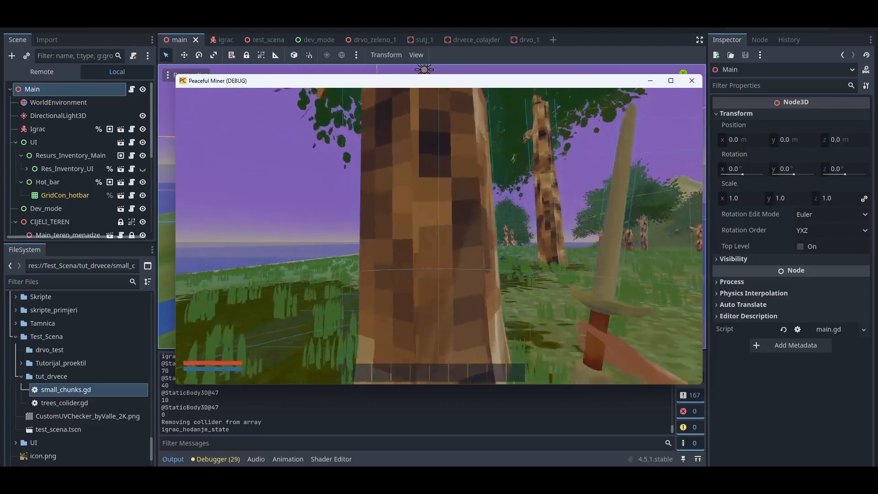
click(439, 236)
key(w)
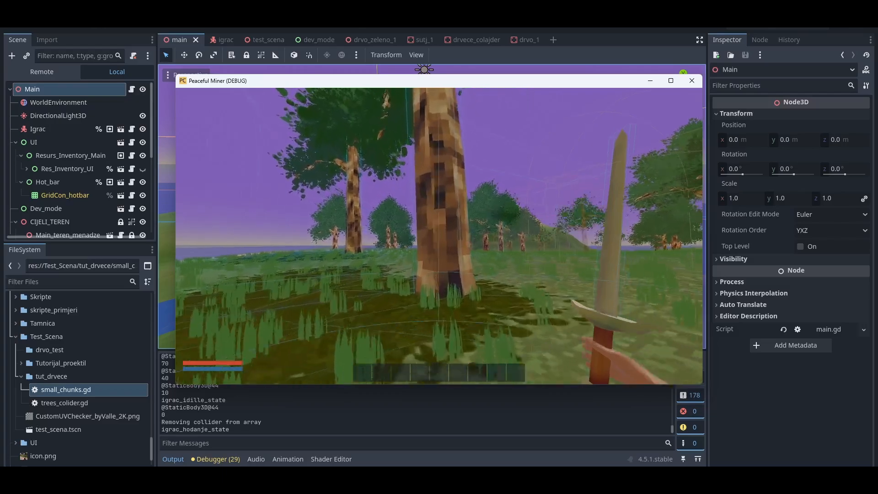
click(439, 235)
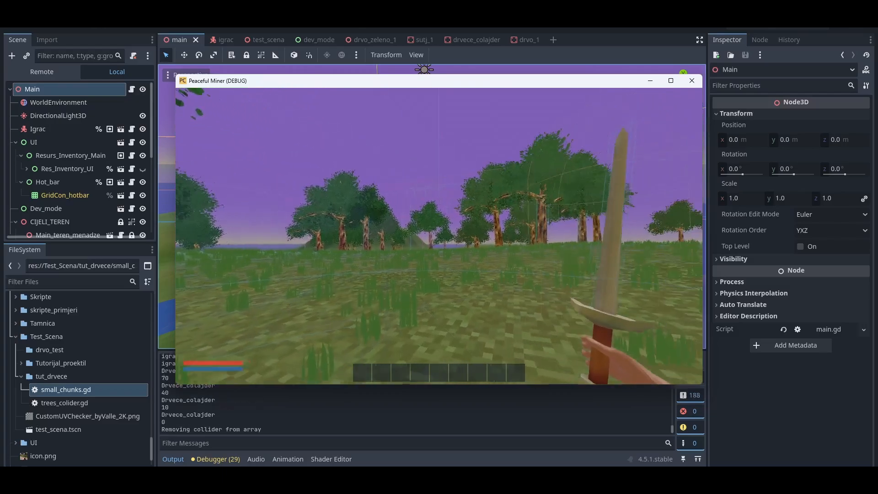
- Walk through the next grove, fell another tree, and back away from the remaining trees to test collider removal
key(w)
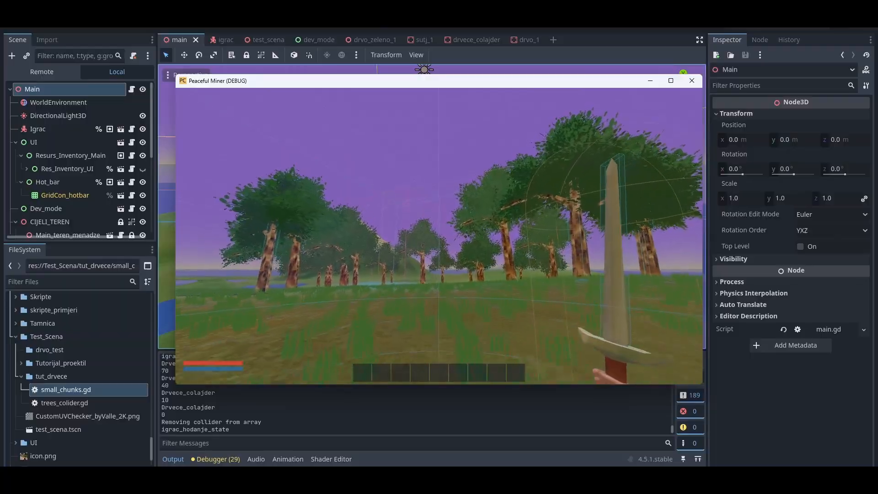
key(w)
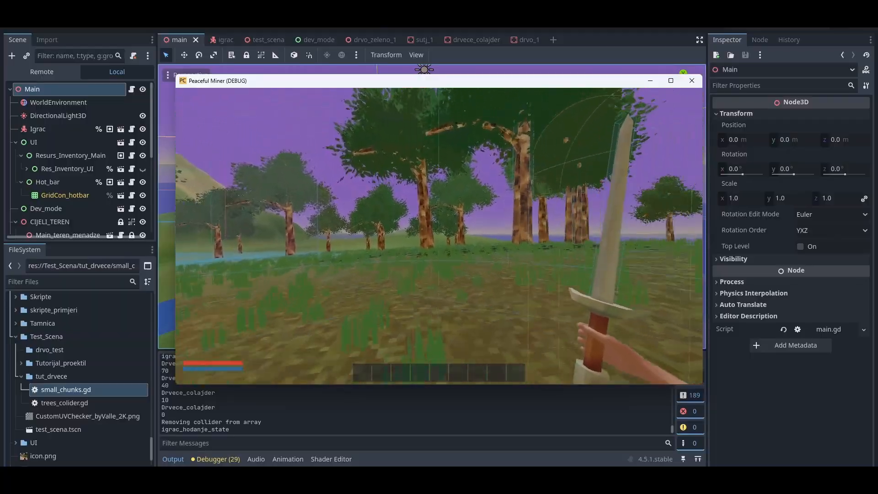
key(w)
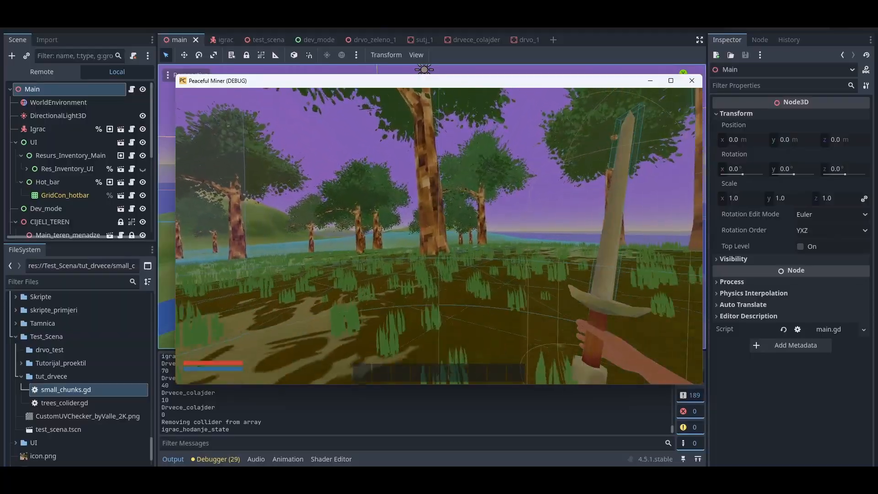
key(w)
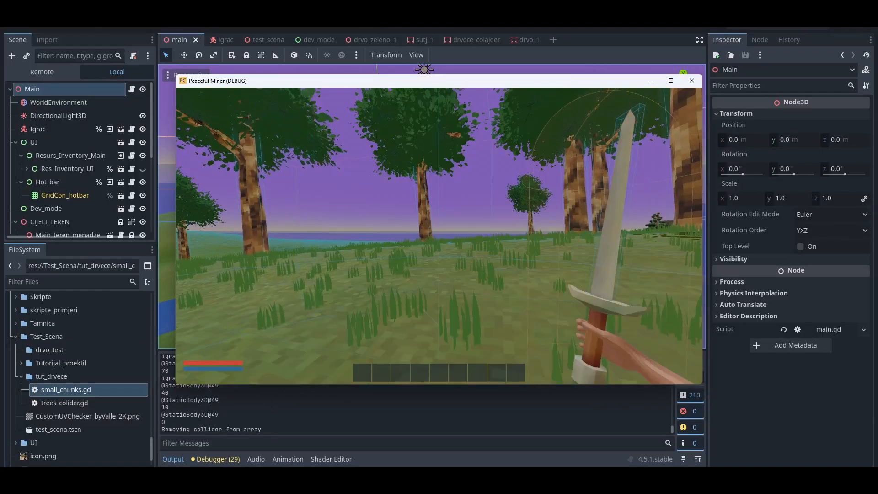
key(w)
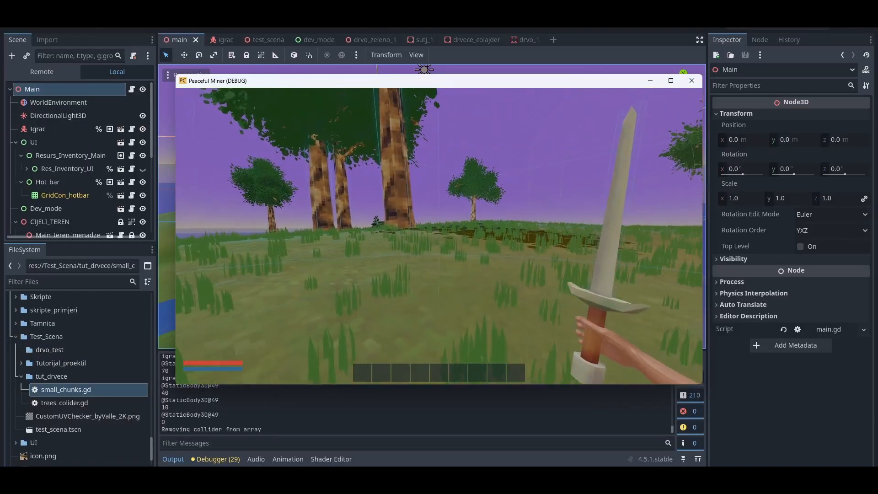
key(s)
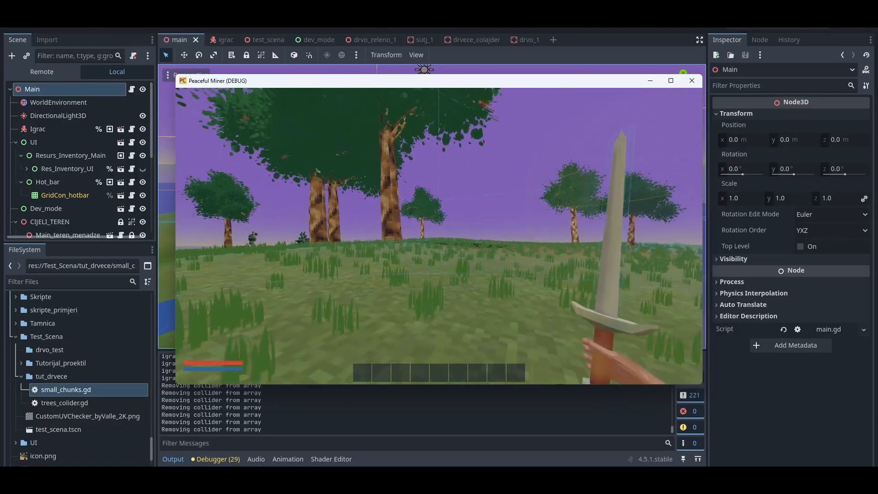
- Walk away from the trees and across the grass to test collider removal again, and end the game run
key(w)
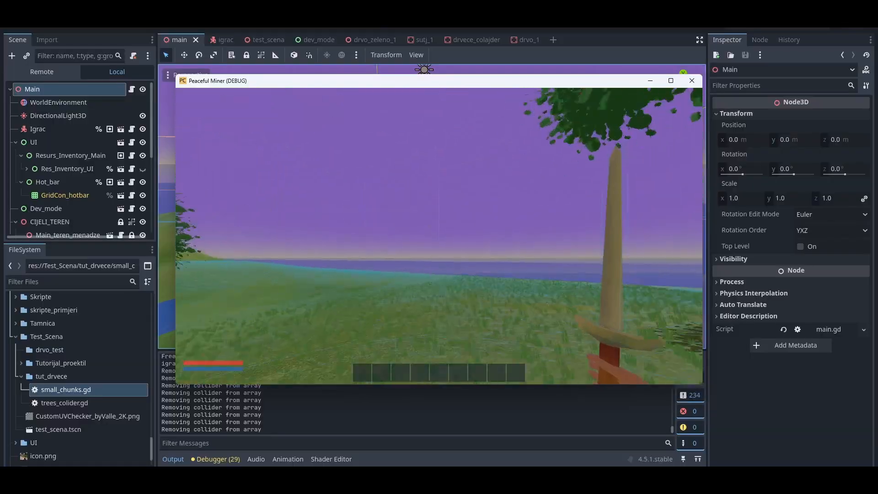
key(w)
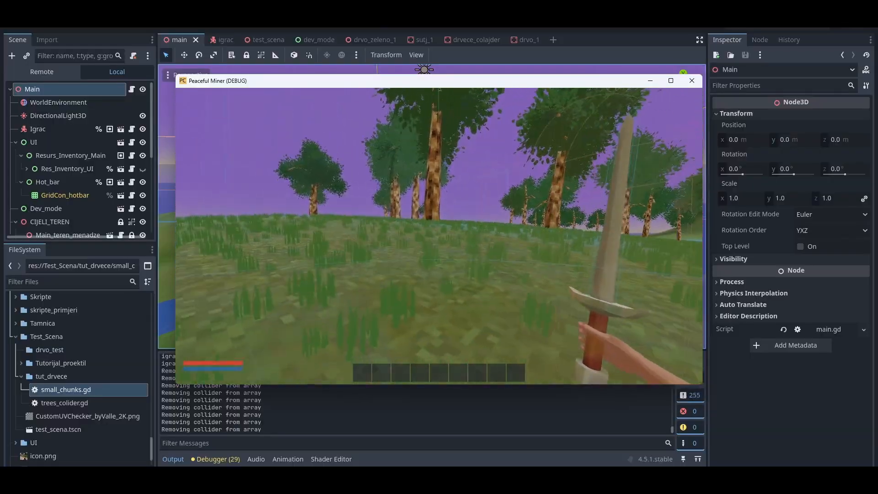
key(Escape)
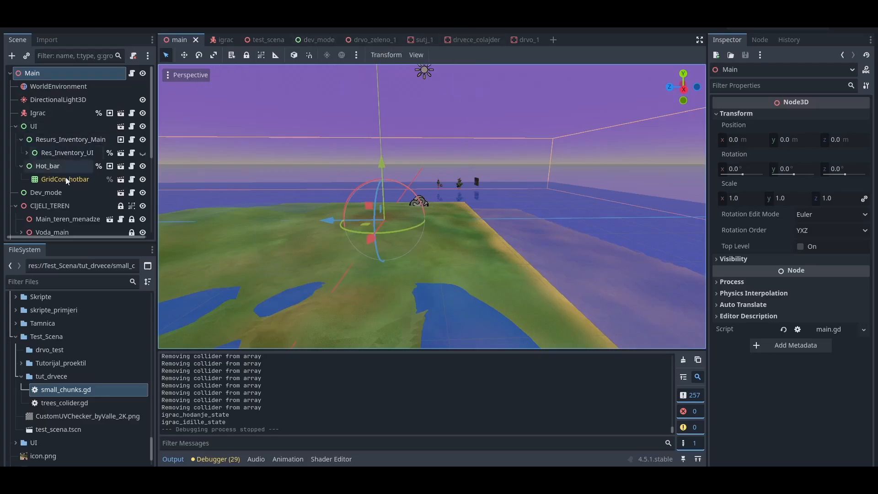
- Open the Main_teren_menadzer scene in the editor and look over the whole terrain and its Sutj chunks
scroll(84, 199, down, 1)
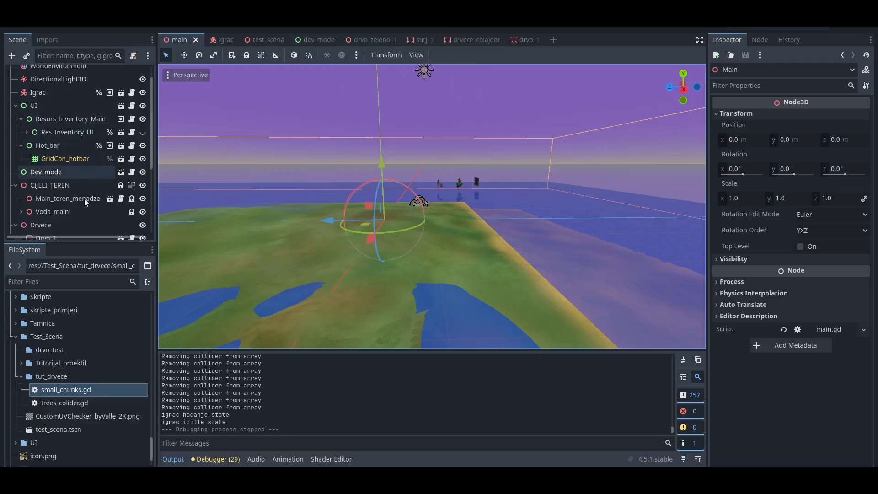
click(109, 199)
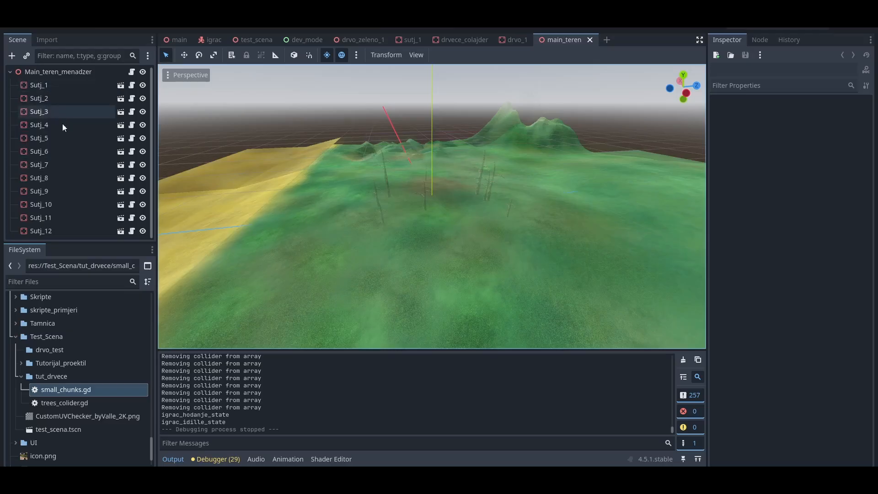
scroll(432, 201, down, 10)
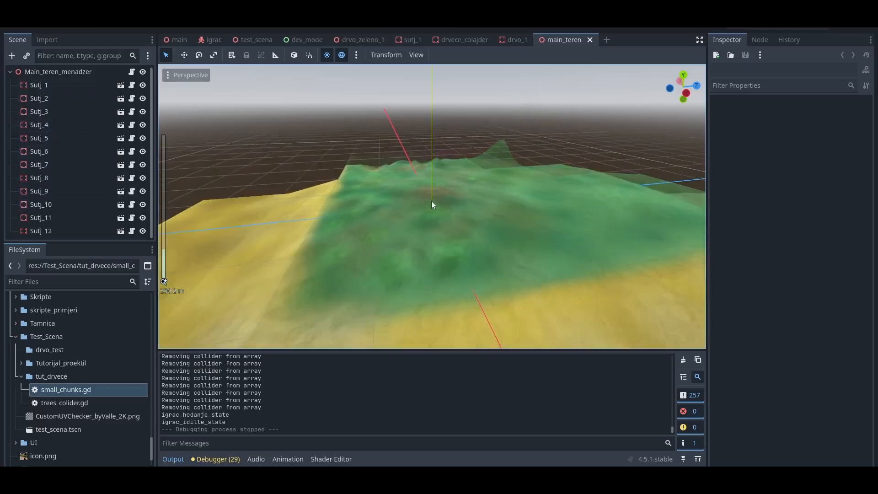
scroll(432, 202, up, 10)
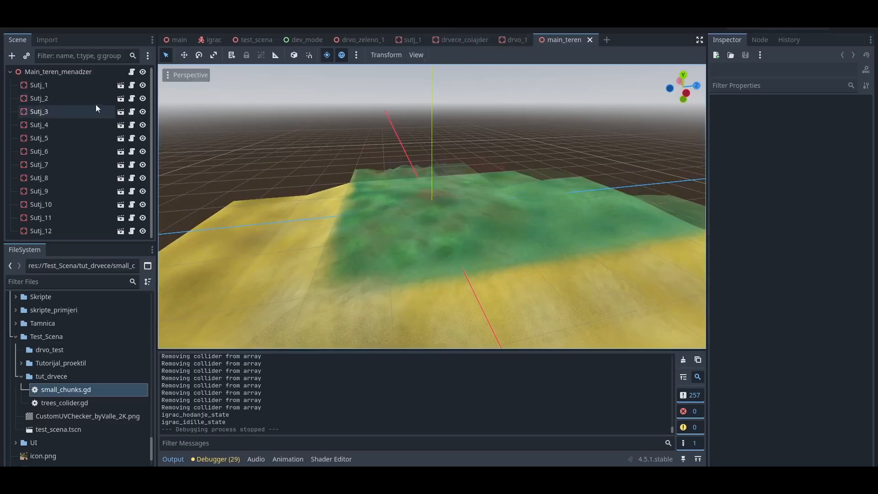
- Switch to the sutj_1 scene and examine the large terrain chunk and its child chunk nodes
click(414, 40)
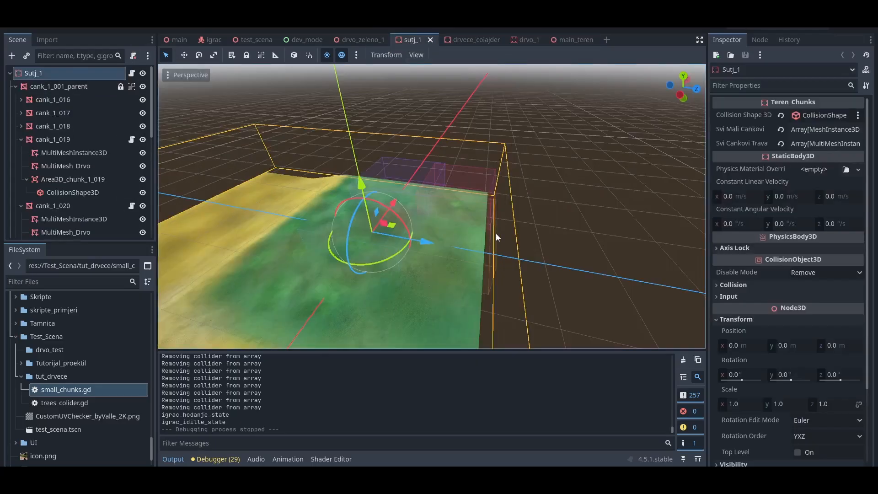
scroll(462, 224, up, 2)
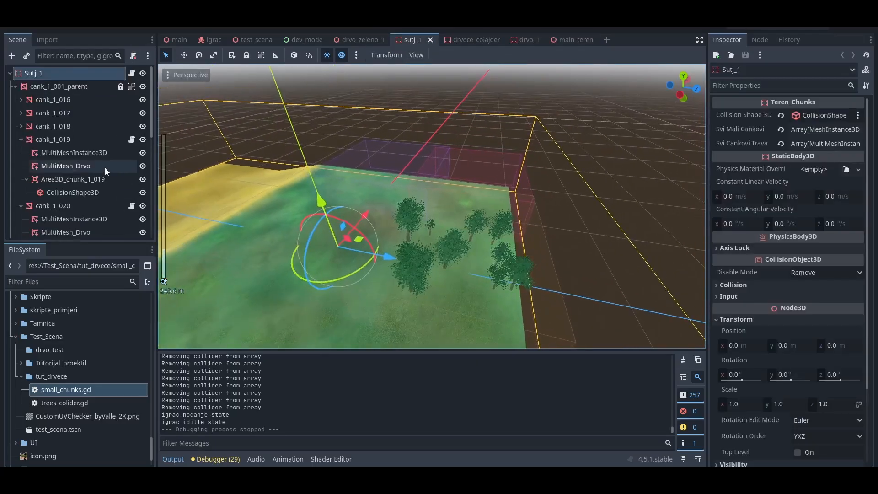
scroll(484, 241, down, 6)
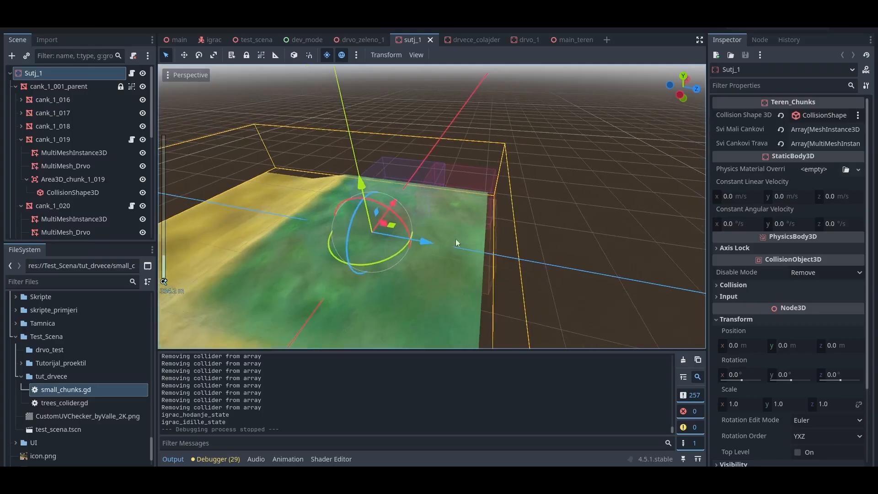
scroll(448, 239, down, 4)
mouse_move(448, 238)
middle_down()
mouse_move(493, 248)
mouse_move(533, 229)
mouse_move(462, 234)
middle_up()
scroll(462, 234, up, 4)
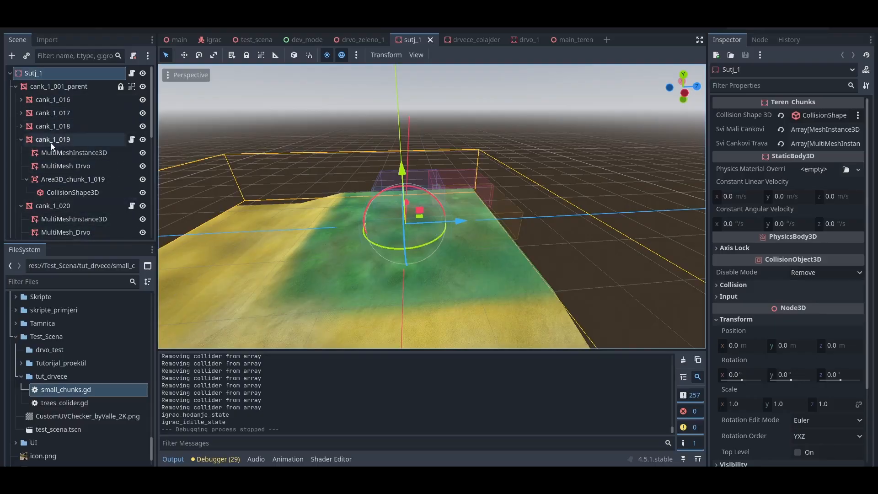
- Inspect the children of cank_1_016 and view the grass and trees on the terrain at close range
click(21, 99)
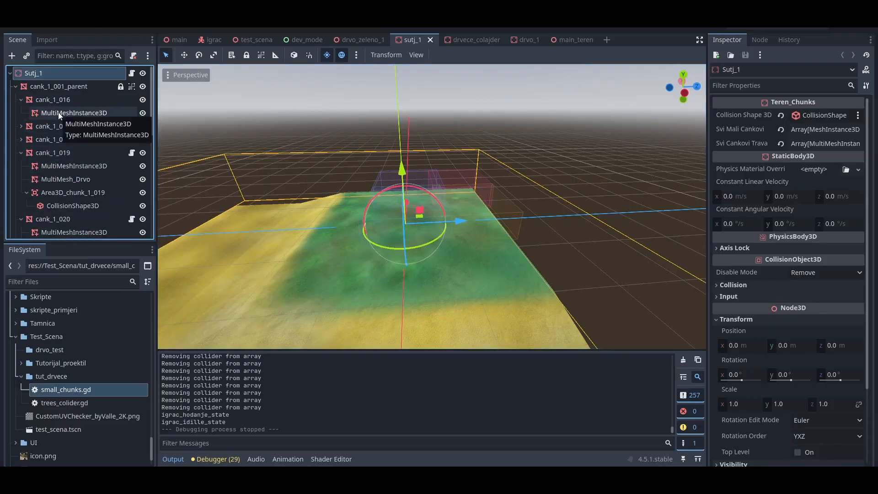
scroll(471, 260, up, 12)
middle_drag(471, 259, 453, 235)
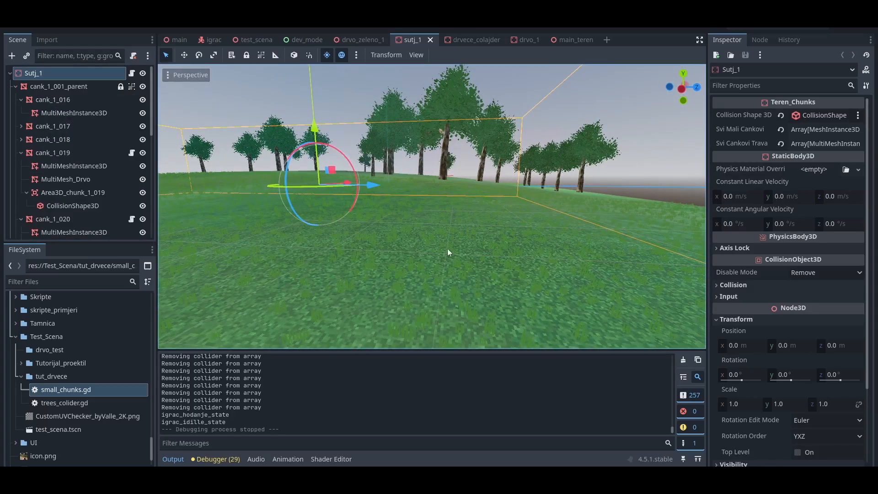
scroll(434, 239, down, 5)
middle_drag(433, 232, 438, 243)
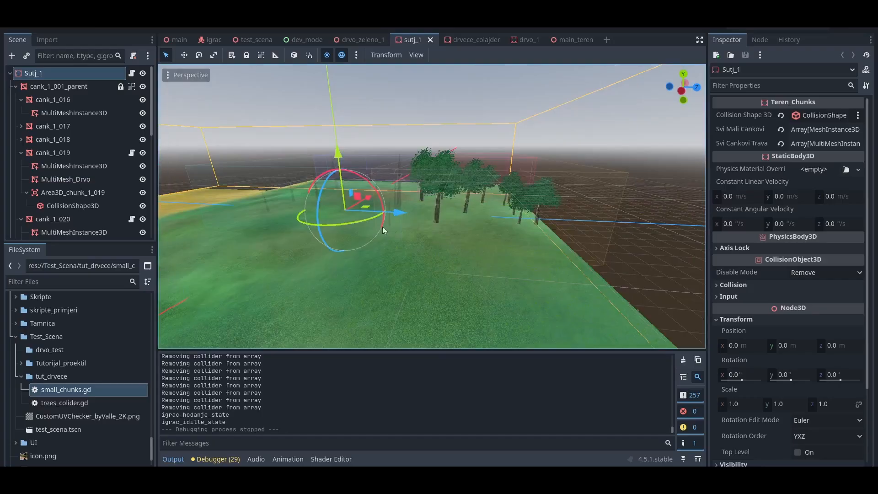
click(21, 99)
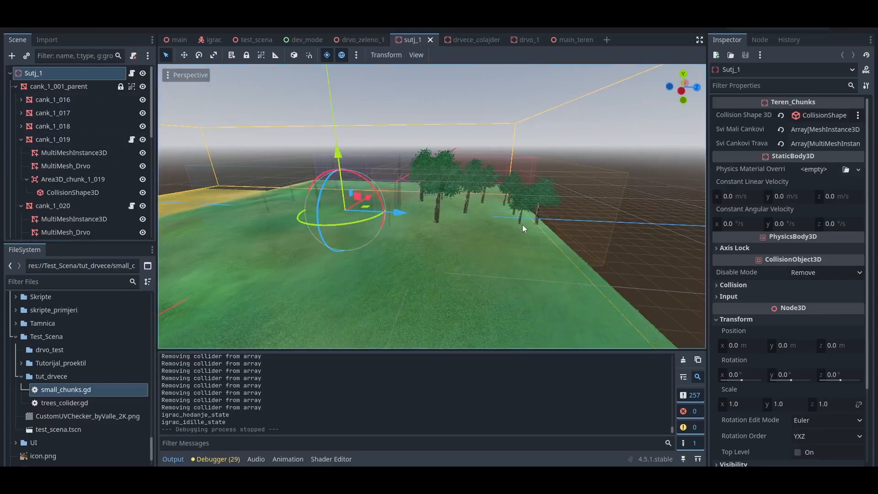
middle_drag(522, 224, 508, 240)
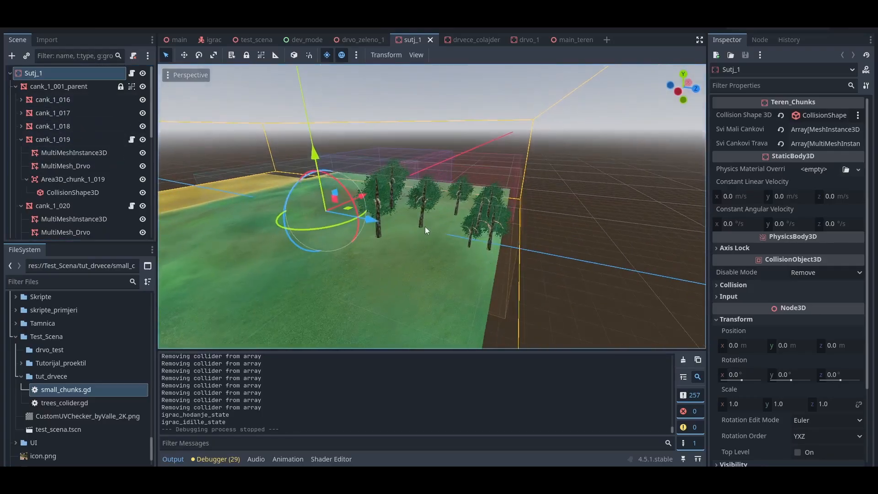
scroll(439, 242, up, 3)
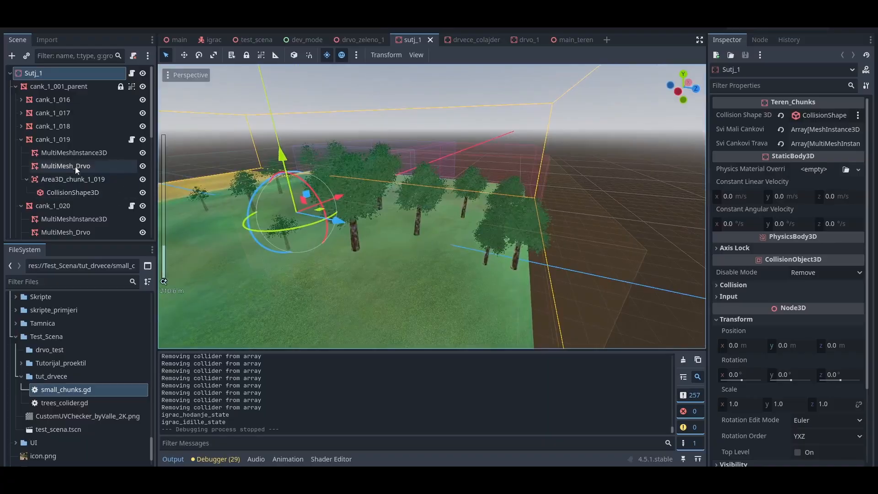
- Select the small chunk cank_1_019 and examine its bounds, trees and detection area from several sides
click(58, 140)
middle_drag(515, 198, 314, 208)
scroll(470, 224, up, 7)
middle_drag(612, 180, 551, 193)
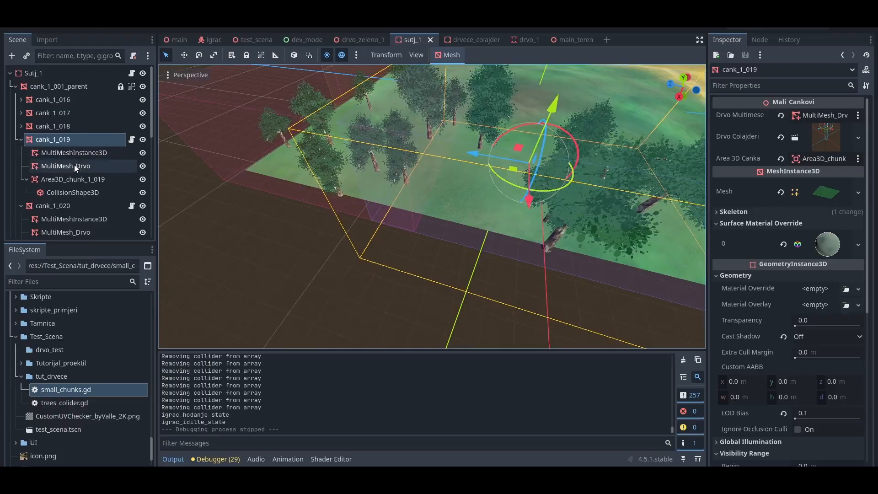
scroll(581, 245, down, 5)
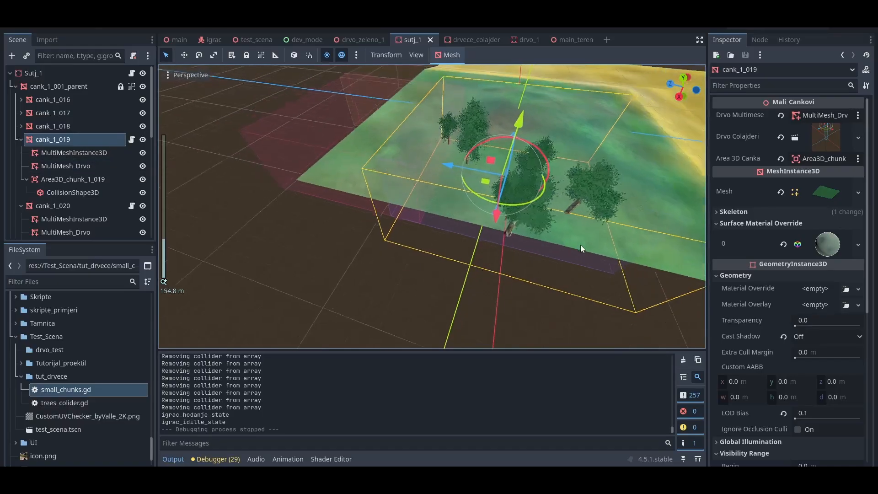
scroll(562, 232, down, 1)
middle_drag(561, 229, 255, 203)
scroll(453, 228, up, 4)
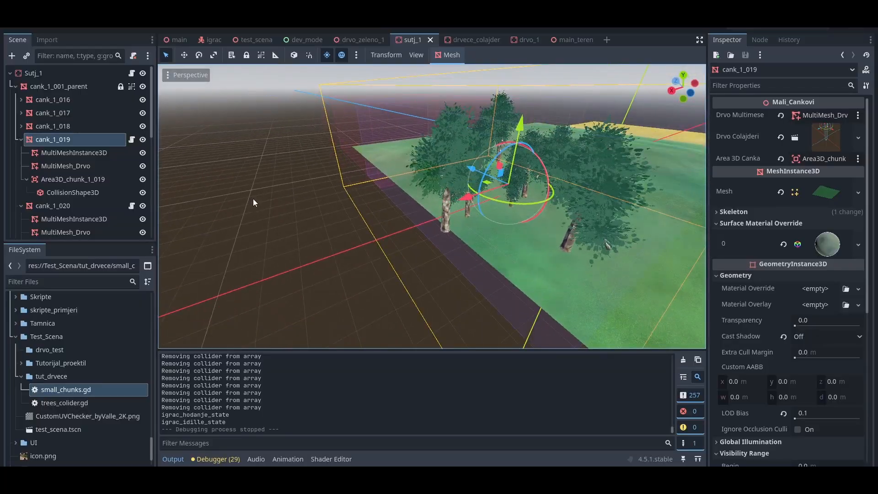
scroll(516, 249, down, 10)
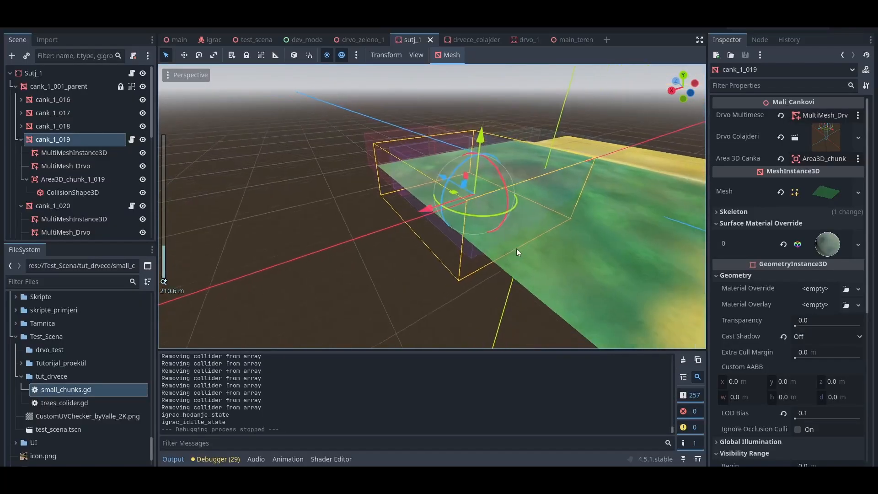
scroll(516, 248, up, 8)
middle_drag(517, 248, 578, 243)
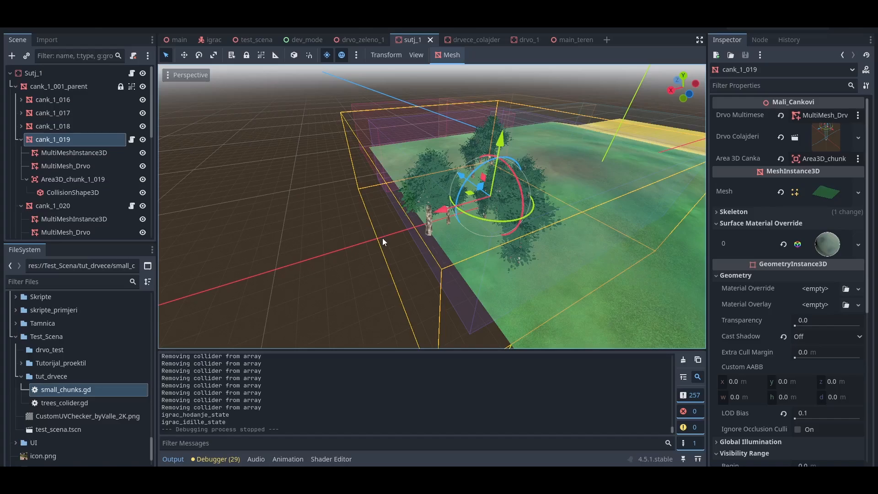
- Collapse cank_1_019 and cank_1_020 in the scene tree and look through the chunk nodes up to cank_1_023
click(20, 140)
click(21, 153)
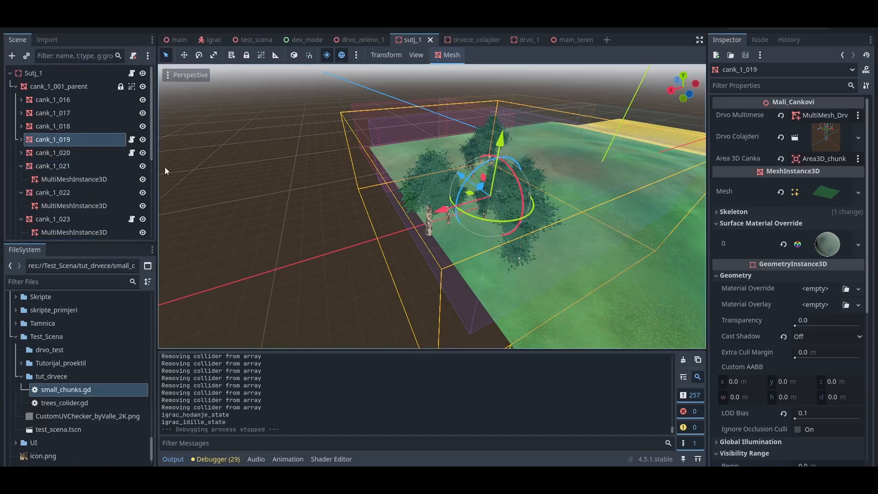
click(20, 166)
click(21, 180)
click(21, 192)
click(21, 192)
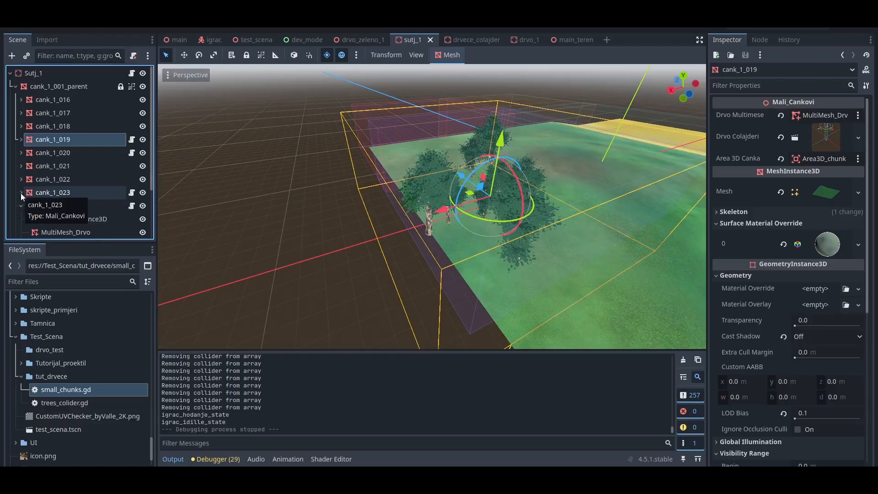
click(21, 179)
click(20, 166)
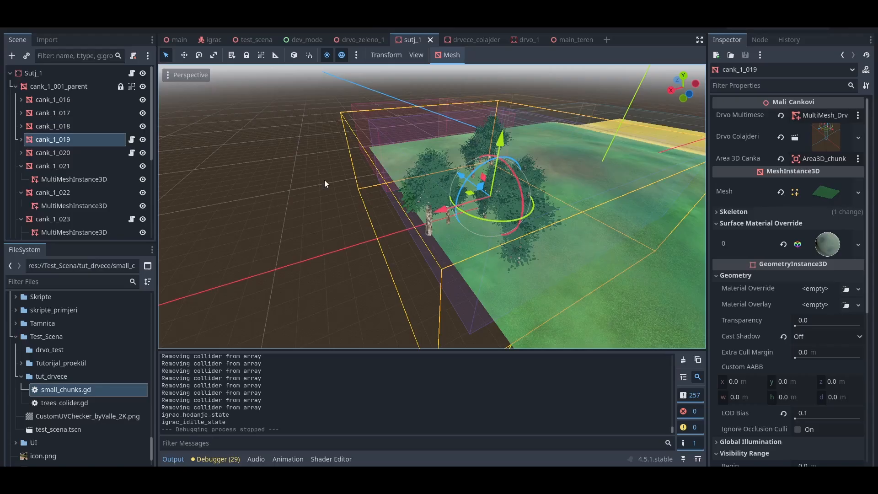
- Look around the trees of cank_1_019 and inspect the collision shape in the drvece_colajder scene
middle_drag(294, 221, 412, 225)
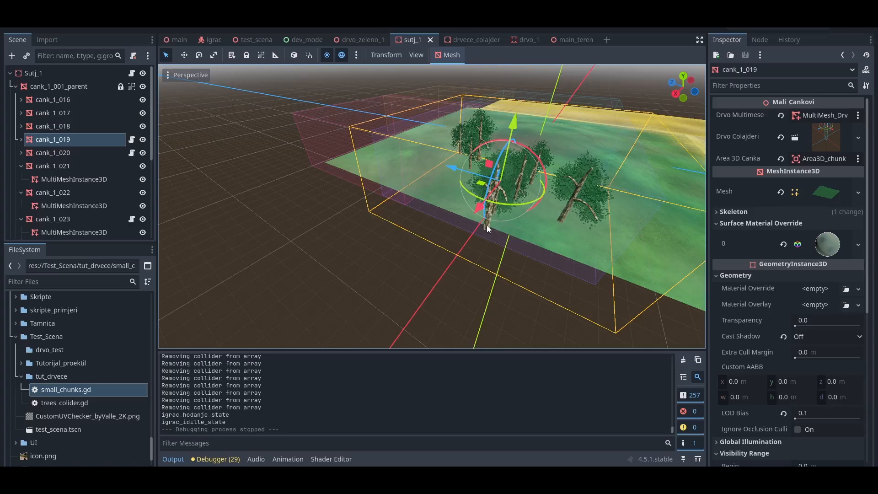
middle_drag(576, 243, 490, 247)
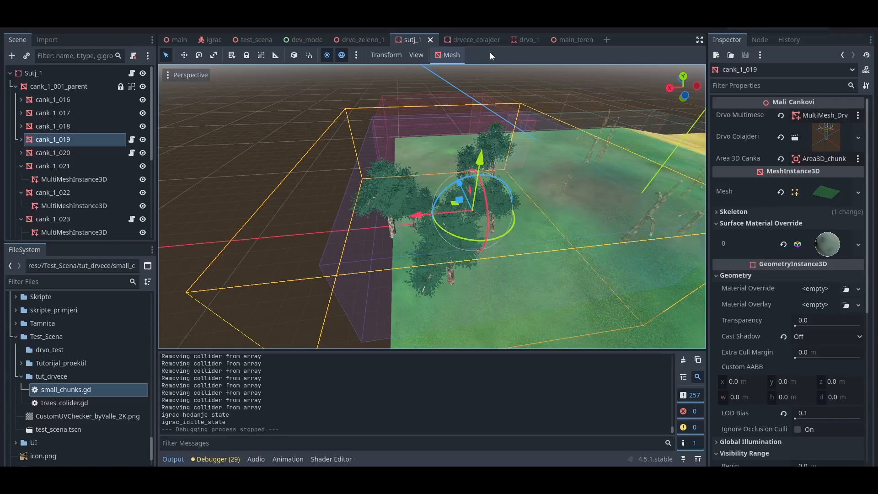
click(475, 41)
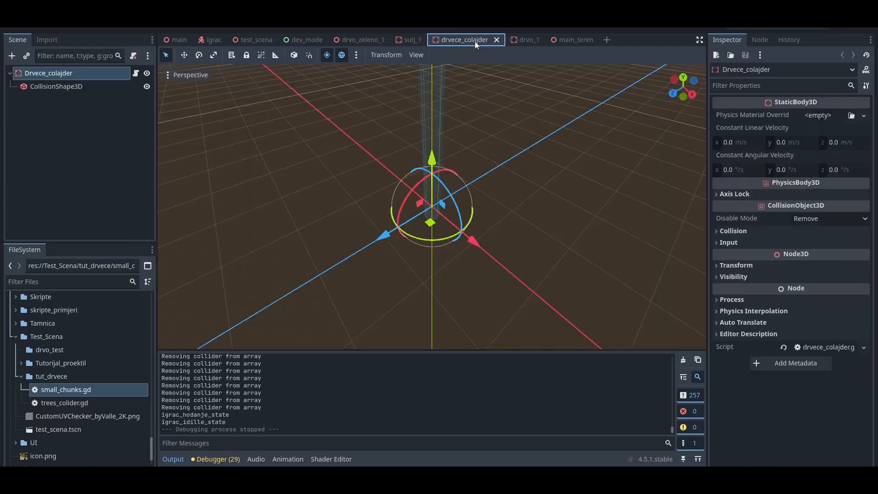
scroll(506, 143, down, 3)
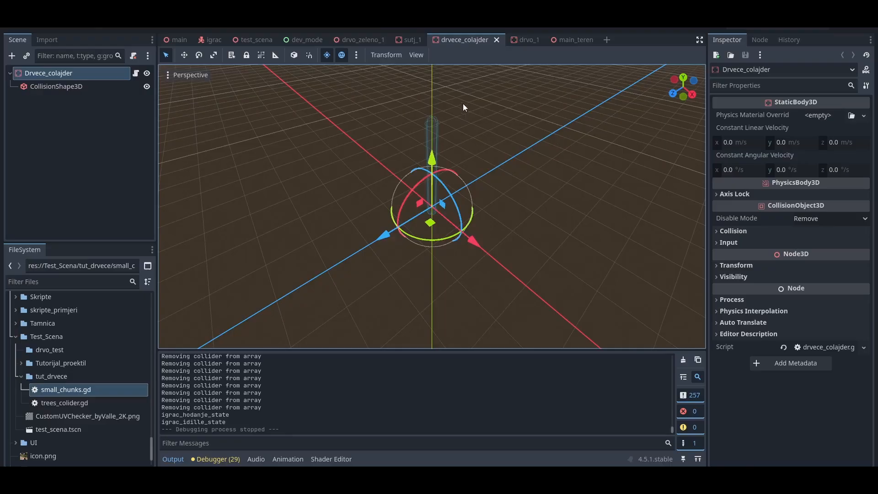
key(ctrl+shift+Tab)
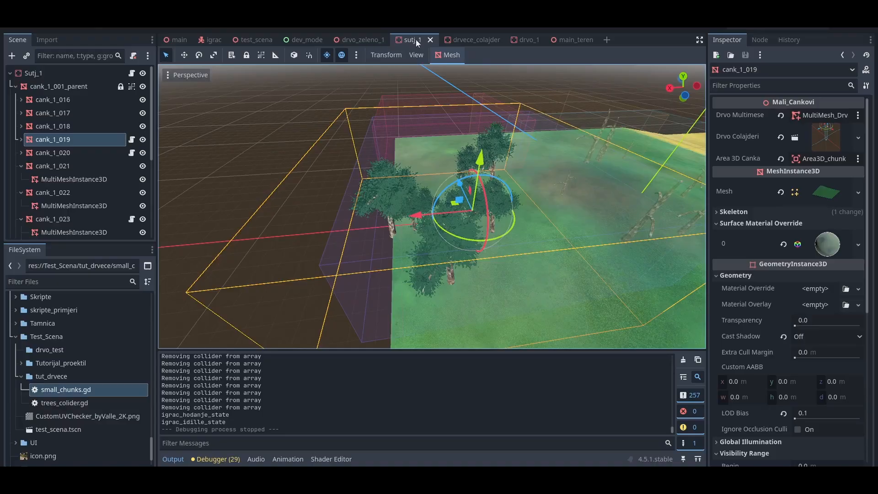
- Hide the output log and compare the drvece_colajder.gd script with the collider in the drvece_colajder scene
click(432, 29)
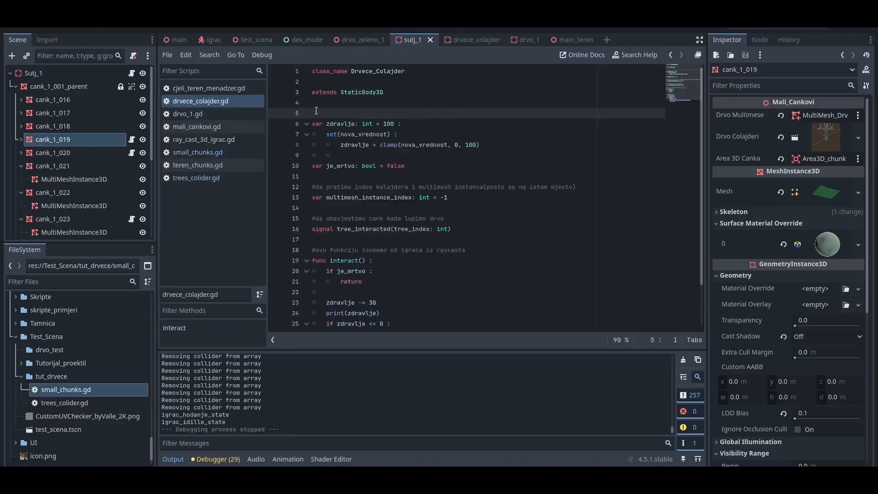
click(175, 456)
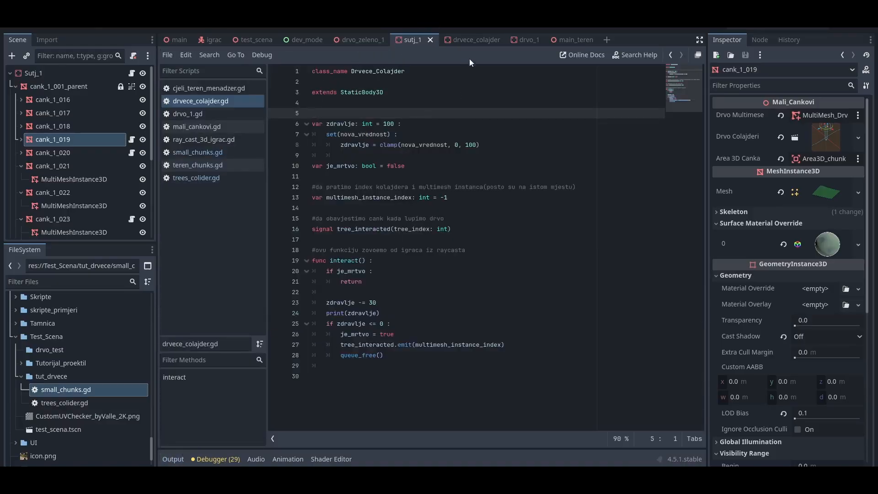
click(469, 40)
click(390, 28)
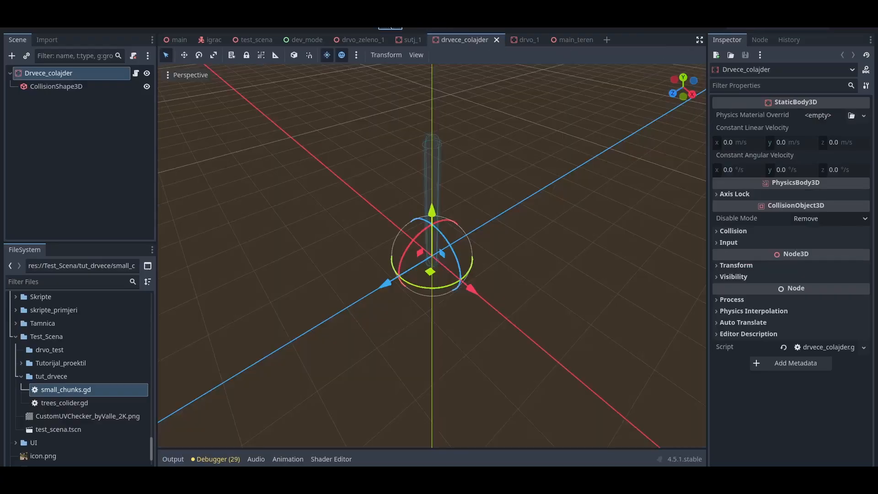
click(432, 29)
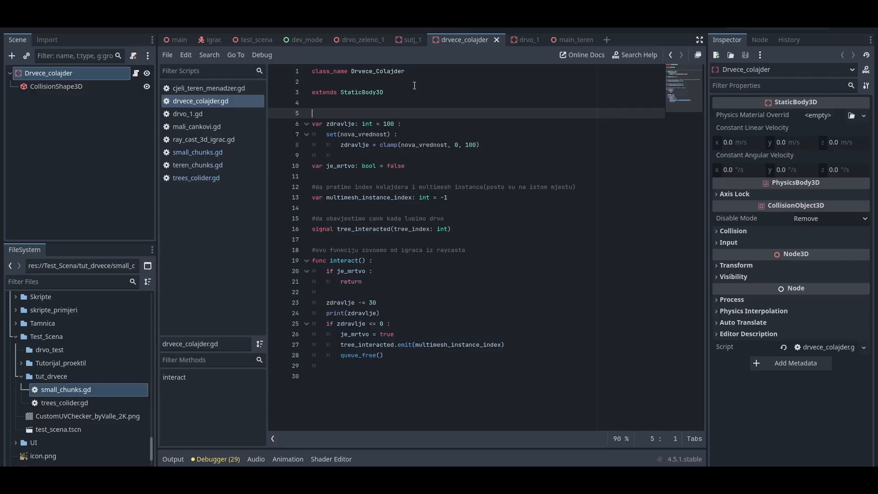
click(396, 28)
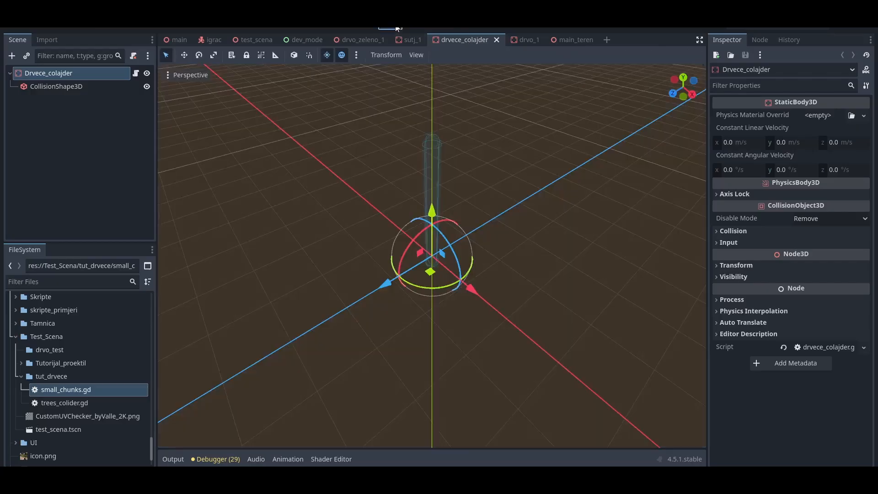
- Compare the drvece_colajder script and collider scene with the trees and exported properties of cank_1_019 in the sutj_1 scene
click(423, 28)
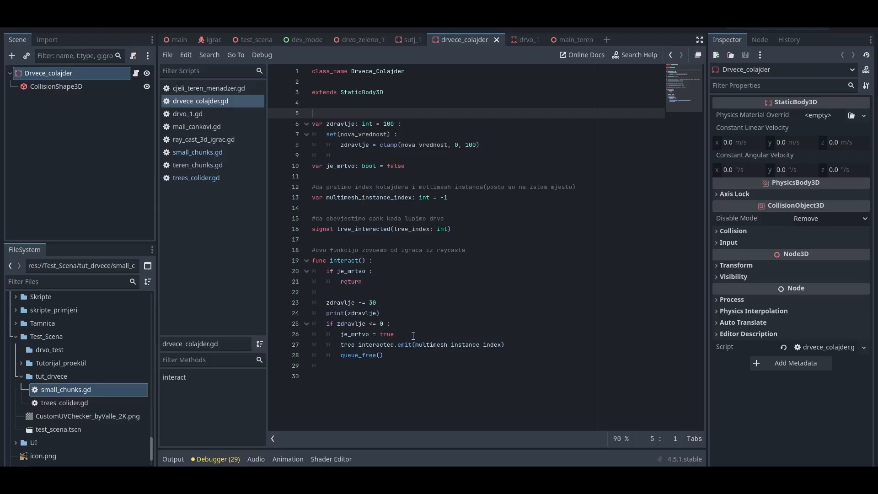
click(390, 28)
click(414, 41)
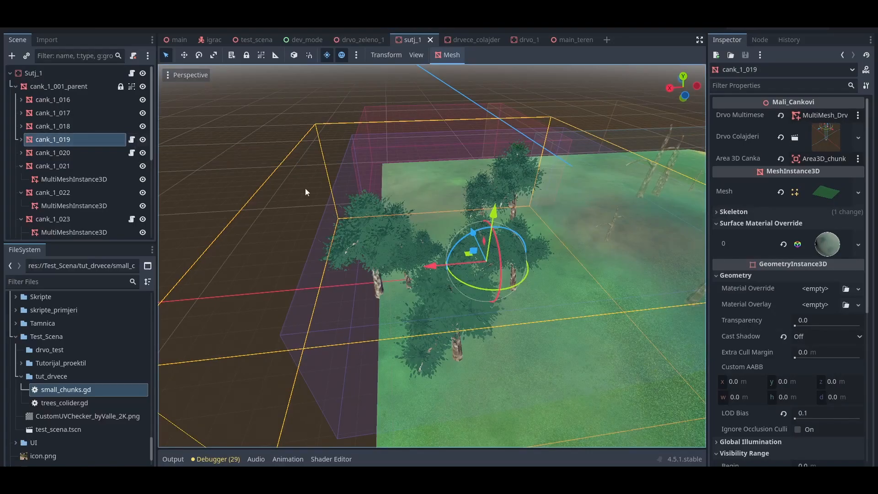
scroll(614, 243, down, 4)
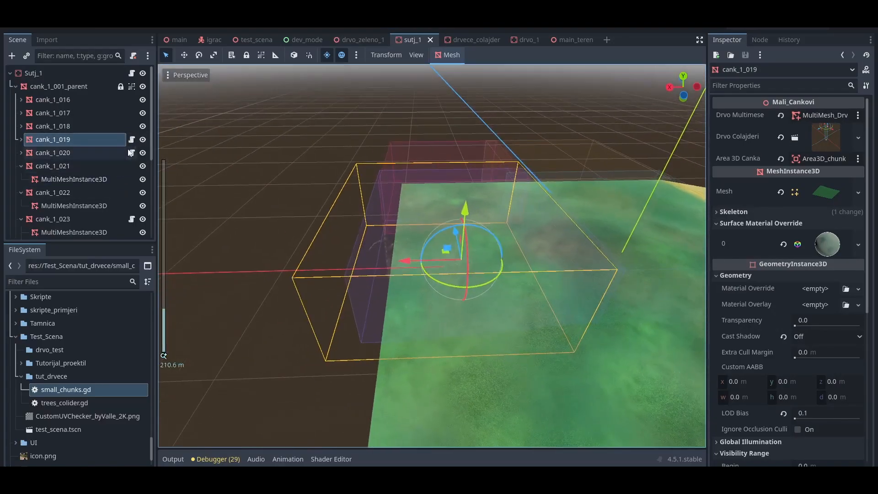
scroll(499, 268, up, 6)
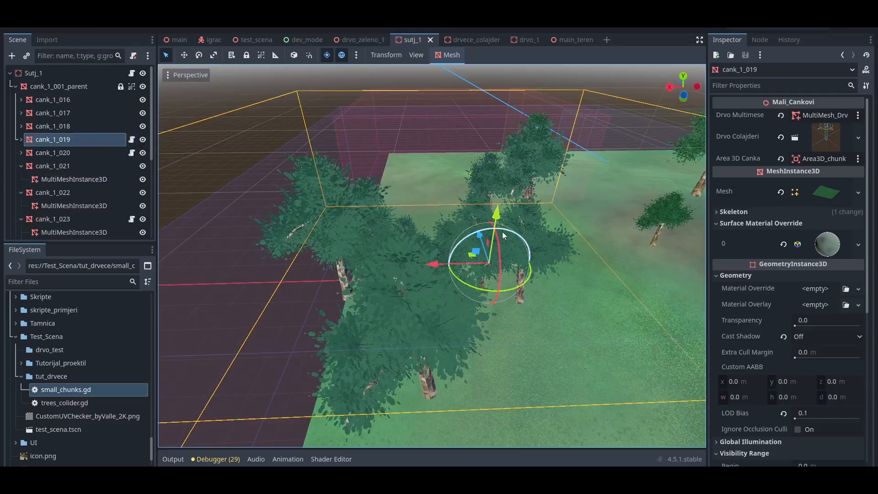
scroll(502, 232, down, 2)
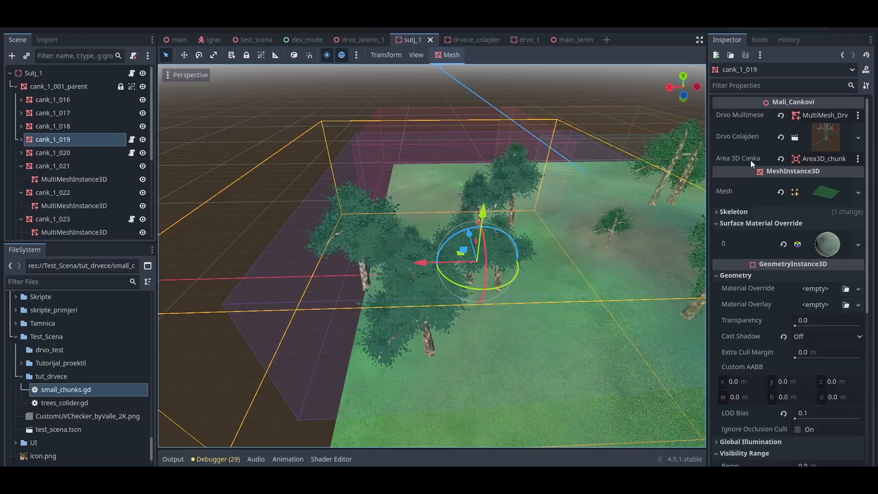
click(470, 39)
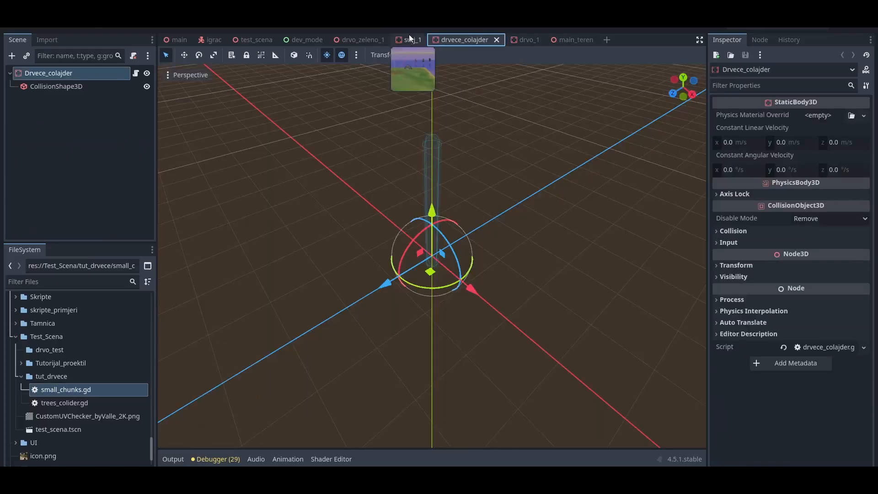
click(413, 40)
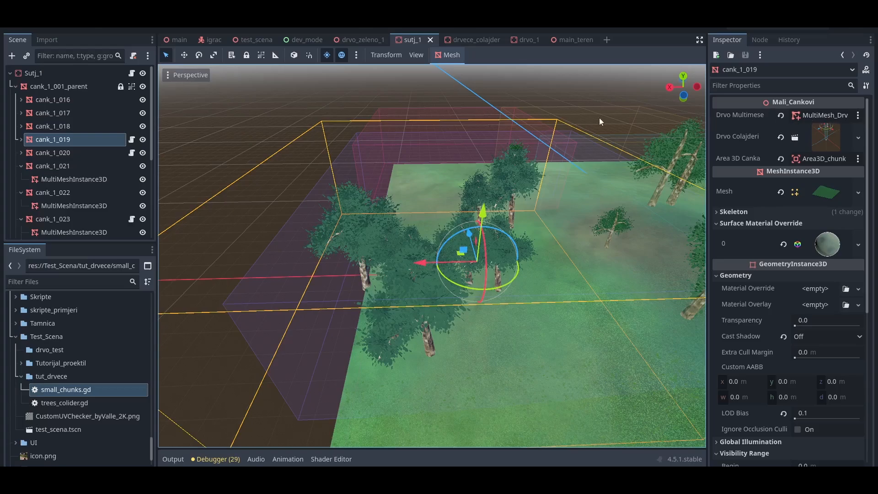
- Open the small_chunks.gd script and read through its functions for creating, removing and interacting with tree colliders
click(428, 27)
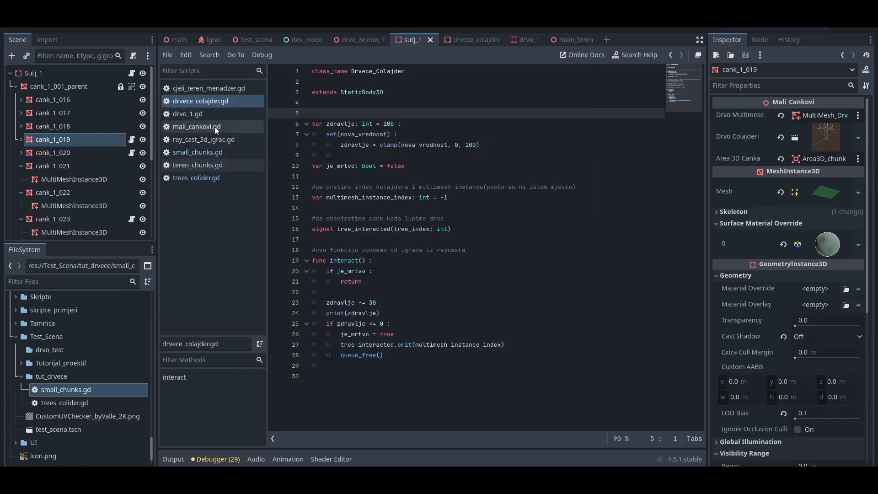
click(204, 152)
scroll(485, 176, down, 6)
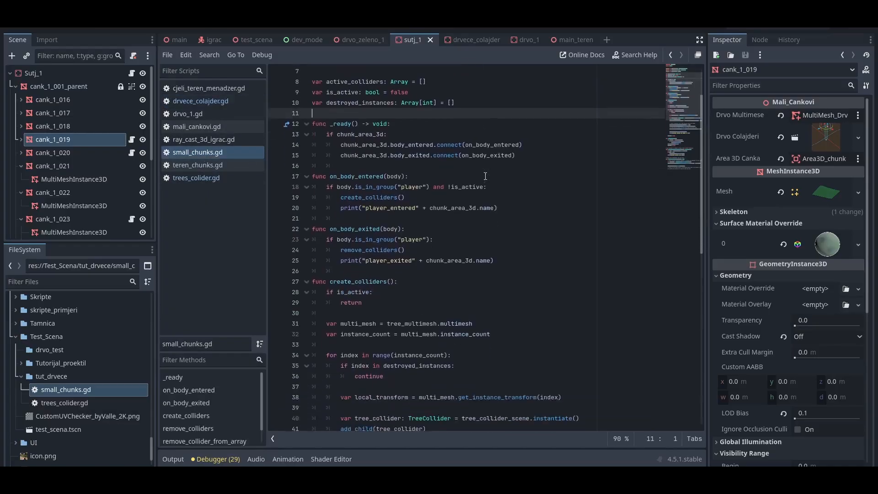
scroll(485, 176, down, 8)
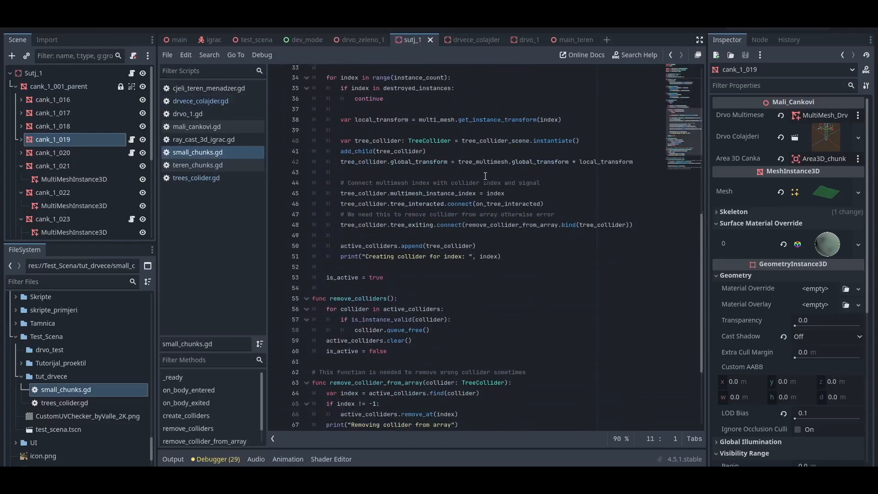
scroll(485, 176, up, 11)
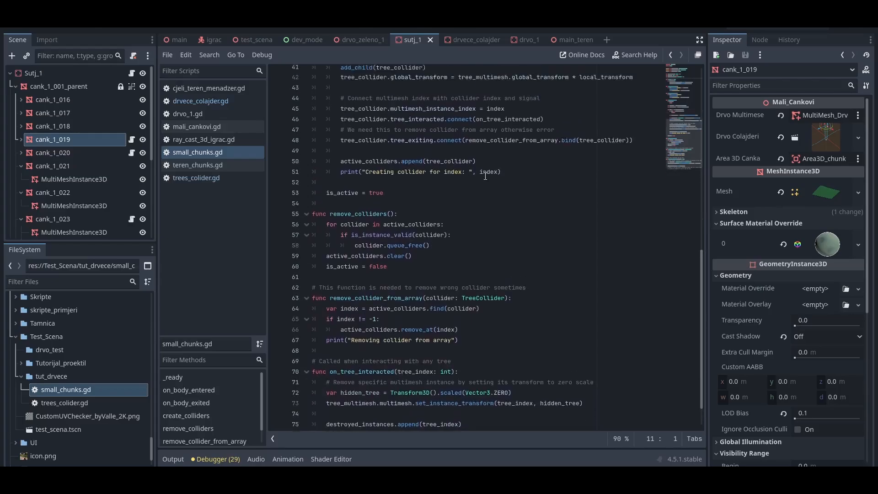
scroll(485, 176, up, 4)
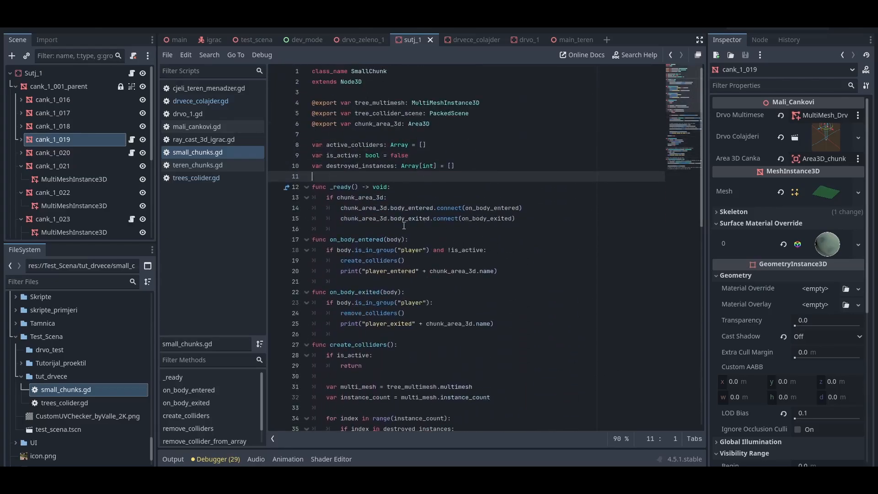
scroll(537, 281, down, 9)
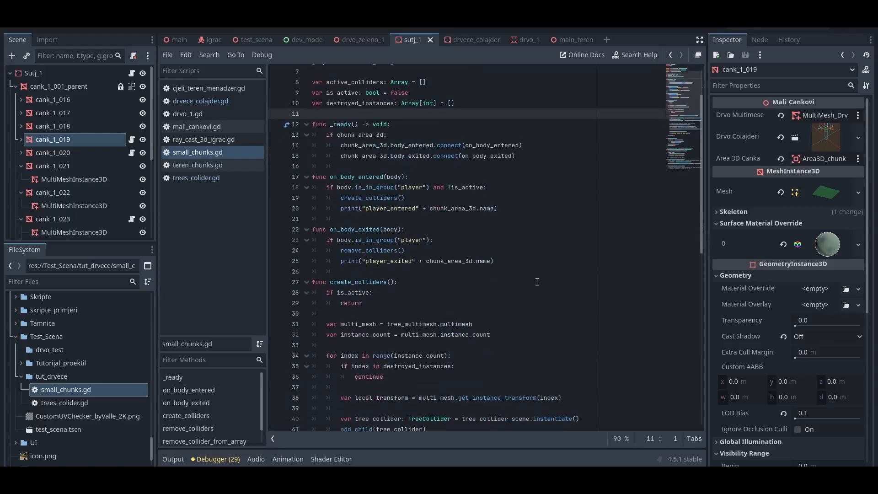
scroll(537, 281, down, 6)
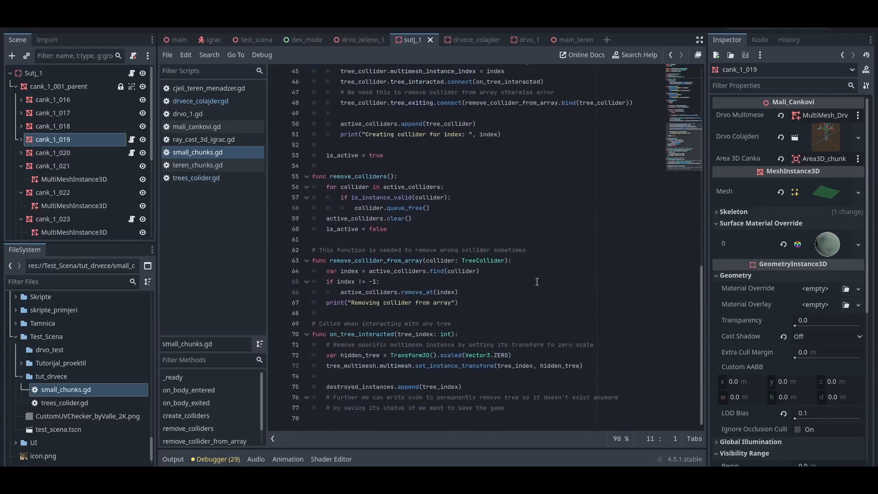
scroll(537, 281, up, 9)
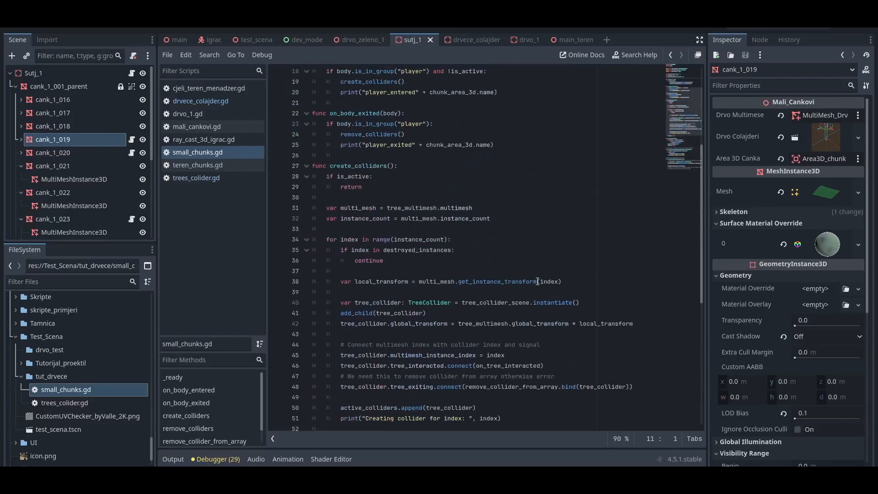
- Run the game from the main scene and add wood, stone and another stack of wood to the inventory through dev mode
click(179, 40)
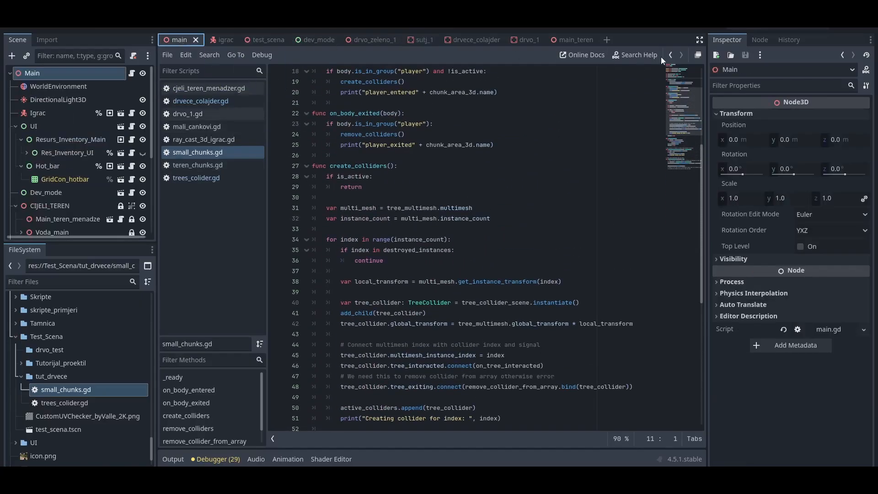
click(739, 27)
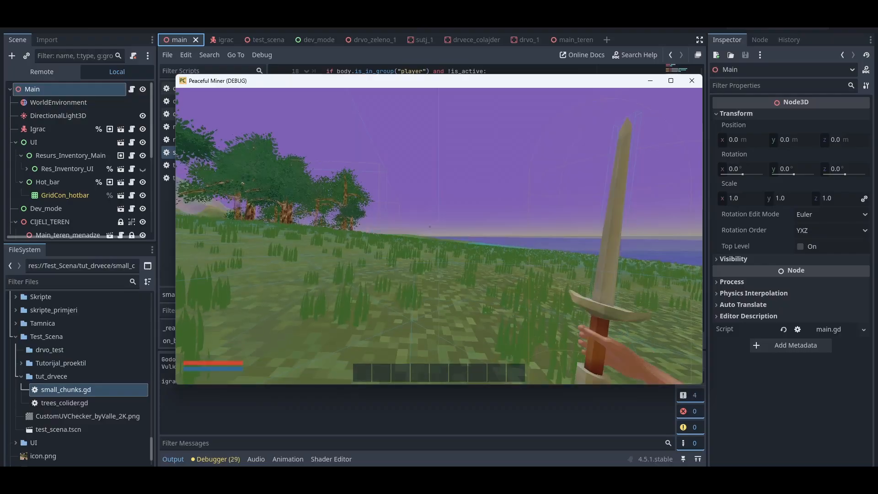
key(i)
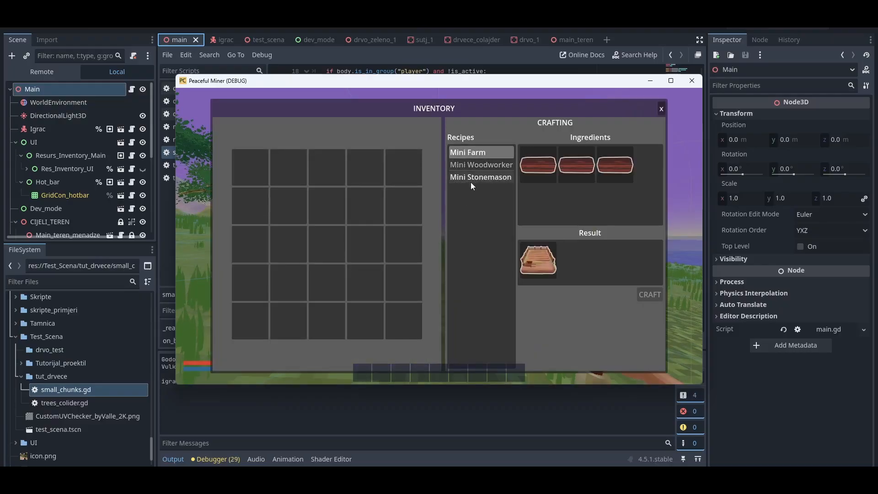
key(F1)
click(266, 105)
click(275, 122)
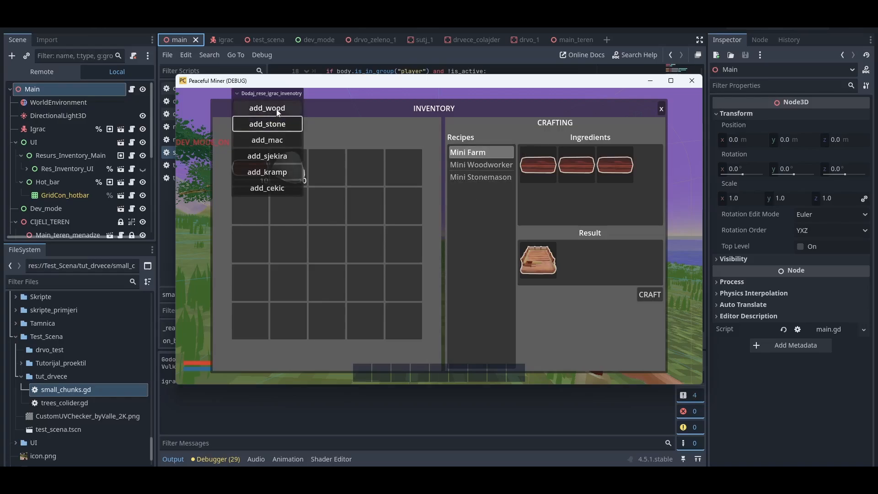
click(275, 106)
key(F1)
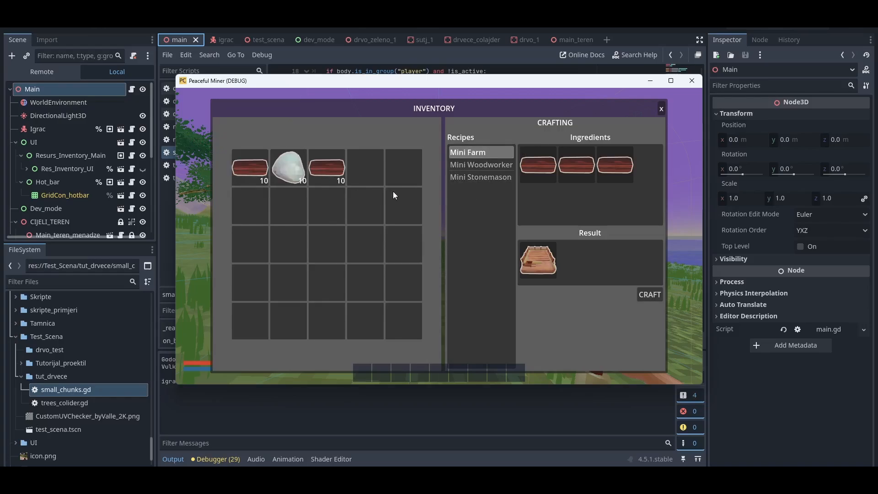
- Craft a Mini Farm, move it to the first hot bar slot and close the inventory
click(653, 295)
drag(346, 186, 364, 370)
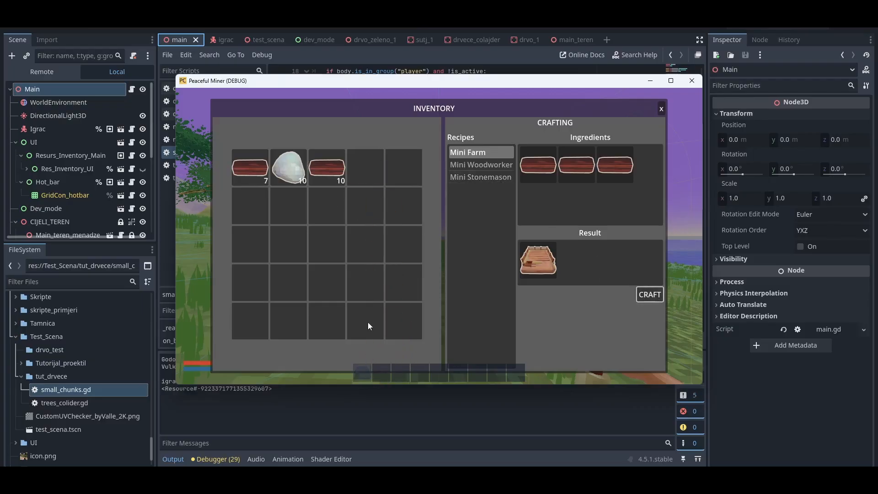
key(i)
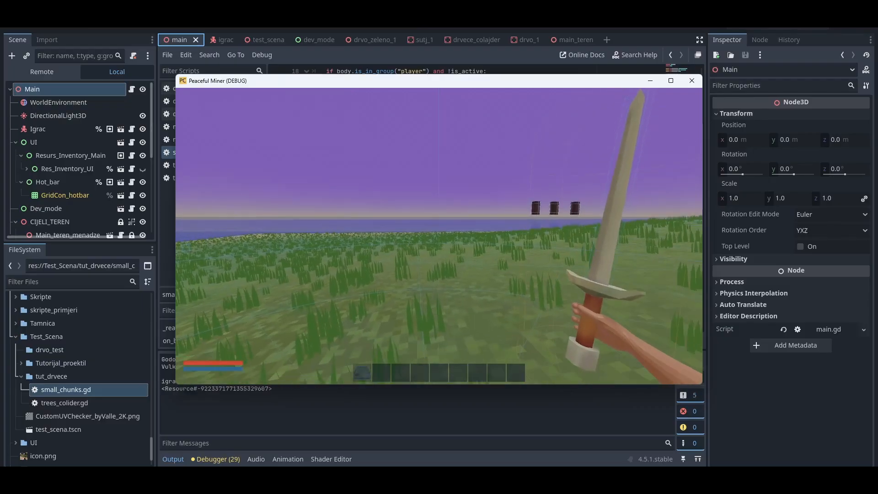
- Equip the Mini Farm from the hot bar and place it on the grass ahead of the player
key(1)
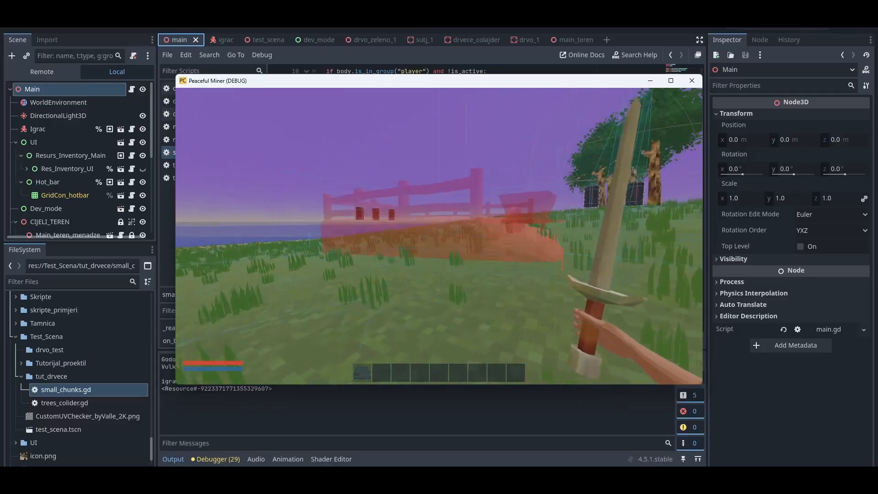
key(w)
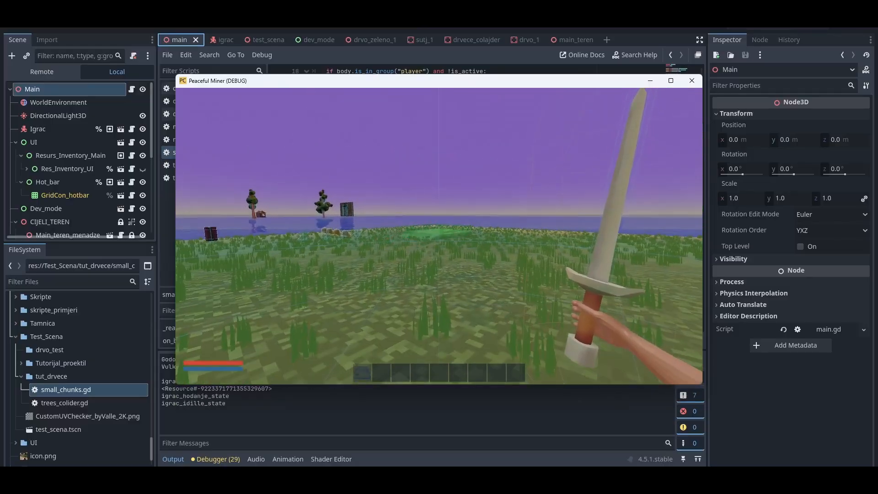
click(438, 236)
key(w)
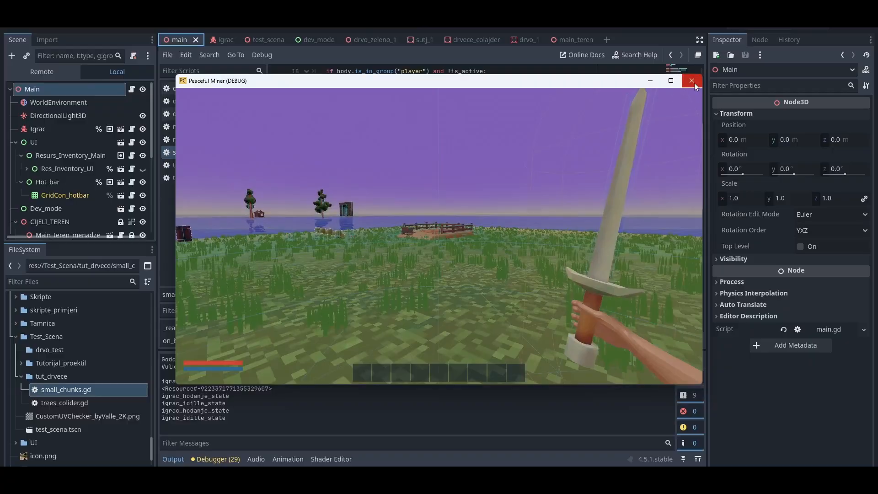
- Close the running game, hide the output log and look over small_chunks.gd up to its exported variables
click(692, 81)
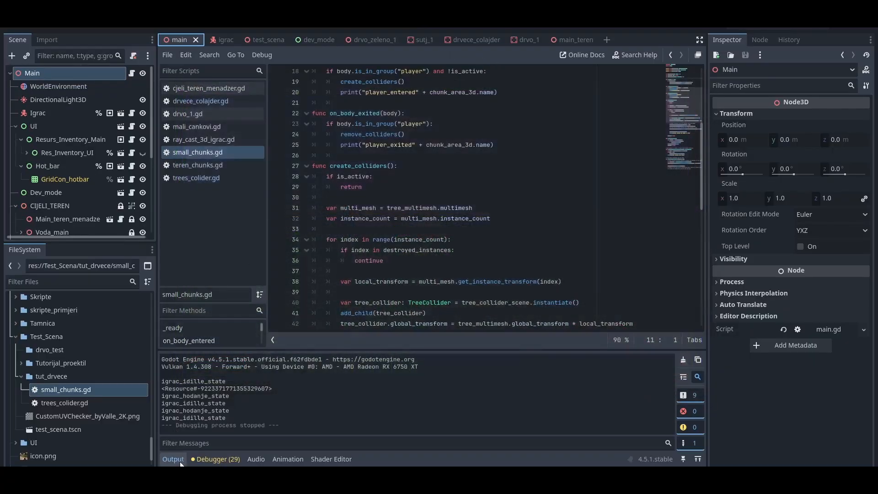
click(173, 459)
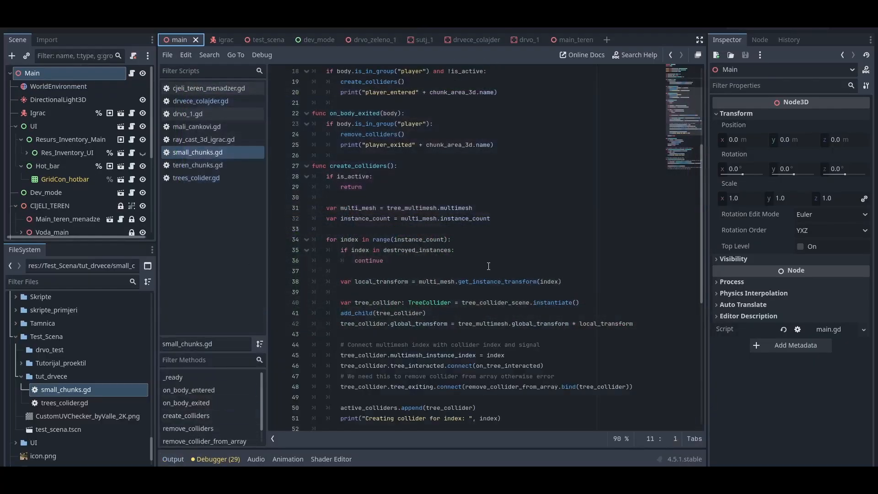
scroll(488, 266, down, 3)
scroll(488, 266, up, 5)
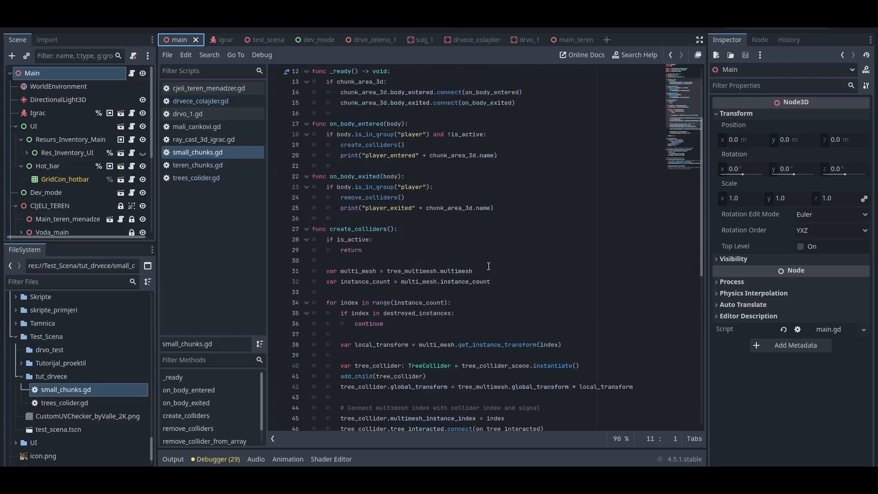
scroll(488, 267, up, 4)
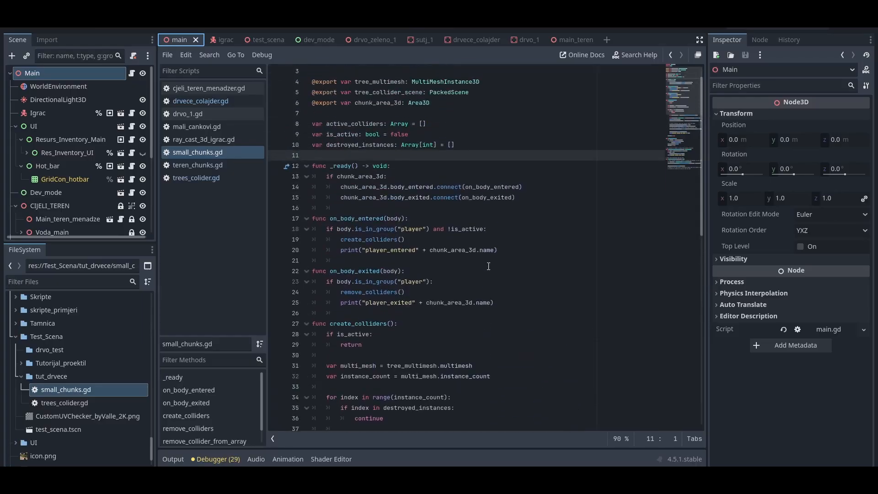
- Run the game again from the main scene and add wood, stone, mac, sjekira, kramp and cekic to the inventory through dev mode
click(396, 27)
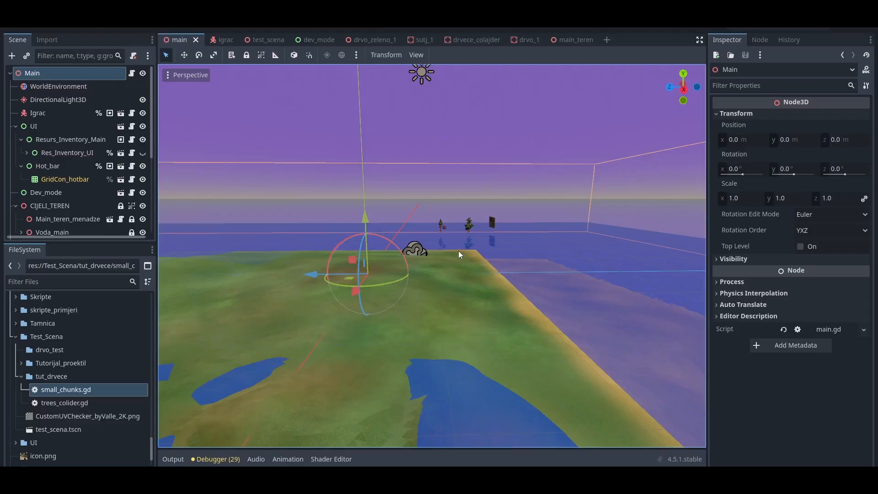
key(F1)
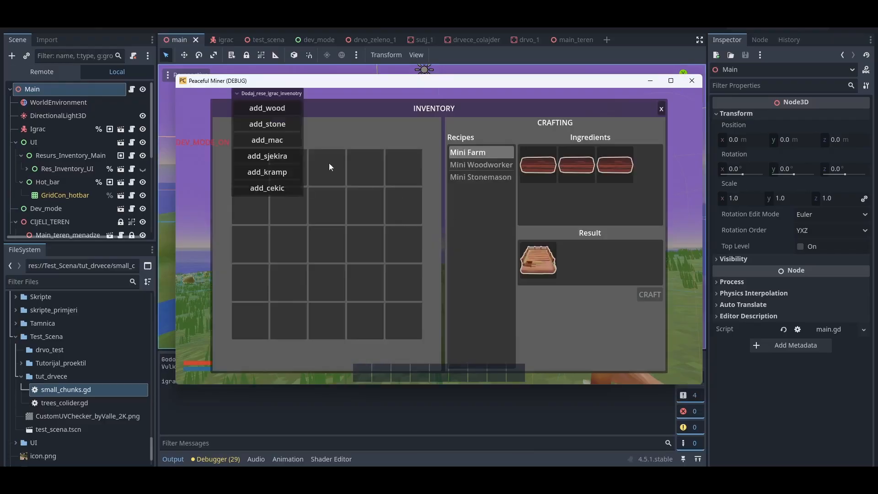
click(277, 113)
click(279, 129)
click(273, 140)
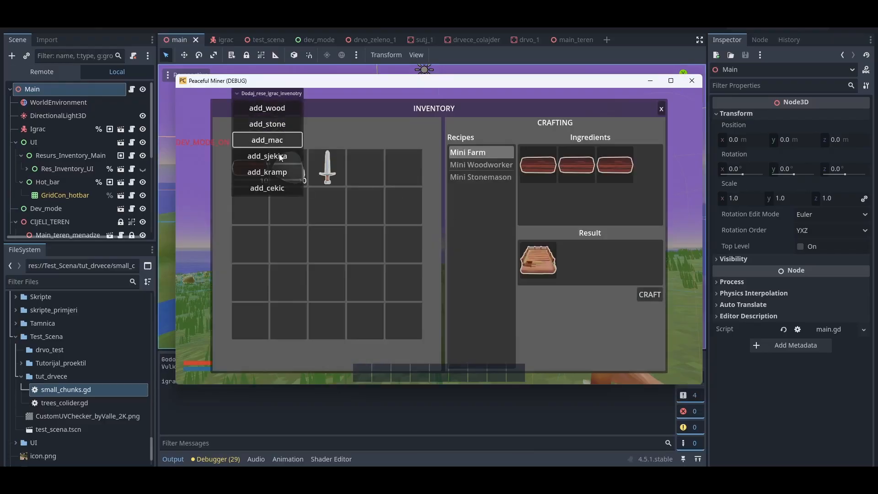
click(277, 156)
click(280, 172)
click(276, 188)
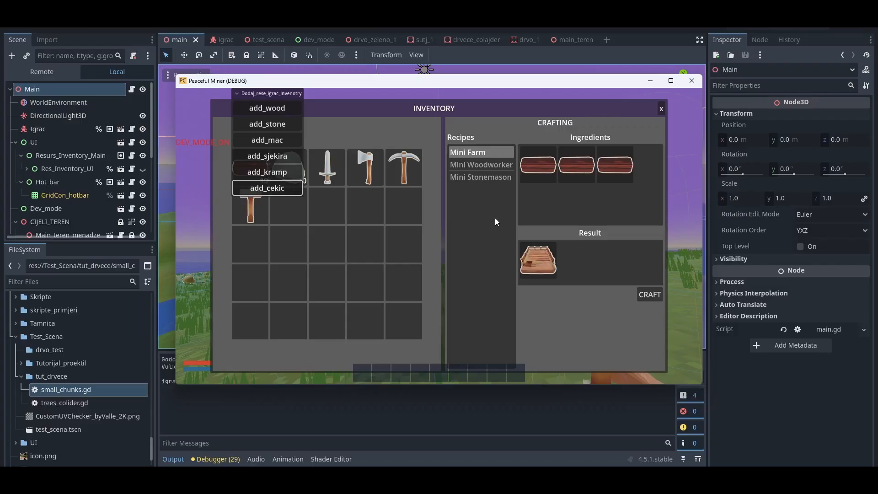
key(F1)
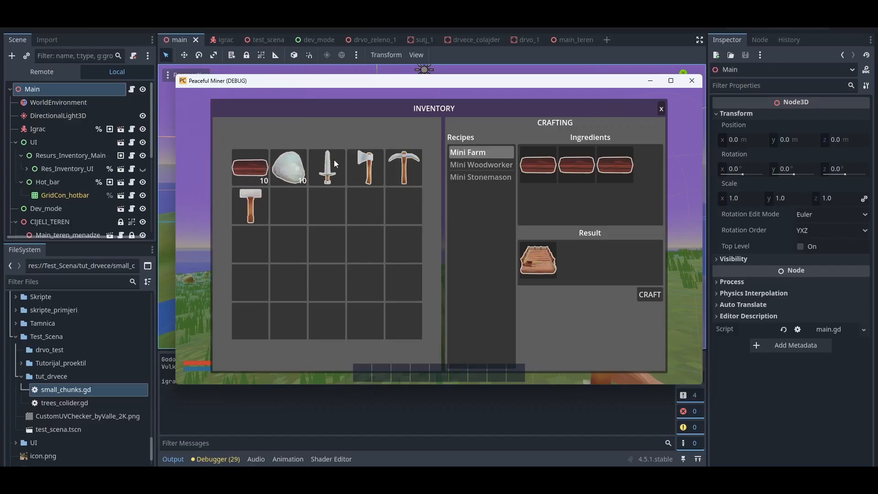
- Move the axe and the pickaxe from the inventory to the first two hot bar slots
drag(334, 160, 373, 379)
drag(415, 174, 388, 367)
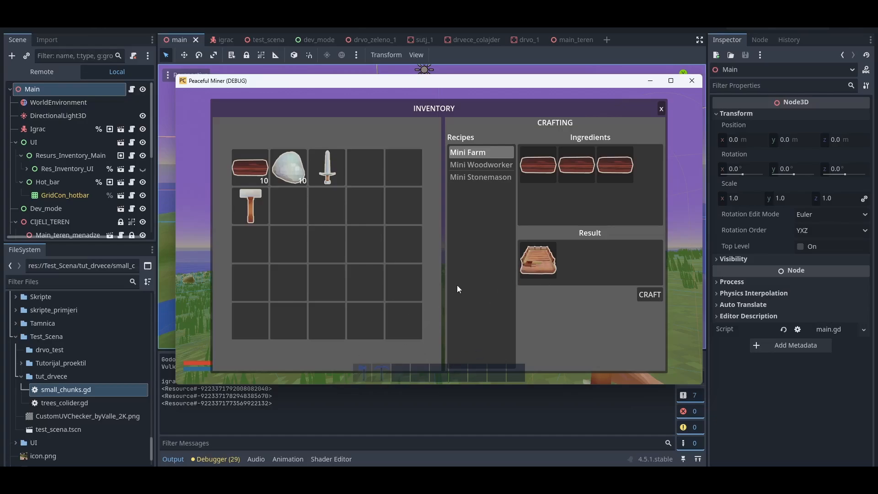
- Close the inventory, equip the pickaxe from the second hot bar slot and walk forward across the grass
key(i)
key(w)
key(2)
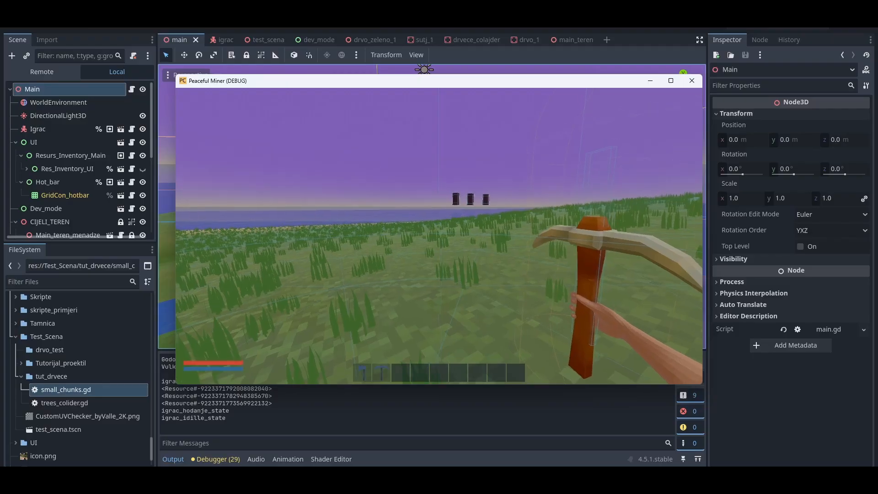
key(w)
- Craft a Mini Woodworker from the recipe list and move it to the third hot bar slot
key(i)
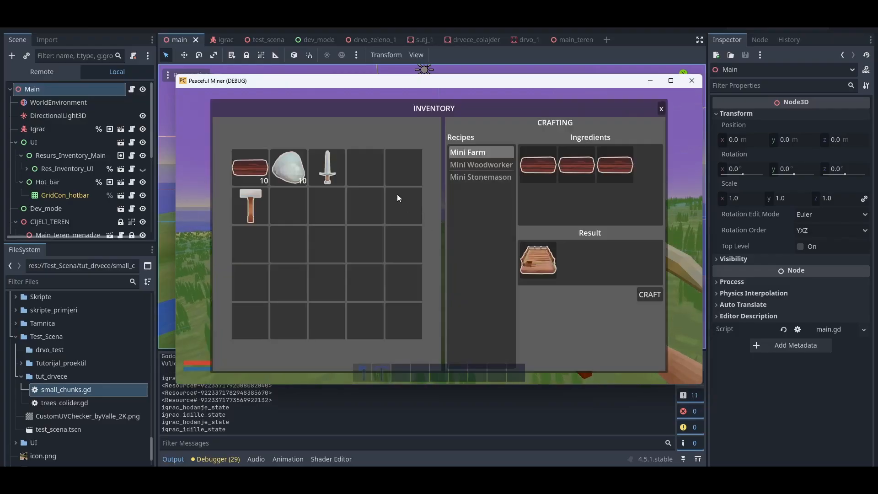
click(493, 165)
click(649, 294)
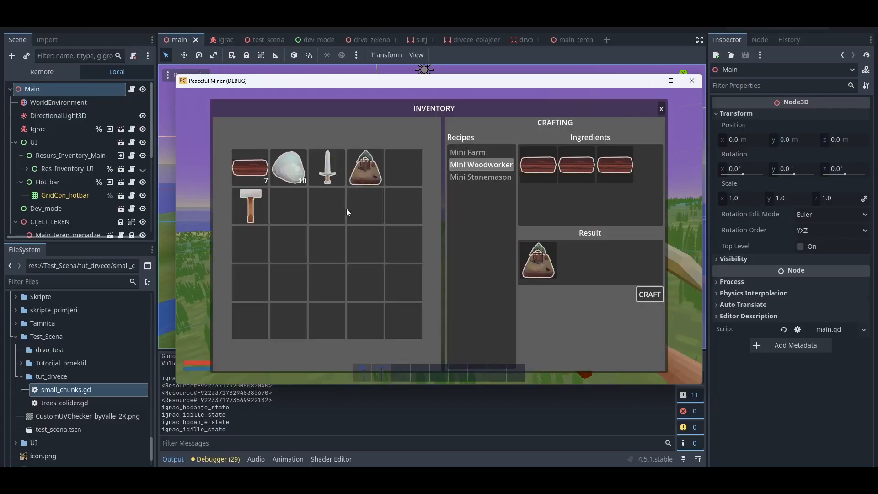
drag(368, 176, 402, 371)
key(i)
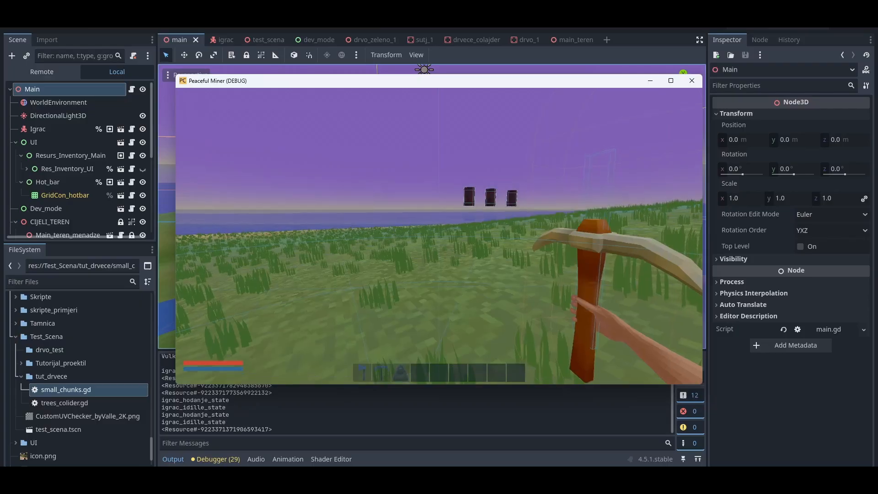
- Equip the Mini Woodworker and place it on open grass ahead of the player where its preview is green
key(3)
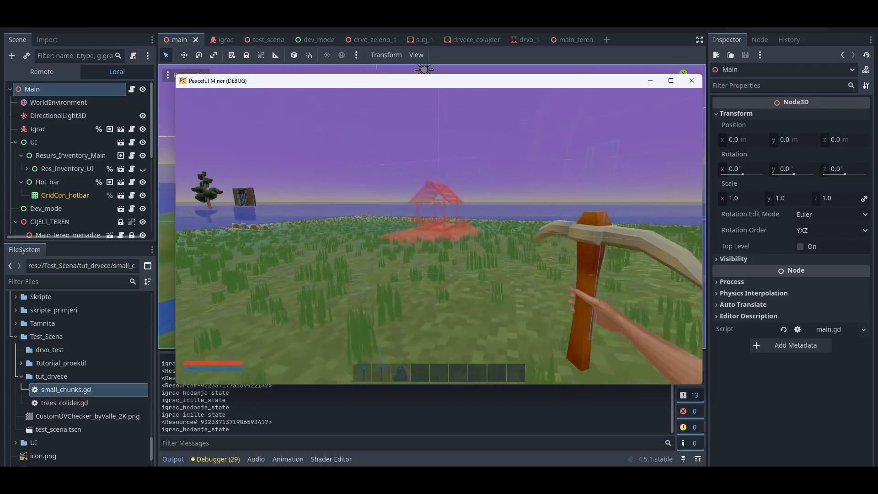
key(w)
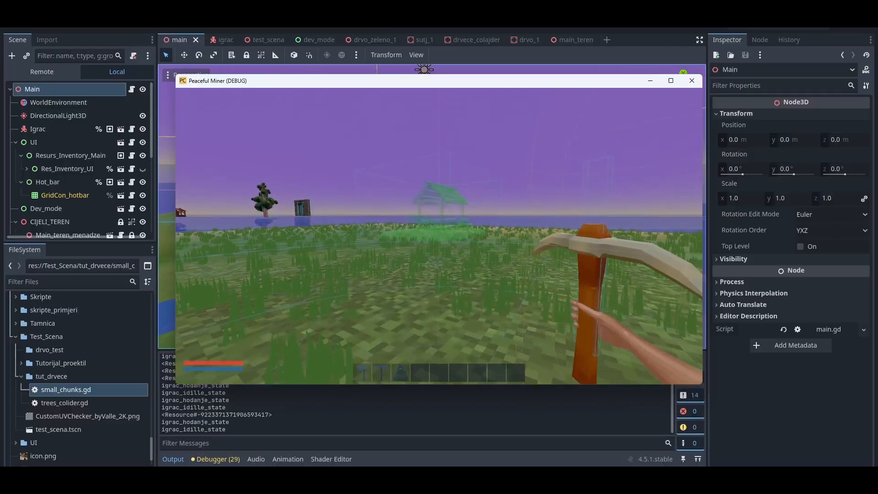
key(w)
- Jump onto the placed woodworker building and walk around its log pile to inspect it
key(space)
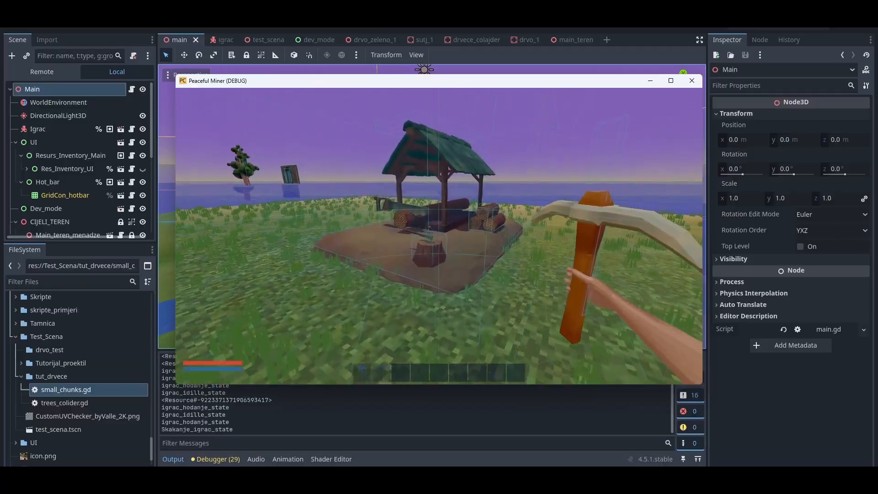
key(space)
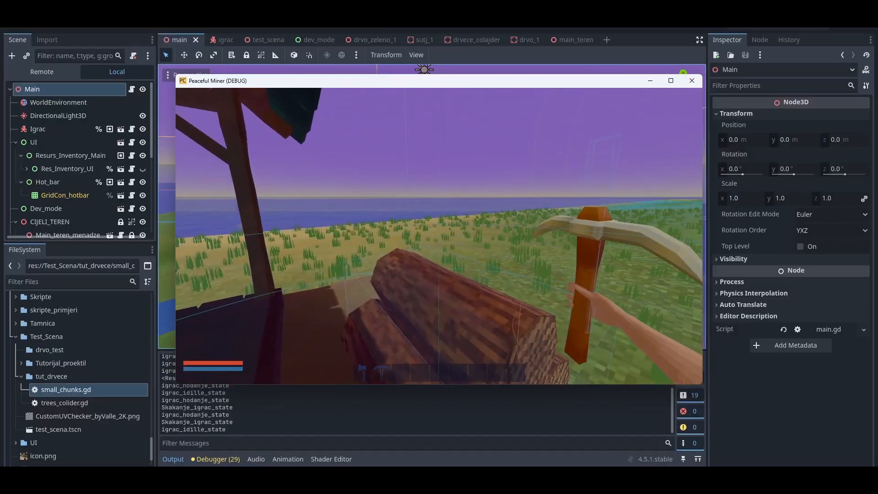
key(d)
key(w)
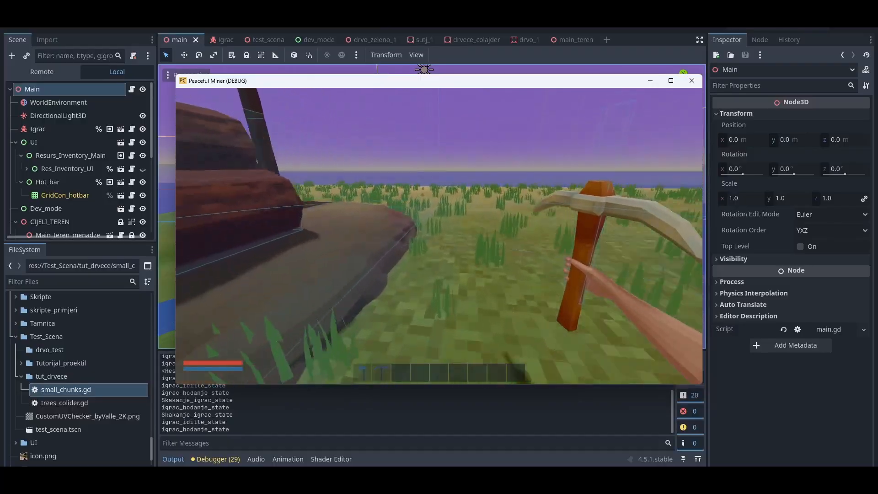
- Run to the row of stones on the grass, pick them up and check them in the inventory
key(space)
key(w)
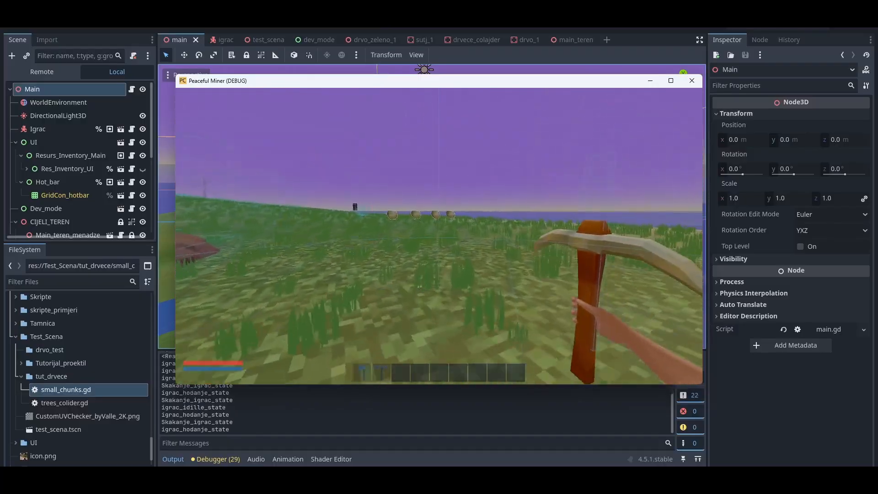
key(w)
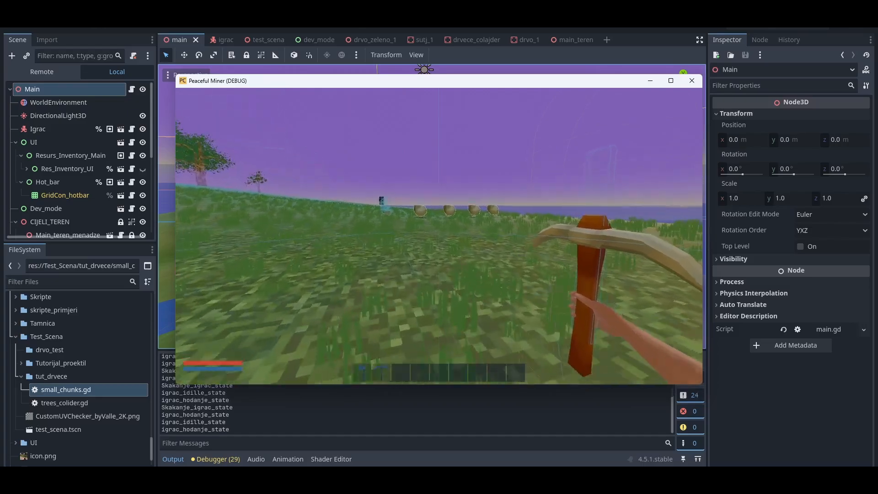
key(space)
key(w)
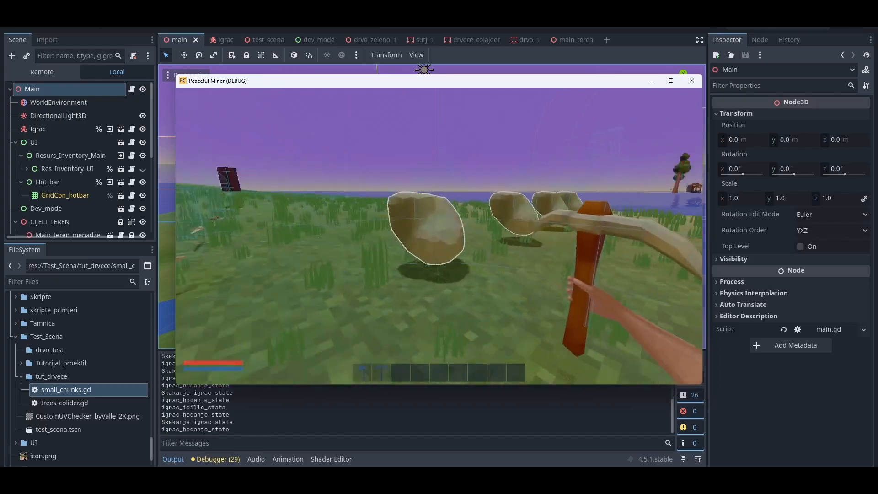
key(Tab)
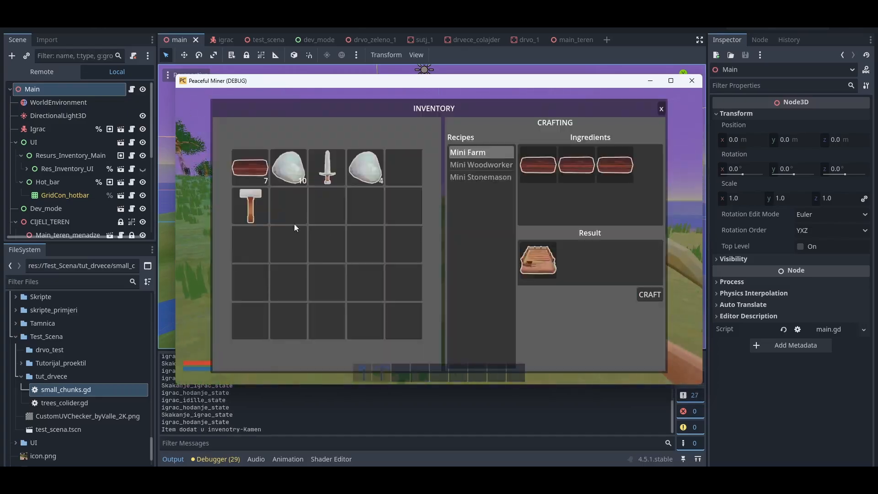
key(Tab)
key(w)
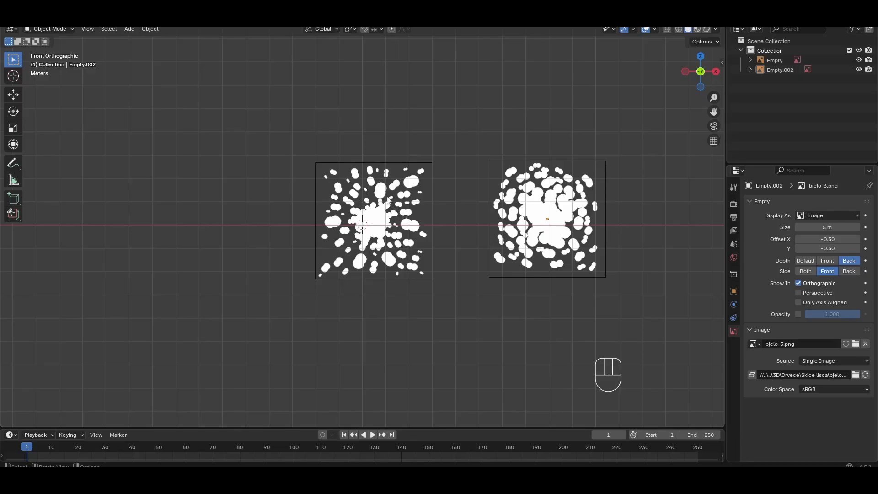
- Switch to Blender and set the bjelo_3.png reference image to show in perspective and on both sides
click(548, 222)
middle_drag(659, 277, 652, 287)
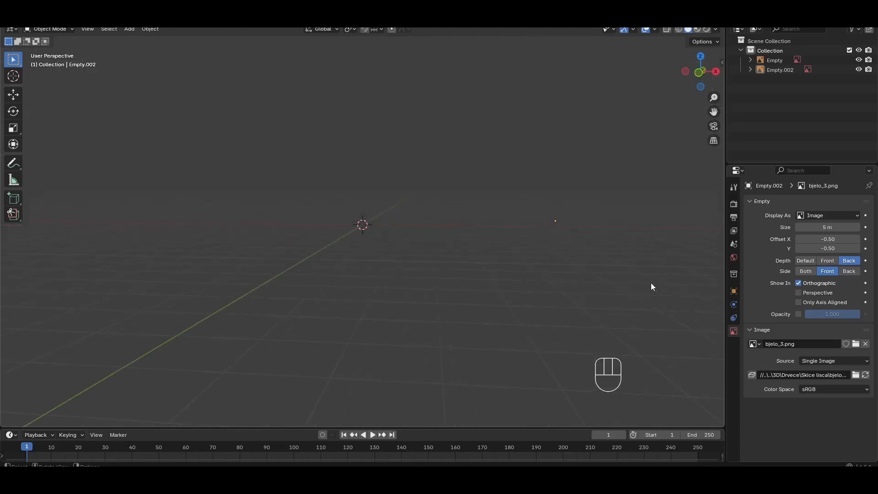
key(KP_1)
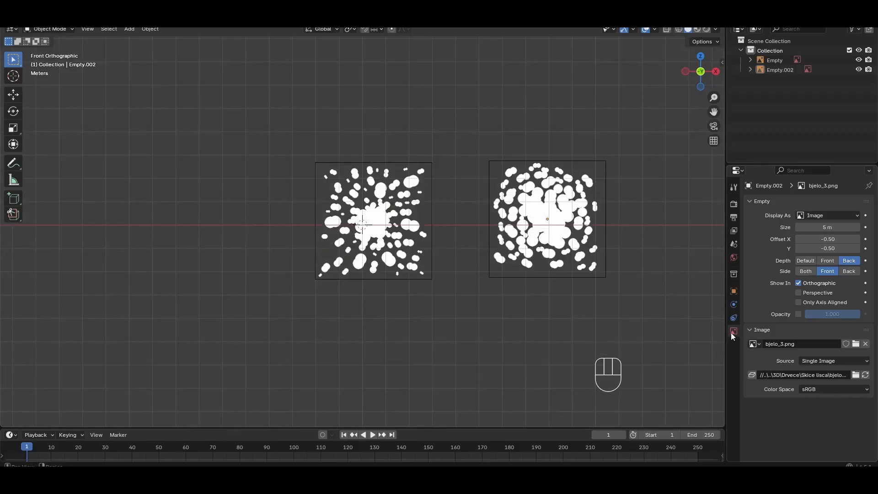
click(560, 206)
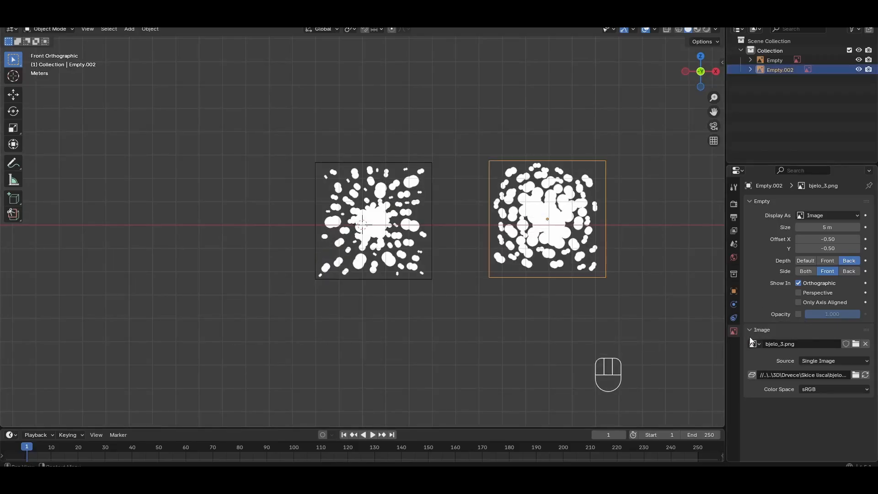
click(799, 292)
click(808, 273)
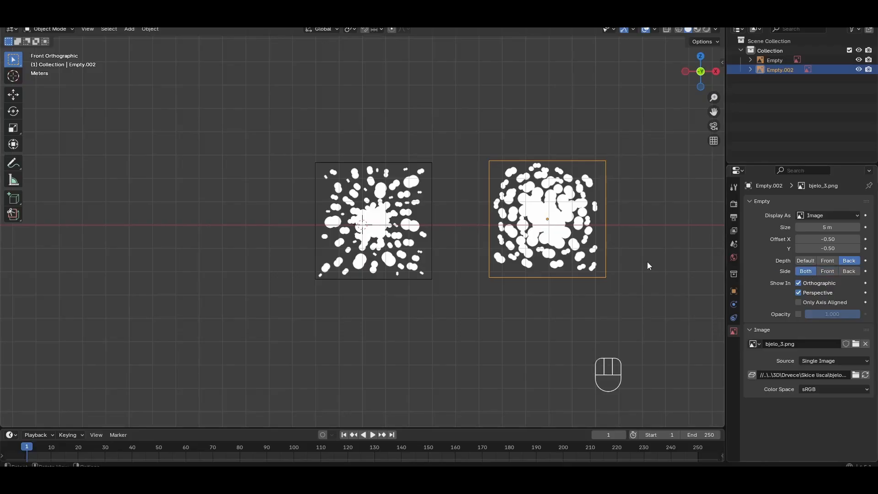
middle_drag(646, 262, 582, 269)
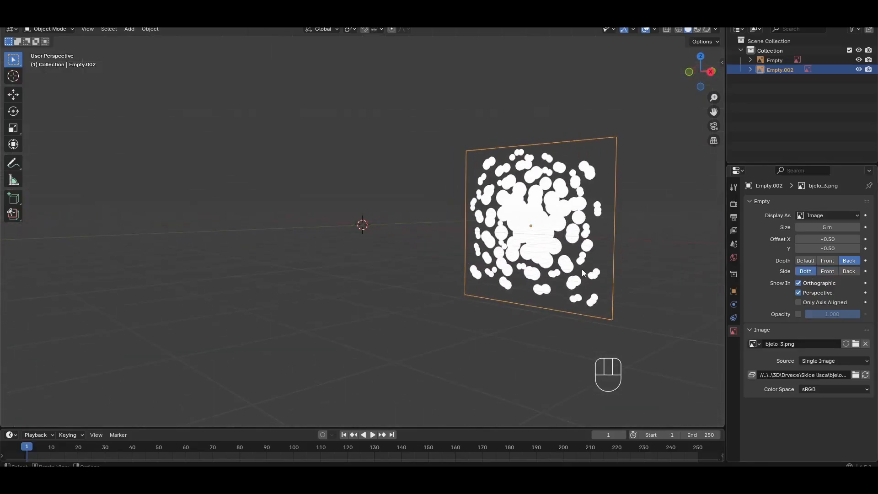
- Set the bjelo_1.png reference image to show in perspective and on both sides, checking both images from several angles
key(KP_1)
click(414, 224)
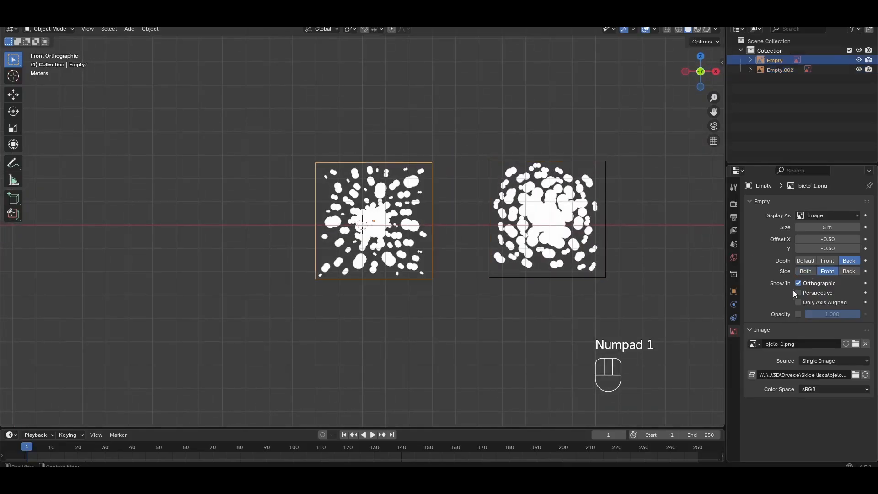
click(802, 273)
middle_drag(594, 269, 473, 269)
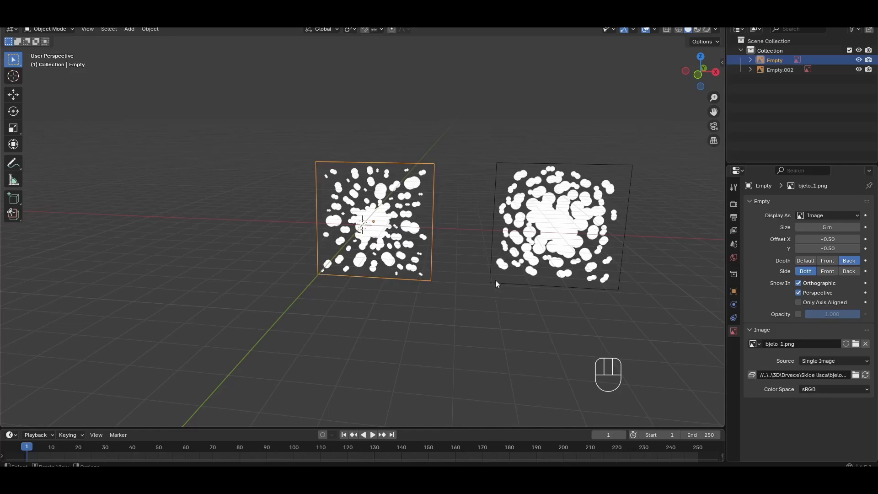
middle_drag(495, 280, 555, 272)
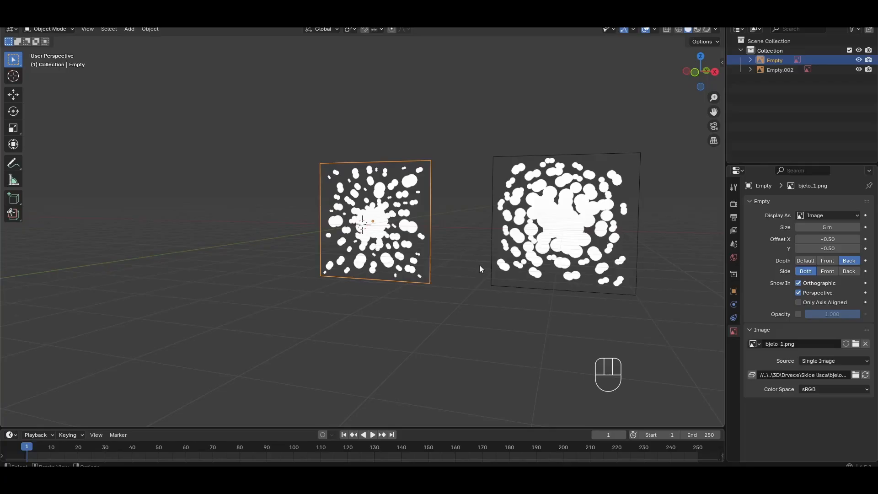
middle_drag(480, 264, 526, 311)
- Delete both reference images, bjelo_3.png and bjelo_1.png, from the scene
click(559, 214)
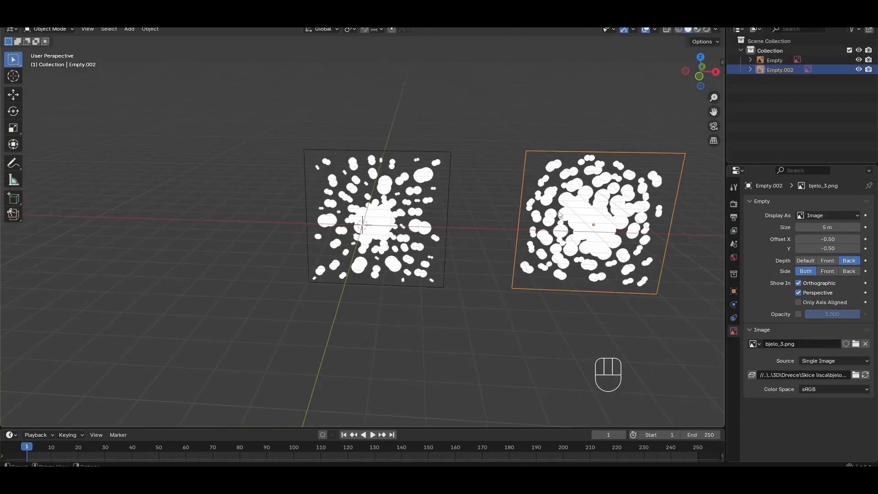
key(Delete)
click(418, 210)
key(Delete)
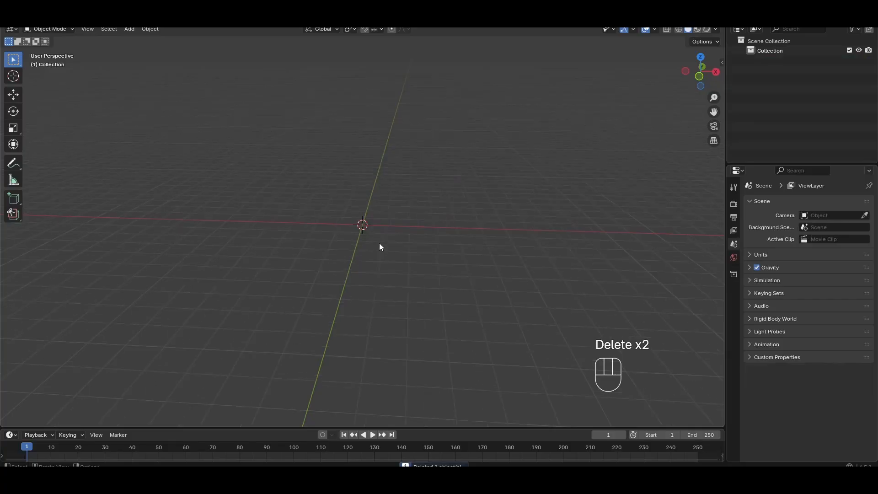
- Add a cylinder mesh at the world origin with its vertex count set to 8
mouse_move(380, 245)
middle_down()
mouse_move(431, 239)
mouse_move(400, 265)
mouse_move(390, 250)
middle_up()
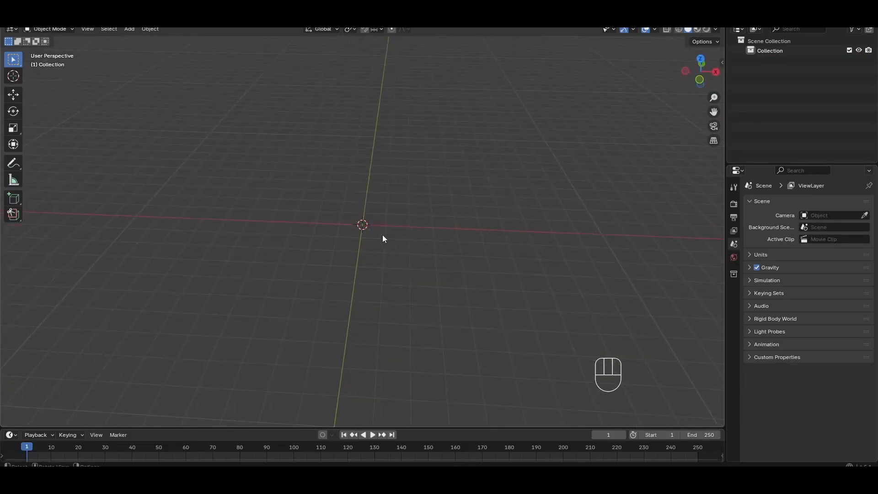
key(shift+a)
mouse_move(362, 247)
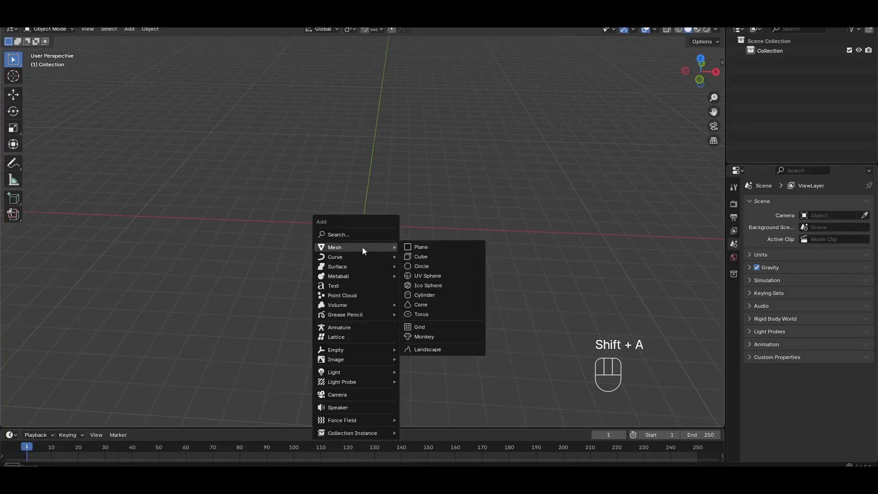
click(435, 294)
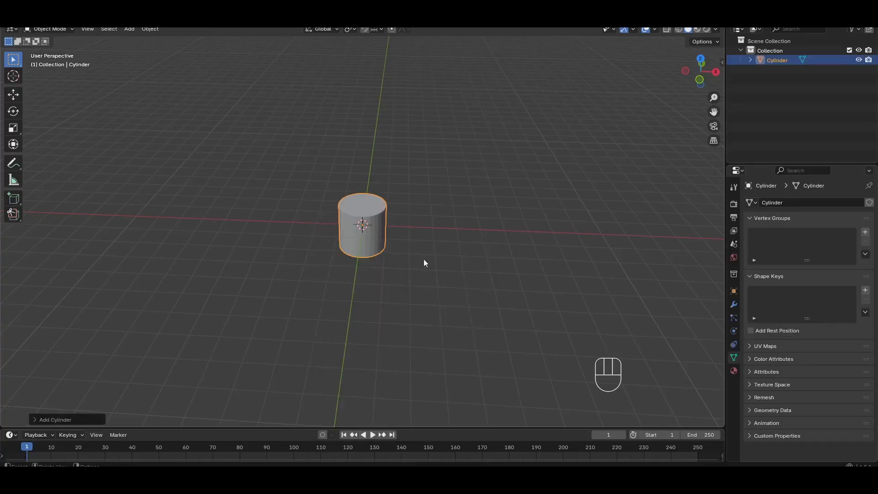
click(35, 420)
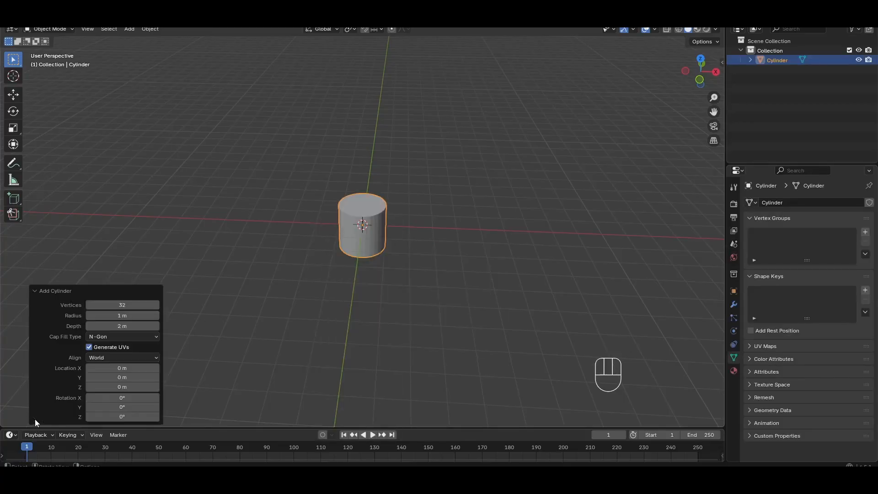
click(123, 306)
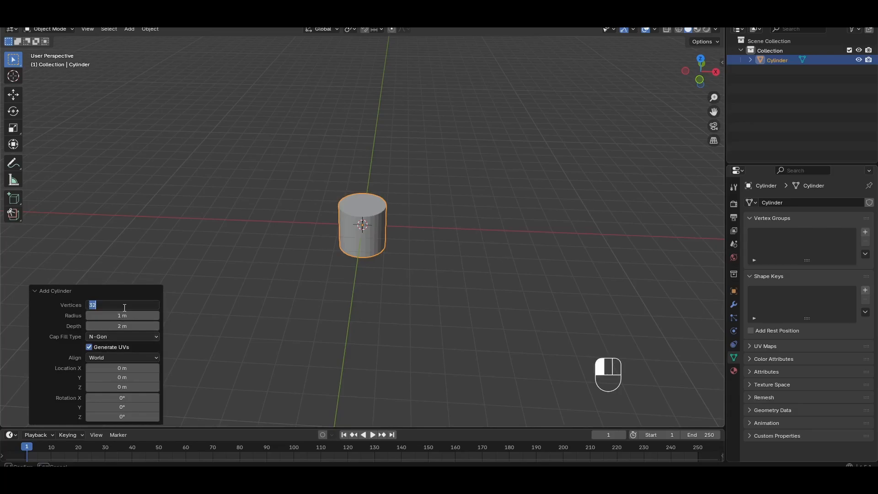
text(8)
key(Return)
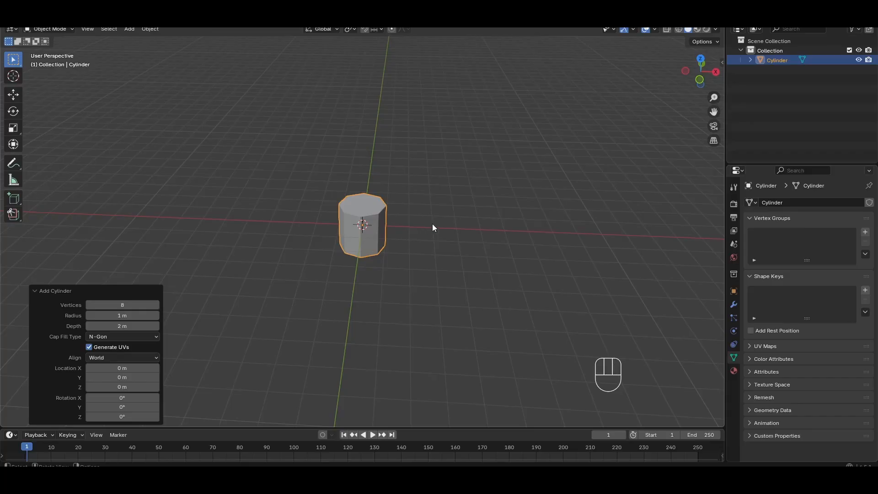
- In front view, place the 3D cursor to the cylinder's right and move the cylinder up about 1 m onto the ground line
middle_drag(432, 223, 437, 205)
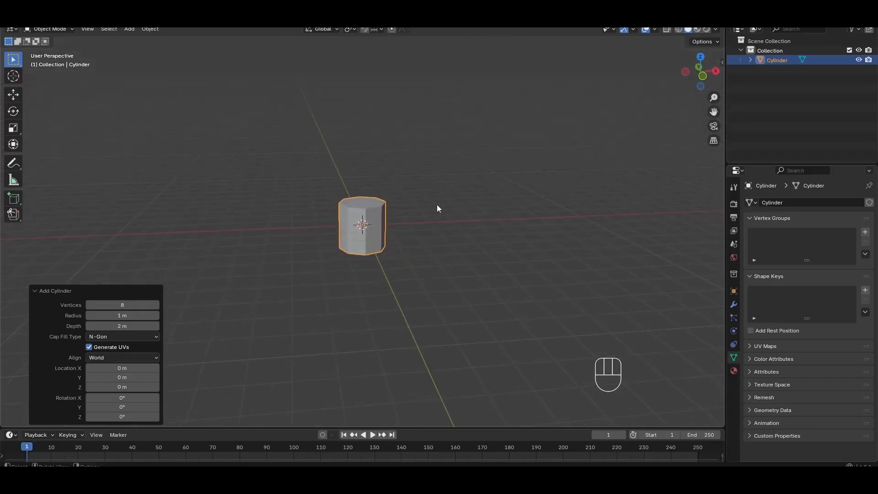
click(410, 210)
key(KP_1)
click(376, 208)
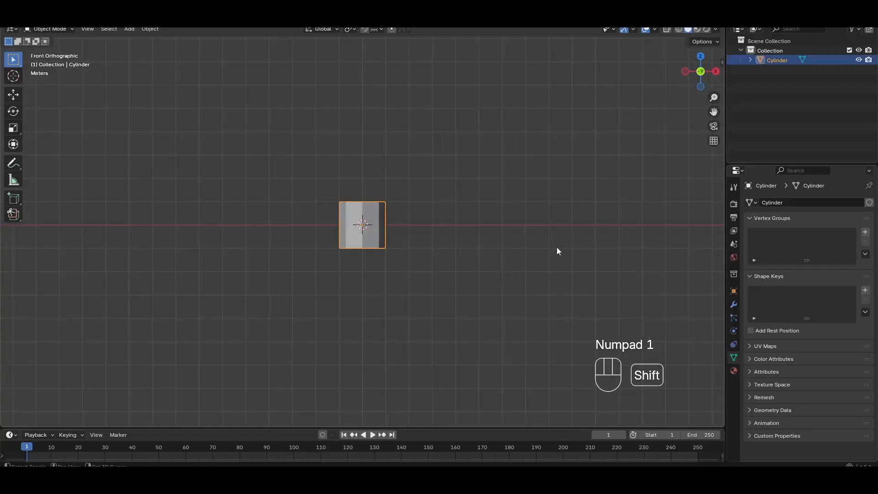
shift+right_click(568, 251)
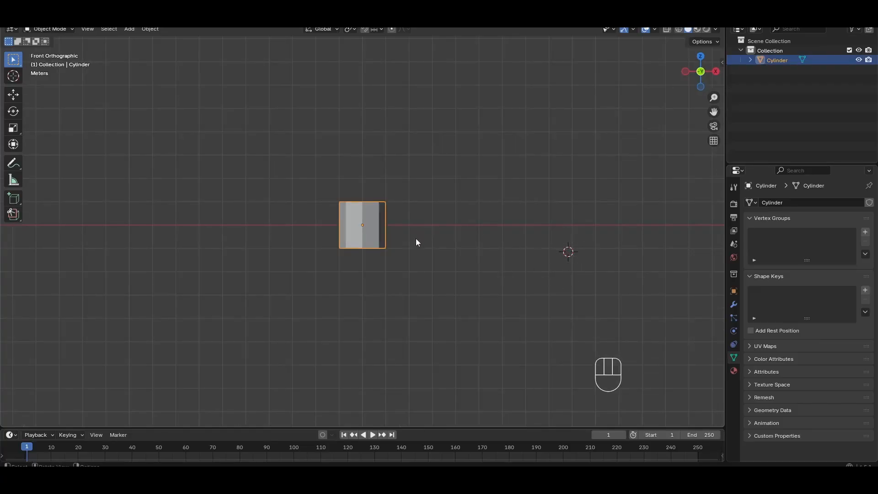
key(g)
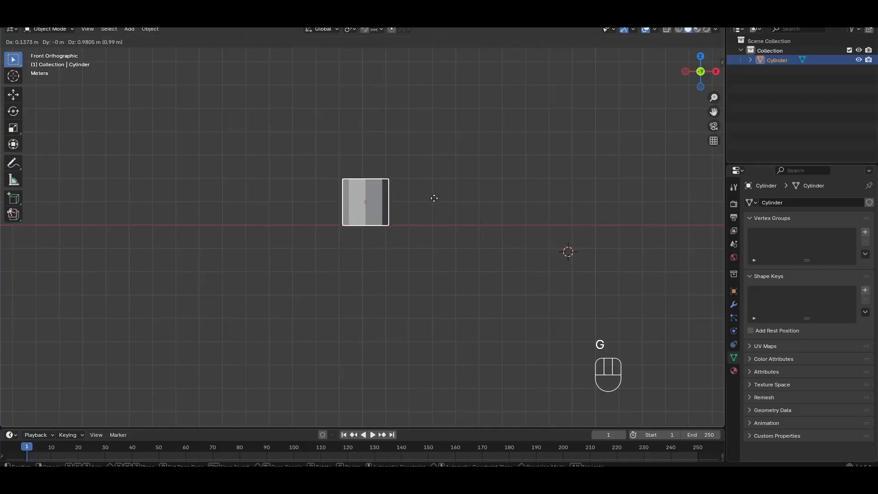
click(436, 198)
- Enter edit mode on the cylinder, select its top face and extrude it upward by about 5.7 m
middle_drag(436, 199, 459, 207)
key(Tab)
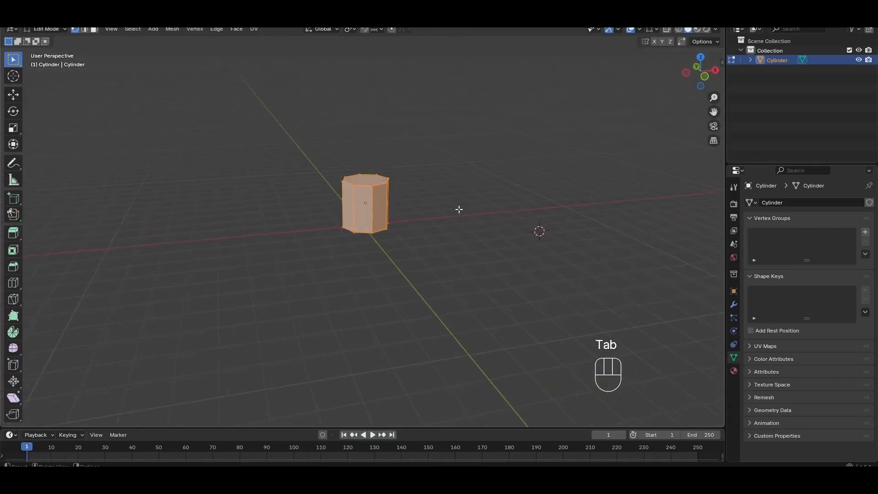
key(KP_1)
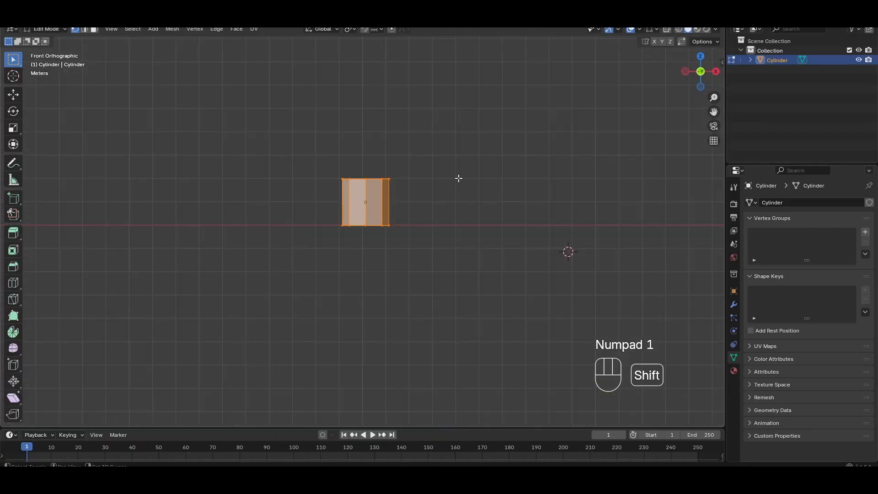
shift+middle_drag(459, 178, 448, 268)
scroll(452, 251, up, 1)
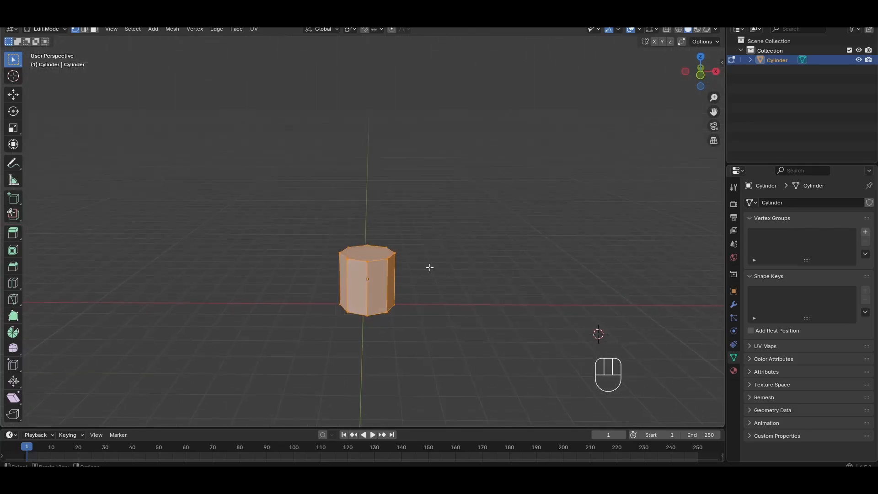
key(3)
click(396, 223)
click(369, 251)
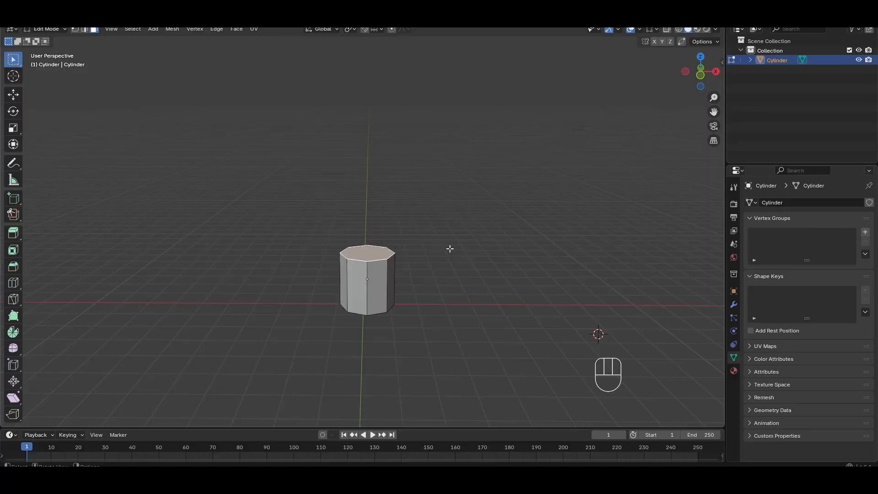
key(e)
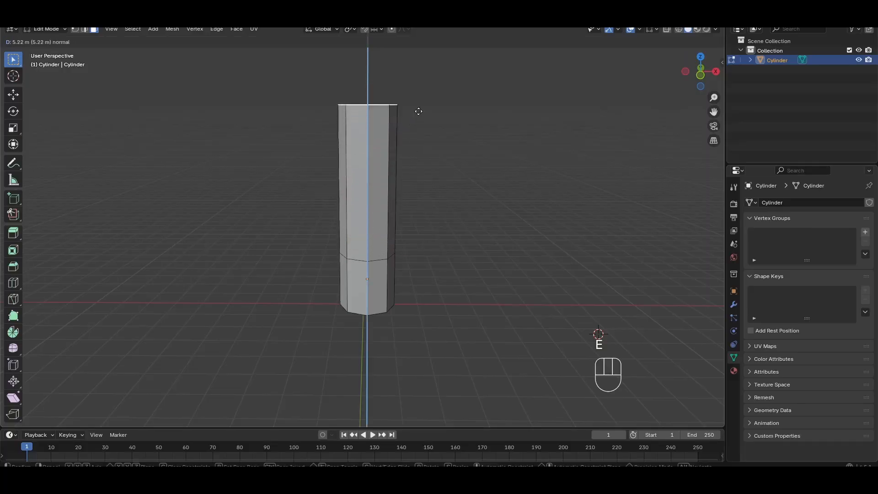
click(418, 111)
- Extrude the top face upward twice more by about 5.8 m each and return to object mode
scroll(442, 131, down, 2)
key(e)
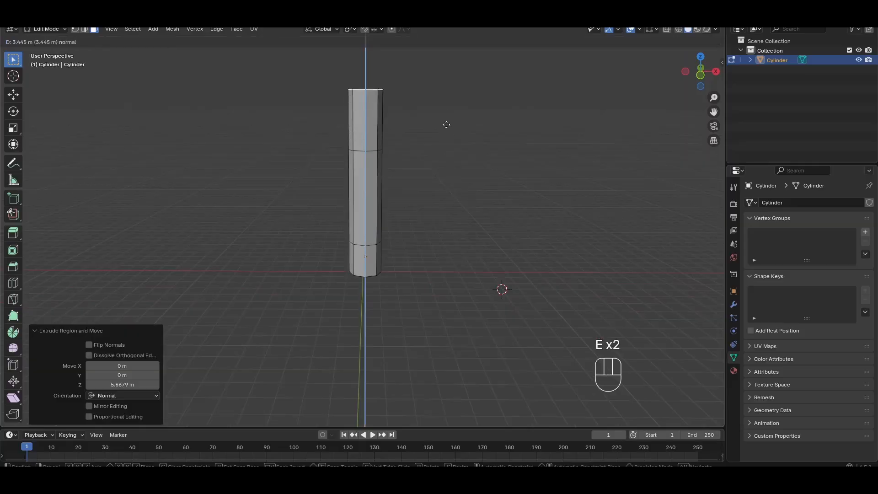
click(451, 84)
scroll(452, 94, down, 1)
shift+middle_drag(452, 102, 459, 188)
key(e)
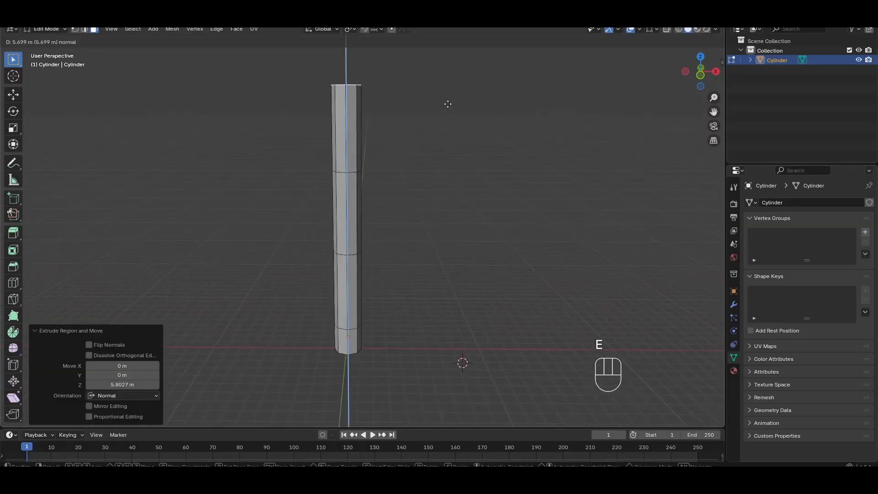
click(447, 102)
key(Tab)
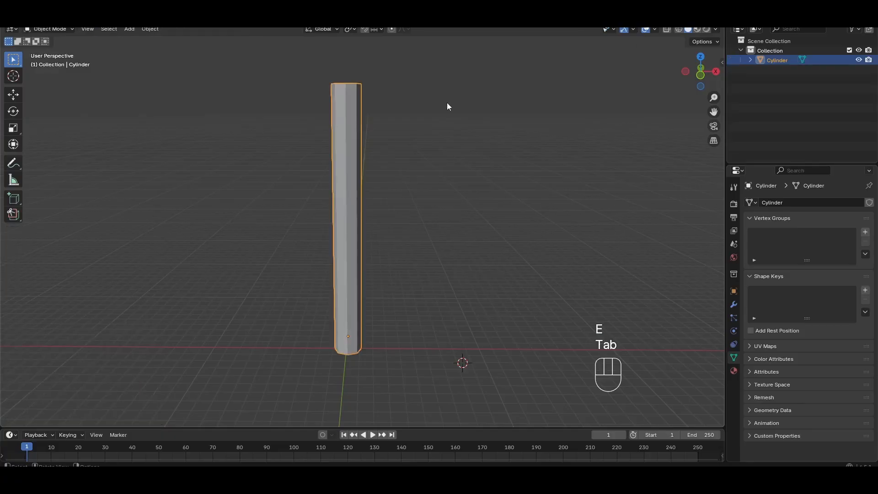
- Check the extruded cylinder's dimensions in its transform properties
key(n)
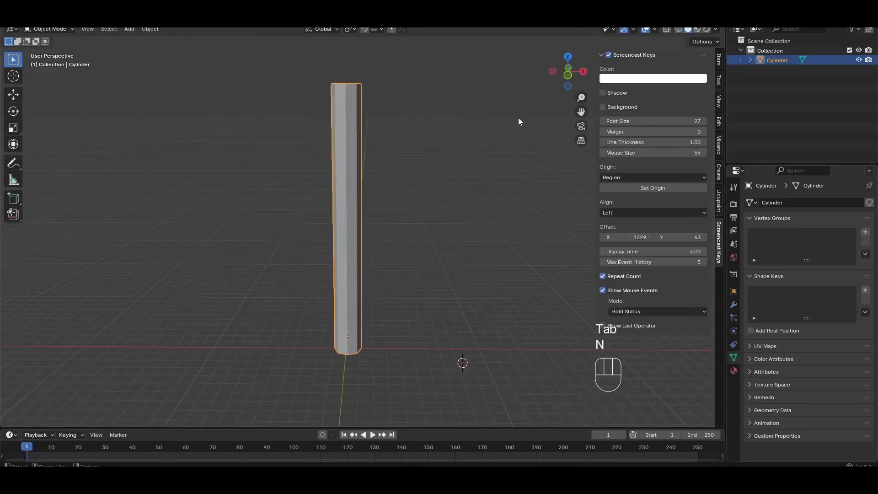
click(718, 60)
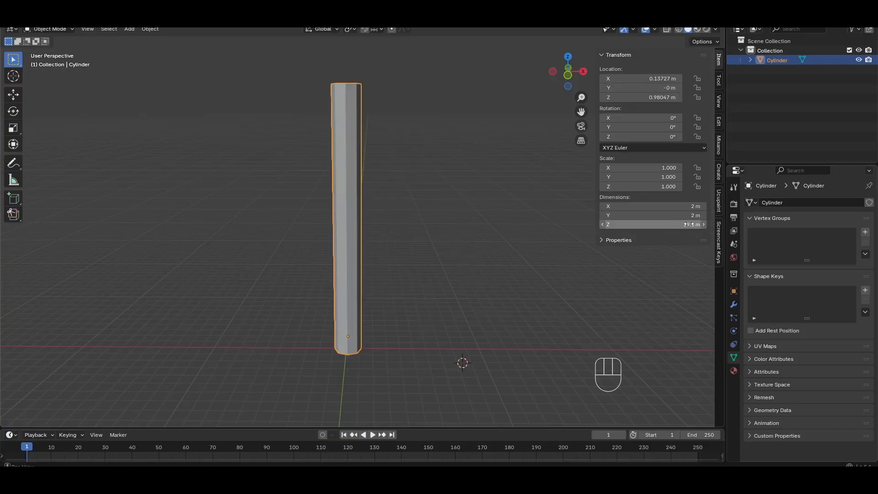
click(430, 167)
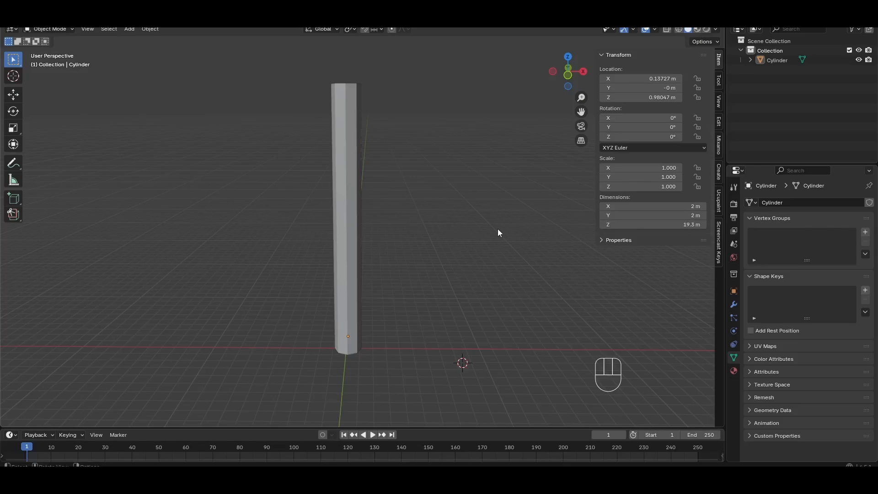
key(n)
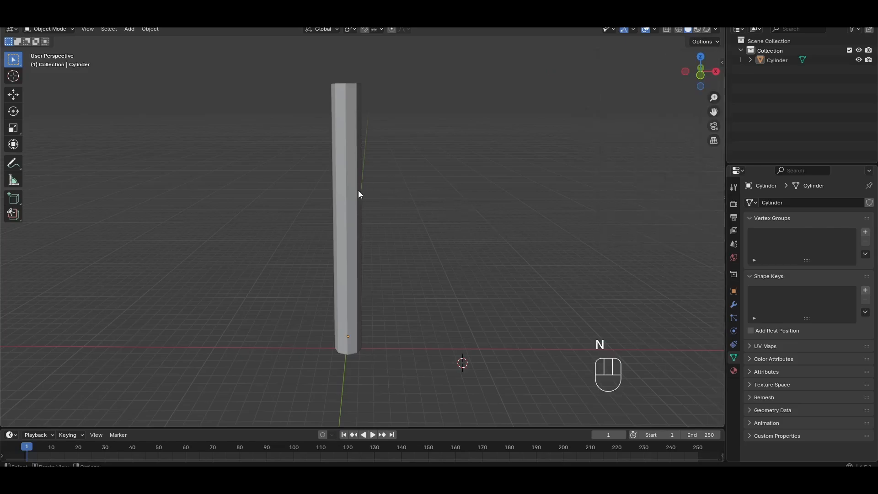
- In edit mode, select the cylinder's bottom face and scale it up by about 1.29 to flare the trunk's base
click(357, 190)
key(Tab)
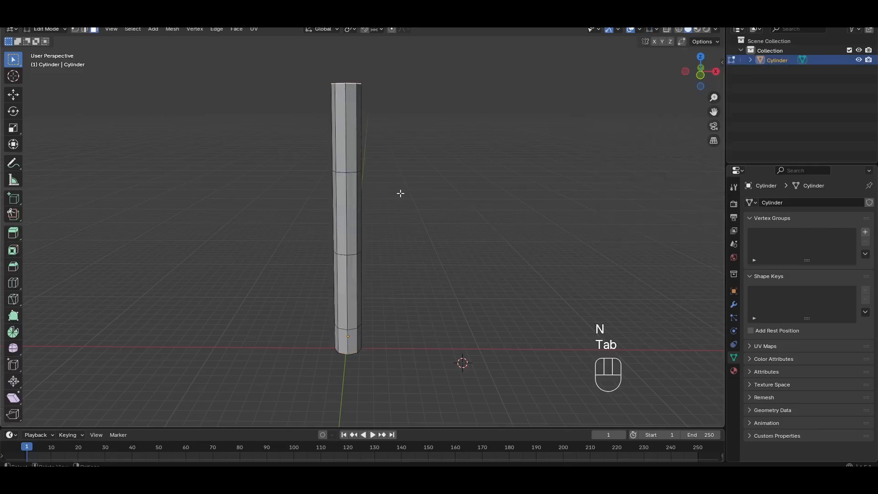
key(KP_1)
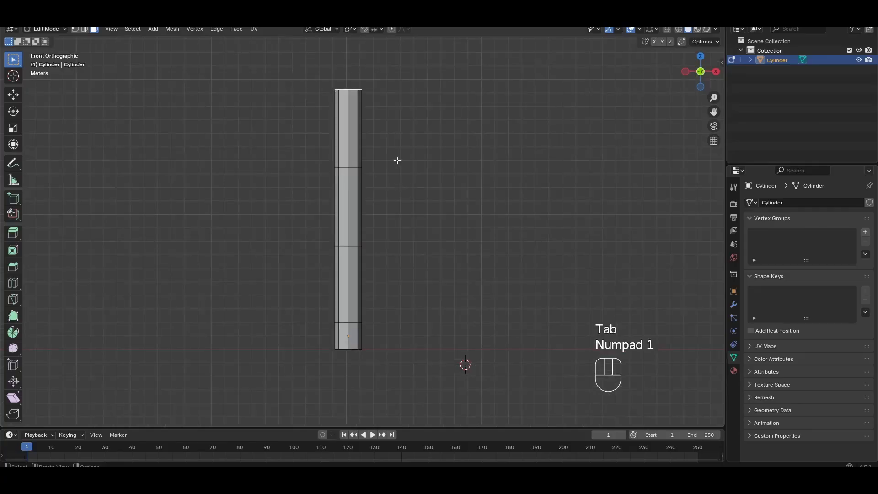
shift+middle_drag(418, 154, 445, 187)
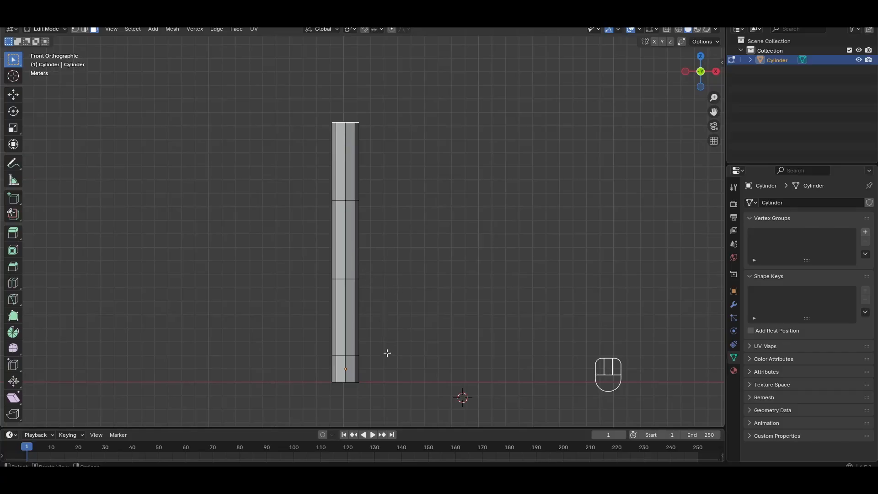
shift+middle_drag(386, 353, 416, 261)
scroll(411, 275, up, 2)
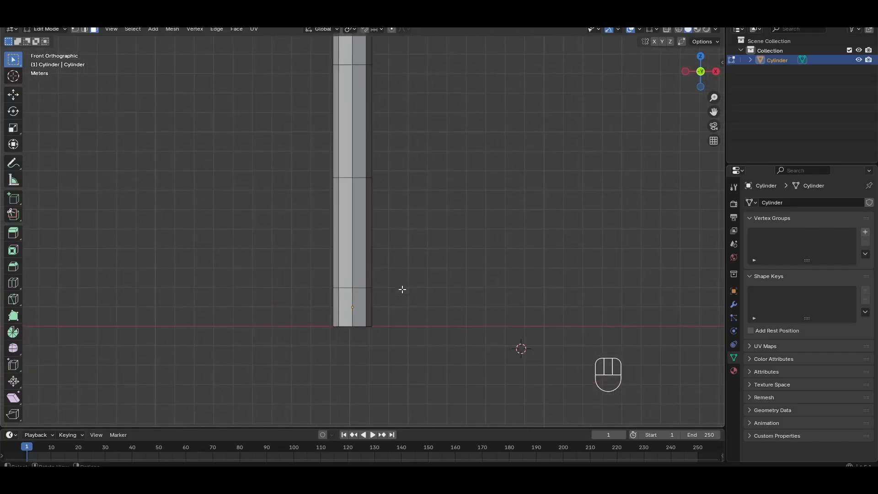
key(2)
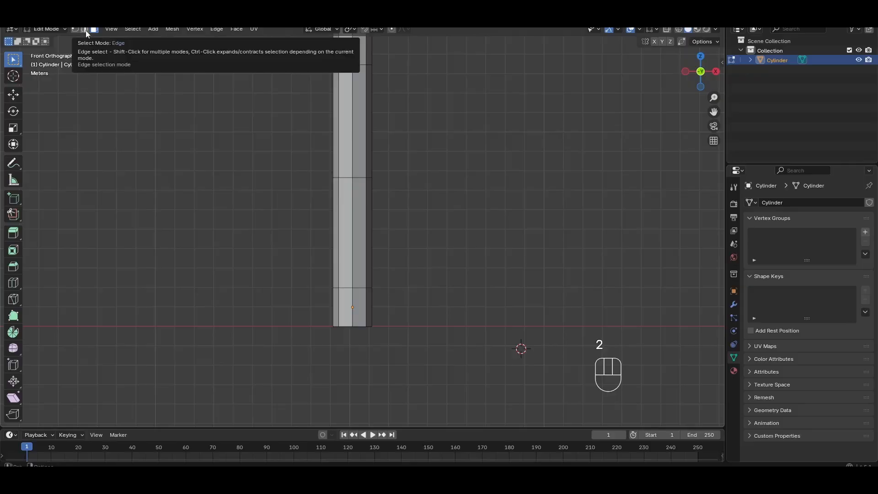
click(86, 30)
scroll(394, 344, up, 1)
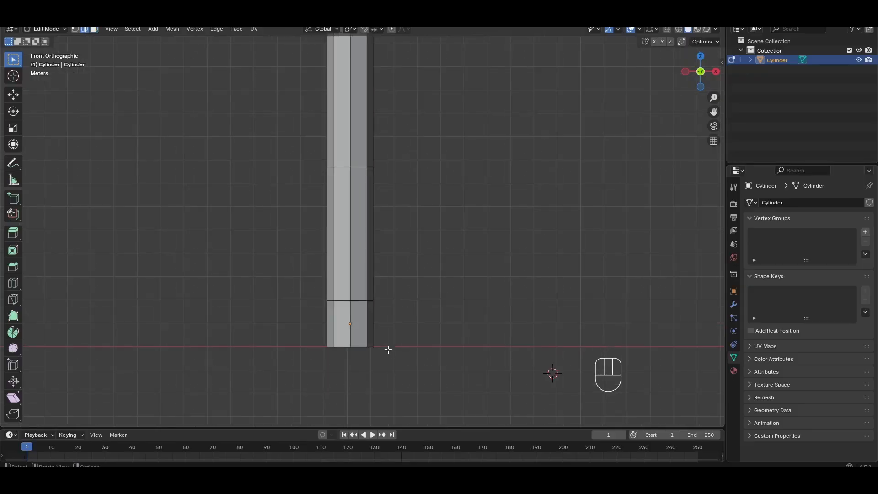
key(3)
middle_drag(390, 354, 443, 309)
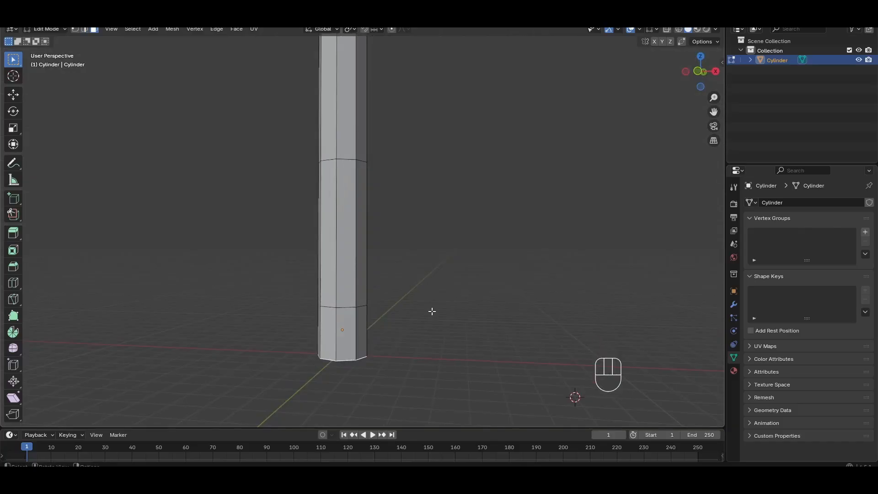
scroll(443, 312, down, 1)
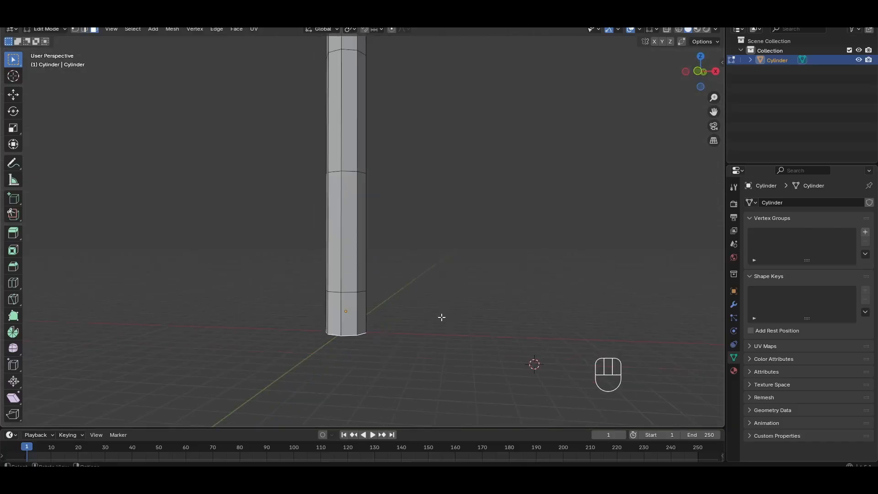
key(s)
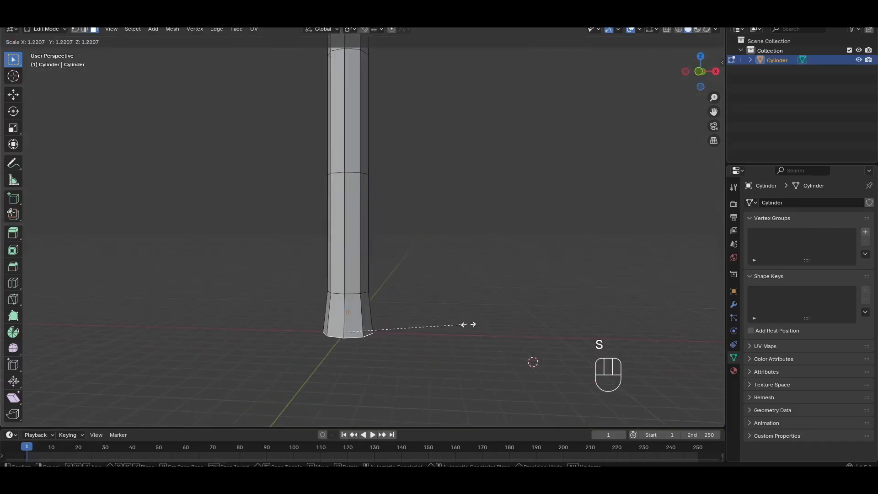
click(475, 324)
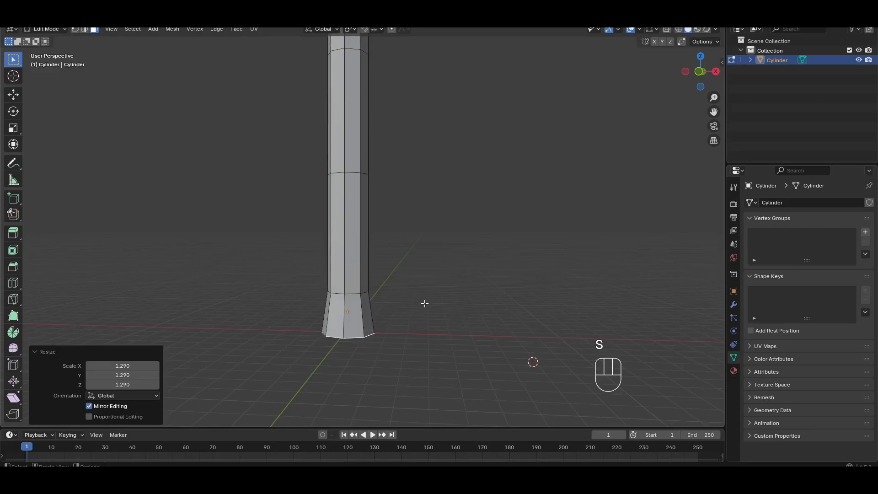
- In front view, select the middle of the three inner edge loops, scale it to about 0.83 and rotate it about -15.8°
key(KP_1)
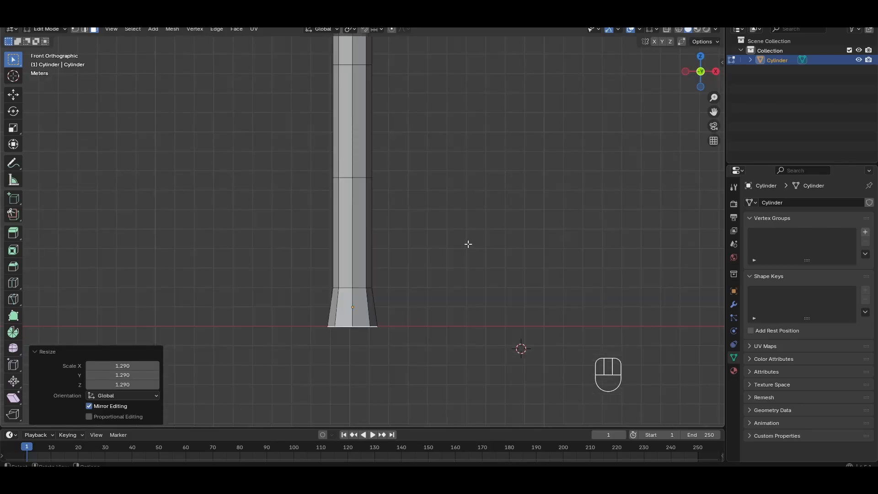
shift+middle_drag(505, 224, 508, 294)
scroll(376, 214, down, 2)
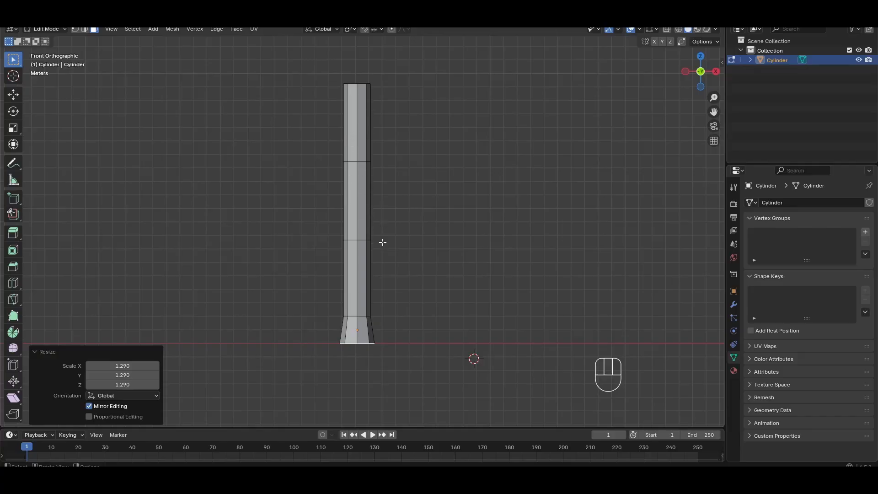
scroll(382, 242, up, 1)
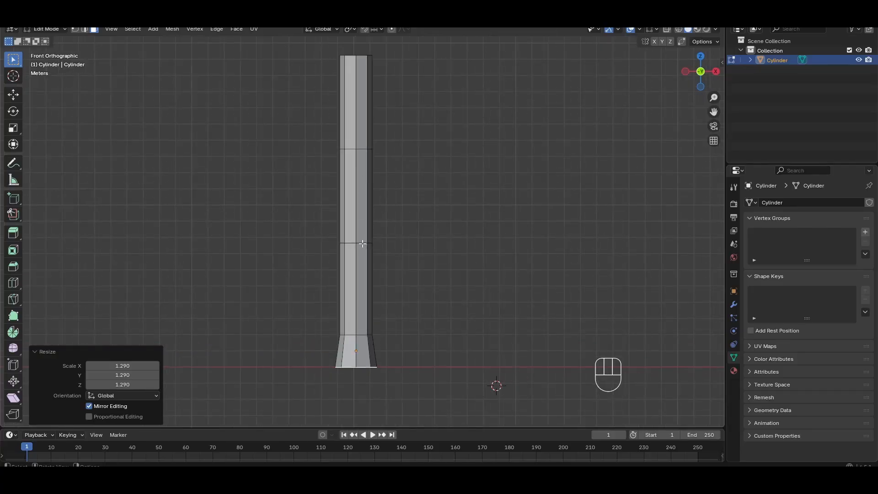
click(85, 30)
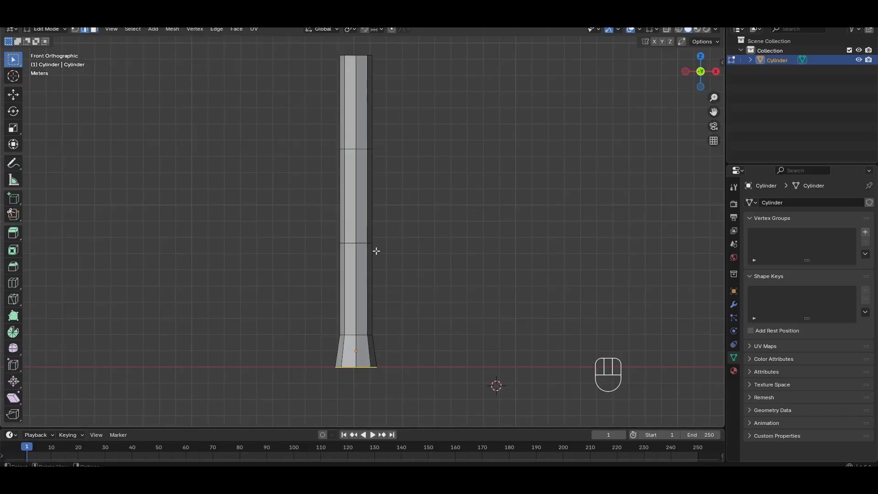
alt+click(361, 243)
middle_drag(437, 232, 433, 274)
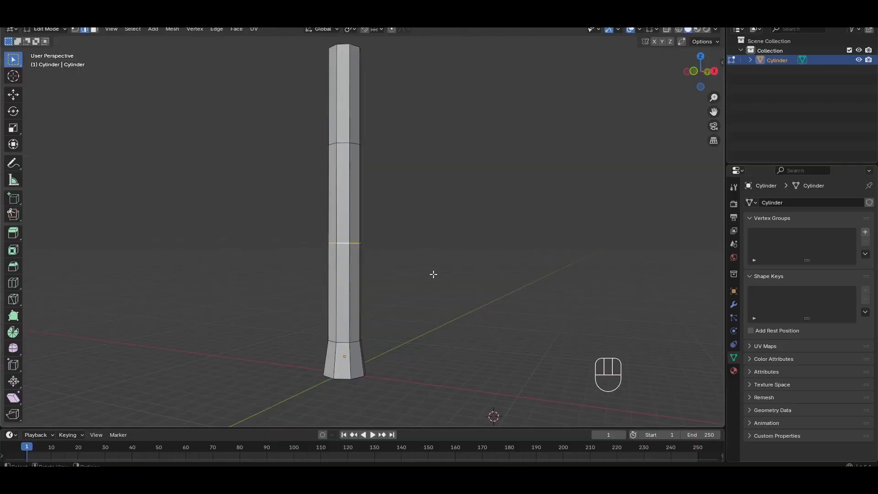
key(1)
key(KP_1)
key(2)
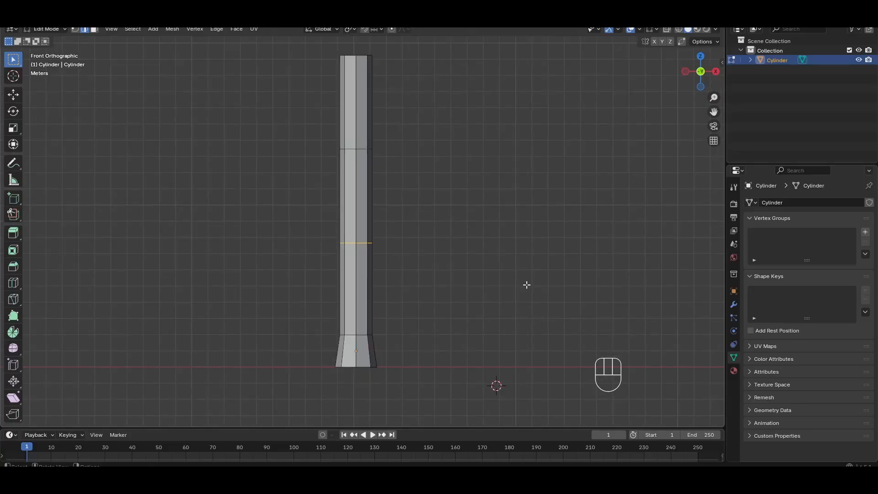
key(s)
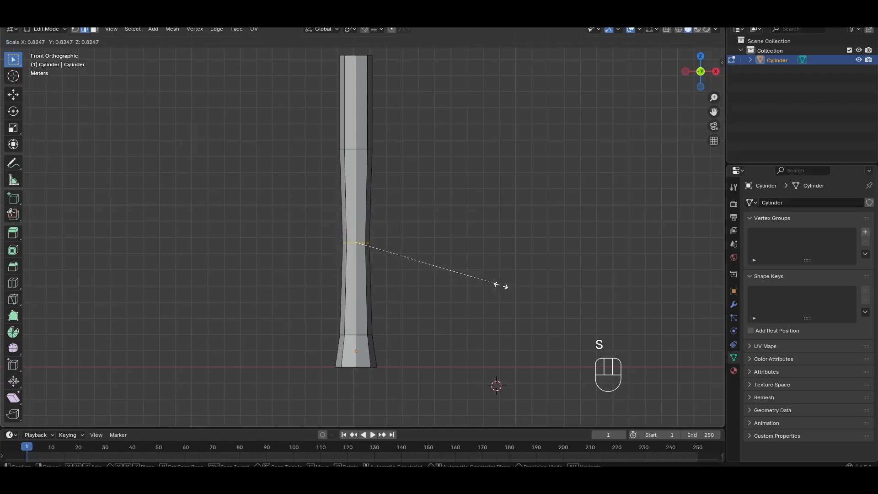
click(502, 284)
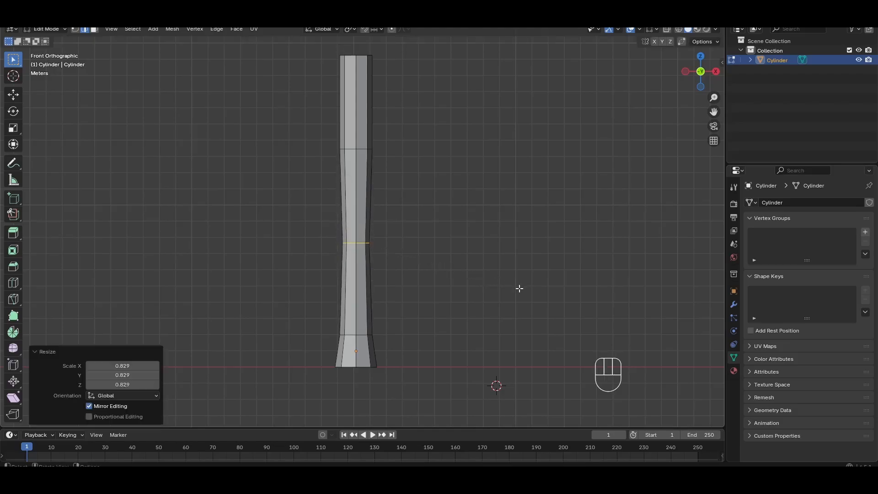
key(r)
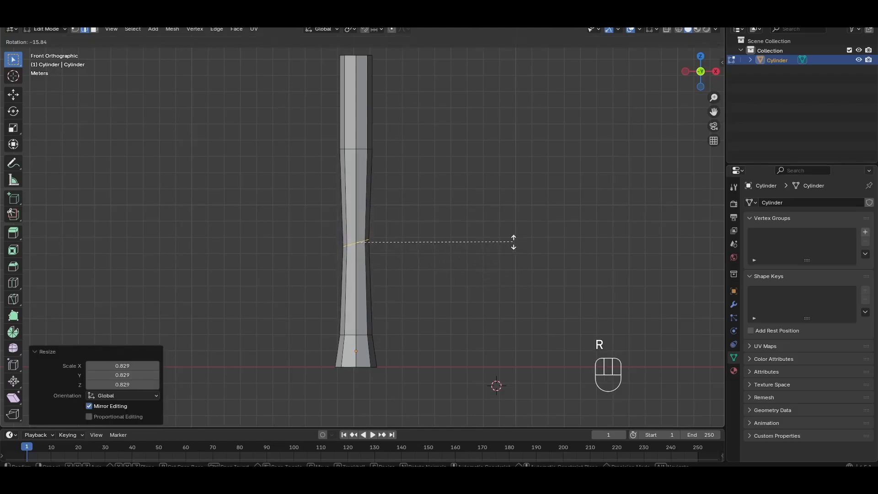
click(513, 240)
- Select the highest inner edge loop, scale it to about 0.546, rotate it about 39.6° and scale it back up by about 1.315
shift+middle_drag(502, 182, 423, 239)
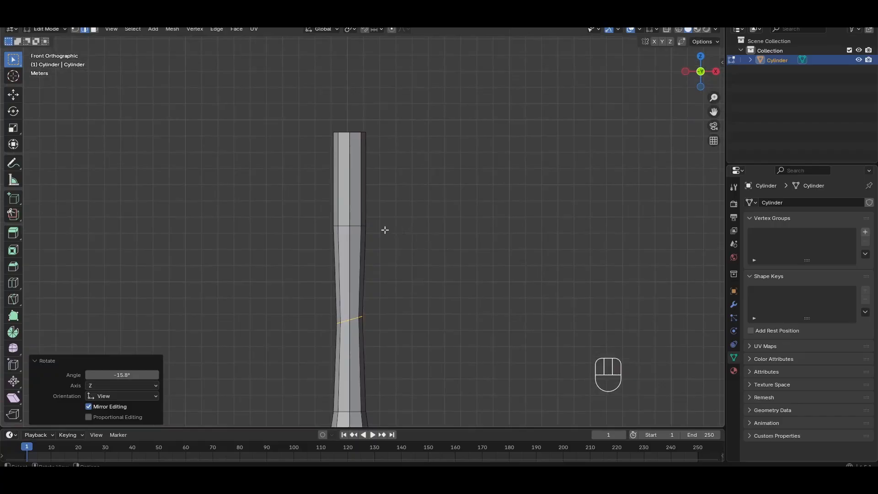
alt+click(356, 224)
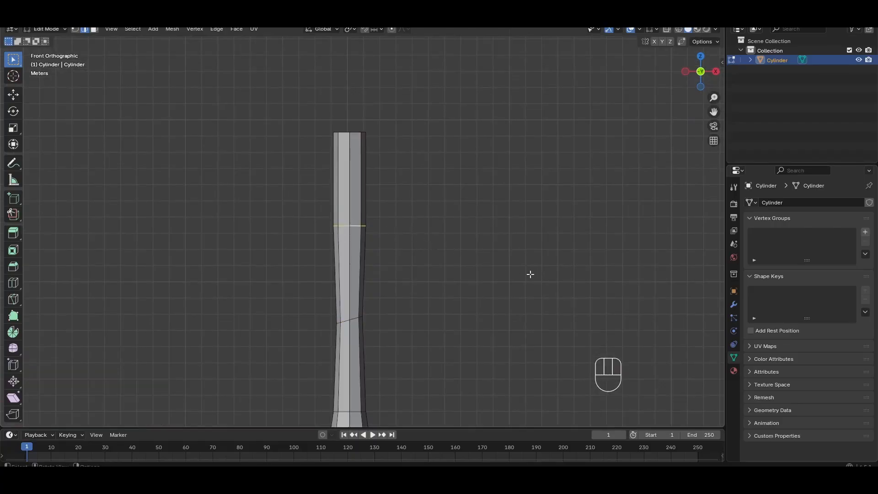
key(s)
click(468, 261)
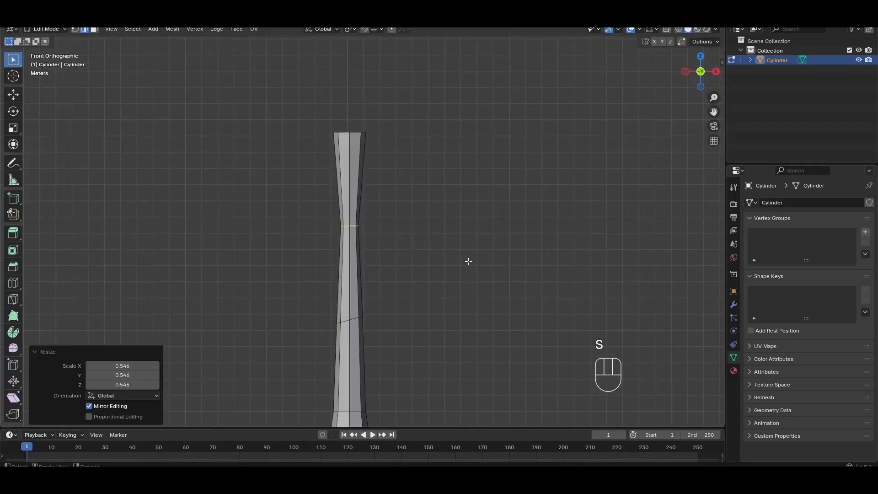
key(r)
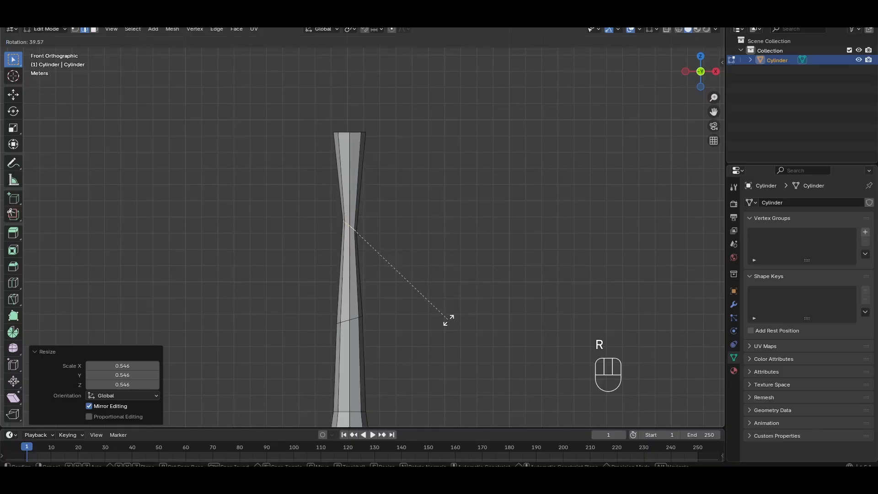
click(449, 320)
key(s)
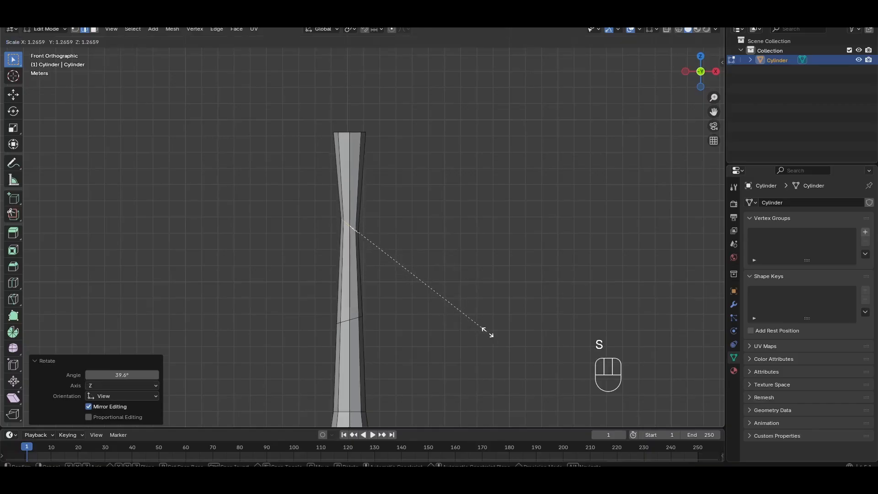
click(492, 337)
- Select the trunk's top face and scale it down to about 0.26 to taper the tip
scroll(457, 312, down, 2)
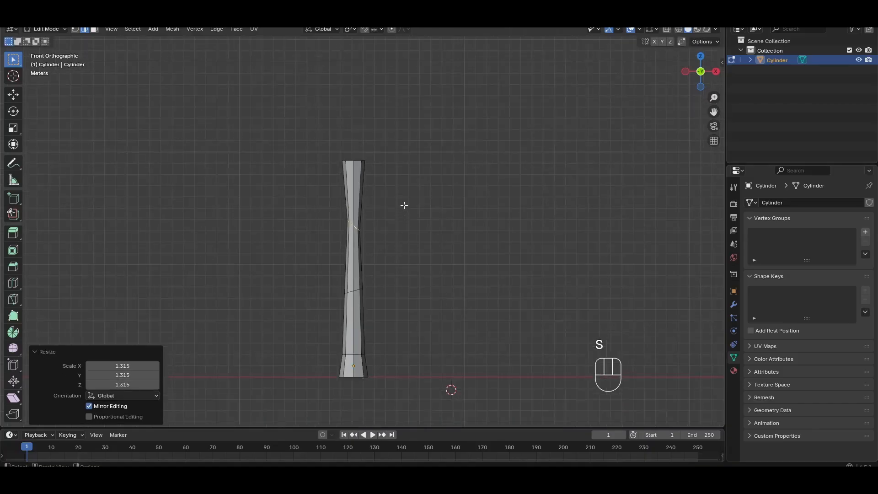
key(3)
middle_drag(413, 197, 376, 192)
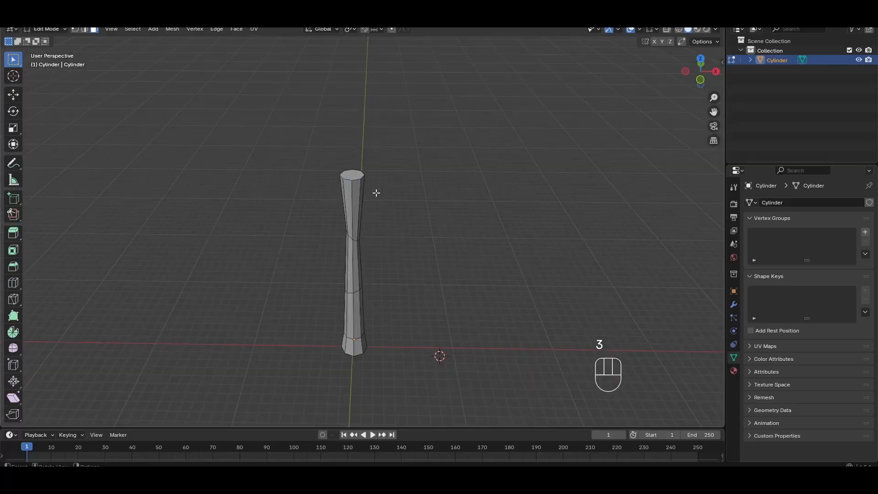
click(357, 175)
key(s)
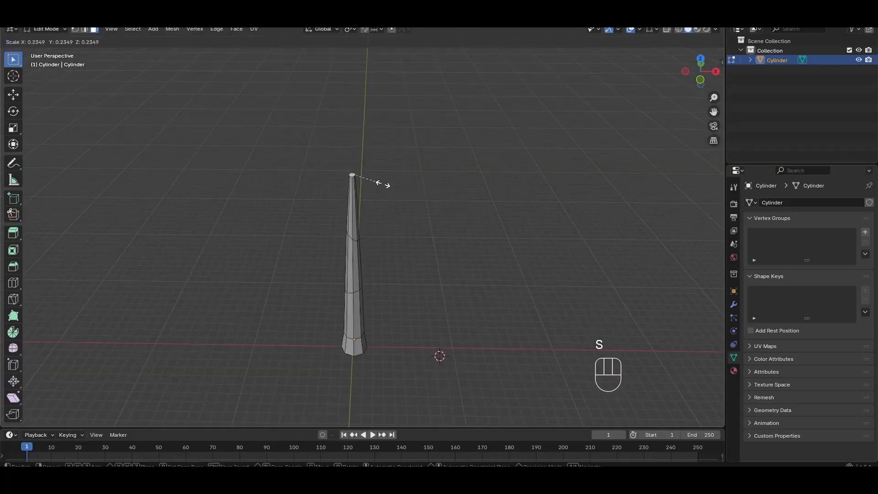
click(387, 186)
- In front view, add one centred loop cut between the two lowest inner edge loops and scale it to about 0.88
key(KP_1)
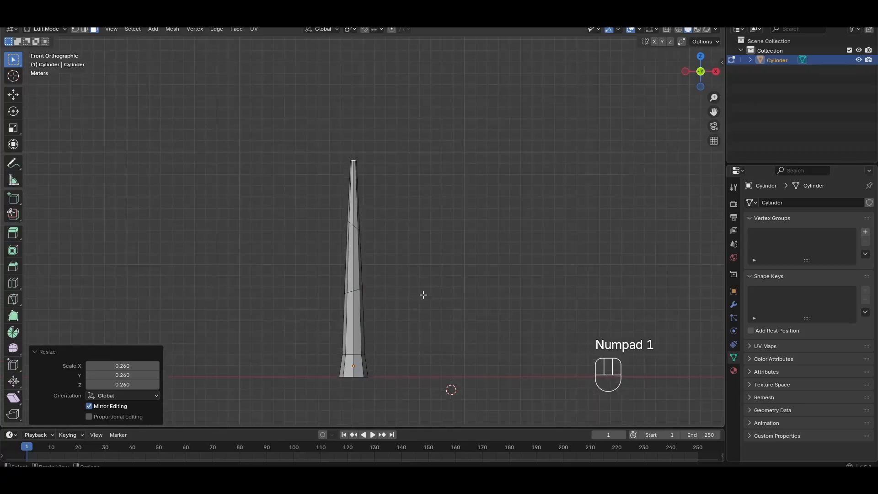
scroll(380, 344, up, 1)
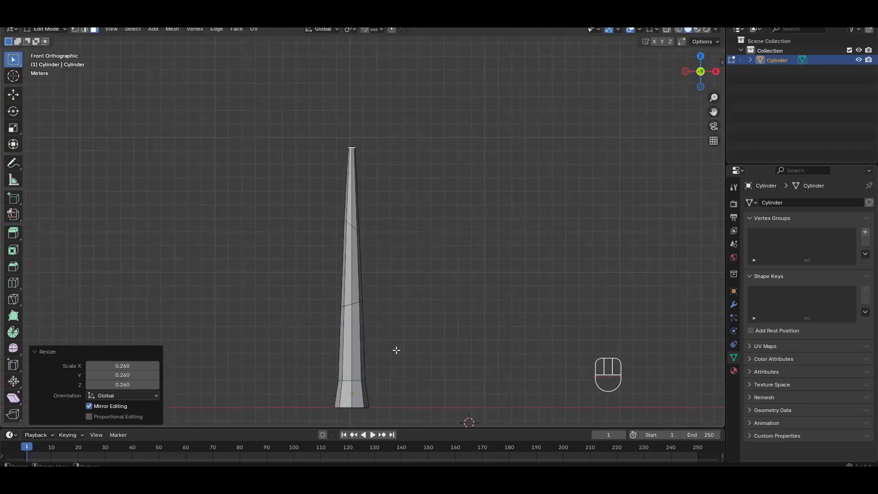
shift+middle_drag(396, 349, 425, 286)
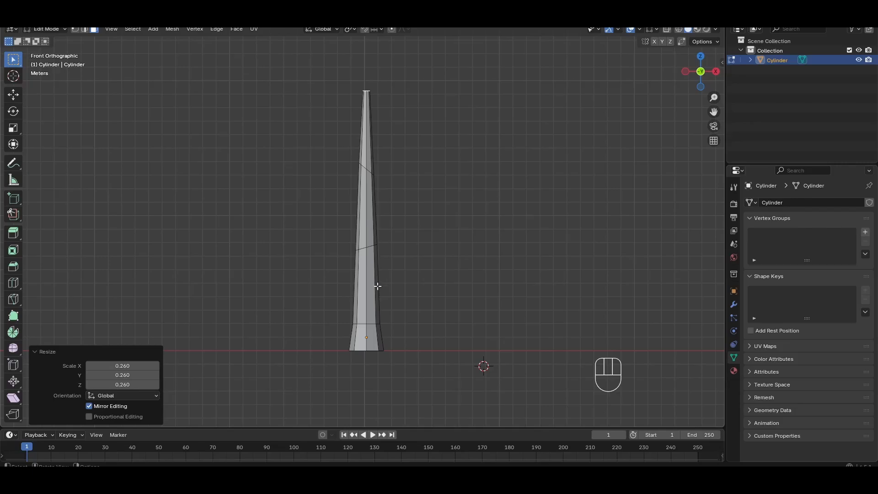
key(ctrl+r)
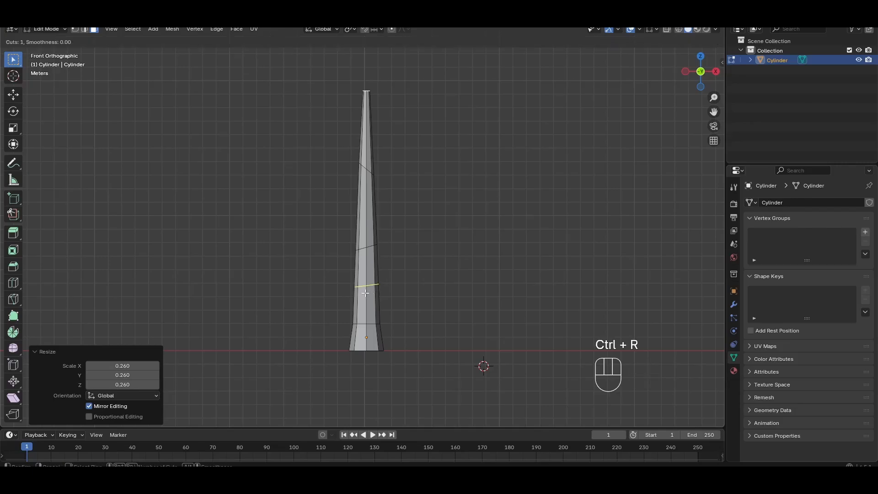
click(366, 292)
click(404, 292)
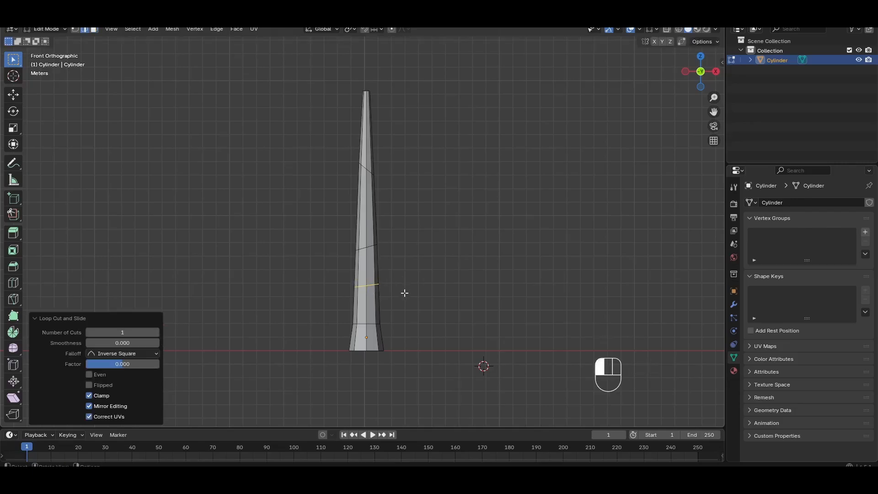
key(s)
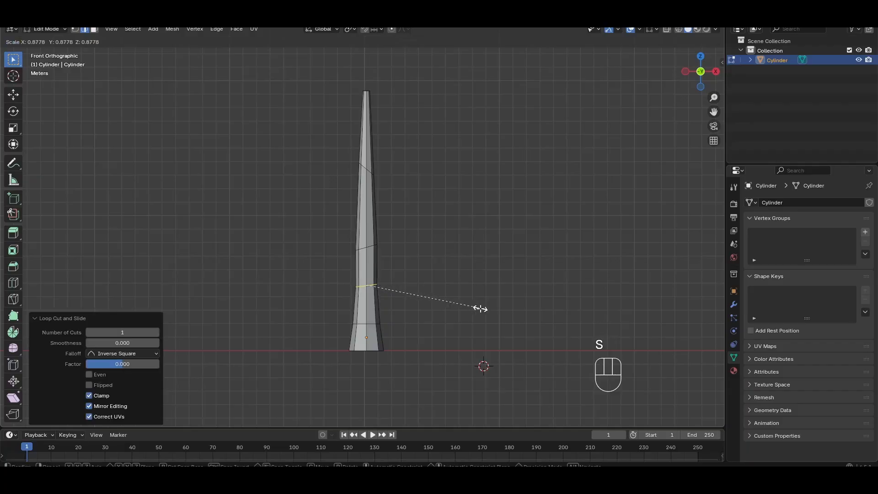
click(479, 307)
- Add one centred loop cut in the trunk's uppermost segment and scale it to about 0.869
middle_drag(384, 177, 446, 217)
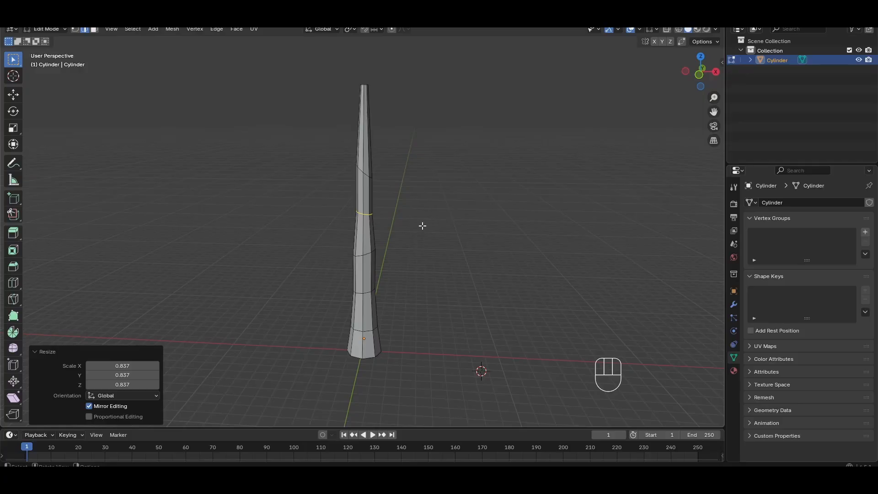
middle_drag(444, 229, 398, 209)
shift+middle_drag(419, 179, 462, 188)
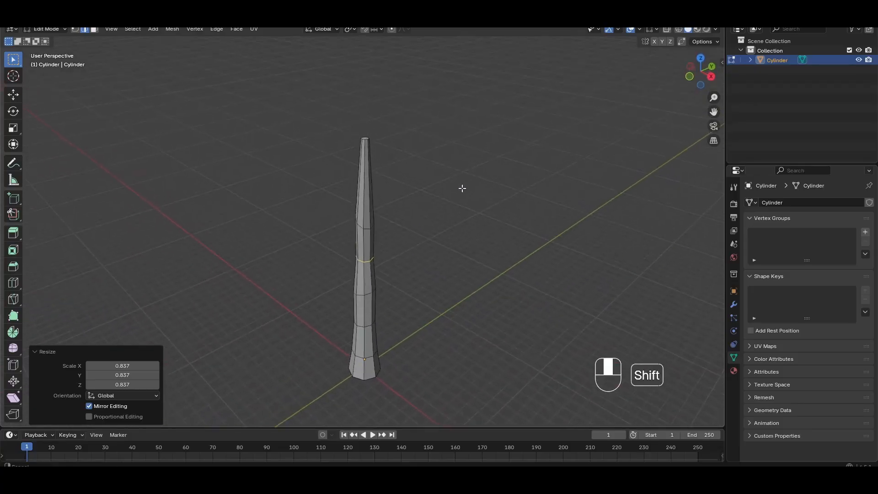
key(ctrl+r)
click(374, 180)
click(373, 181)
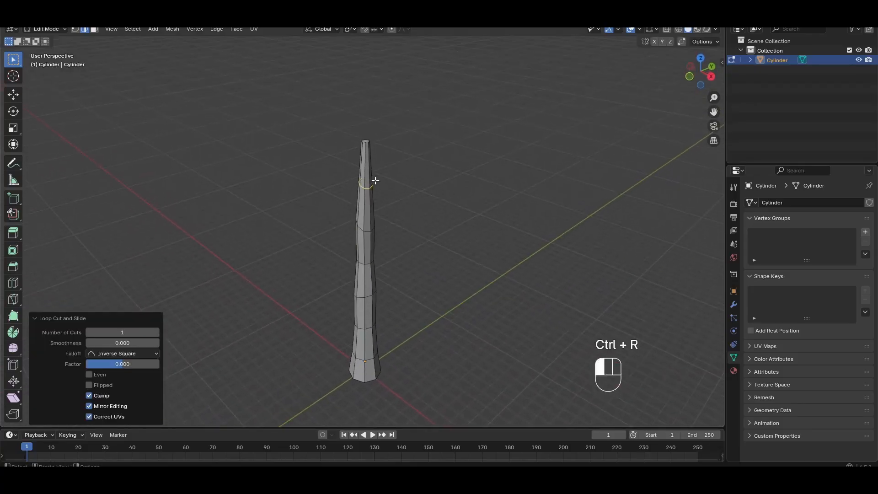
middle_drag(420, 176, 463, 171)
key(s)
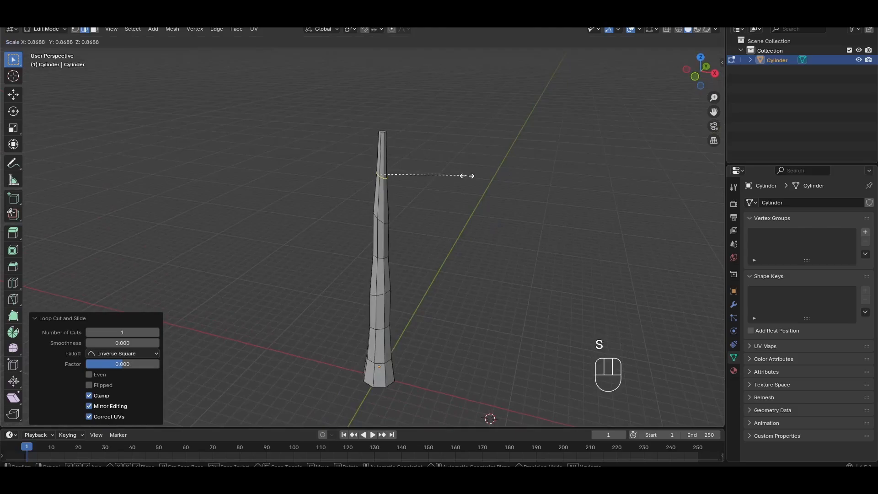
click(465, 177)
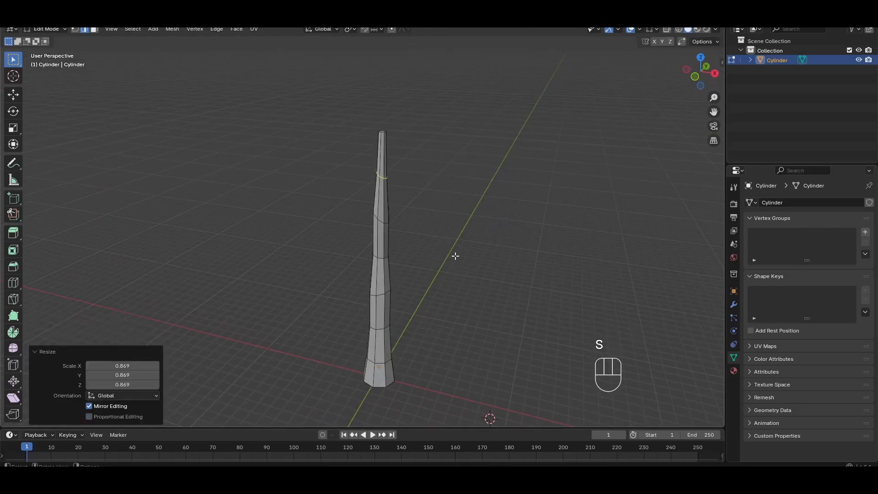
- Inspect the tapered trunk's overall shape from several sides
scroll(456, 256, down, 1)
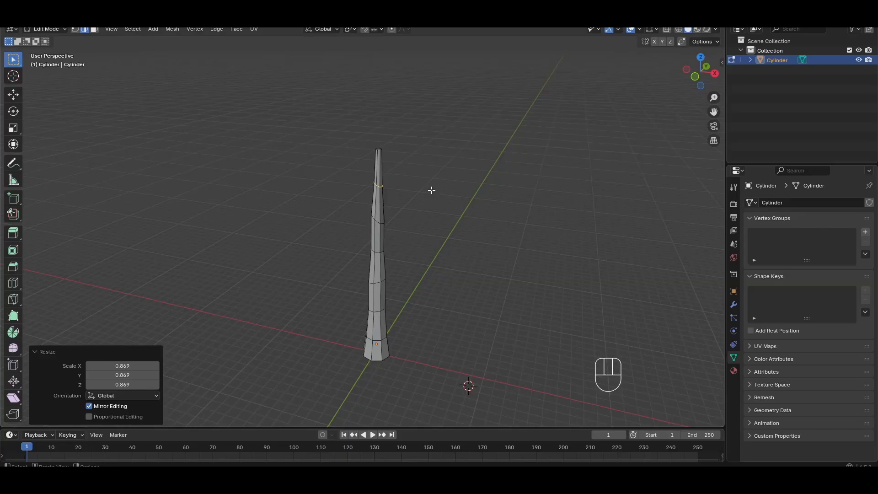
shift+middle_drag(460, 221, 460, 177)
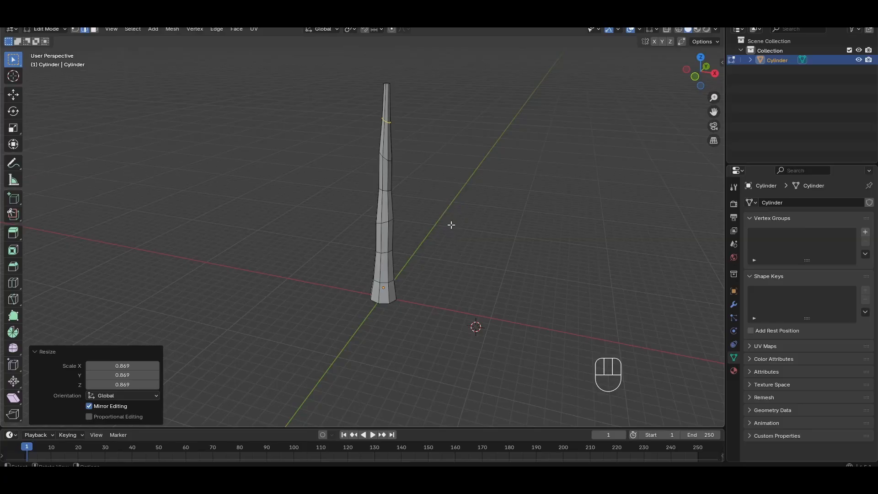
middle_drag(452, 224, 477, 291)
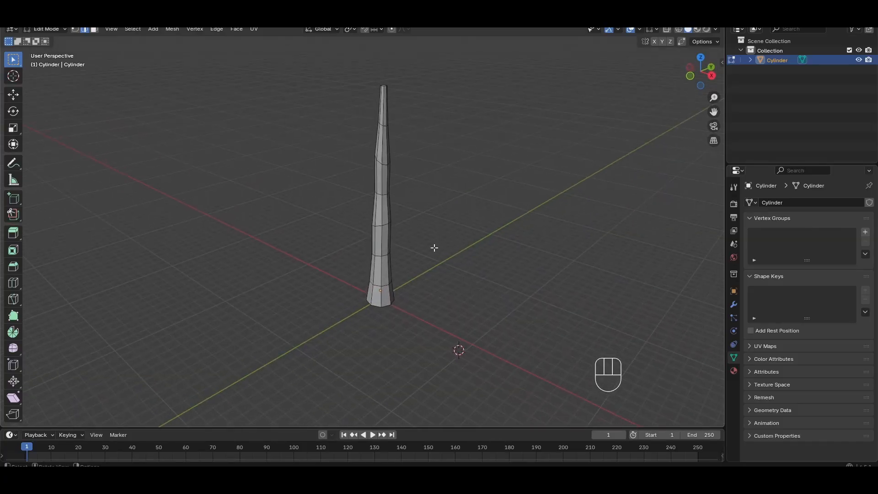
middle_drag(434, 248, 478, 244)
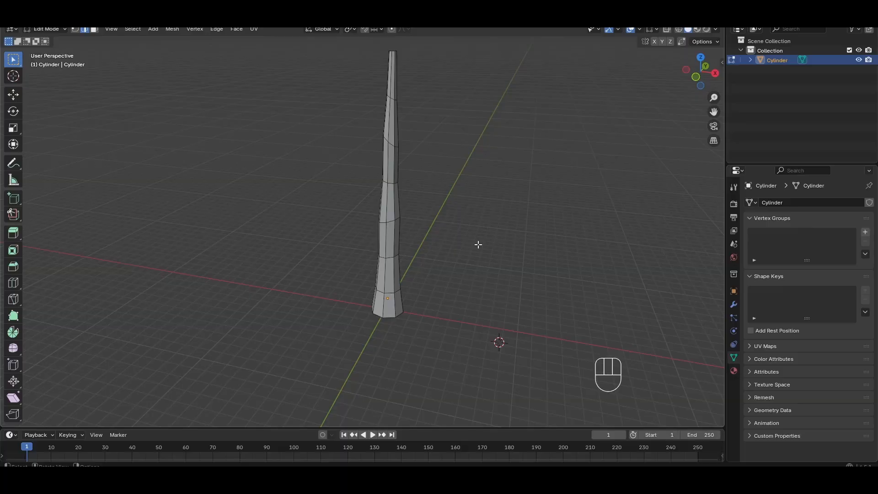
middle_drag(418, 227, 478, 238)
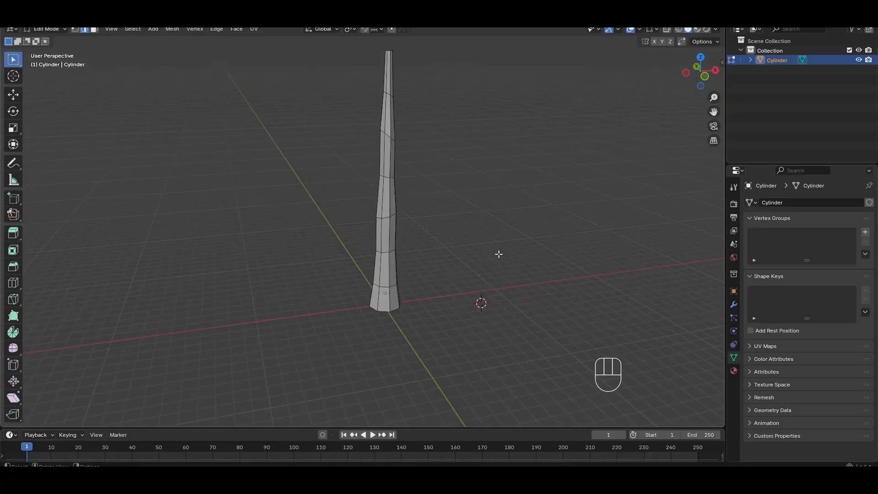
middle_drag(498, 255, 479, 237)
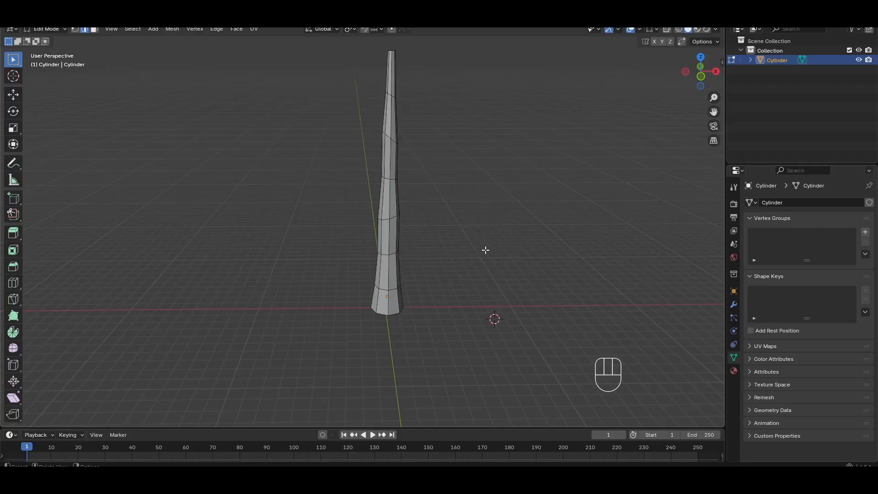
middle_drag(476, 239, 451, 239)
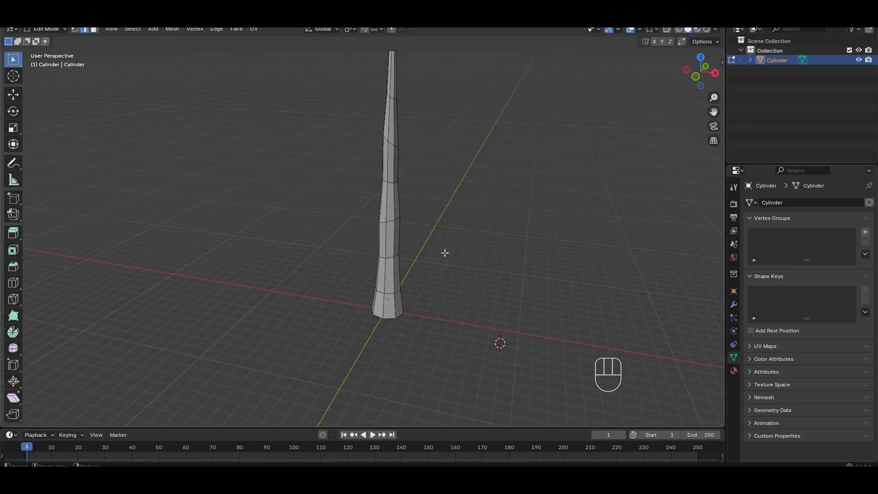
middle_drag(442, 254, 464, 253)
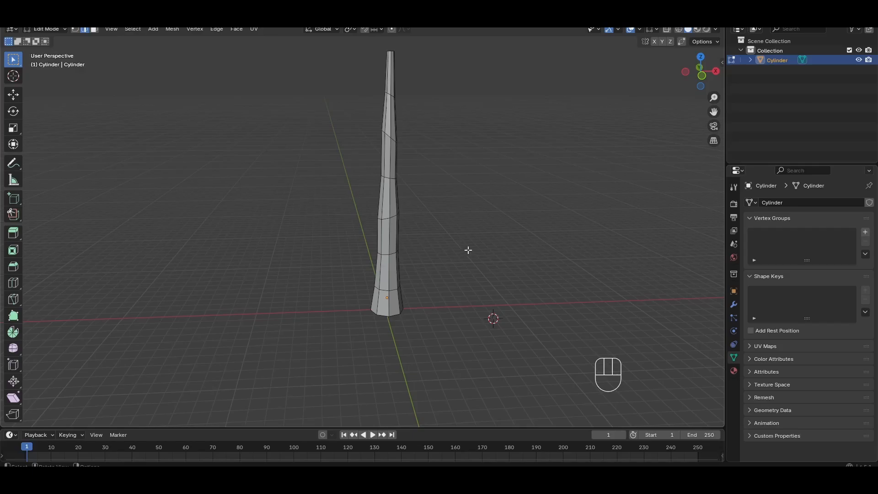
middle_drag(490, 245, 462, 247)
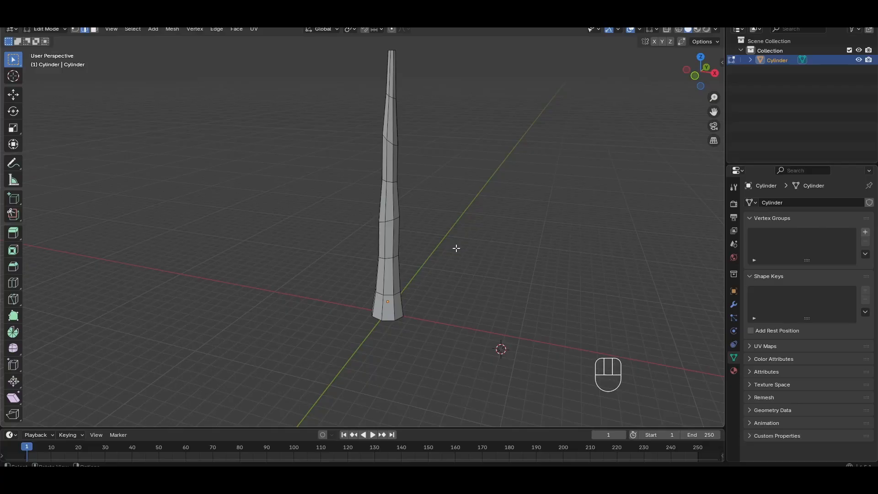
middle_drag(455, 248, 472, 246)
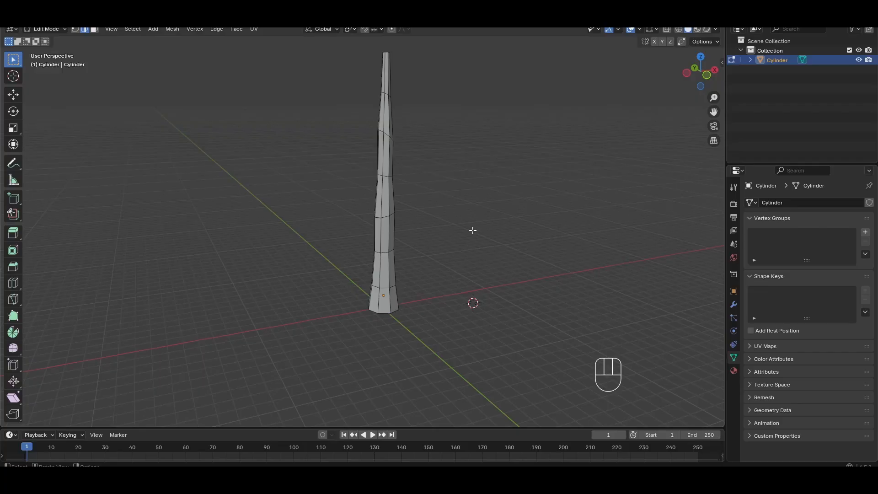
middle_drag(472, 230, 441, 222)
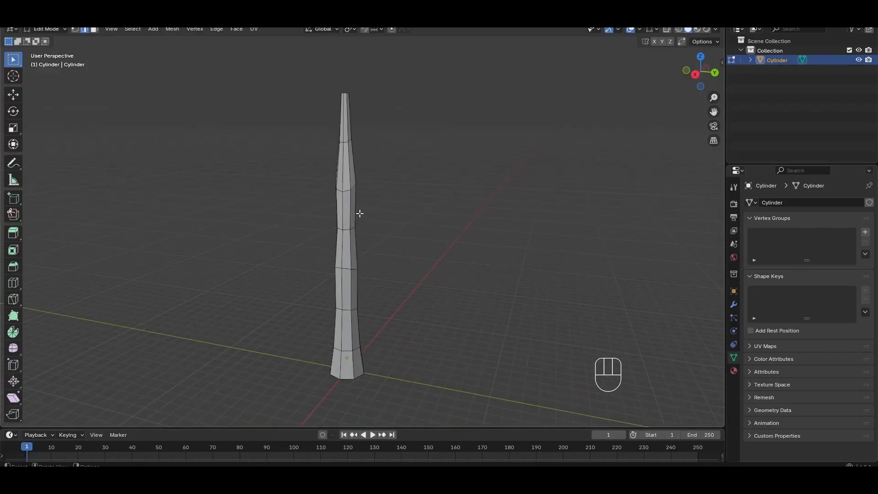
- Add a loop cut in the segment above the third edge loop from the base, and select one small face just below the cut
scroll(359, 214, up, 2)
mouse_move(364, 220)
middle_down()
mouse_move(372, 219)
mouse_move(349, 219)
mouse_move(359, 218)
middle_up()
scroll(368, 220, up, 1)
scroll(359, 217, down, 3)
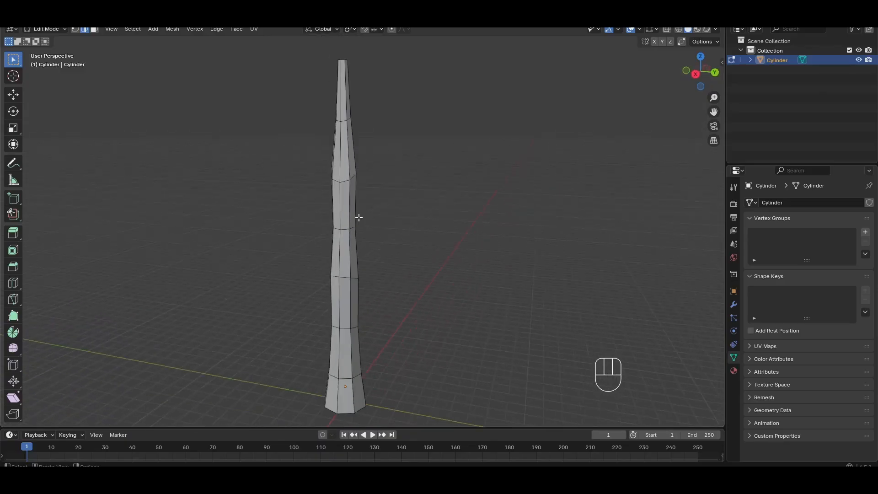
scroll(358, 218, down, 2)
middle_drag(421, 231, 355, 222)
scroll(337, 217, up, 2)
scroll(337, 218, up, 1)
scroll(327, 268, up, 2)
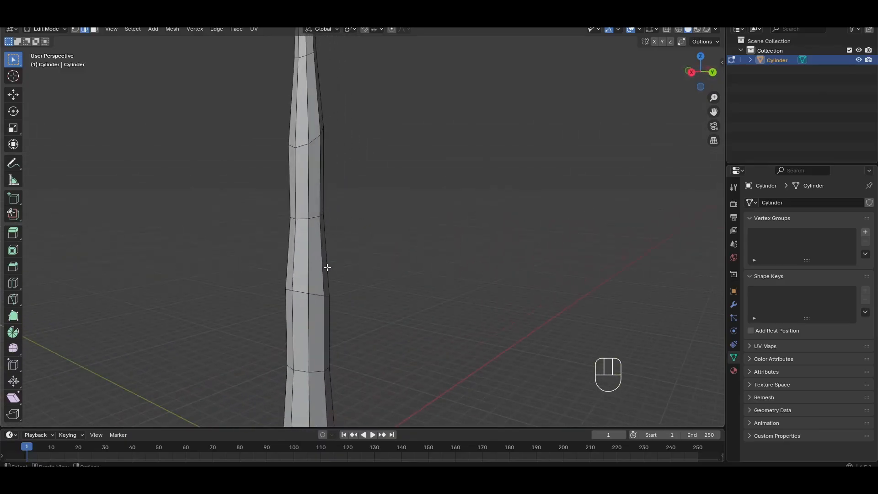
middle_drag(327, 267, 308, 276)
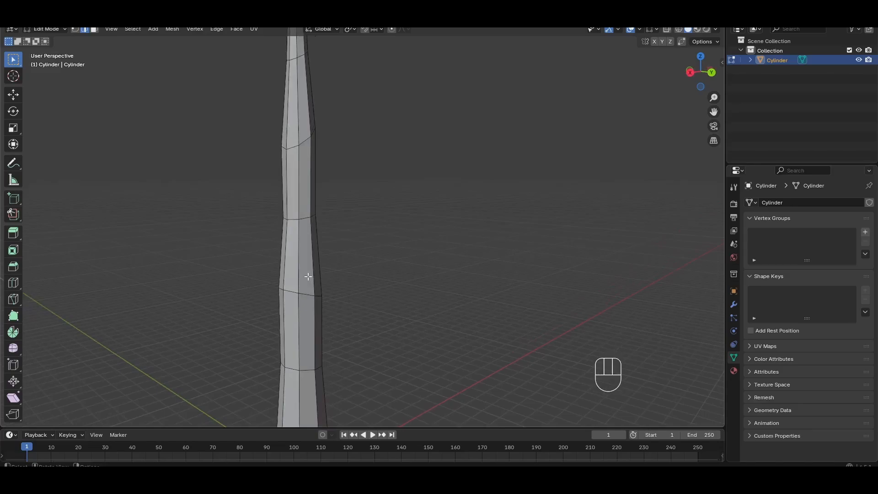
key(ctrl+r)
click(306, 259)
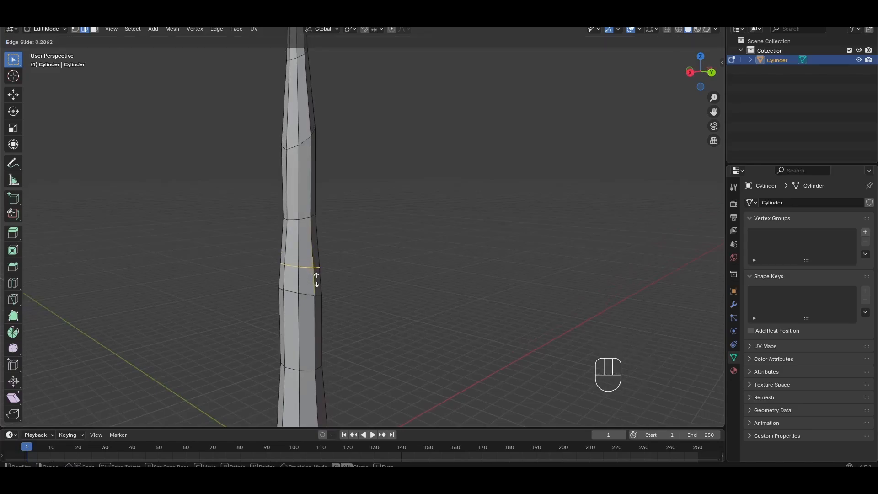
click(316, 271)
mouse_move(320, 297)
middle_down()
mouse_move(397, 309)
mouse_move(317, 274)
mouse_move(321, 288)
middle_up()
key(3)
click(306, 279)
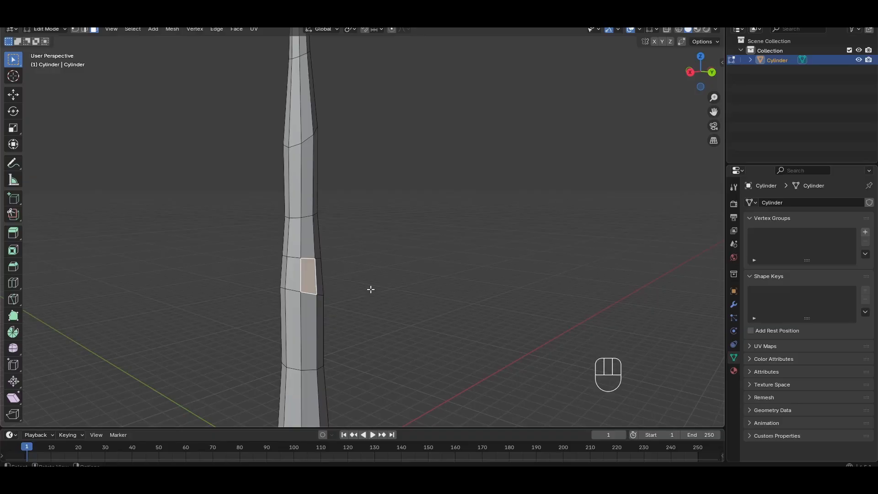
- Inset the selected trunk face by about 0.09 m
key(i)
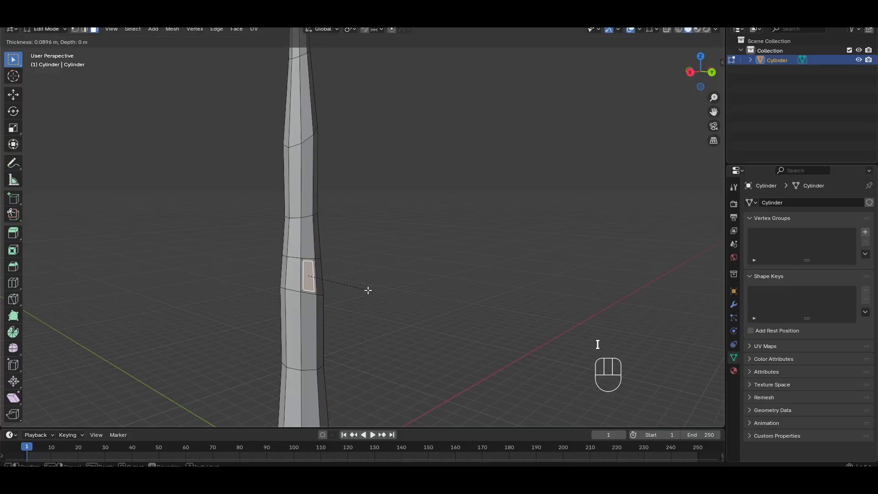
click(327, 286)
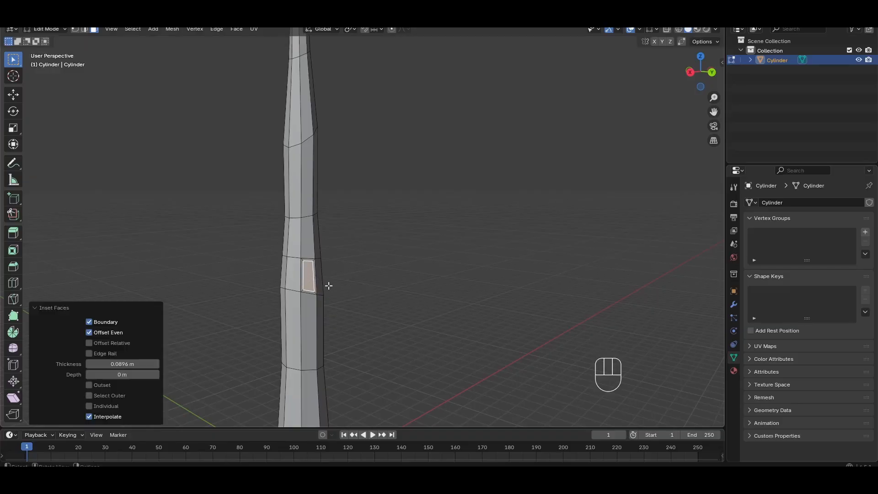
scroll(254, 310, up, 2)
shift+middle_drag(310, 298, 347, 251)
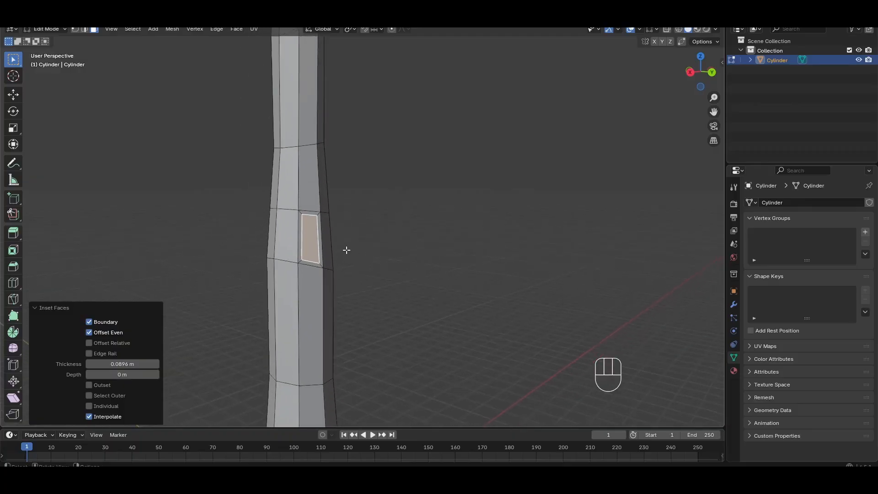
scroll(321, 262, up, 2)
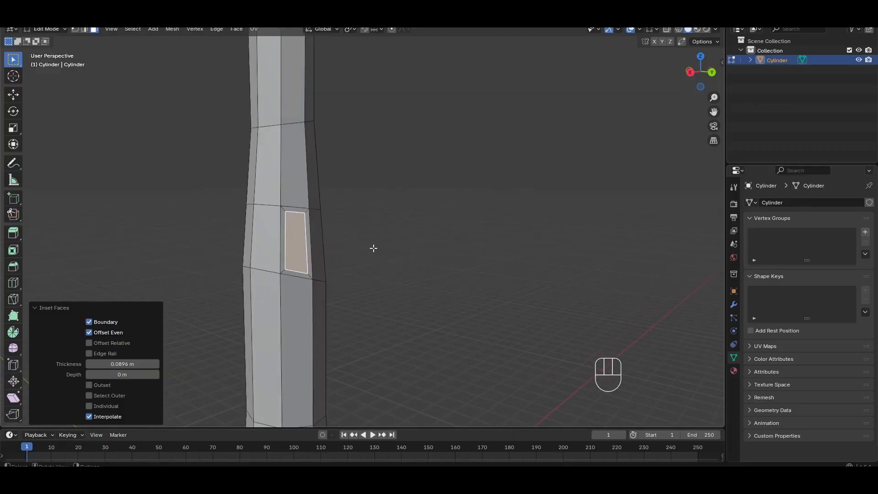
- Knife-cut a short vertical edge at mid-width across both the lower and upper borders of the inset face
click(373, 248)
key(k)
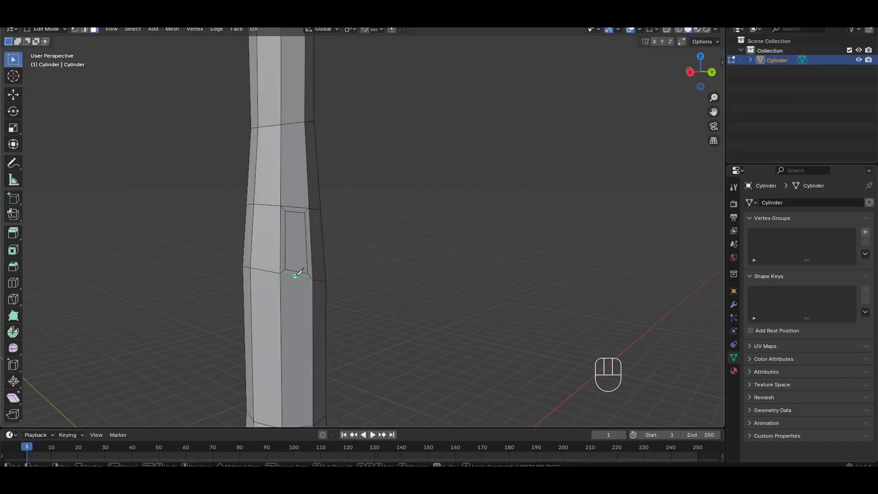
click(295, 276)
key(Return)
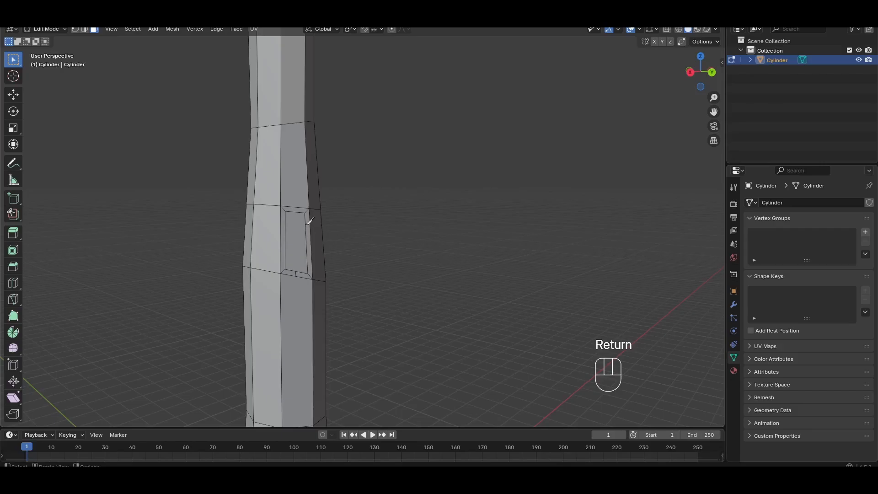
key(k)
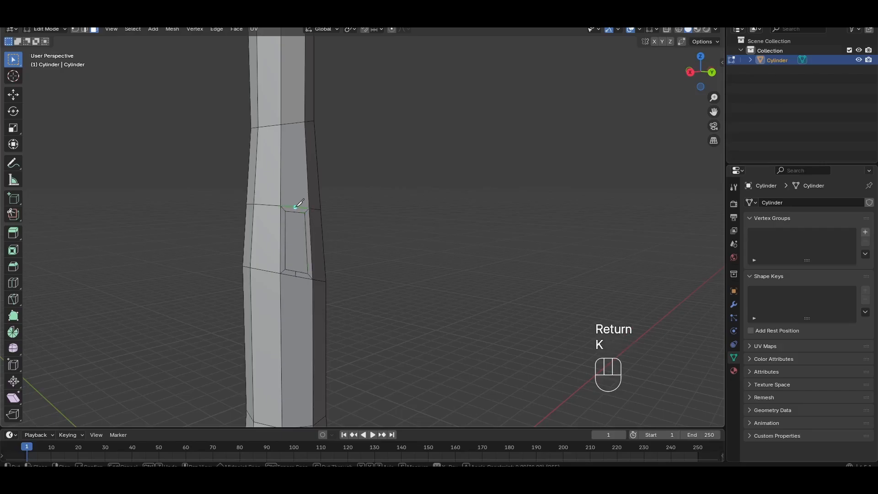
click(296, 208)
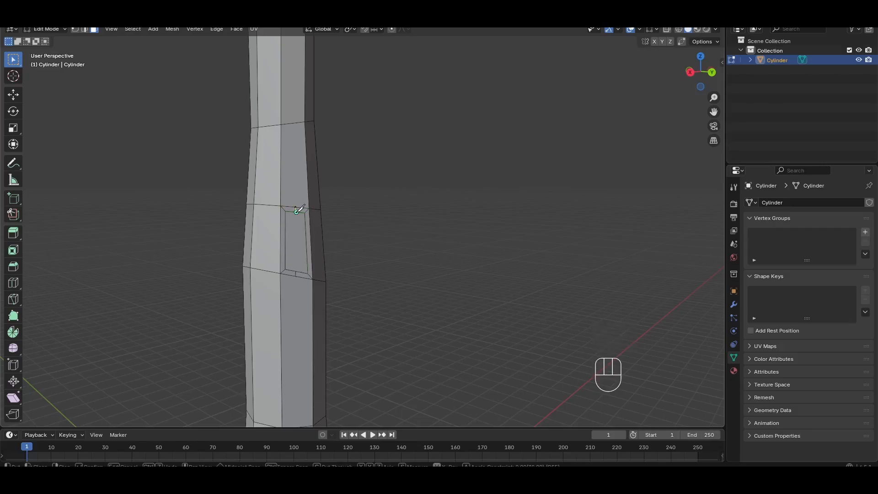
key(Return)
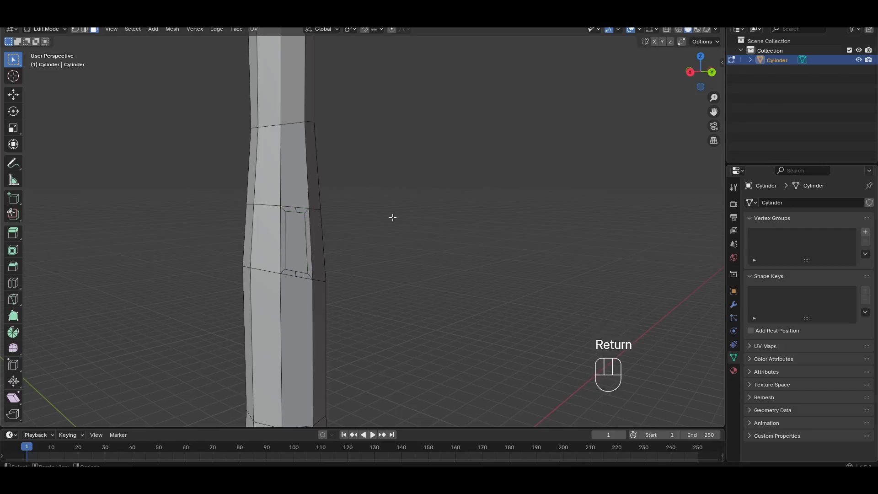
- Turn the inset face into a regular hexagon with LoopTools Circle, using an angle of 36°
click(298, 249)
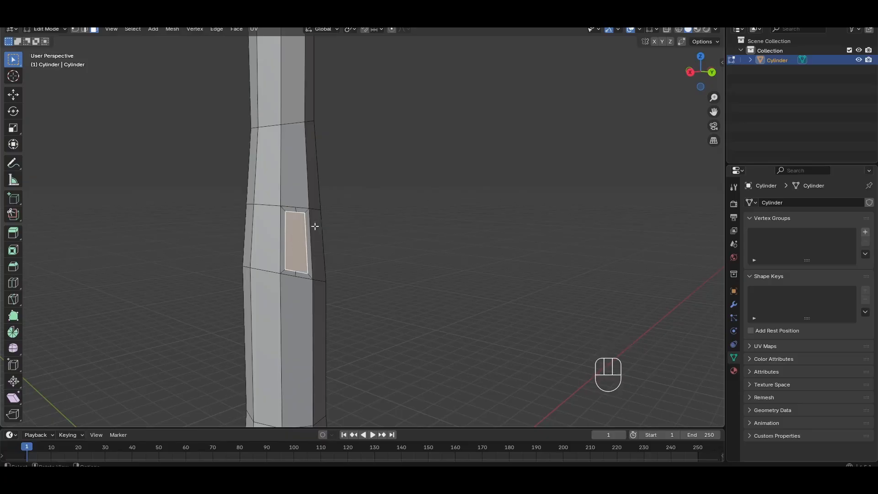
right_click(297, 241)
mouse_move(273, 243)
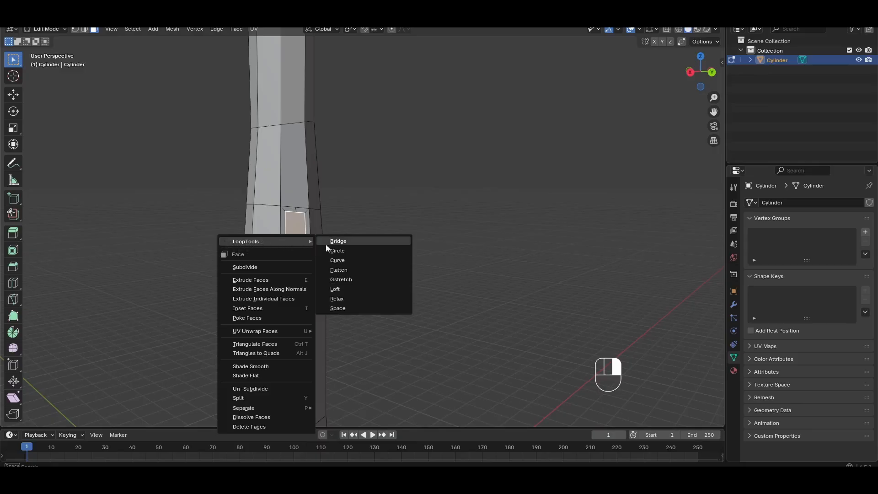
click(342, 251)
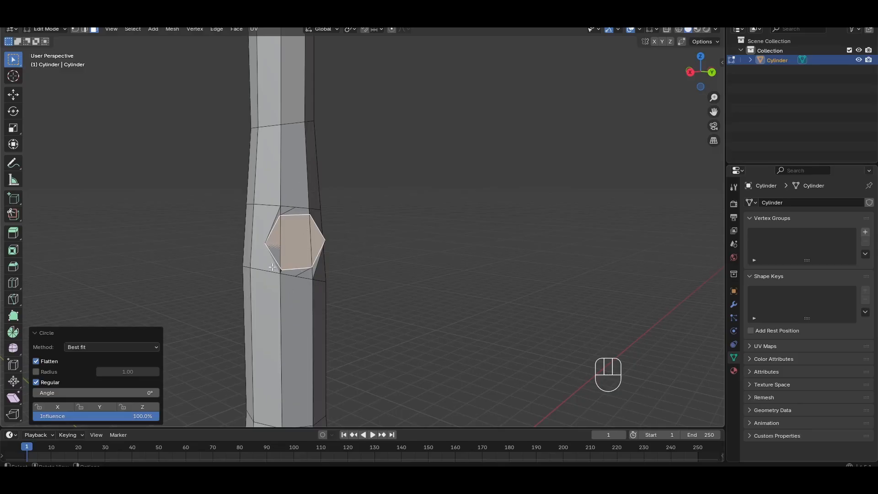
drag(104, 394, 132, 394)
mouse_move(507, 292)
middle_down()
mouse_move(531, 289)
mouse_move(493, 299)
middle_up()
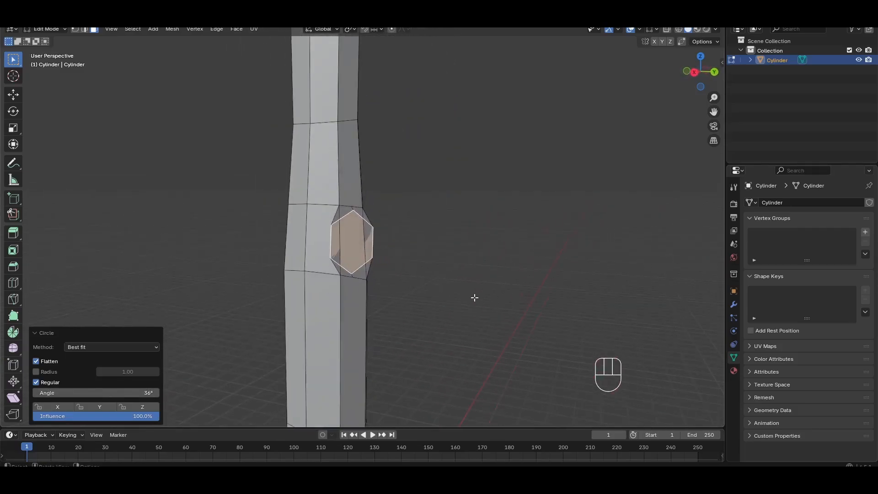
middle_drag(421, 304, 483, 315)
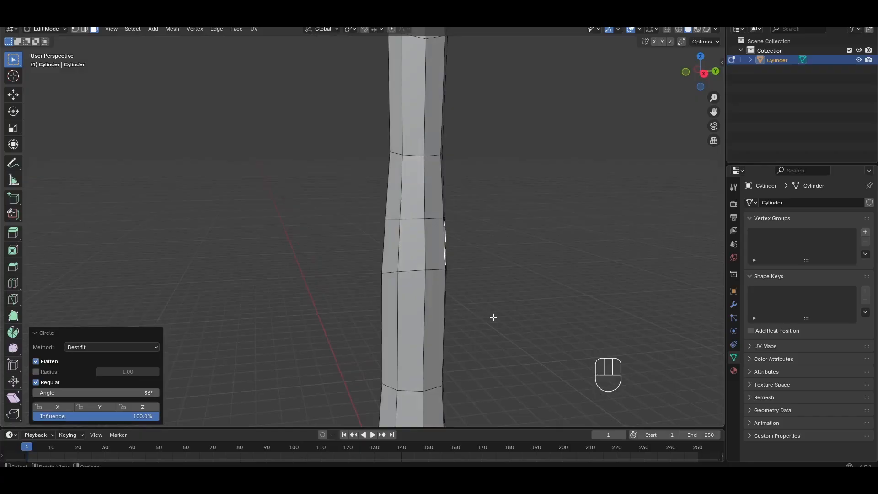
- Move the hexagonal face about 0.13 m out from the trunk and scale it to about 0.886
key(g)
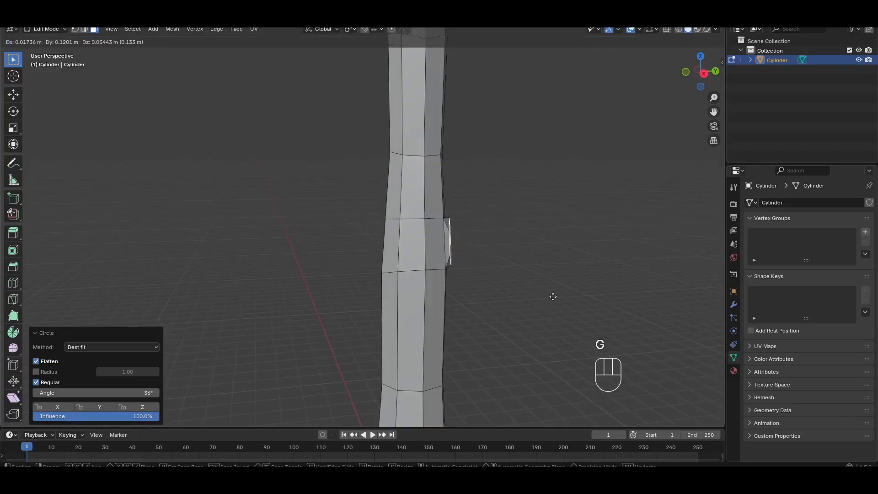
click(553, 294)
middle_drag(553, 294, 427, 297)
key(s)
click(446, 290)
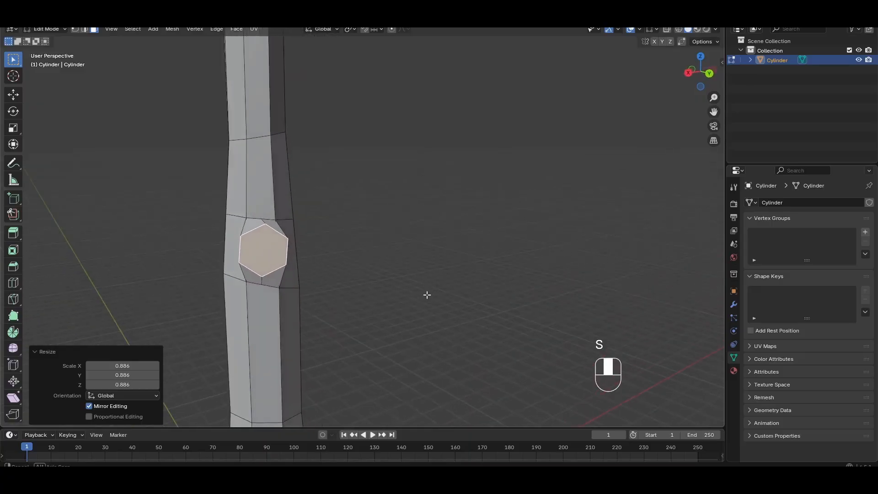
- Rotate the hexagonal face by about -6.8° in the view and extrude one branch segment from it, outward and upward
key(r)
click(464, 243)
middle_drag(464, 242, 507, 293)
scroll(508, 292, down, 4)
scroll(509, 281, up, 2)
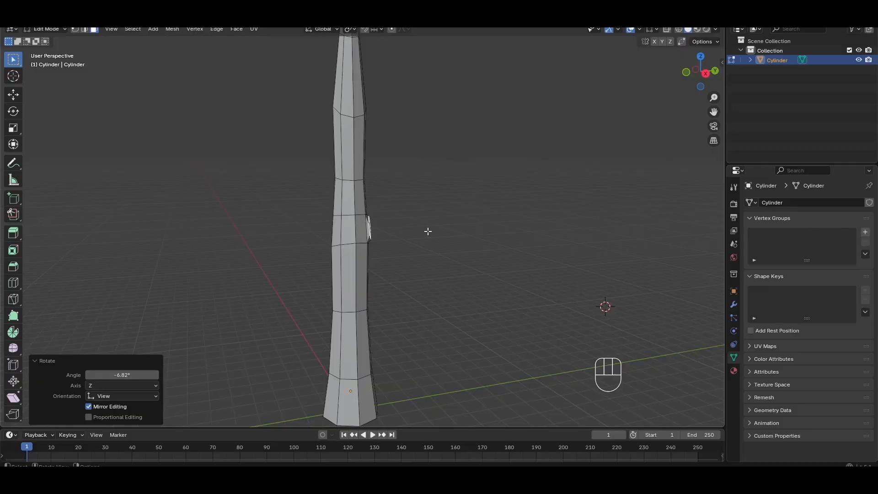
ctrl+right_click(413, 192)
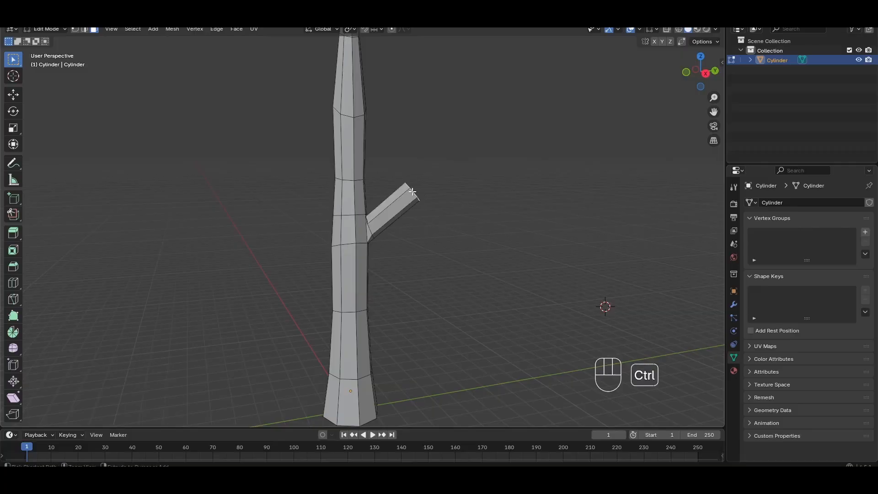
middle_drag(449, 244, 260, 274)
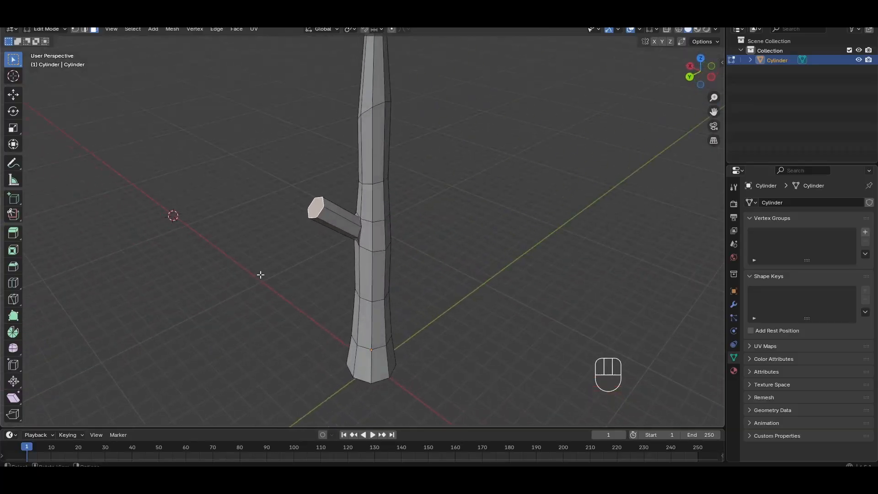
scroll(311, 254, up, 4)
mouse_move(372, 257)
middle_down()
mouse_move(383, 249)
mouse_move(358, 248)
middle_up()
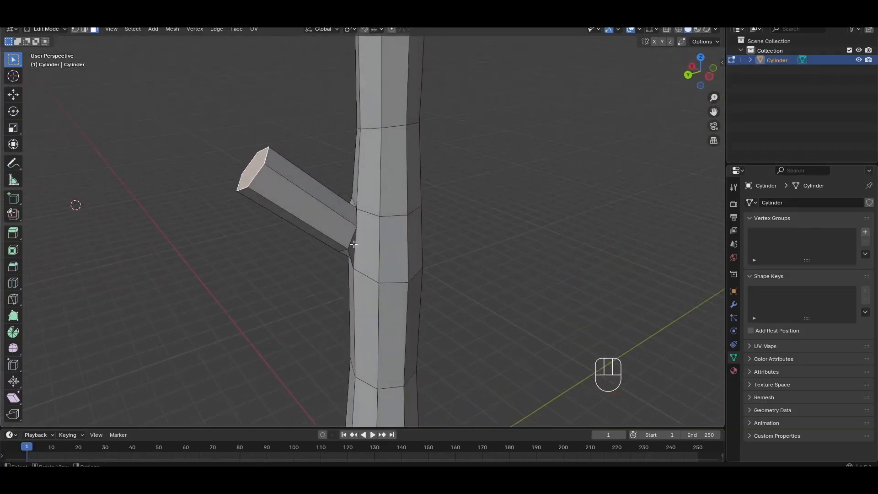
- Grow the selection to the whole branch segment, rotate it by about -2.5° and shift it about 0.18 m away from the trunk
key(ctrl+KP_Add)
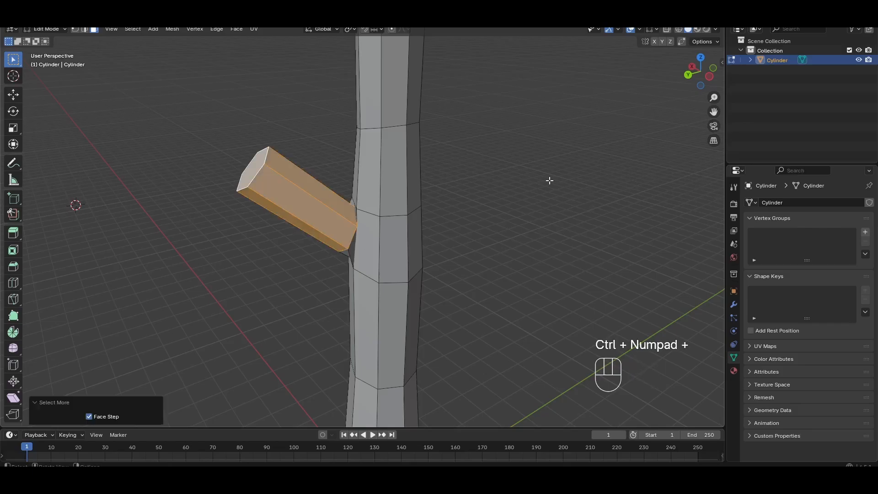
key(r)
click(527, 173)
key(g)
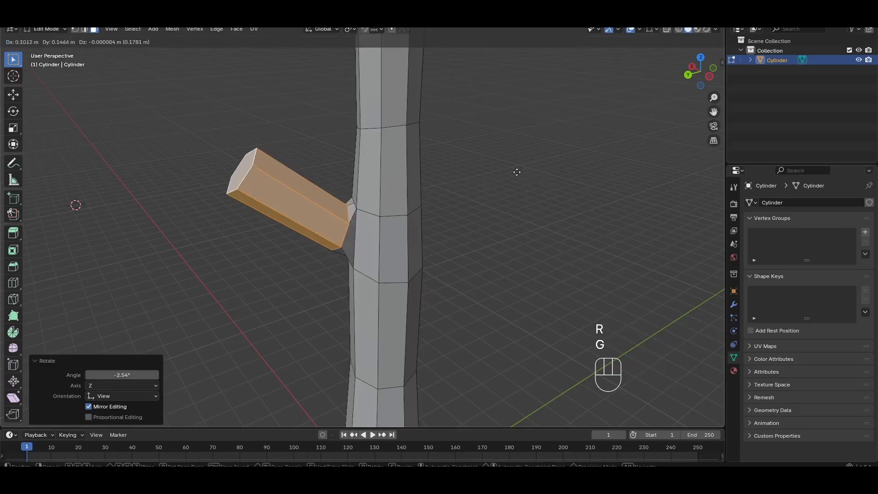
click(516, 170)
- From the other side, rotate the branch segment slightly and move it about -0.162 m in X and 0.046 m in Y
middle_drag(515, 168, 644, 211)
key(r)
click(492, 188)
key(g)
click(586, 278)
scroll(631, 222, down, 5)
scroll(509, 237, up, 1)
scroll(509, 238, down, 1)
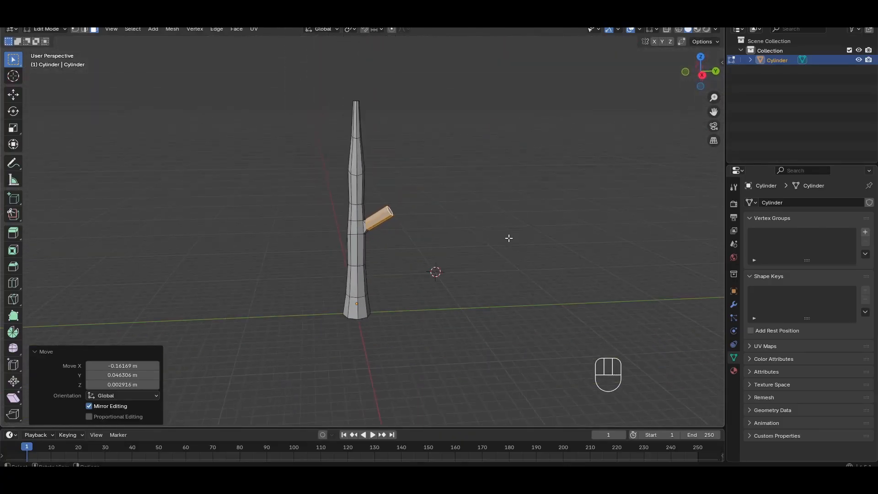
- Select the branch's end face and extrude four more segments from it in a bent line rising away from the trunk
scroll(458, 234, up, 3)
click(412, 208)
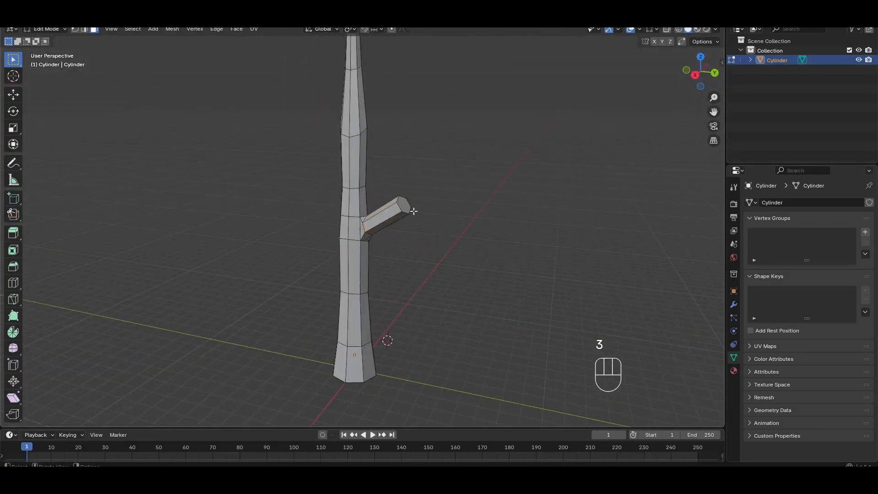
middle_drag(421, 209, 488, 214)
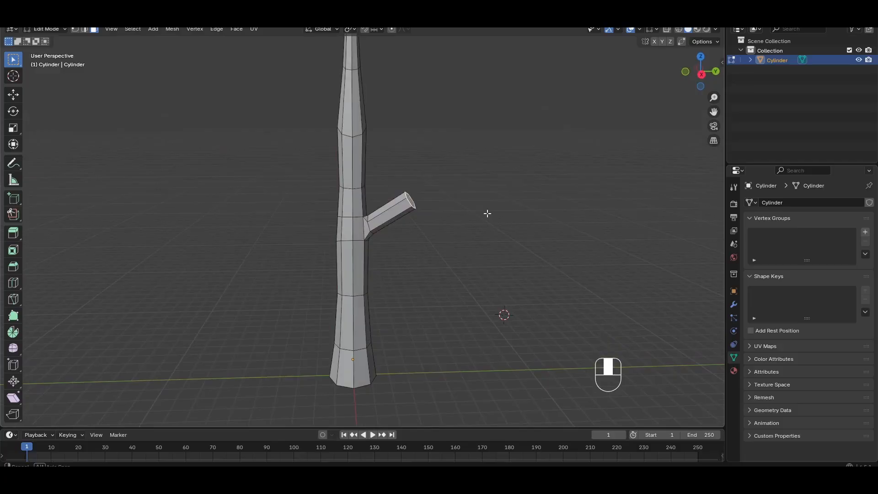
scroll(488, 214, up, 1)
key(KP_1)
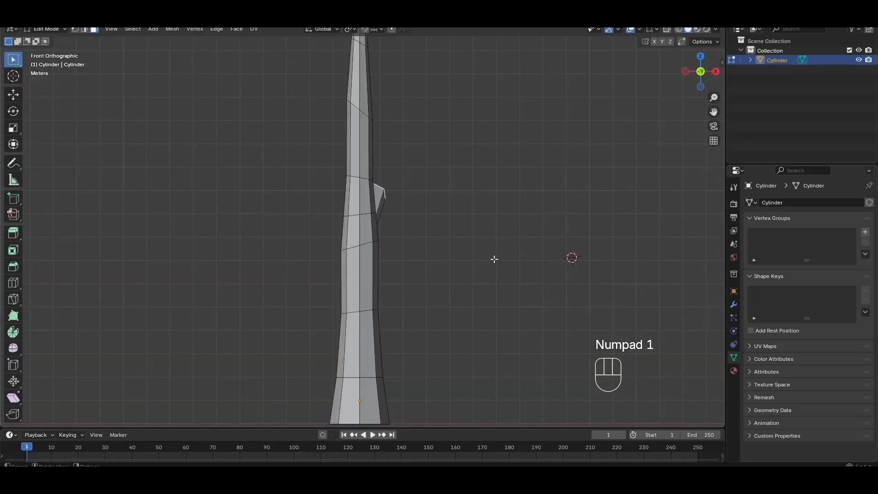
middle_drag(493, 259, 419, 253)
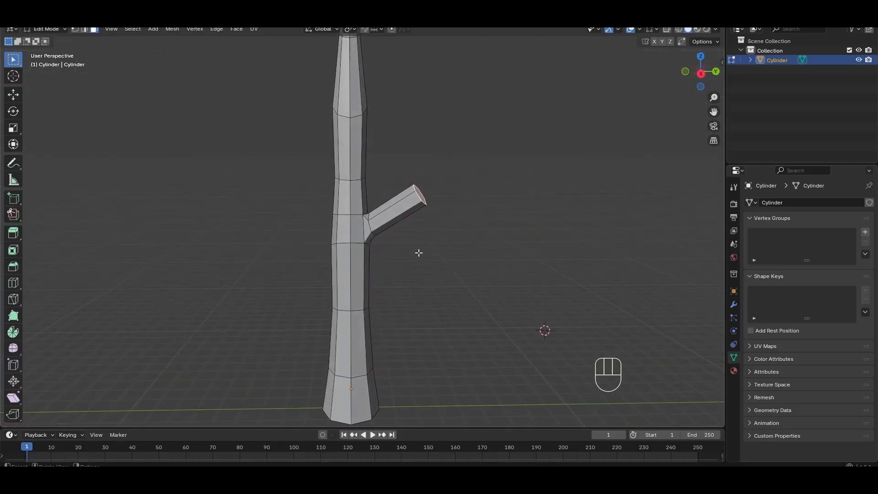
ctrl+right_click(453, 157)
ctrl+right_click(482, 128)
ctrl+right_click(547, 92)
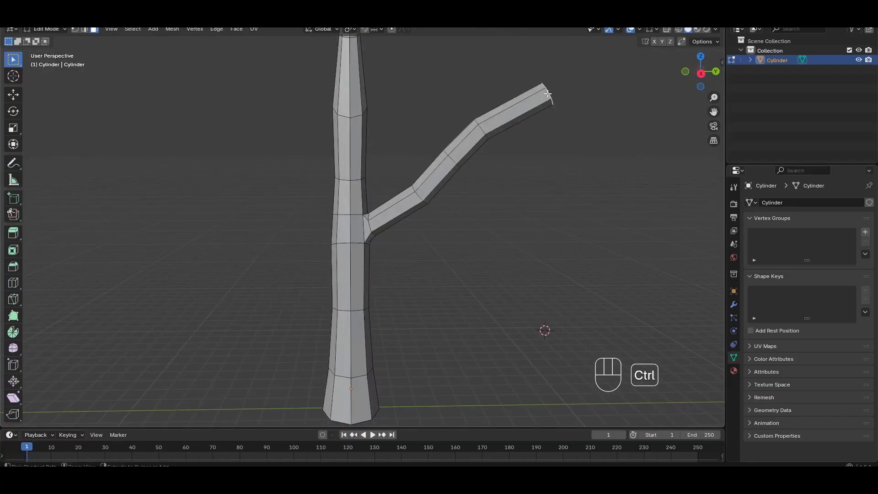
scroll(546, 197, down, 3)
ctrl+right_click(520, 92)
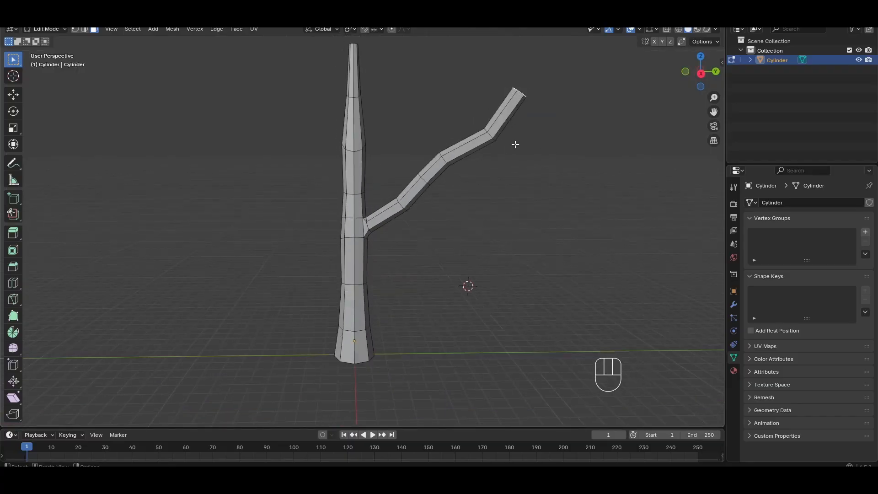
- Shorten the branch's last segment by sliding its end face back along the edges by a factor of about 0.579
key(g)
key(g)
middle_drag(562, 192, 507, 240)
middle_drag(418, 223, 440, 224)
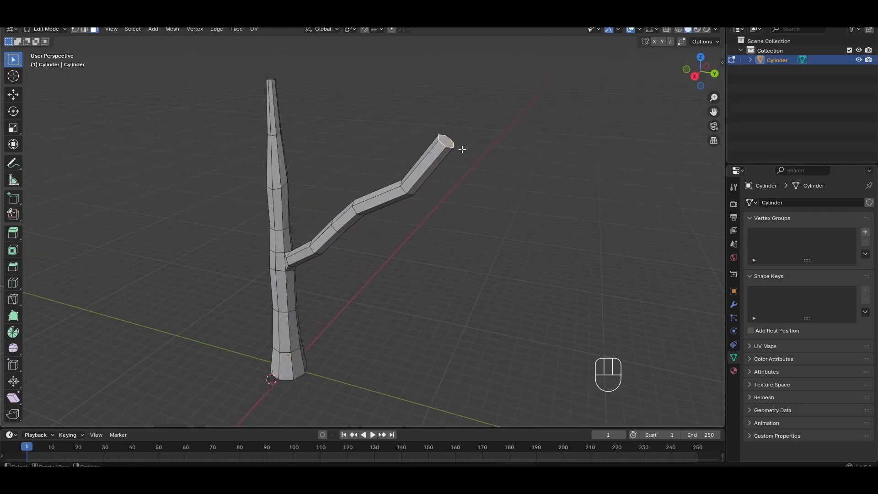
middle_drag(462, 150, 503, 190)
key(g)
key(g)
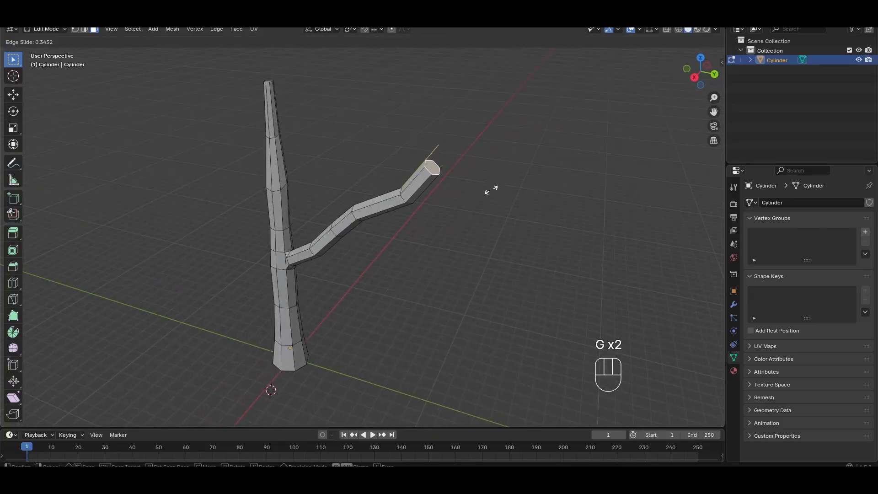
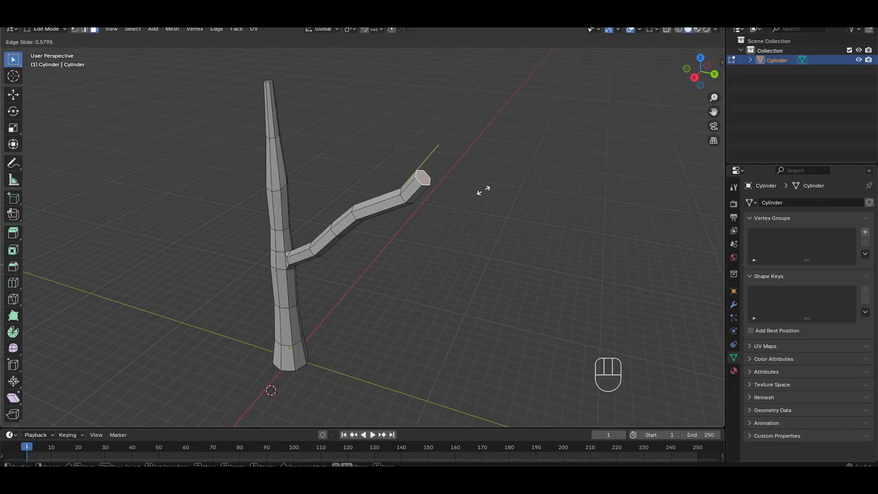
click(484, 190)
- Scale the branch's end face to about 0.531 to taper the tip
scroll(492, 206, up, 3)
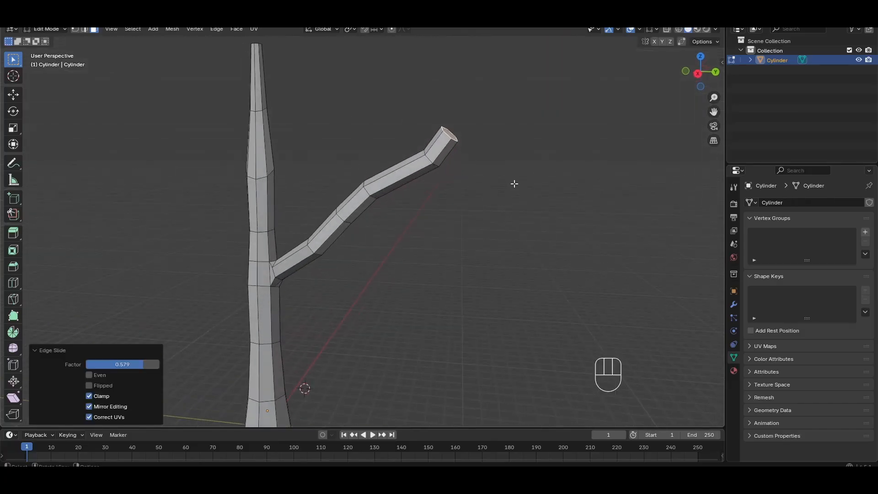
key(s)
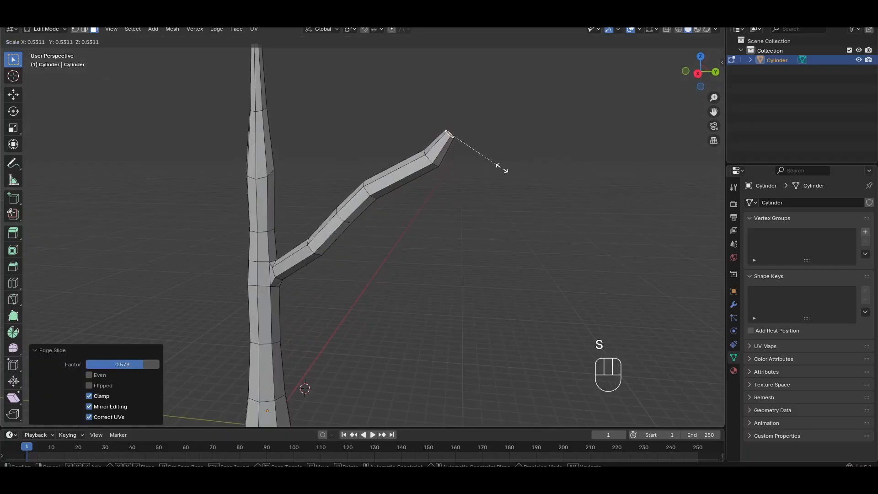
click(519, 181)
middle_drag(520, 181, 528, 181)
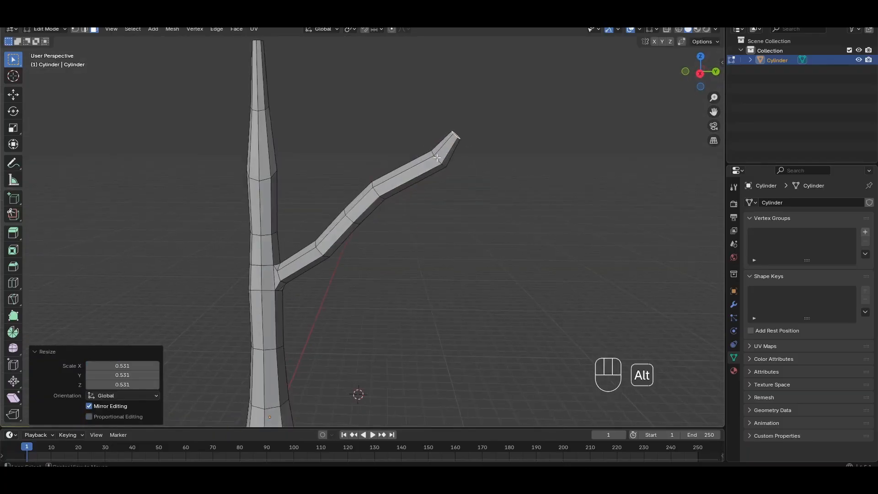
- Select the edge loop at the base of the branch's tip segment and scale it to about 0.657
alt+click(439, 160)
key(2)
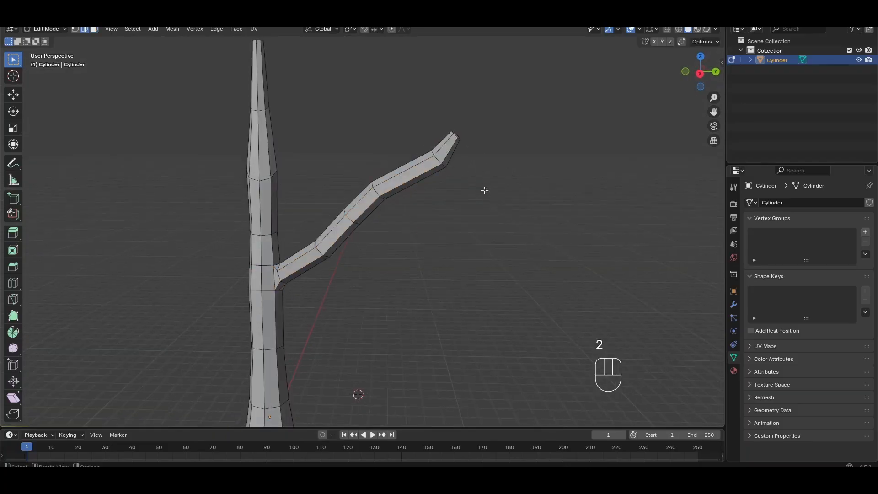
alt+click(439, 161)
key(s)
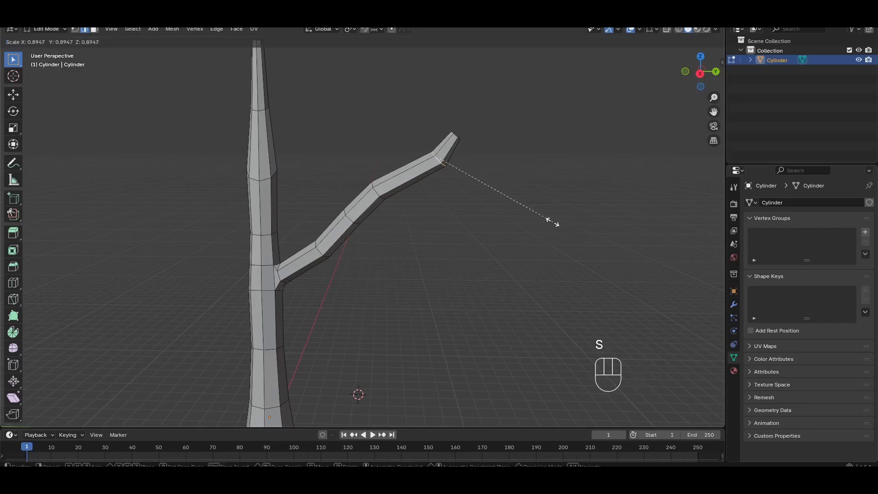
click(520, 211)
middle_drag(491, 209, 500, 206)
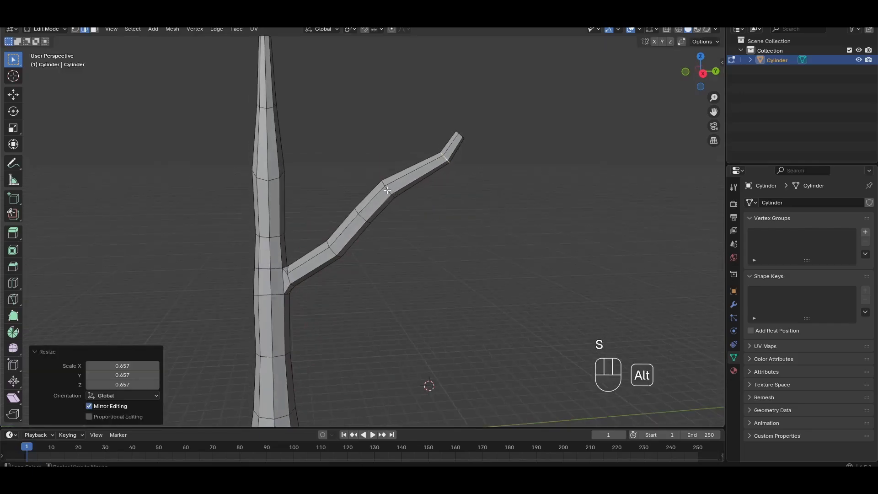
- Taper the middle of the branch by scaling its next two edge loops toward the trunk to about 0.719 and 0.696
alt+click(387, 191)
key(s)
click(492, 230)
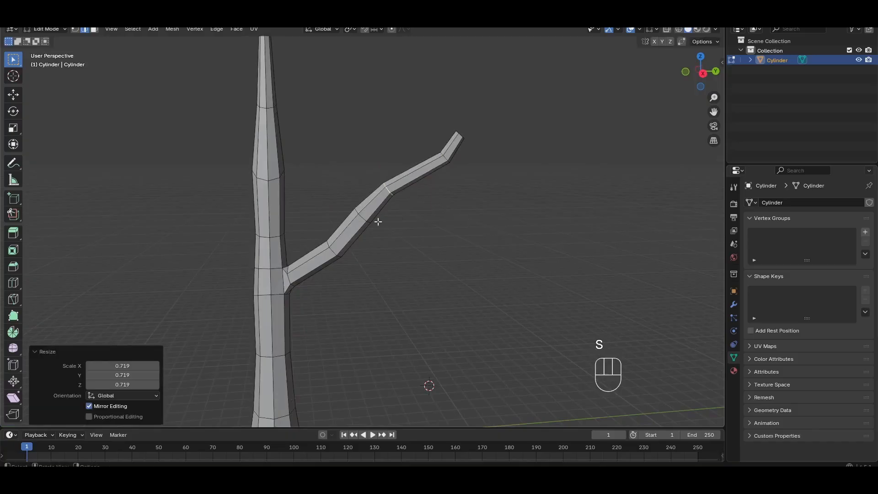
alt+click(362, 217)
key(s)
key(s)
click(453, 249)
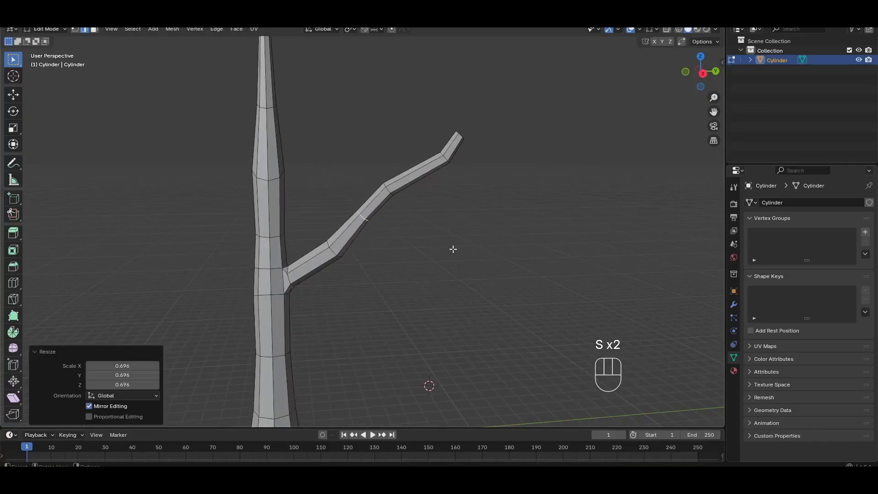
- Scale the edge loop just below the branch's tip segment once more, to about 0.704
scroll(369, 256, down, 6)
middle_drag(369, 257, 415, 190)
scroll(402, 207, up, 3)
alt+click(425, 178)
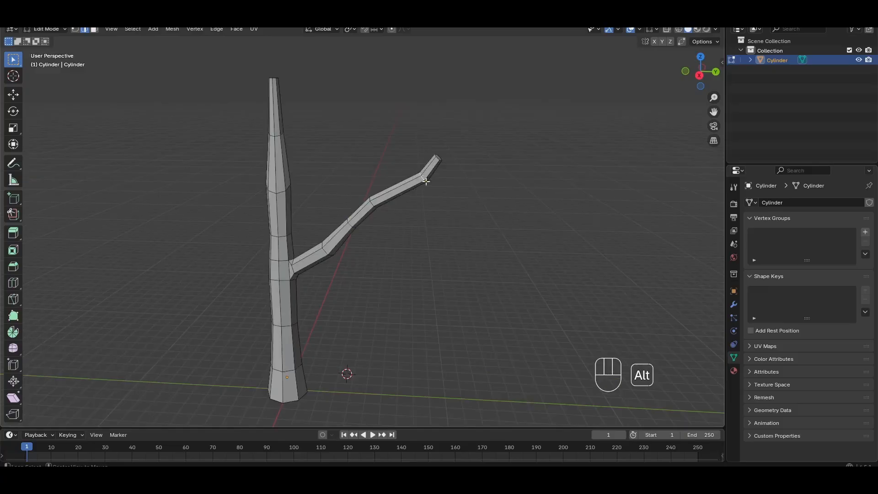
key(s)
click(483, 238)
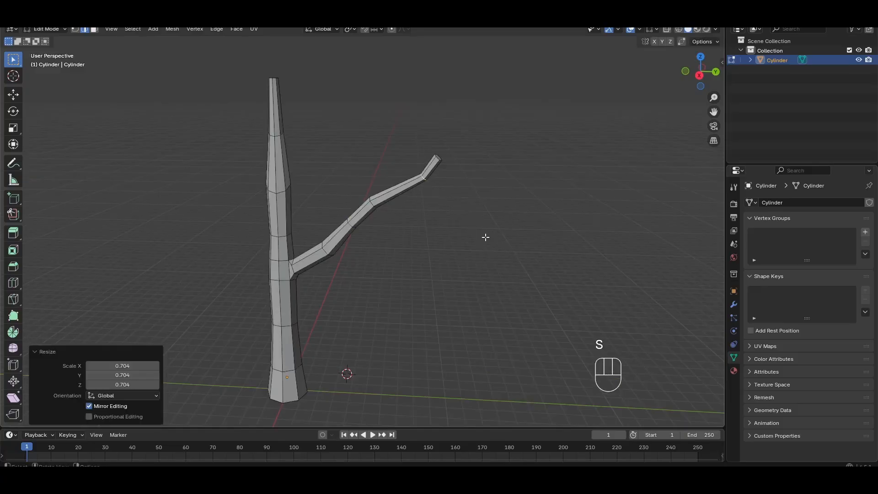
- Select the branch's end face and scale it to about 0.537 for a finer point
key(3)
click(437, 158)
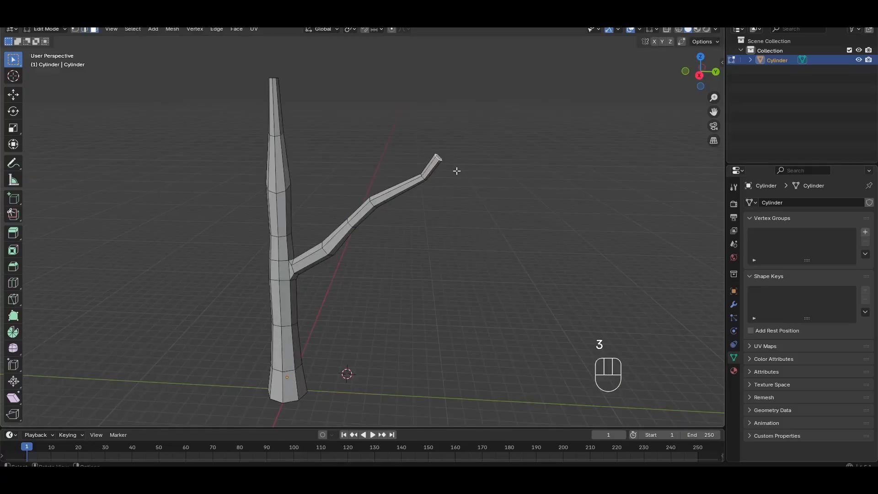
middle_drag(457, 170, 434, 182)
key(s)
click(479, 223)
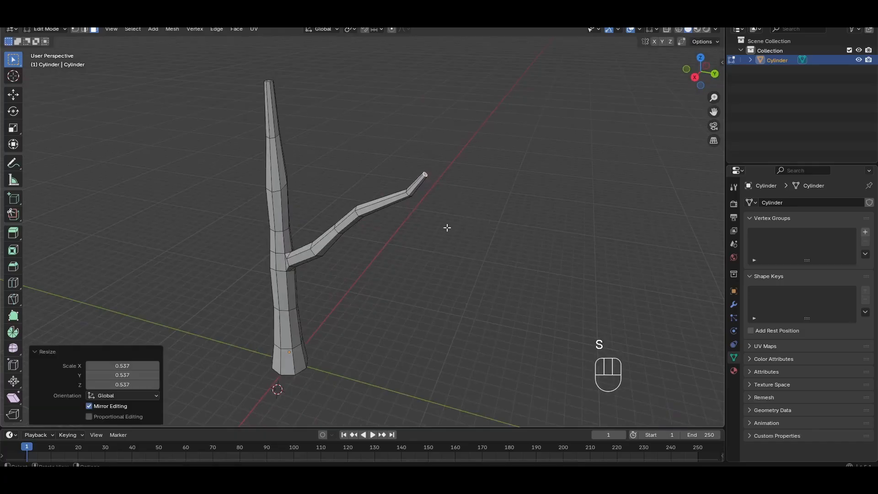
scroll(447, 228, down, 4)
middle_drag(447, 227, 484, 207)
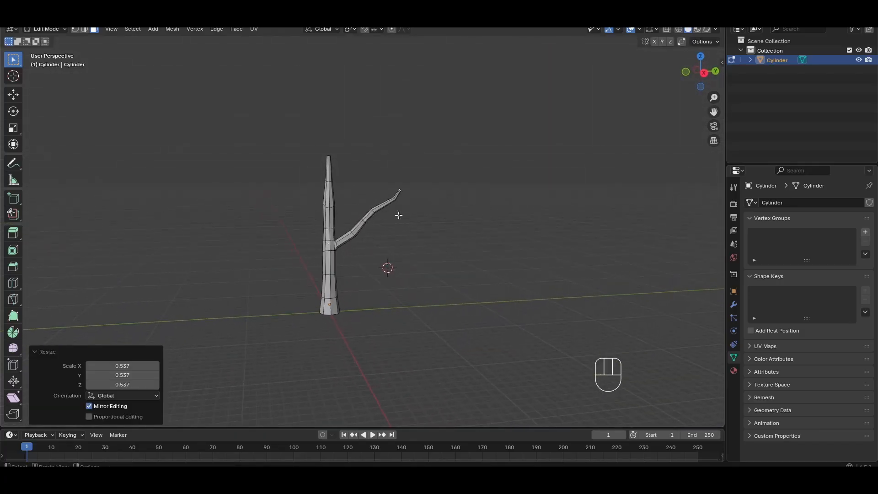
- Save the tree file
middle_drag(377, 257, 155, 246)
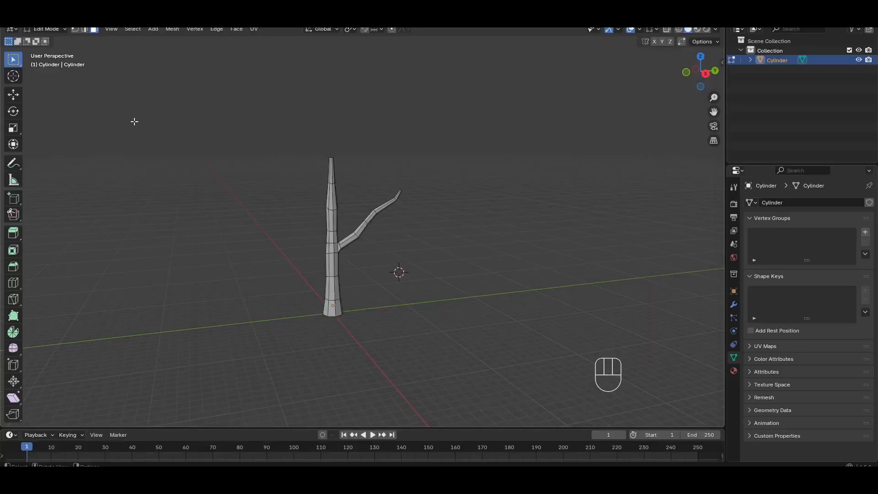
click(21, 22)
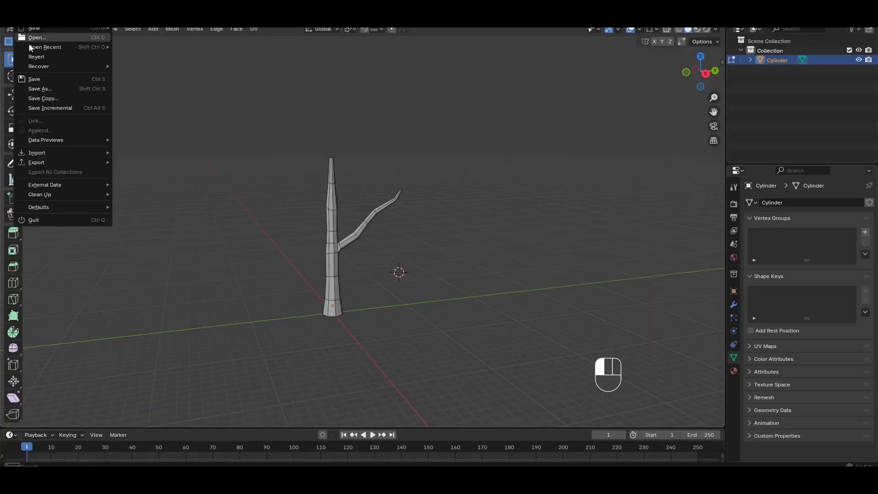
click(36, 77)
- In front view, rotate the slanted upper trunk edge loop about -40° to level it, and scale it to about 0.667
mouse_move(353, 232)
middle_down()
mouse_move(369, 232)
mouse_move(345, 224)
middle_up()
scroll(365, 228, up, 3)
scroll(332, 210, up, 2)
scroll(334, 201, up, 2)
middle_drag(327, 180, 361, 192)
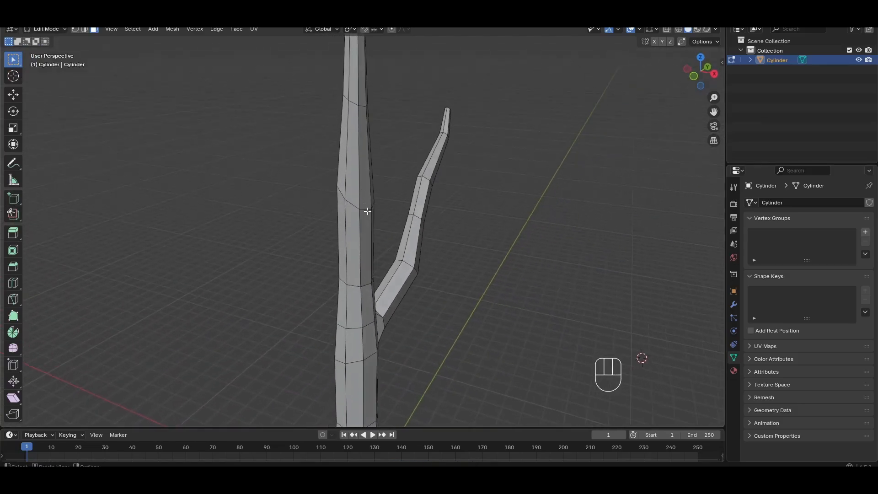
key(KP_1)
key(2)
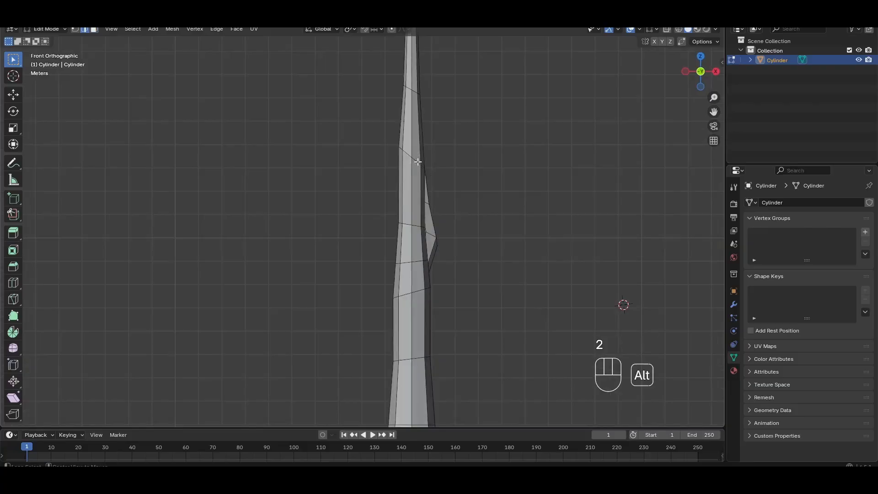
alt+click(420, 163)
key(r)
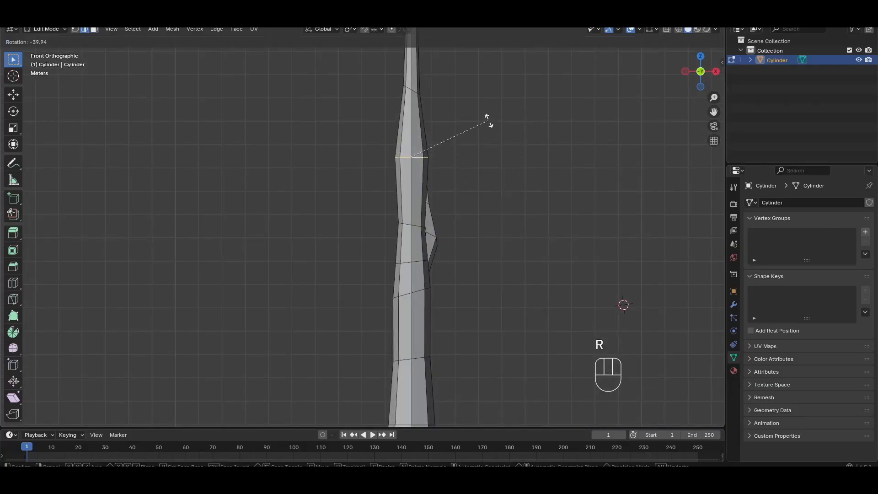
click(489, 121)
key(s)
click(501, 169)
- Add one edge loop around the trunk just above the leveled loop, slid roughly halfway toward it
middle_drag(501, 169, 471, 244)
scroll(404, 195, down, 3)
scroll(384, 196, up, 2)
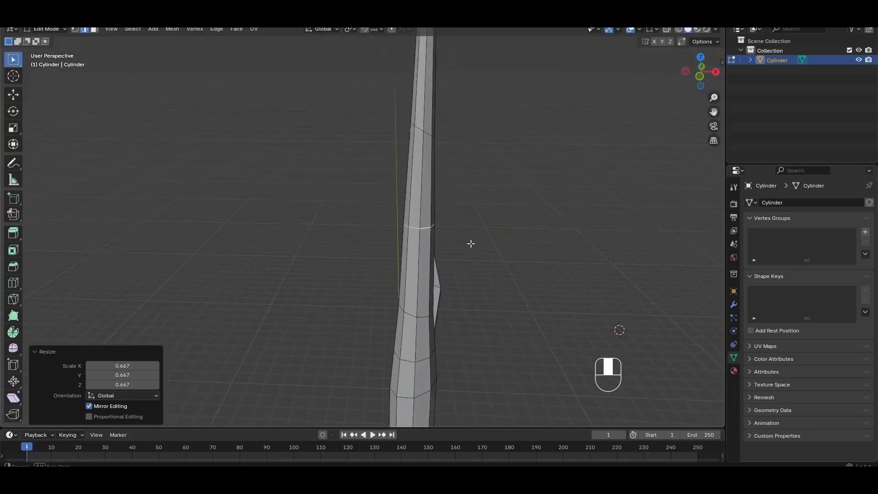
key(ctrl+r)
click(416, 213)
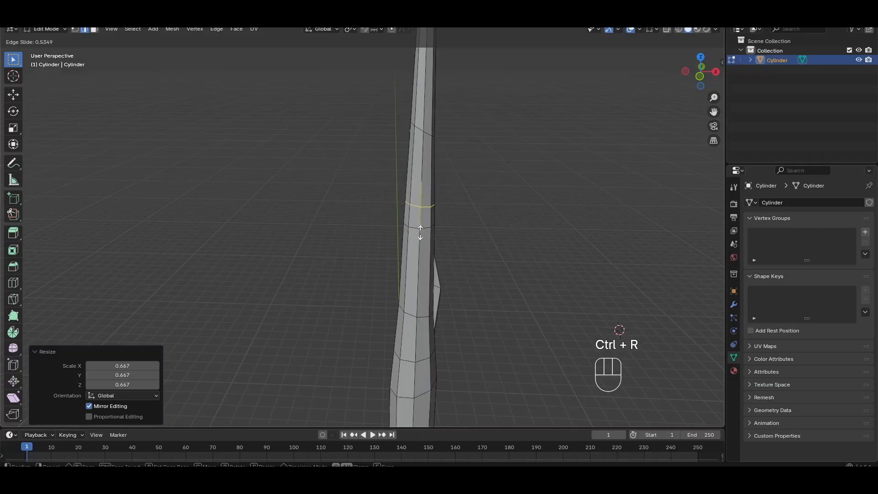
click(420, 229)
middle_drag(498, 238, 492, 233)
scroll(491, 232, up, 2)
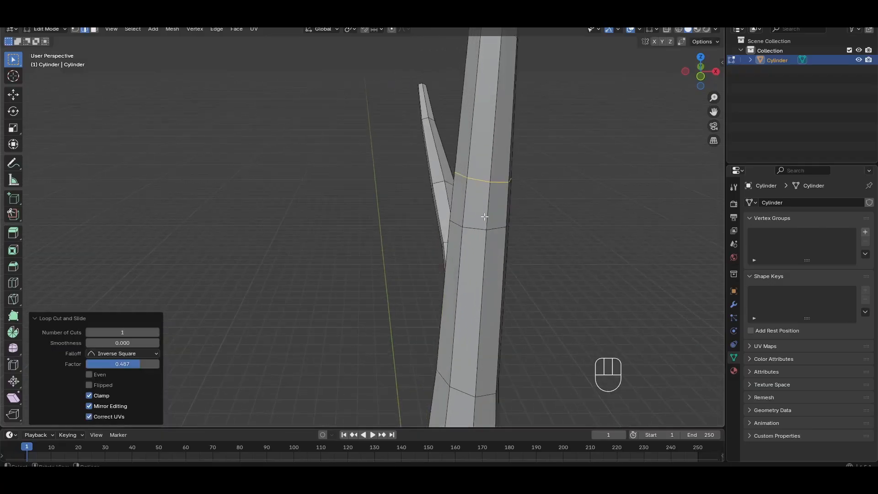
- Inset the front trunk face between the two close edge loops by about 0.073 m
key(3)
click(483, 211)
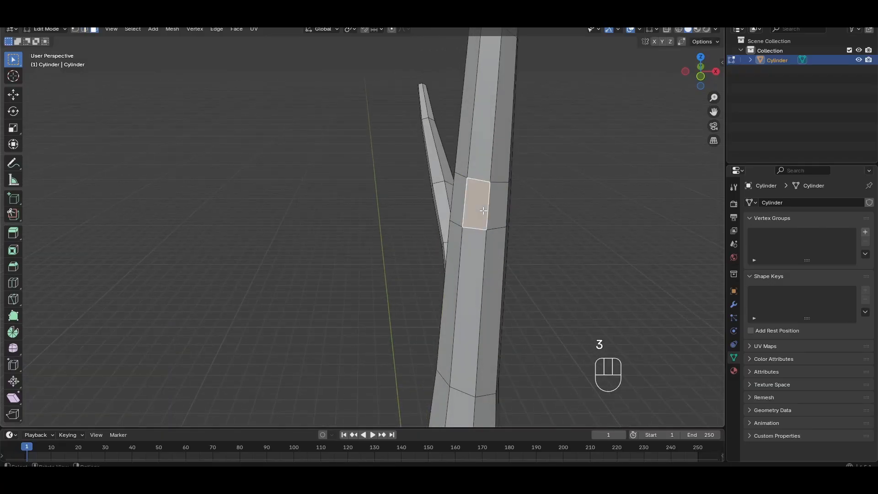
key(i)
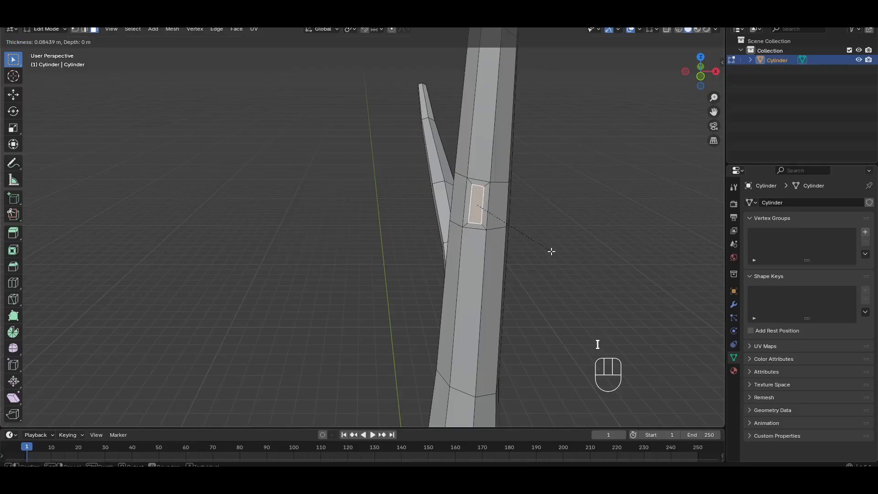
click(552, 251)
middle_drag(464, 250, 497, 253)
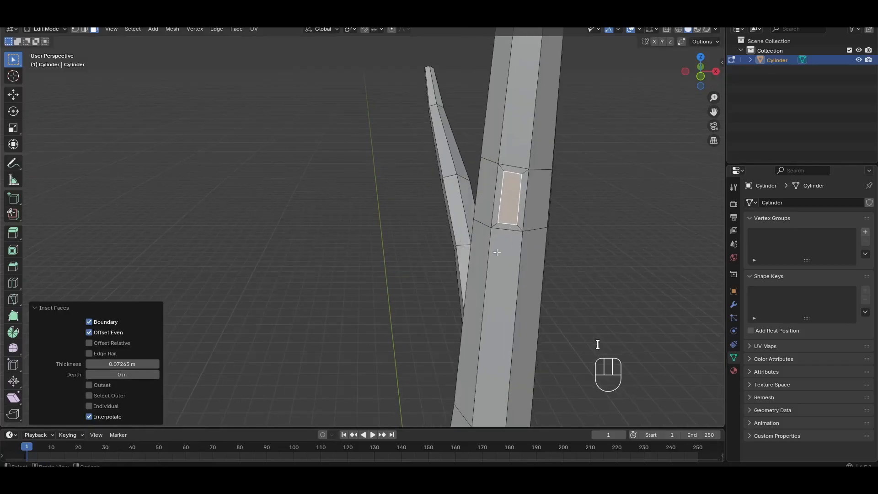
- Knife-cut short edges joining the midpoints of the inset face's lower and upper edges to the neighbouring trunk loops
key(k)
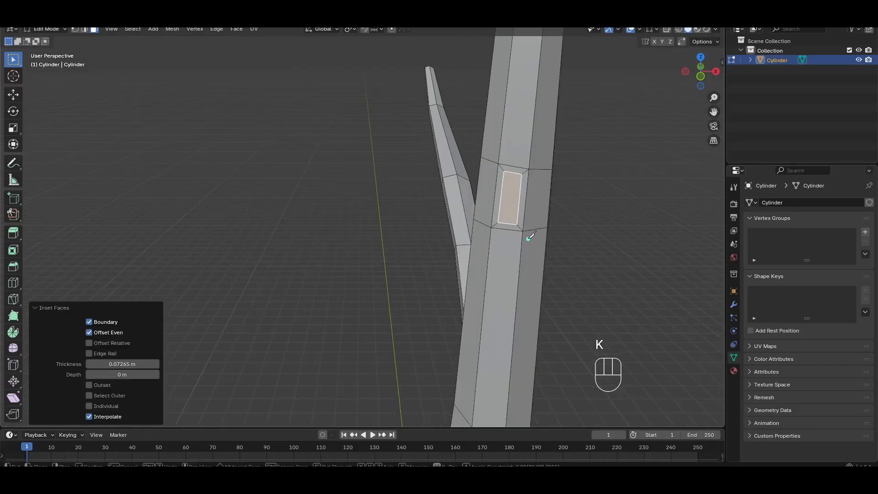
click(506, 225)
key(Return)
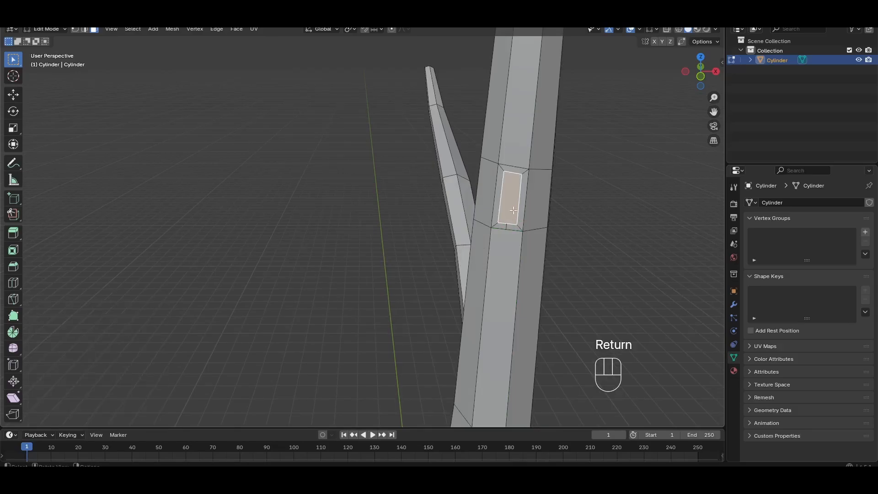
key(k)
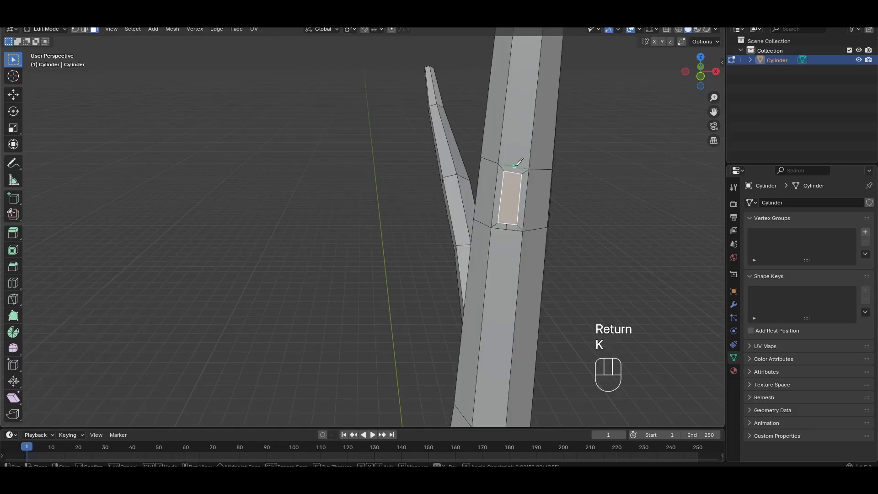
click(513, 172)
key(Return)
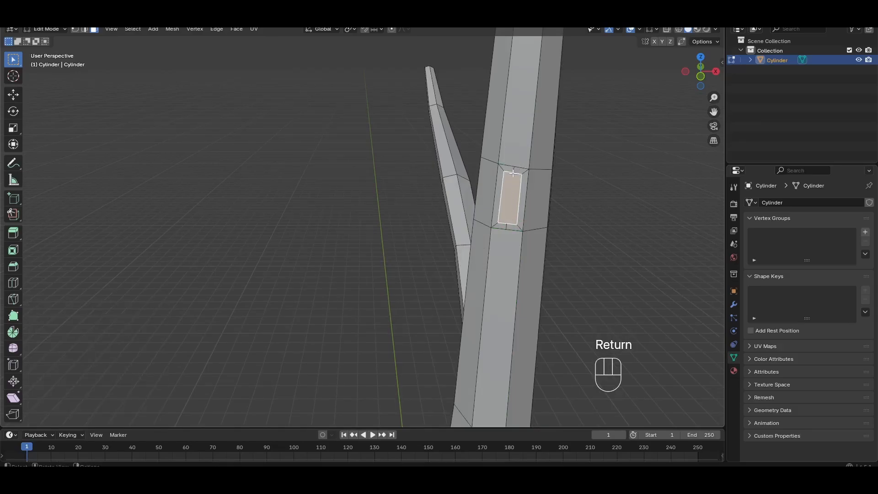
- Turn the inset face into a hexagon with LoopTools Circle at an angle of 1.1°, and scale it to about 0.733
right_click(516, 204)
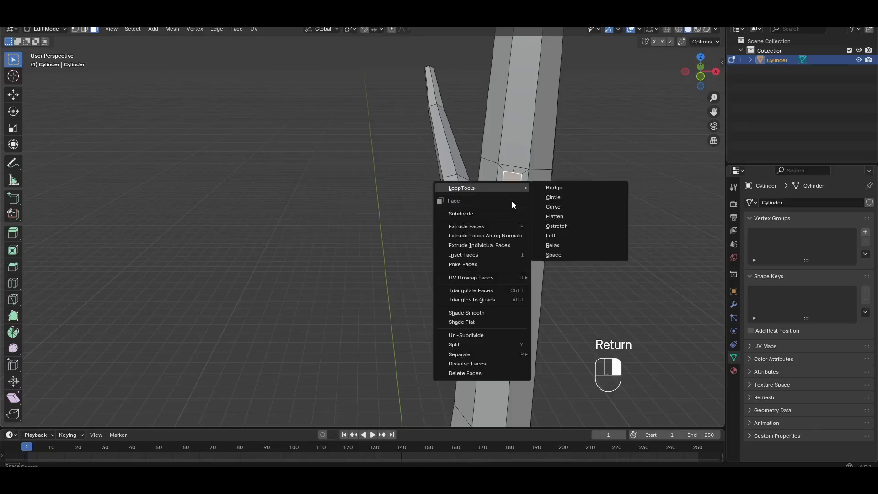
mouse_move(488, 188)
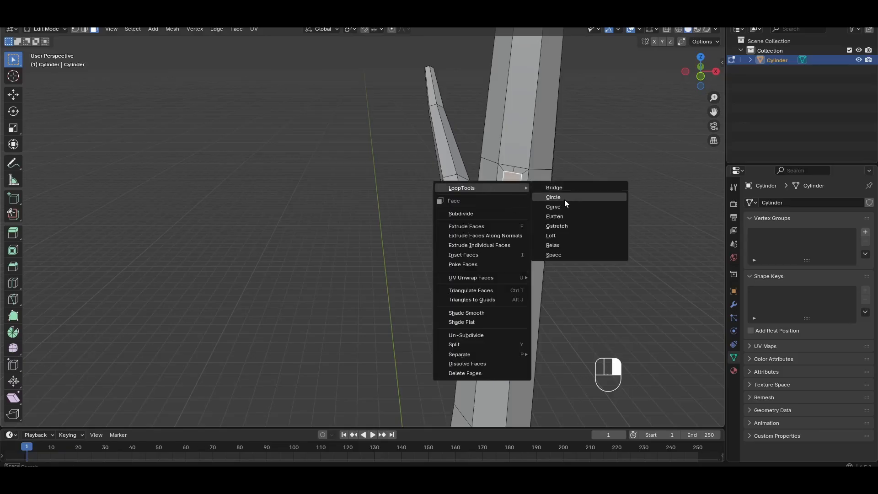
click(561, 197)
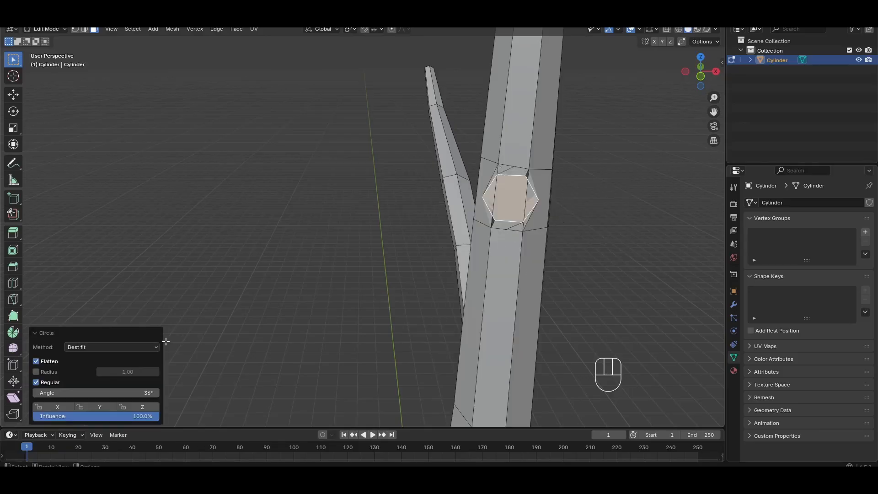
drag(76, 394, 51, 393)
key(s)
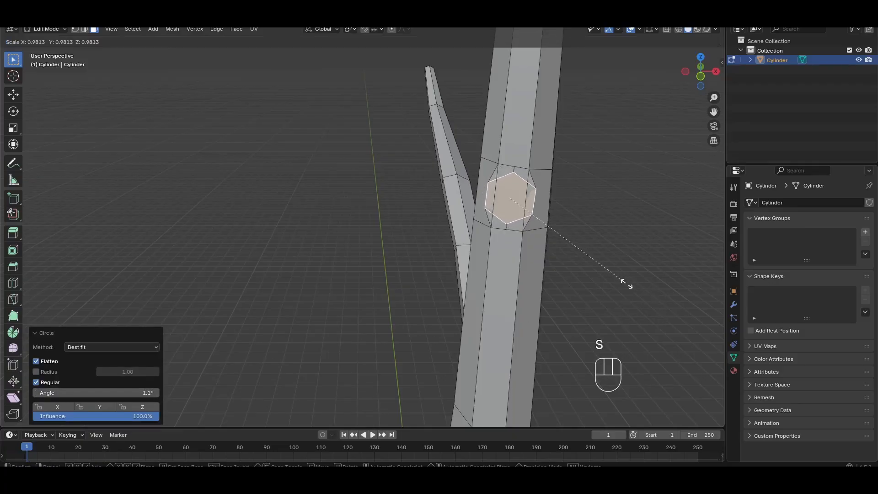
click(589, 277)
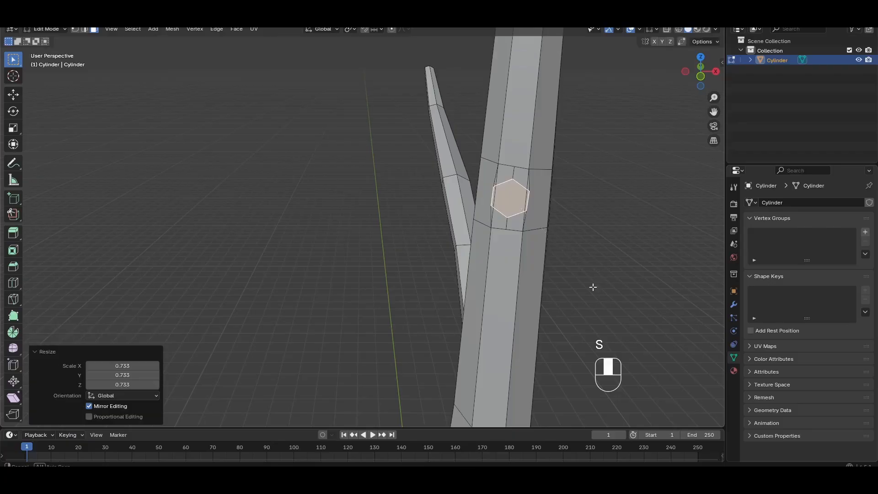
- Pull the hexagonal face out of the trunk by about -0.073, -0.069, 0.034 m and rotate it about 6.59°
middle_drag(591, 288, 554, 277)
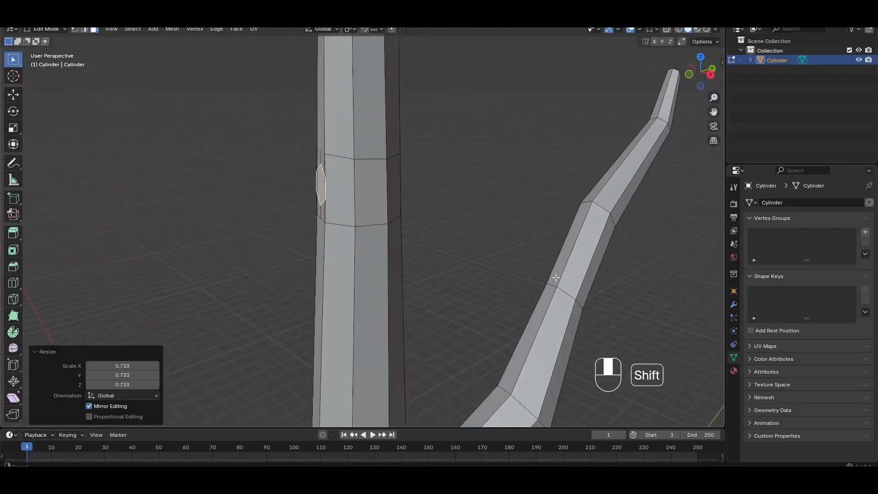
key(g)
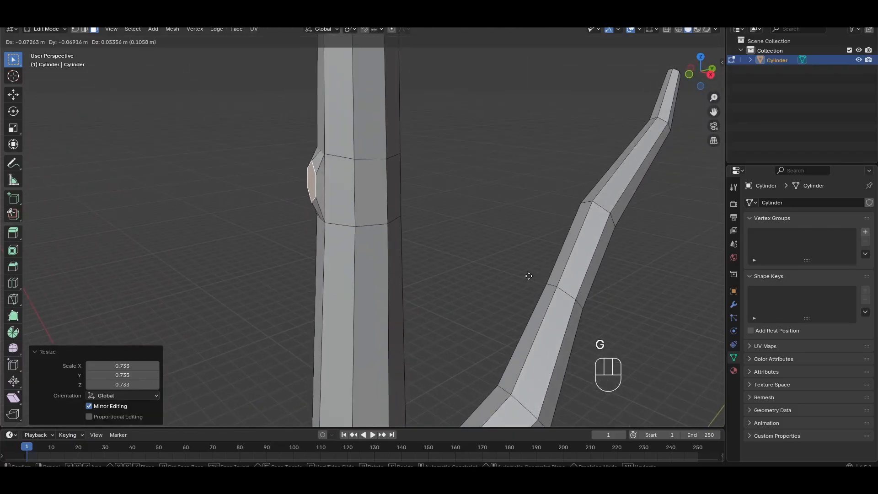
click(528, 277)
key(r)
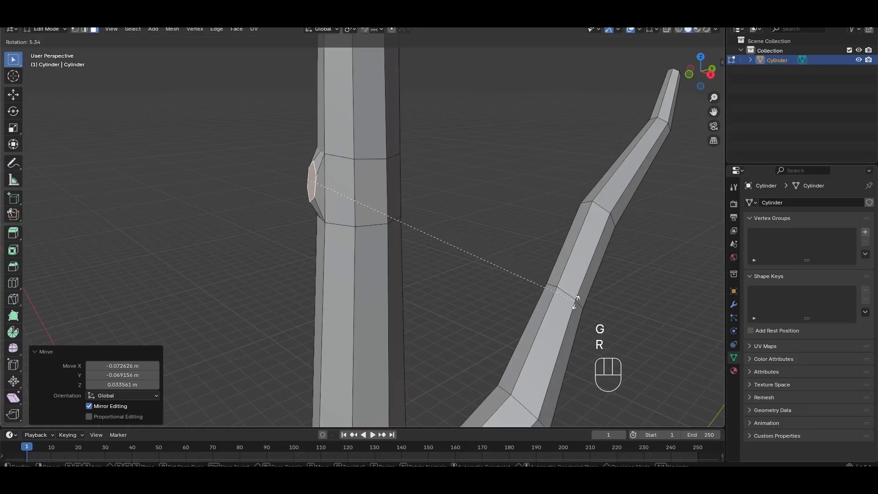
click(574, 307)
scroll(392, 314, down, 3)
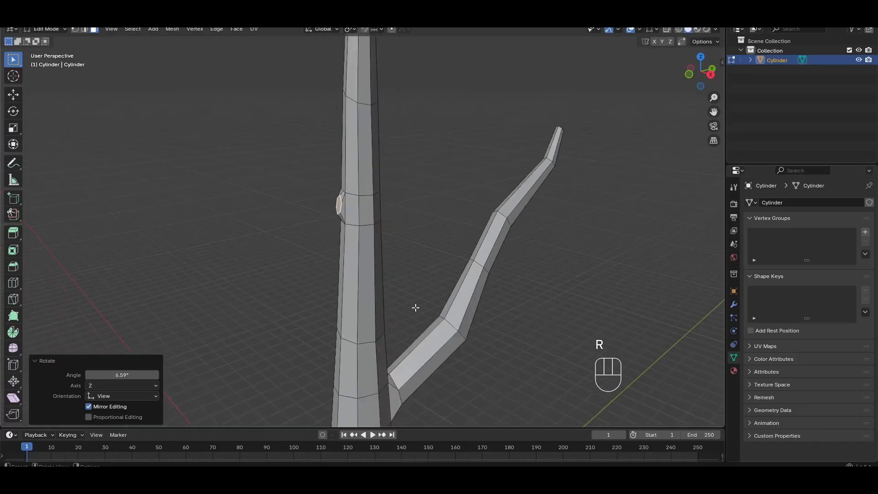
shift+middle_drag(416, 307, 433, 303)
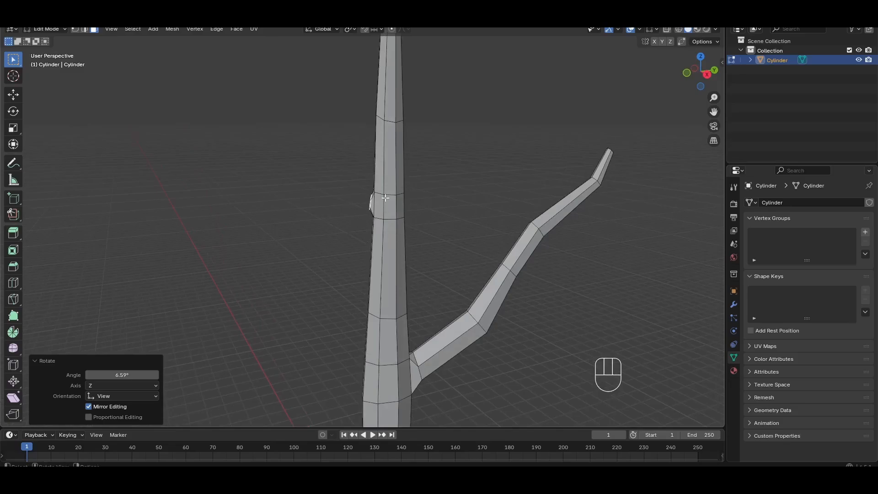
- Extrude the hexagonal face into a three-segment bent branch rising away from the trunk, and scale its end face to about 0.372
key(ctrl)
ctrl+right_click(321, 162)
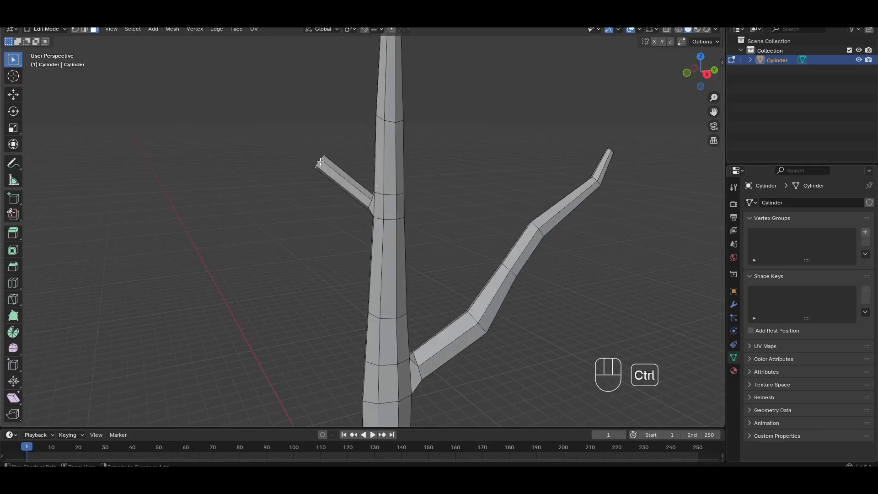
ctrl+right_click(291, 115)
ctrl+right_click(222, 82)
middle_drag(222, 82, 417, 211)
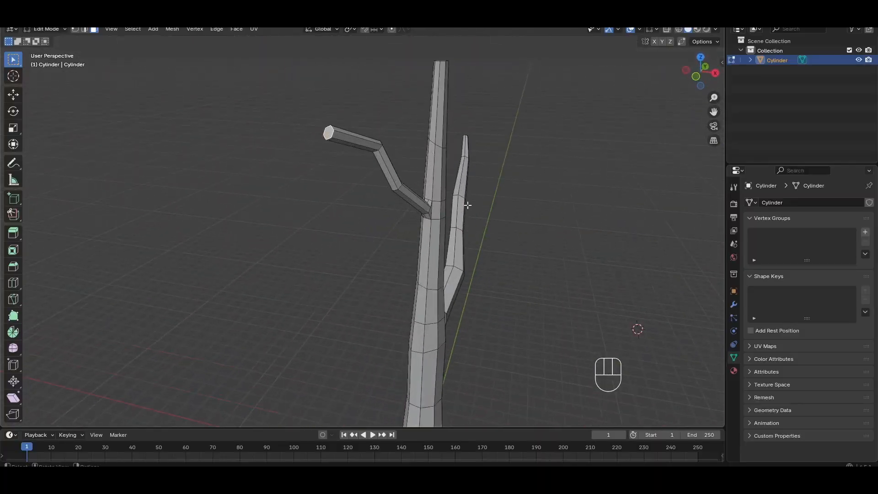
key(s)
click(390, 189)
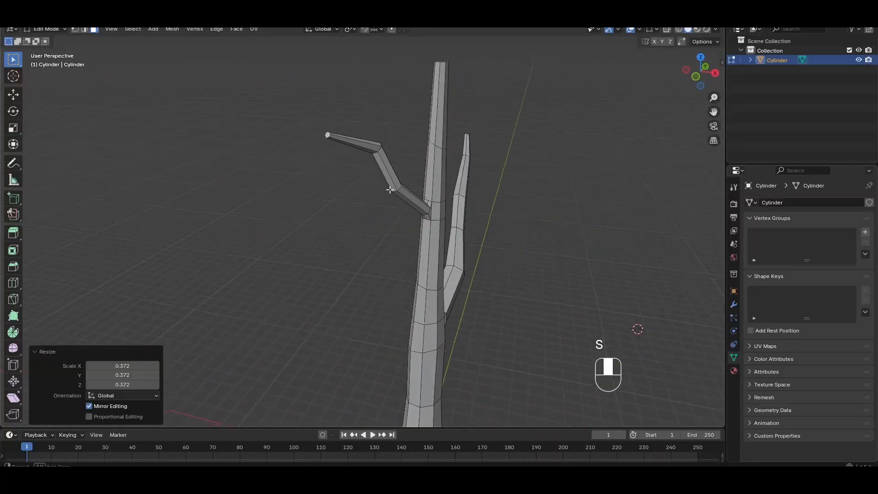
- Examine the trunk and its two branches from several sides and distances
middle_drag(389, 190, 341, 188)
scroll(340, 188, down, 4)
scroll(369, 237, up, 4)
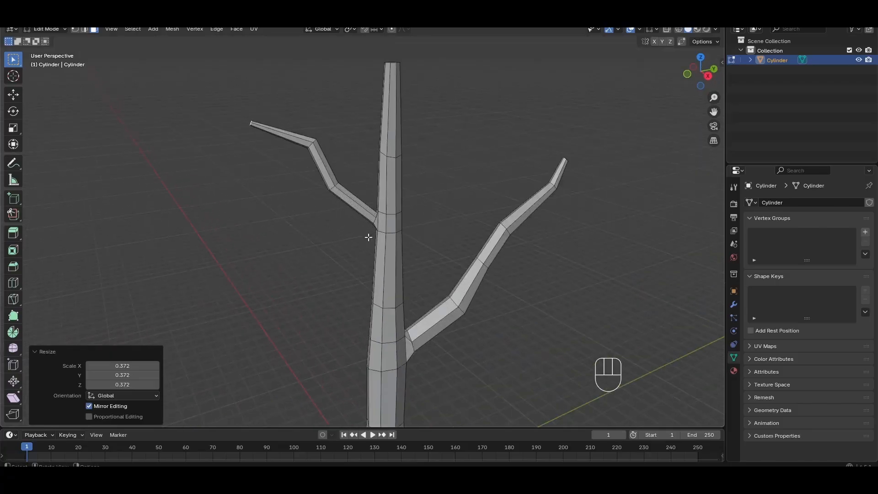
scroll(368, 237, down, 5)
middle_drag(464, 308, 414, 219)
scroll(445, 227, up, 2)
scroll(414, 222, up, 3)
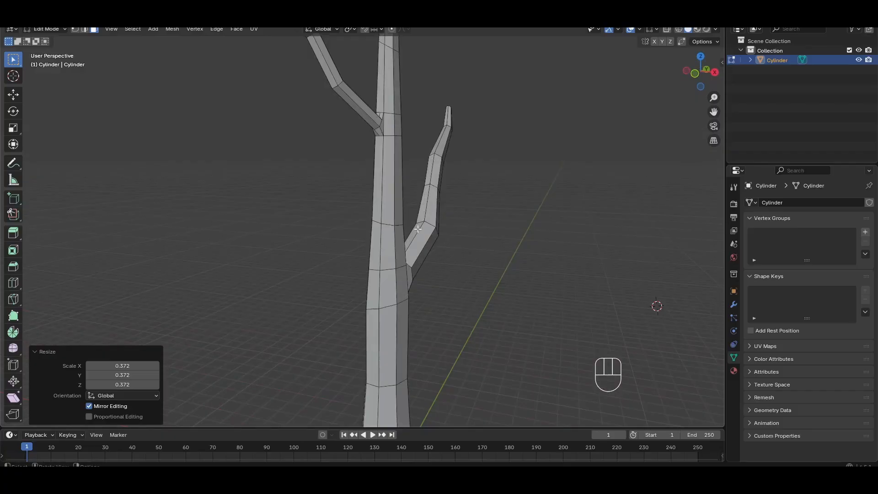
scroll(418, 228, down, 5)
middle_drag(417, 227, 371, 127)
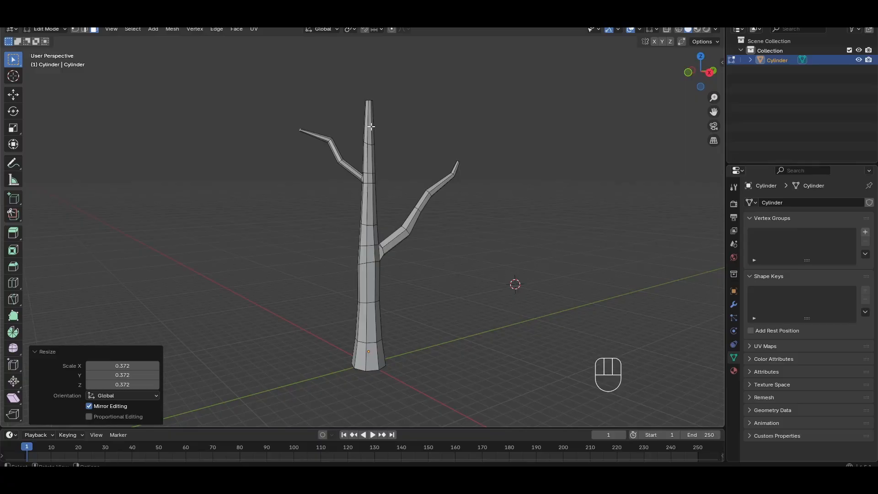
middle_drag(419, 203, 505, 260)
scroll(479, 257, up, 3)
middle_drag(397, 233, 393, 252)
scroll(521, 197, up, 1)
middle_drag(522, 196, 486, 213)
scroll(462, 243, down, 2)
middle_drag(461, 244, 400, 216)
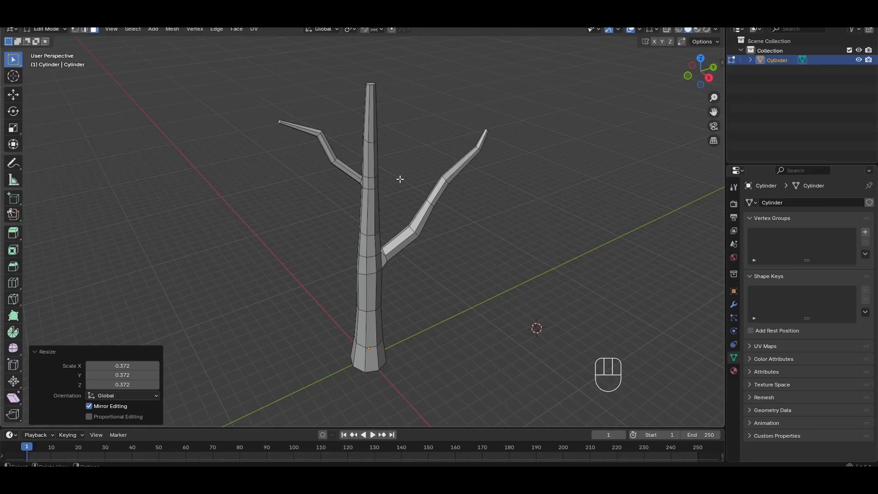
- Add one loop cut around the trunk's topmost section at factor -0.016 and scale the new loop to about 0.80
middle_drag(400, 179, 386, 87)
middle_drag(391, 122, 380, 114)
scroll(378, 111, up, 2)
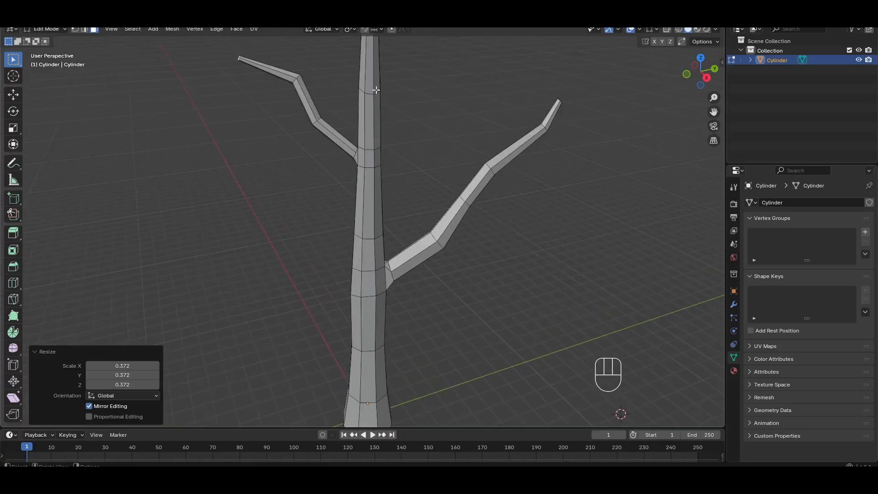
scroll(382, 98, down, 2)
key(ctrl+r)
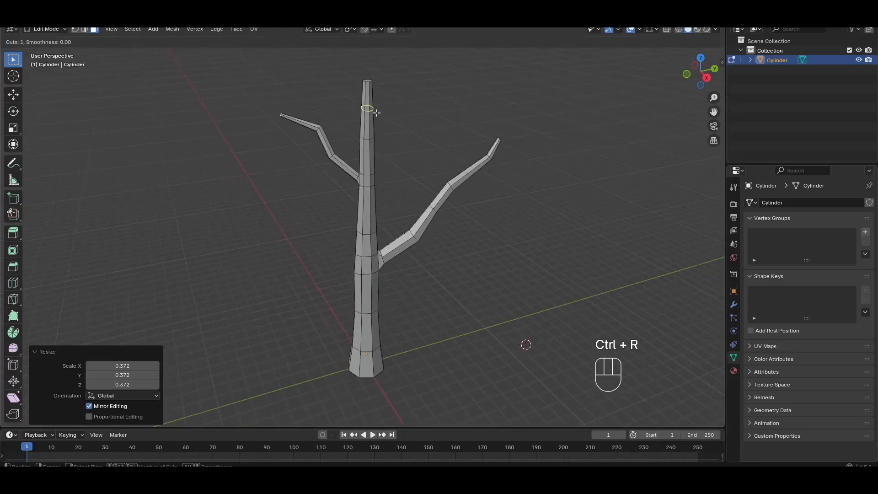
click(377, 111)
click(377, 112)
key(s)
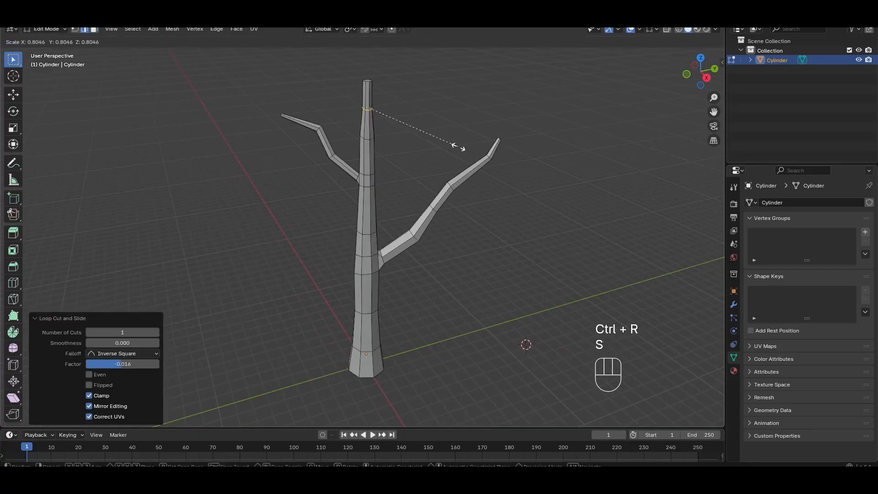
click(459, 145)
- Scale the trunk's top end face to about 0.628 to sharpen the tip
middle_drag(398, 90, 398, 126)
key(3)
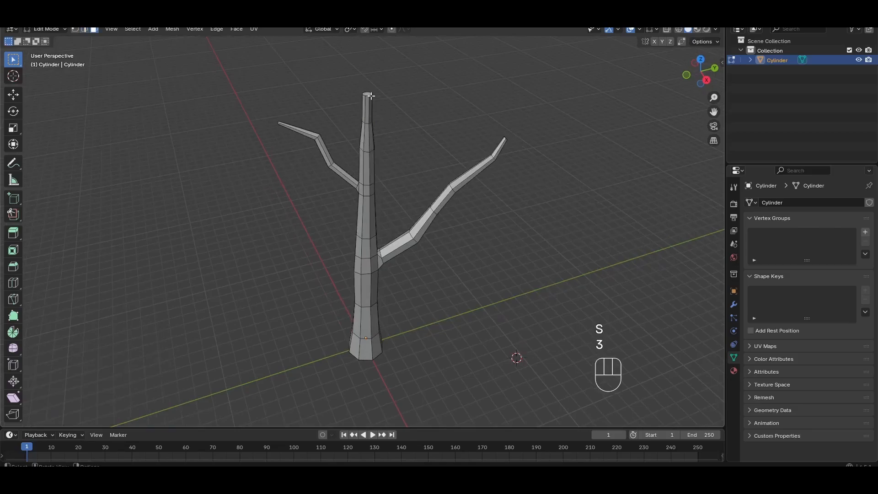
click(367, 94)
key(s)
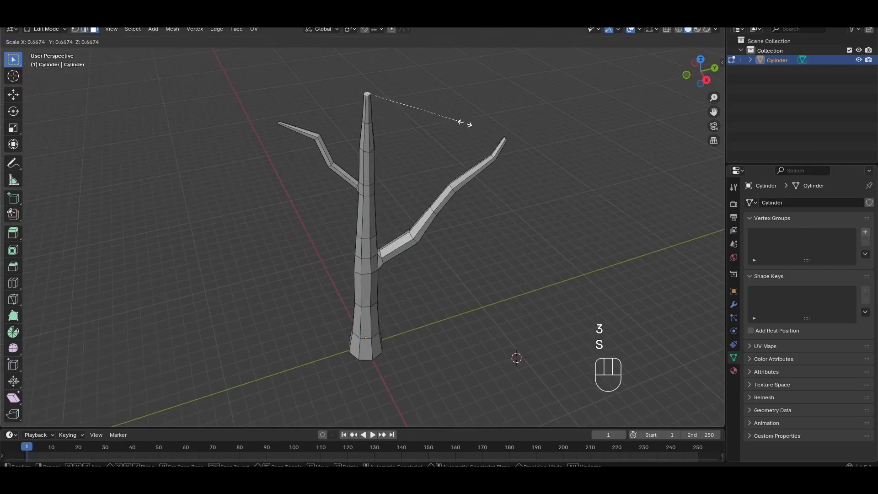
click(448, 135)
- Inspect the whole tree from all around, including the tapered tip and the branch junctions
middle_drag(449, 135, 368, 251)
scroll(372, 151, up, 3)
scroll(376, 151, down, 3)
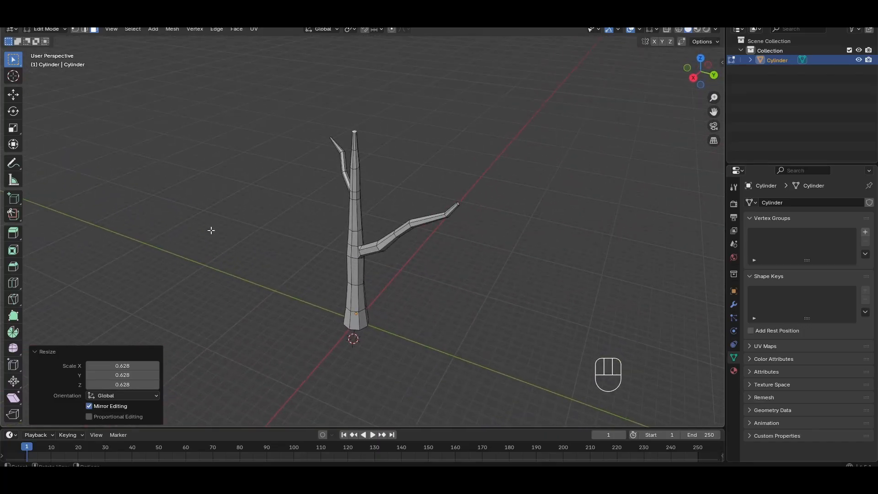
middle_drag(383, 211, 339, 213)
middle_drag(399, 195, 429, 185)
scroll(398, 227, up, 4)
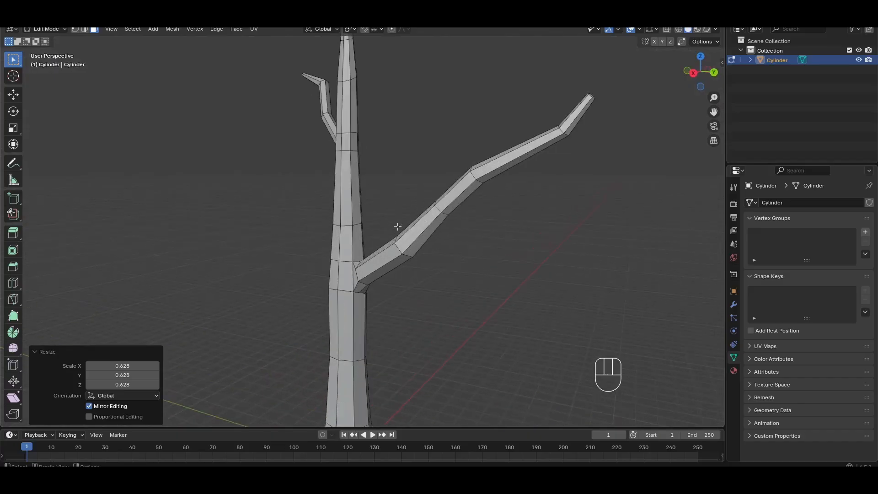
shift+middle_drag(398, 228, 445, 223)
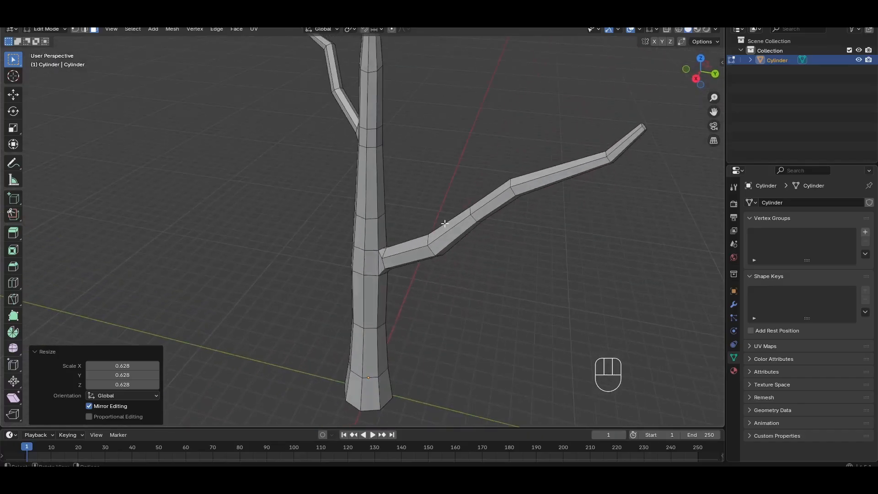
scroll(444, 223, up, 2)
scroll(400, 202, down, 5)
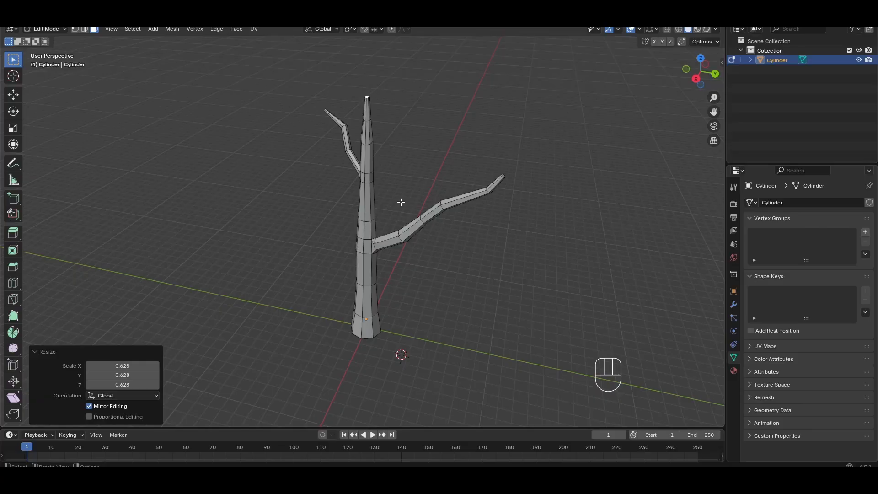
middle_drag(400, 202, 360, 198)
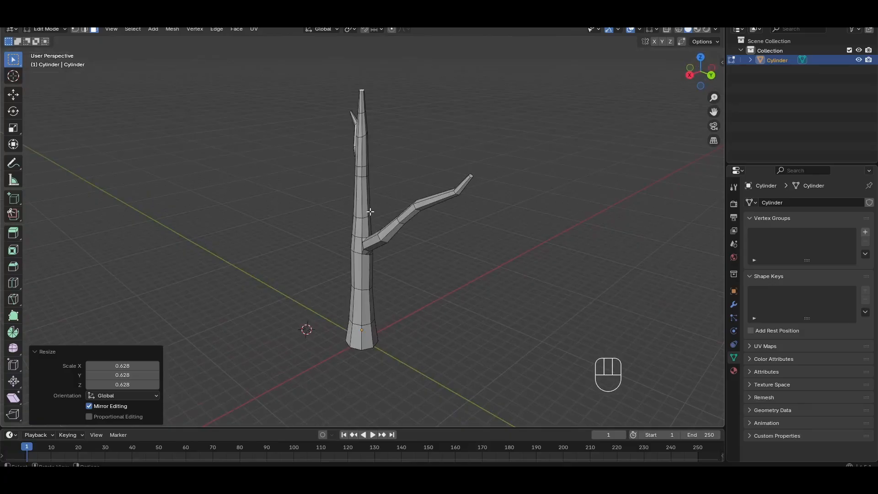
middle_drag(392, 217, 494, 292)
- Return to Object Mode and place the 3D cursor on the ground beside the tree
key(Tab)
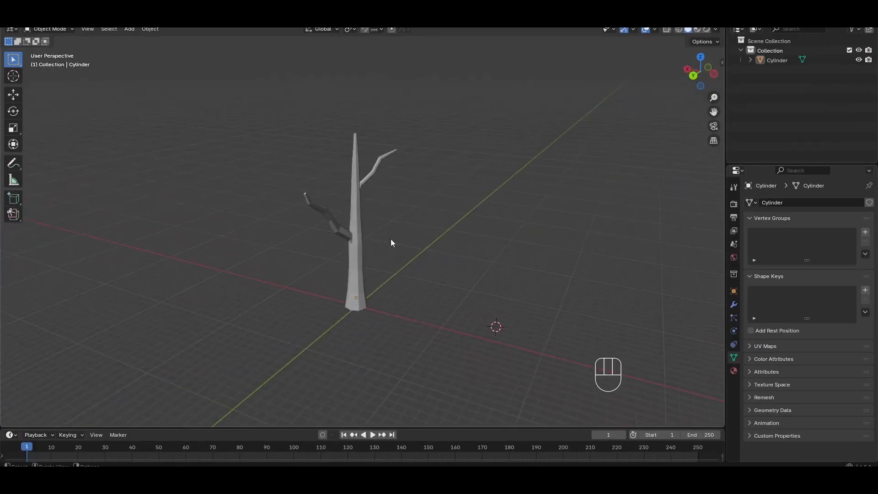
shift+right_click(490, 328)
shift+middle_drag(565, 306, 495, 245)
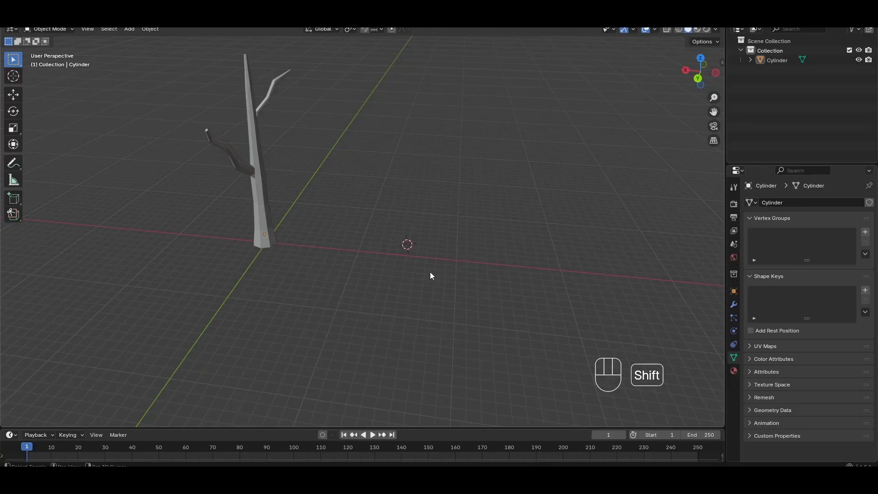
- Add the image bjelo_1.png as a mesh plane at the 3D cursor
key(shift+a)
mouse_move(378, 252)
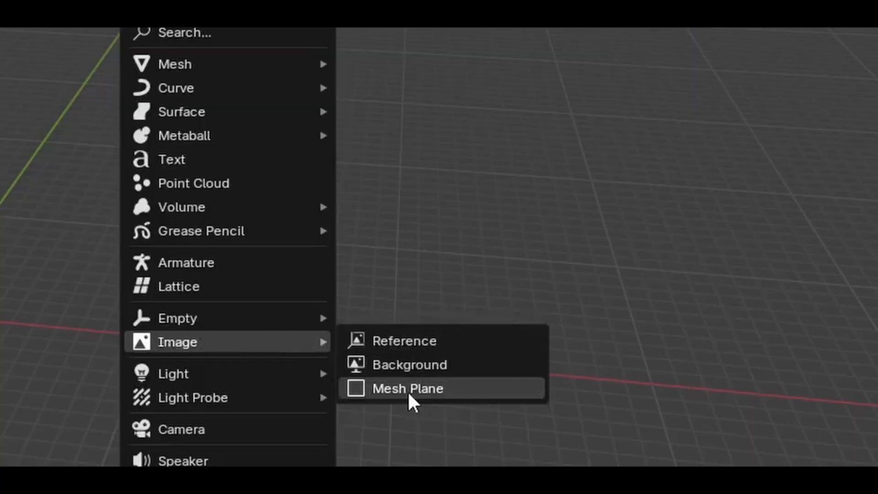
click(408, 390)
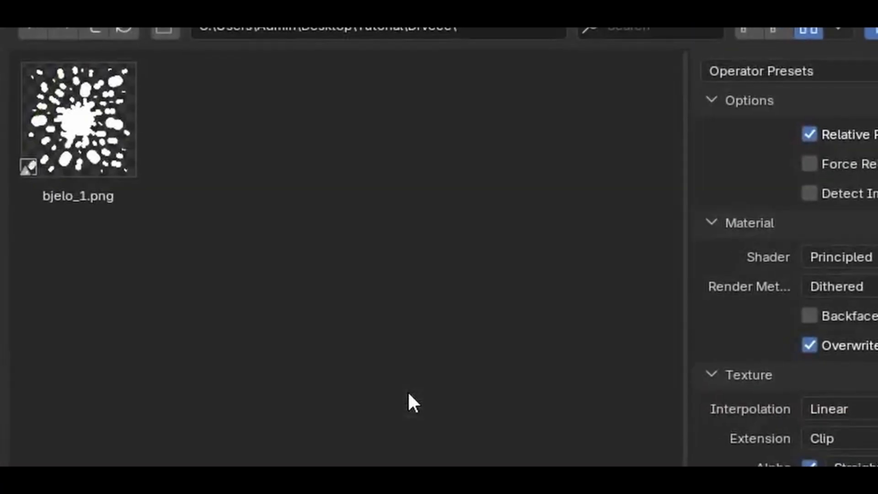
click(104, 146)
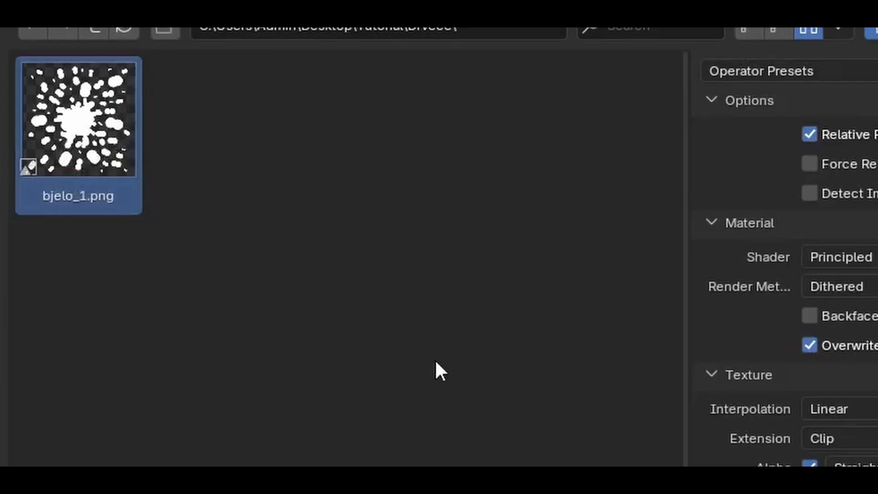
click(708, 448)
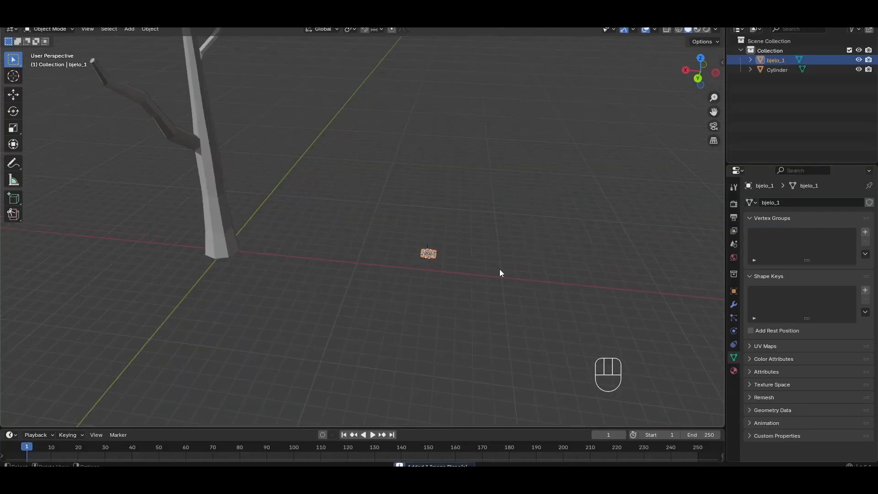
- Enlarge the image plane by about 3.675 and again by about 1.526, moving the 3D cursor off it in between
key(s)
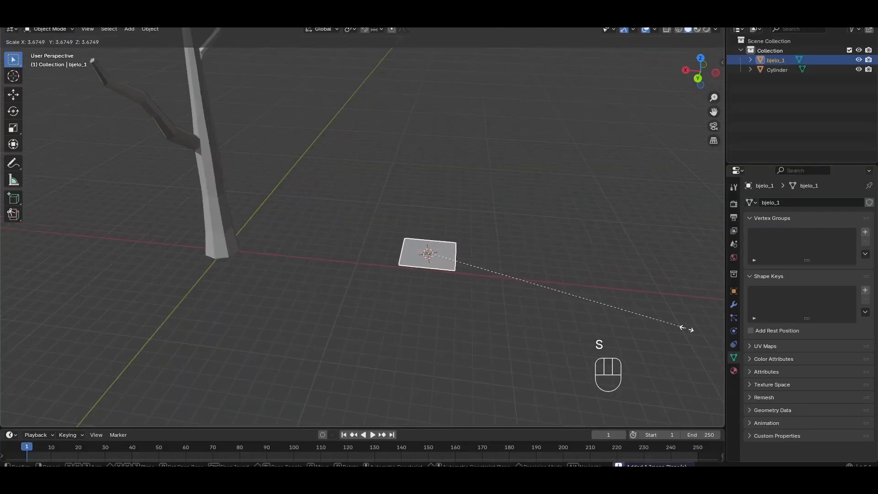
click(687, 329)
right_click(600, 300)
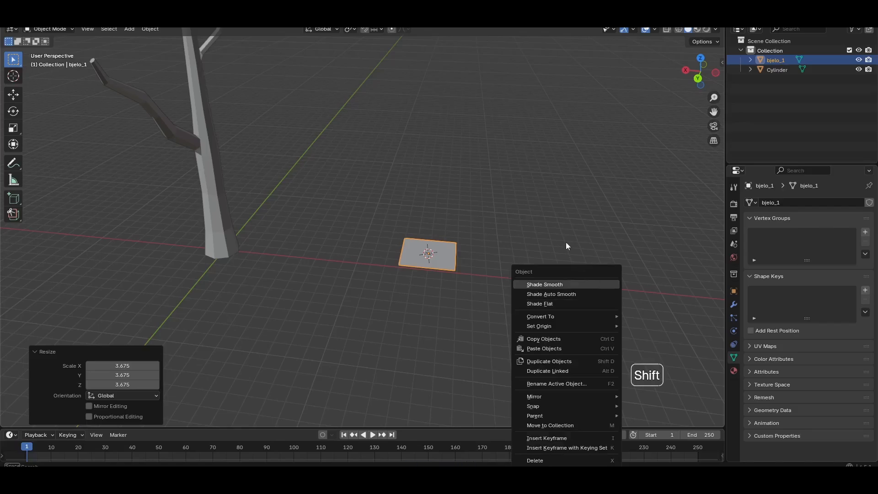
shift+right_click(582, 289)
key(s)
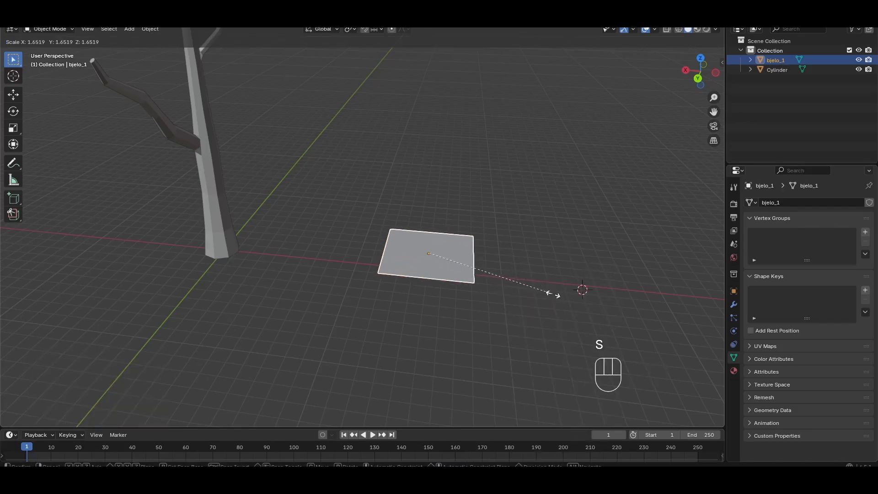
click(555, 294)
- Stand the image plane upright by rotating it 90° about the global X axis
middle_drag(555, 294, 552, 243)
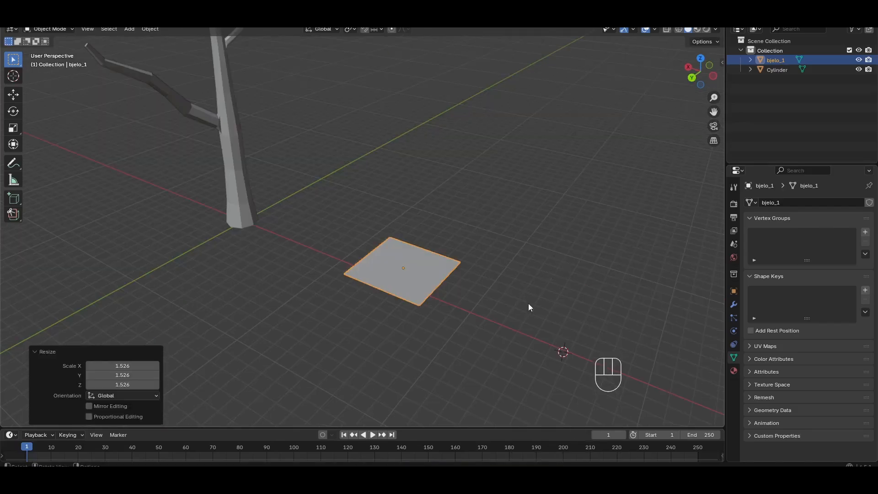
key(r)
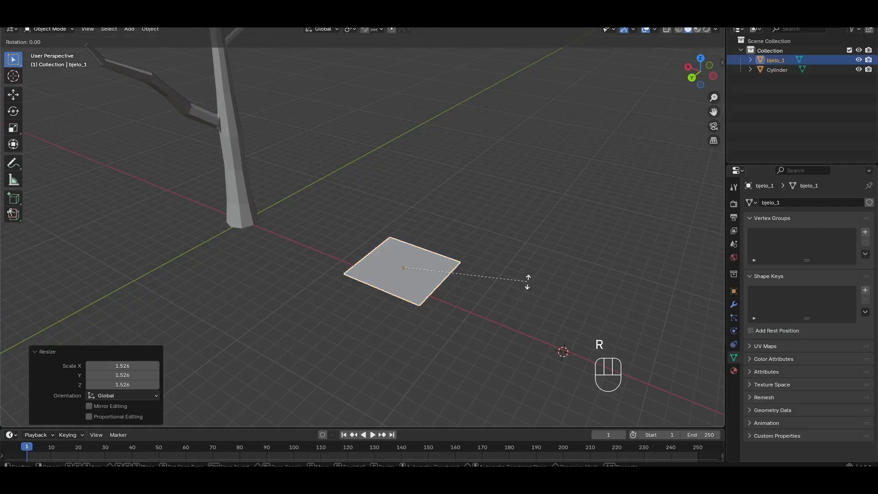
right_click(528, 282)
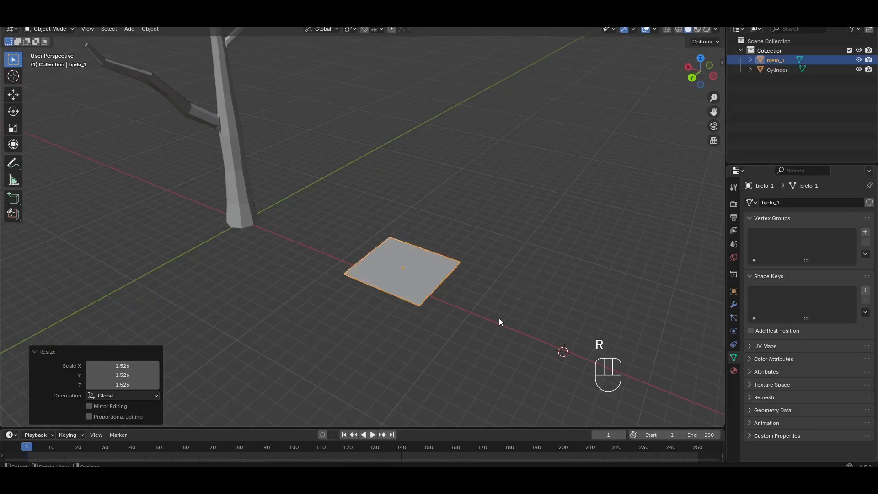
middle_drag(500, 320, 462, 282)
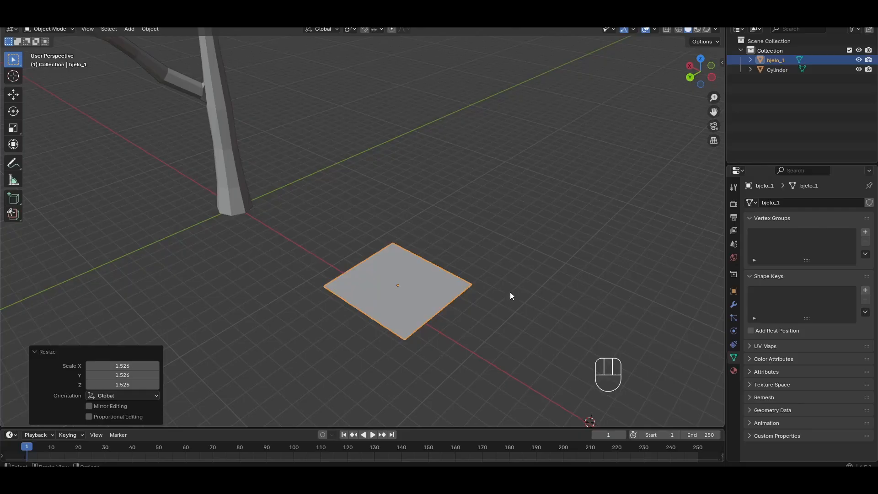
text(rx)
text(90)
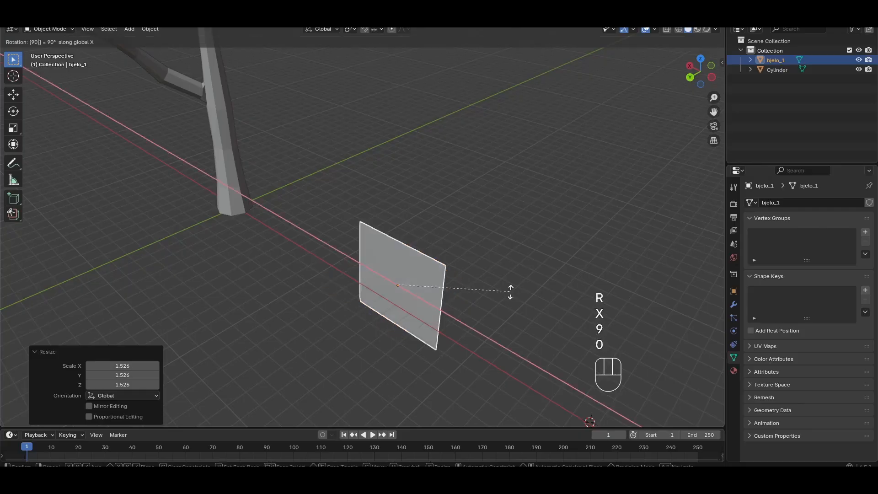
click(510, 291)
- Move the image plane by about 0.095, 0.027, 1.634 m and display the viewport in Material Preview shading
middle_drag(510, 291, 514, 257)
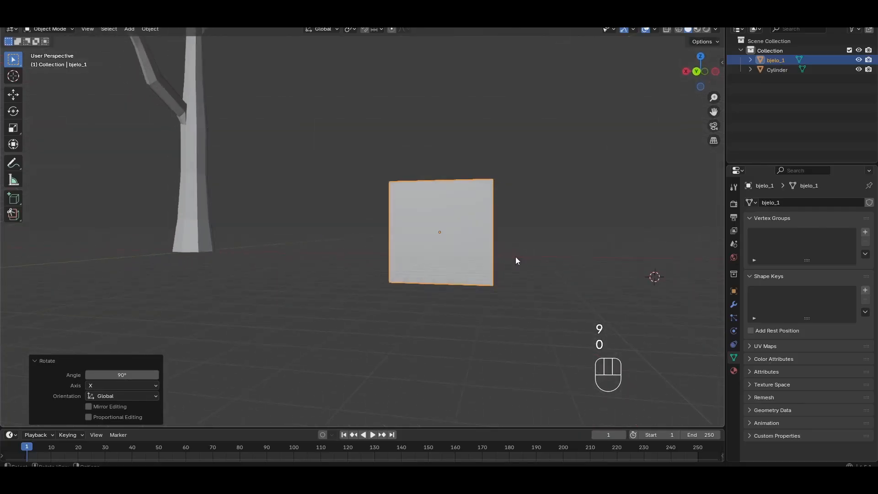
key(g)
click(572, 239)
middle_drag(572, 239, 570, 221)
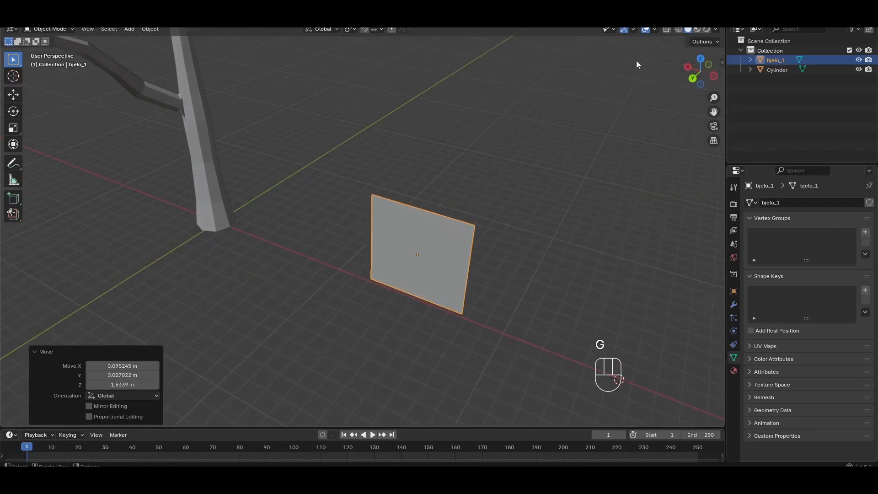
click(696, 30)
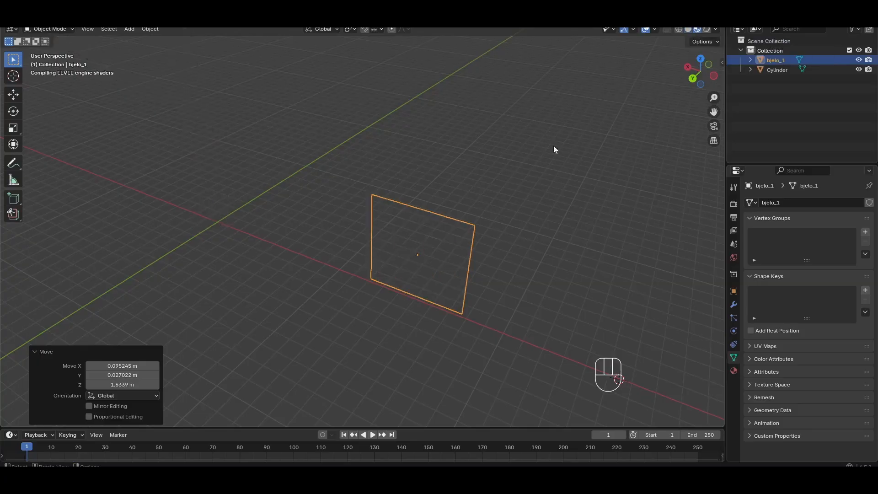
middle_drag(504, 207, 514, 221)
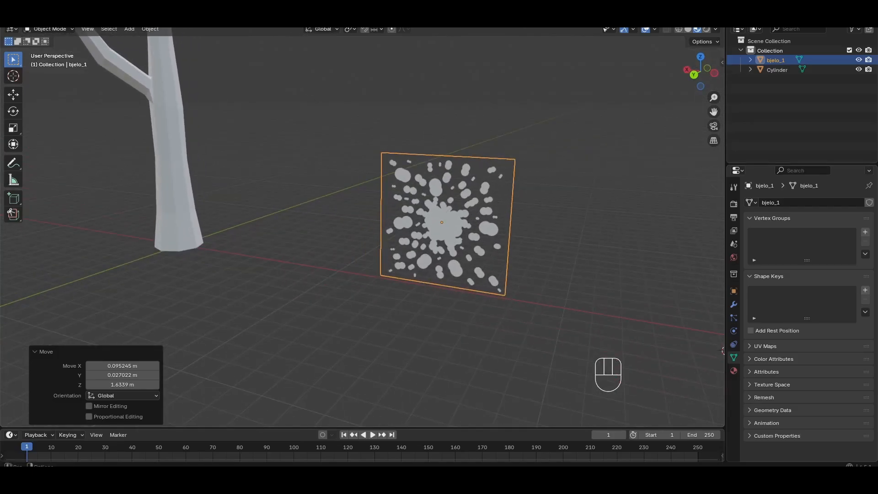
- Open the Shading workspace and spread apart the plane's image texture, Principled BSDF and Material Output nodes
click(341, 16)
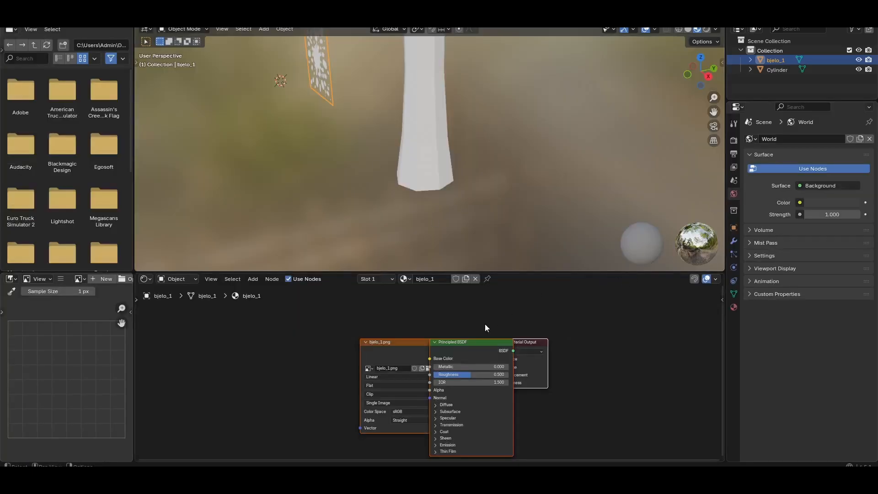
drag(393, 342, 361, 333)
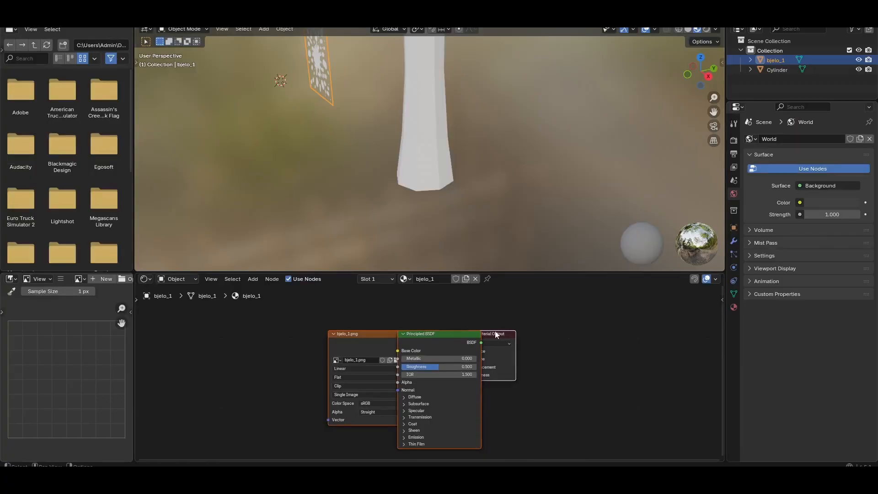
drag(496, 334, 548, 330)
drag(454, 332, 482, 327)
drag(352, 340, 317, 336)
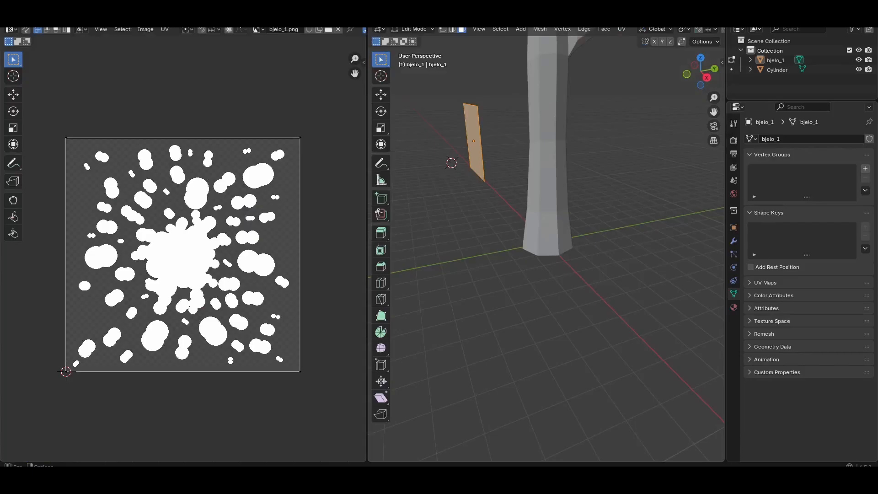
- In the UV Editing workspace, switch from editing the image plane to Object Mode and select the tree
middle_drag(451, 160, 463, 173)
click(415, 31)
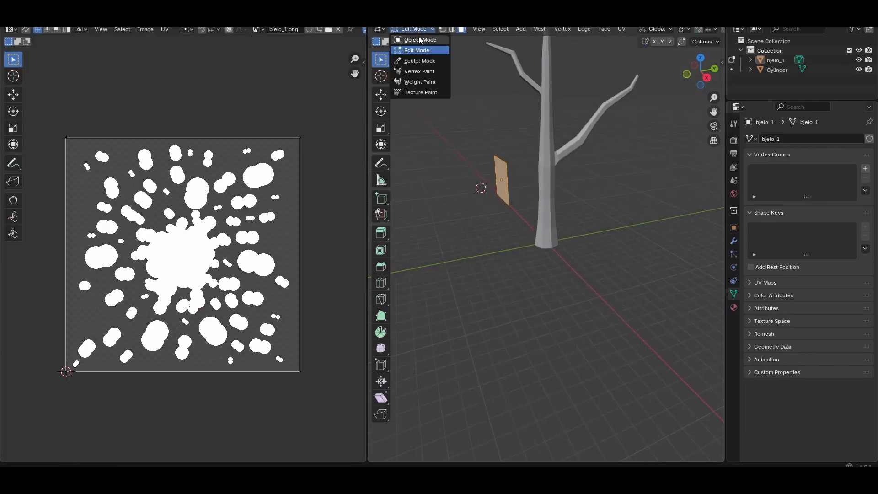
click(419, 47)
click(547, 158)
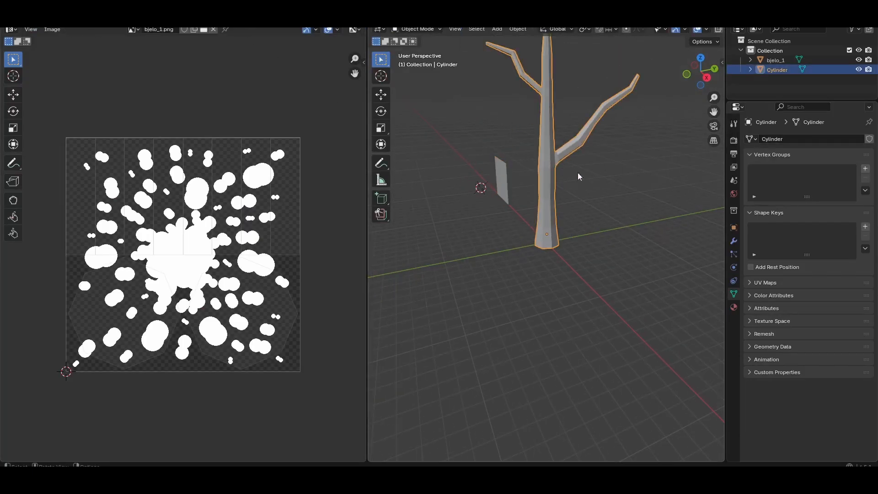
- Add a new material to the tree cylinder and name it wood
middle_drag(627, 214, 540, 209)
click(733, 307)
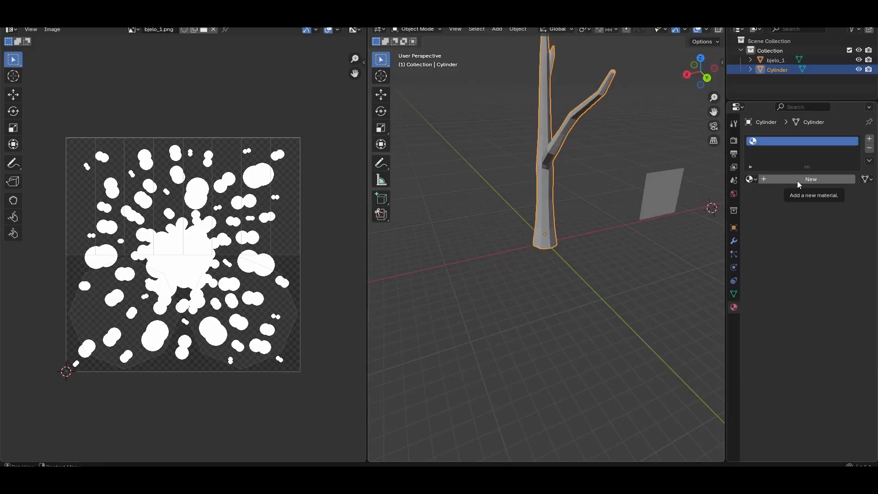
click(798, 181)
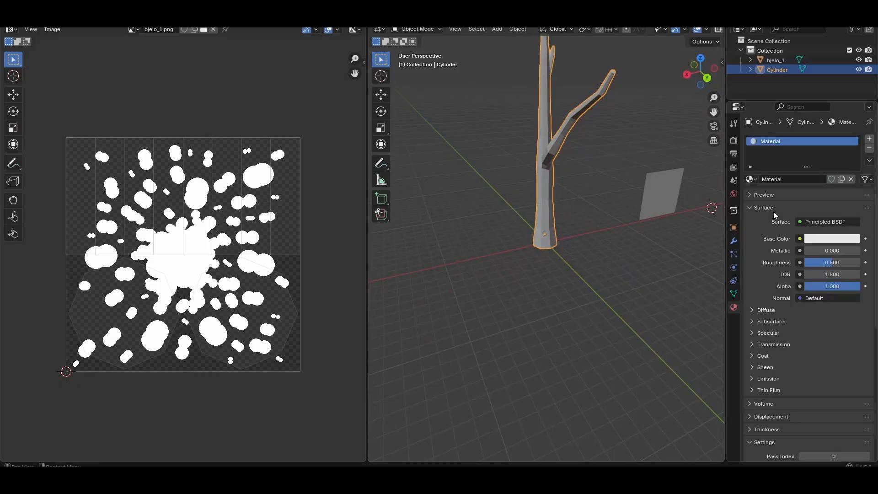
click(778, 179)
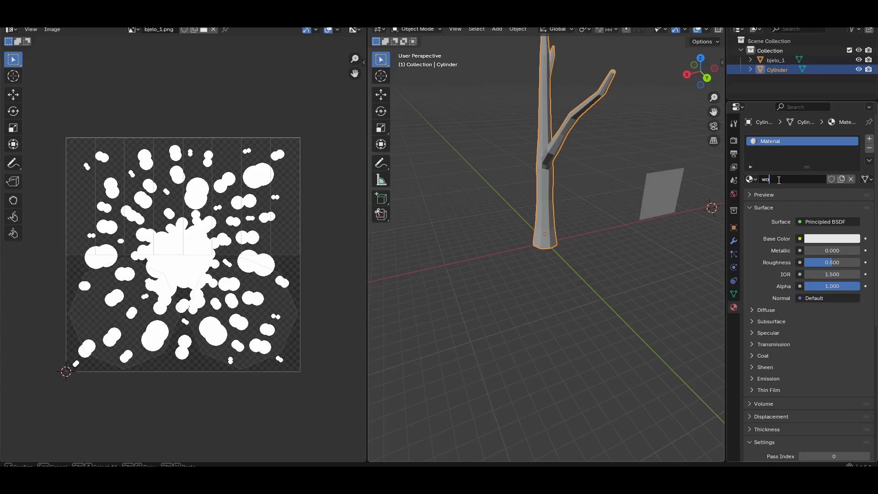
key(Return)
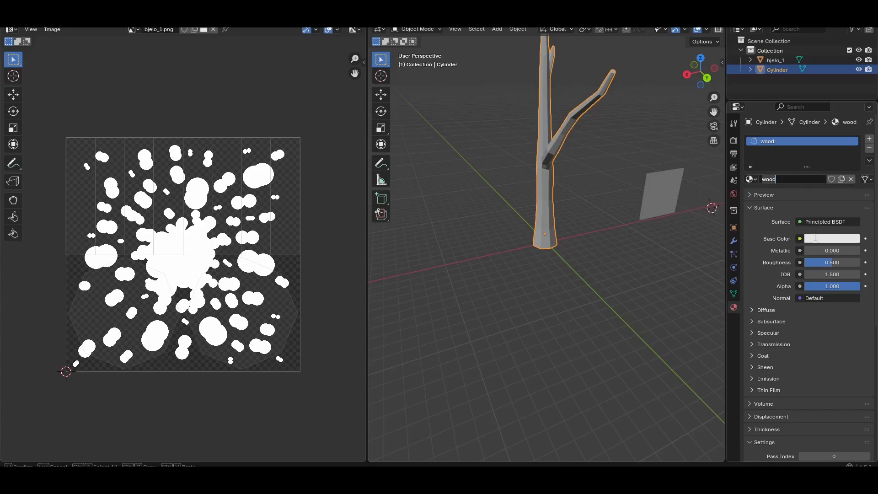
- Set the wood material's base color to brown using the copied hex code
click(815, 237)
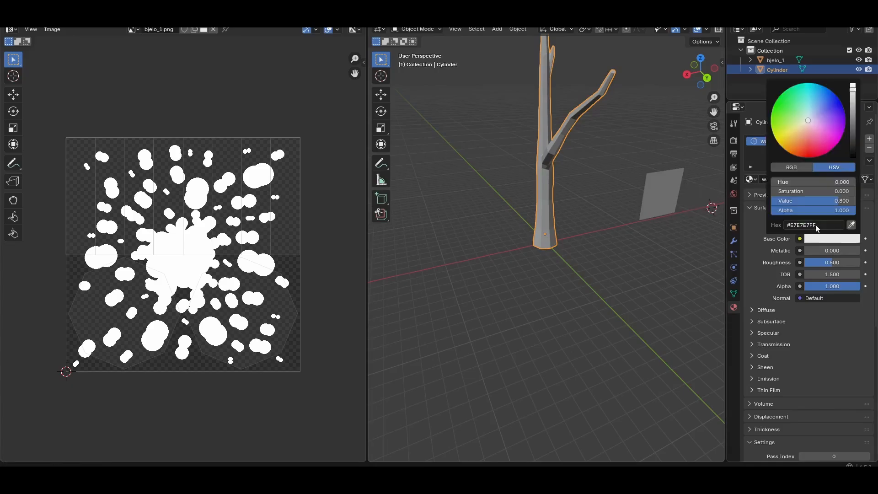
click(817, 225)
key(ctrl+v)
key(Return)
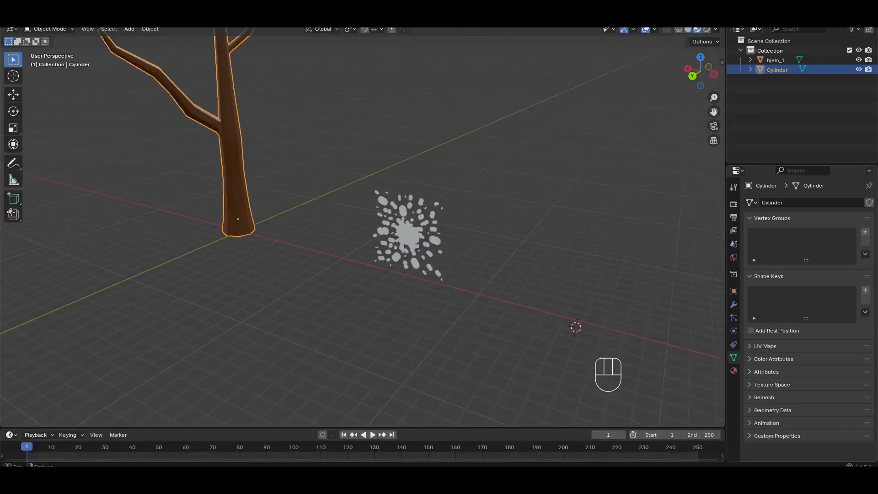
- Duplicate the bjelo_1 leaf plane in place and rotate the copy about -29° around the view axis
scroll(241, 158, down, 3)
middle_drag(276, 147, 356, 197)
scroll(397, 225, up, 3)
click(443, 224)
middle_drag(494, 243, 459, 253)
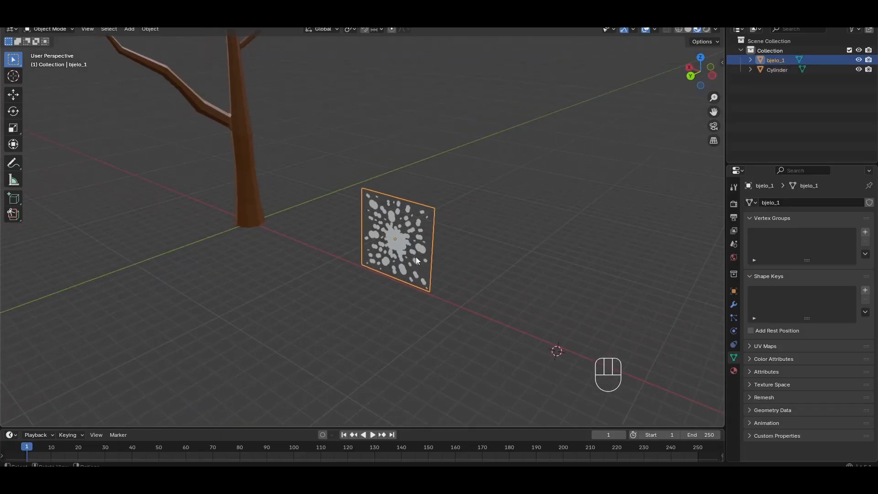
middle_drag(449, 260, 437, 261)
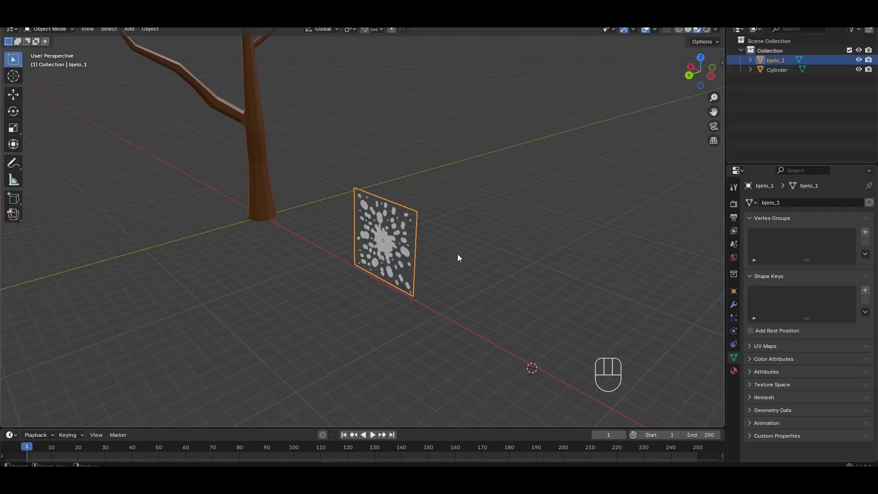
middle_drag(475, 258, 428, 262)
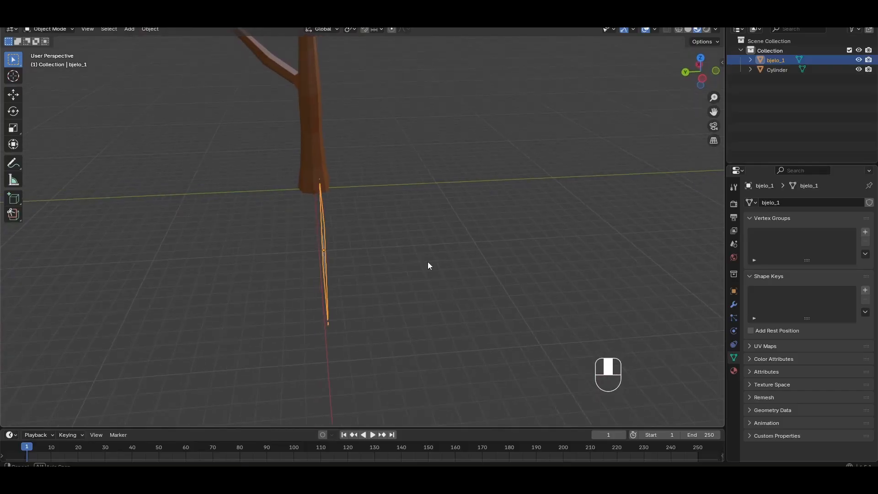
key(shift+d)
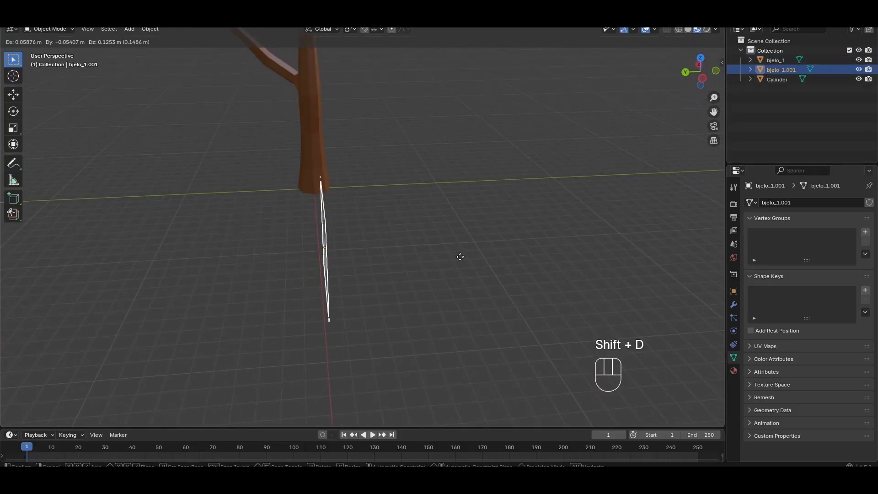
key(r)
click(444, 198)
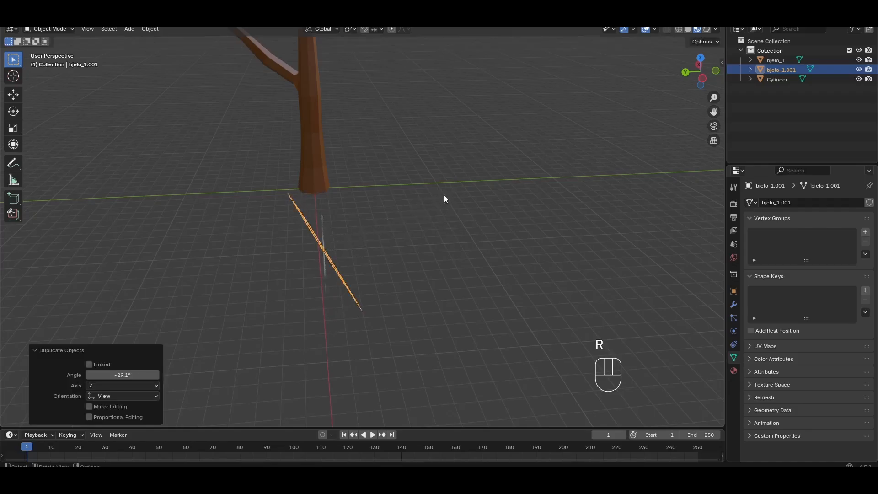
- Rotate the duplicated leaf plane a further -14° or so around the view axis
middle_drag(444, 198, 466, 218)
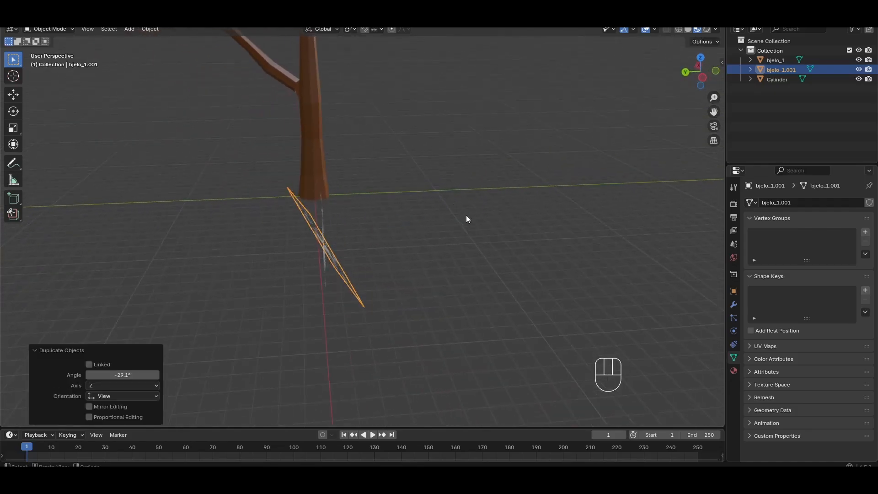
key(r)
click(471, 185)
- Duplicate the tilted leaf plane in place and rotate the new copy about -65° from a different viewing angle
middle_drag(471, 185, 434, 211)
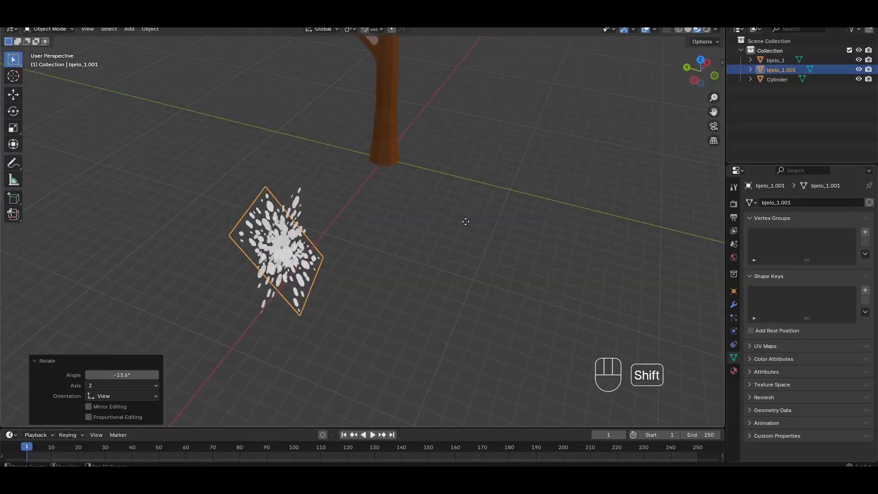
key(shift+d)
key(r)
click(329, 98)
- Add another in-place copy of the leaf plane, rotated about -60° as seen from above
middle_drag(329, 98, 345, 251)
key(shift+d)
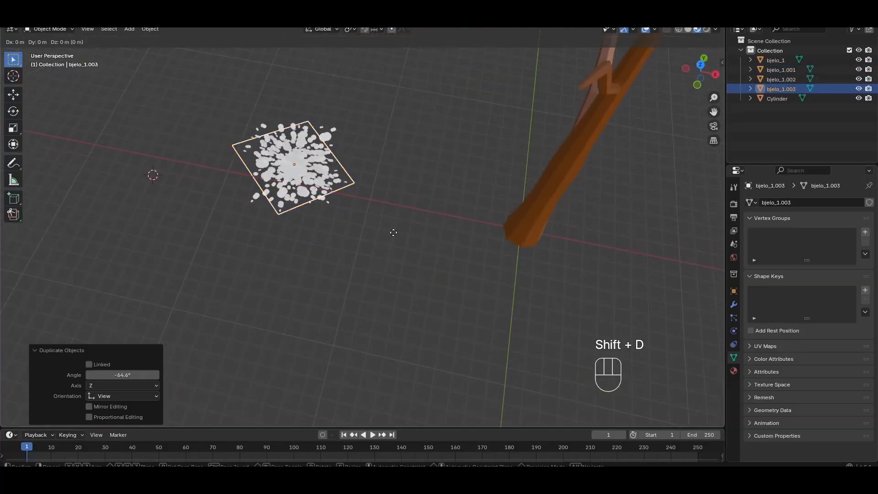
key(r)
click(382, 129)
- Duplicate the selected leaf plane in place and rotate the copy about -56° from a low side view
middle_drag(378, 133, 317, 75)
key(shift+d)
key(r)
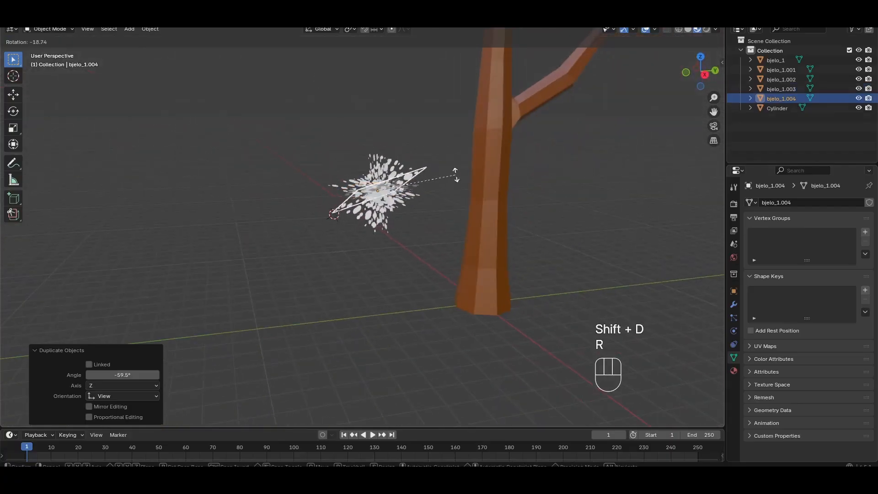
click(443, 202)
- Duplicate the latest leaf plane in place and rotate the copy about 45° from the opposite side
middle_drag(443, 201, 293, 227)
key(shift+d)
key(r)
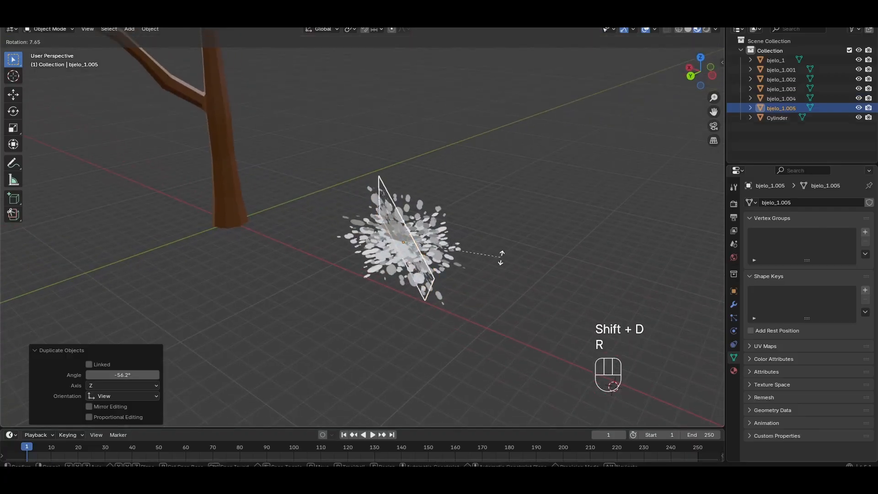
click(483, 295)
- Scale down leaf plane bjelo_1.005, and scale bjelo_1.004 to about 0.8
middle_drag(482, 295, 509, 298)
scroll(509, 298, up, 3)
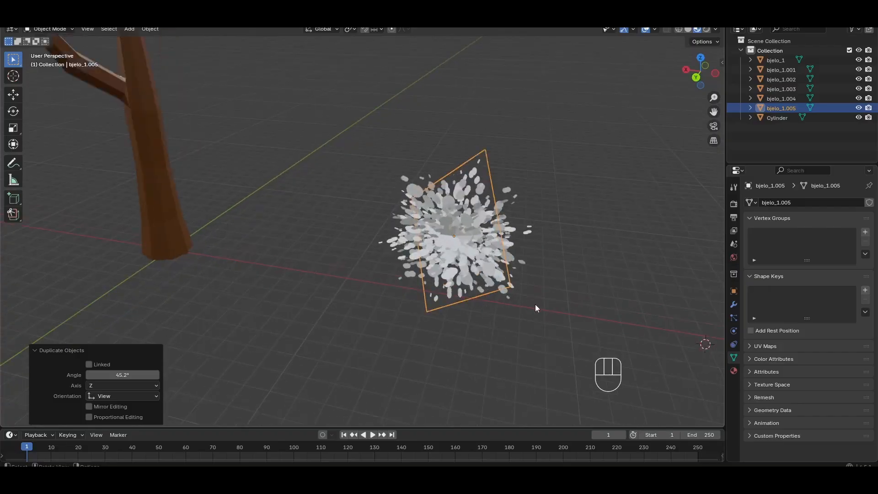
key(s)
click(545, 286)
click(415, 196)
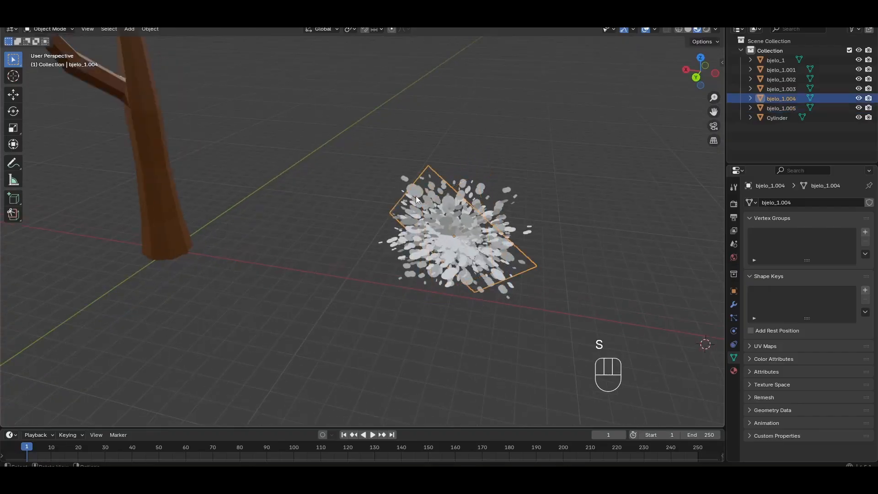
key(s)
click(572, 263)
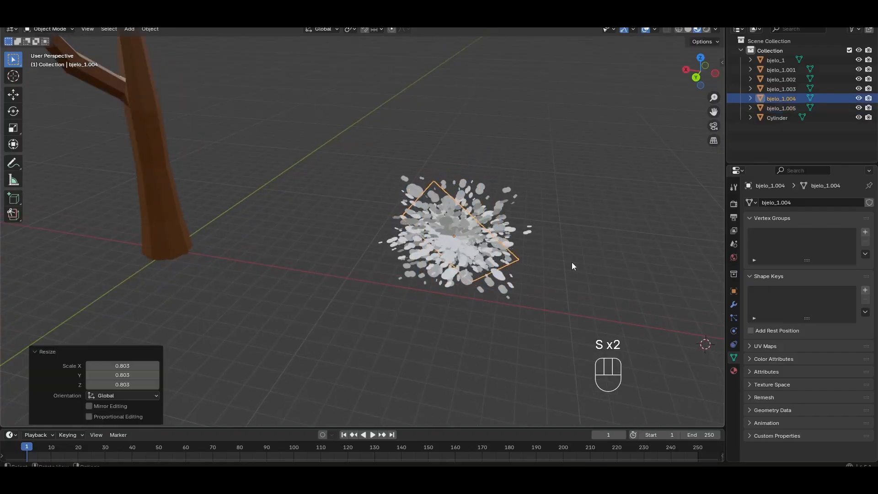
- Adjust the size of the original leaf plane bjelo_1 and rotate it slightly
click(489, 215)
key(s)
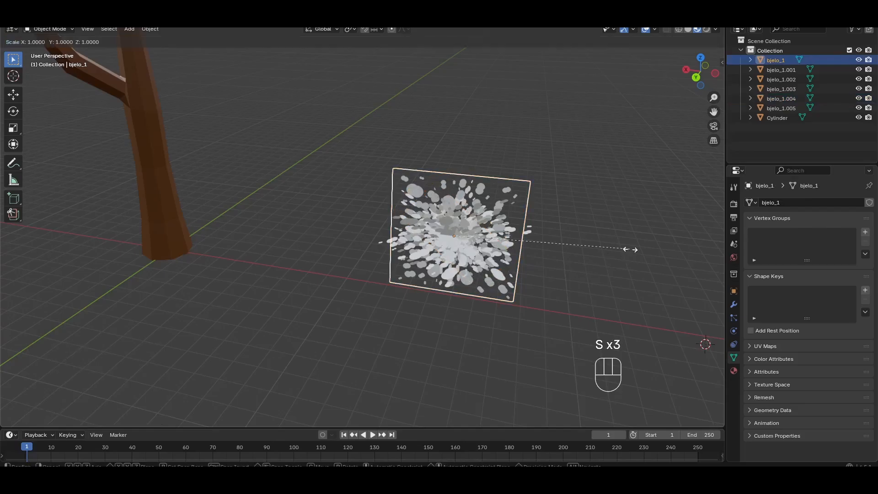
click(640, 253)
key(r)
click(632, 235)
- Duplicate the nearly horizontal leaf plane bjelo_1.003 in place and rotate the copy to fill a gap in the cluster
middle_drag(632, 234, 459, 259)
click(314, 226)
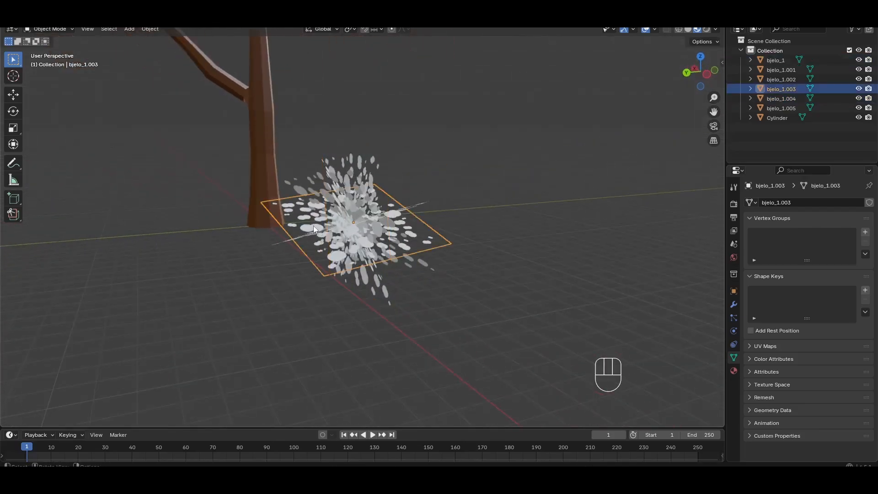
middle_drag(314, 226, 554, 269)
key(shift+d)
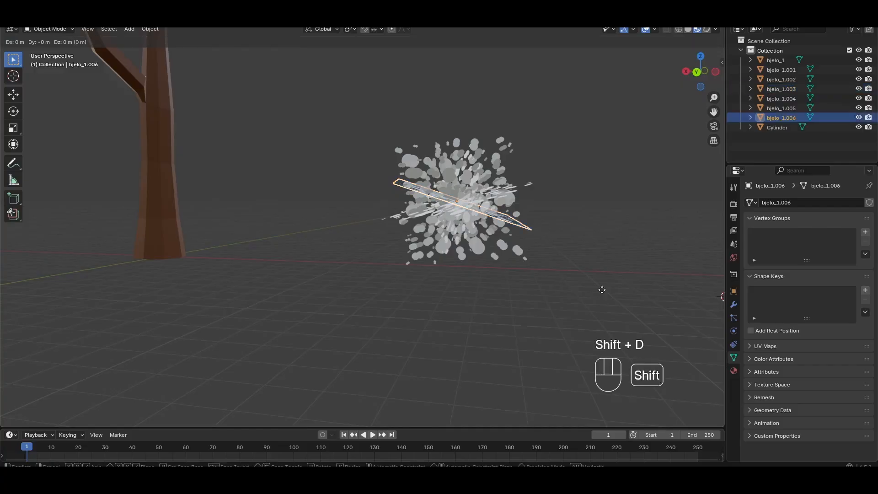
key(r)
click(569, 175)
- Duplicate a slanted leaf plane in the cluster and rotate the copy about -104° around the view axis
middle_drag(569, 175, 449, 268)
scroll(430, 256, down, 2)
click(350, 249)
middle_drag(399, 234, 392, 230)
key(shift+d)
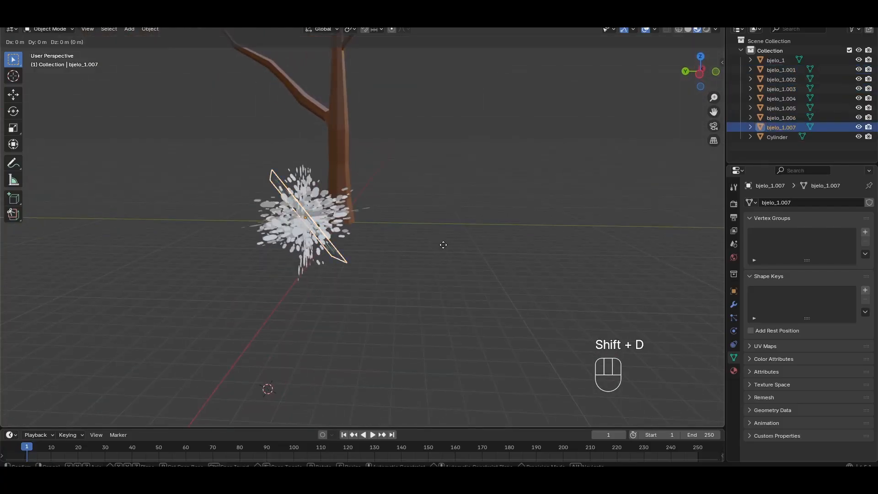
key(r)
click(298, 55)
- Turn on the Face Orientation overlay in the viewport
middle_drag(480, 228, 557, 243)
scroll(545, 251, down, 2)
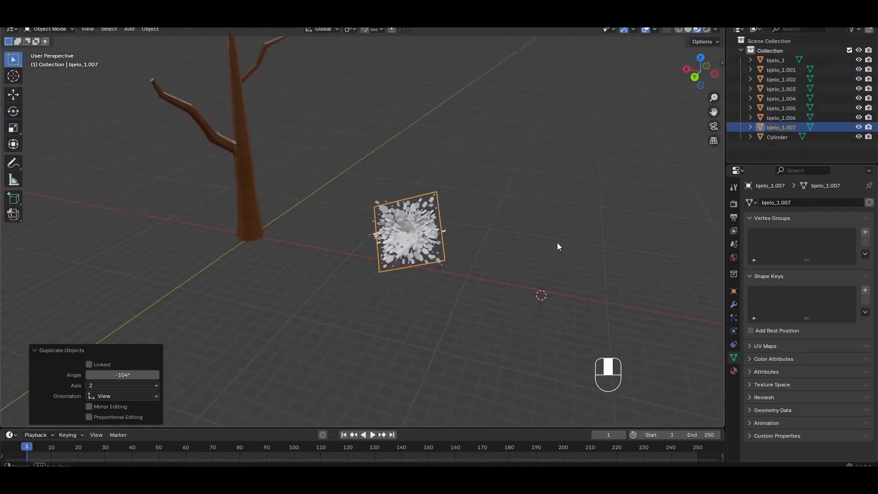
click(654, 29)
click(588, 210)
middle_drag(547, 171, 549, 195)
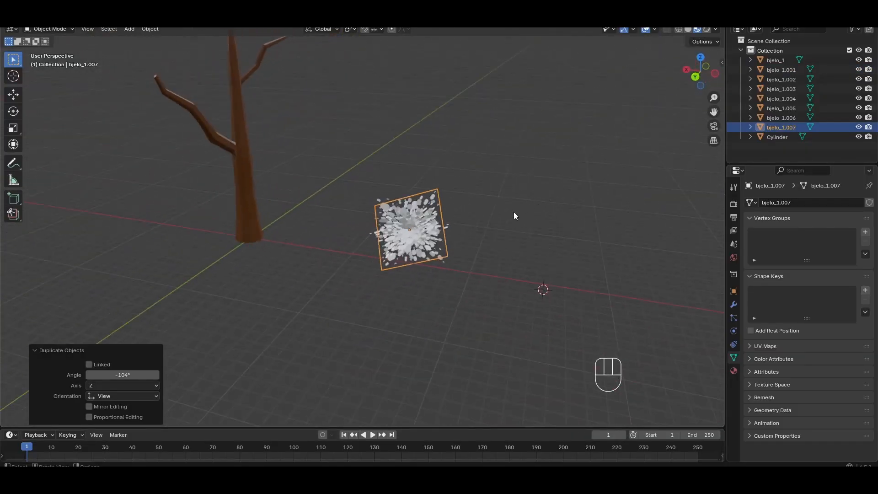
click(651, 31)
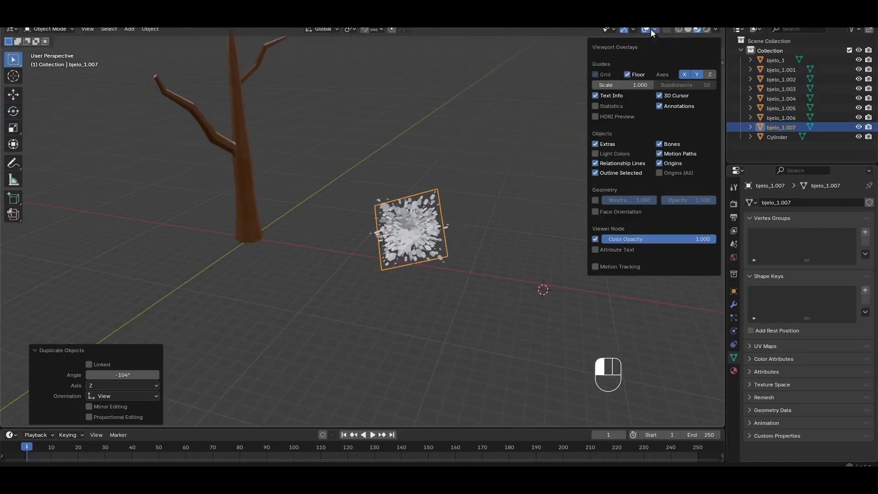
click(596, 211)
- Rotate leaf plane bjelo_1.005 about -164° to turn its front face outward
middle_drag(526, 226, 434, 216)
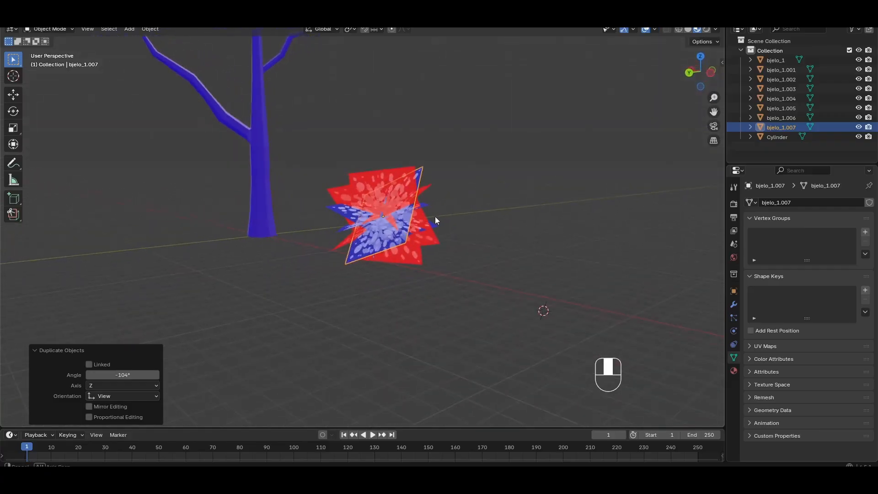
scroll(393, 185, up, 3)
middle_drag(393, 185, 503, 227)
middle_drag(551, 156, 332, 207)
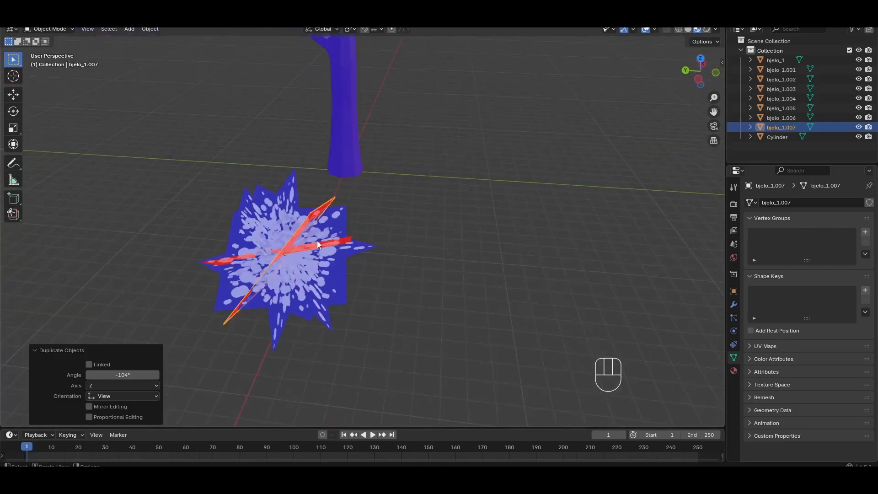
middle_drag(316, 241, 586, 264)
click(375, 312)
key(r)
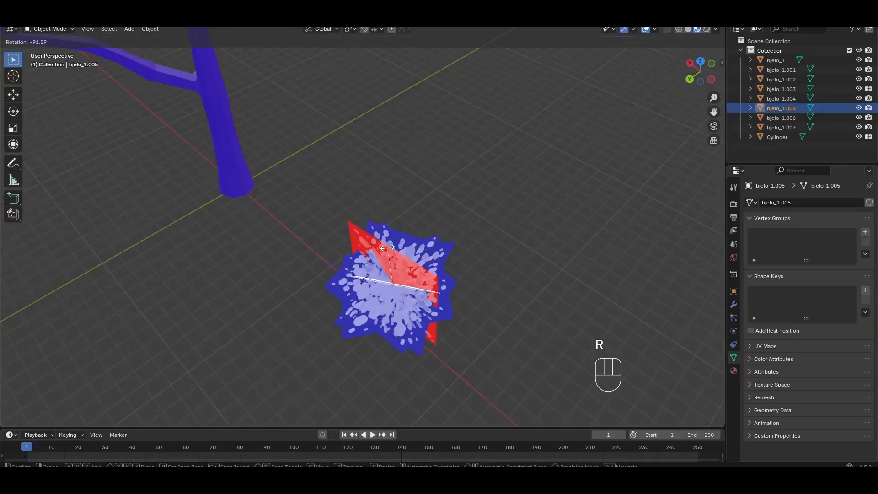
click(425, 270)
- Rotate leaf plane bjelo_1.005 again around the view axis from above
middle_drag(533, 254, 339, 280)
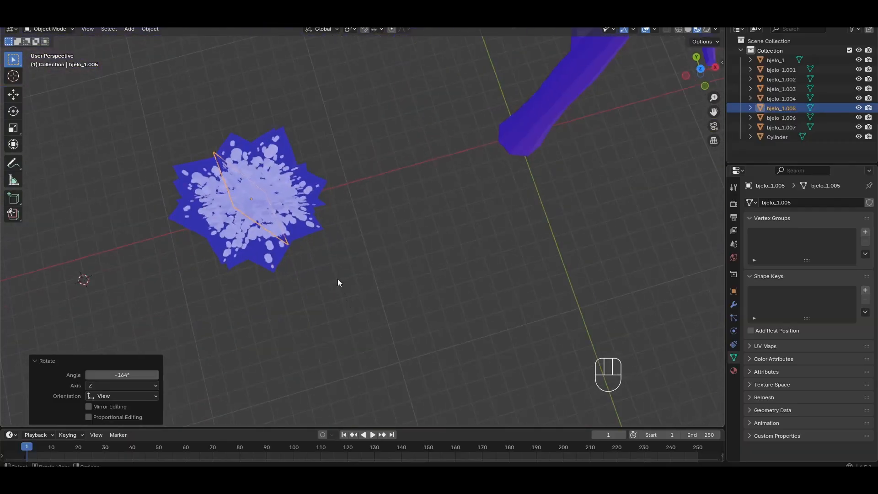
key(r)
click(366, 133)
- Rotate the original leaf plane bjelo_1 about -20° around the view axis
middle_drag(367, 133, 306, 220)
click(294, 224)
middle_drag(472, 257, 477, 259)
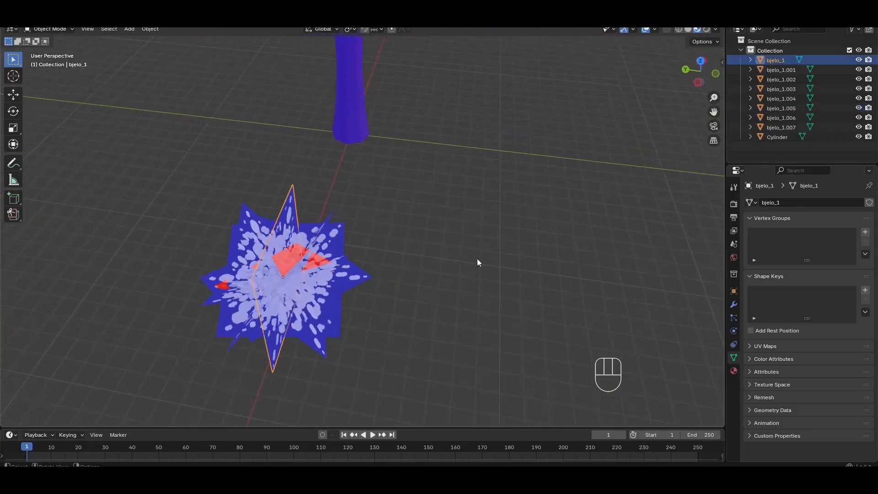
key(r)
click(517, 161)
- Rotate the original leaf plane a further -19° or so from a lower view
middle_drag(473, 205, 421, 211)
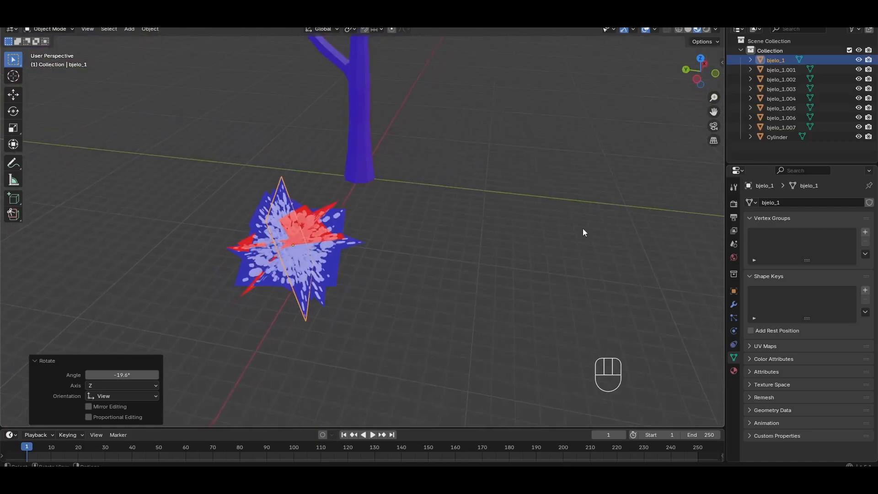
key(r)
click(499, 182)
- Turn off the Face Orientation overlay in the viewport
middle_drag(500, 182, 589, 103)
middle_drag(576, 192, 527, 133)
click(654, 29)
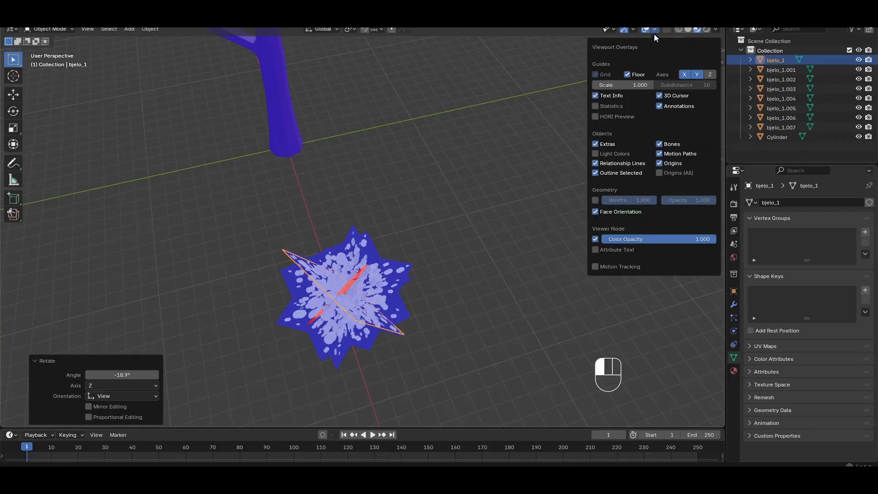
click(597, 211)
- Select all eight leaf planes of the cluster together, leaving out the tree trunk
scroll(407, 243, down, 1)
middle_drag(408, 242, 405, 229)
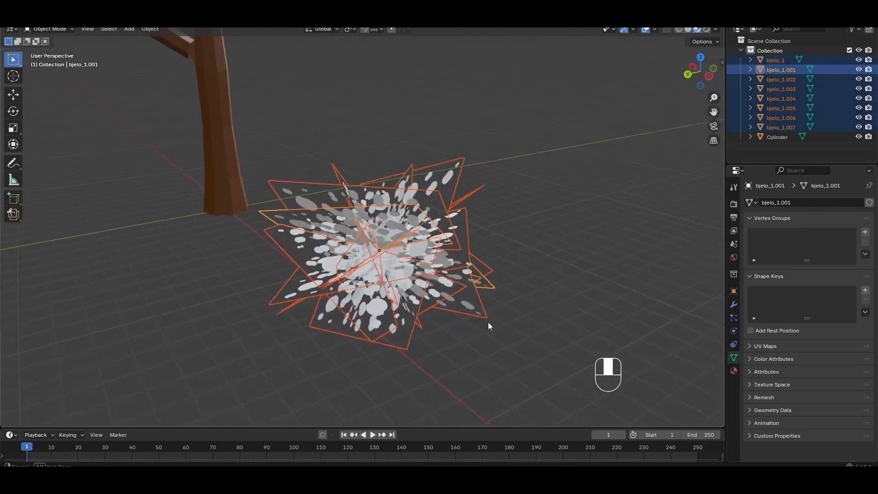
middle_drag(489, 323, 489, 323)
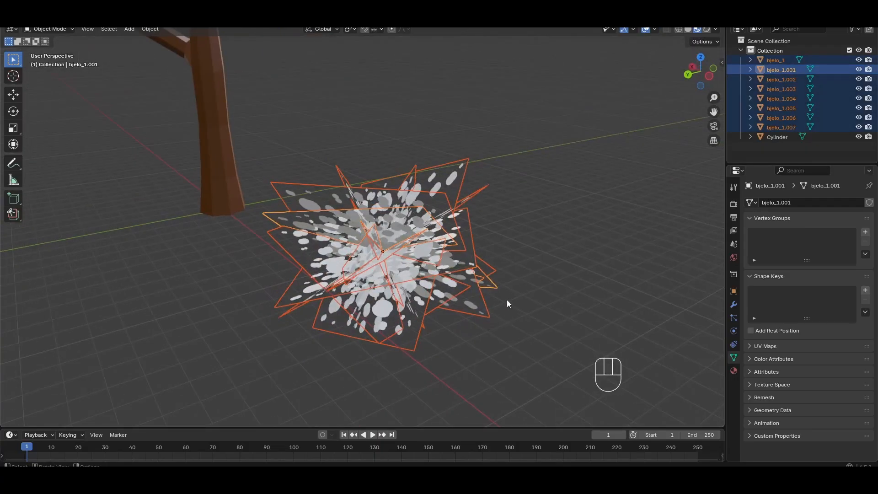
- Join the eight selected leaf planes into a single cluster object
middle_drag(493, 289, 344, 169)
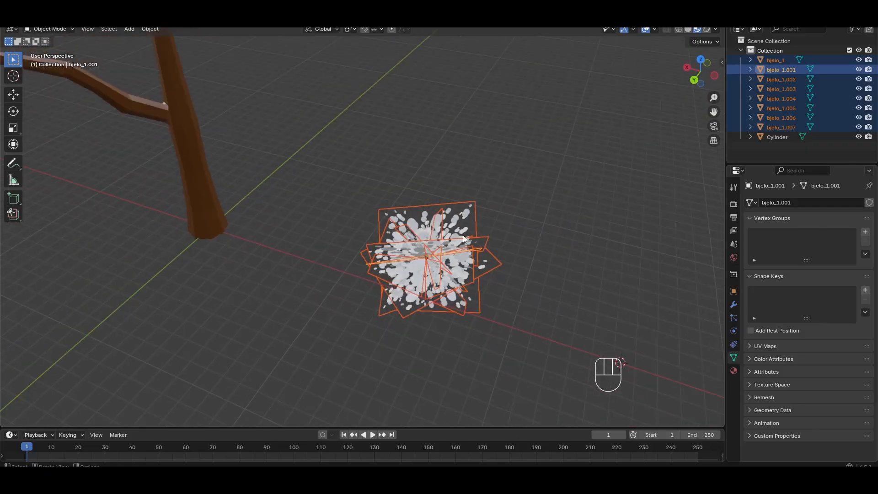
key(ctrl)
key(ctrl+j)
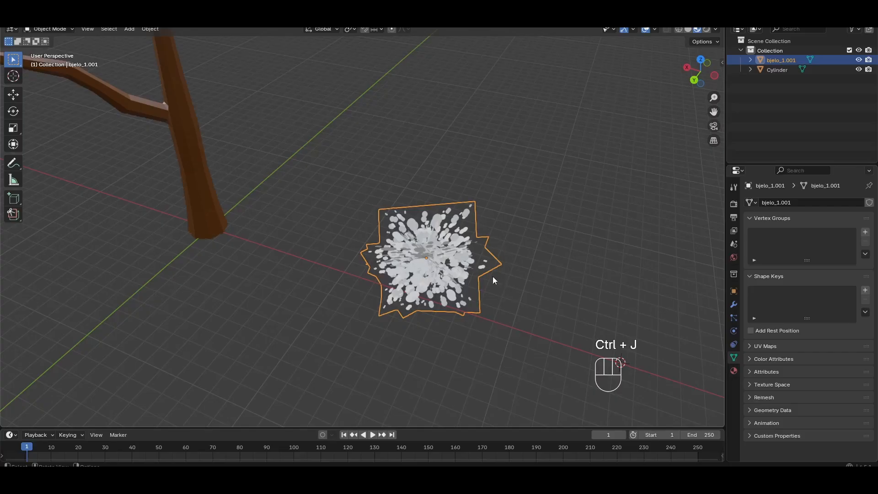
- Duplicate the joined leaf cluster and place the copy on the trunk, moved about 16.4 m X, -1 m Y and 5.4 m Z
middle_drag(463, 278, 481, 257)
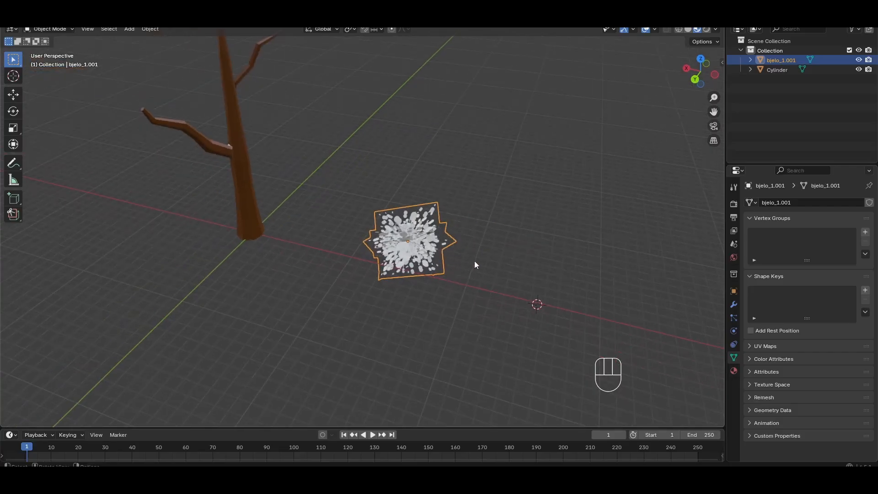
middle_drag(451, 251, 508, 244)
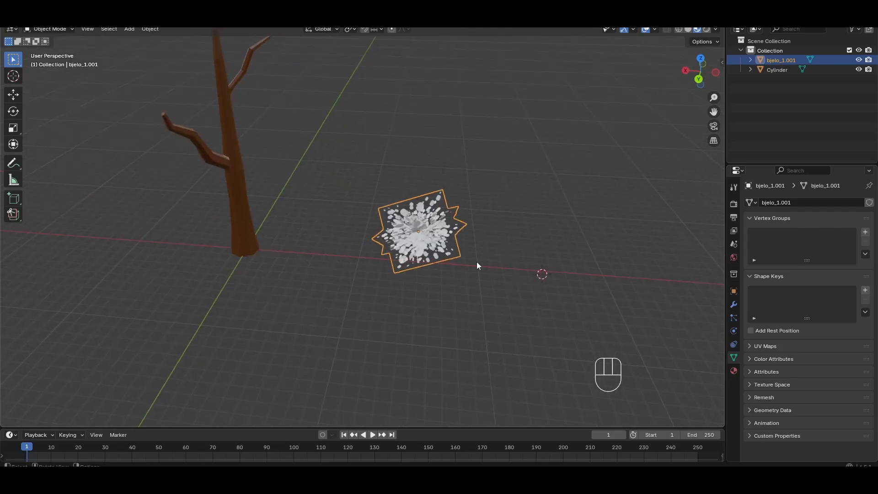
key(shift+d)
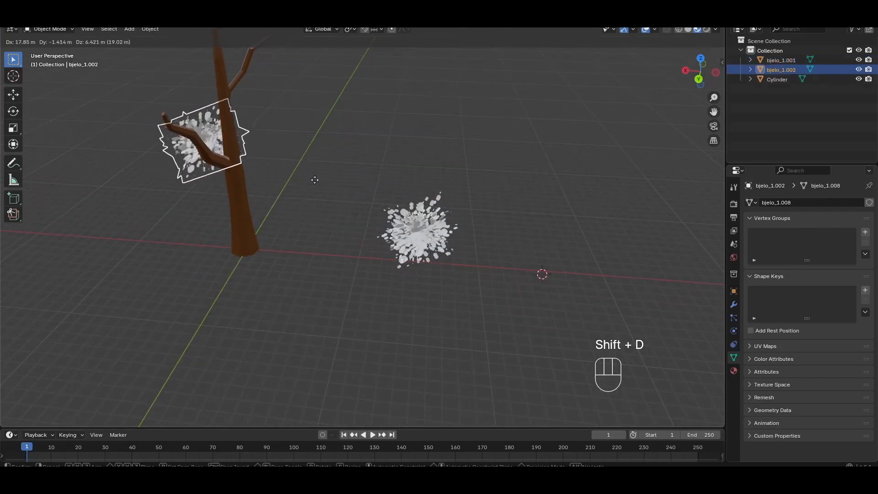
click(327, 188)
middle_drag(301, 229, 258, 223)
shift+middle_drag(384, 214, 448, 271)
scroll(426, 213, up, 3)
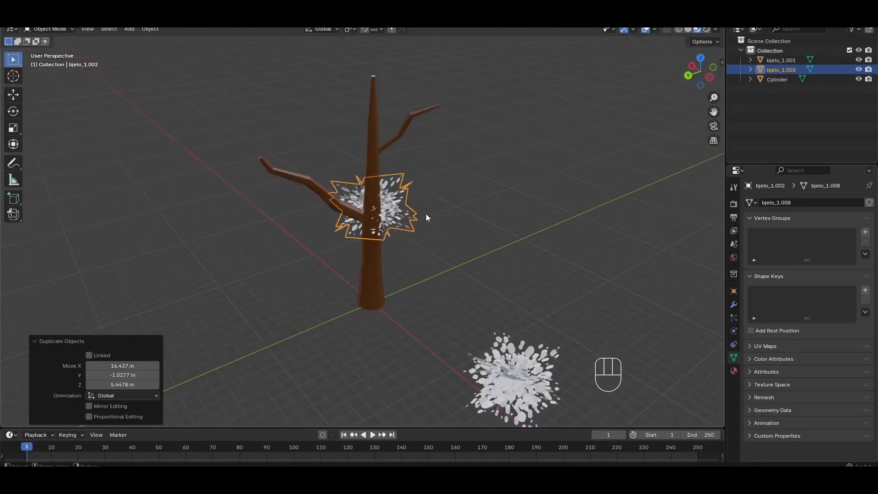
- Move the copied cluster about -0.5 m X, 3.6 m Y and 1 m Z, and adjust its fit around the long lower branch's base
middle_drag(426, 213, 356, 211)
key(g)
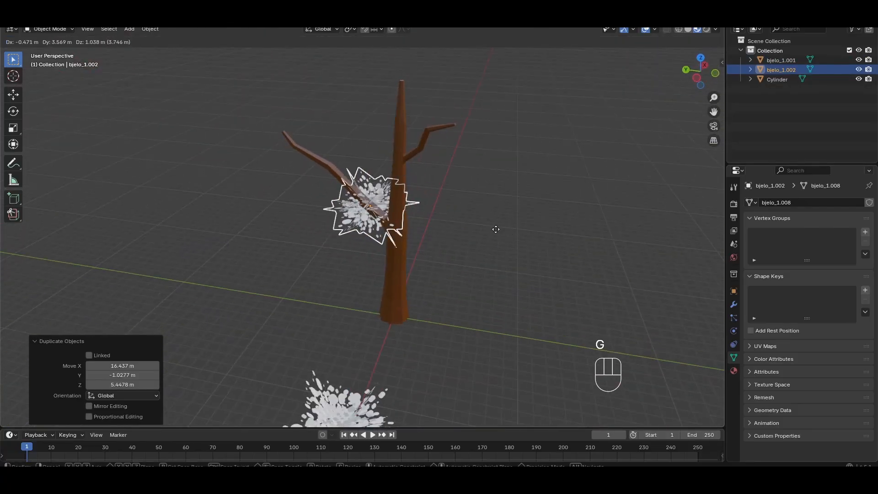
click(494, 224)
middle_drag(494, 224, 436, 229)
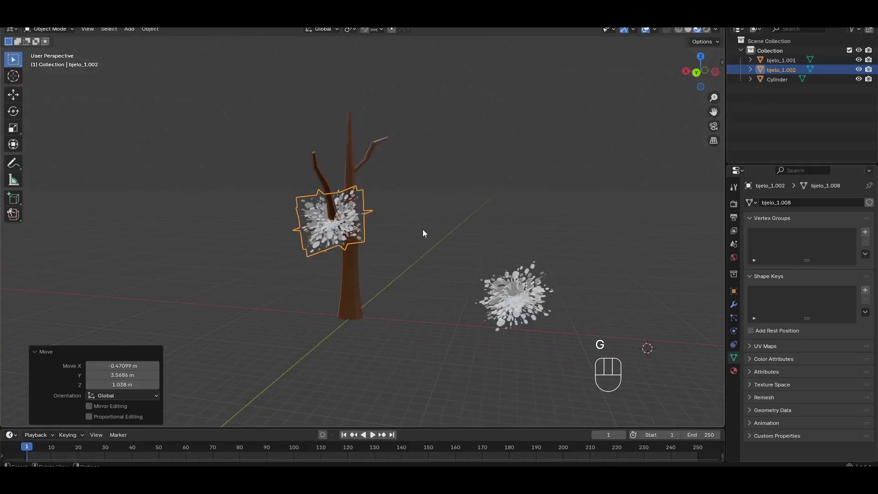
key(g)
click(432, 240)
- Duplicate the original ground cluster and place the copy above the first one, about 13.5 m X, 2.8 m Y and 12.7 m Z away
click(516, 296)
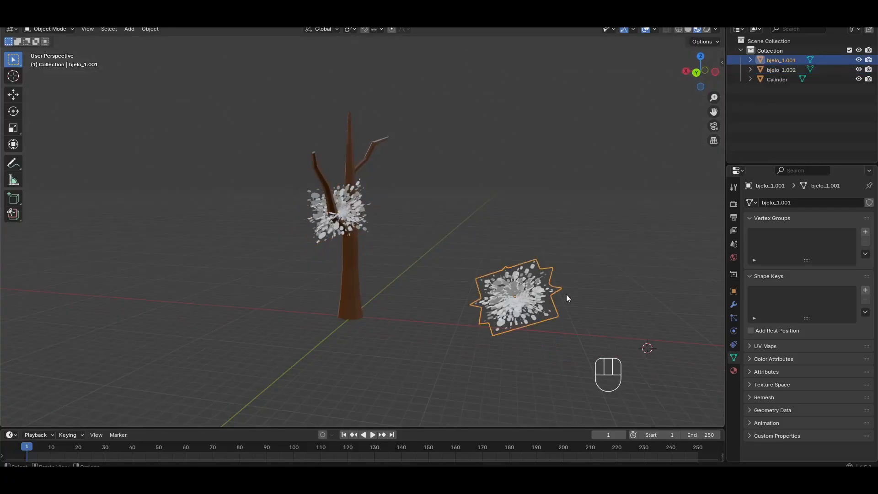
key(shift+d)
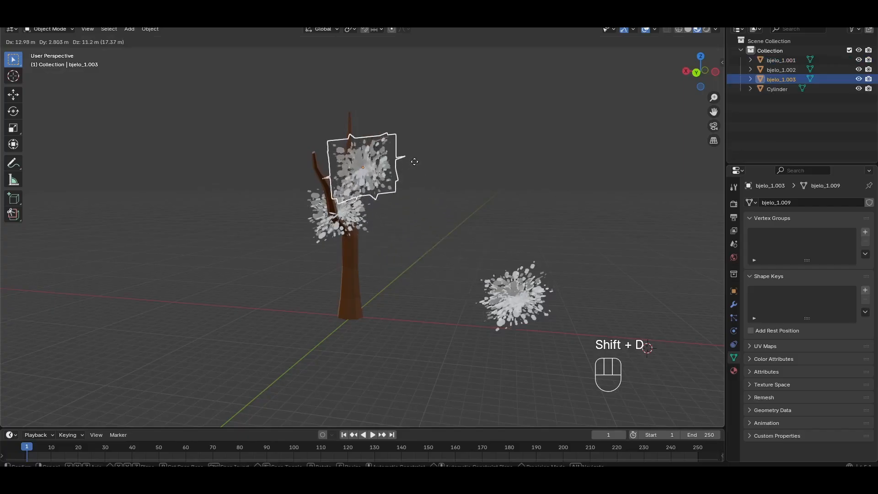
click(409, 148)
middle_drag(409, 148, 284, 208)
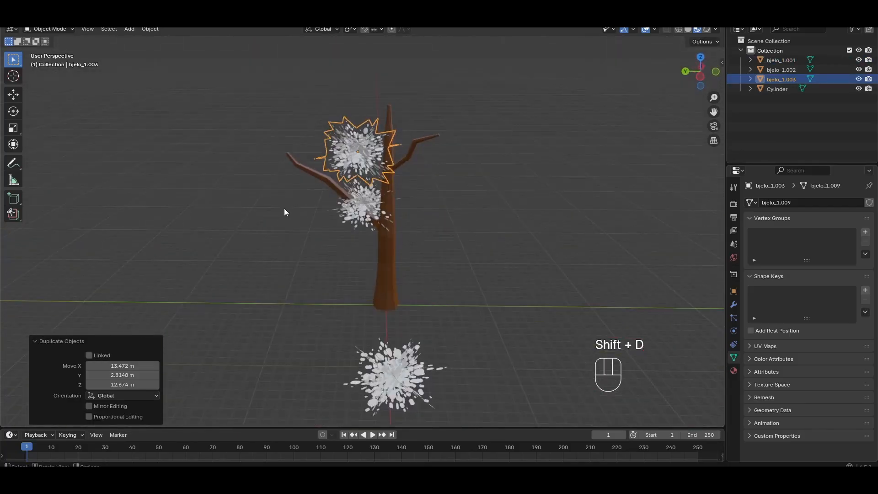
- Move the second cluster copy onto the middle of the long lower branch, checking it from two angles
scroll(283, 208, up, 2)
key(g)
click(478, 241)
middle_drag(478, 240, 537, 239)
key(g)
click(469, 259)
middle_drag(393, 274, 315, 289)
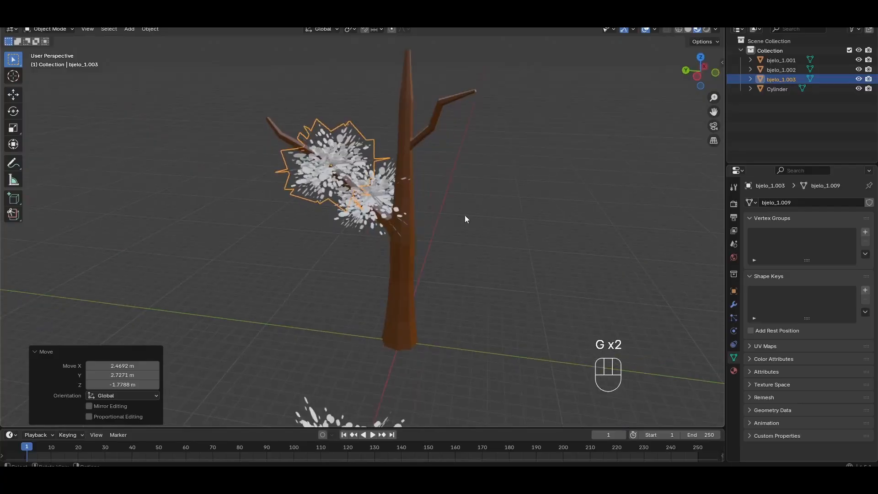
- Duplicate the mid-branch cluster toward the branch tip, about 3 m along Y and 2 m up in Z
key(shift+d)
click(429, 194)
scroll(427, 201, down, 3)
- Duplicate the branch-tip cluster onto the trunk beside the lower branch's base and shift the copy about -1 m X and 0.3 m Z
key(shift+d)
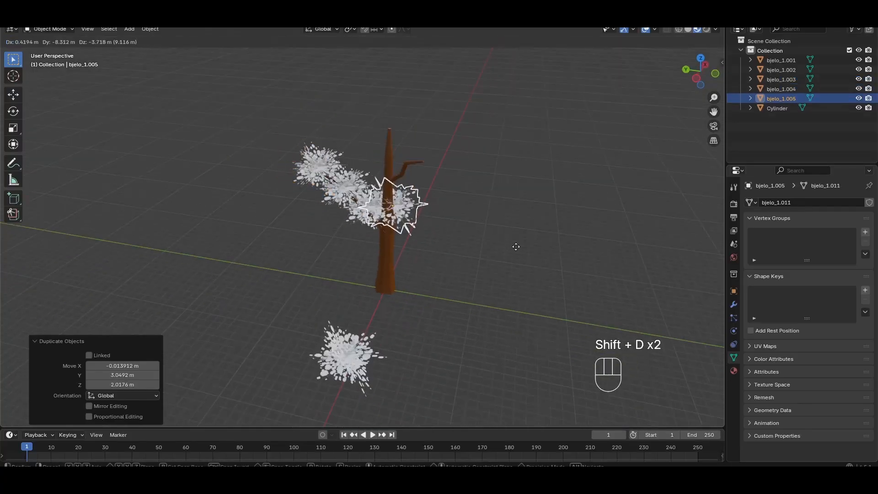
click(515, 247)
middle_drag(515, 247, 445, 240)
key(g)
click(550, 249)
middle_drag(551, 249, 512, 231)
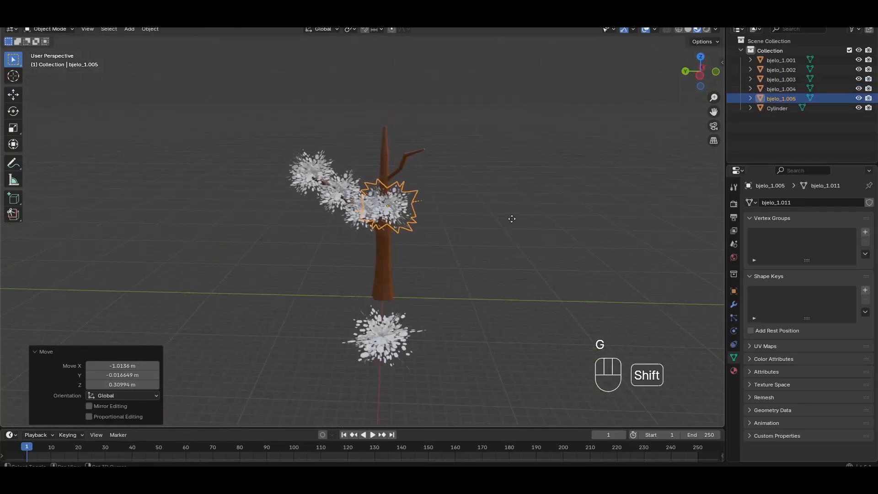
- Duplicate the trunk cluster higher up the trunk, about 0.8 m X, 0.4 m Y and 3.2 m Z away
key(shift+d)
click(463, 194)
middle_drag(463, 195, 501, 202)
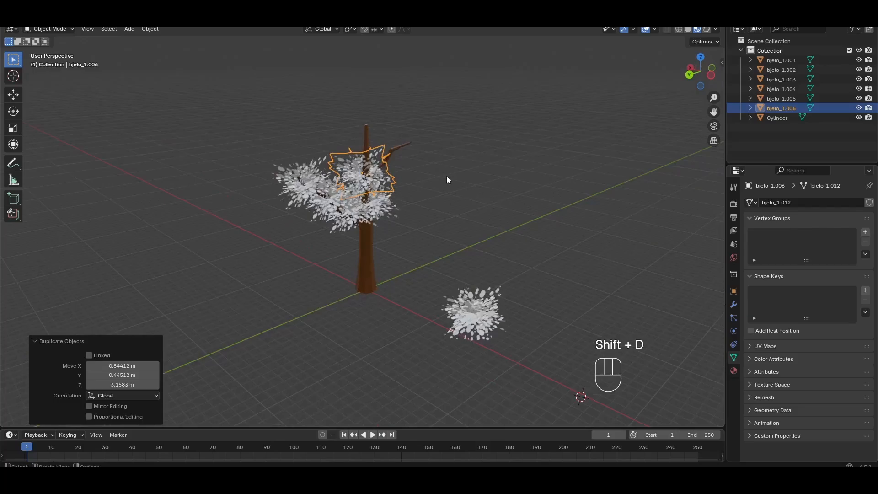
- Duplicate the newest trunk cluster farther up the trunk and adjust the copy's position, with a last shift of about -1 m X and -0.6 m Y
middle_drag(446, 175, 397, 185)
key(shift+d)
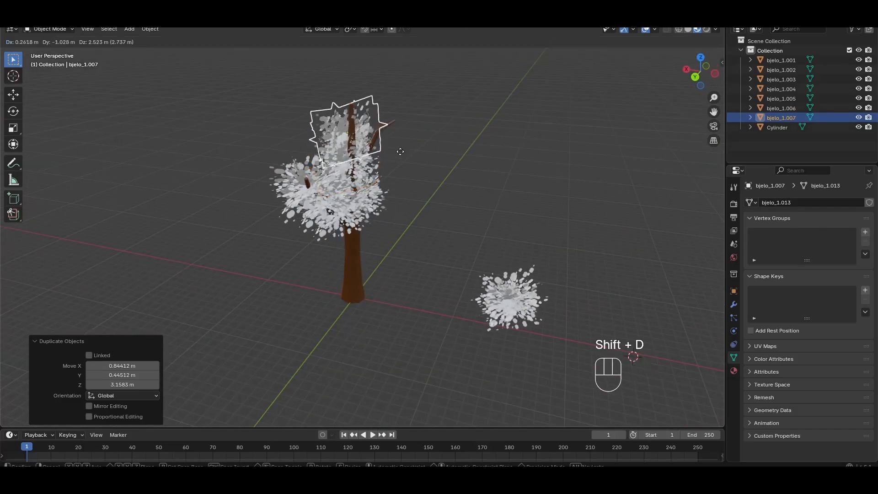
click(400, 150)
middle_drag(400, 150, 311, 190)
key(g)
click(507, 163)
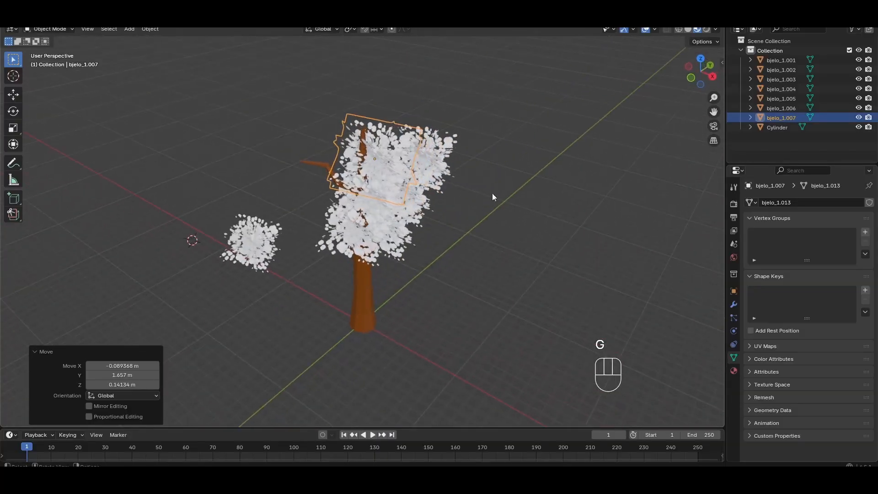
key(g)
click(495, 201)
- Duplicate the upper trunk cluster to the treetop and shift the copy about -0.4 m X and -0.65 m Y
middle_drag(495, 201, 465, 212)
key(shift+d)
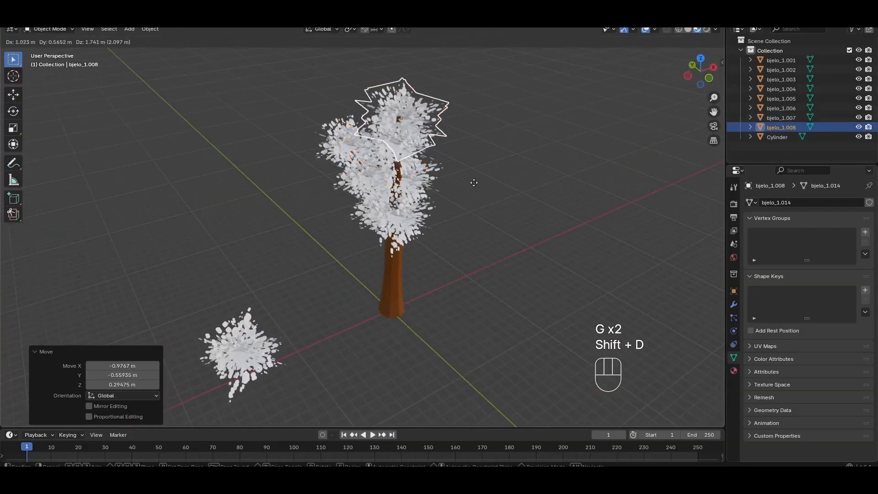
click(473, 182)
middle_drag(473, 182, 450, 167)
key(g)
click(484, 178)
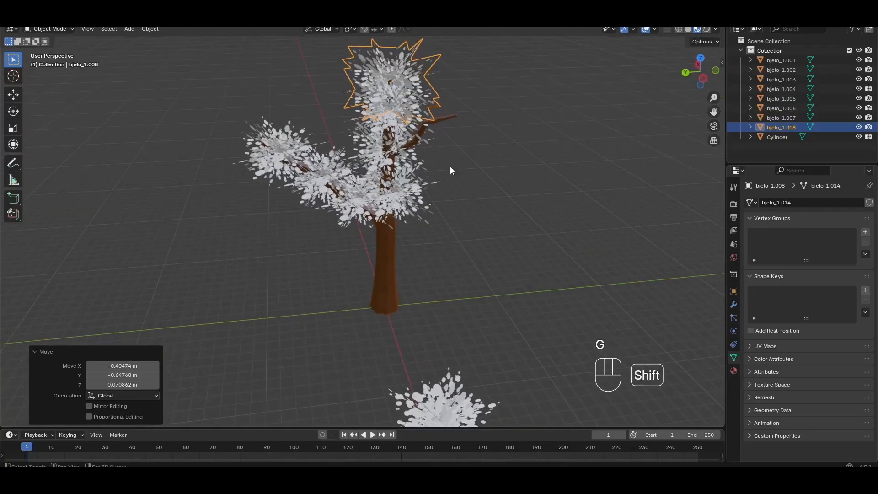
- Duplicate the treetop cluster onto the short upper branch and shift the copy about -0.5 m X, -0.4 m Y and 0.2 m Z
key(shift+d)
click(477, 227)
middle_drag(478, 232, 322, 219)
key(g)
click(608, 225)
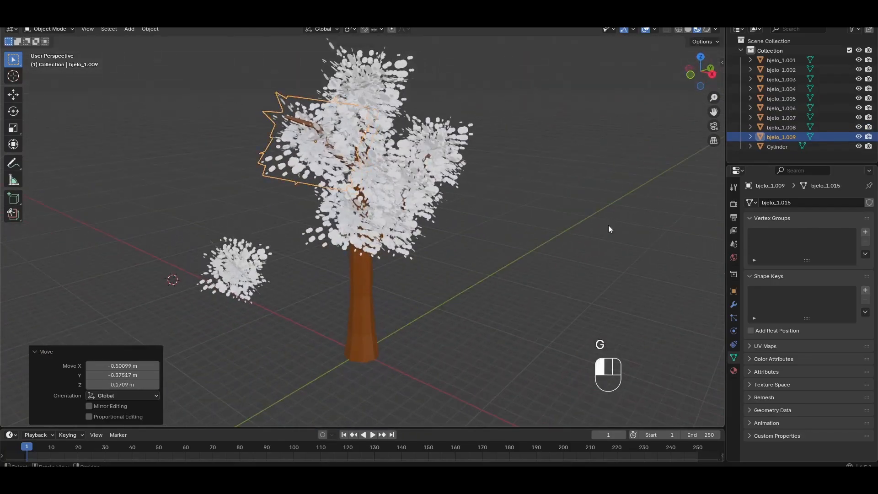
- Duplicate the upper-branch cluster close beside itself to fill out the short branch, and adjust the copy's position
middle_drag(608, 224, 539, 232)
key(shift+d)
click(502, 229)
middle_drag(430, 233, 341, 217)
scroll(517, 230, down, 2)
key(g)
click(533, 221)
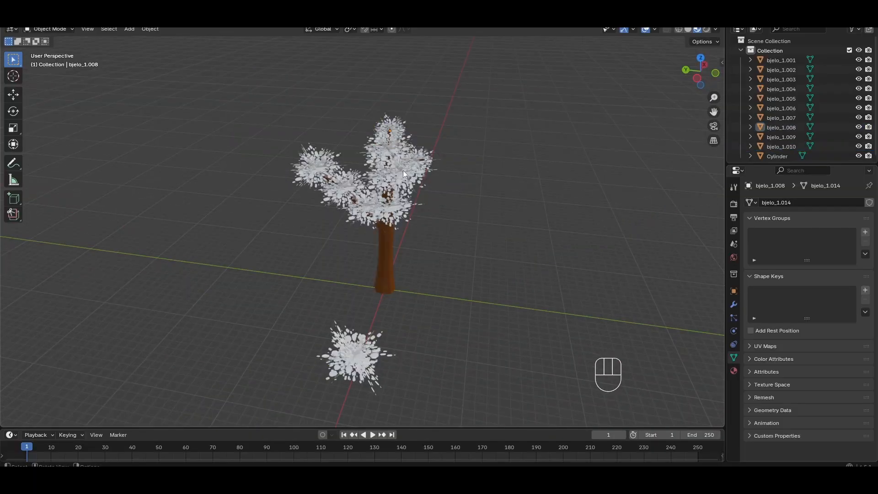
- Scale up the lowest trunk cluster, bjelo_1.005, by about 1.4
scroll(403, 171, up, 2)
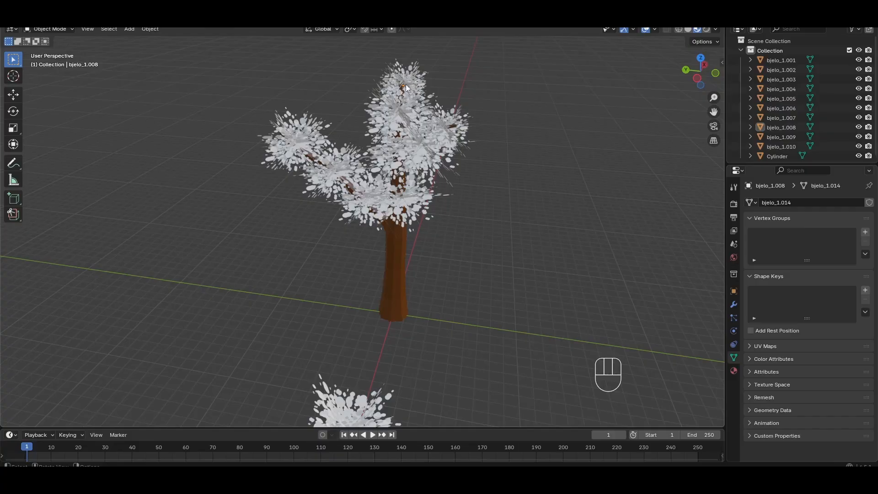
middle_drag(405, 84, 404, 180)
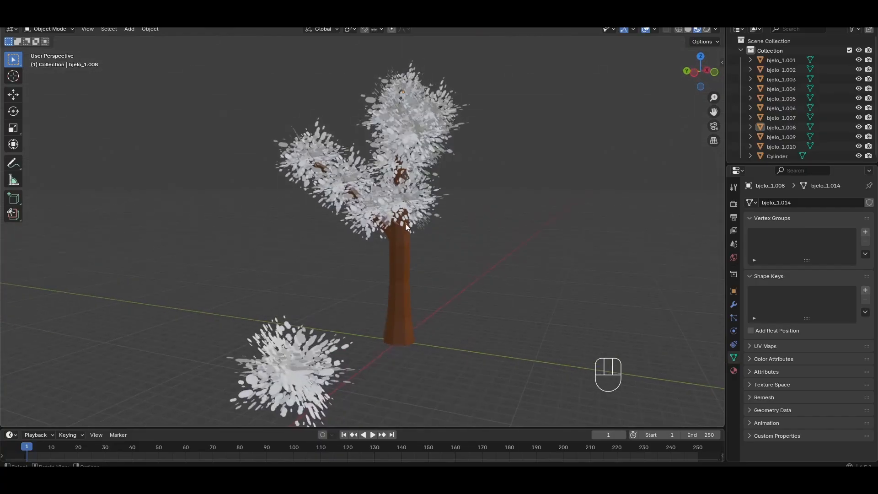
middle_drag(406, 270, 401, 234)
click(426, 213)
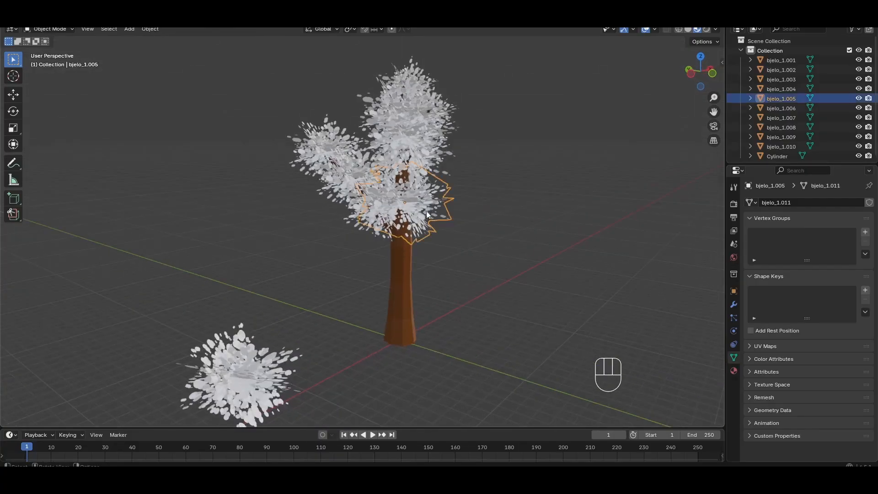
key(s)
click(460, 246)
- Duplicate the enlarged cluster about 3.4 m X, 0.5 m Y and 2.9 m Z away, and scale the copy to about 0.72
mouse_move(459, 246)
middle_down()
mouse_move(401, 254)
mouse_move(376, 232)
mouse_move(460, 243)
mouse_move(444, 237)
middle_up()
key(shift+d)
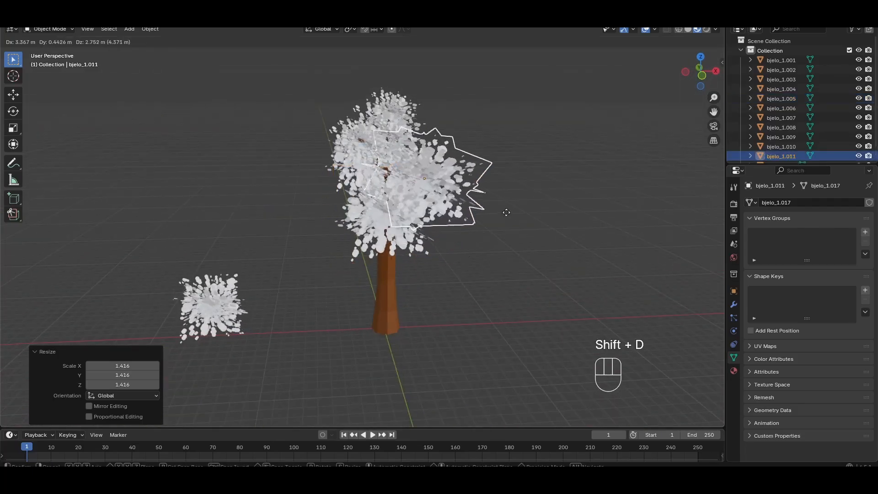
click(506, 211)
middle_drag(506, 211, 498, 267)
key(s)
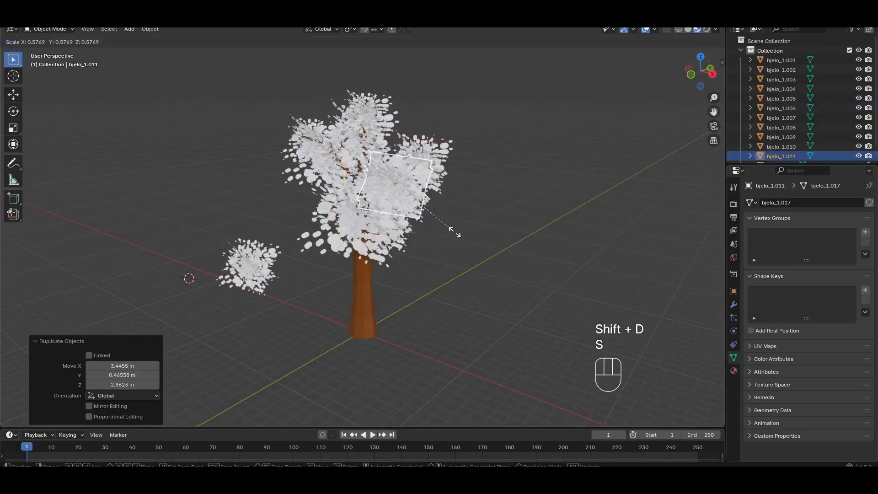
click(473, 237)
- Duplicate the reduced cluster to the trunk's opposite side, about -6 m X, 2.1 m Y and -0.6 m Z away, and scale the copy down
middle_drag(473, 238, 494, 237)
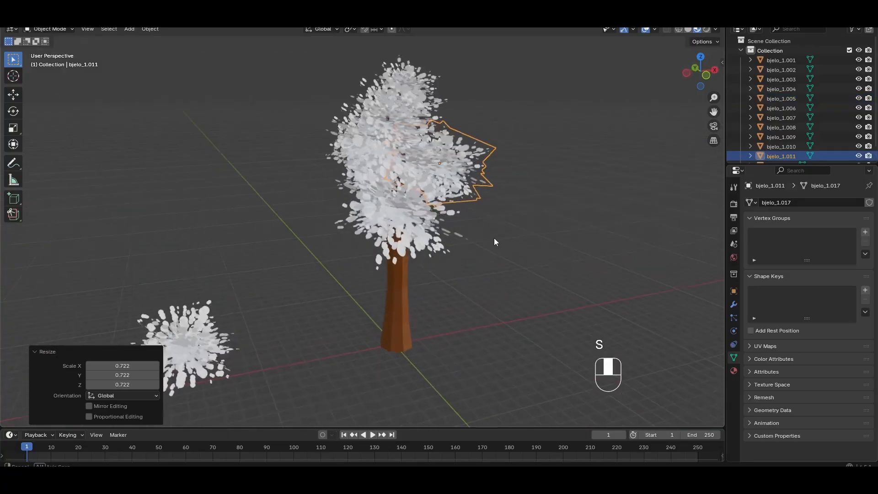
key(shift+d)
click(398, 254)
middle_drag(436, 256, 506, 251)
middle_drag(425, 232, 502, 267)
key(s)
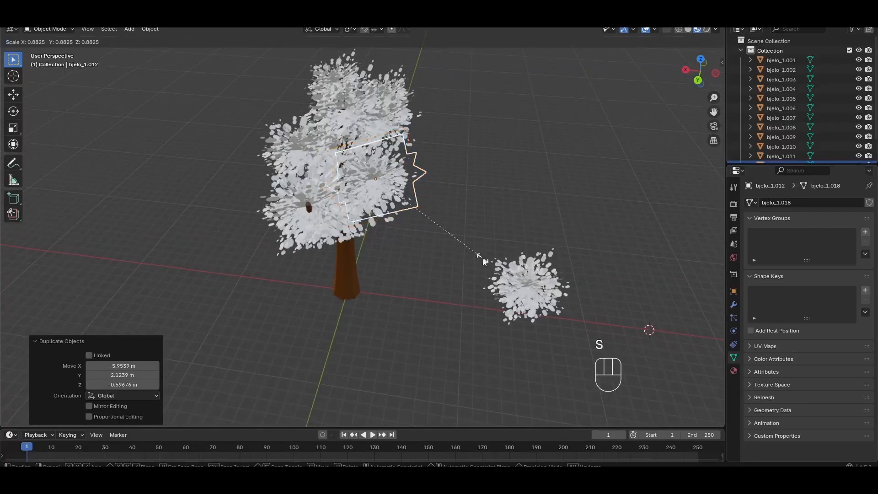
click(478, 255)
- Duplicate the cluster above the long lower branch, shift the copy about 0.3 m X, 2.6 m Y and 0.4 m Z, and adjust its size
key(shift+d)
click(421, 225)
middle_drag(422, 225, 332, 197)
key(g)
click(446, 205)
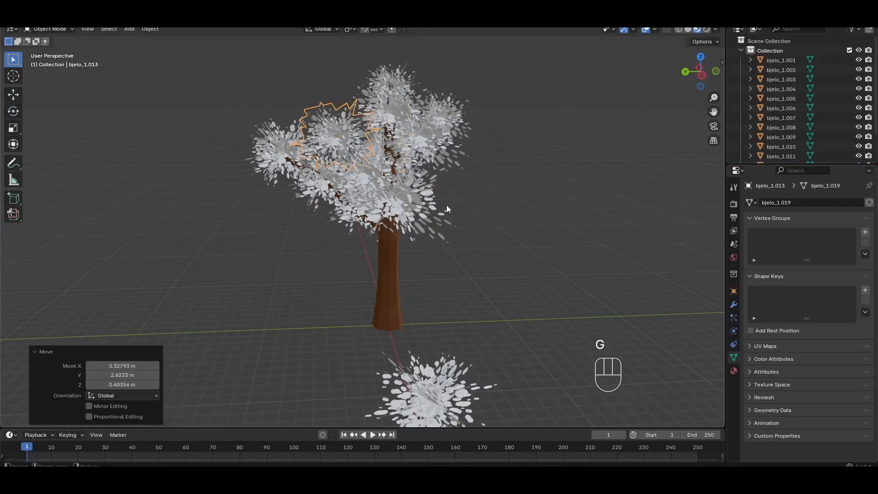
middle_drag(446, 205, 426, 176)
key(g)
key(s)
click(542, 247)
- Duplicate the cluster up beside the treetop, shift the copy about -0.5 m X, -0.3 m Y and 0.7 m Z, and scale it down slightly
scroll(480, 194, down, 1)
key(shift+d)
click(514, 186)
key(g)
click(593, 180)
key(s)
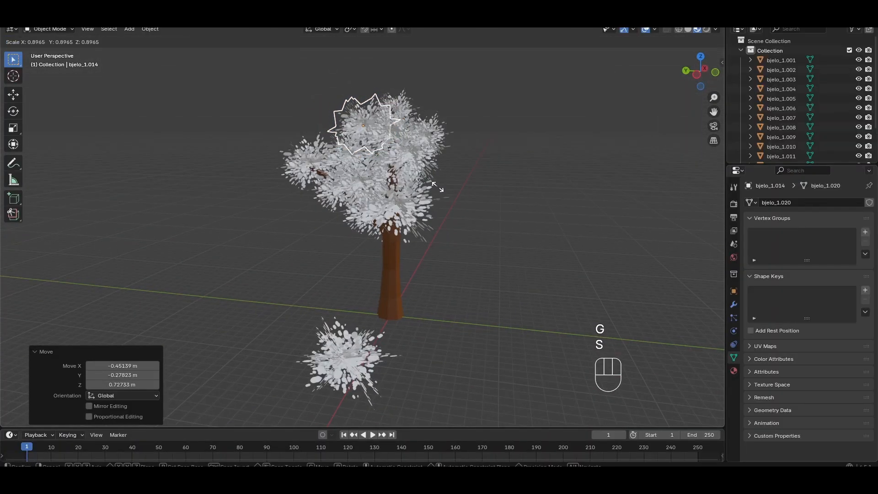
click(434, 183)
- Rotate the cluster bjelo_1.009 on the short upper branch about -7.4° around the view axis
scroll(445, 210, up, 2)
middle_drag(445, 210, 508, 234)
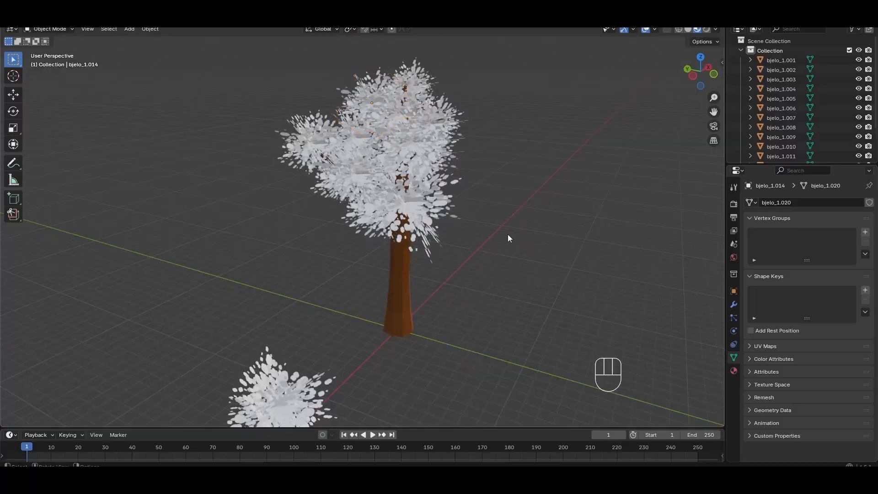
middle_drag(437, 231, 501, 240)
click(421, 226)
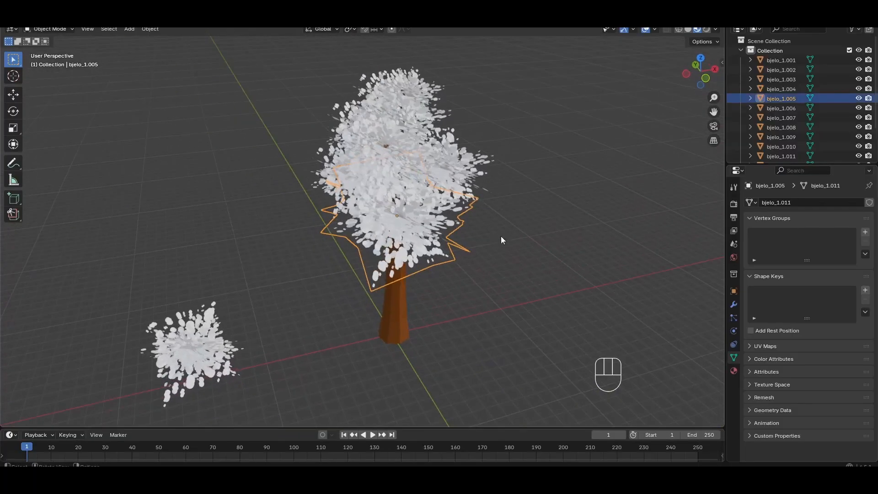
click(353, 160)
key(r)
click(585, 151)
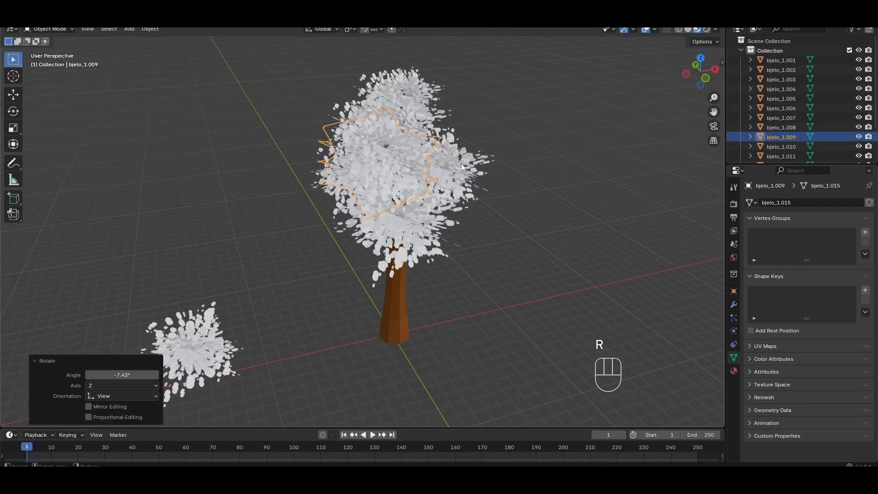
- Rotate the side cluster bjelo_1.011 about 14.8° around the view axis
click(461, 164)
middle_drag(547, 192, 533, 186)
key(r)
click(539, 218)
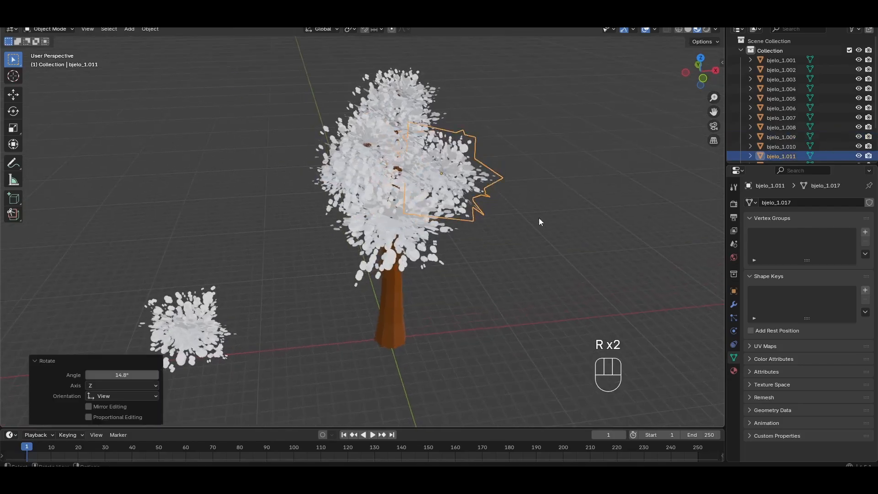
- Rotate the upper crown cluster bjelo_1.007 freely around the view axis
middle_drag(539, 222, 544, 178)
click(369, 119)
key(r)
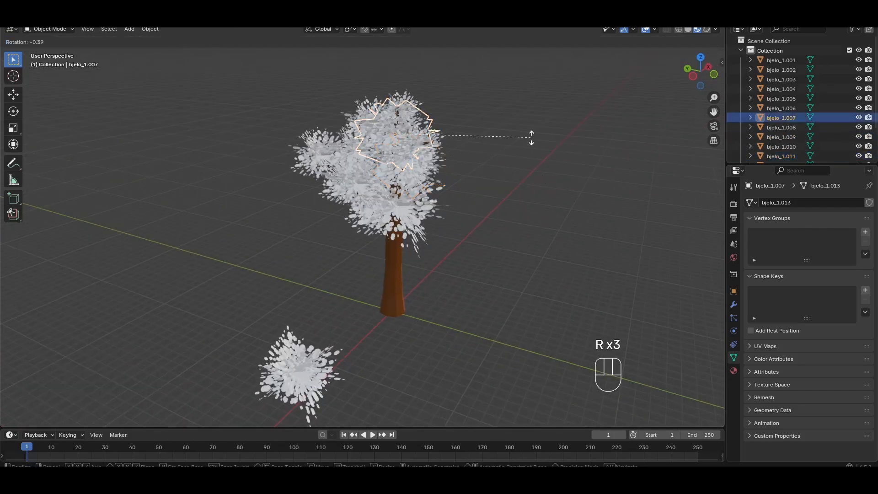
click(524, 135)
- Rotate the side cluster bjelo_1.004 freely around the view axis
middle_drag(525, 136, 548, 157)
click(293, 168)
middle_drag(293, 168, 475, 180)
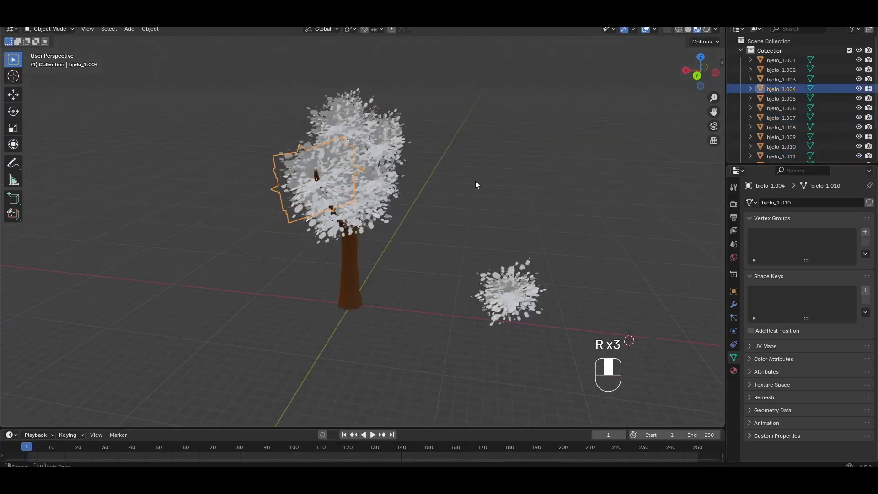
key(r)
click(419, 182)
- Duplicate the cluster bjelo_1.004 and move the copy into place within the crown
middle_drag(419, 182, 322, 178)
key(shift+d)
click(336, 188)
key(g)
click(476, 183)
- Duplicate another crown cluster and reposition the copy to fill out the foliage
click(341, 170)
key(shift+d)
click(569, 172)
key(g)
click(416, 196)
key(g)
click(333, 191)
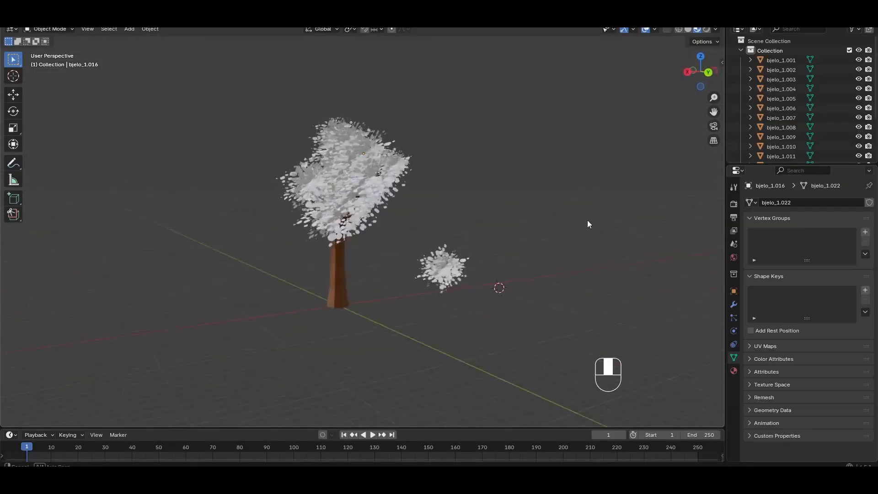
- Select the trunk with all its leaf clusters and show the scene statistics to check the tree's geometry counts
middle_drag(587, 220, 408, 254)
scroll(436, 213, up, 5)
scroll(407, 254, down, 2)
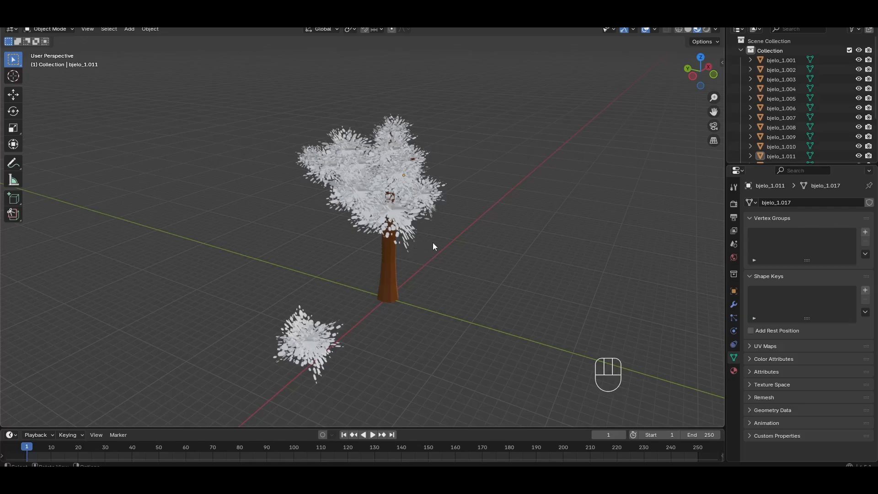
middle_drag(573, 137, 367, 146)
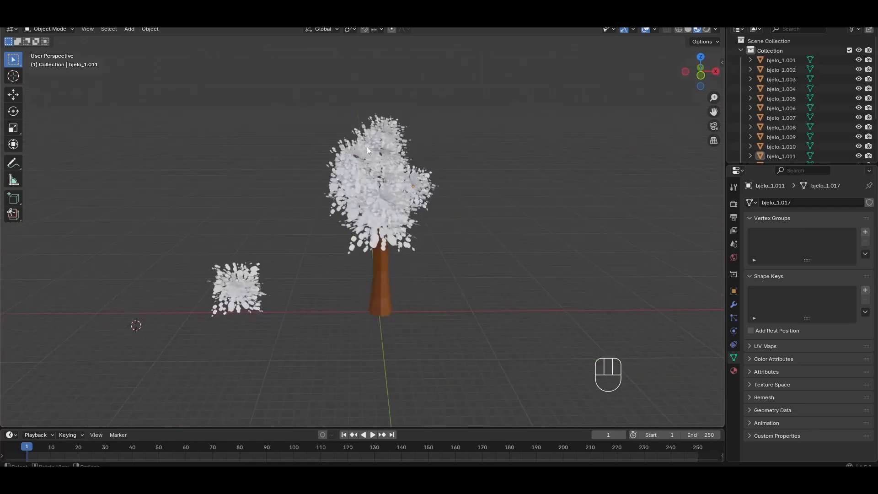
drag(328, 102, 469, 330)
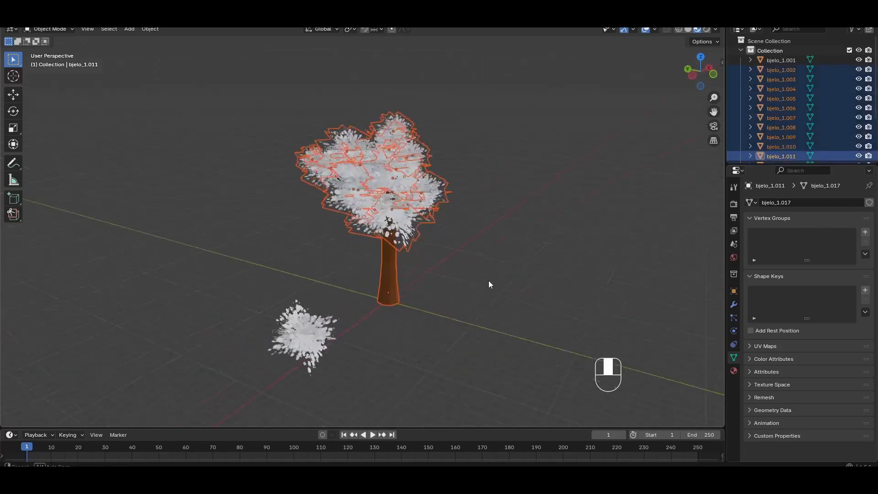
middle_drag(488, 281, 561, 281)
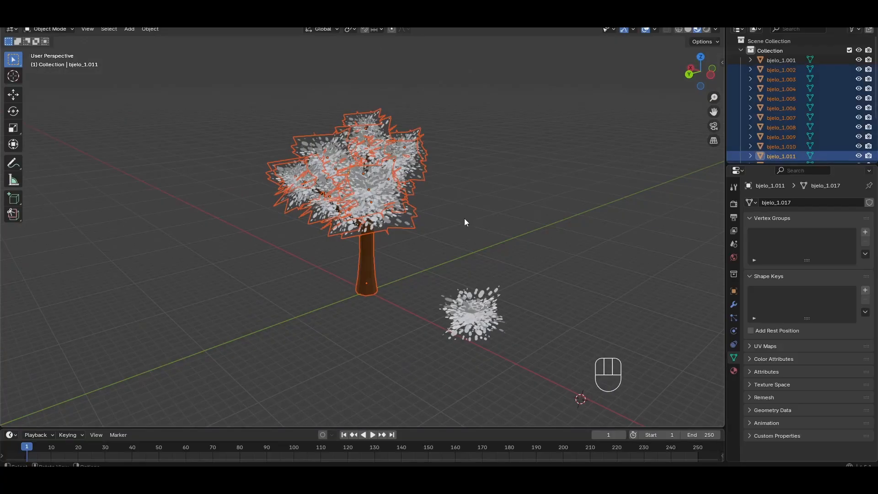
click(651, 28)
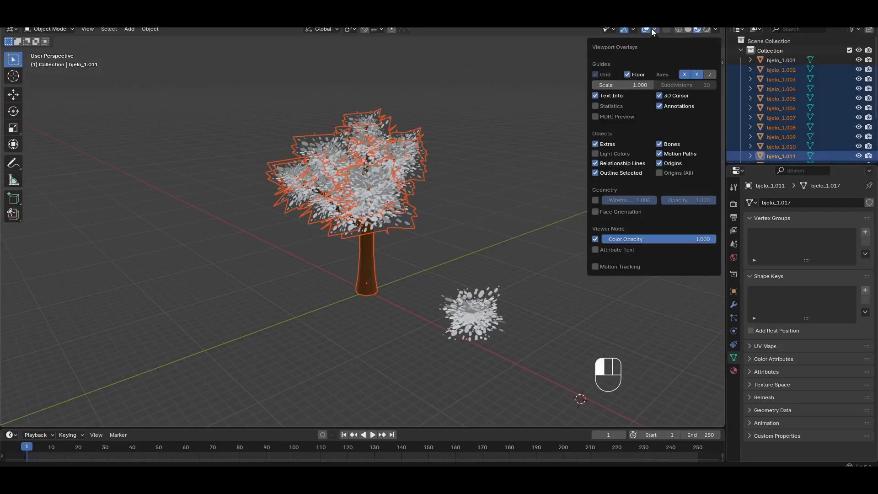
click(613, 106)
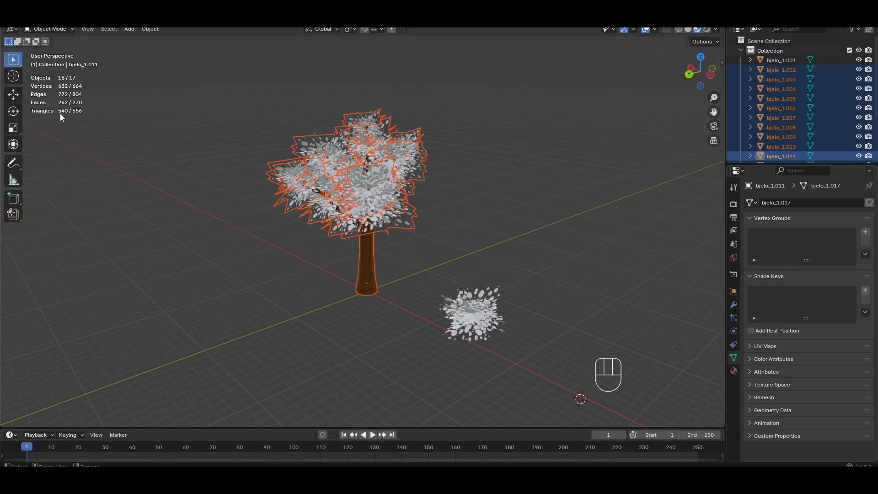
- Deselect the tree, examine its foliage from all sides and turn the scene statistics off
middle_drag(347, 199, 303, 227)
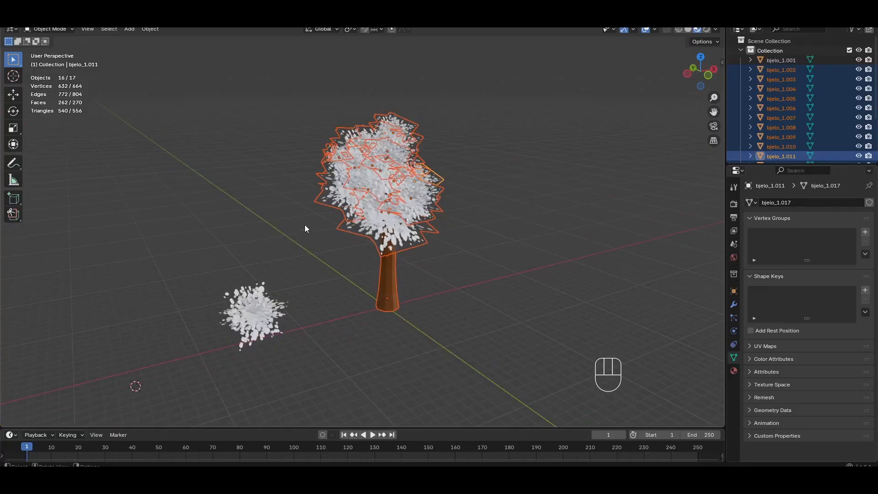
middle_drag(425, 227, 334, 224)
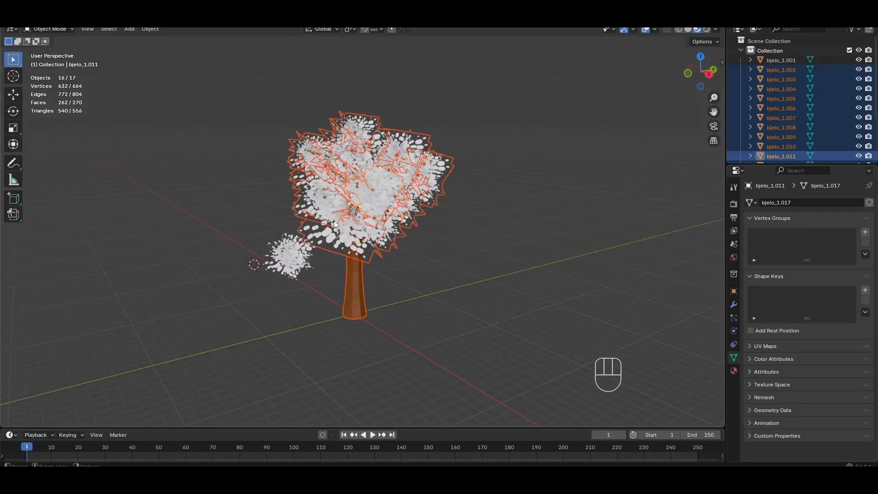
click(472, 249)
middle_drag(421, 255, 566, 269)
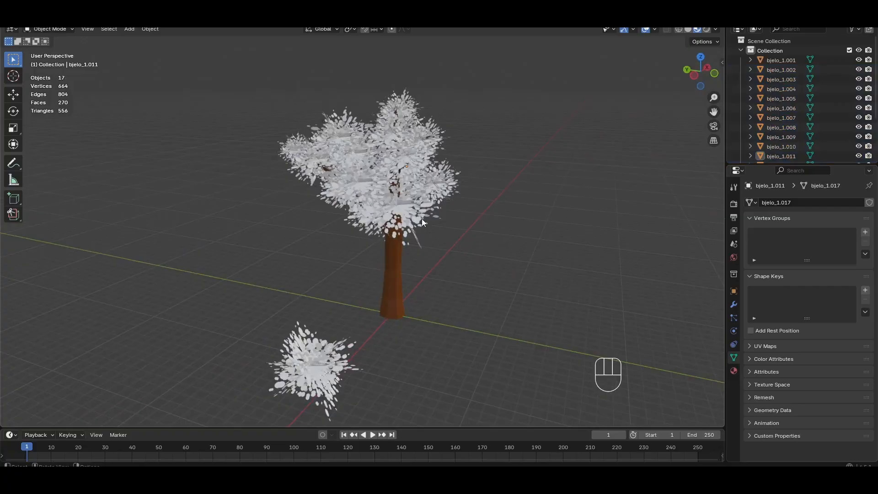
middle_drag(523, 212, 360, 234)
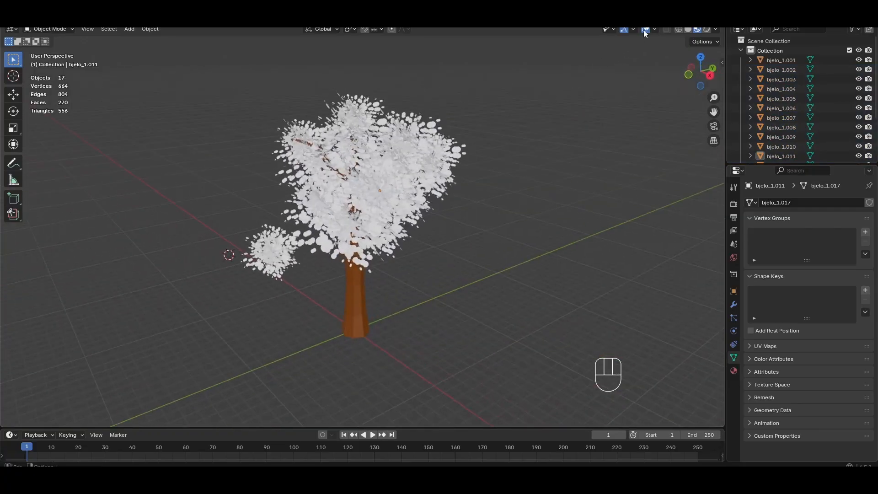
scroll(369, 188, down, 2)
middle_drag(369, 188, 489, 188)
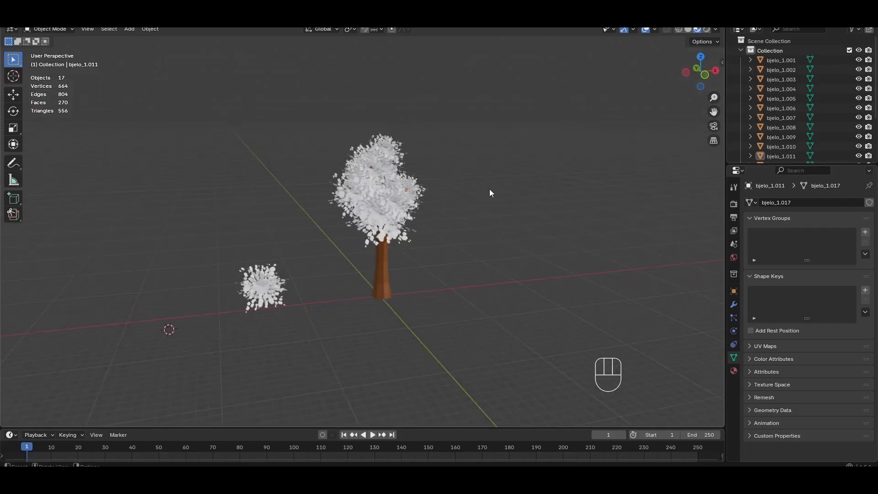
scroll(416, 203, up, 2)
middle_drag(416, 203, 339, 226)
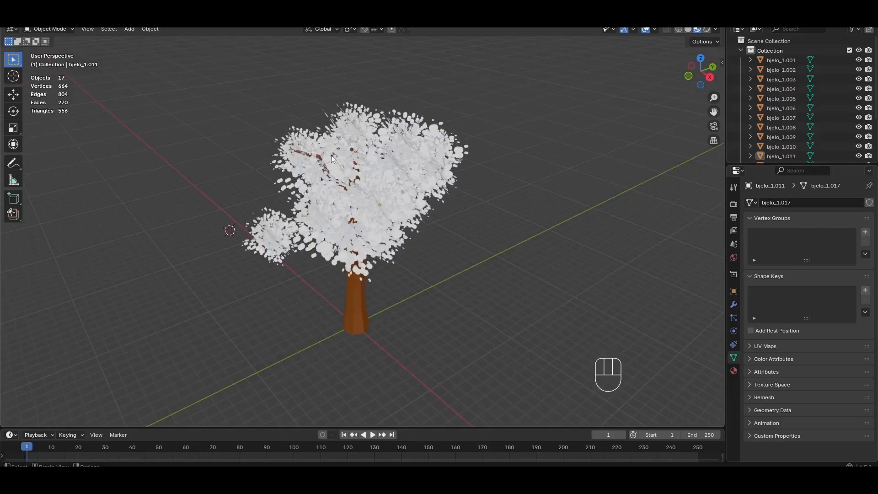
click(654, 28)
middle_drag(391, 191, 417, 190)
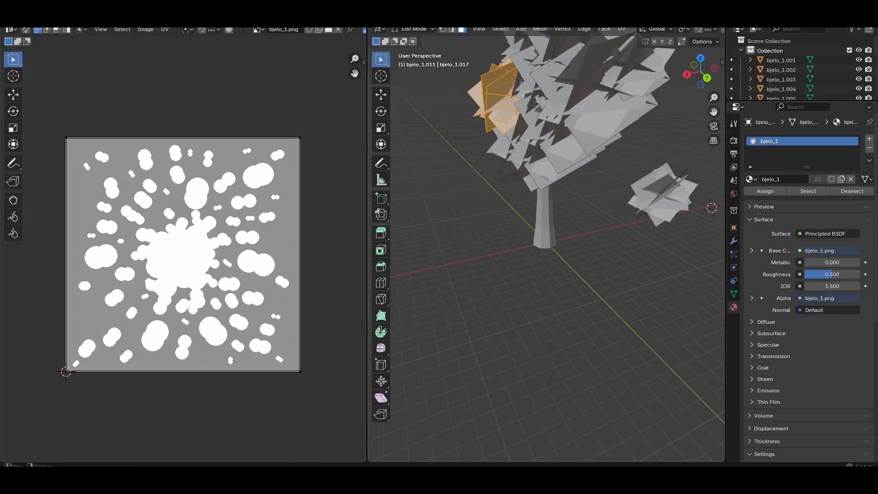
- In the UV Editing workspace, widen the 3D viewport and switch mesh editing to the trunk with its whole mesh selected
scroll(457, 181, down, 5)
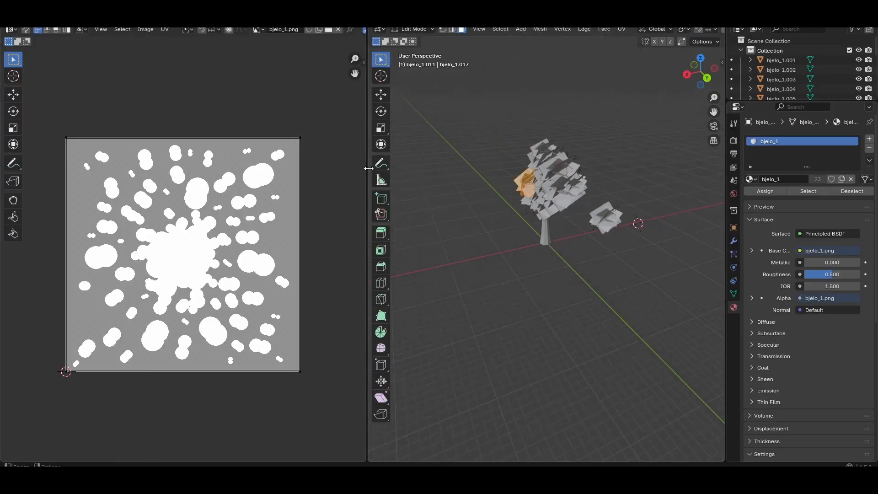
drag(368, 169, 309, 169)
scroll(495, 145, up, 5)
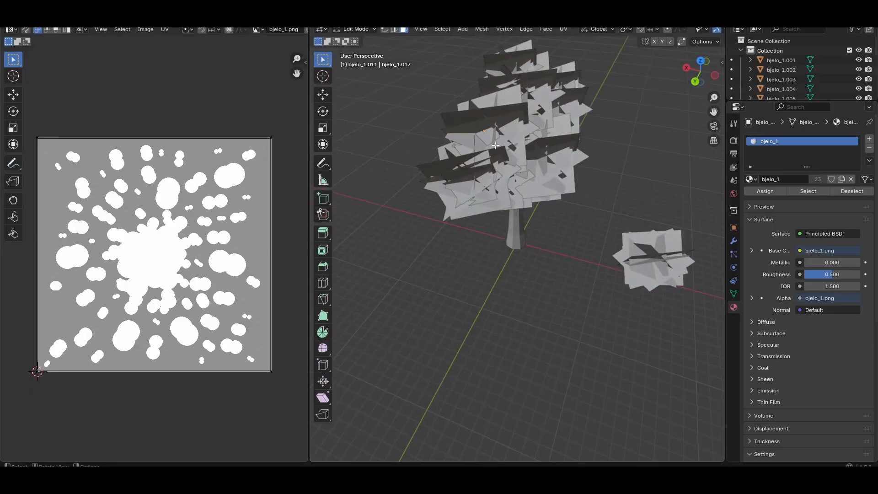
click(496, 130)
middle_drag(496, 129, 571, 130)
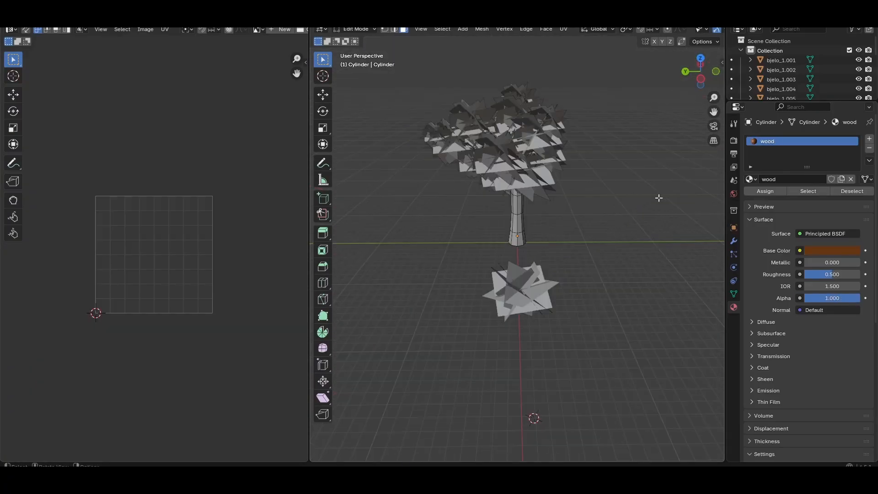
middle_drag(658, 198, 503, 198)
scroll(503, 198, up, 4)
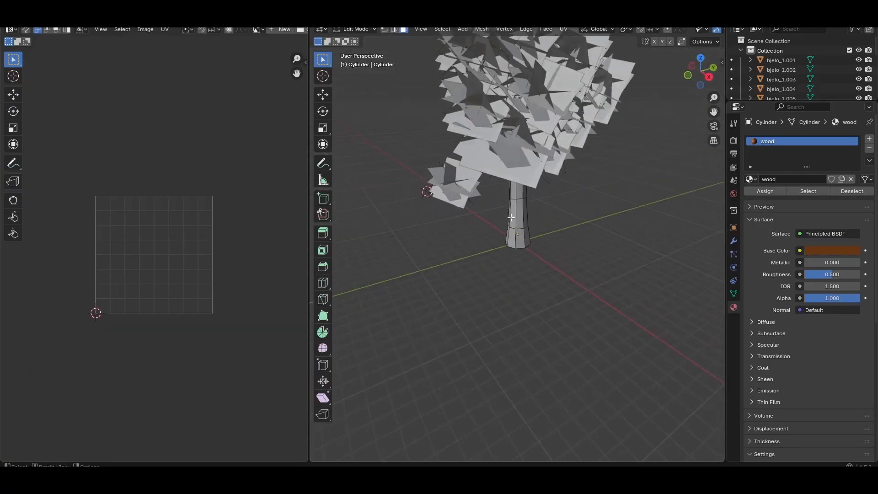
key(a)
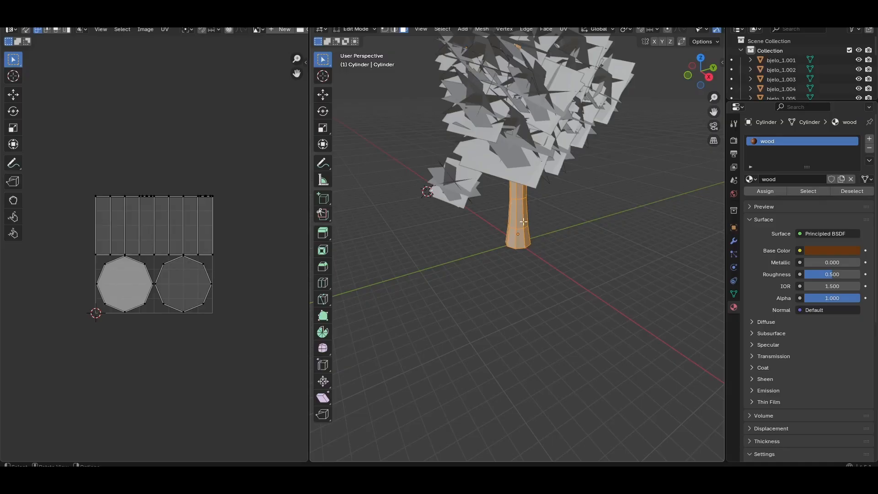
- Try a standard Unwrap on the whole trunk mesh
key(u)
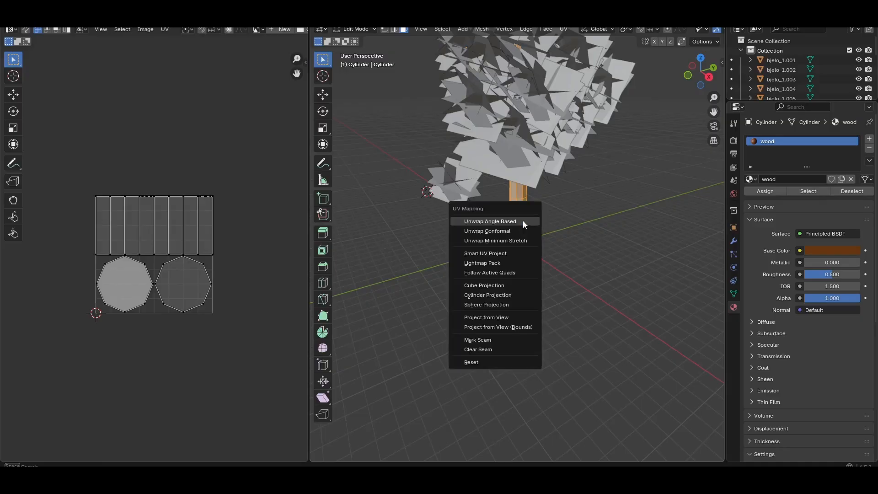
click(503, 251)
click(562, 340)
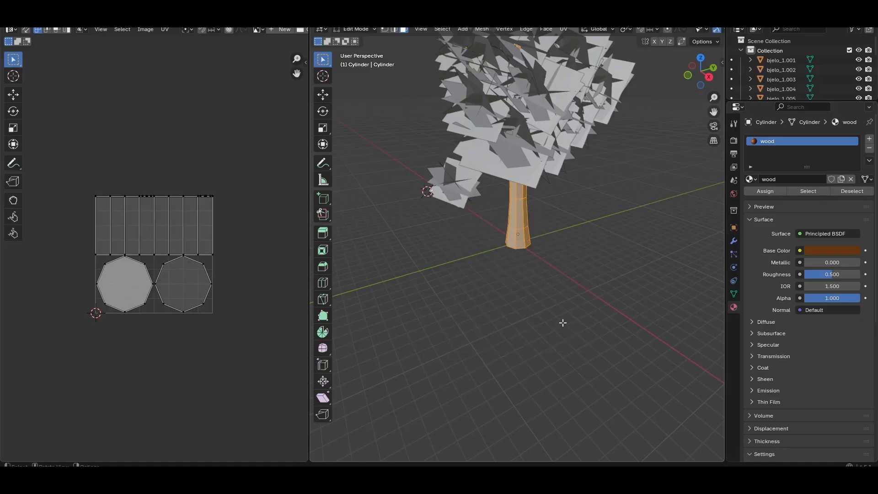
key(u)
click(511, 244)
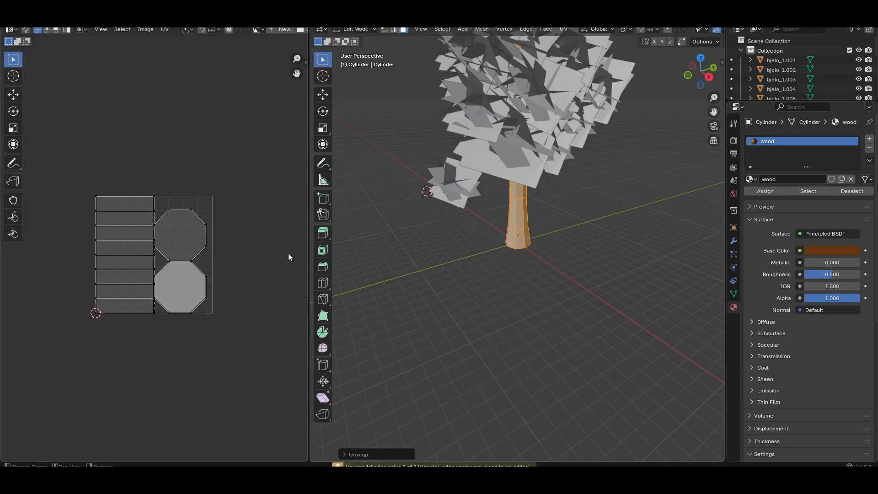
middle_drag(482, 192, 507, 216)
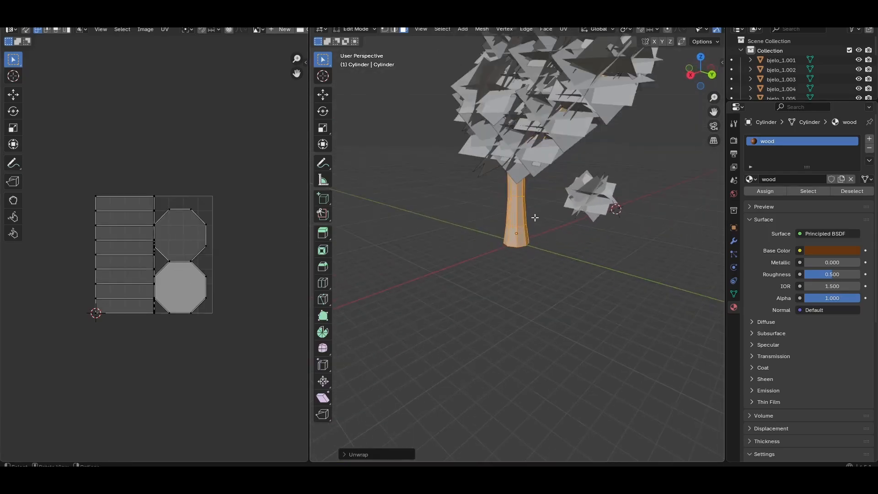
- Unwrap the trunk with Smart UV Project at a 66° angle limit and 0.000 island margin, and save the file
key(u)
click(497, 250)
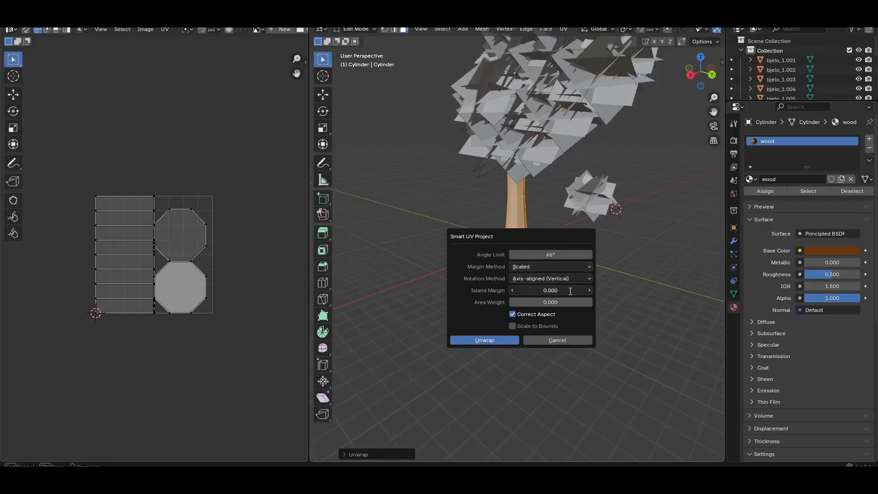
click(501, 340)
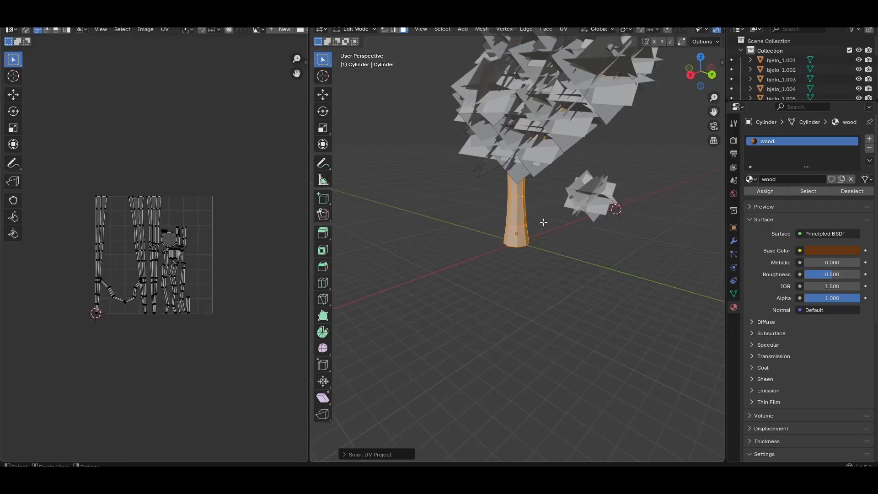
middle_drag(543, 221, 481, 211)
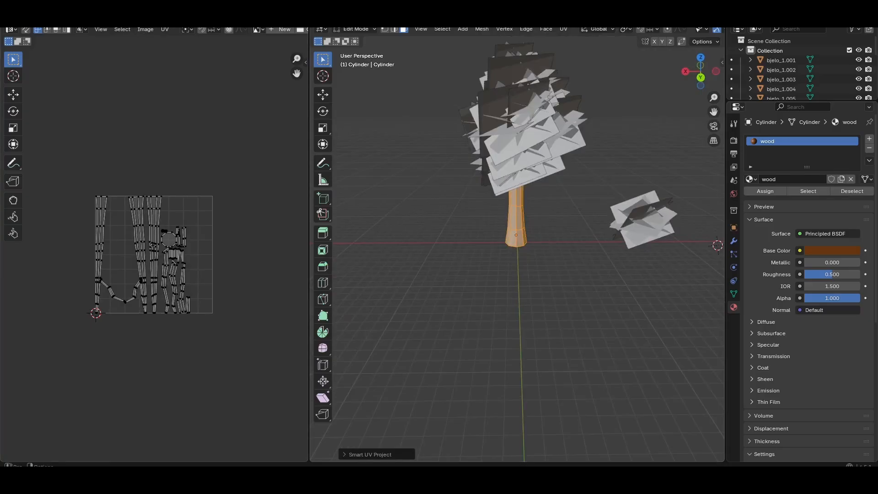
click(20, 26)
click(45, 79)
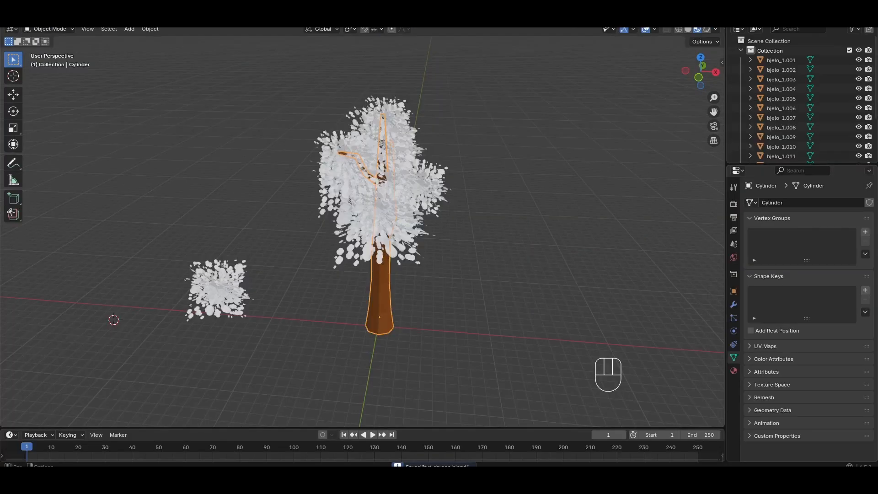
- Delete the spare leaf cluster bjelo_1.001 standing beside the tree
scroll(380, 184, down, 3)
middle_drag(380, 184, 457, 192)
drag(325, 108, 497, 358)
click(253, 298)
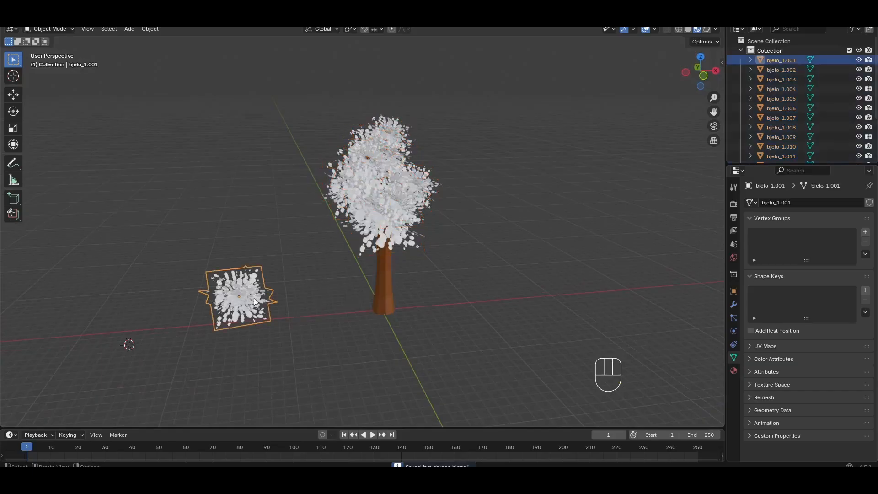
key(Delete)
middle_drag(303, 227, 350, 232)
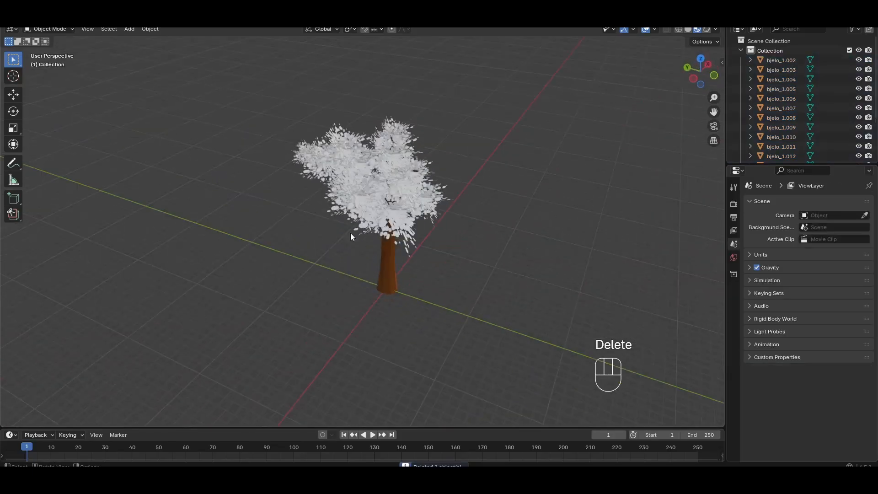
- Select all the leaf clusters with the trunk as the active object and join them into a single mesh
key(a)
middle_drag(367, 210, 387, 223)
shift+click(391, 276)
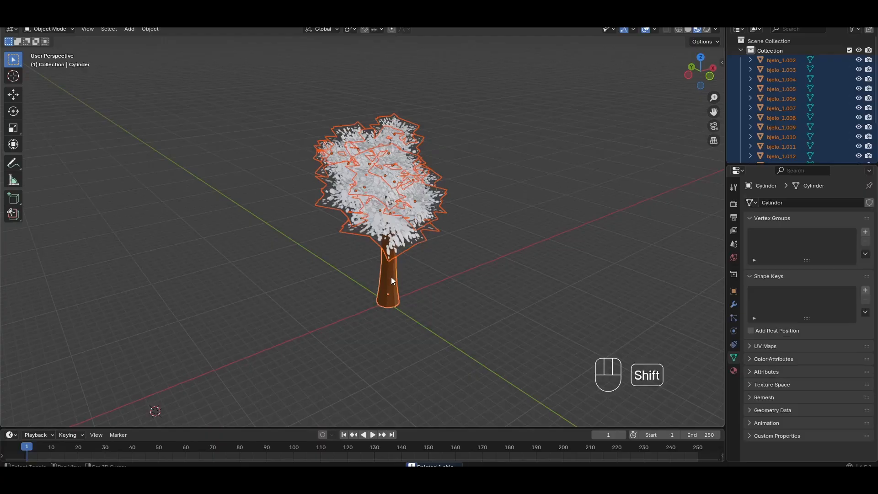
middle_drag(391, 276, 388, 248)
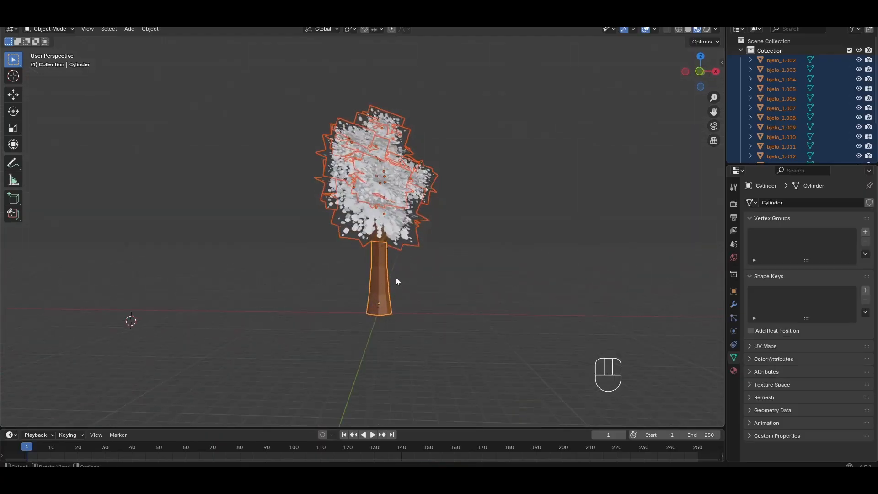
middle_drag(381, 316, 425, 306)
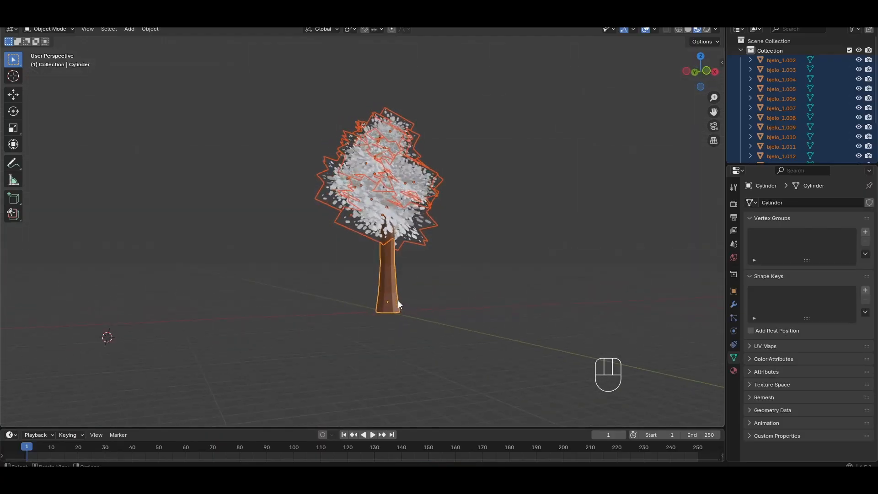
scroll(385, 306, up, 2)
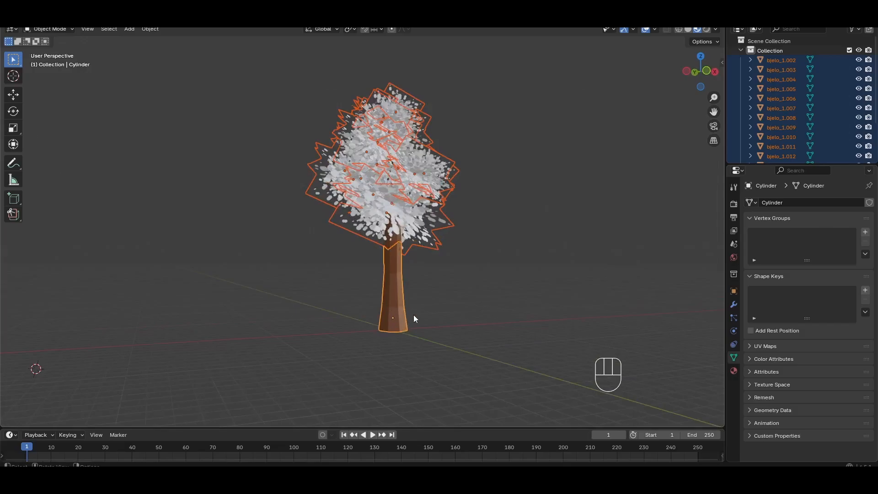
middle_drag(413, 323, 386, 329)
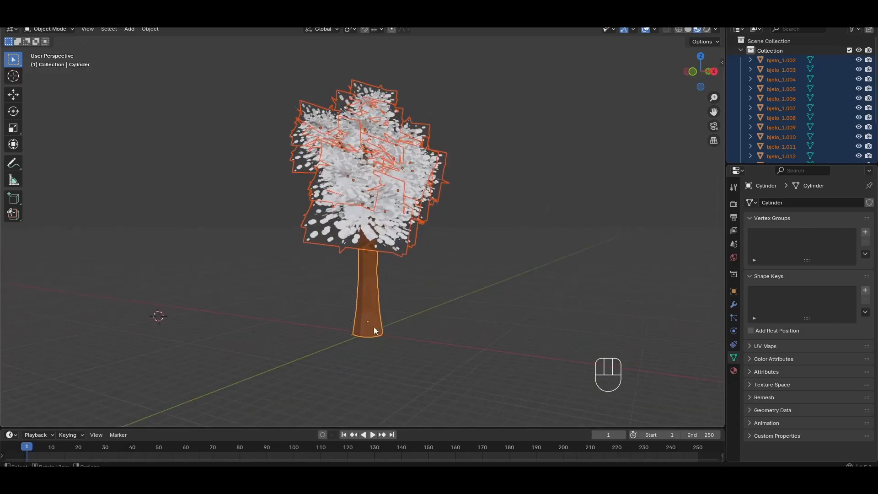
scroll(374, 326, down, 3)
mouse_move(396, 315)
middle_down()
mouse_move(367, 304)
mouse_move(390, 323)
middle_up()
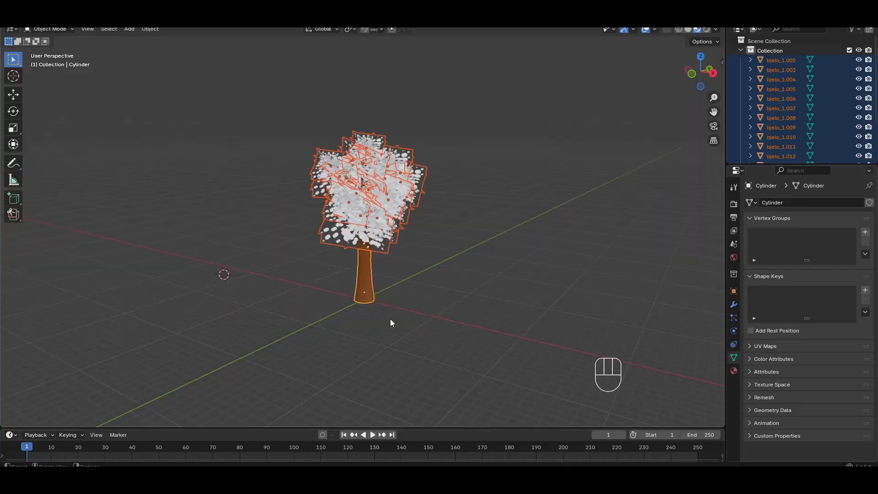
key(ctrl)
key(ctrl+j)
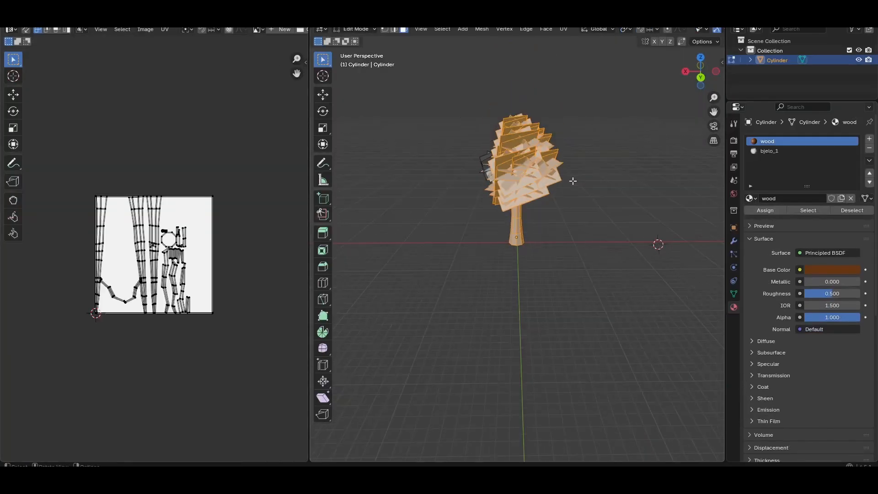
- In the UV Editing workspace, inspect the UVs of one leaf plane and of the whole linked trunk
click(604, 194)
middle_drag(592, 192, 565, 186)
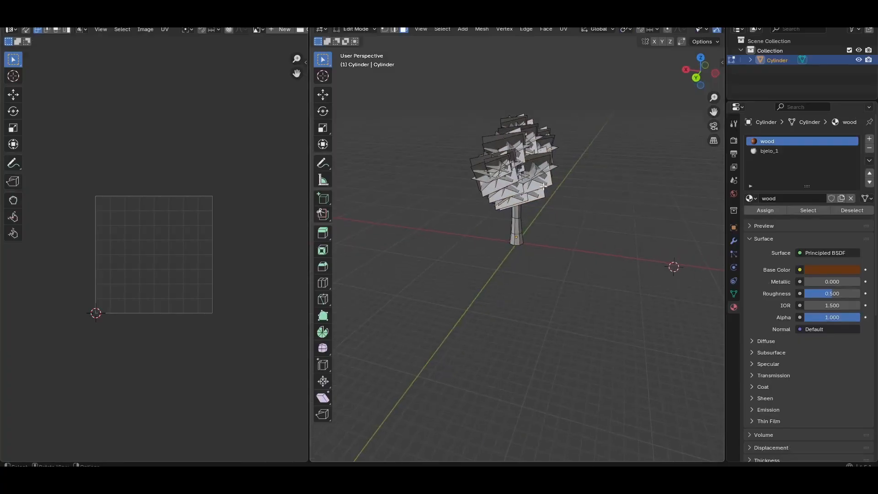
click(540, 181)
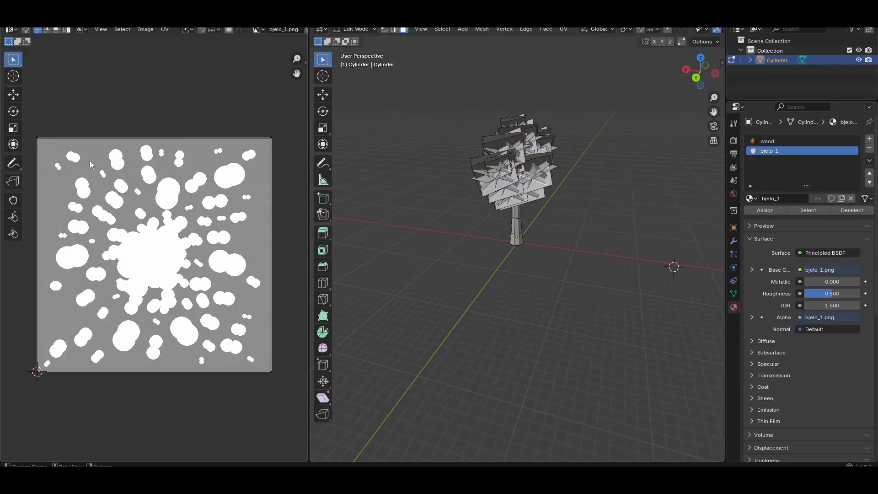
middle_drag(614, 211, 554, 221)
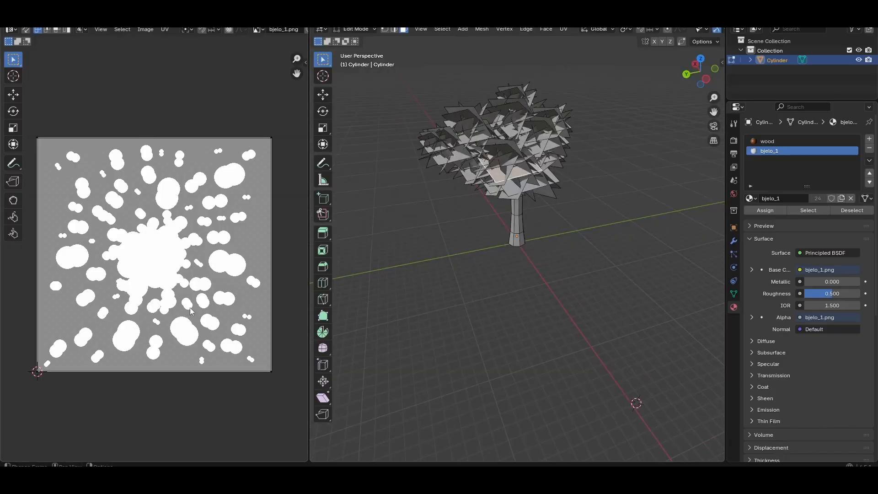
middle_drag(459, 196, 484, 198)
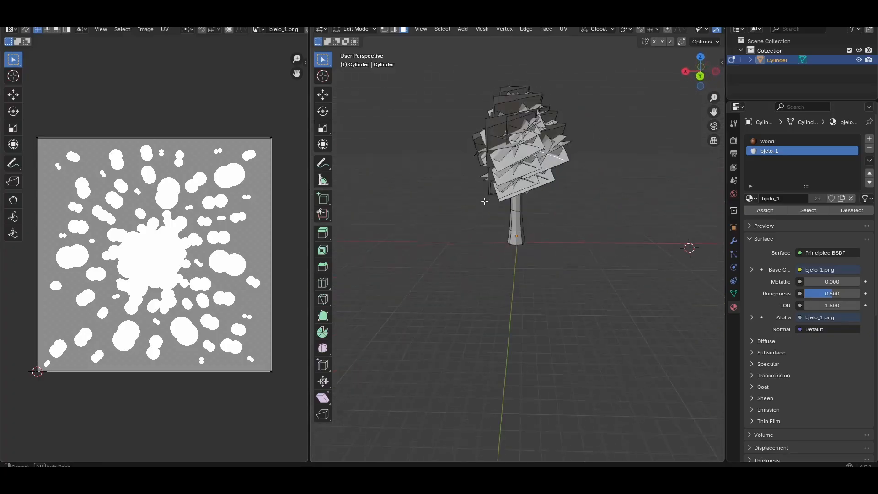
click(518, 222)
key(l)
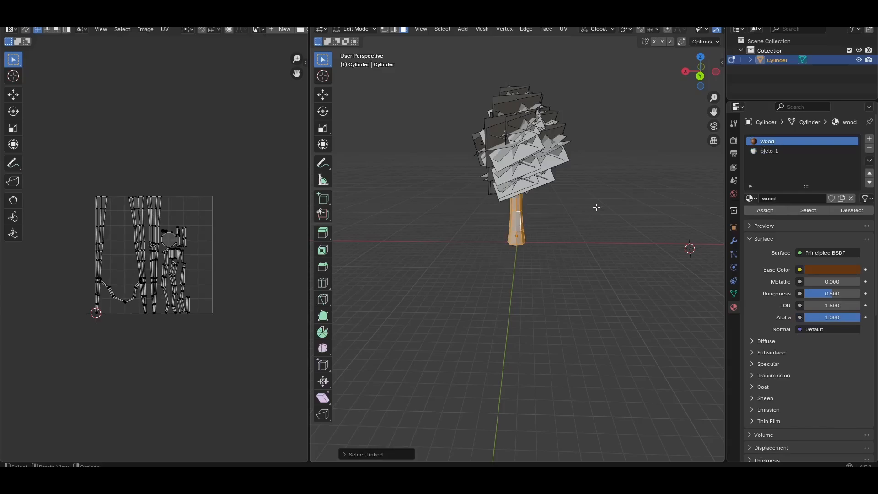
- Turn the viewport's Screencast Keys overlay off and on again, and deselect the trunk faces
key(n)
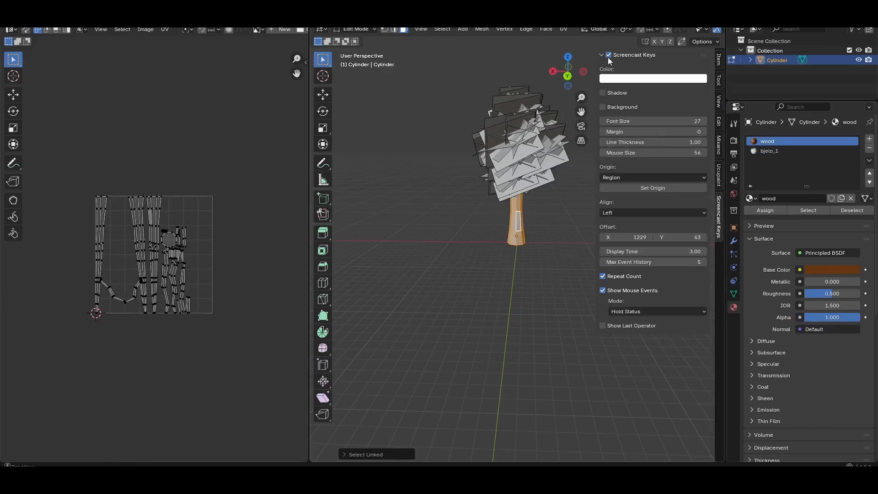
click(608, 55)
click(562, 284)
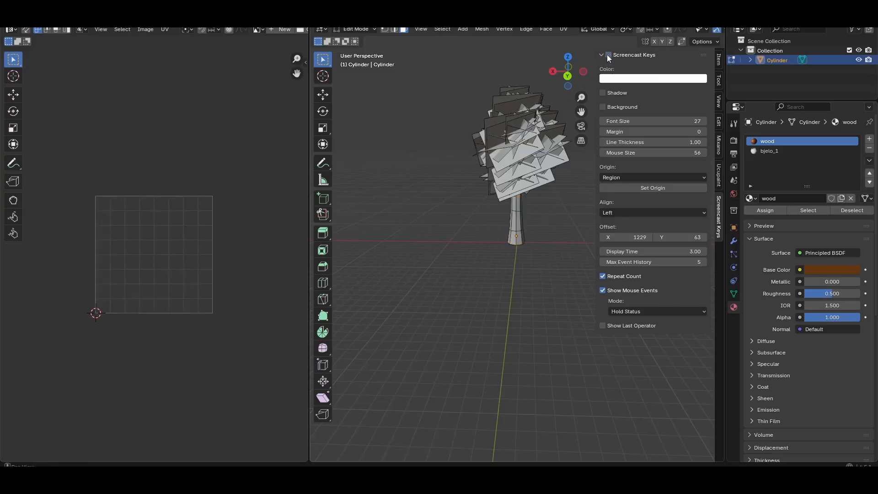
key(n)
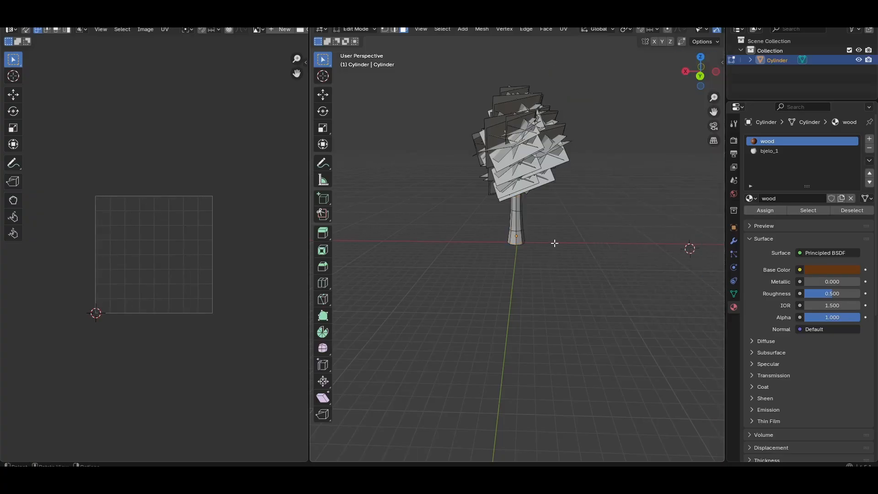
middle_drag(608, 206, 566, 182)
scroll(582, 177, down, 3)
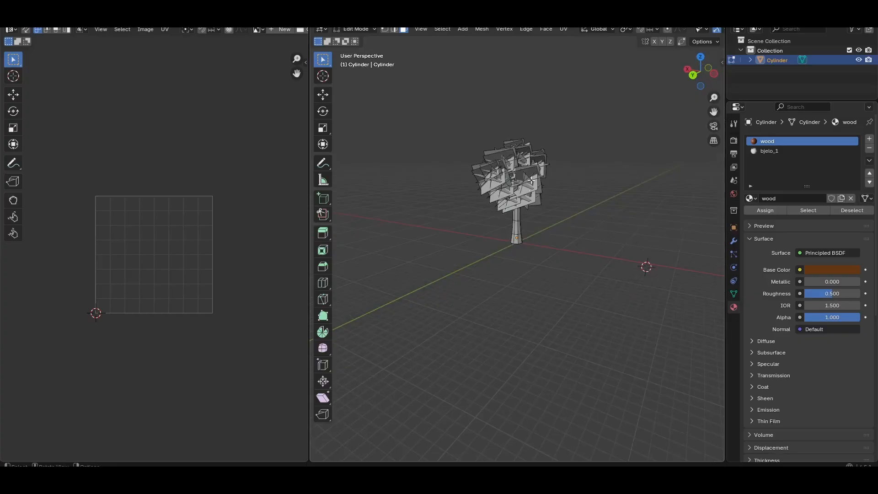
key(n)
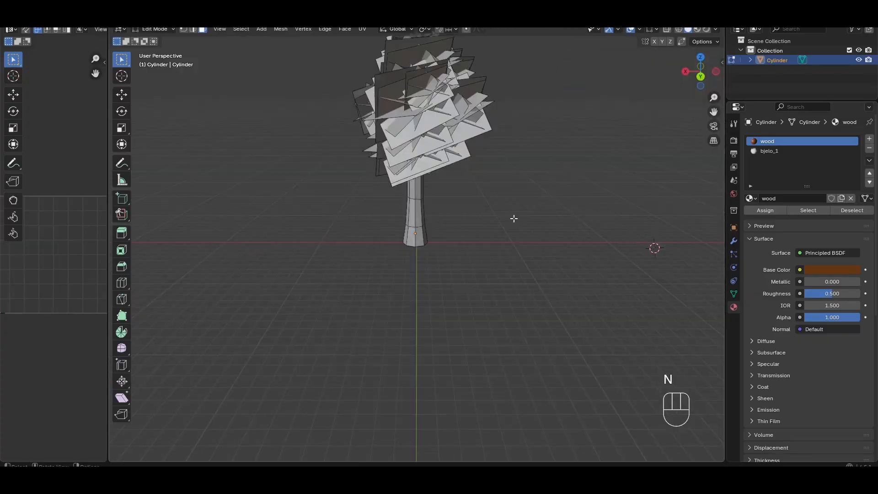
- Select the linked trunk faces, review the wood and bjelo_1 material slots, and widen the UV editor to view the trunk's UVs
middle_drag(514, 217, 543, 216)
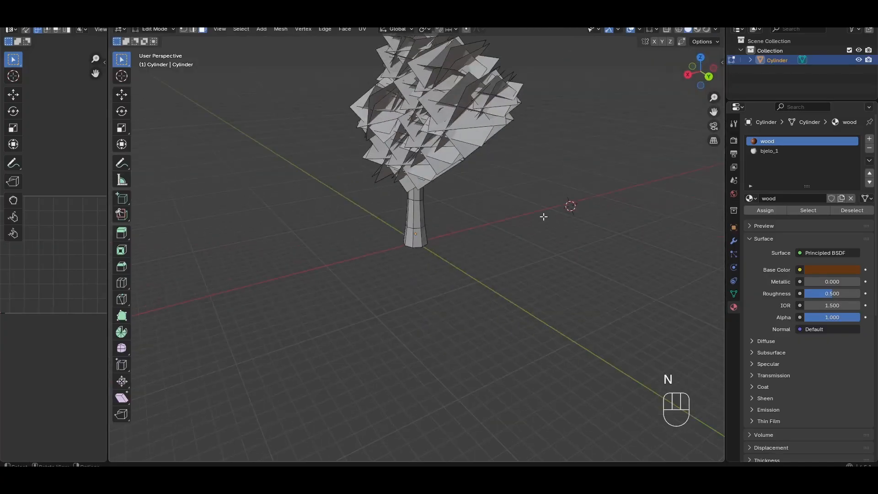
click(411, 220)
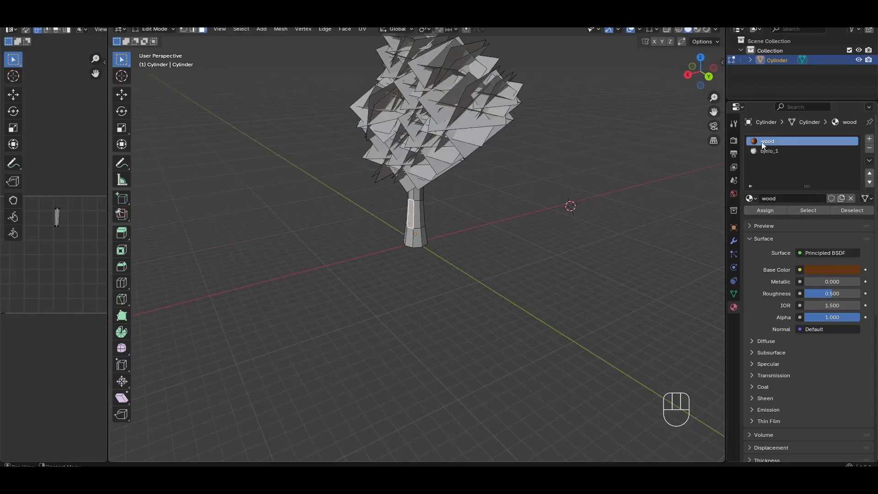
key(l)
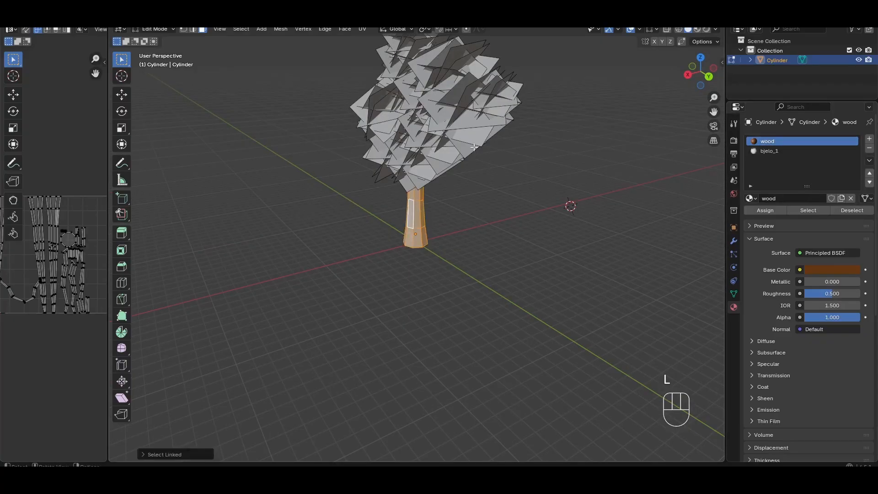
click(772, 152)
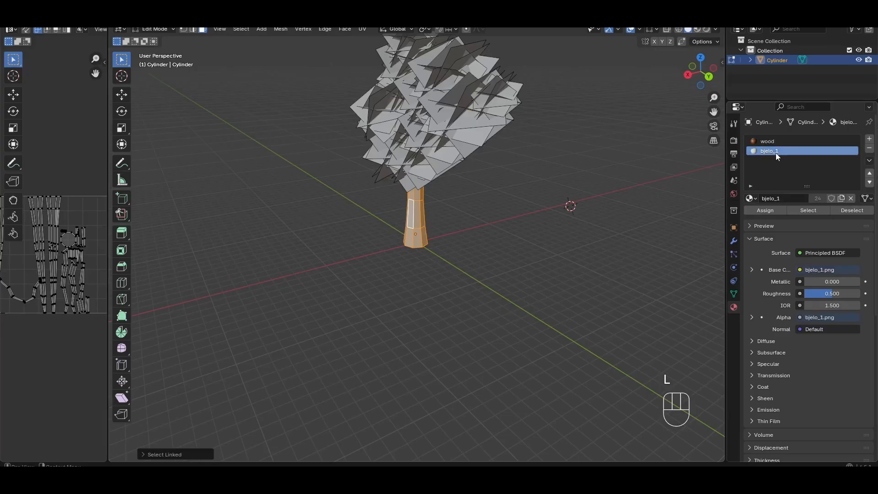
drag(108, 194, 247, 133)
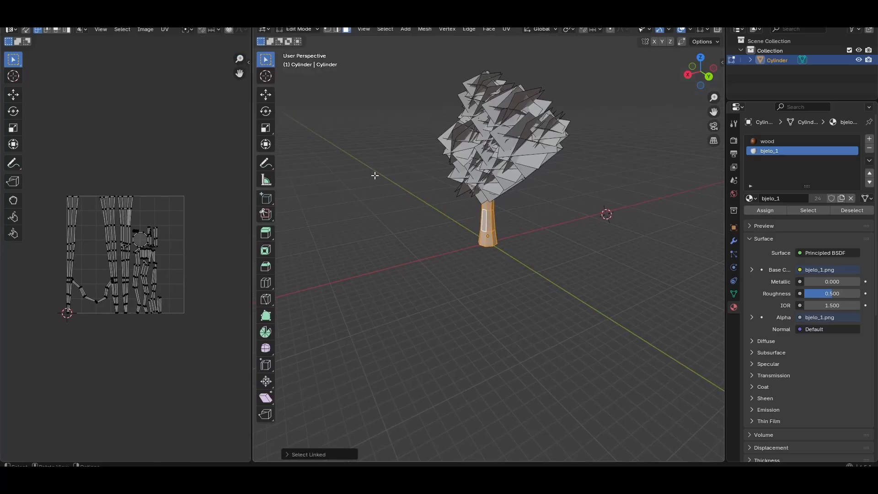
middle_drag(516, 246, 467, 235)
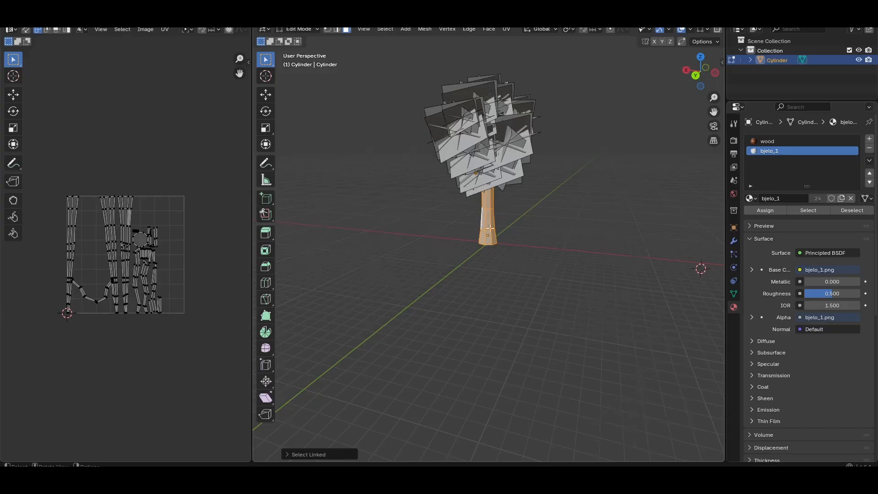
middle_drag(489, 228, 562, 235)
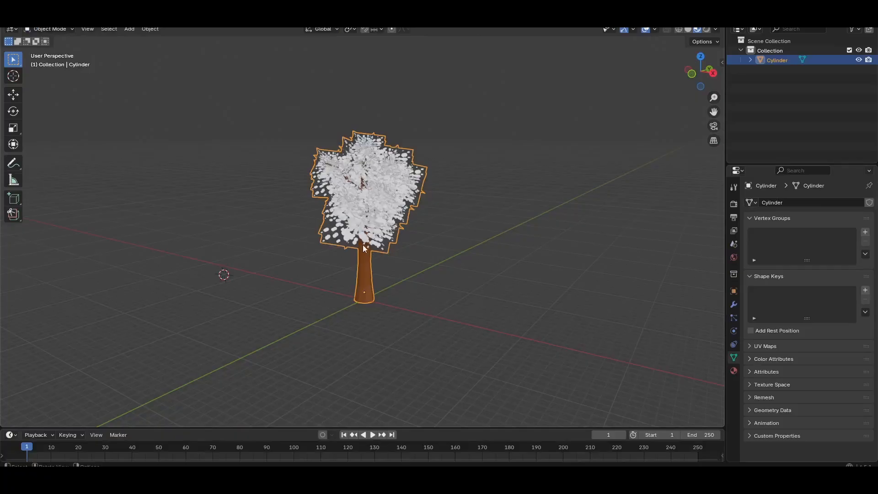
- Switch to Godot and instance tut_drvece.glb under the Treee root node of the treee_tut scene
click(21, 19)
mouse_move(59, 160)
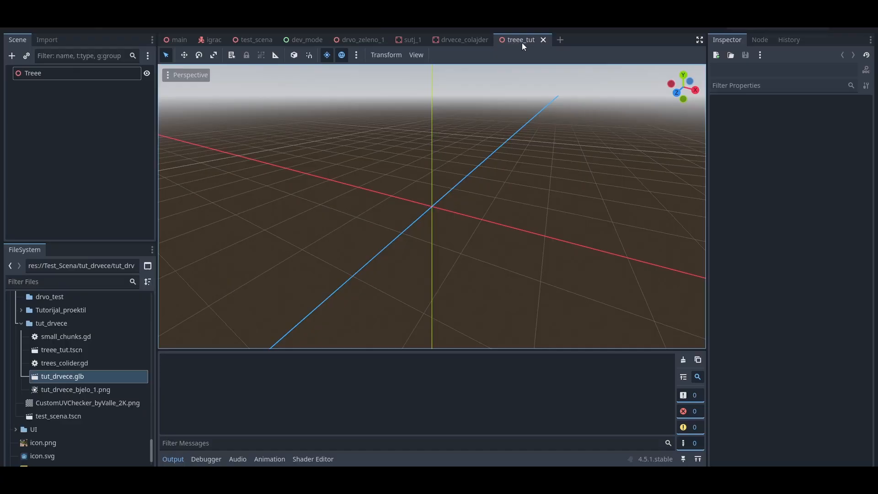
click(51, 75)
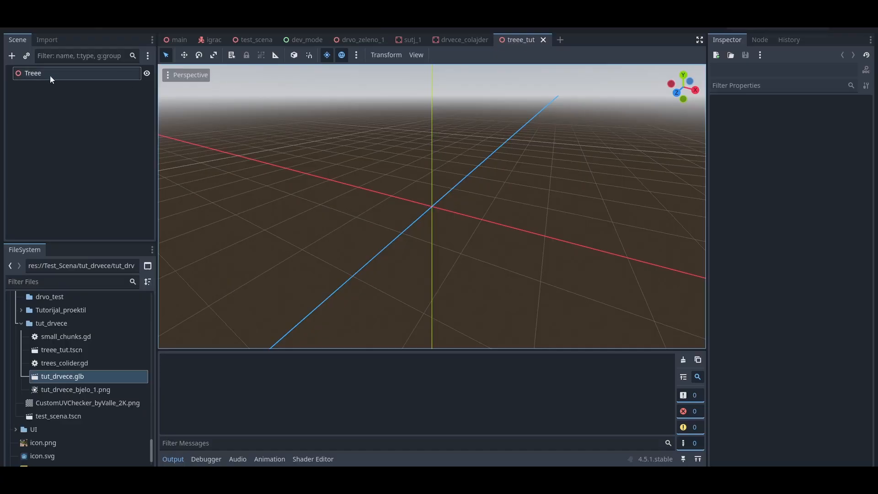
drag(54, 377, 36, 76)
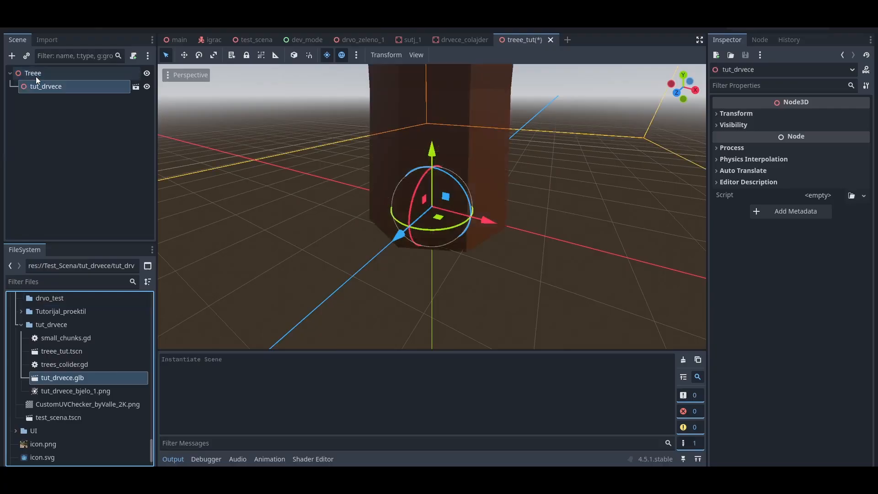
- Examine the imported tree from several angles and distances in the 3D viewport, then clear the selection
scroll(409, 194, down, 5)
middle_drag(415, 194, 343, 186)
middle_drag(466, 209, 561, 224)
scroll(476, 164, up, 6)
middle_drag(476, 163, 473, 192)
scroll(478, 197, down, 4)
click(472, 191)
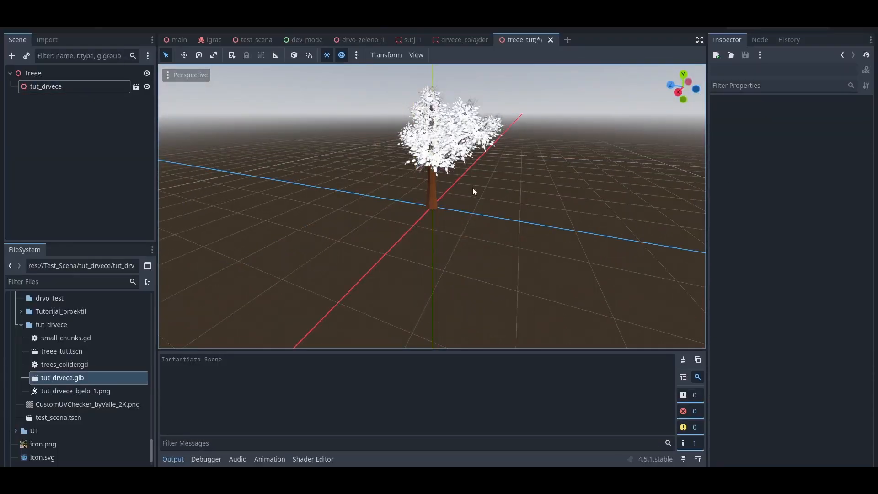
- Make the tut_drvece instance local and reparent its Cylinder mesh directly under the Treee root node
right_click(40, 87)
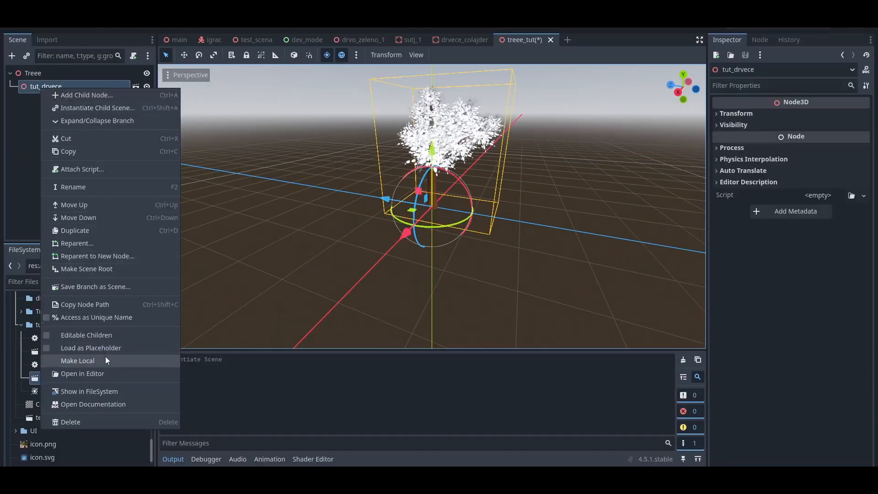
click(92, 361)
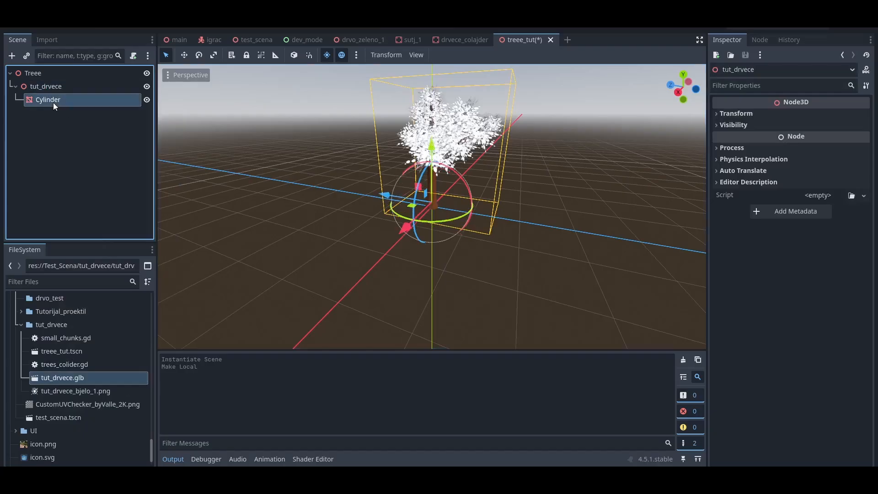
drag(53, 101, 37, 71)
- Delete the emptied tut_drvece node from the scene tree
click(40, 90)
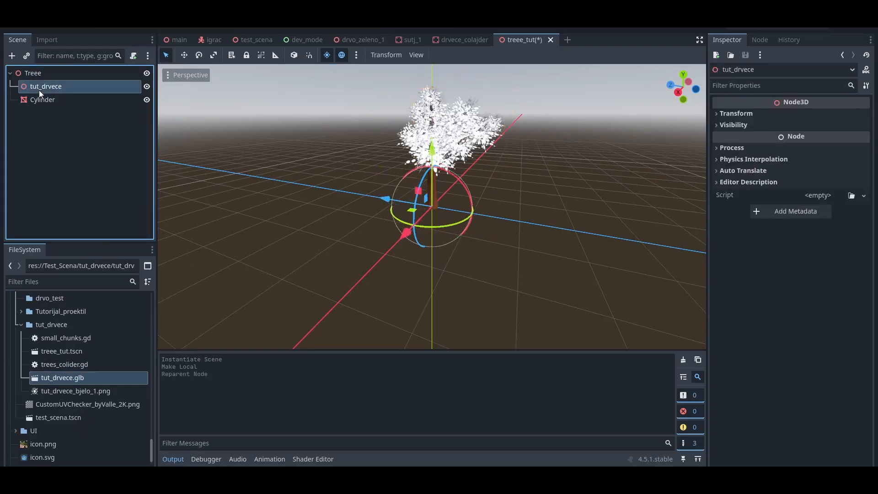
key(Delete)
key(Return)
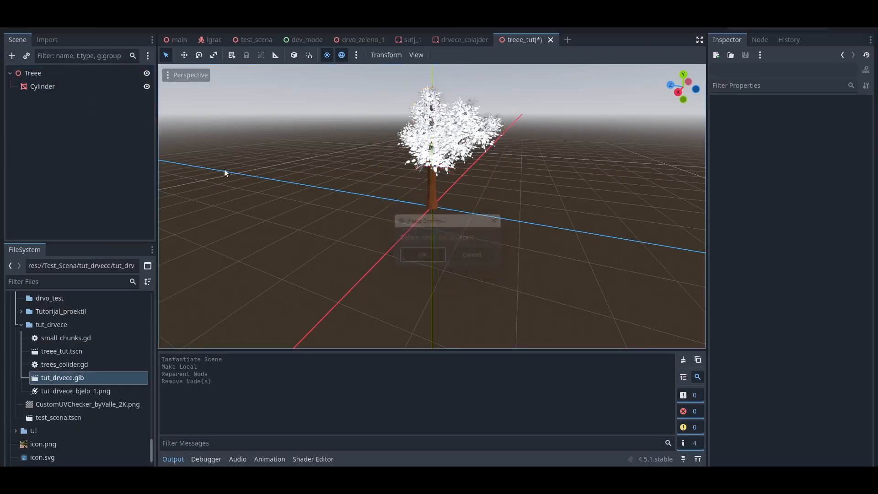
- Inspect the materials of the wood and bjelo_1 surfaces in the Cylinder node's mesh
click(45, 90)
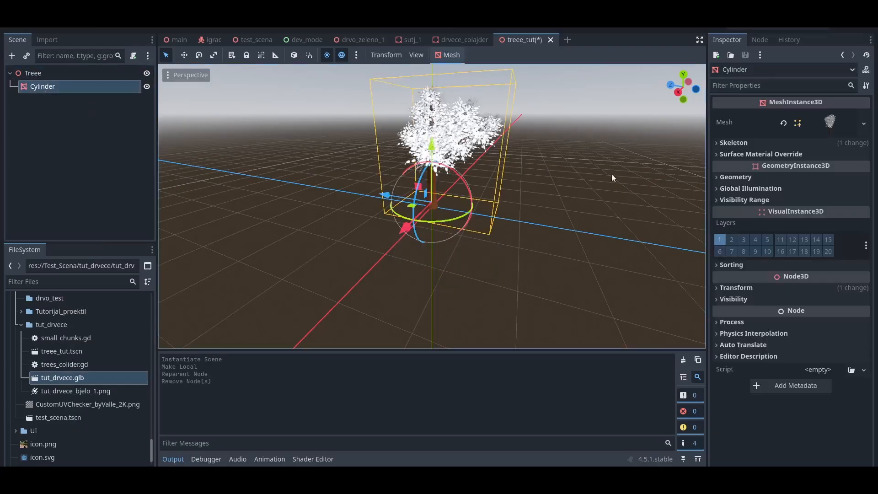
click(833, 122)
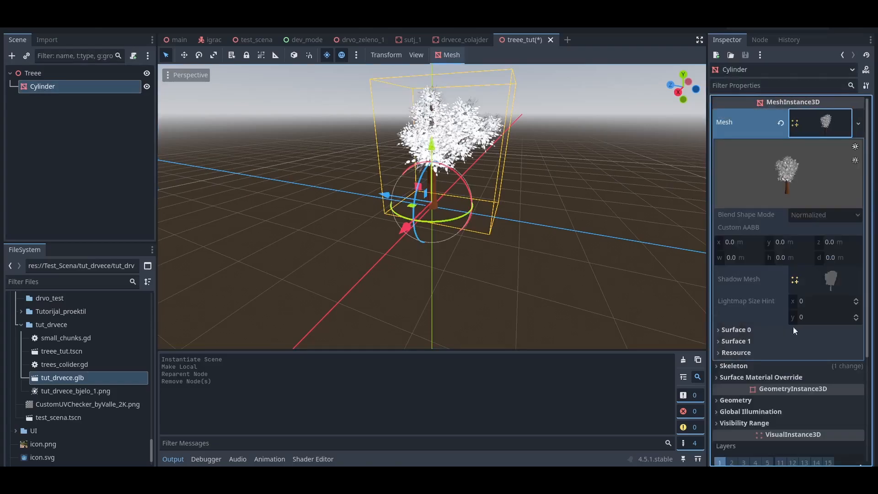
scroll(842, 229, down, 3)
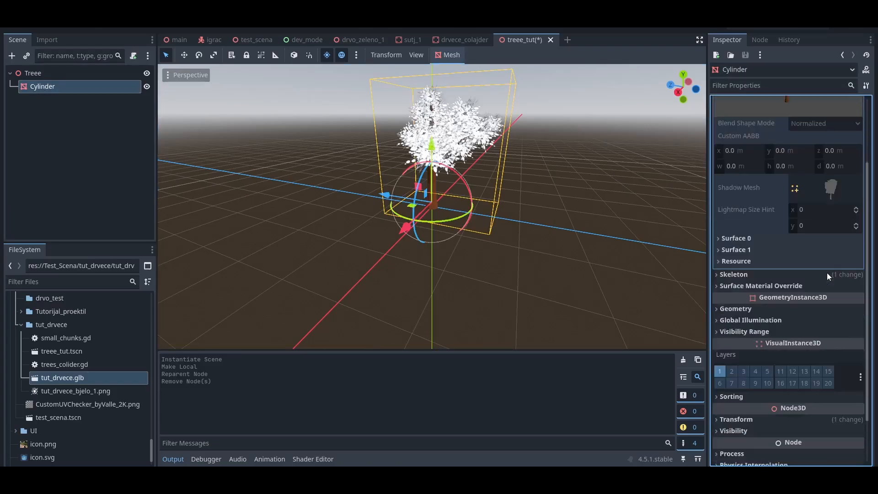
click(736, 239)
click(734, 295)
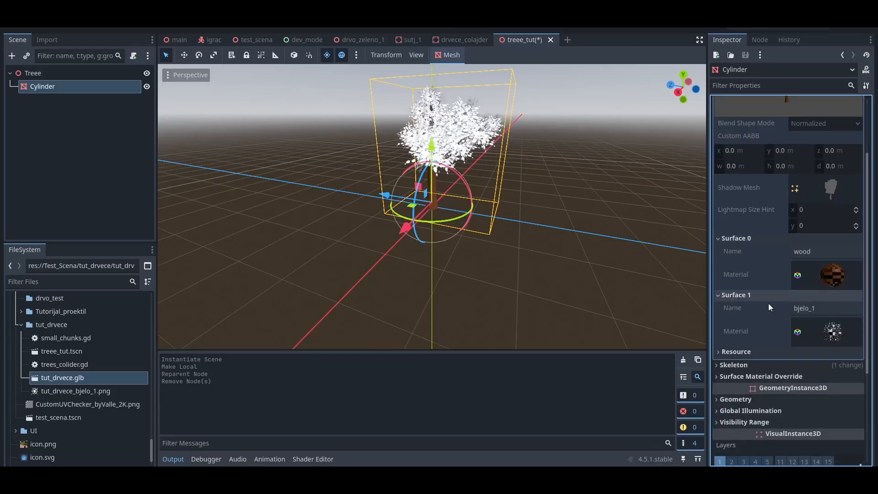
click(833, 333)
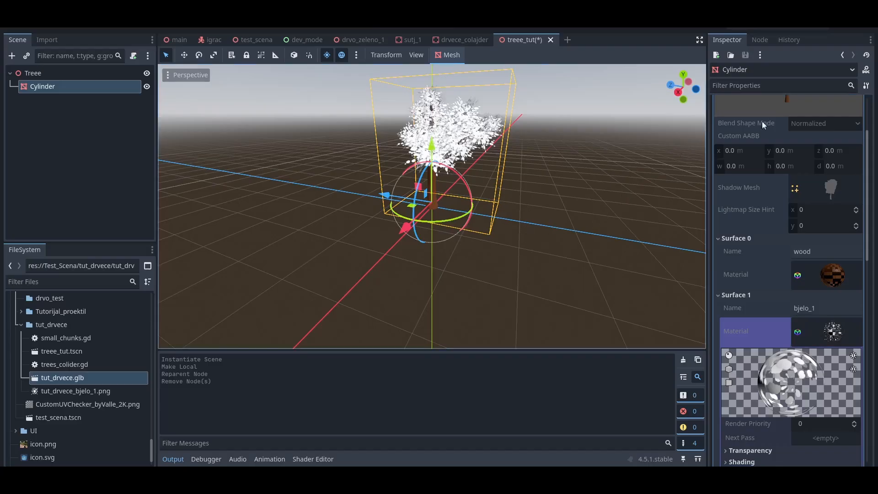
scroll(809, 169, up, 3)
click(825, 123)
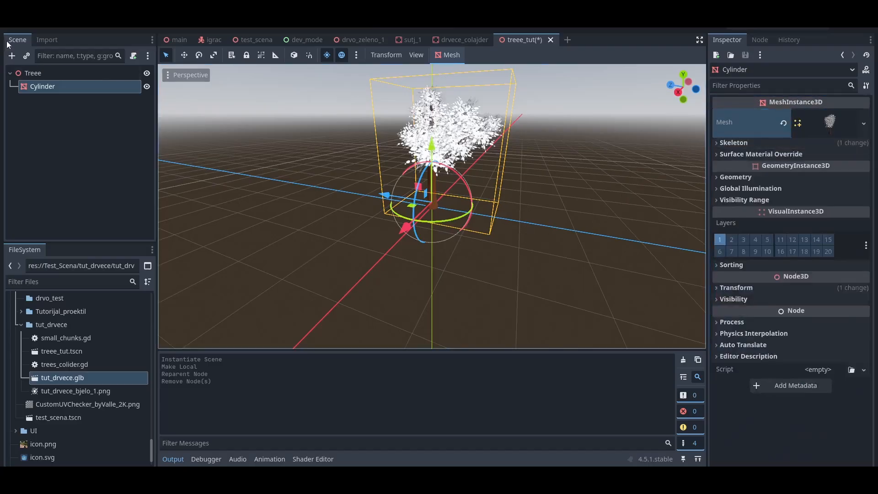
- Save all open scenes, reopen the Cylinder's mesh surface materials and clear the output log
click(18, 29)
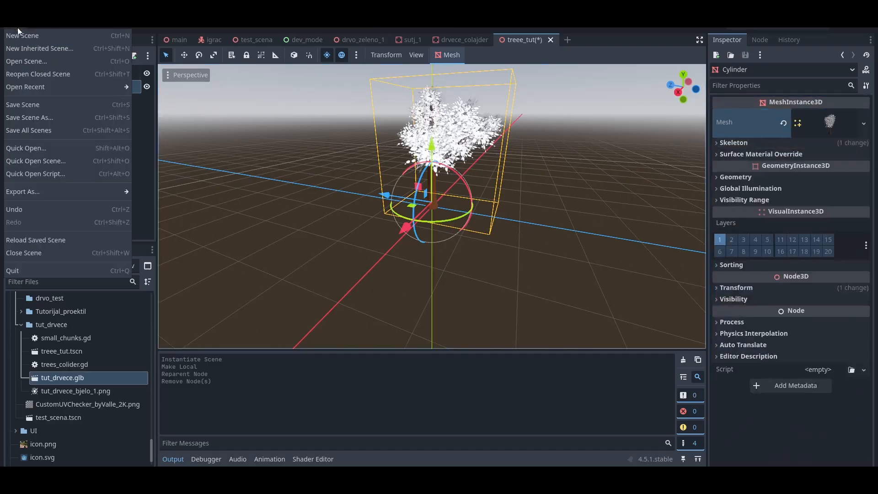
click(37, 129)
click(841, 128)
scroll(829, 290, down, 3)
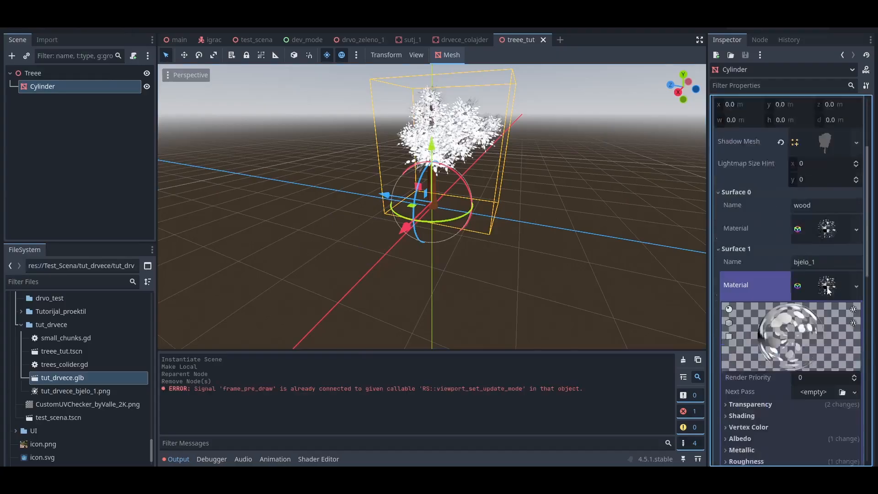
scroll(829, 290, down, 2)
click(821, 242)
click(819, 244)
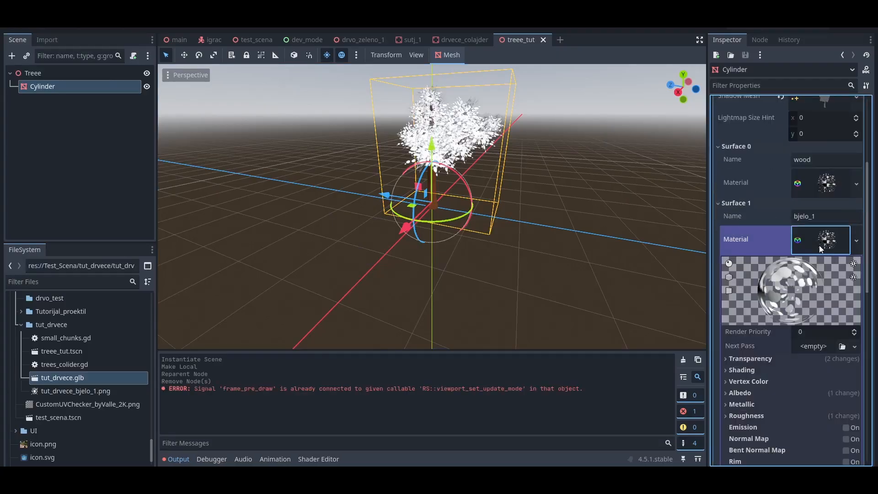
click(684, 360)
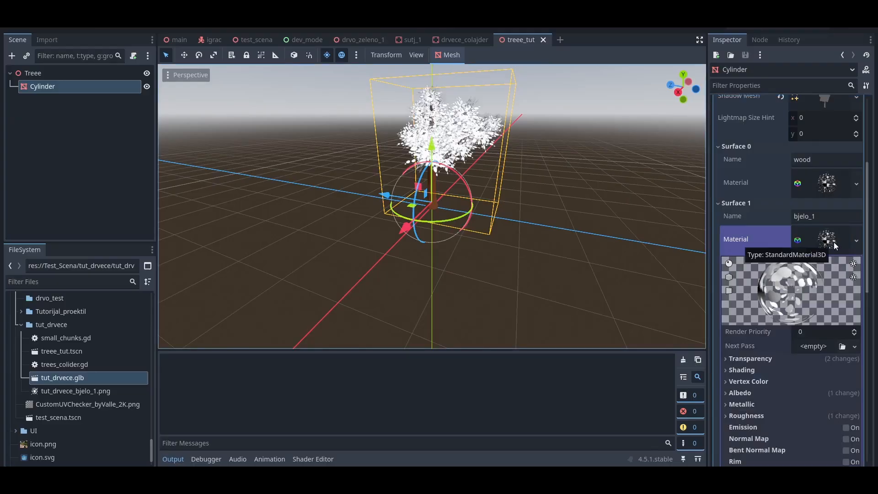
- Create a StandardMaterial3D resource named tree_leaf_tut.tres in the tut_drvece folder
right_click(56, 325)
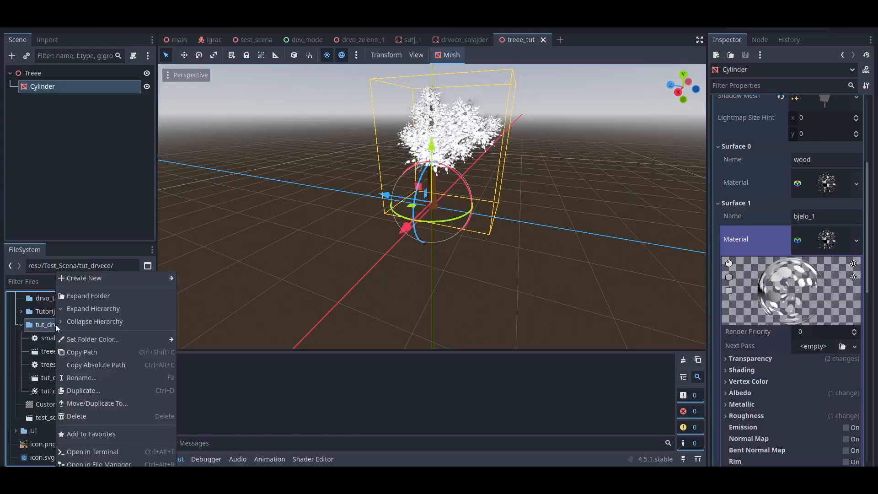
mouse_move(95, 283)
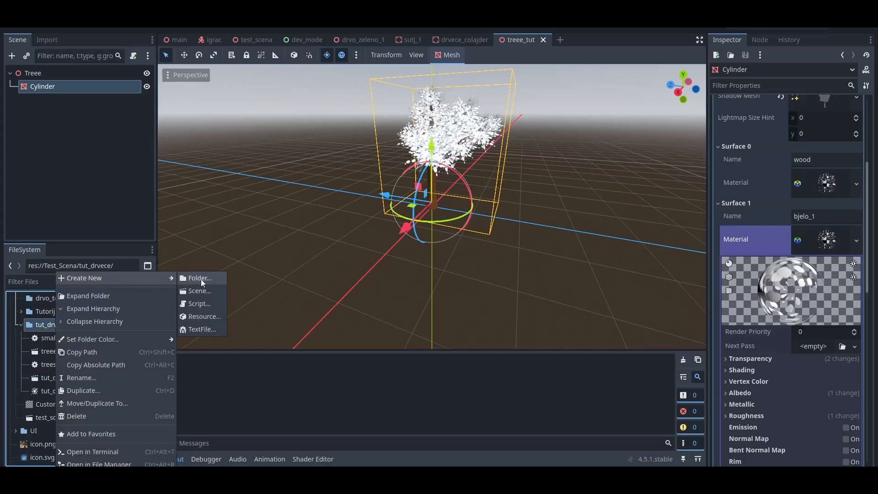
click(201, 316)
click(278, 285)
click(359, 393)
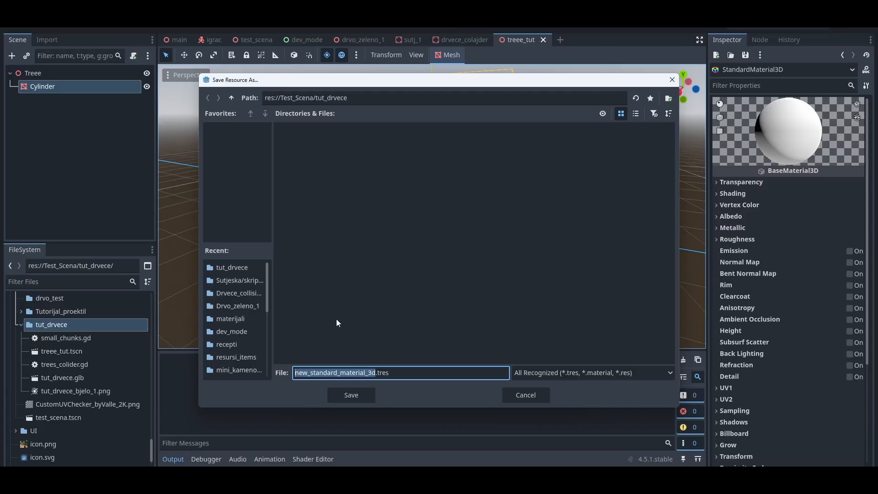
text(tree)
text(_leaf_tut)
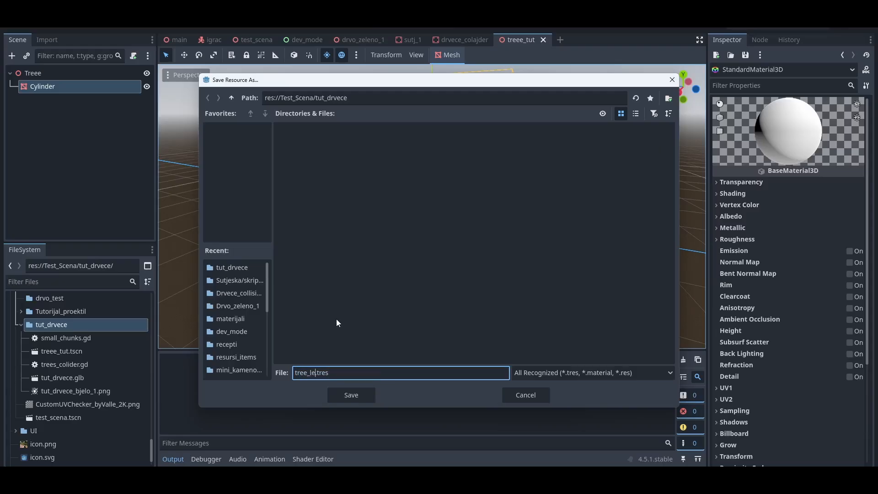
click(336, 399)
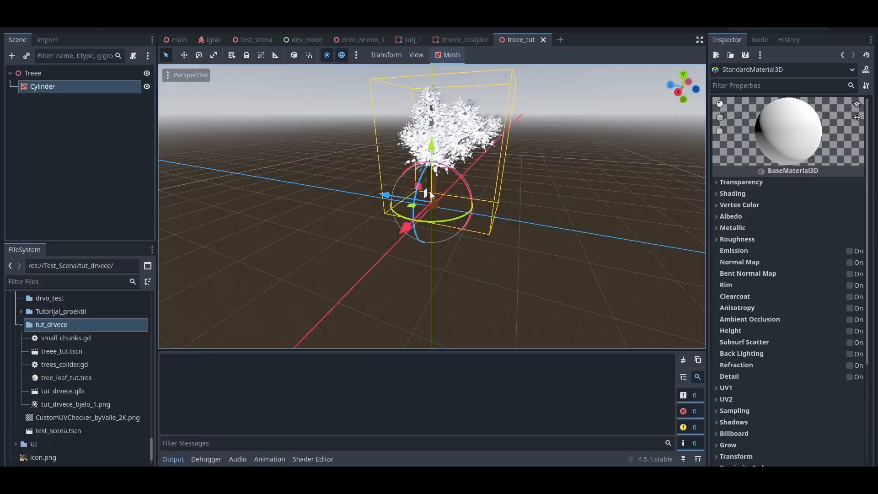
- Create a second StandardMaterial3D resource named tree_trunk_tut.tres in the tut_drvece folder
right_click(62, 325)
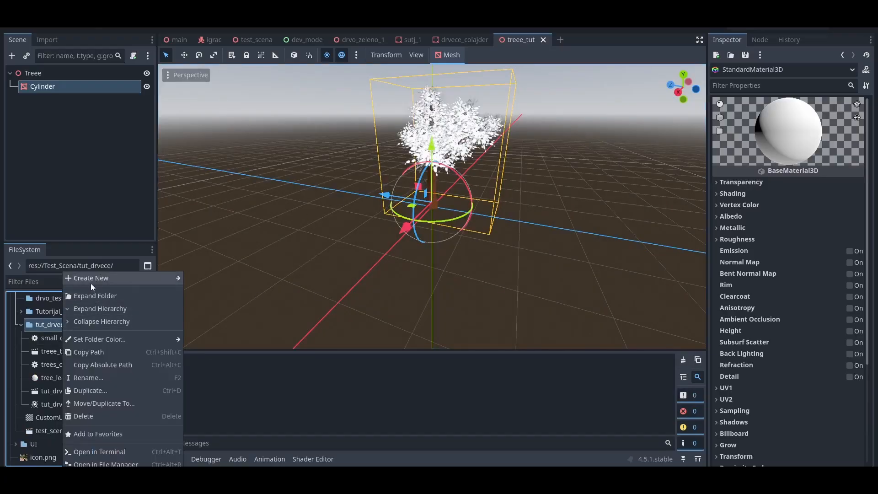
mouse_move(91, 279)
click(203, 317)
double_click(266, 270)
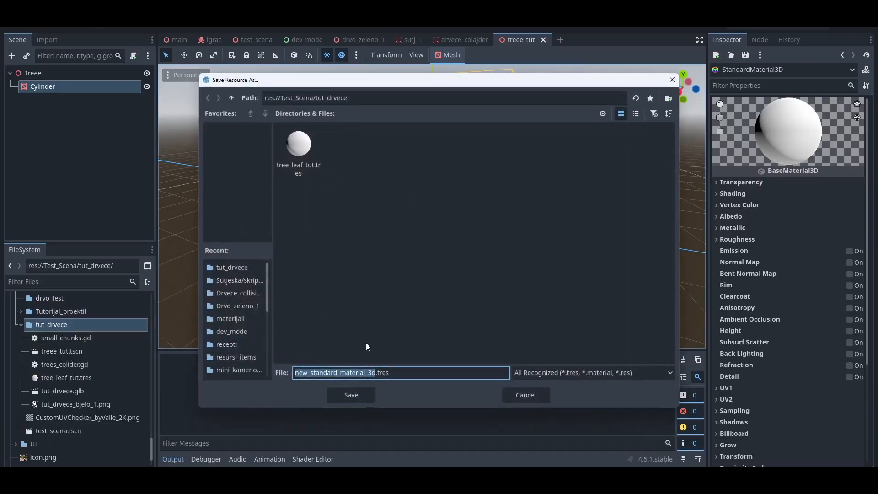
text(tree)
text(_trunk)
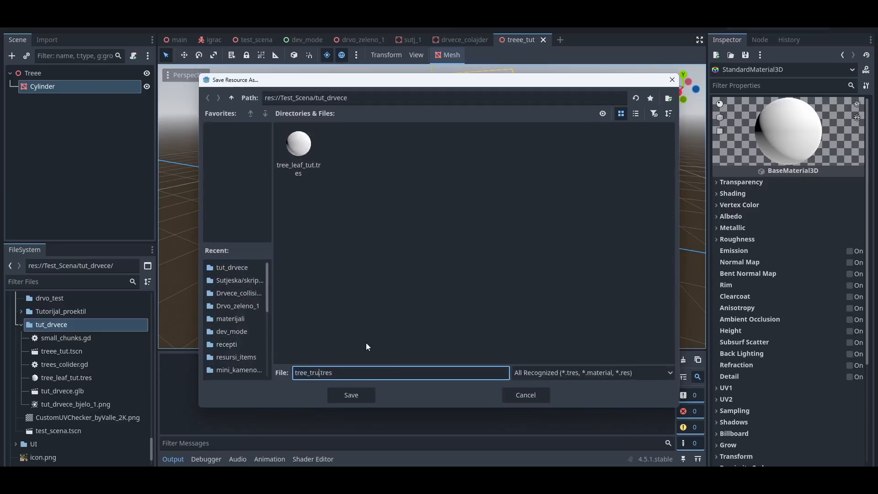
text(_tut)
key(Return)
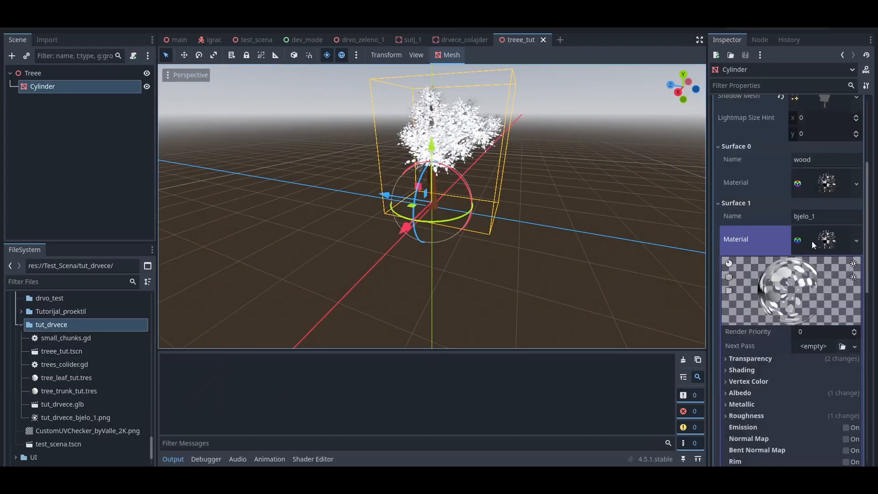
- Clear the imported materials from the bjelo_1 and wood surfaces of the Cylinder's mesh
click(856, 241)
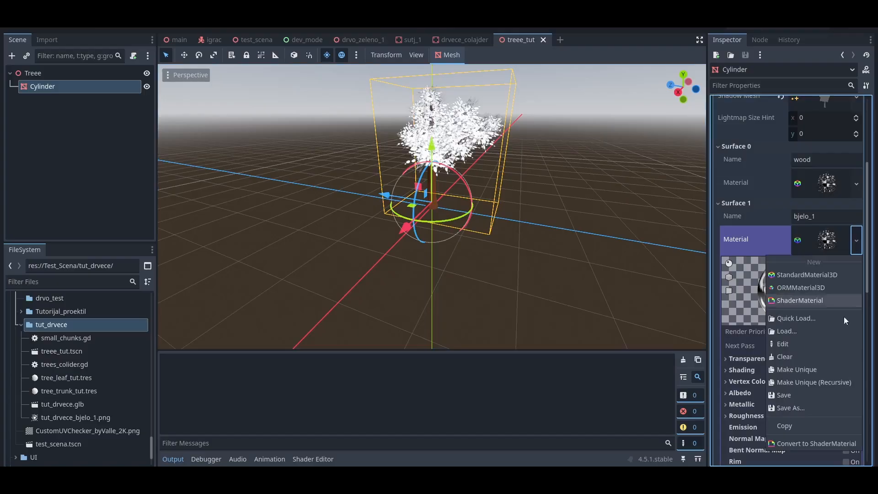
click(780, 357)
click(856, 183)
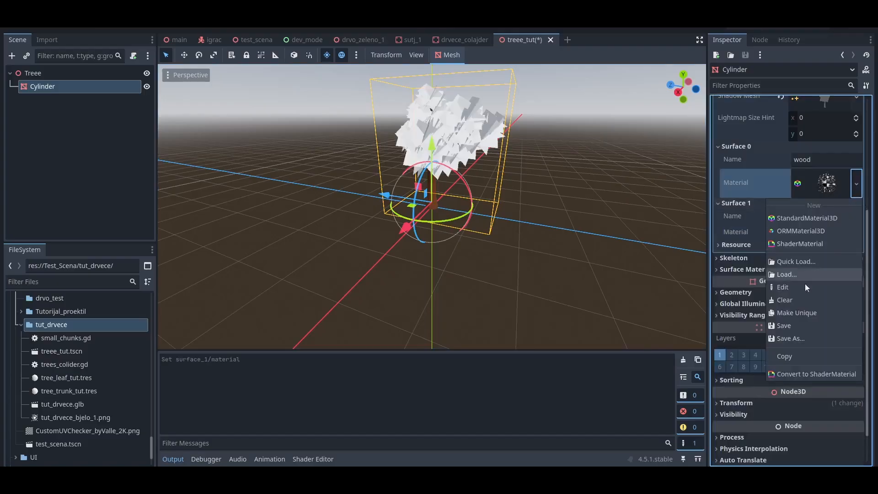
click(784, 300)
mouse_move(530, 230)
middle_down()
mouse_move(483, 226)
mouse_move(535, 221)
middle_up()
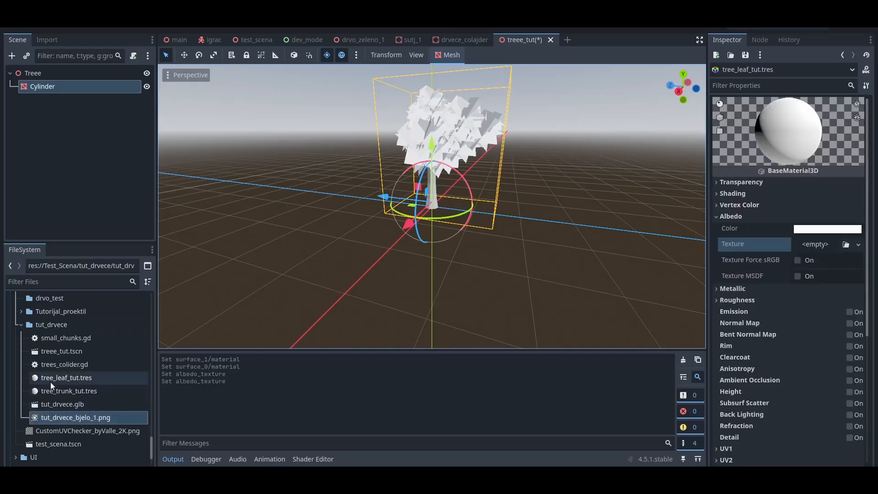
- Use tut_drvece_bjelo_1.png as the albedo texture of tree_leaf_tut.tres and set its transparency to Alpha
click(48, 379)
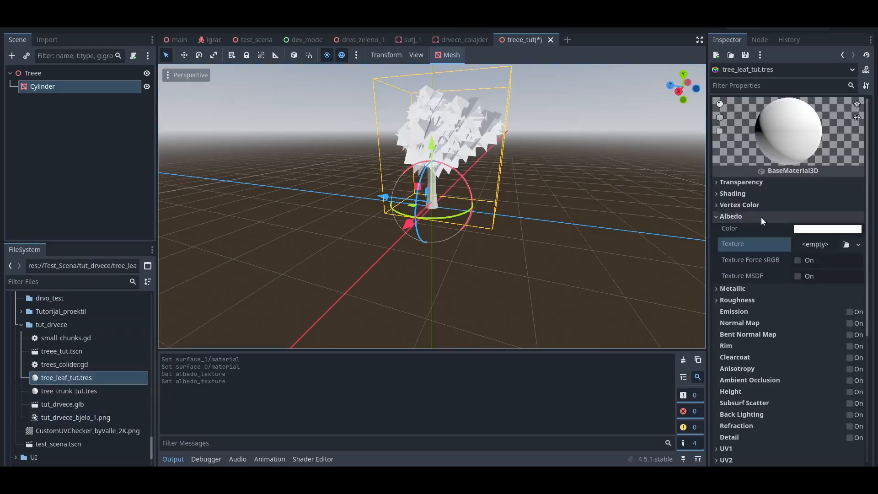
drag(49, 421, 810, 249)
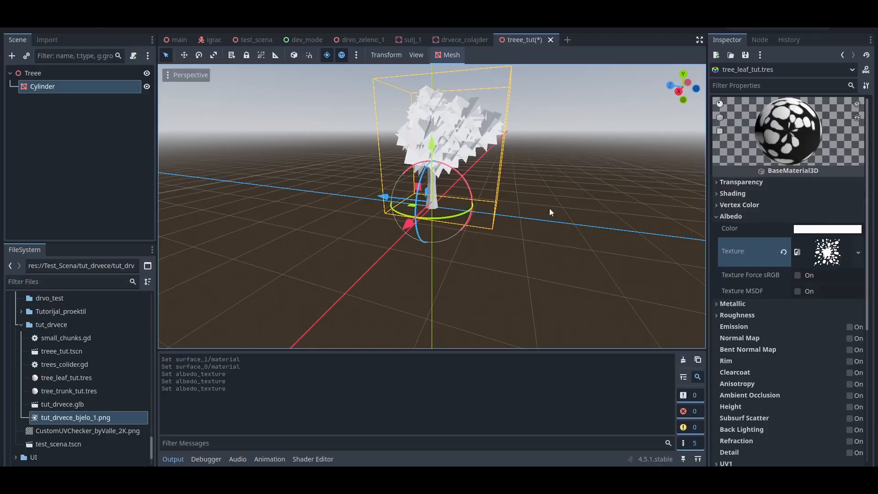
click(742, 182)
click(804, 195)
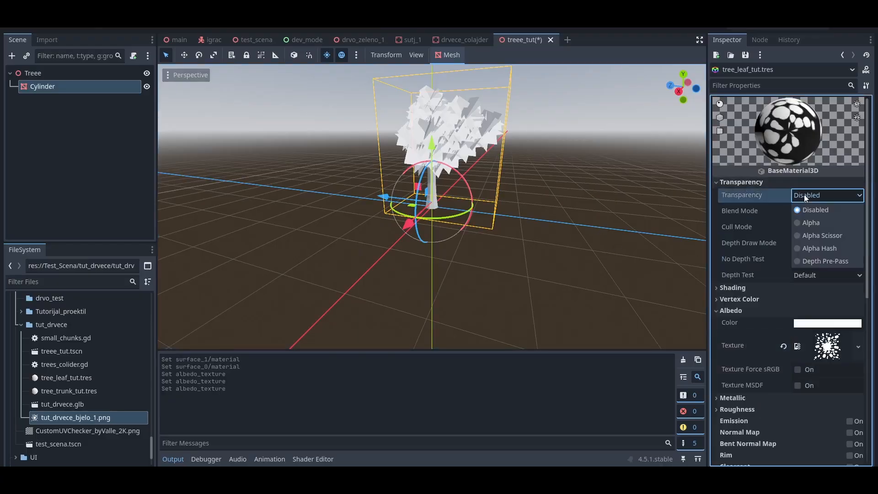
click(813, 224)
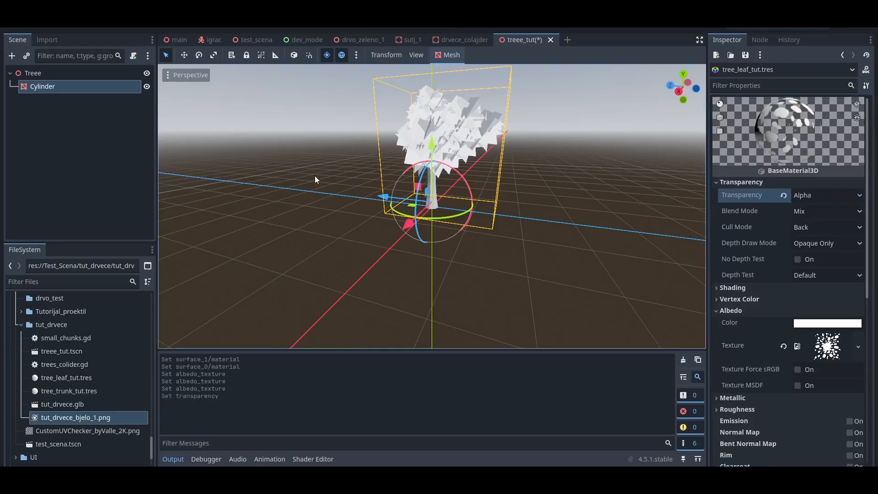
- Assign tree_leaf_tut.tres as the material of the Cylinder mesh's bjelo_1 surface and check the foliage
double_click(41, 87)
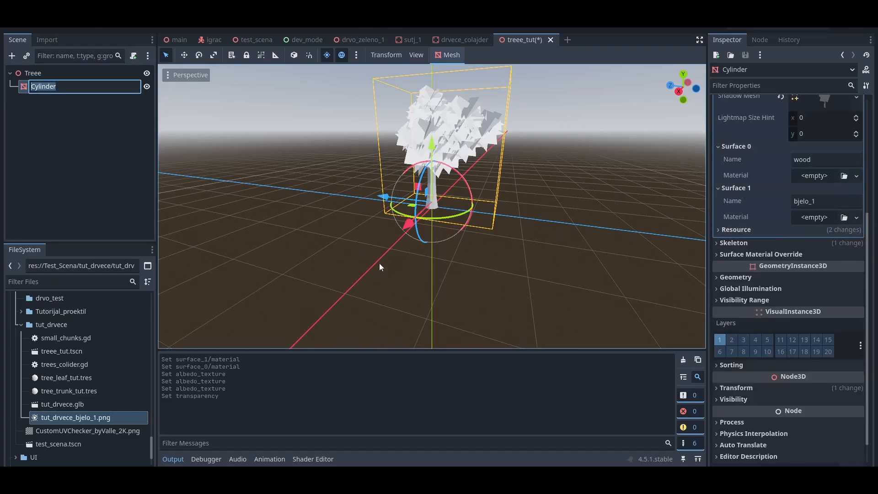
click(44, 379)
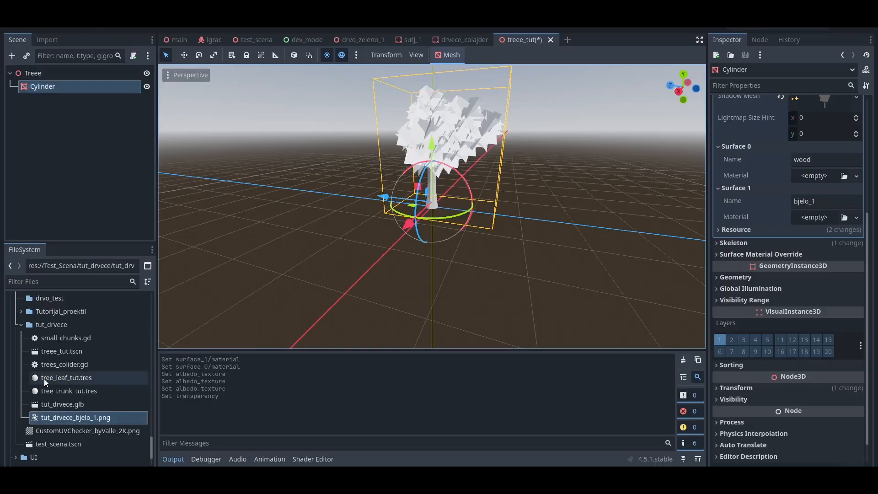
drag(44, 379, 818, 217)
scroll(594, 161, up, 2)
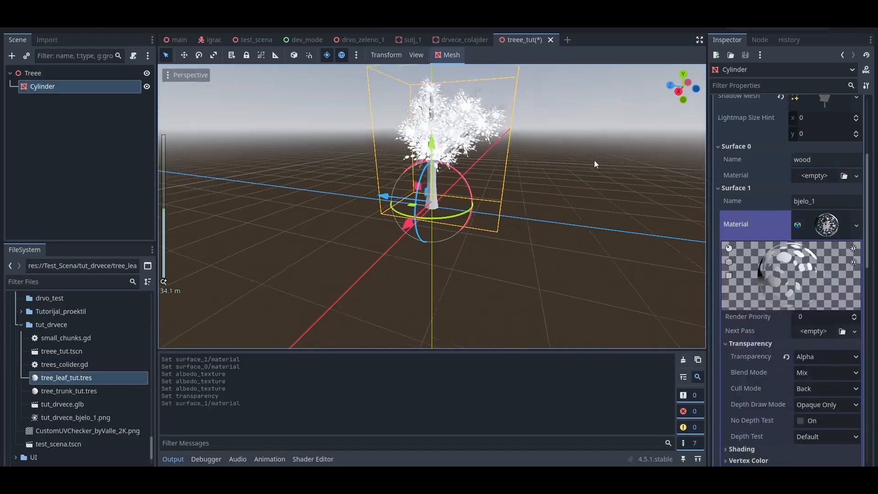
middle_drag(594, 160, 472, 164)
scroll(471, 169, down, 3)
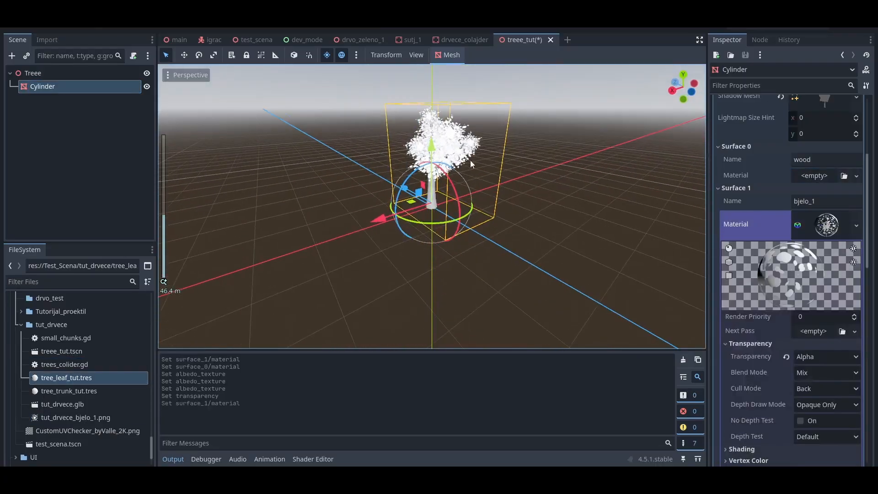
click(829, 228)
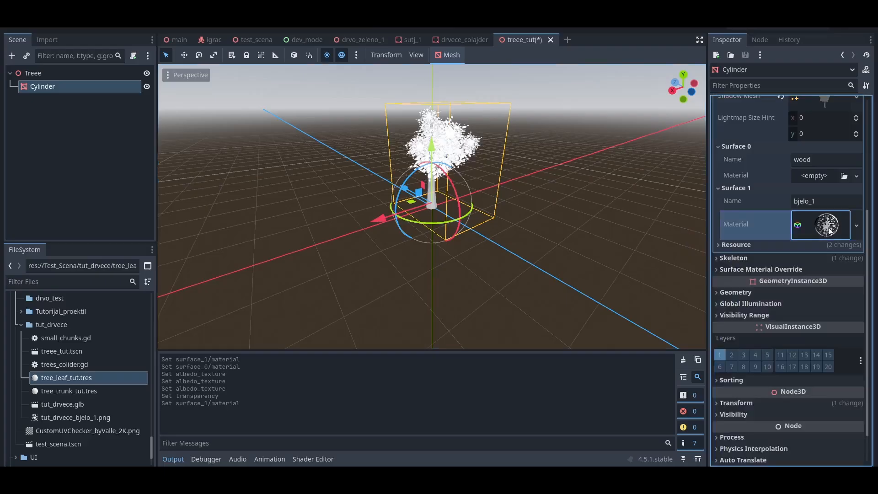
- Set the albedo color of tree_leaf_tut.tres to purple (945eff) and darken it to a deep purple
click(43, 377)
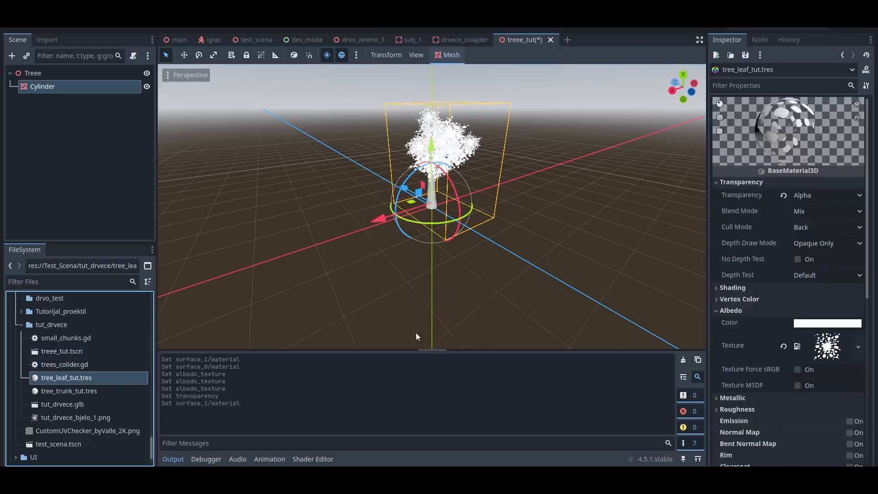
click(828, 324)
drag(819, 196, 781, 209)
click(495, 202)
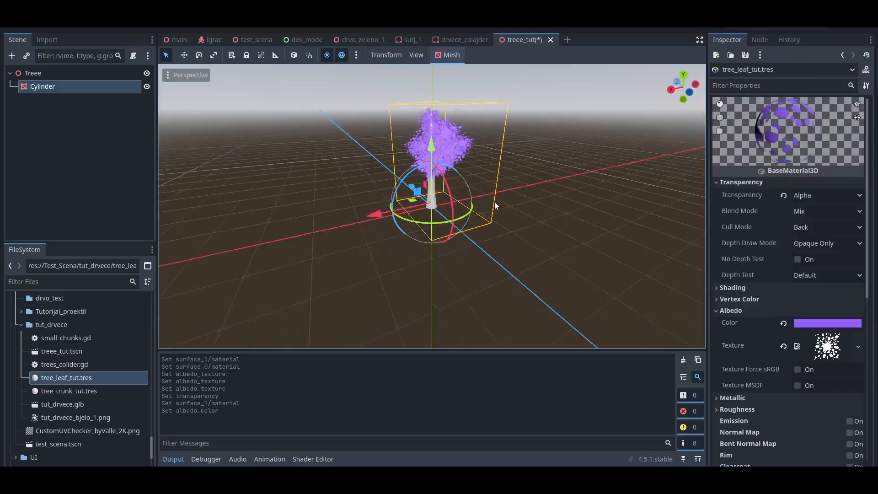
middle_drag(495, 202, 512, 194)
click(818, 323)
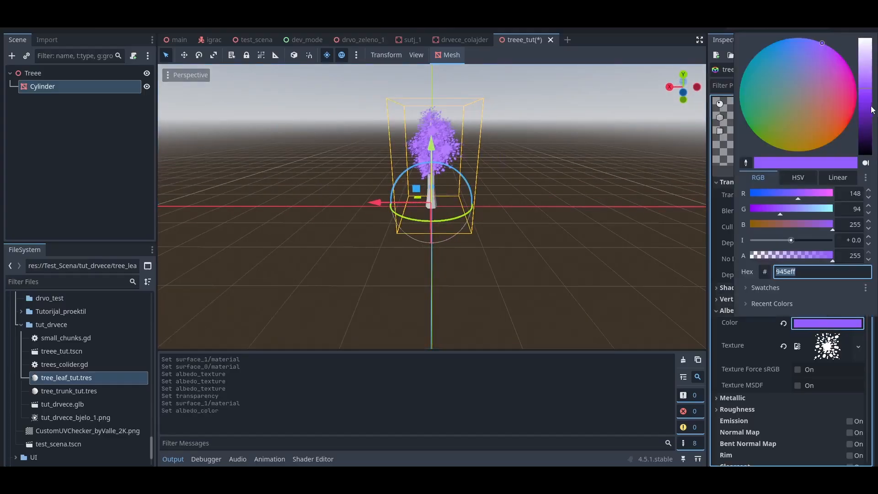
drag(869, 108, 869, 114)
click(526, 192)
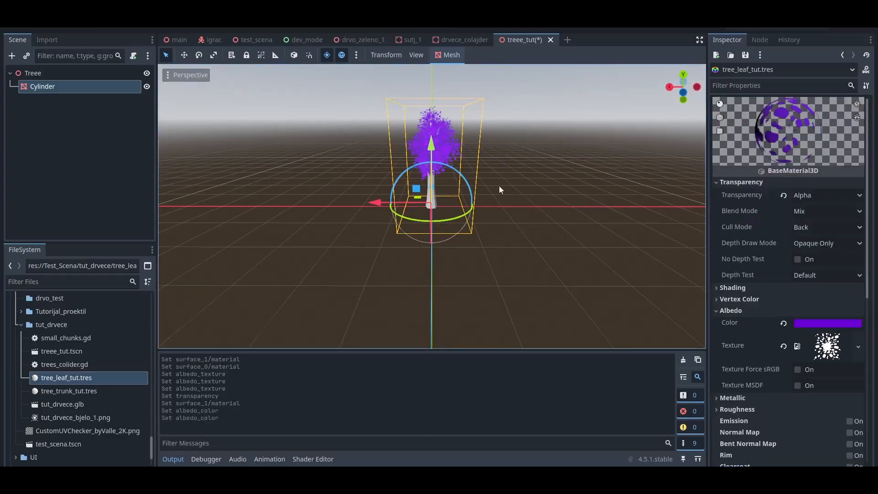
- Assign tree_trunk_tut.tres as the material of the Cylinder mesh's wood surface
middle_drag(498, 185, 474, 189)
scroll(522, 179, up, 3)
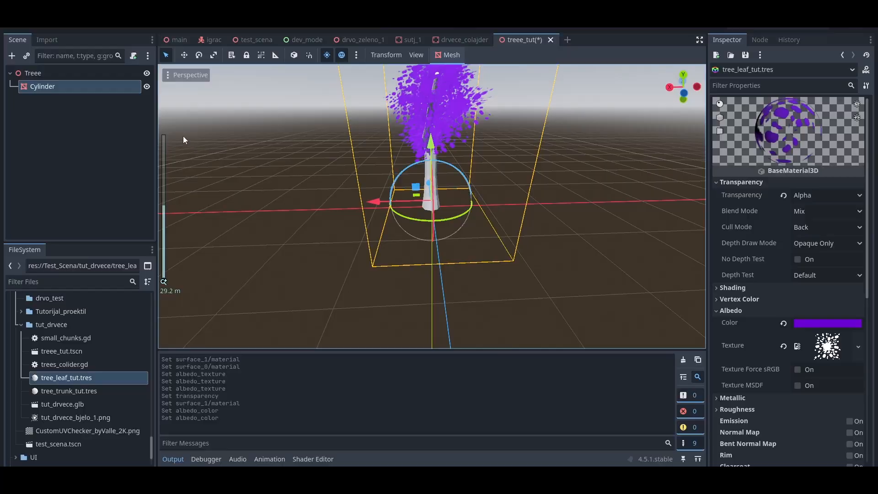
click(26, 88)
scroll(776, 228, up, 4)
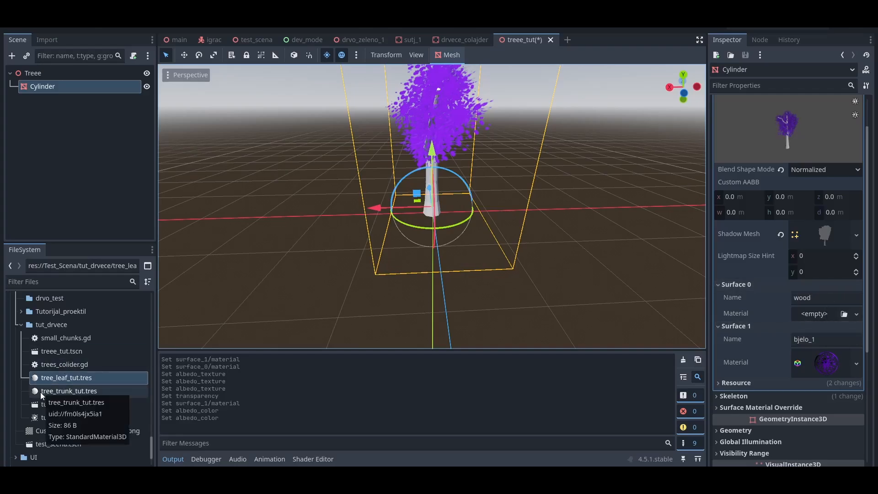
drag(42, 392, 825, 317)
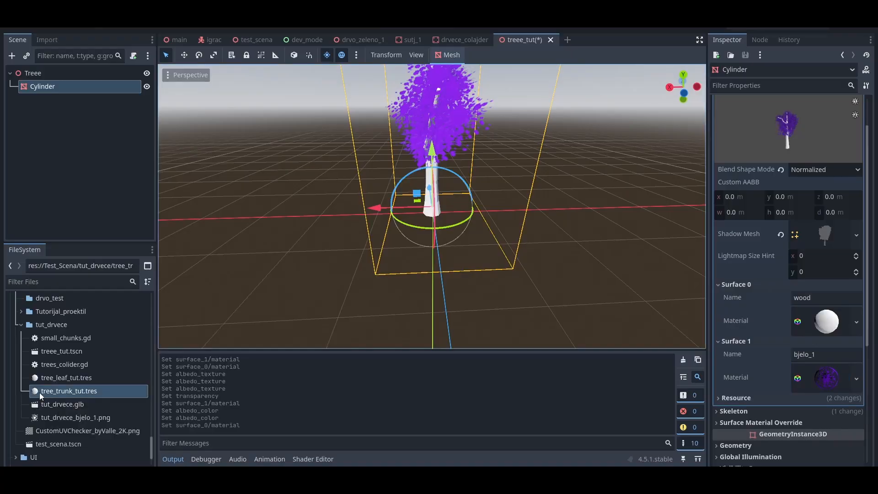
- Set the albedo color of tree_trunk_tut.tres to a dark brown (about 542b0b) and check the tree deselected
click(42, 396)
click(736, 217)
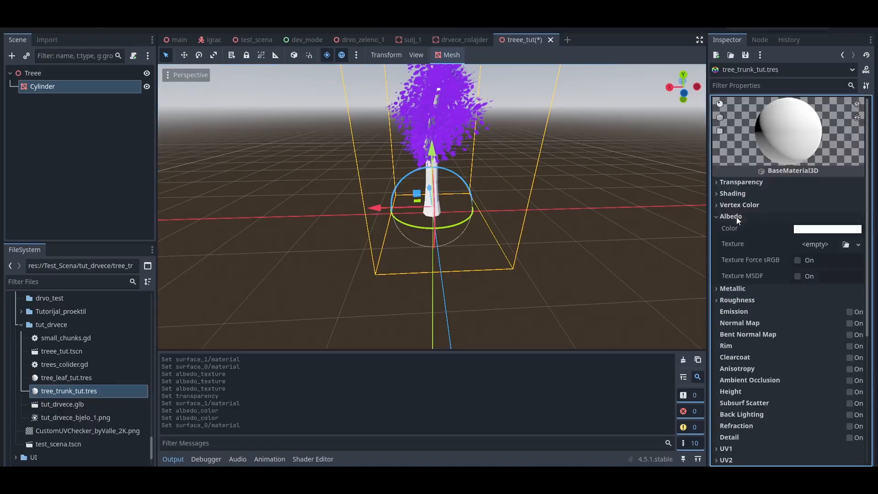
click(824, 232)
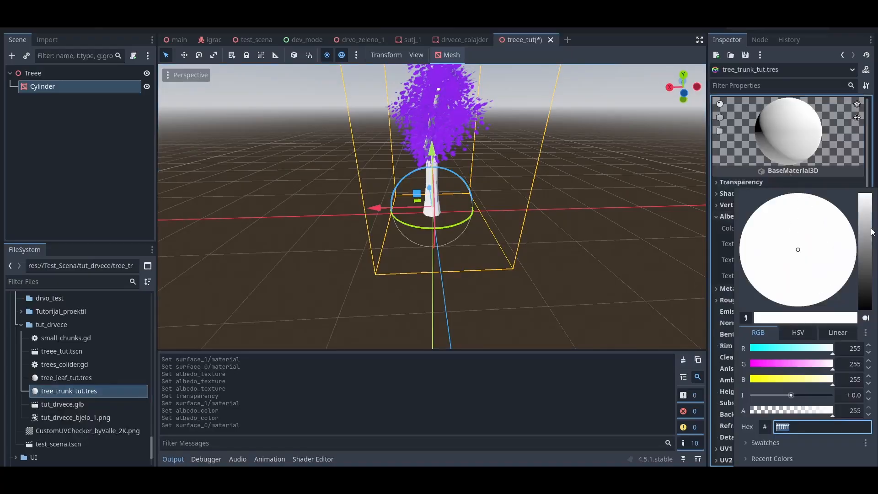
click(865, 244)
click(827, 275)
drag(868, 280, 869, 293)
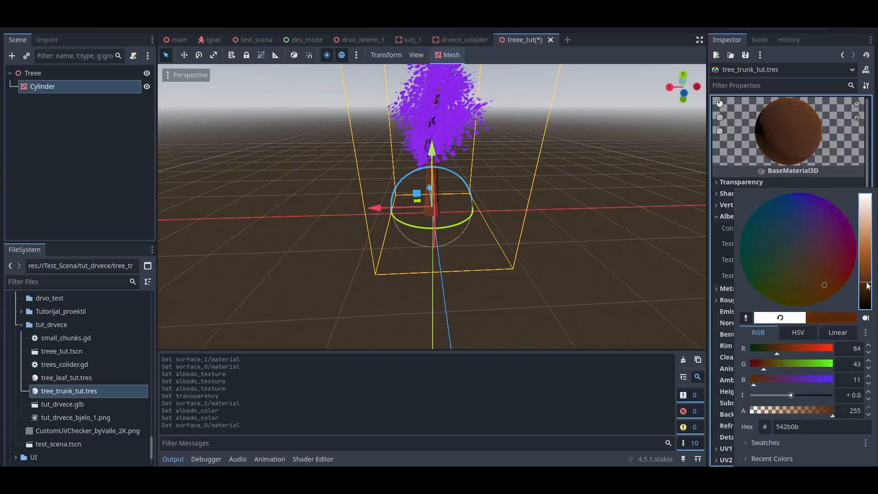
click(539, 241)
middle_drag(540, 242, 471, 242)
click(531, 241)
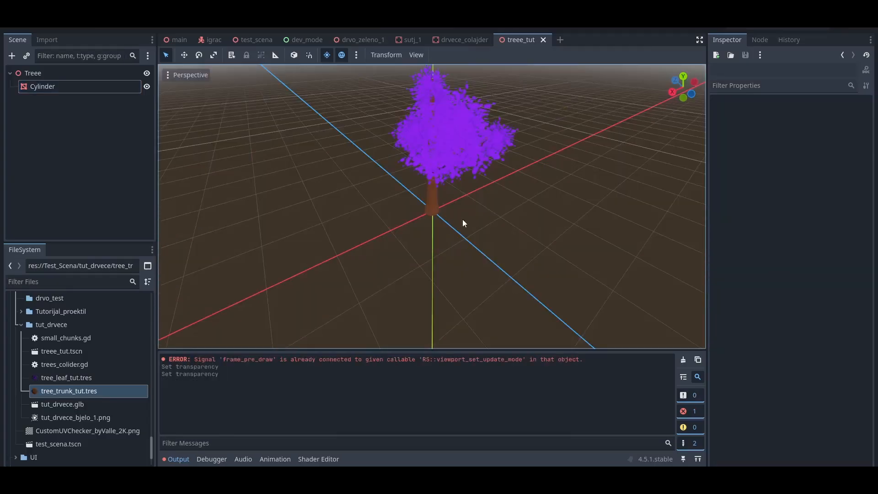
- Show the leaf material settings of the Cylinder's bjelo_1 surface and clear the output log
click(48, 87)
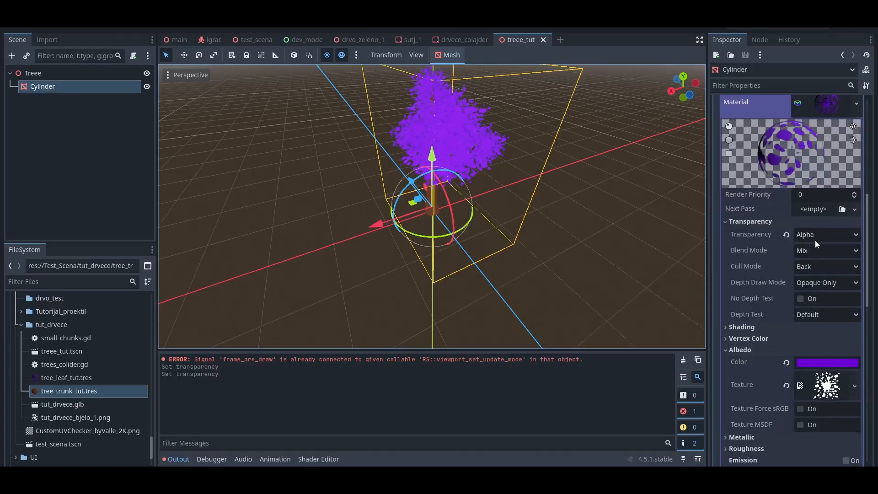
scroll(801, 307, up, 2)
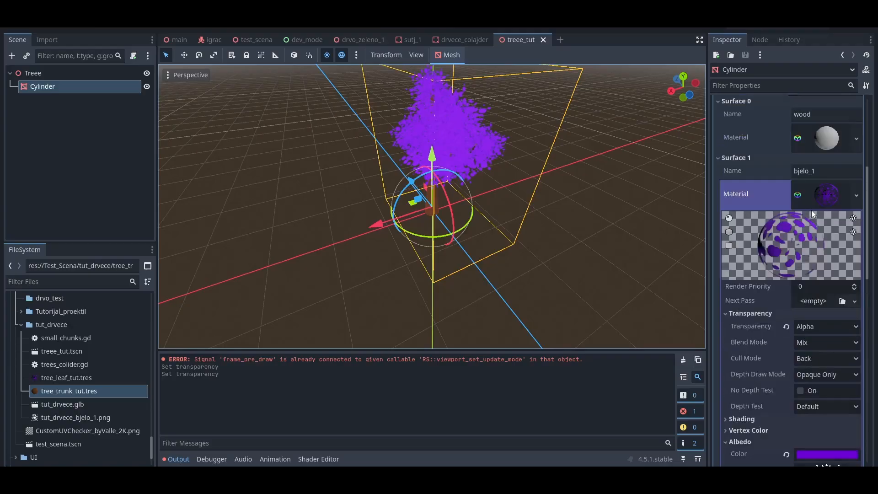
scroll(824, 352, down, 3)
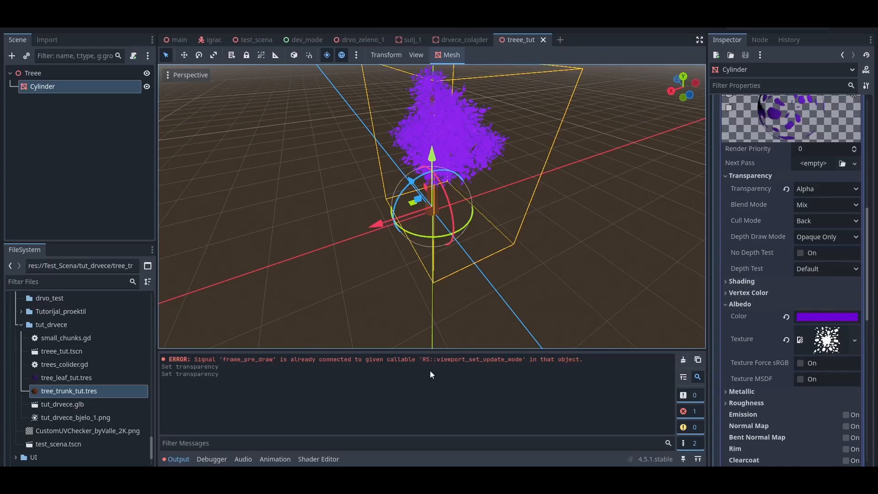
click(685, 360)
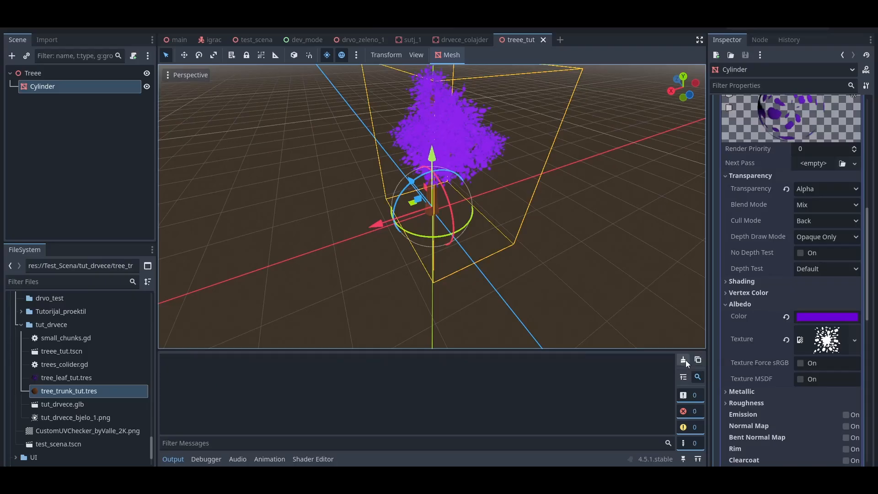
- Set the leaf material's transparency to Alpha Scissor and inspect the foliage from several angles
scroll(832, 241, up, 2)
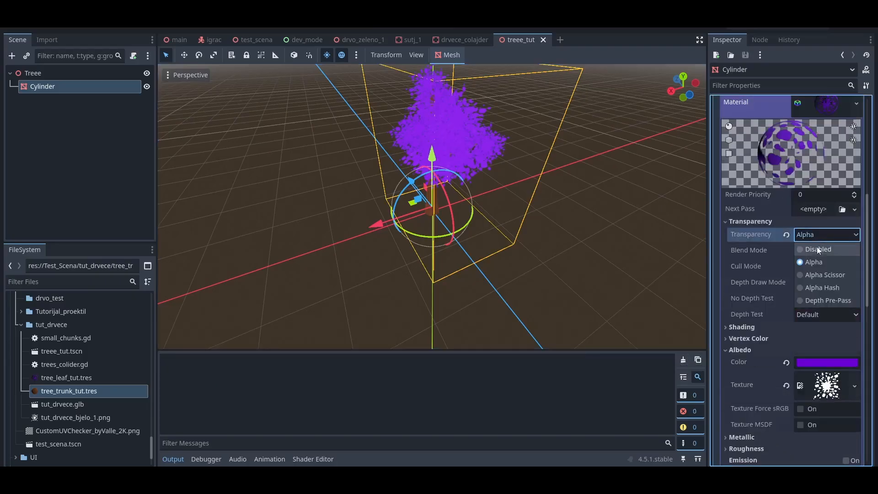
click(825, 276)
scroll(568, 193, up, 3)
middle_drag(568, 193, 494, 186)
scroll(443, 188, down, 5)
scroll(536, 232, up, 3)
middle_drag(534, 233, 517, 229)
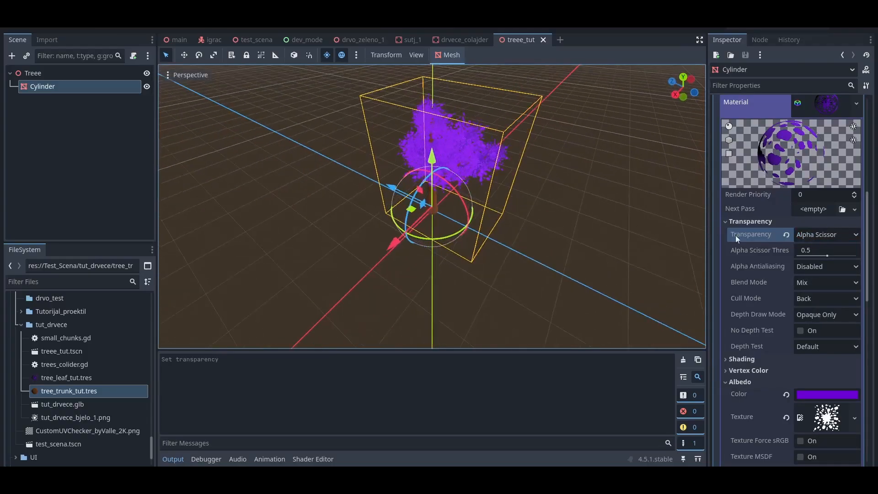
- Set the leaf material's cull mode to Disabled and inspect the foliage with the tree deselected
click(813, 300)
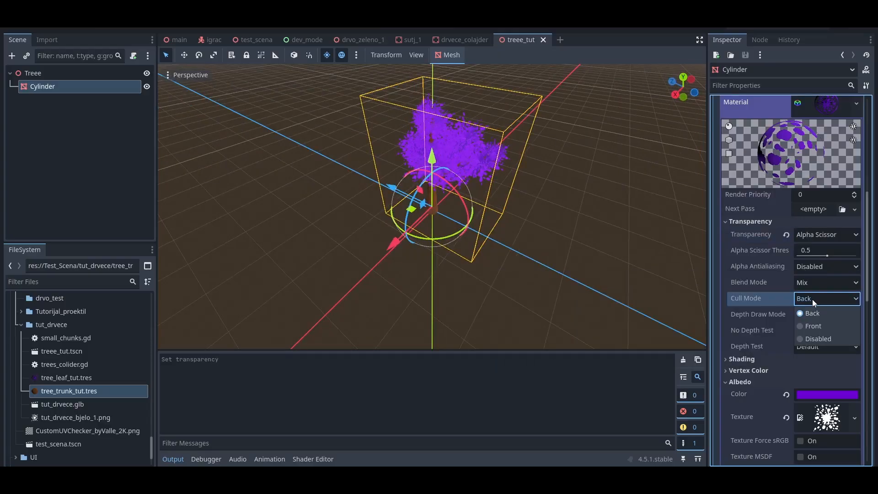
click(739, 296)
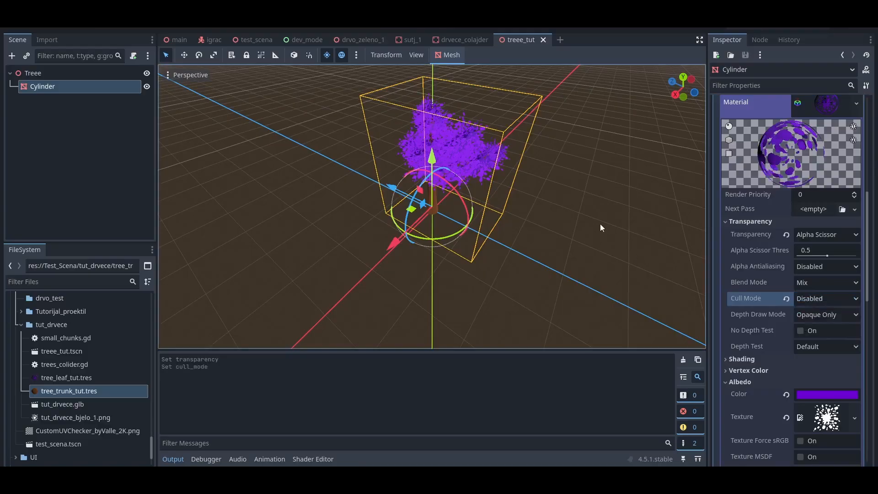
scroll(600, 224, up, 1)
middle_drag(600, 223, 613, 169)
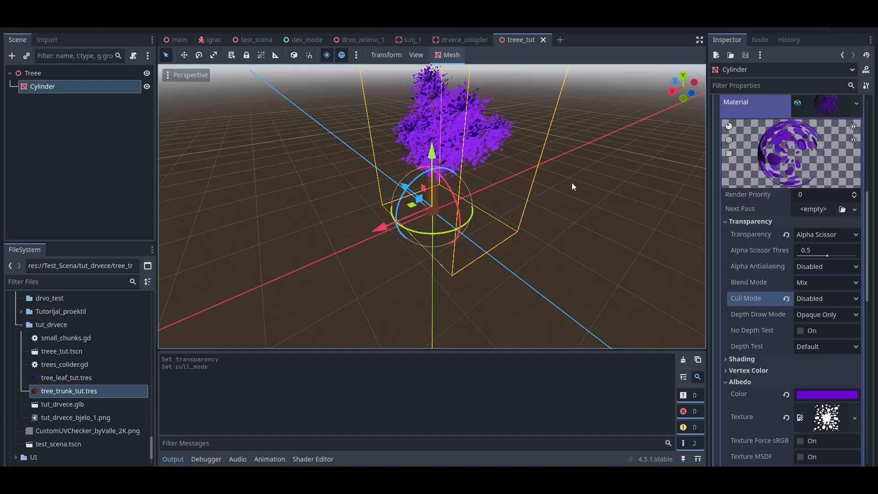
mouse_move(571, 183)
middle_down()
mouse_move(623, 172)
mouse_move(587, 185)
mouse_move(623, 193)
mouse_move(583, 193)
middle_up()
click(587, 185)
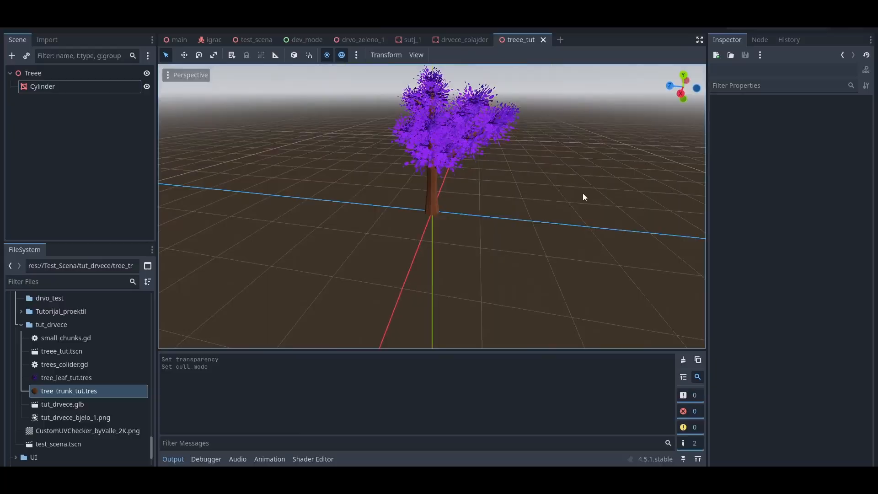
- Compare with the Cylinder's leaf material in drvo_zeleno_1 and set the treee_tut leaf material's diffuse mode to Lambert Wrap
click(29, 89)
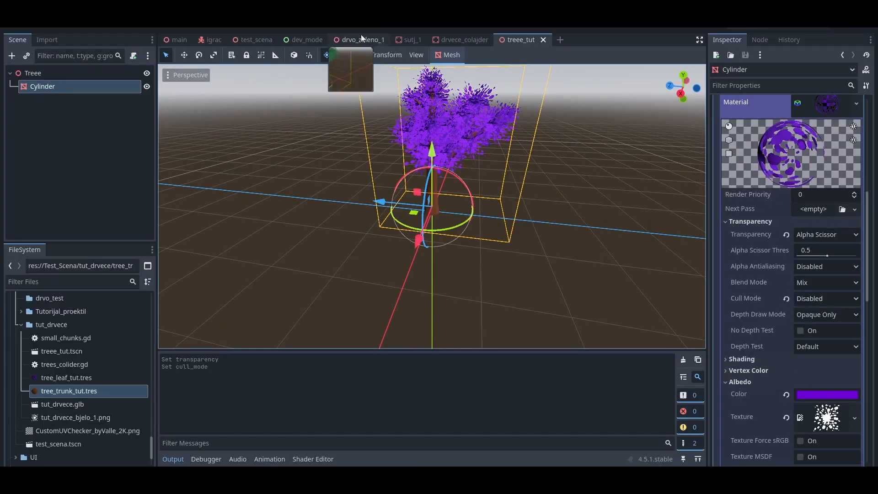
click(352, 43)
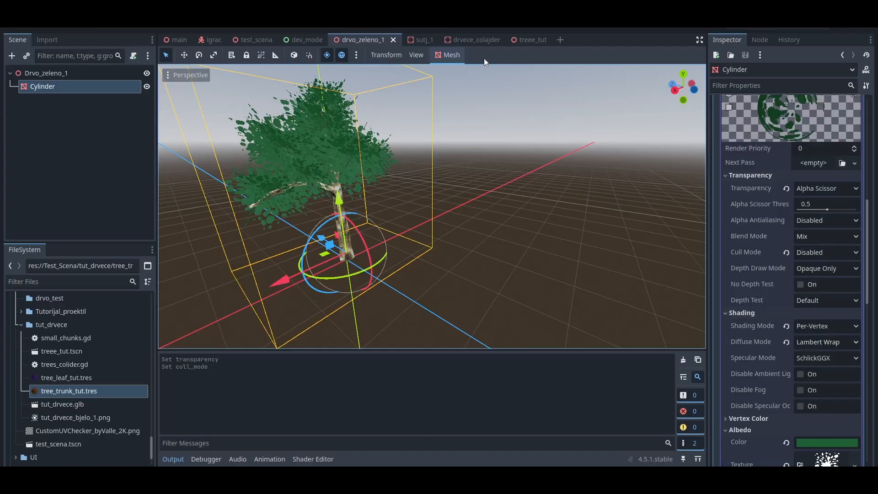
click(526, 40)
scroll(755, 282, down, 3)
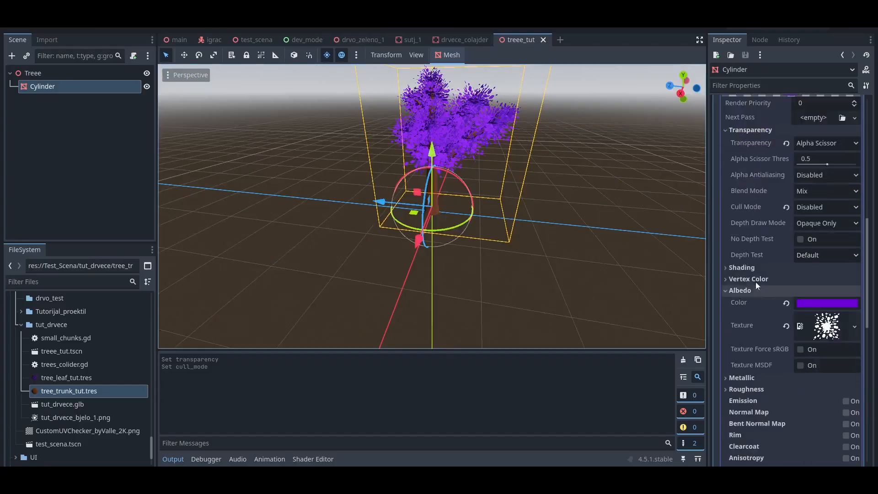
click(759, 269)
click(808, 280)
click(808, 280)
click(818, 297)
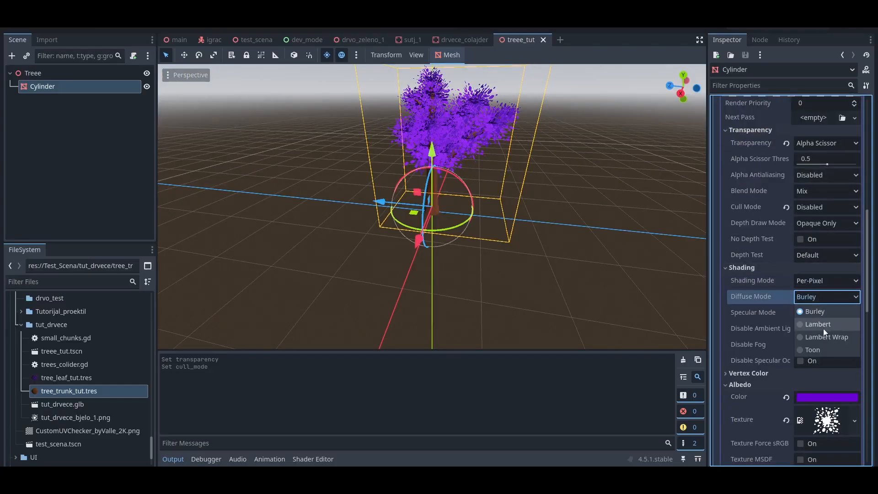
click(707, 295)
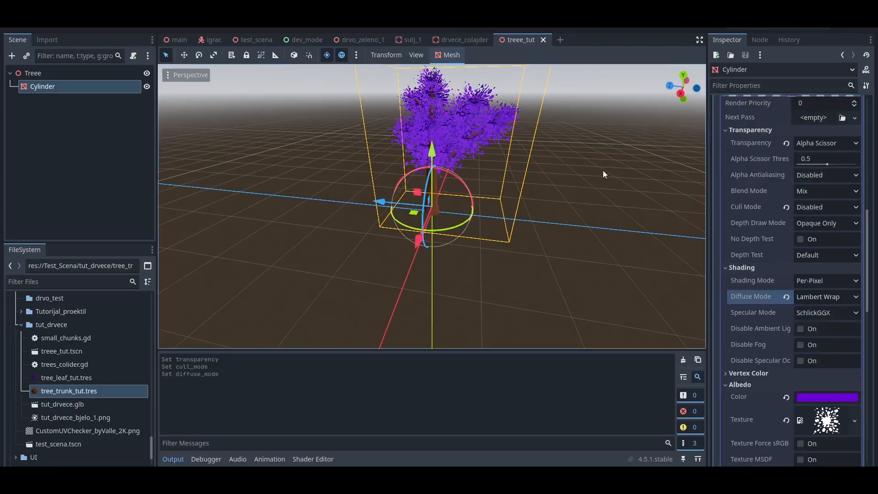
middle_drag(602, 170, 417, 169)
- Check the sampling settings in drvo_zeleno_1 and set the treee_tut leaf material's texture filter to Nearest Mipmap
click(382, 39)
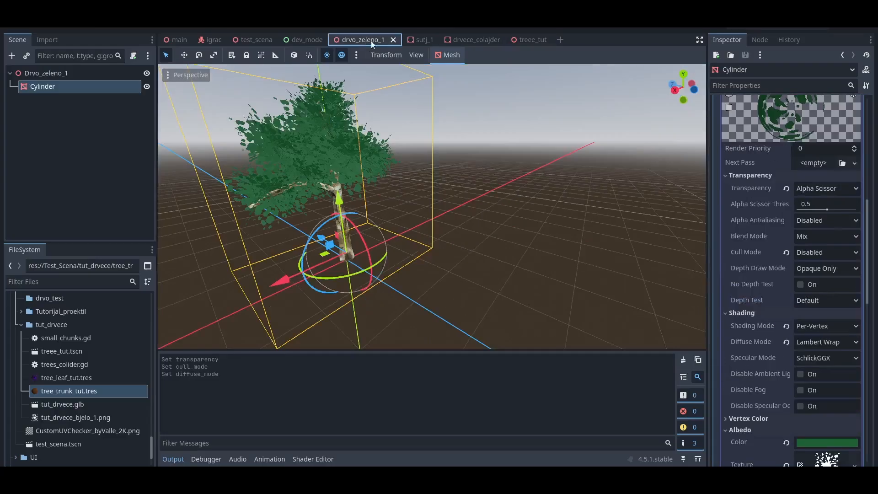
scroll(838, 329, down, 3)
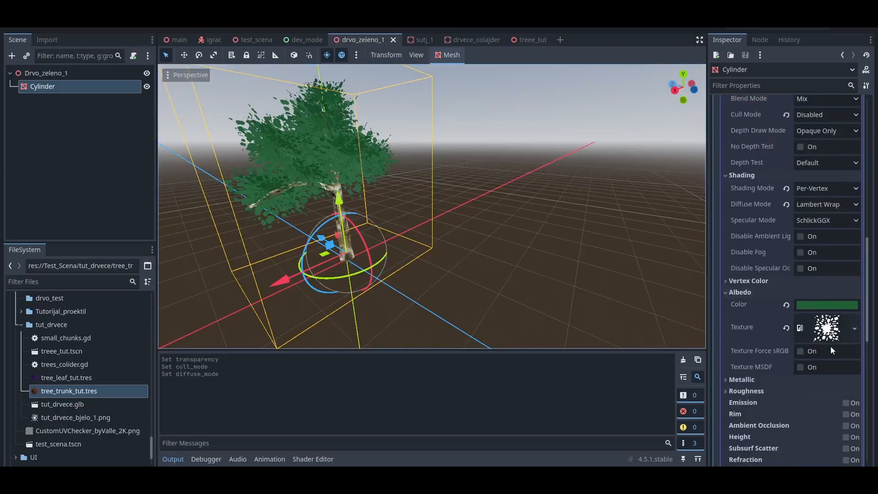
scroll(833, 356, down, 6)
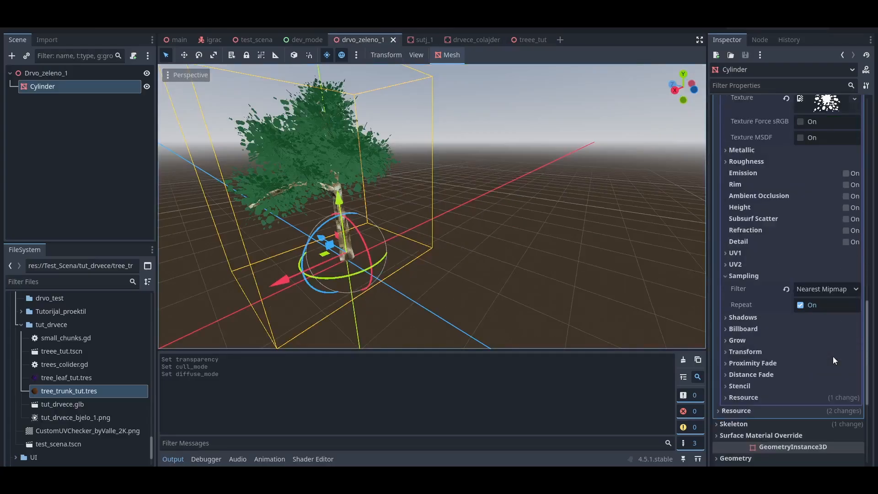
click(526, 39)
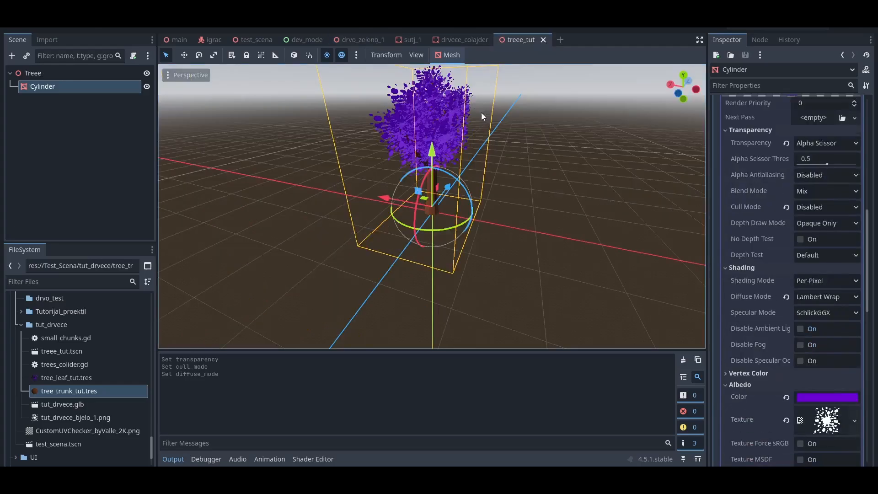
scroll(796, 311, down, 5)
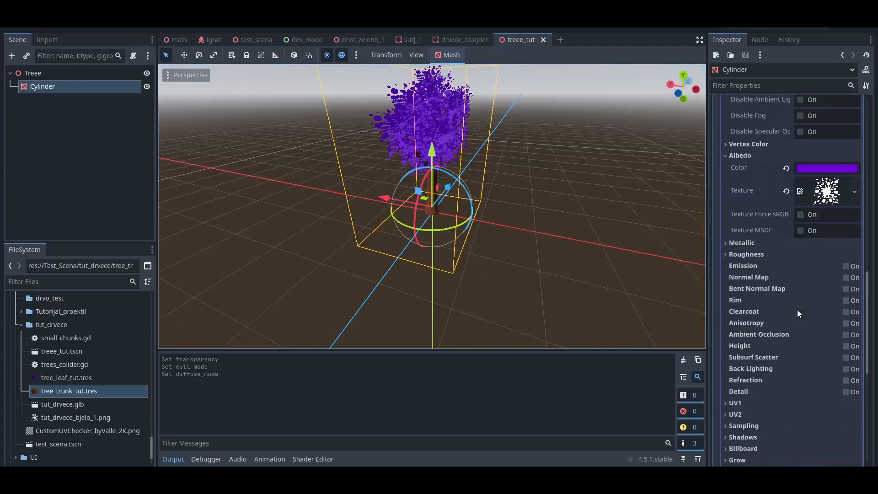
scroll(769, 287, down, 4)
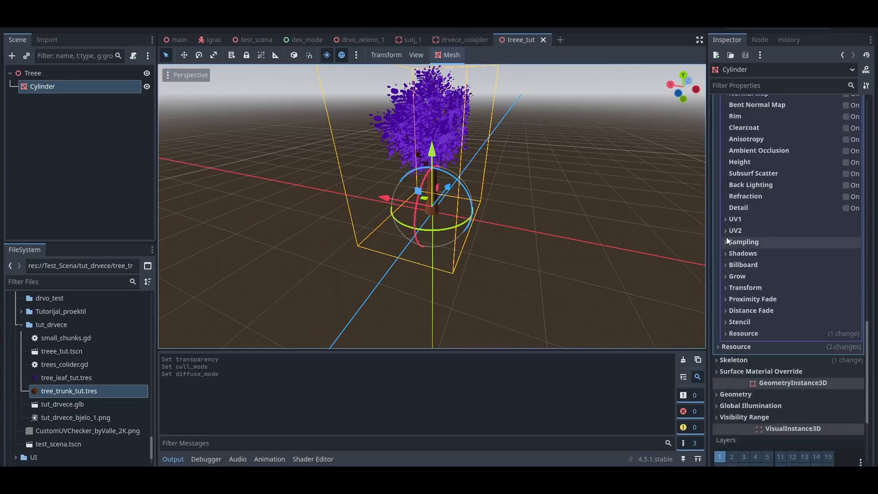
click(739, 242)
click(824, 258)
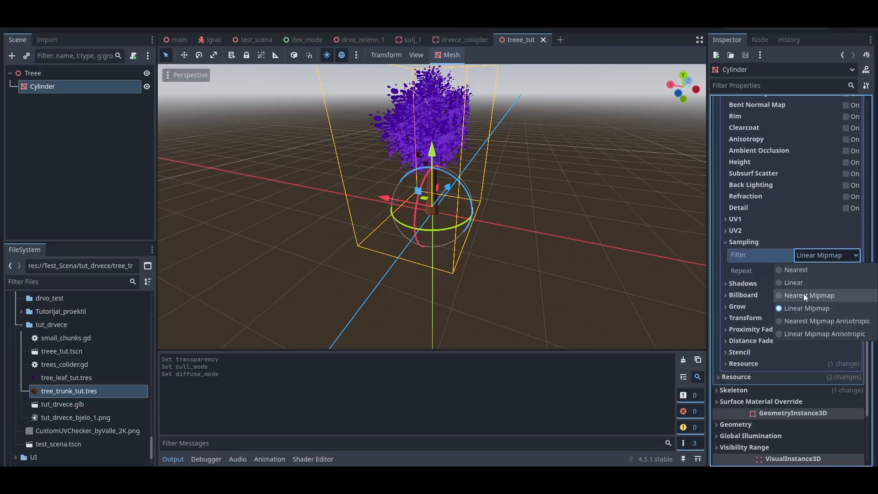
click(566, 208)
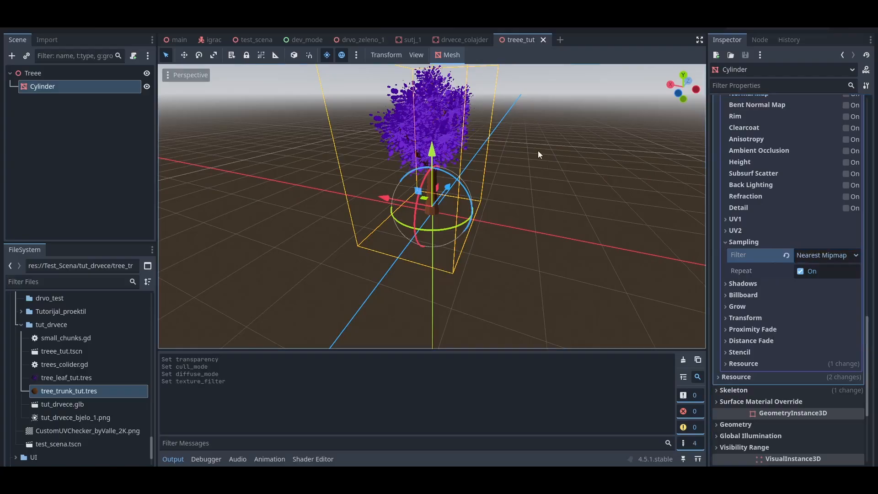
- Examine the purple leaves up close and compare their texture filtering with the trunk texture in drvo_zeleno_1
scroll(537, 150, up, 5)
middle_drag(538, 151, 428, 190)
scroll(438, 211, up, 2)
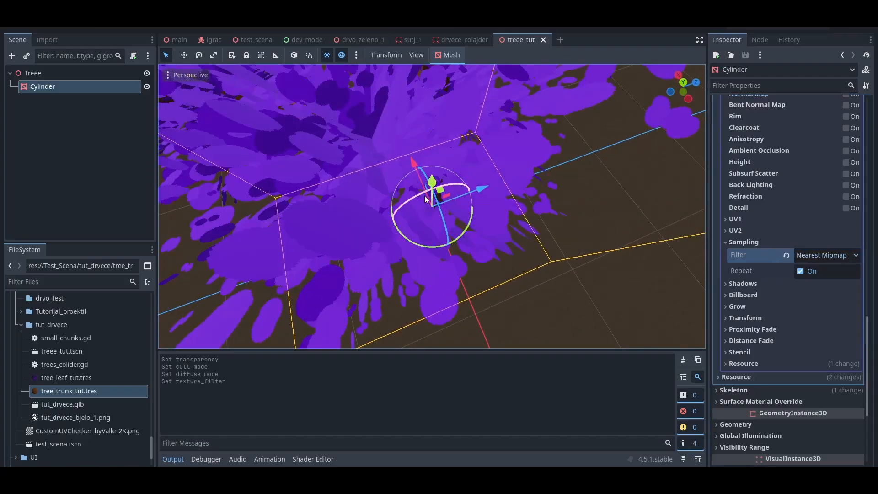
click(373, 41)
scroll(379, 201, up, 5)
middle_drag(406, 192, 456, 182)
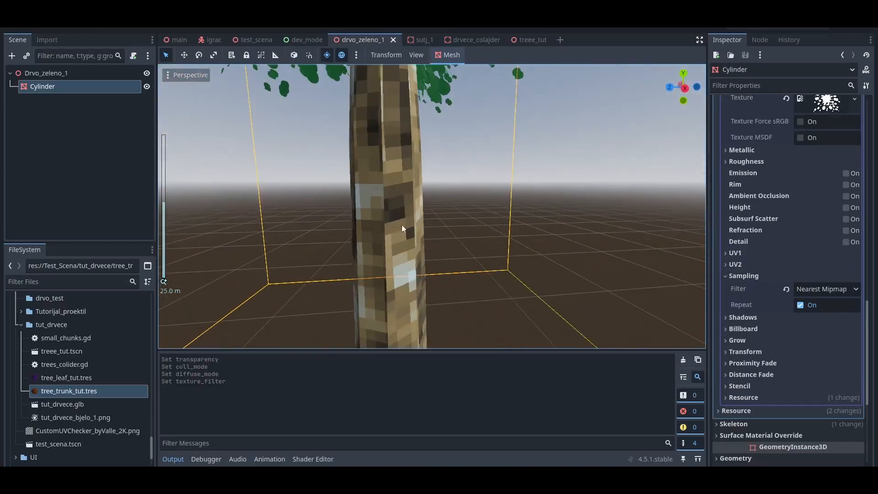
click(530, 39)
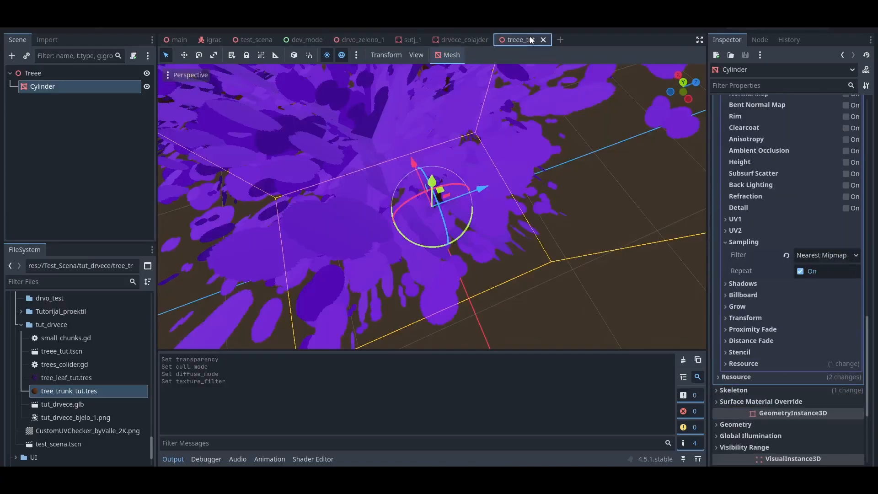
- Examine the whole purple tree from a distance and compare its leaf material with the transparency and shading settings in drvo_zeleno_1
scroll(541, 201, down, 2)
middle_drag(541, 201, 443, 153)
scroll(491, 158, down, 2)
click(602, 205)
click(84, 89)
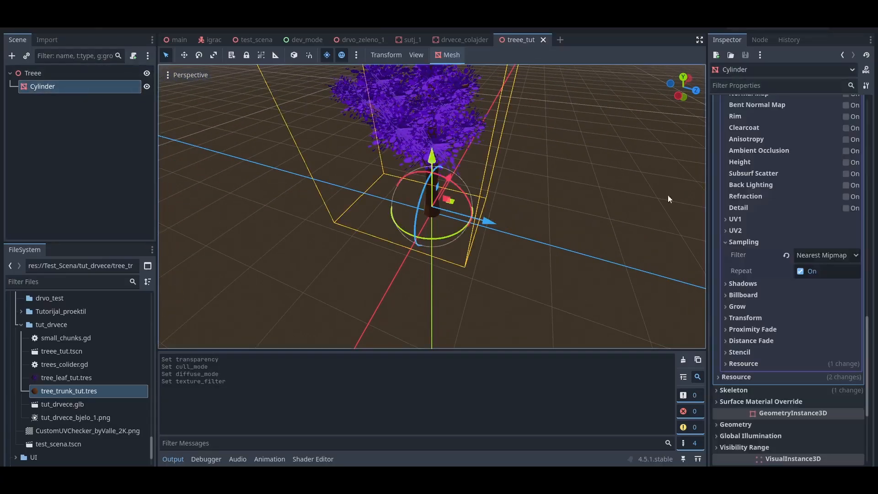
click(362, 39)
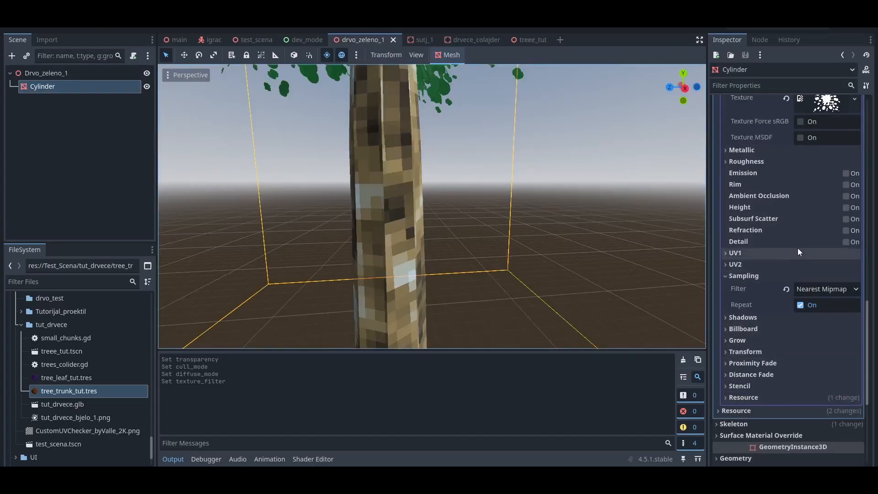
scroll(803, 249, up, 2)
scroll(802, 246, up, 8)
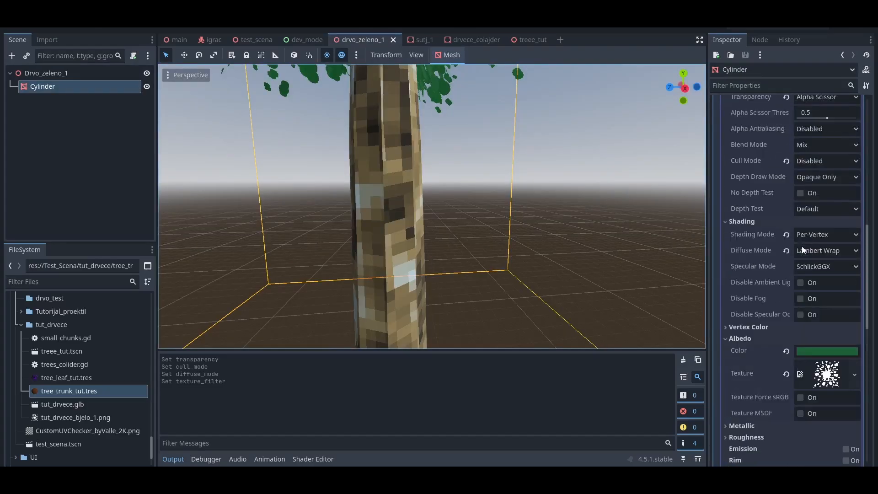
scroll(802, 246, up, 7)
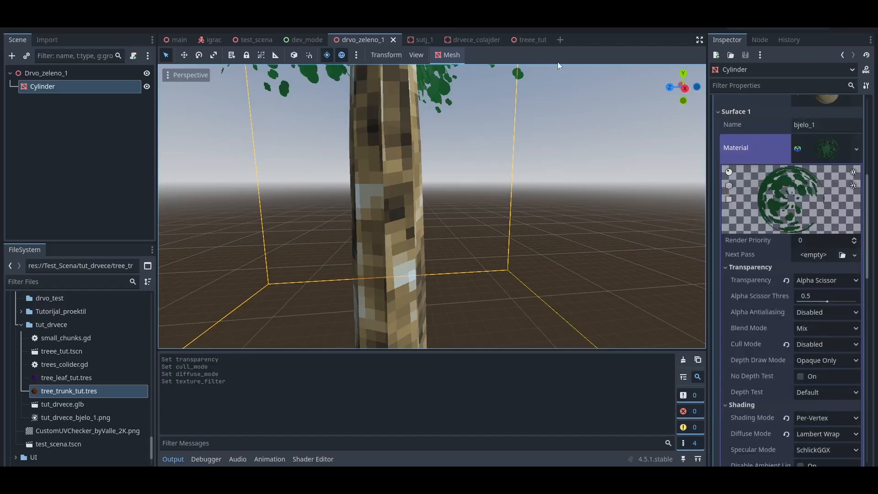
click(533, 45)
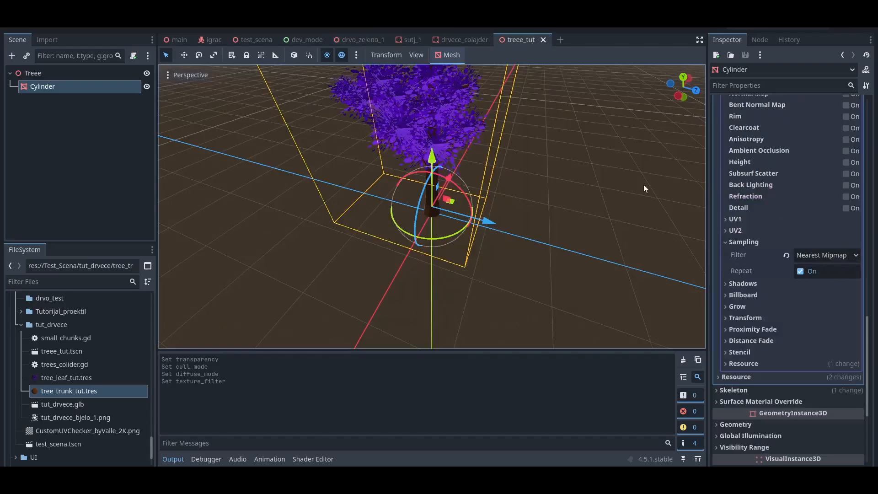
- Set the treee_tut leaf material's shading mode to Unshaded and inspect the foliage from another side
scroll(591, 174, down, 5)
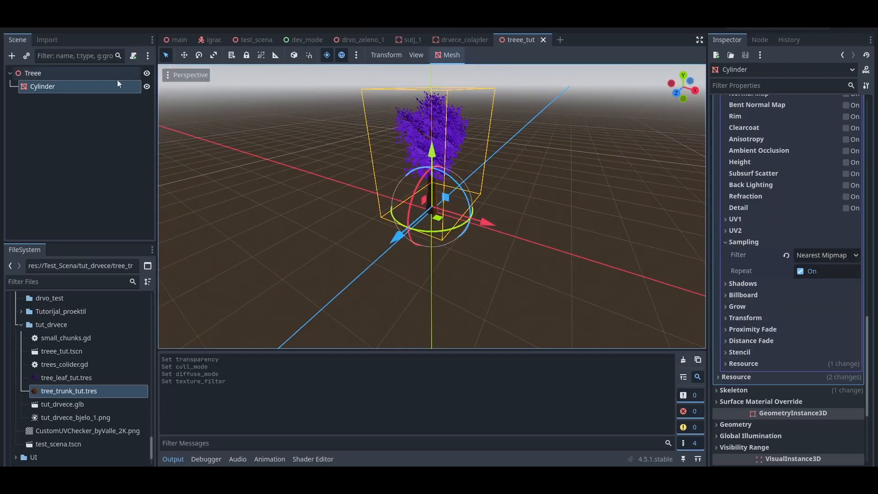
scroll(798, 279, up, 7)
scroll(799, 274, up, 10)
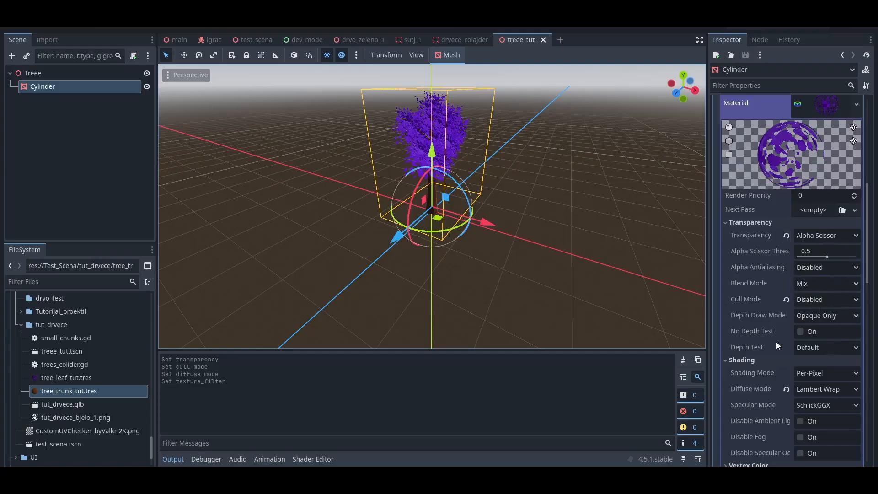
scroll(777, 331, down, 4)
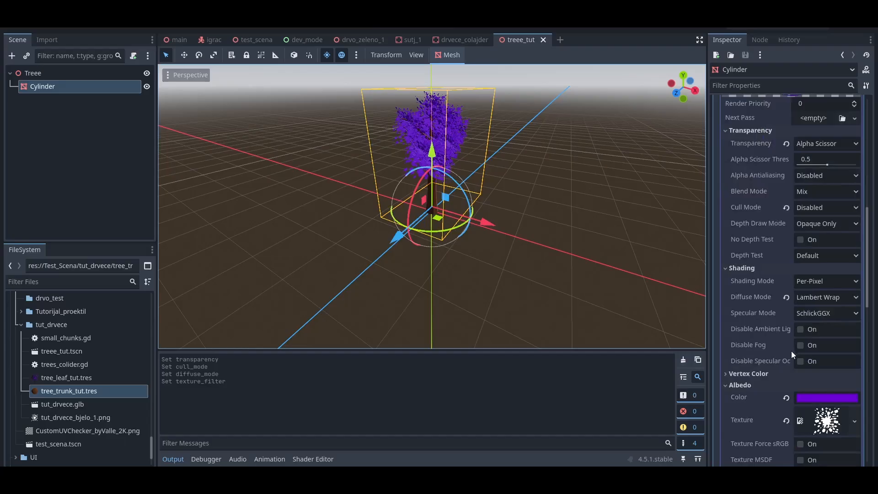
click(810, 282)
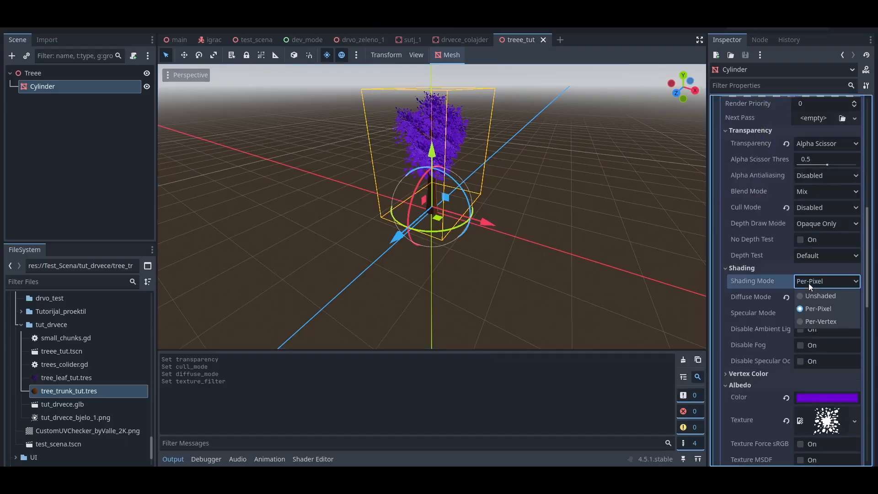
click(812, 295)
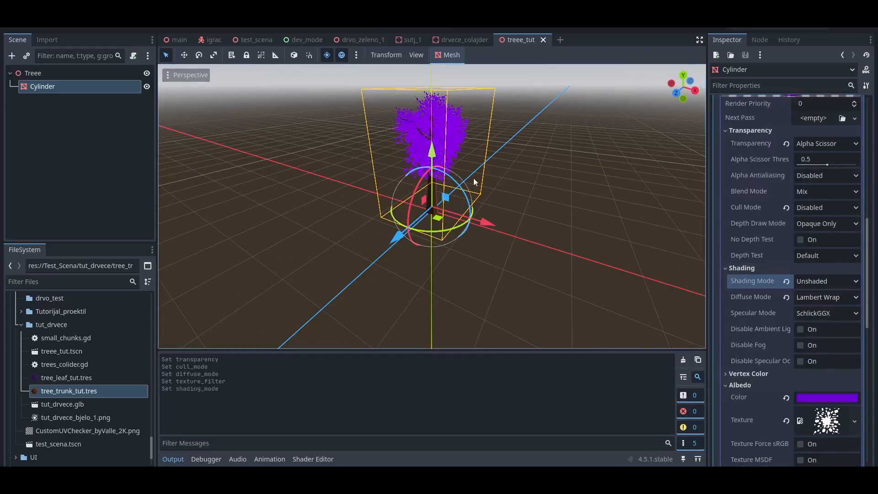
mouse_move(473, 177)
middle_down()
mouse_move(353, 186)
mouse_move(349, 230)
mouse_move(555, 190)
mouse_move(629, 188)
mouse_move(633, 207)
middle_up()
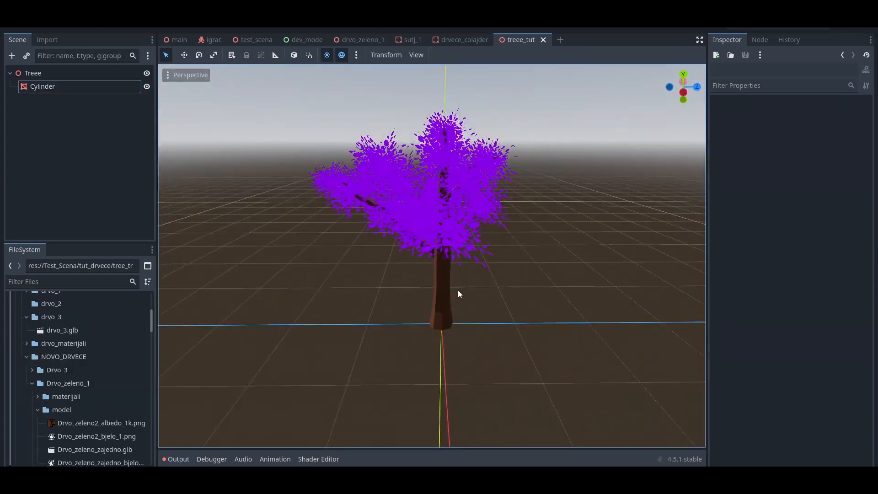
click(451, 290)
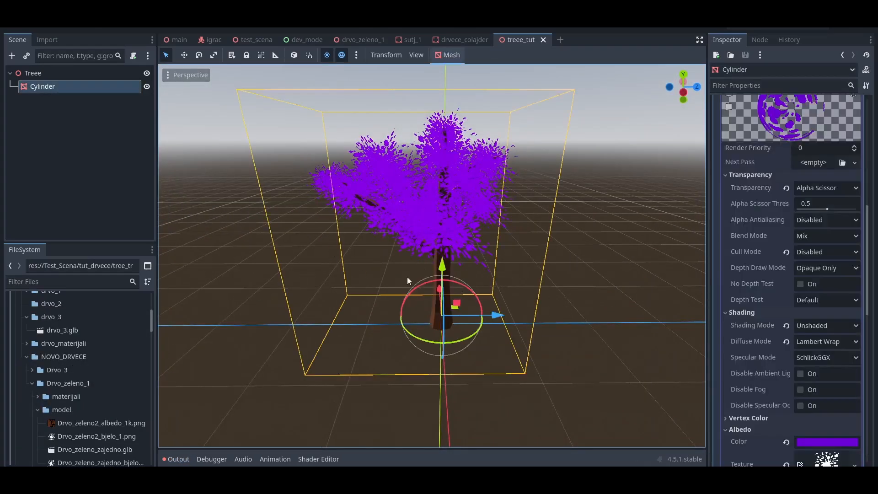
- Clear the output log and check the drvece_colajder scene before returning to treee_tut
click(181, 459)
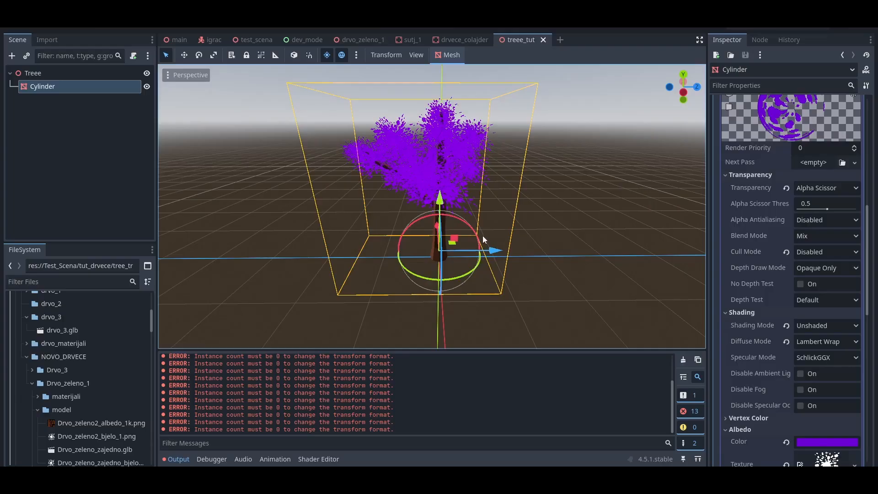
click(683, 359)
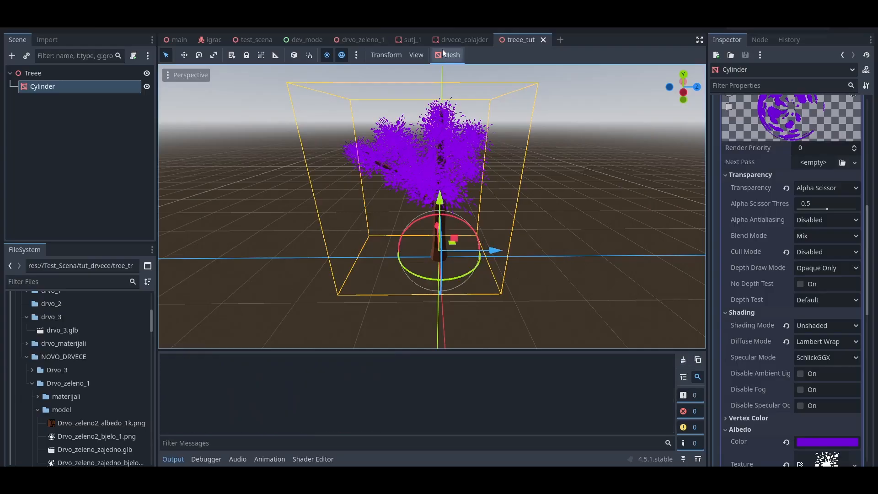
click(451, 41)
click(527, 42)
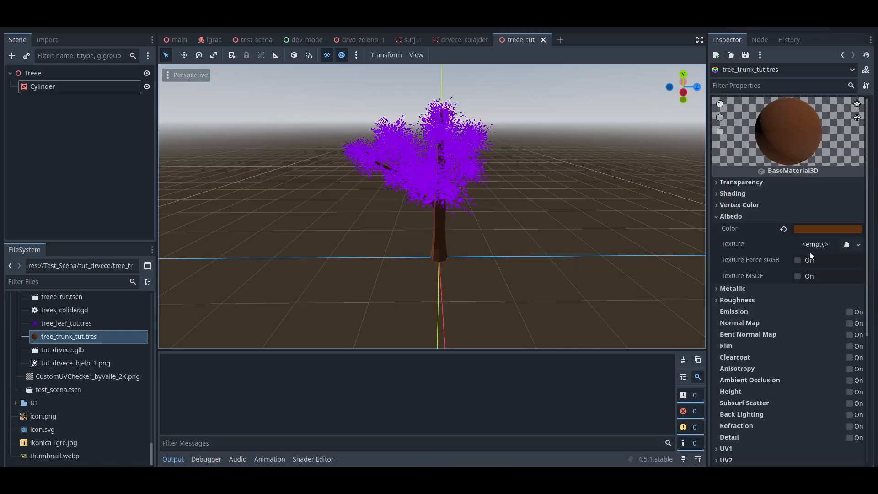
- Assign a new NoiseTexture2D as the albedo texture of tree_trunk_tut.tres, expand its settings and inspect the trunk up close
scroll(809, 252, down, 2)
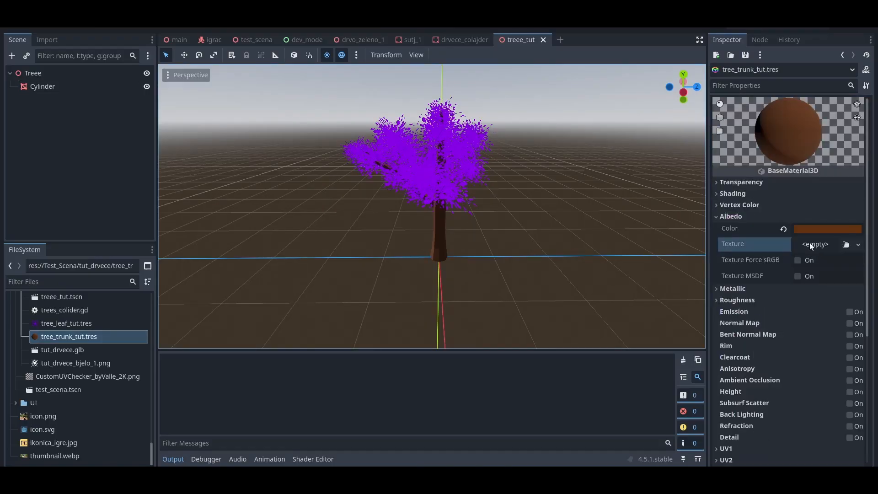
click(857, 245)
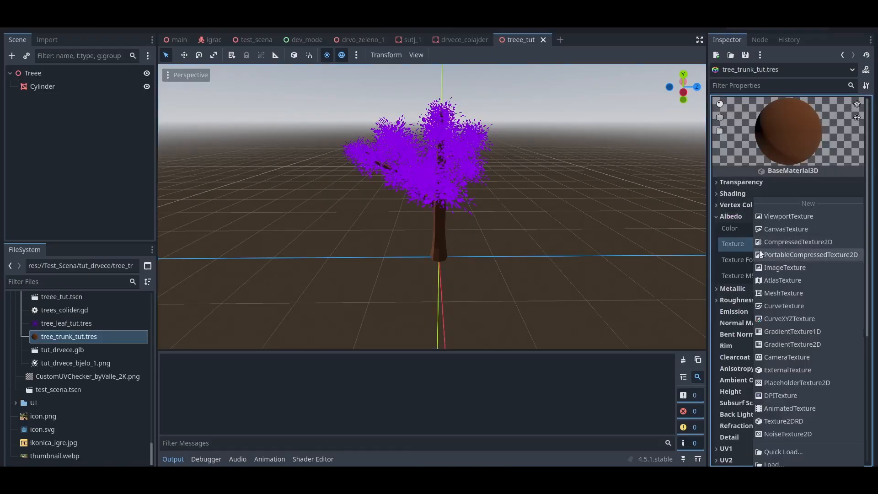
click(738, 249)
click(858, 247)
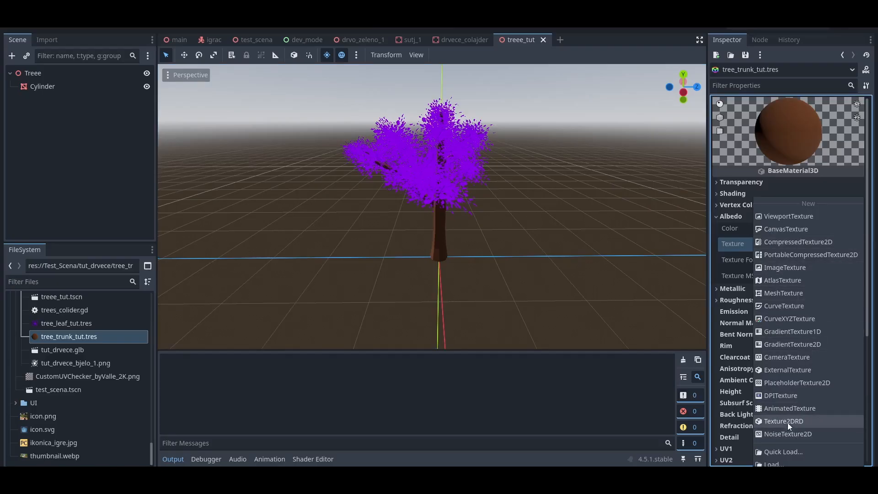
click(781, 434)
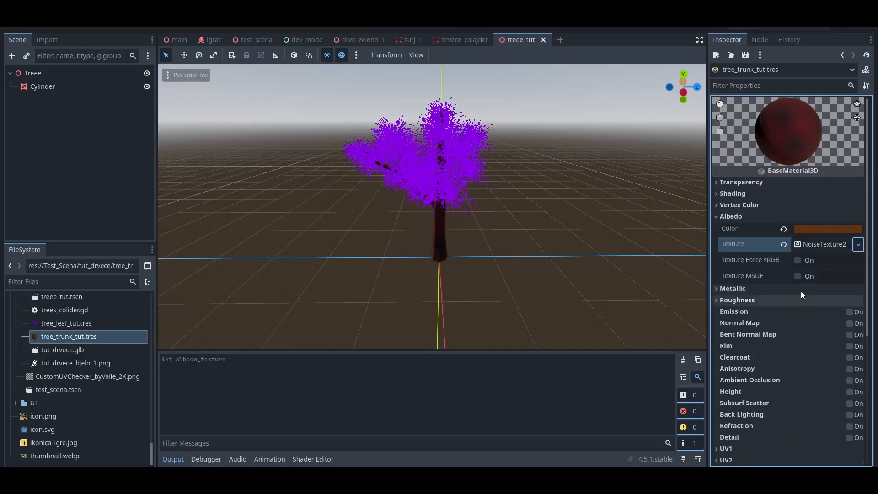
click(820, 245)
scroll(511, 256, up, 4)
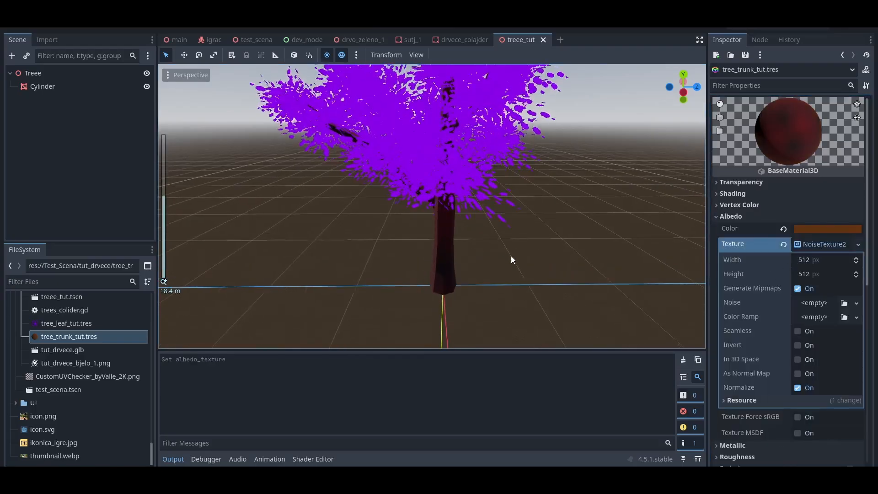
middle_drag(511, 257, 482, 217)
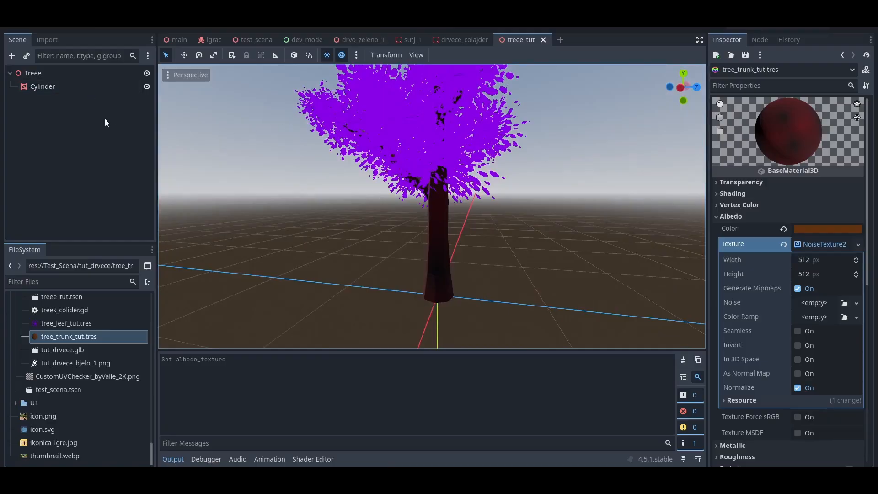
- Set the Cylinder's leaf material shading mode to Per-Vertex after trying Per-Pixel, and inspect the foliage
click(56, 88)
scroll(820, 258, up, 5)
scroll(820, 259, down, 7)
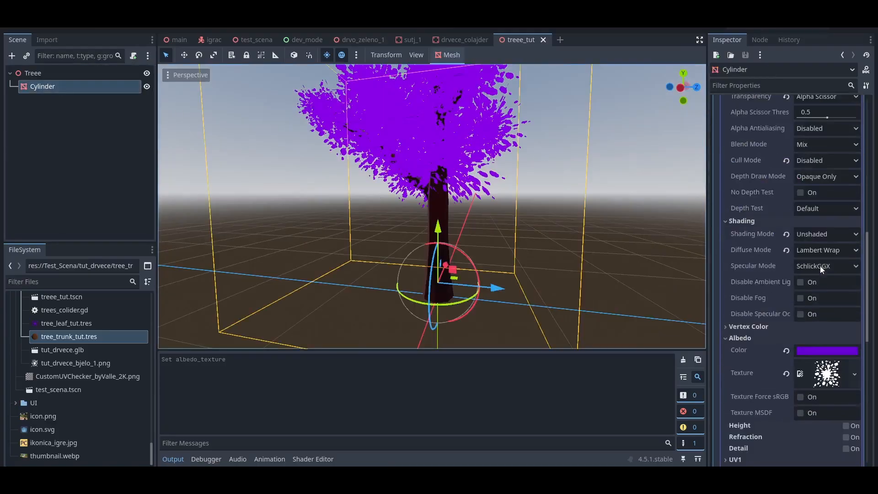
click(819, 234)
click(819, 261)
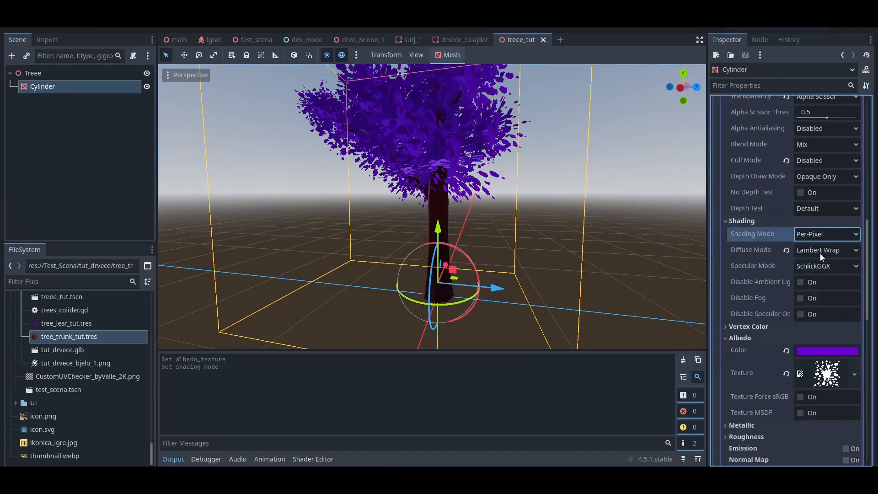
click(821, 236)
click(826, 275)
middle_drag(547, 233, 509, 242)
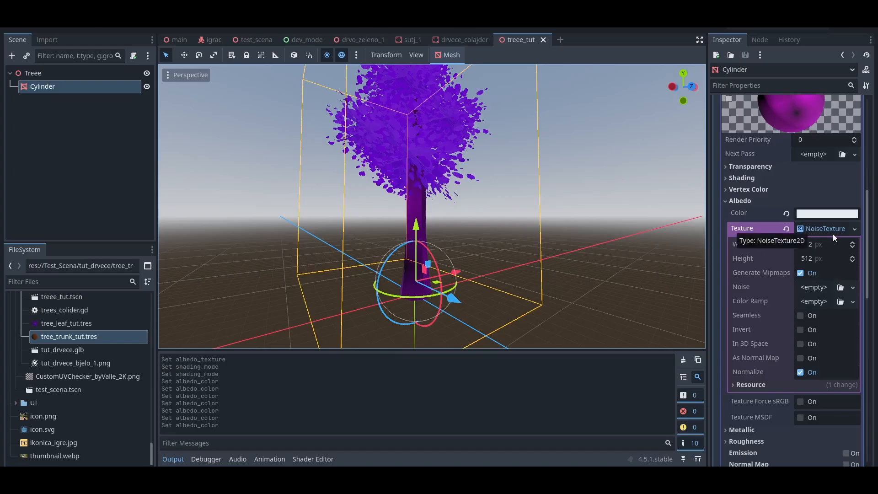
- Add a FastNoiseLite noise to the trunk material's albedo noise texture and inspect it on the trunk
click(852, 287)
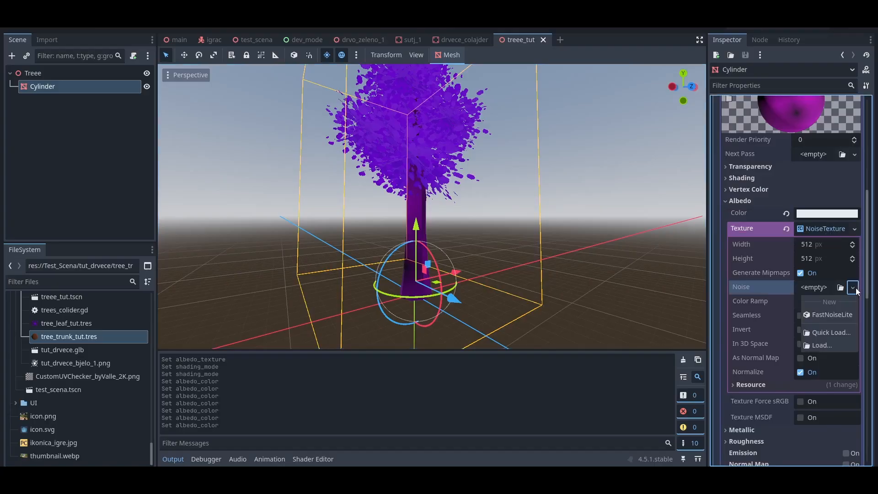
click(849, 314)
scroll(478, 292, up, 3)
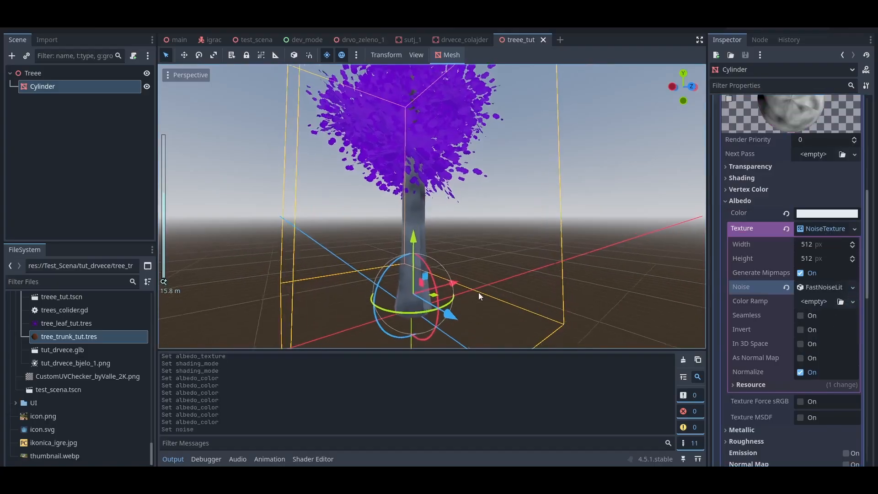
scroll(774, 195, up, 2)
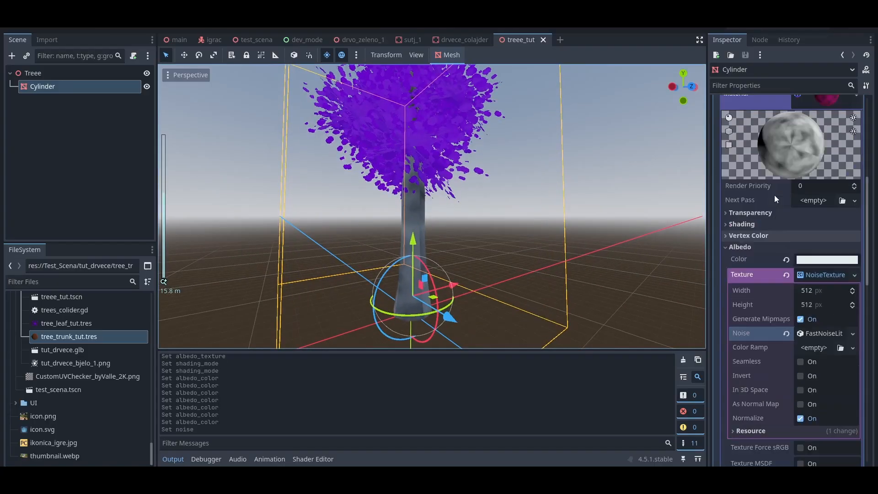
- Expand the trunk texture's FastNoiseLite settings and set the noise type to Simplex after trying Value Cubic
click(824, 335)
scroll(822, 333, down, 4)
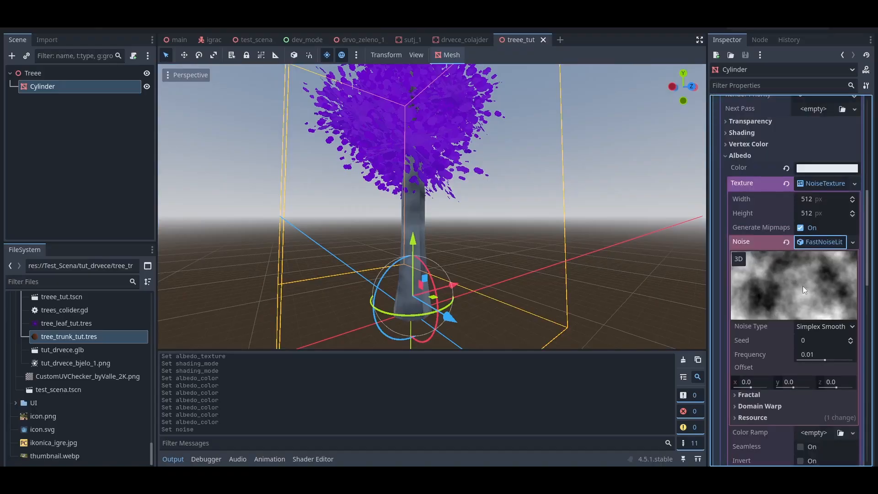
scroll(829, 322, down, 4)
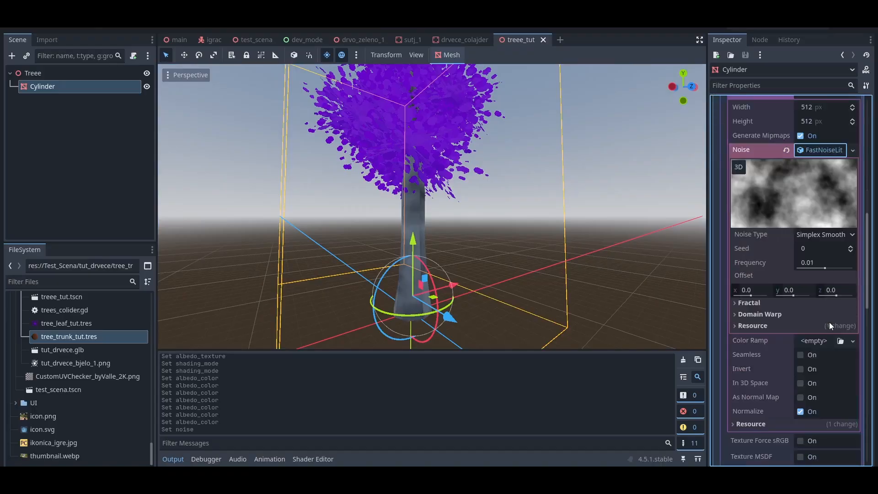
click(825, 235)
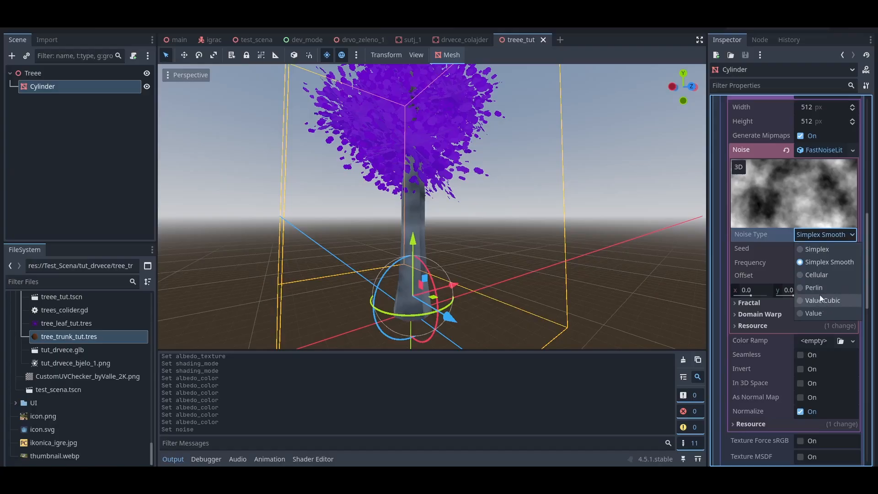
click(820, 300)
click(821, 236)
click(818, 250)
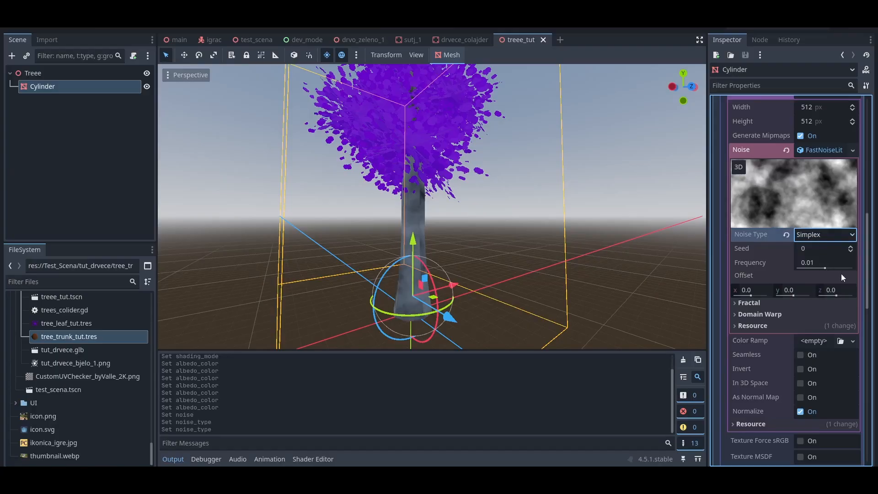
- Set the trunk noise's seed to 5 and its frequency to 0.0893, and check the pattern around the trunk
drag(806, 249, 810, 249)
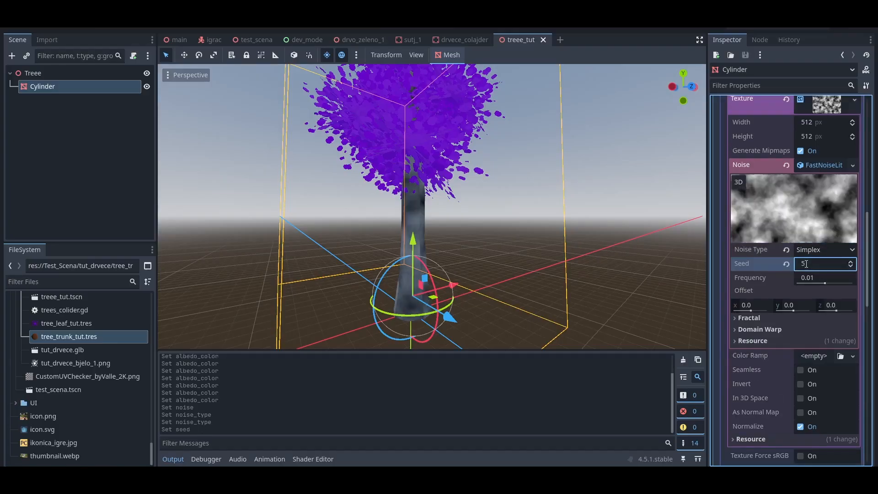
drag(823, 283, 837, 278)
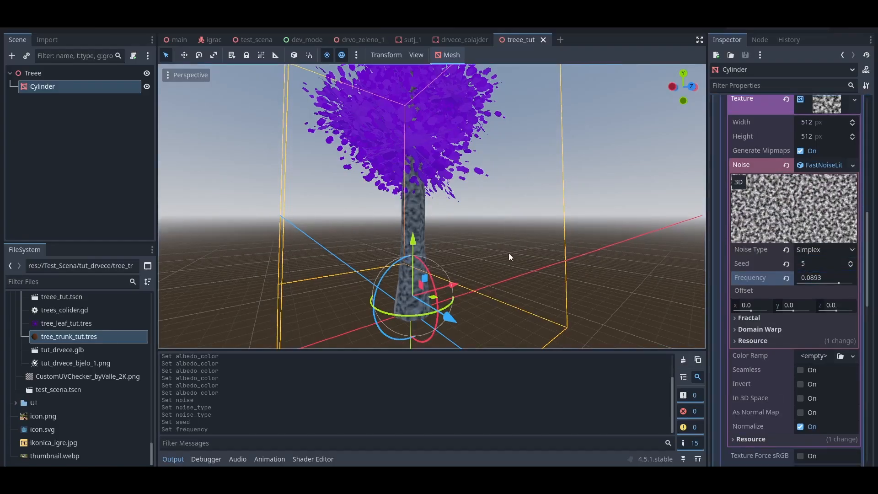
middle_drag(508, 253, 471, 252)
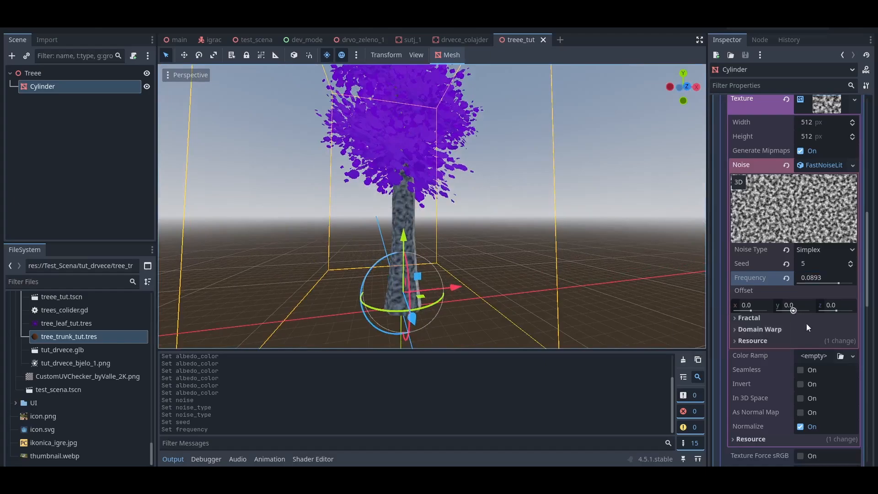
scroll(772, 320, down, 2)
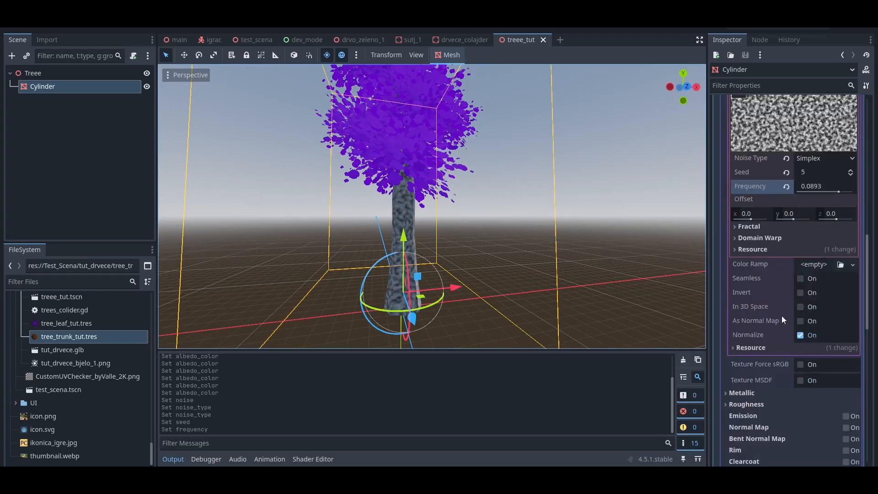
- Add a new gradient as the color ramp of the trunk's noise texture and recolor its first point to brown b46738
scroll(780, 315, up, 1)
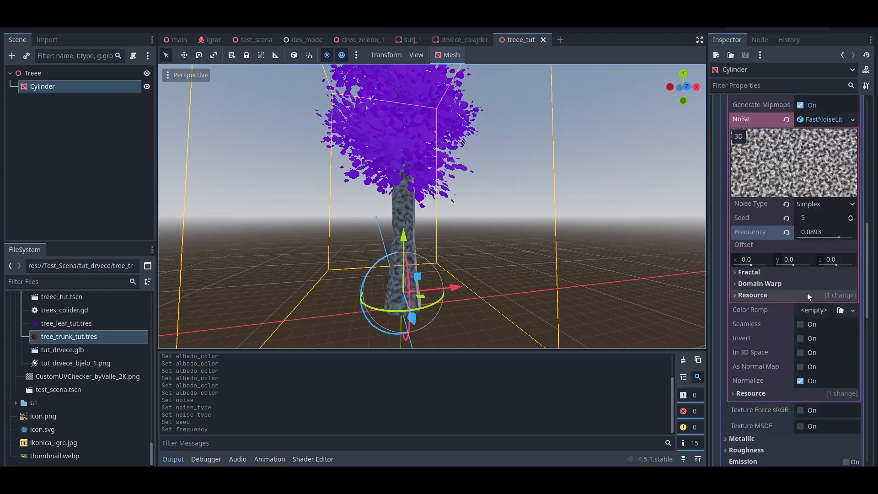
click(853, 311)
click(833, 337)
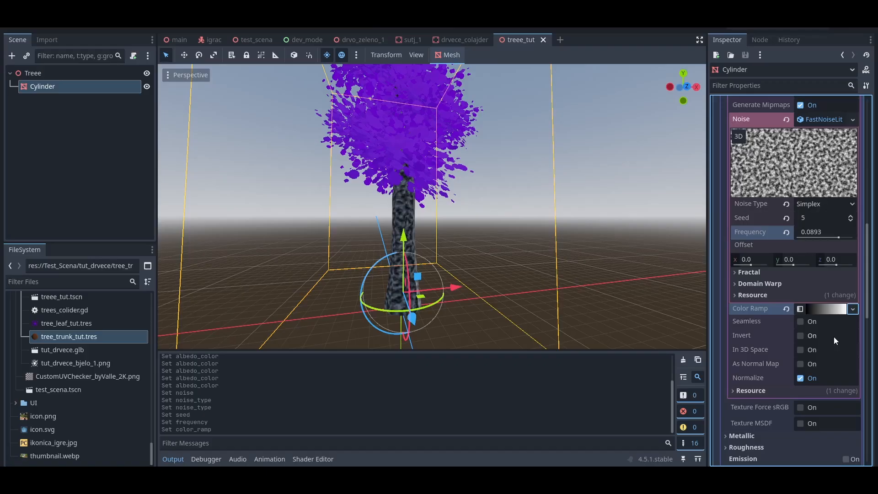
click(826, 311)
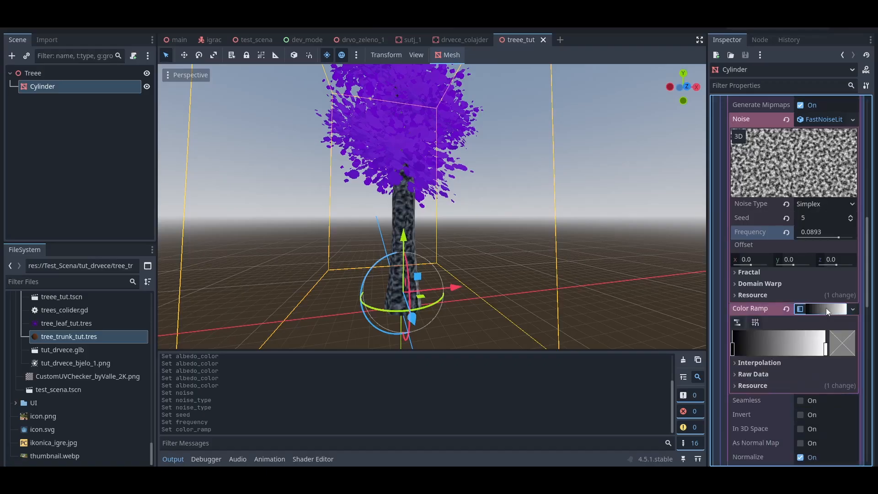
double_click(733, 350)
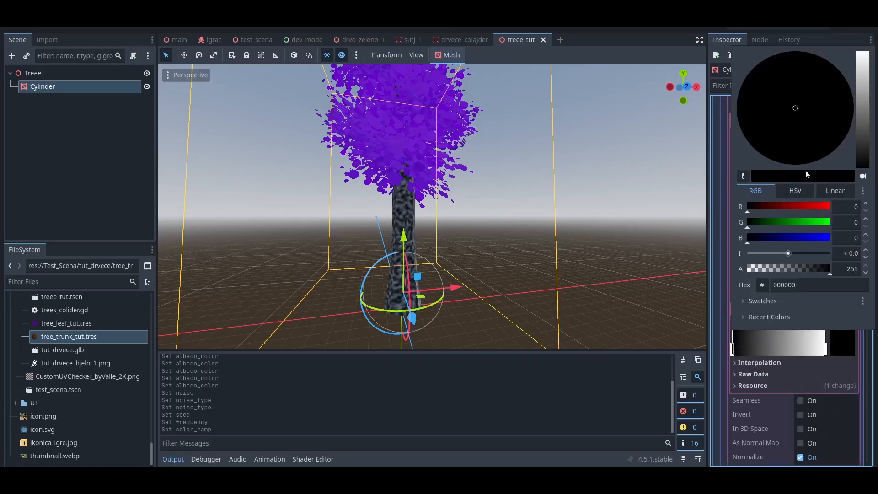
click(861, 106)
drag(807, 114, 820, 138)
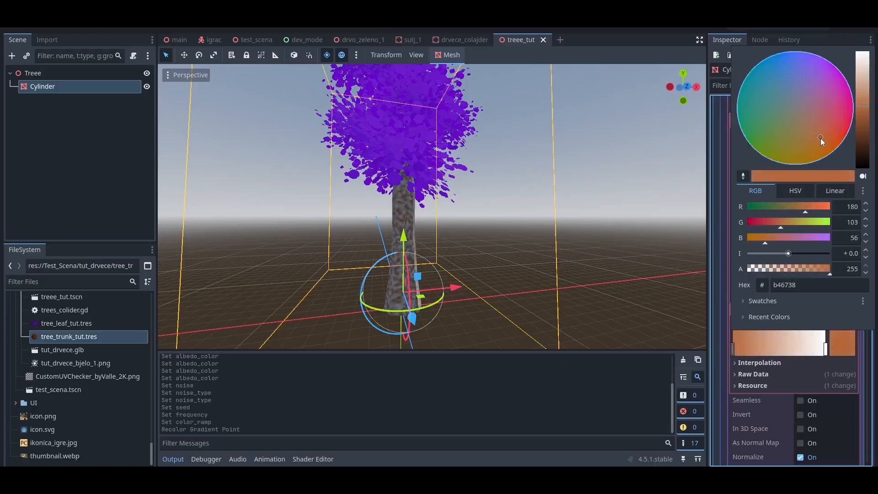
click(721, 296)
- Add a gradient point halfway along the trunk's color ramp and recolor it to orange ffa728
double_click(780, 345)
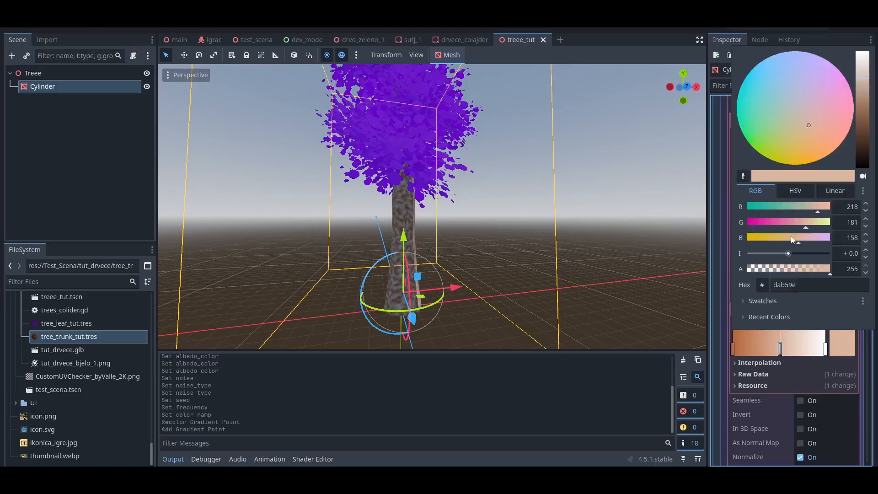
drag(797, 241, 759, 240)
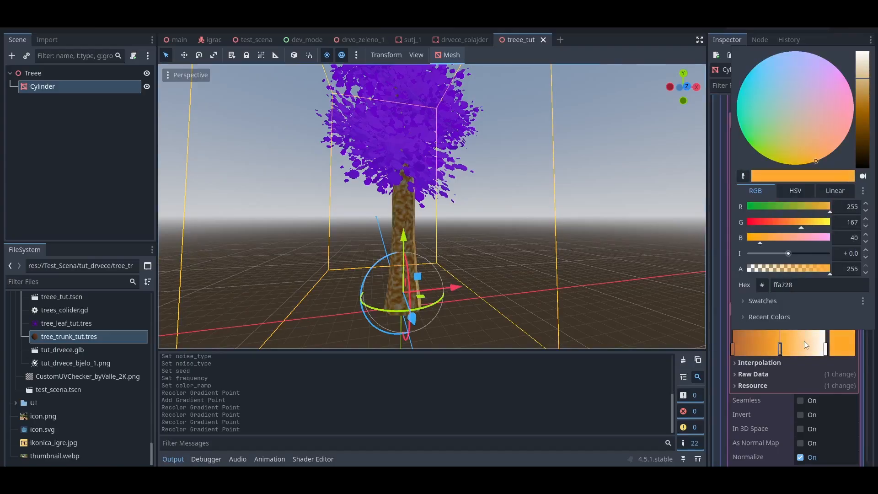
click(792, 344)
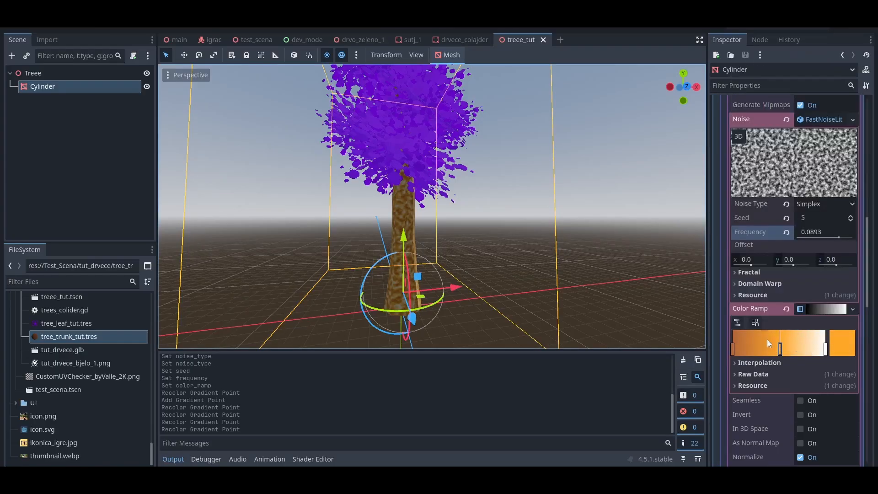
- Inspect the recolored trunk up close and from several angles
middle_drag(523, 248, 341, 292)
scroll(442, 276, up, 3)
scroll(341, 291, up, 4)
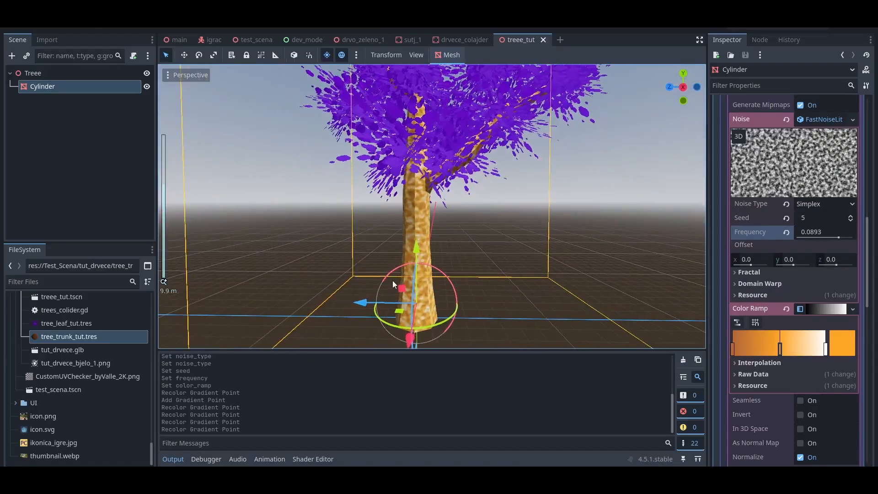
click(607, 243)
scroll(476, 248, down, 5)
middle_drag(476, 248, 505, 283)
- Reselect the Cylinder and review the trunk material's FastNoiseLite settings and color ramp
click(48, 88)
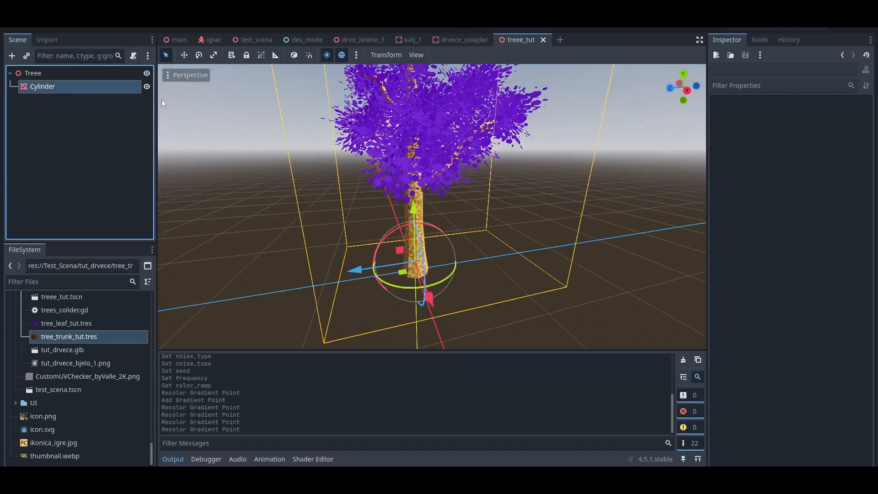
scroll(792, 290, up, 5)
click(827, 303)
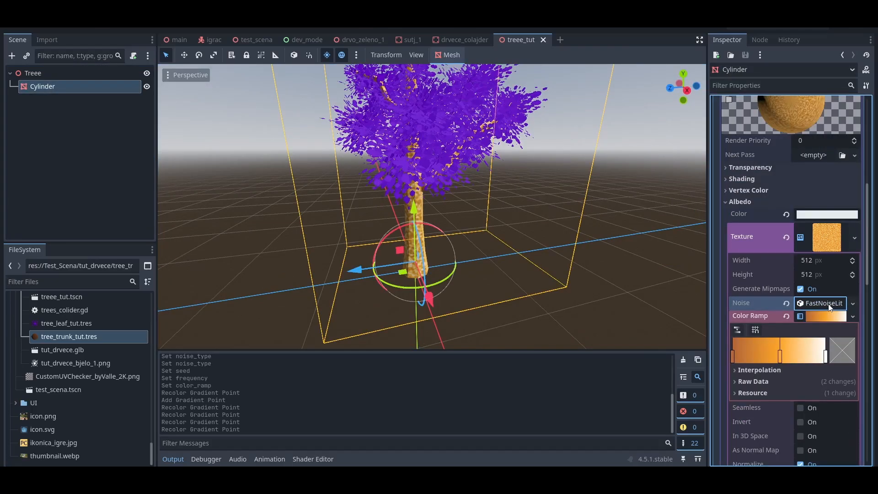
click(827, 304)
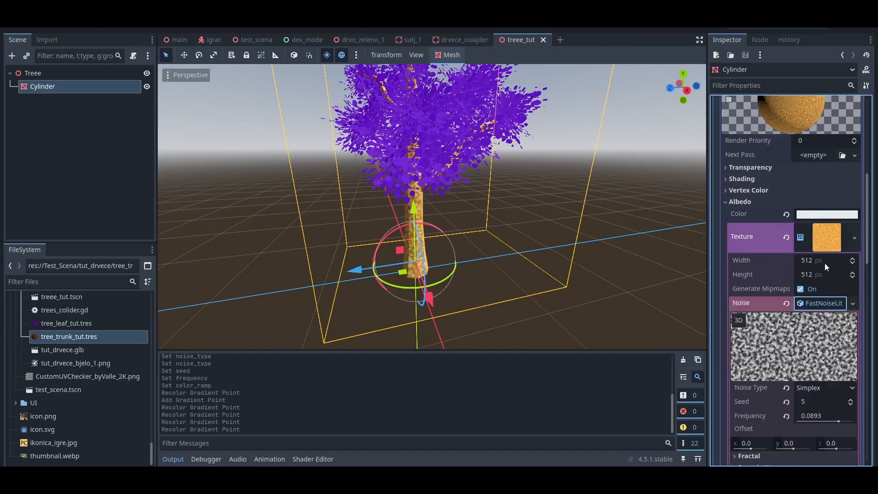
scroll(800, 332, up, 2)
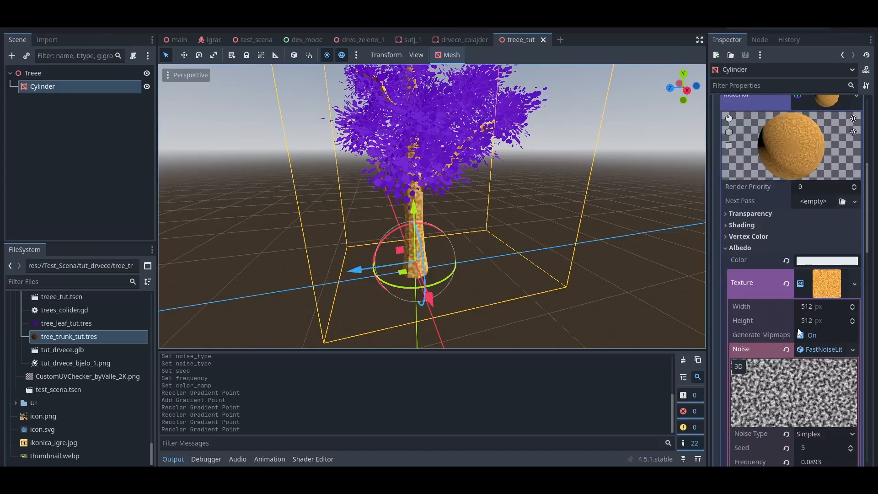
scroll(798, 332, down, 5)
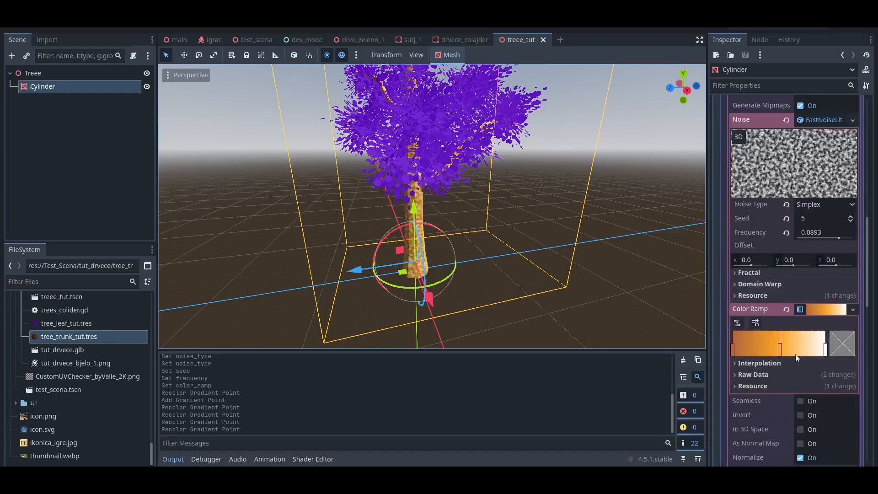
scroll(784, 346, up, 3)
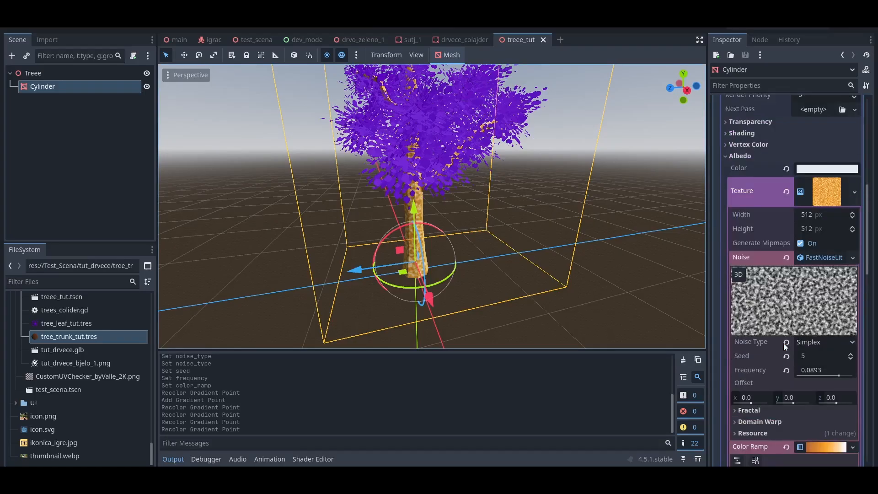
- Try the As Normal Map option on the trunk's noise texture and switch it back off
click(852, 196)
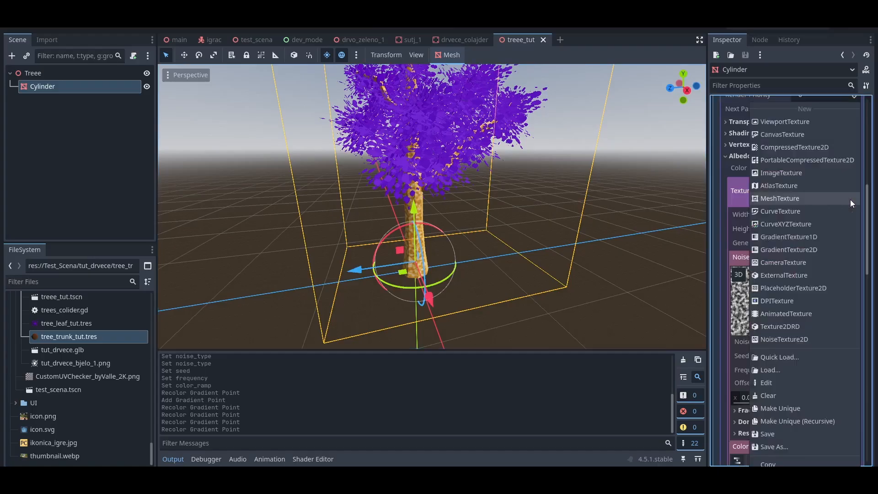
click(722, 224)
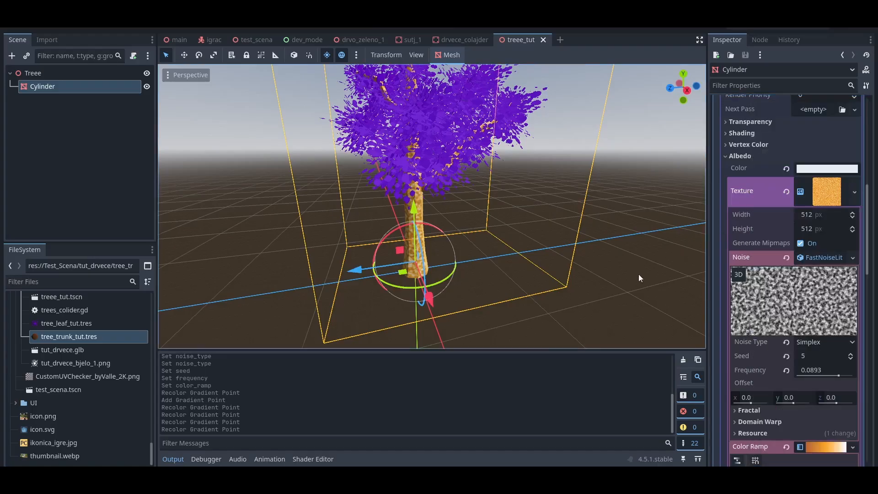
scroll(808, 337, down, 4)
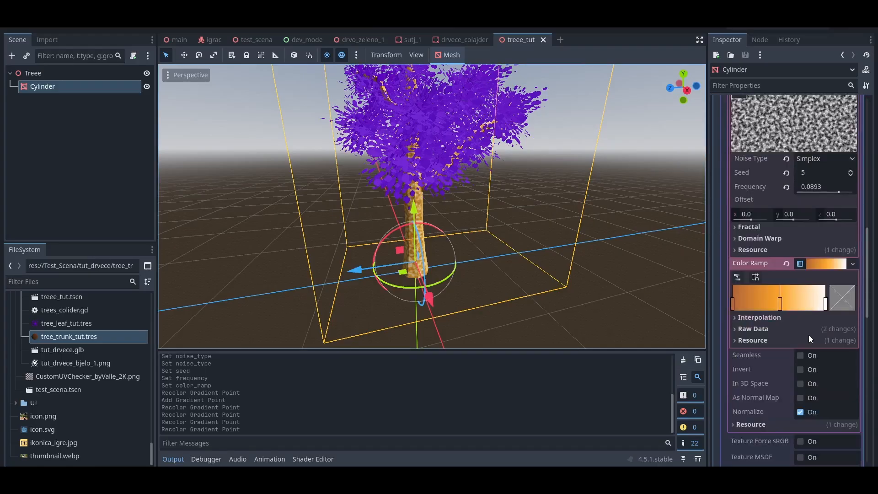
click(801, 398)
click(801, 398)
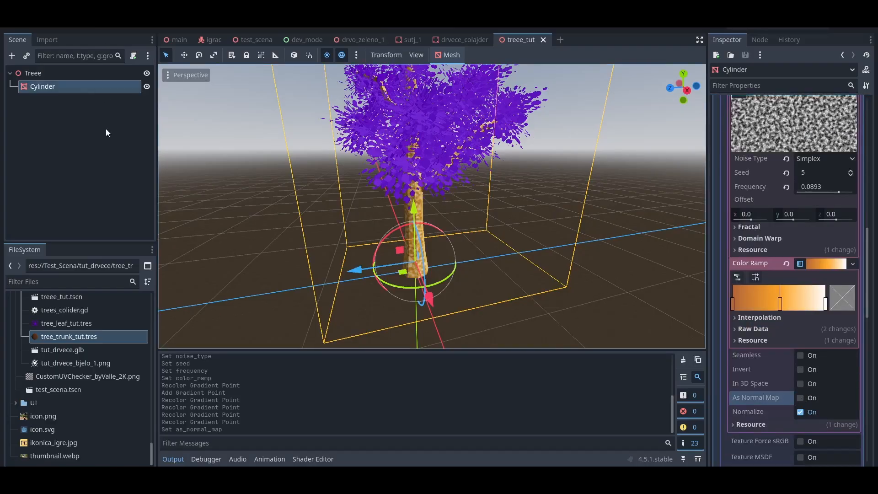
- Inspect the tree from other sides and save the scene
click(656, 257)
middle_drag(657, 257, 534, 245)
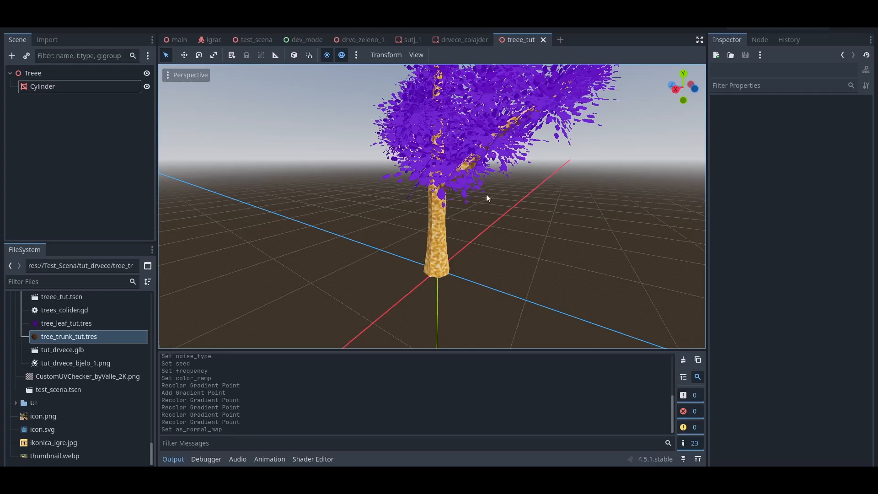
middle_drag(519, 208, 468, 213)
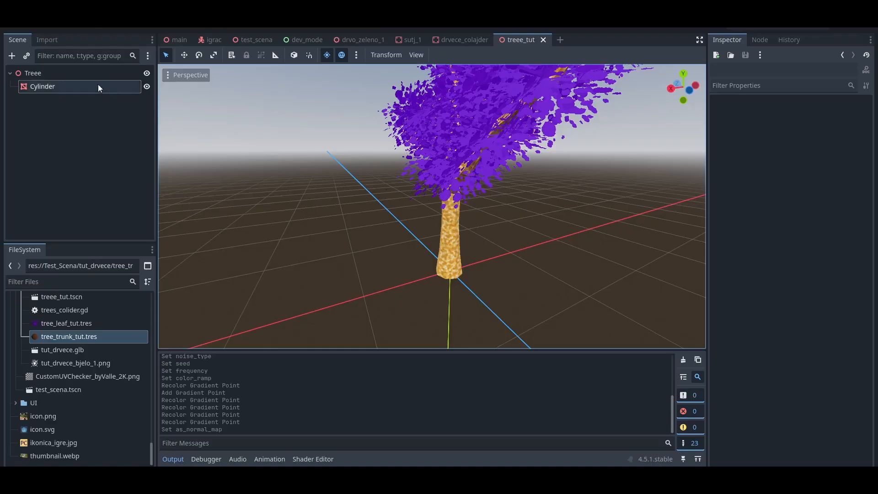
click(14, 19)
click(40, 109)
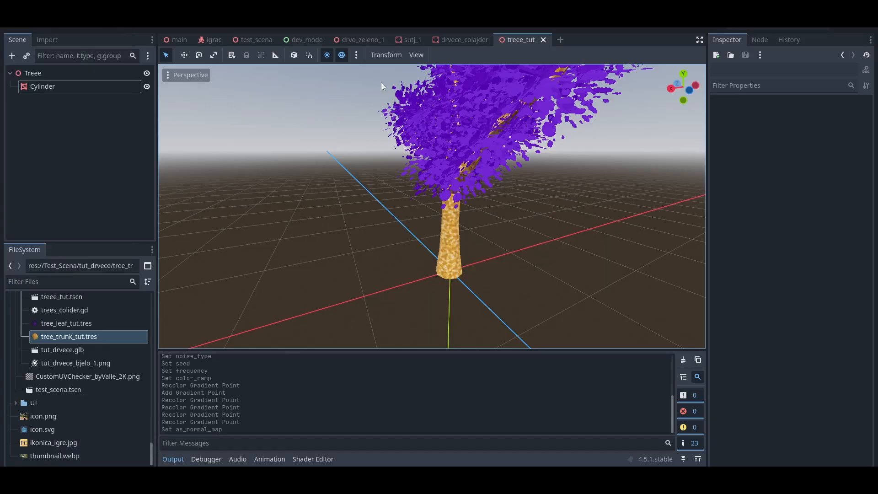
- Open the sutj_1 scene and examine its terrain, collapsing and re-expanding the cank_1_001_parent node
click(411, 41)
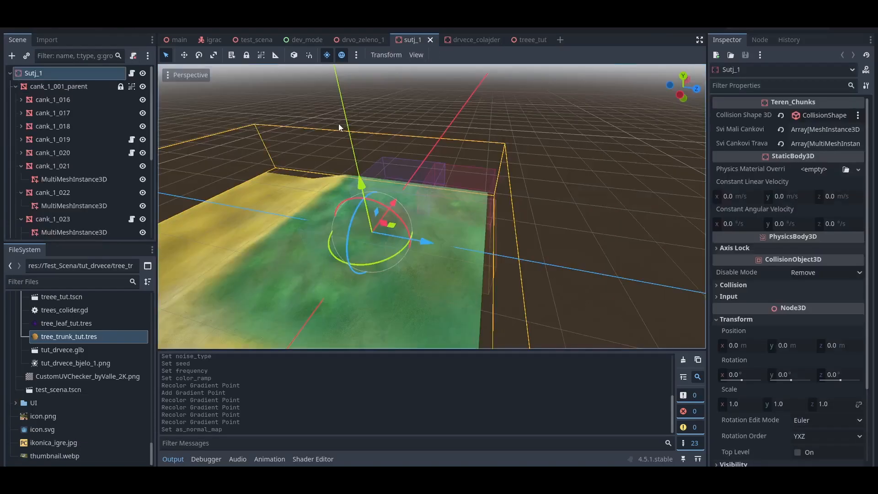
scroll(339, 114, down, 2)
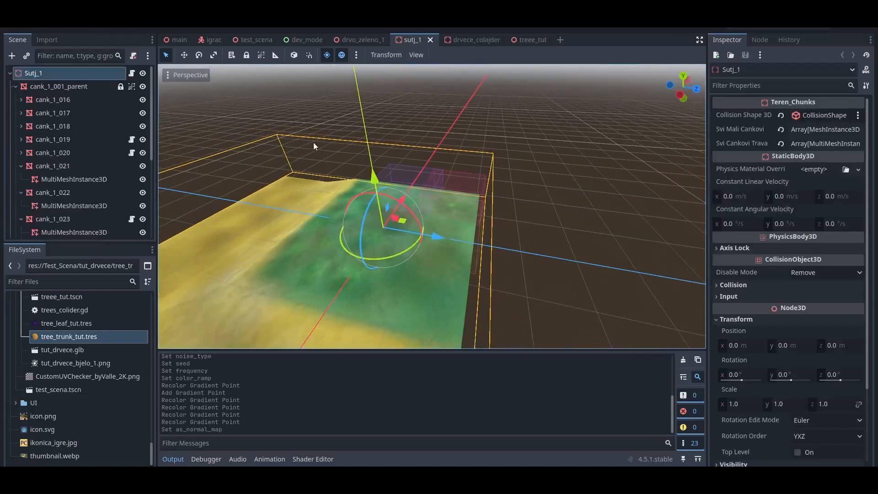
click(16, 86)
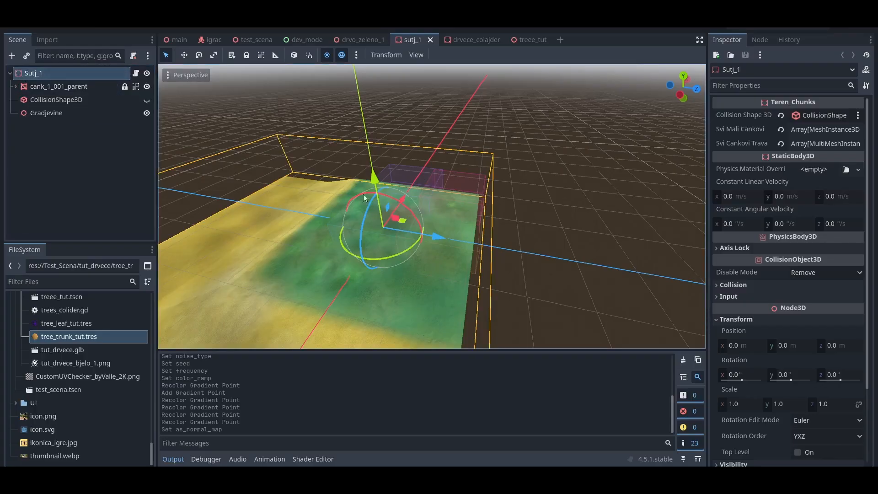
middle_drag(492, 242, 557, 223)
scroll(557, 223, down, 2)
scroll(410, 219, down, 3)
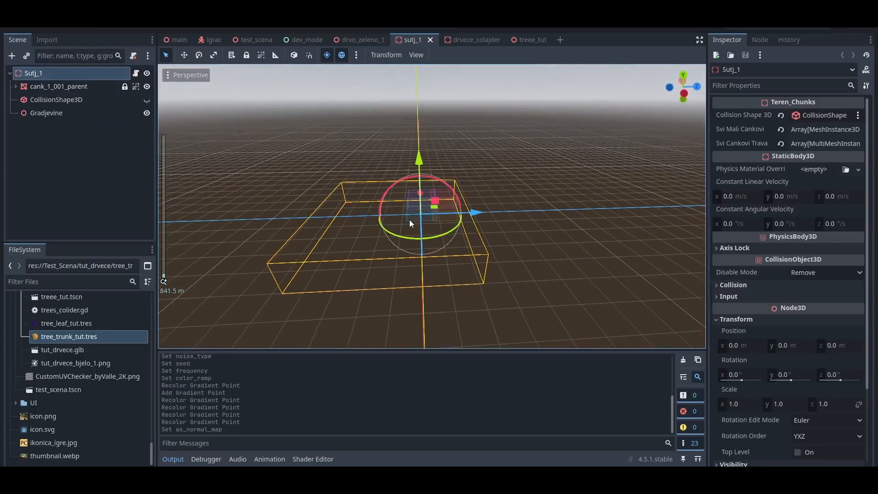
scroll(410, 220, up, 4)
click(15, 86)
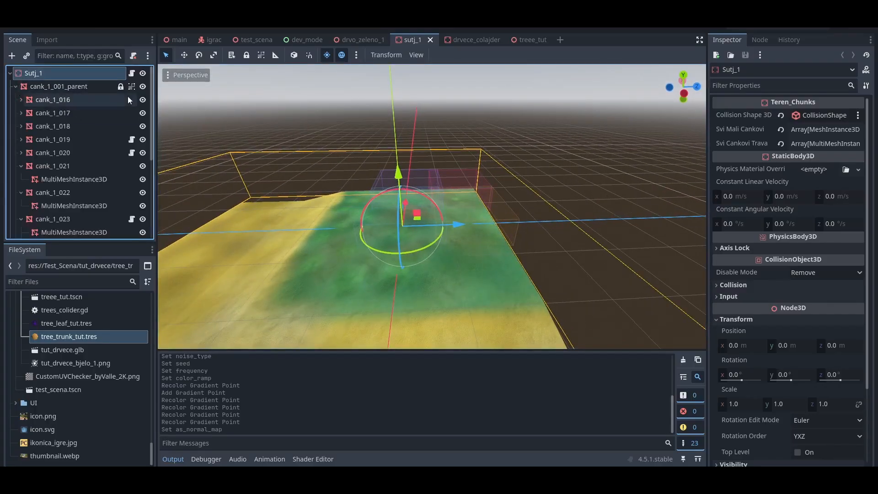
- Examine the trees placed on the sutj_1 terrain from near and far, and switch back to the treee_tut scene
middle_drag(366, 257, 509, 234)
scroll(442, 259, down, 3)
scroll(509, 235, up, 4)
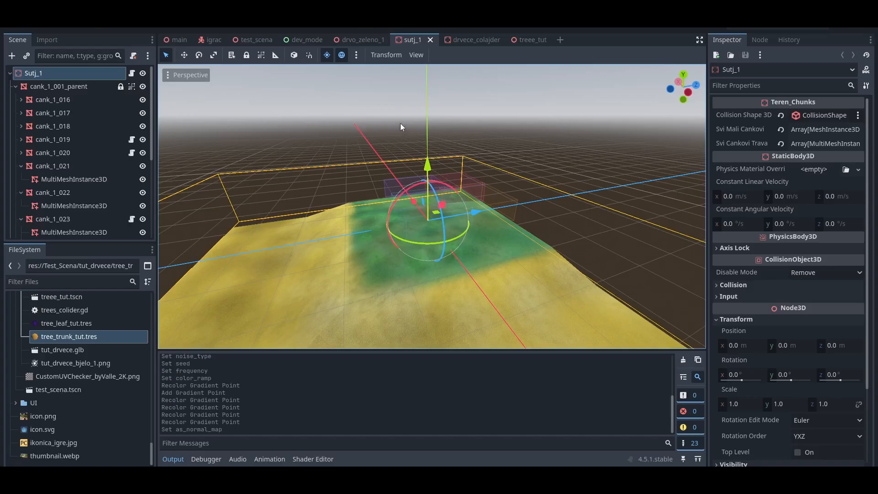
scroll(402, 176, up, 10)
middle_drag(402, 176, 363, 189)
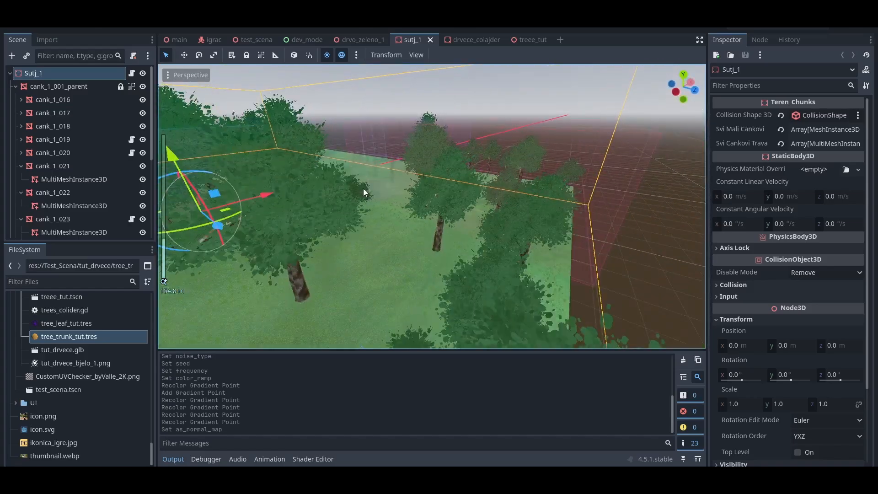
scroll(363, 189, down, 6)
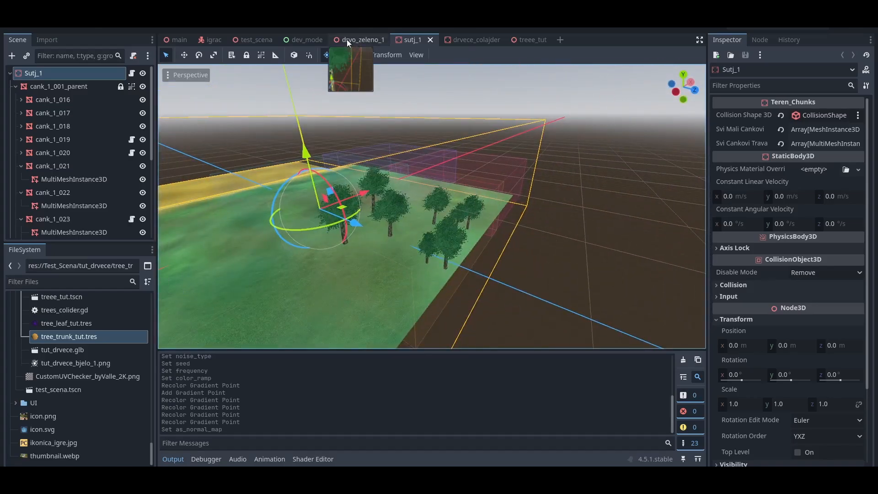
click(532, 41)
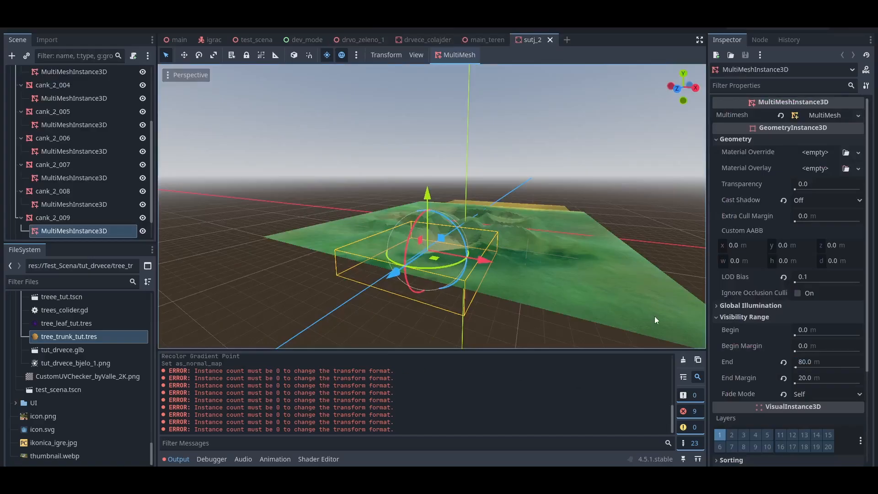
- Examine the MultiMesh settings of the MultiMeshInstance3D under cank_2_006 in the sutj_2 scene
click(110, 152)
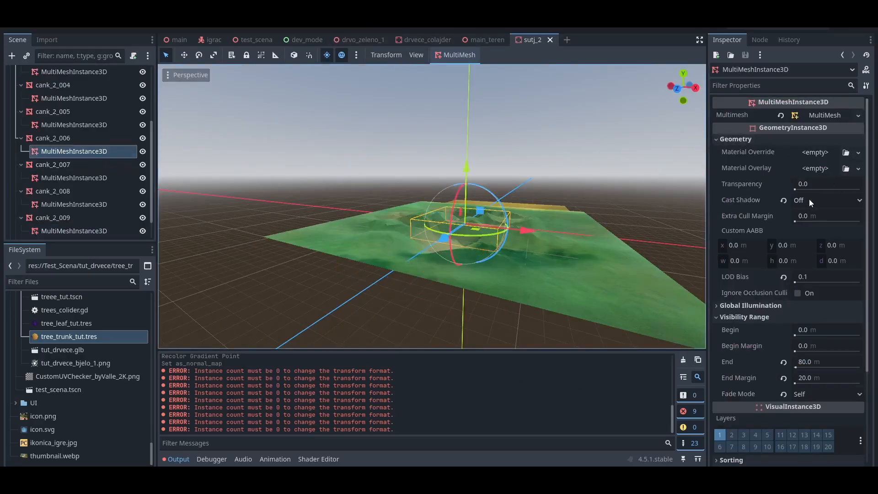
click(829, 116)
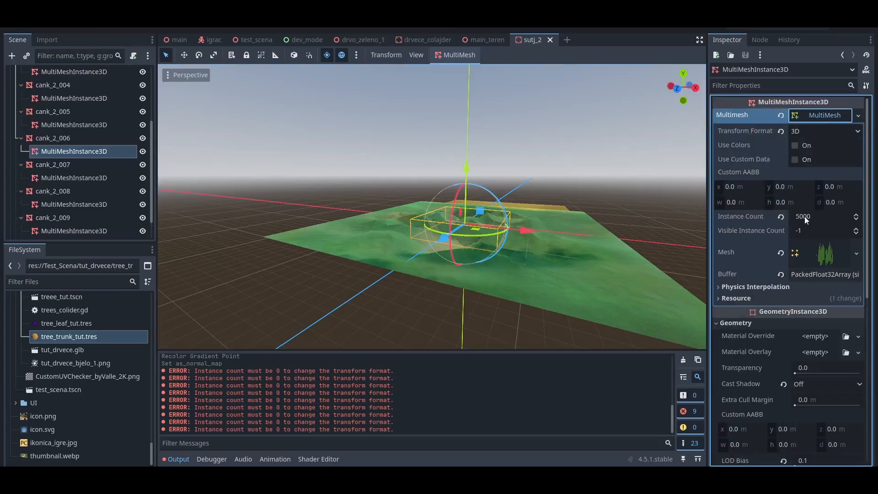
click(834, 116)
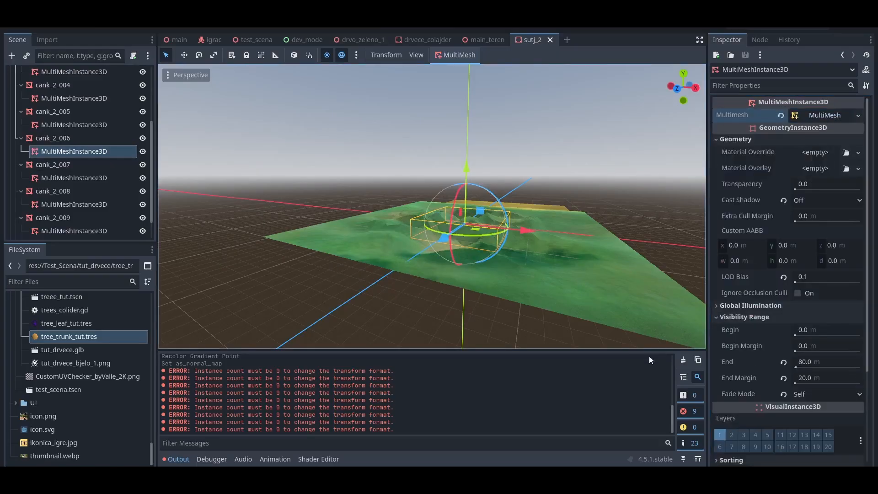
- Clear the output messages, deselect the multimesh node and inspect the sutj_2 terrain
click(685, 362)
scroll(507, 253, up, 5)
scroll(550, 249, down, 7)
click(530, 197)
middle_drag(531, 206, 444, 233)
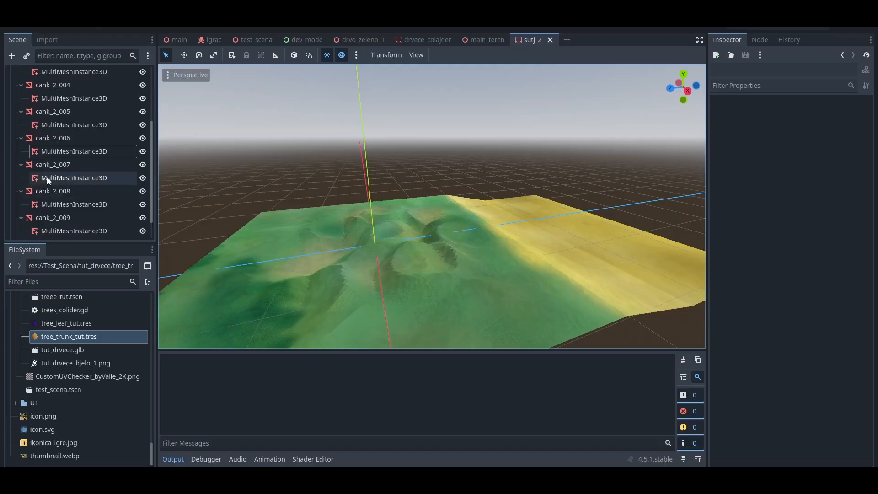
- Examine the sutj_2 terrain from above, from farther away and from a low angle
scroll(412, 219, down, 4)
middle_drag(398, 251, 390, 292)
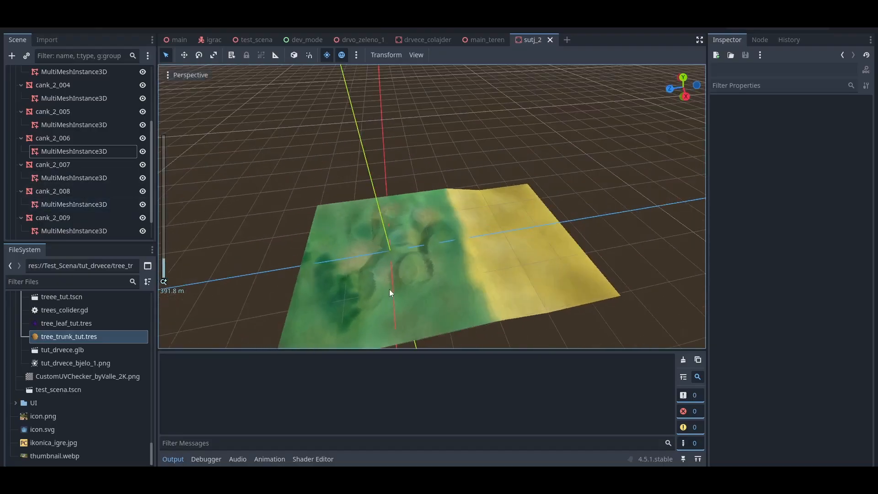
scroll(403, 268, down, 12)
scroll(403, 268, up, 10)
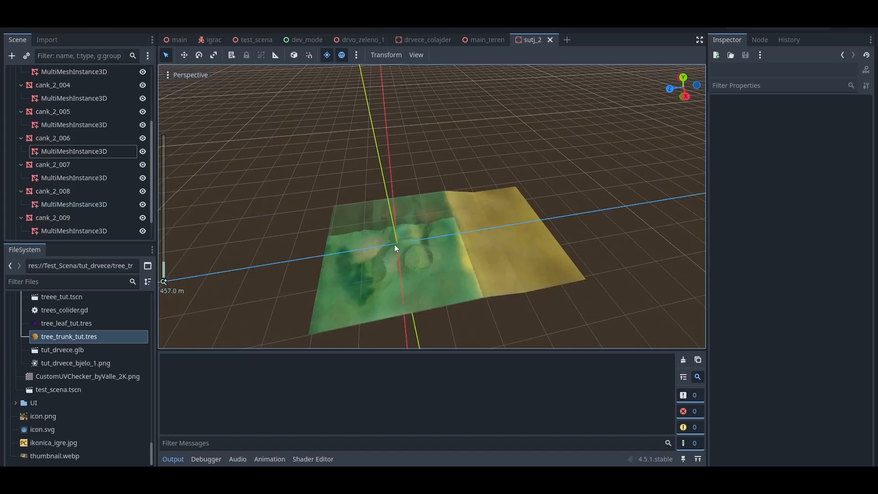
middle_drag(393, 248, 437, 182)
scroll(444, 210, up, 6)
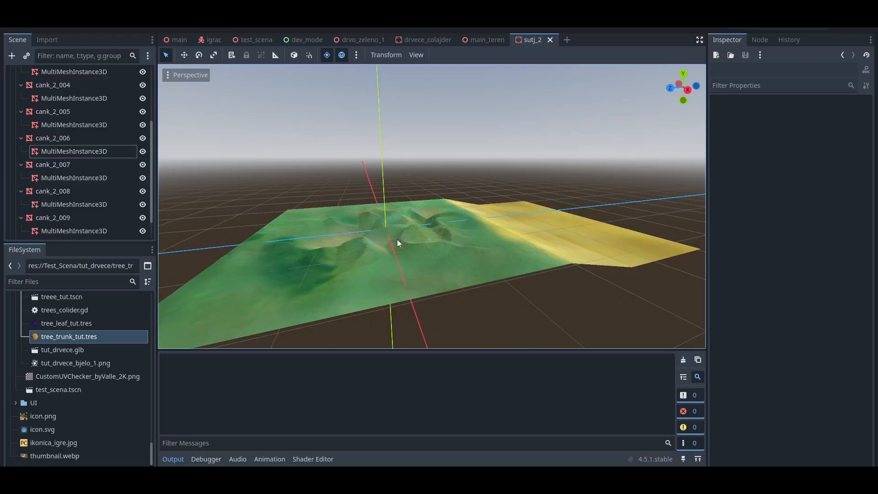
- Hide the cank_2_004 chunk, select it, and inspect which part of the sutj_2 terrain it covers
scroll(104, 139, up, 5)
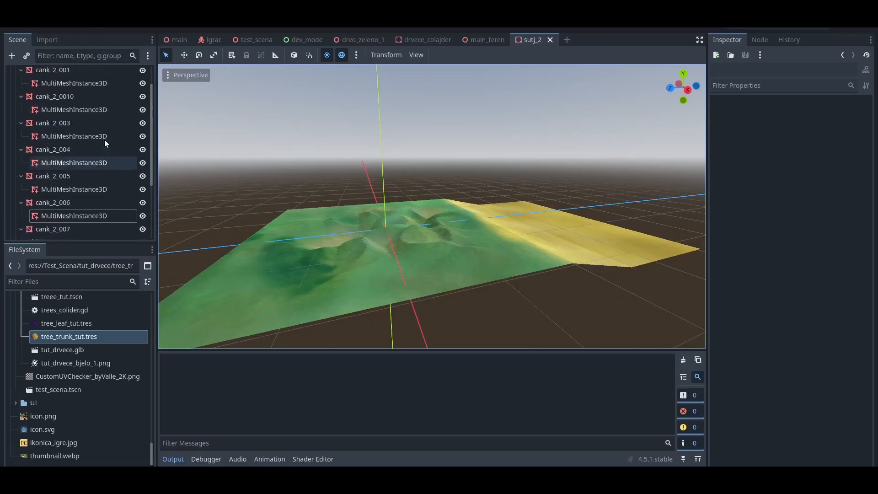
click(143, 180)
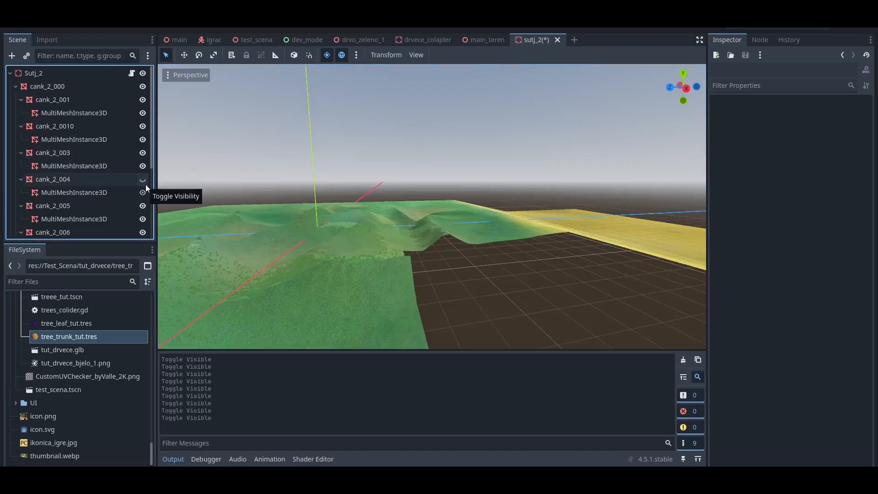
click(74, 179)
scroll(421, 205, down, 2)
middle_drag(430, 205, 385, 215)
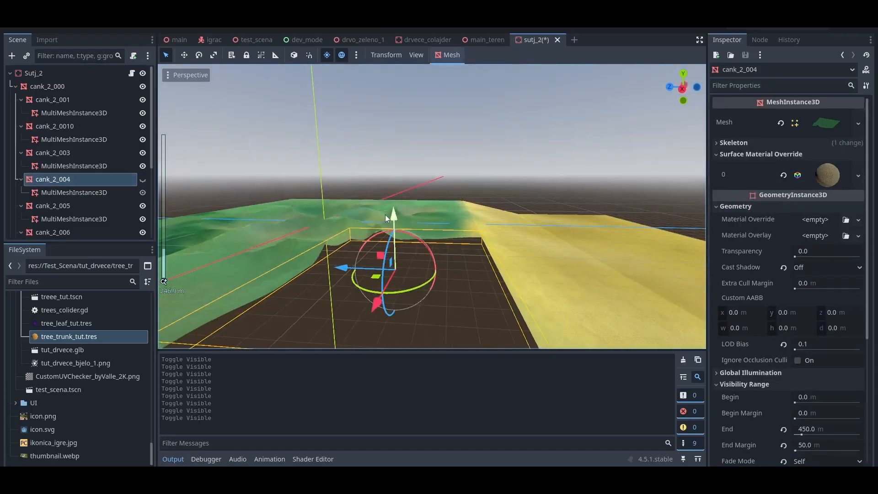
scroll(385, 215, down, 4)
middle_drag(521, 220, 444, 235)
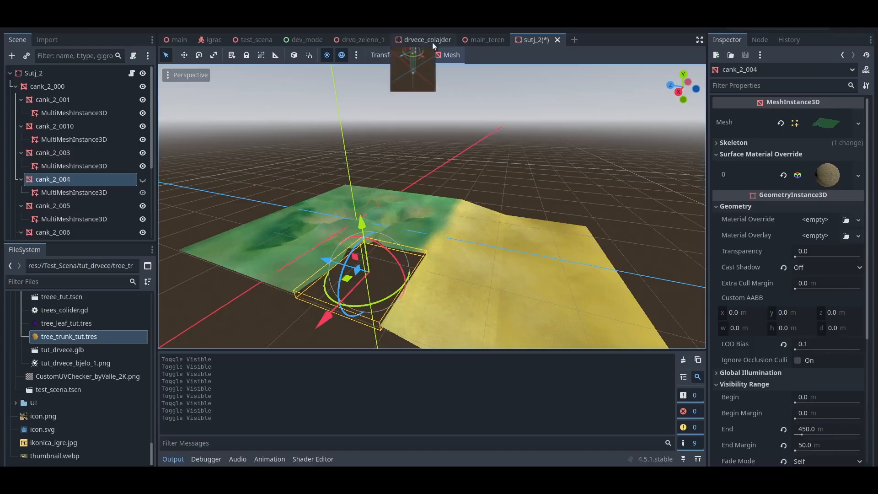
- Switch to the main_teren scene and examine the assembled terrain from several sides
click(468, 40)
scroll(443, 180, up, 3)
scroll(443, 182, up, 3)
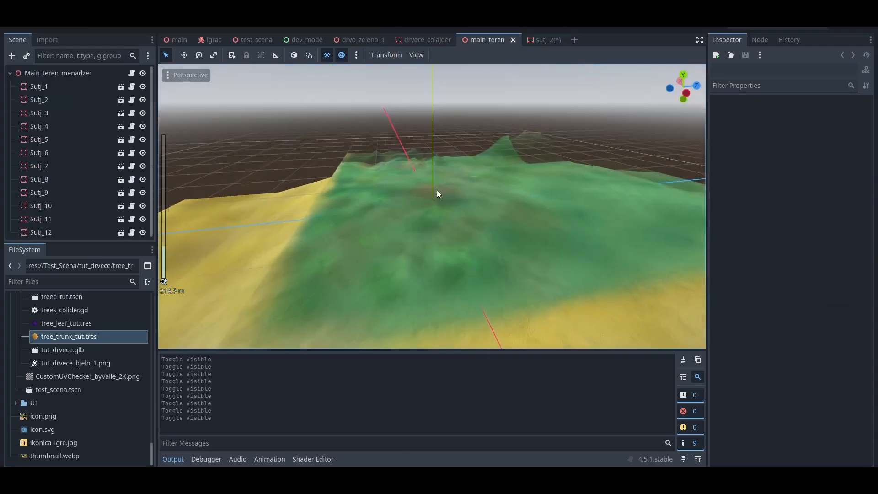
middle_drag(437, 192, 397, 249)
scroll(417, 212, down, 3)
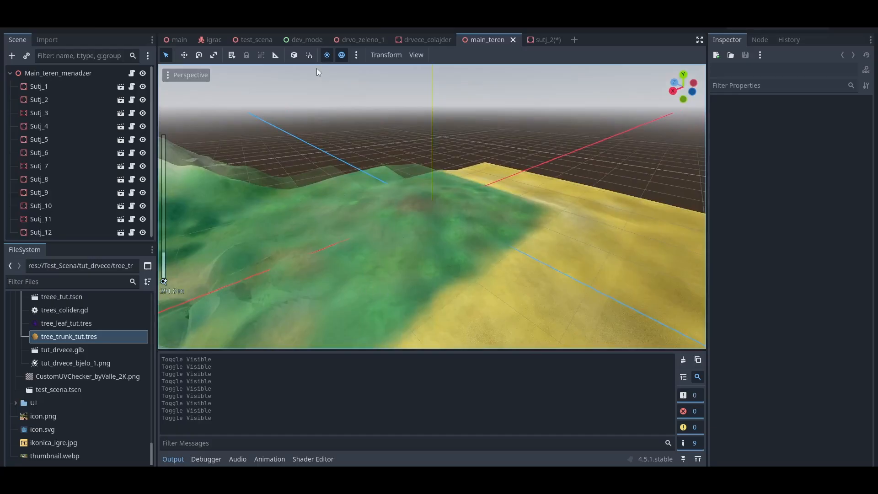
- Make cank_2_004 in the sutj_2 scene visible again and add a MultiMeshInstance3D child node to it
click(544, 39)
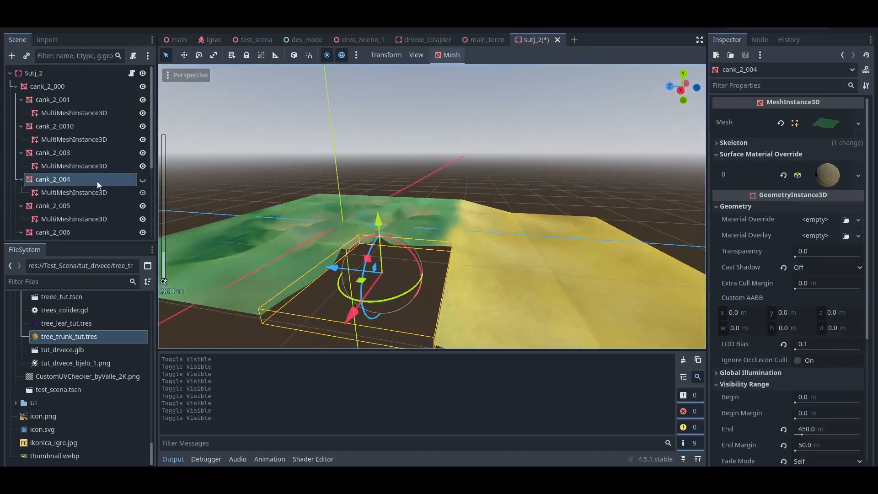
click(142, 179)
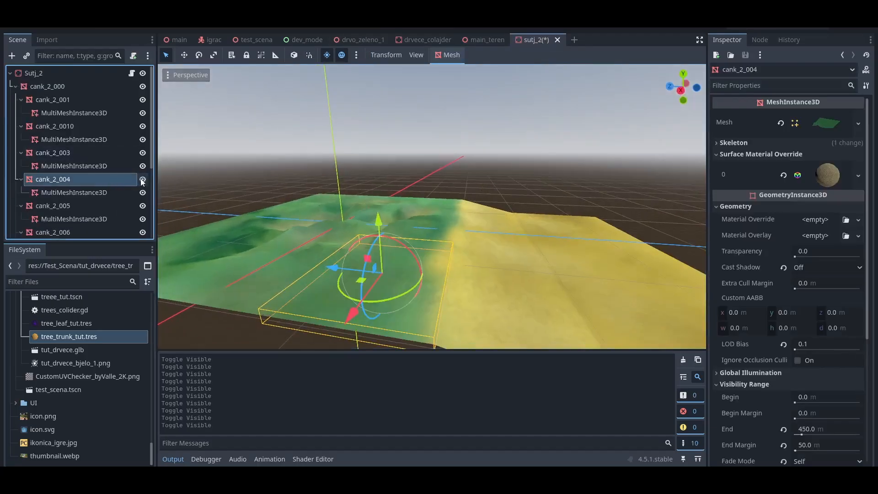
right_click(65, 181)
click(97, 193)
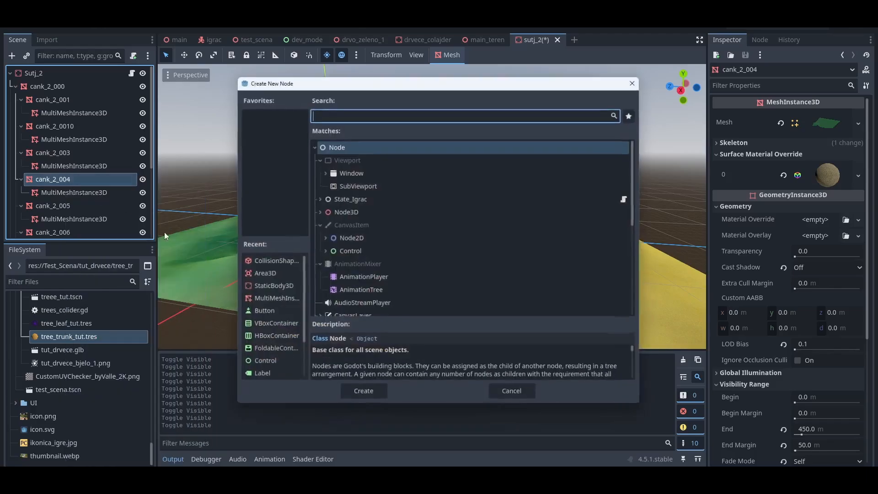
click(281, 298)
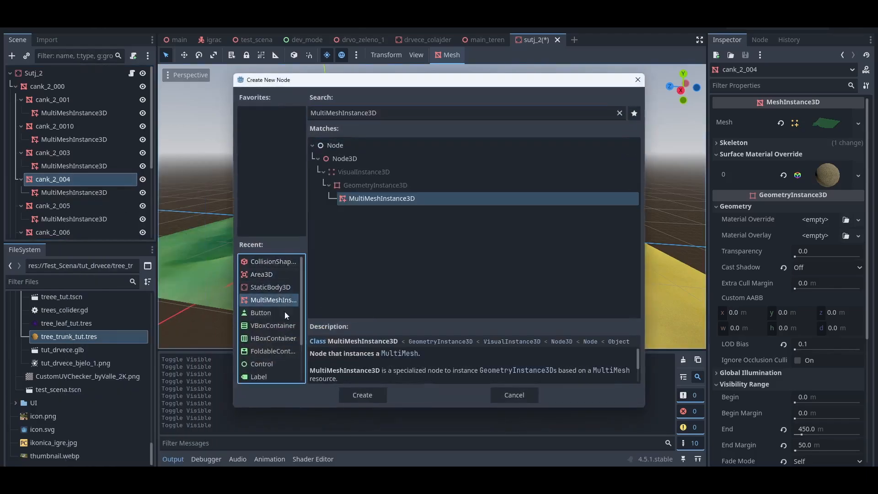
click(349, 401)
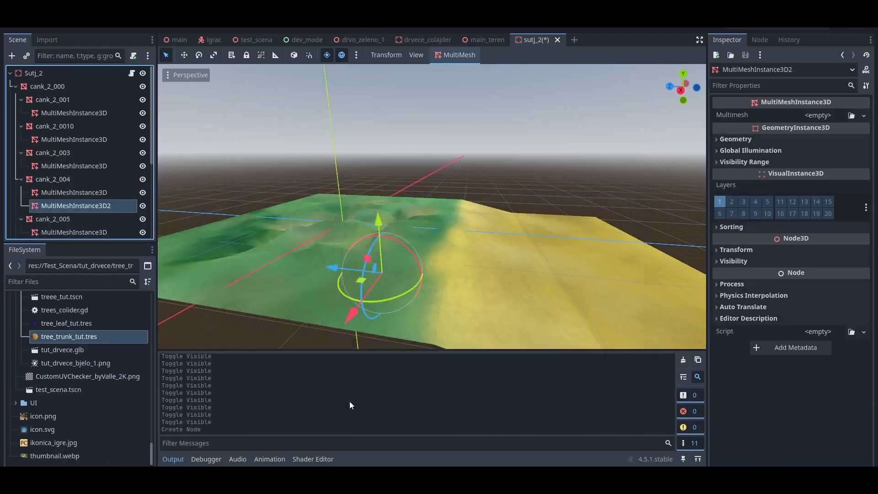
- Rename the new multimesh node under cank_2_004 to MultiMesh_trees
double_click(100, 207)
click(121, 205)
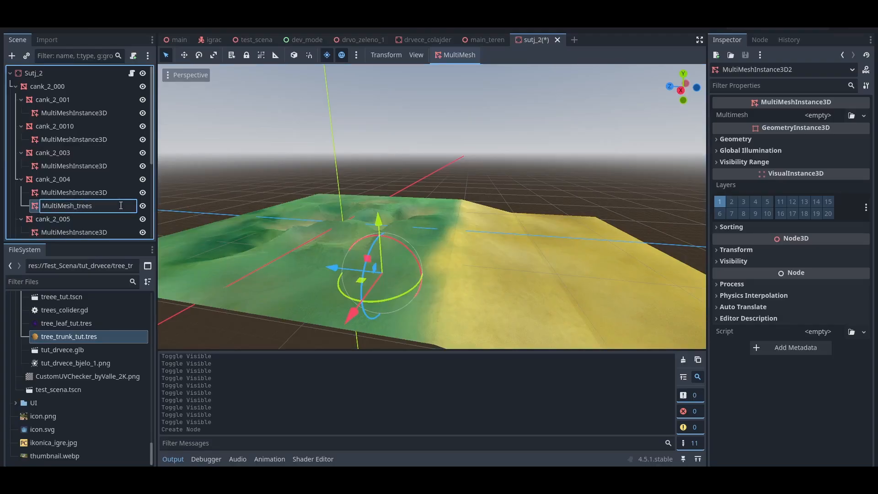
key(Return)
scroll(134, 177, down, 3)
scroll(135, 176, up, 3)
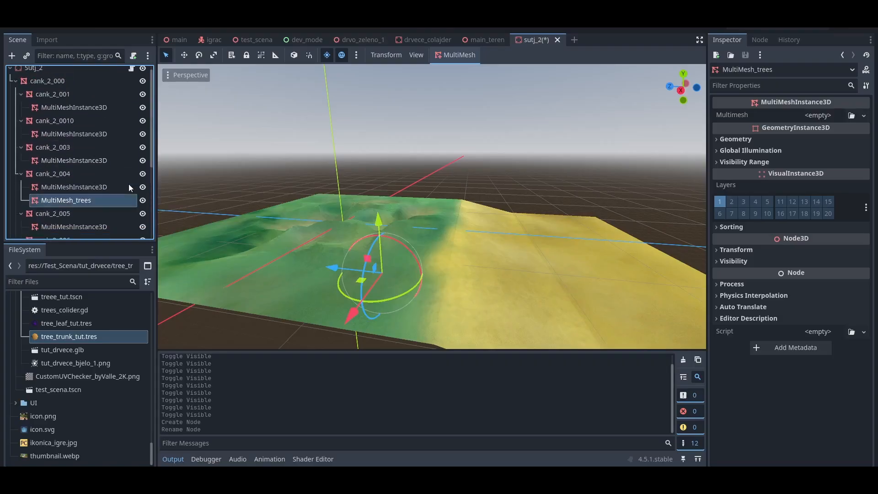
scroll(95, 158, up, 1)
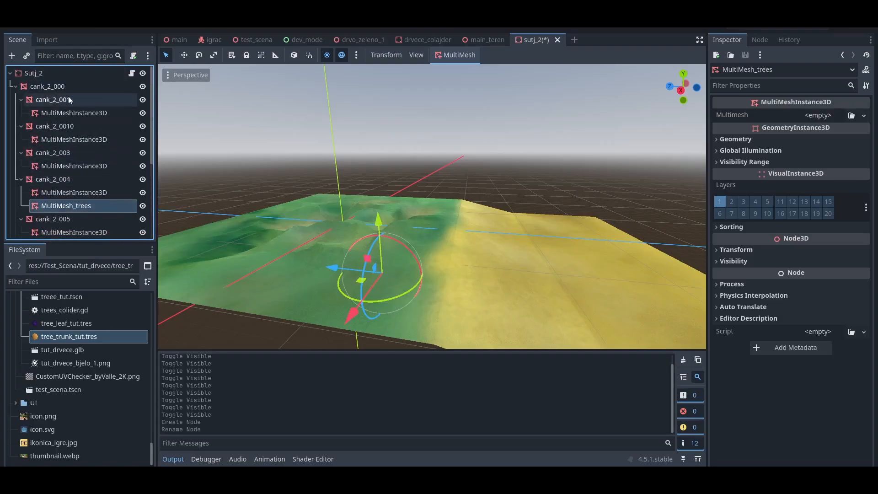
- Select the Sutj_2 root node and collapse the cank_2_000 branch
click(32, 73)
click(16, 87)
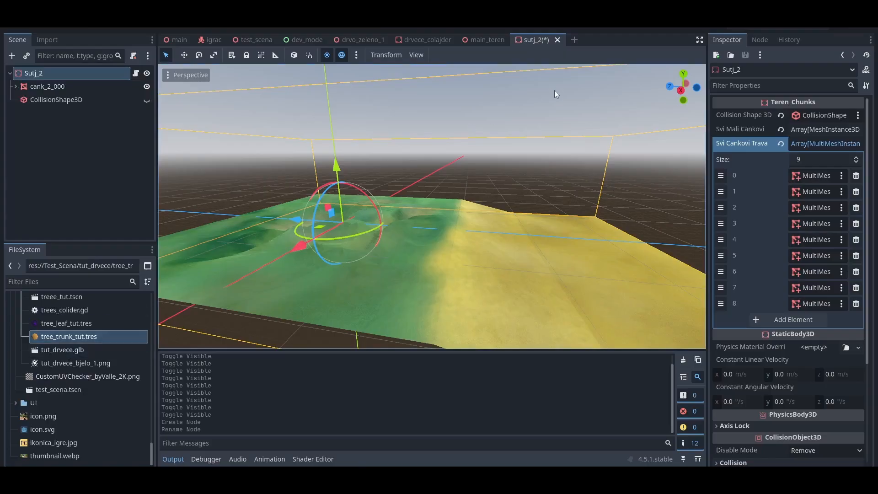
- Open treee_tut.tscn from the tut_drvece folder and select its Cylinder mesh node
scroll(90, 371, up, 10)
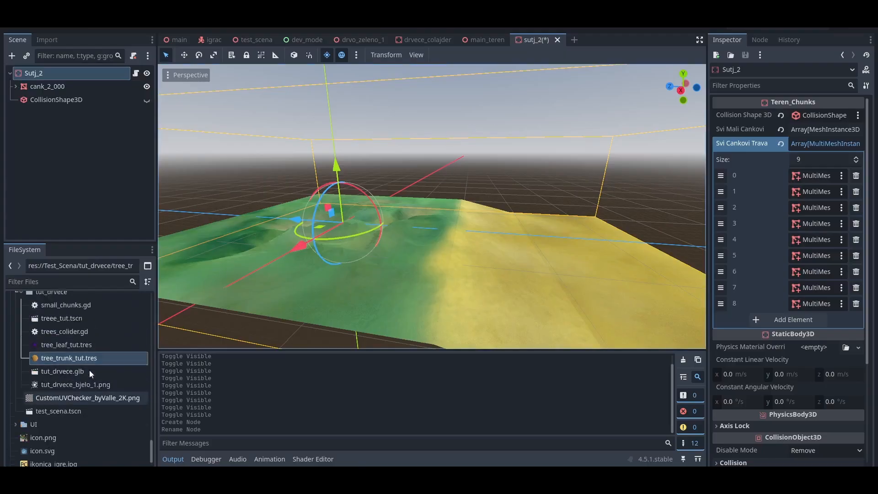
scroll(89, 374, down, 15)
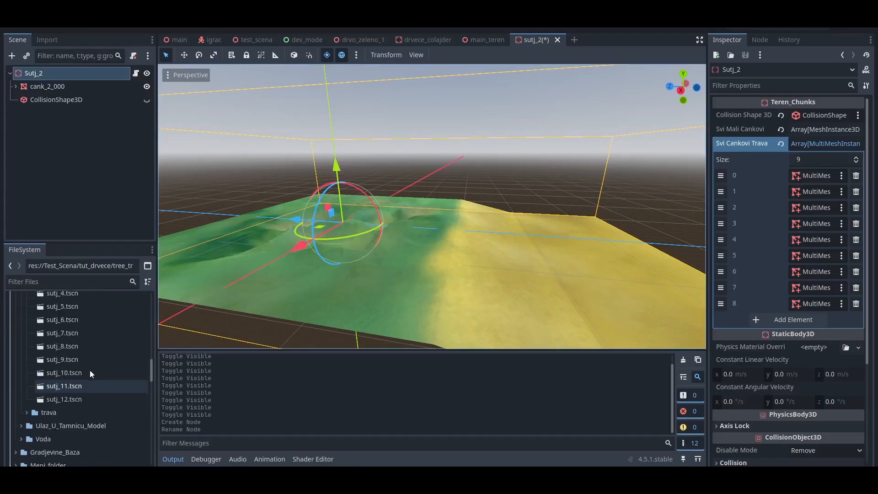
scroll(90, 373, up, 8)
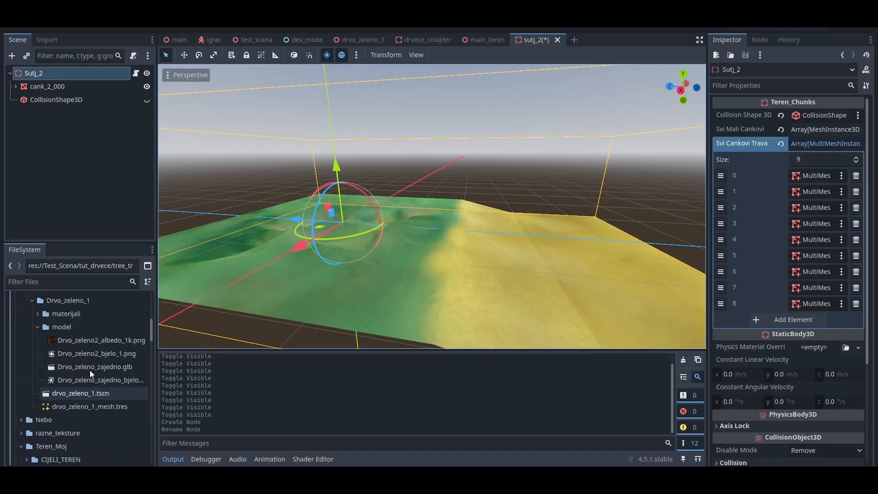
scroll(106, 358, down, 8)
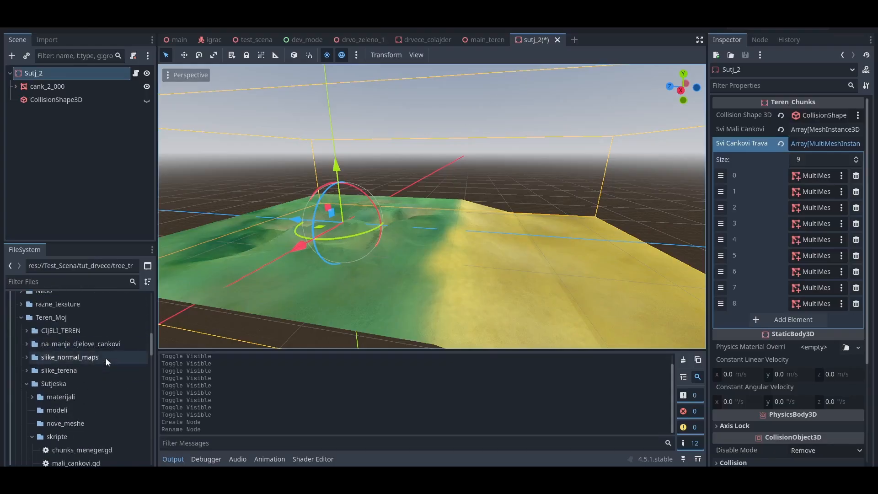
scroll(106, 358, down, 15)
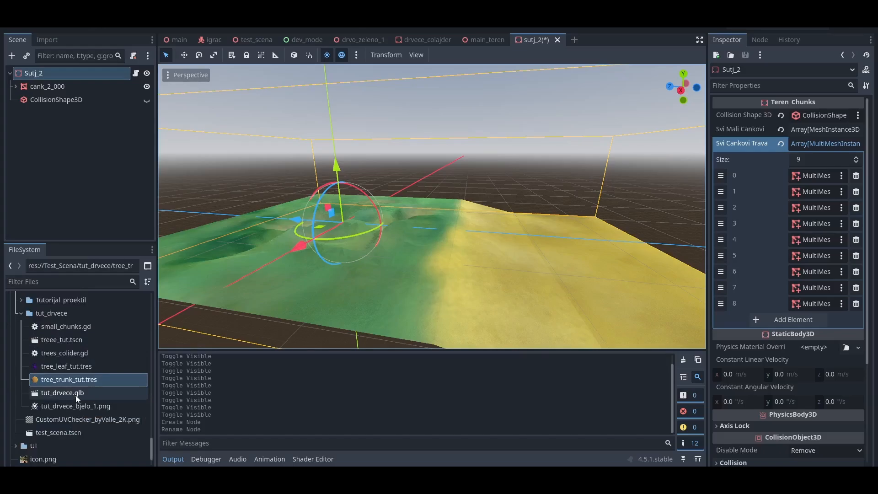
double_click(68, 342)
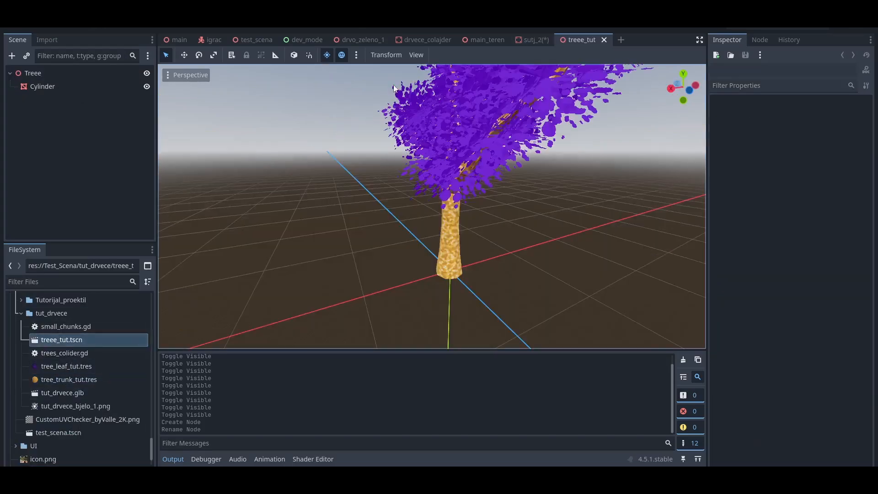
scroll(394, 85, down, 2)
click(90, 90)
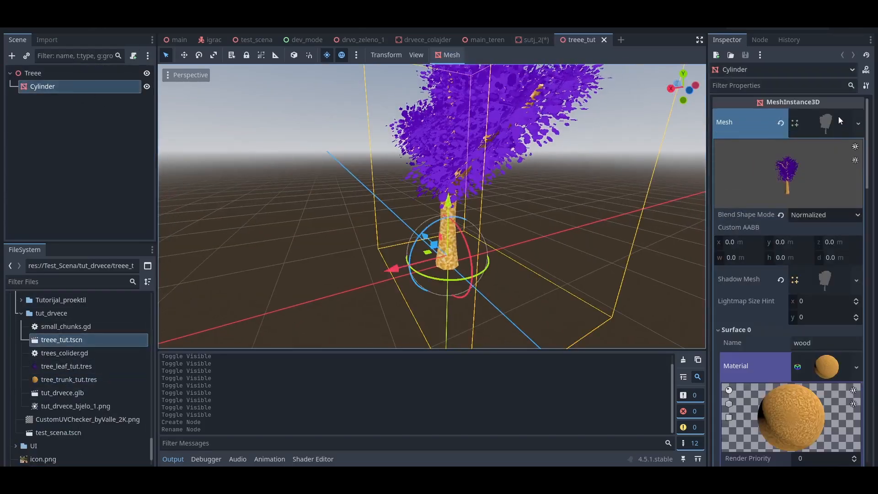
- Examine the resource save options for the Cylinder's mesh and close the treee_tut scene
click(858, 123)
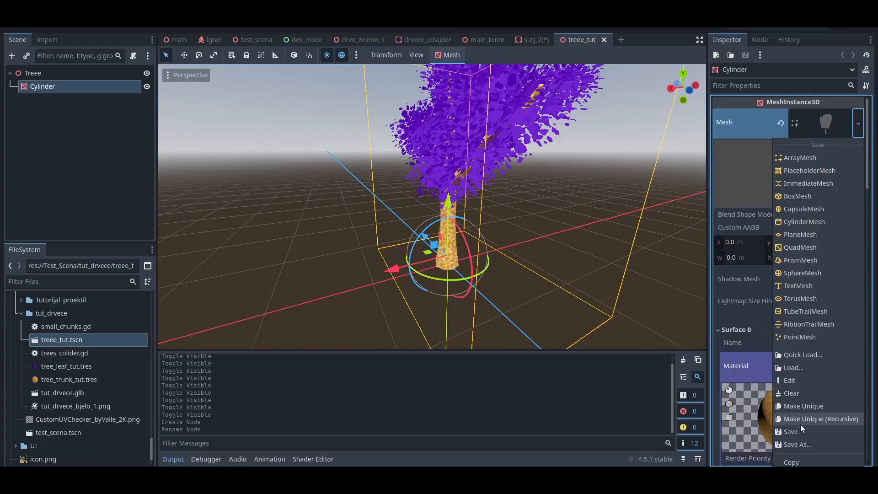
click(642, 214)
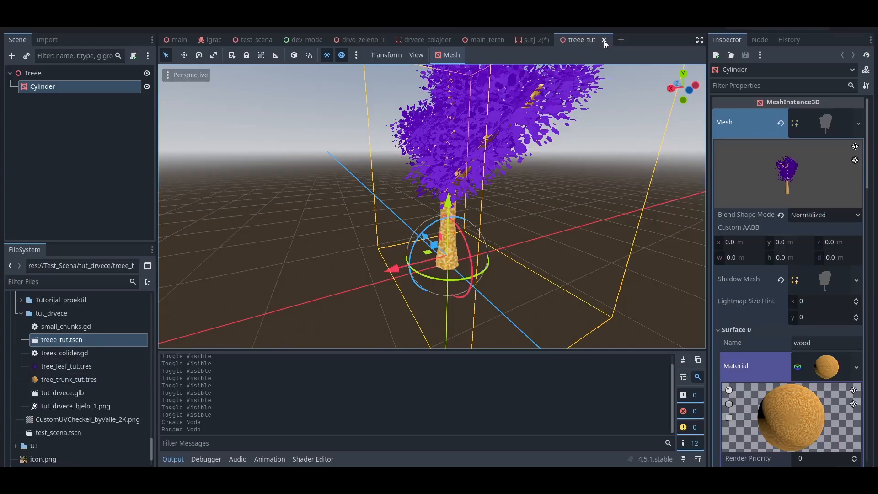
click(858, 123)
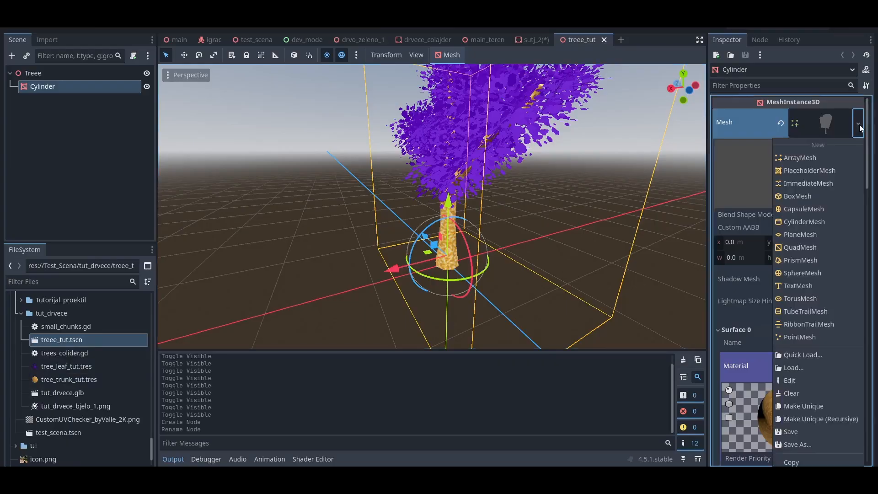
click(604, 40)
click(604, 40)
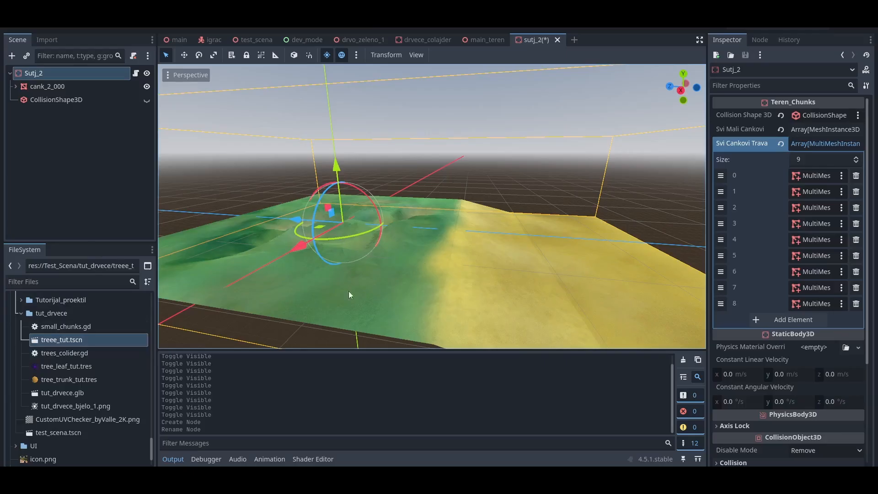
- Instance drvo_zeleno_1.tscn from the Drvo_zeleno_1 folder under the Sutj_2 root and inspect the tree up close on the terrain
scroll(92, 364, up, 15)
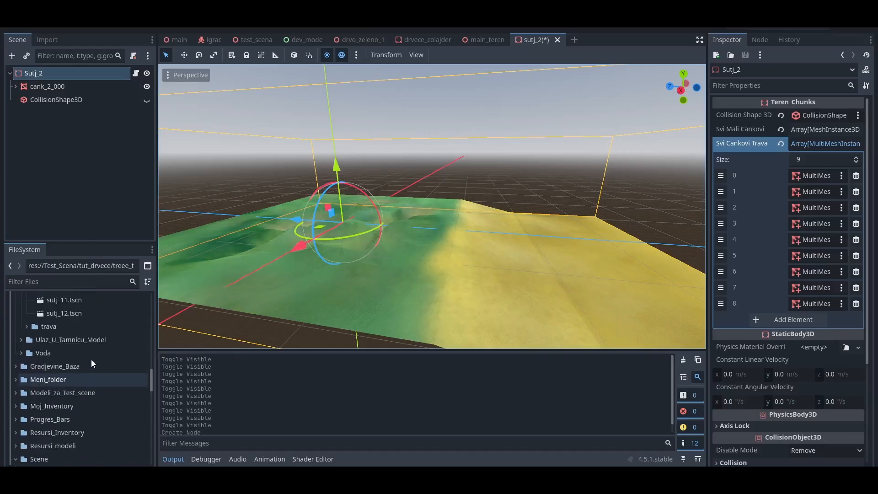
scroll(93, 363, down, 12)
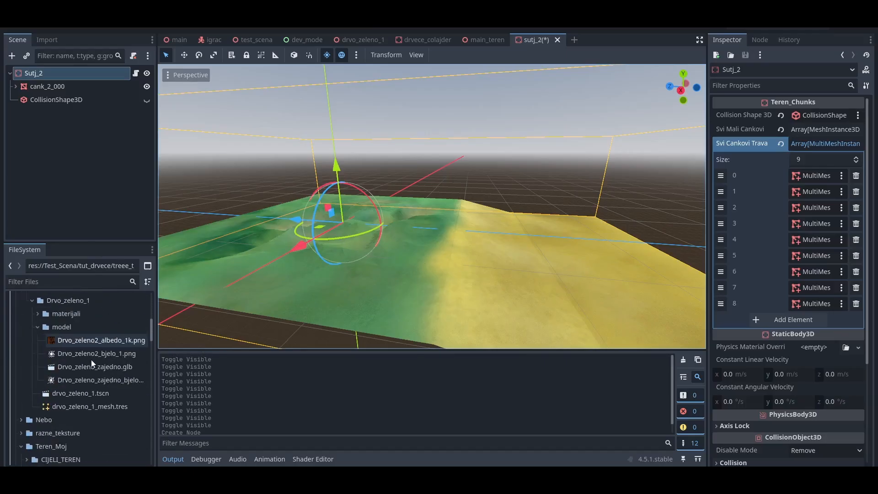
drag(81, 393, 51, 75)
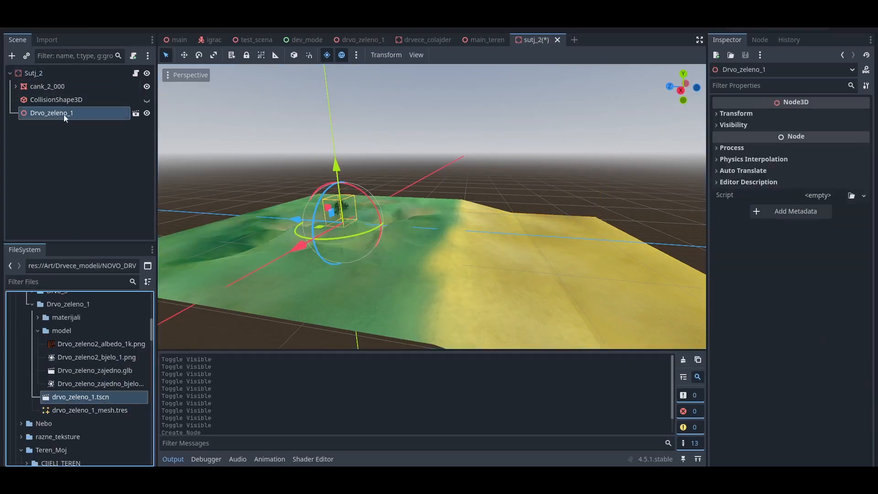
middle_drag(440, 227, 275, 201)
scroll(560, 211, up, 18)
- Enable editable children on the Drvo_zeleno_1 instance and select its Cylinder mesh node
right_click(47, 116)
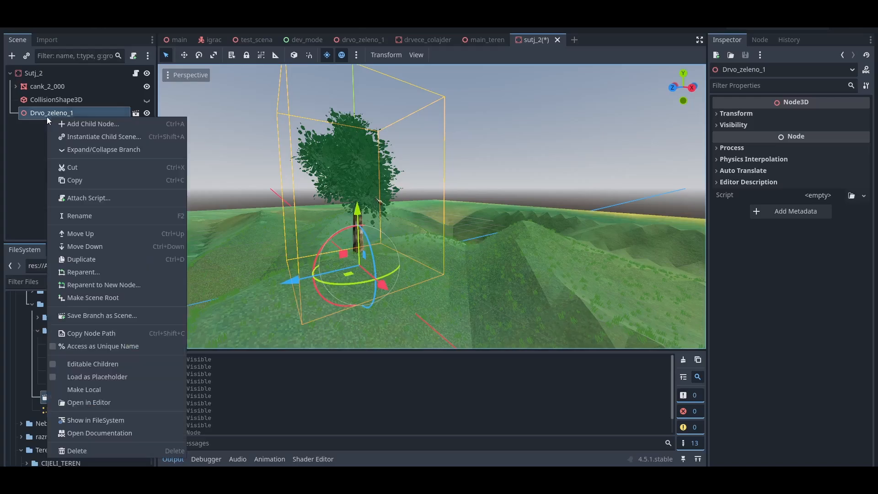
click(92, 364)
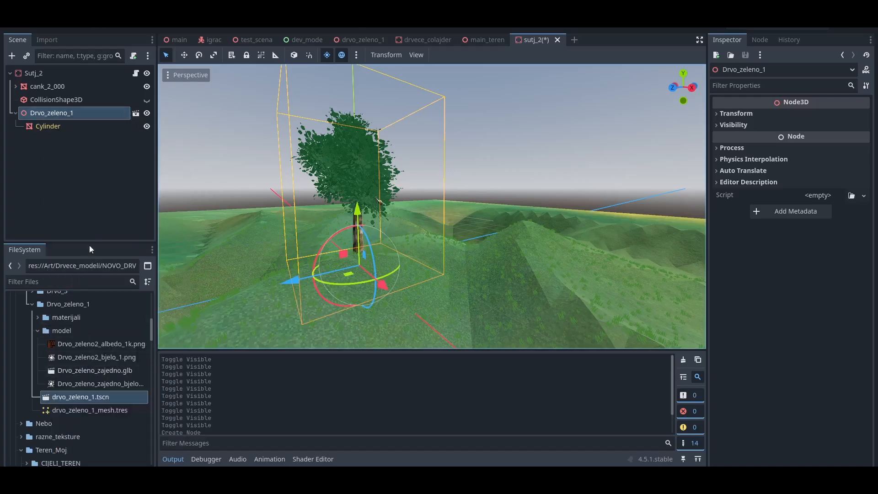
click(52, 127)
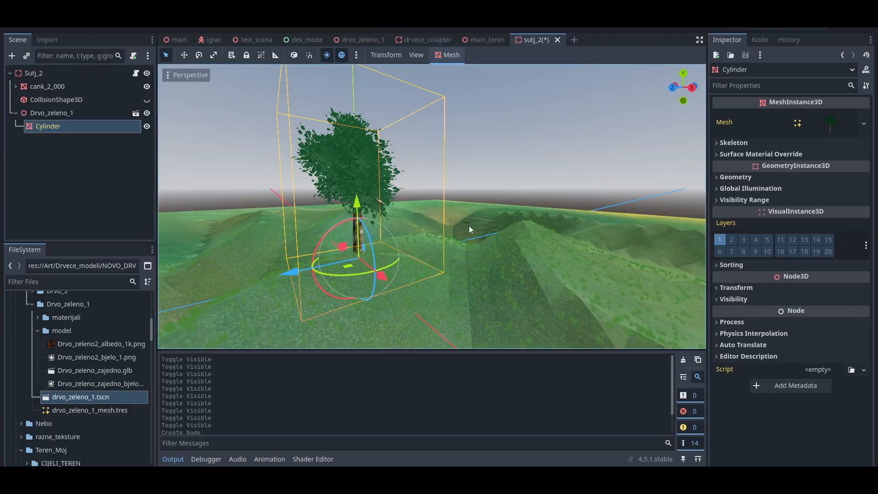
- Expand cank_2_000, focus on its cank_2_004 terrain chunk and select the chunk's MultiMesh_trees node
scroll(539, 239, down, 5)
click(15, 87)
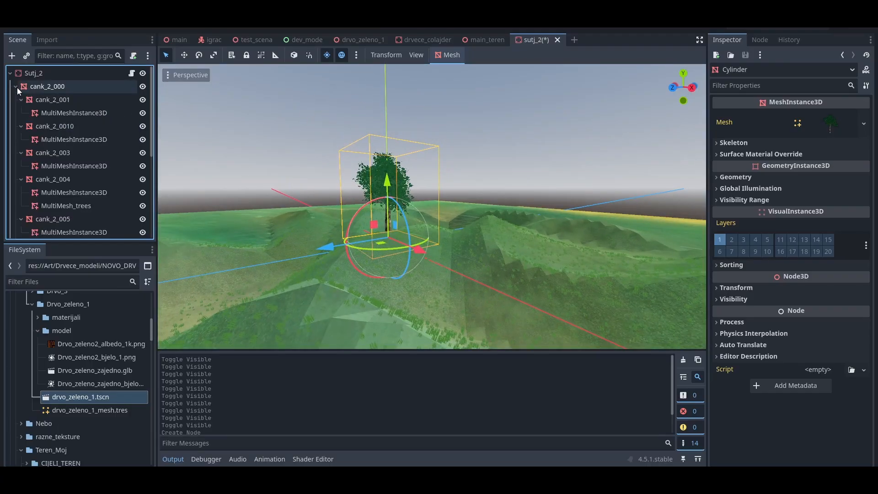
click(69, 179)
scroll(382, 207, down, 3)
key(f)
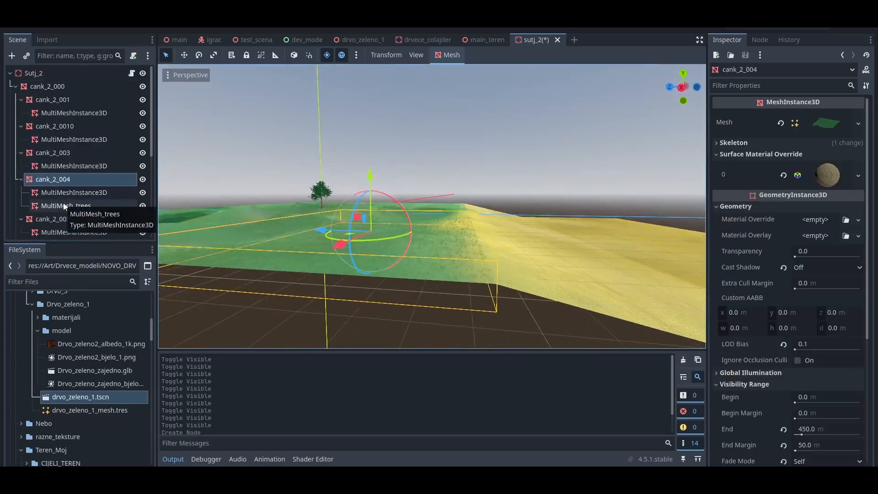
middle_drag(410, 224, 421, 228)
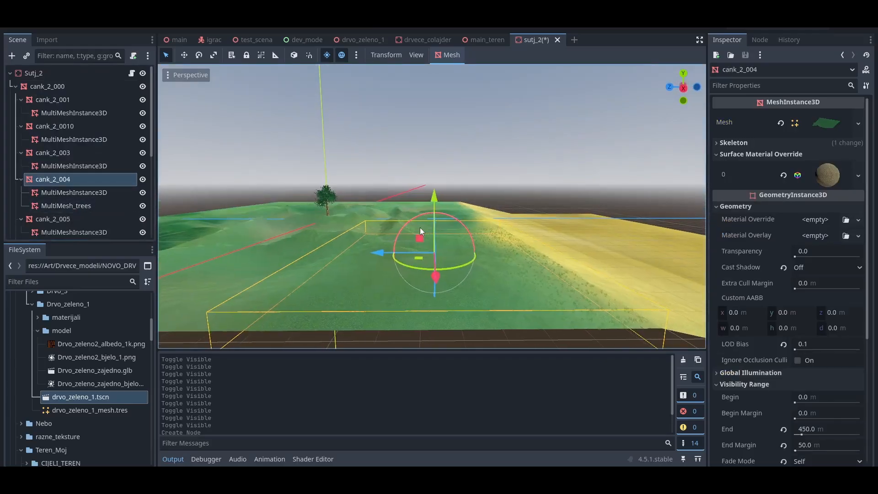
click(49, 206)
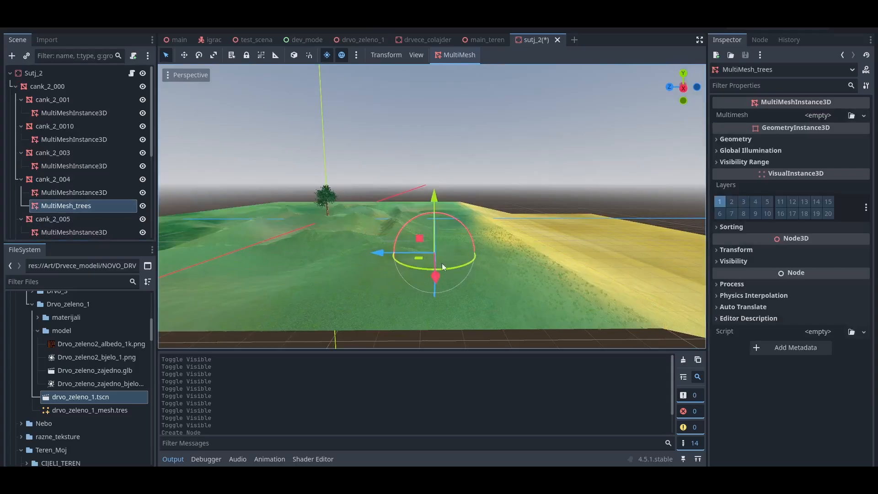
middle_drag(499, 274, 515, 279)
scroll(515, 279, up, 4)
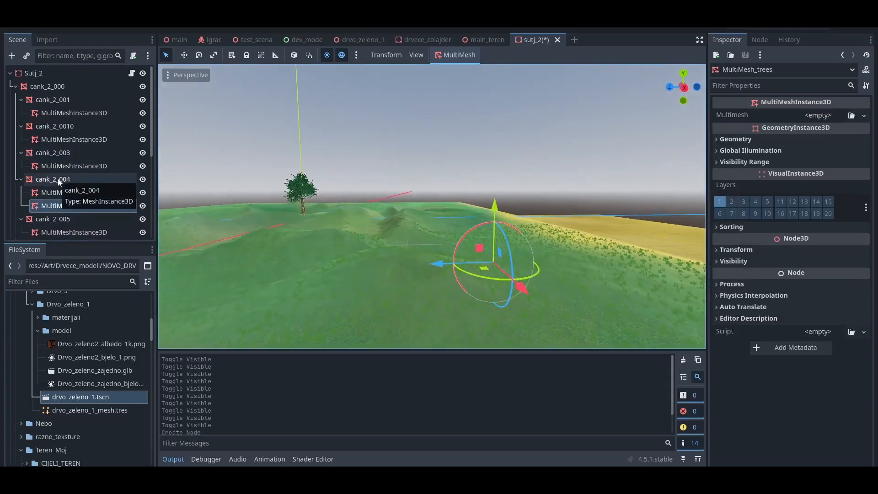
- Hide and show the cank_2_004 chunk twice to check which part of the terrain it covers
click(144, 179)
click(143, 179)
click(143, 179)
click(143, 180)
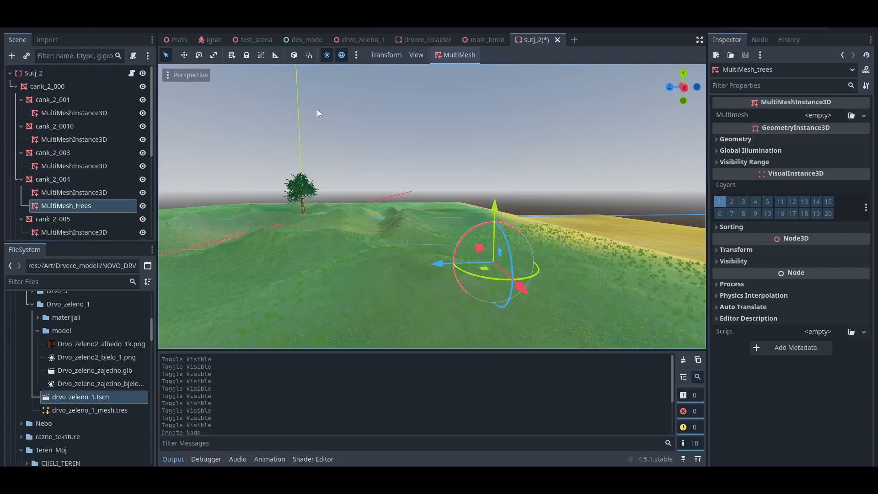
- Start populating MultiMesh_trees and choose the Cylinder mesh under Drvo_zeleno_1 as the source mesh
click(467, 69)
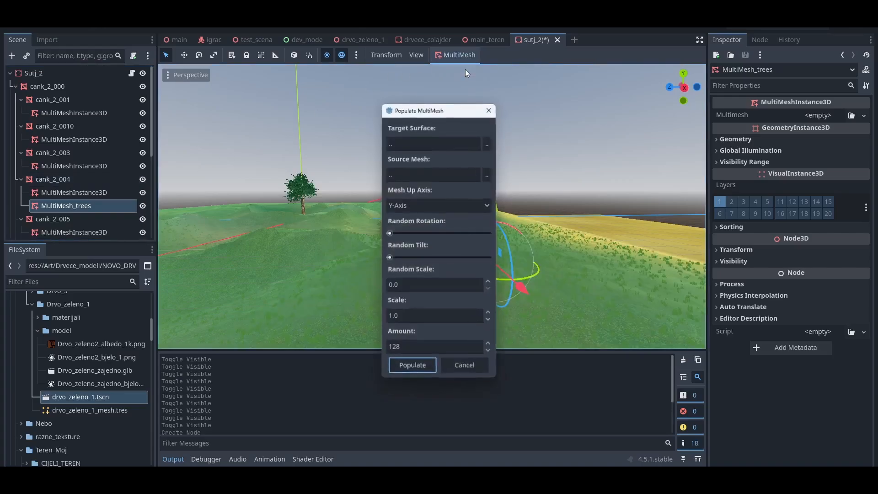
click(487, 177)
click(424, 302)
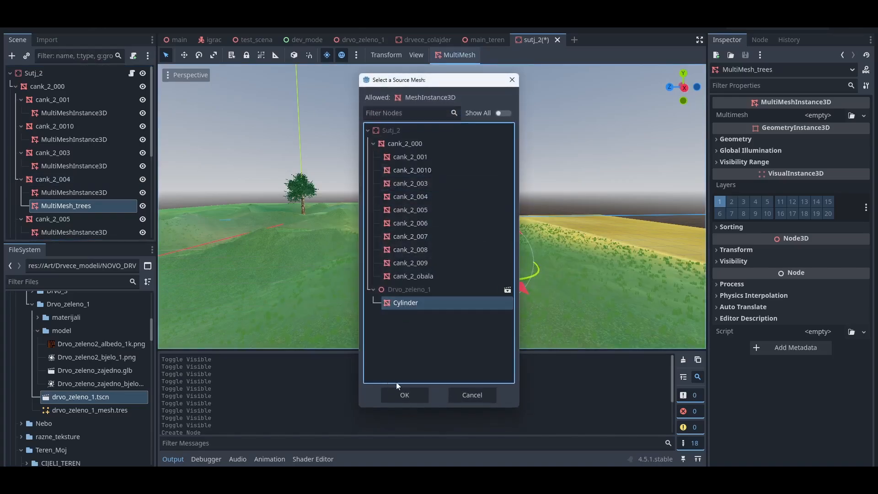
click(413, 398)
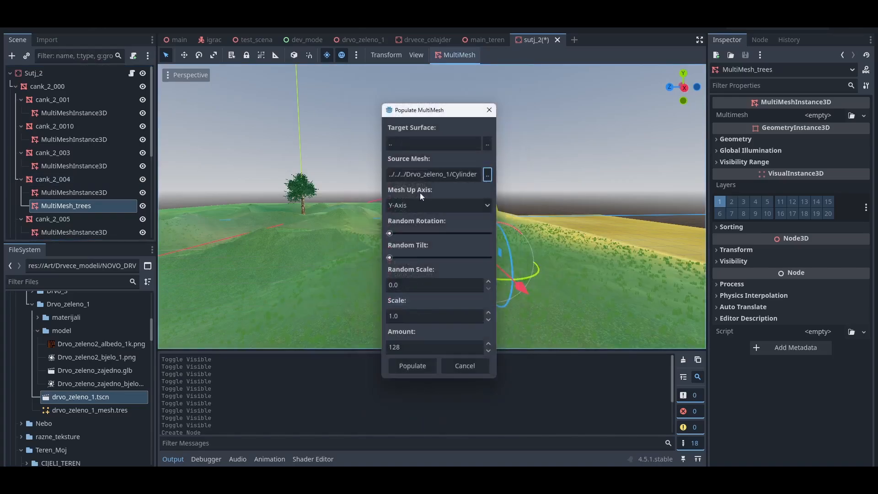
- Populate the MultiMesh with a random scale of 0.5 and an amount of 10
click(408, 288)
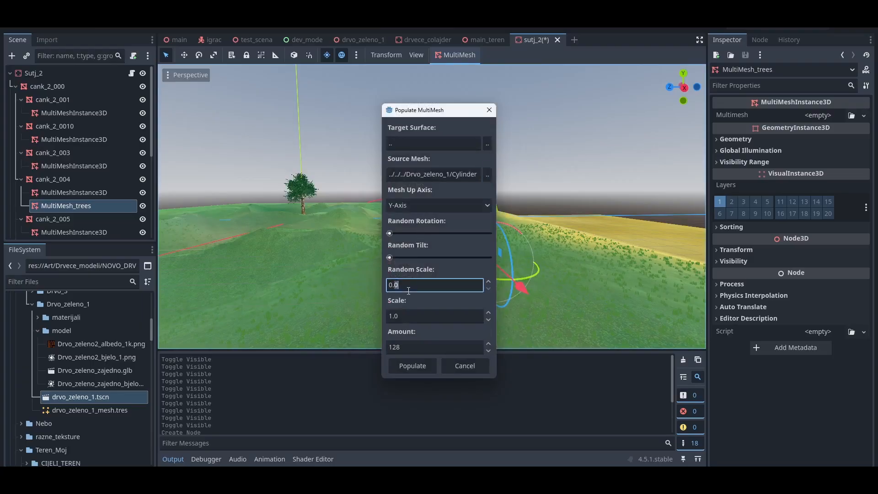
click(408, 349)
text(1)
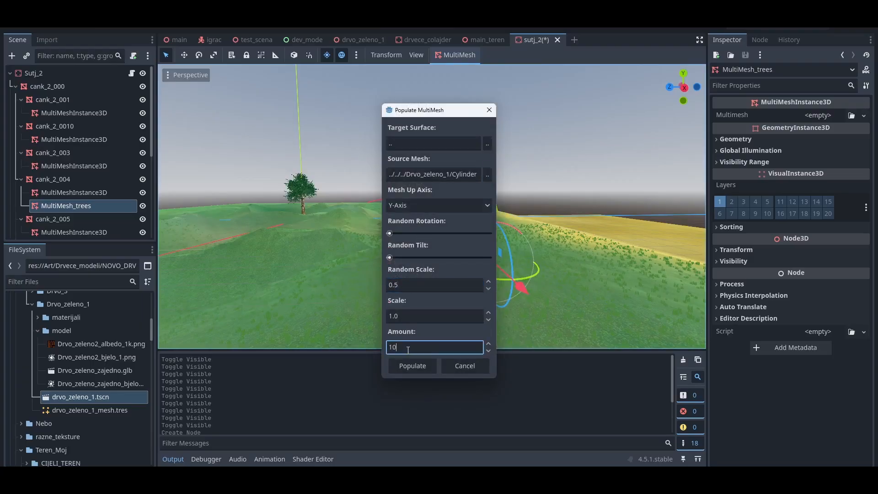
text(0)
click(413, 366)
- Inspect the populated trees on the terrain from near and far, without the node's selection gizmo
scroll(537, 206, down, 8)
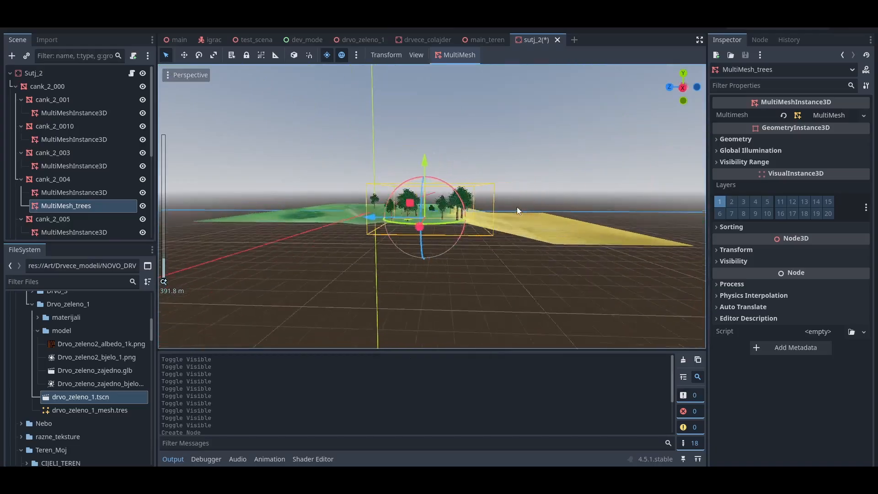
scroll(496, 211, up, 8)
scroll(495, 211, down, 3)
scroll(498, 223, up, 4)
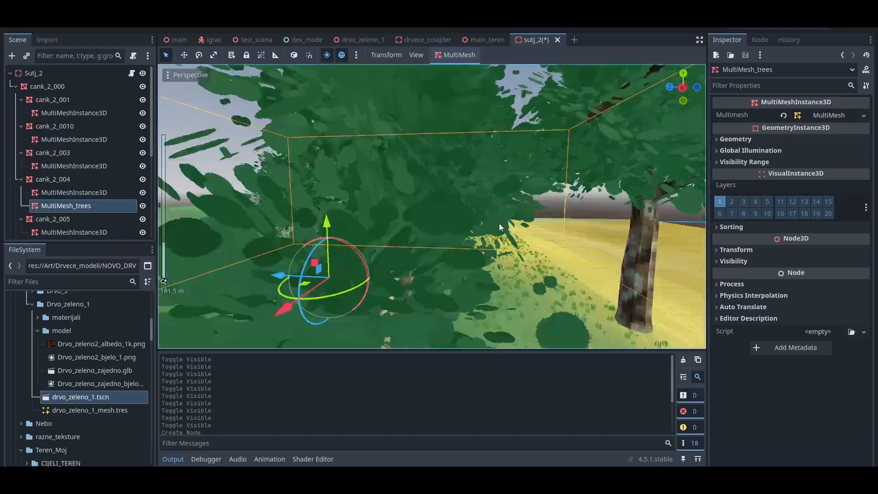
scroll(499, 223, down, 5)
scroll(507, 219, up, 3)
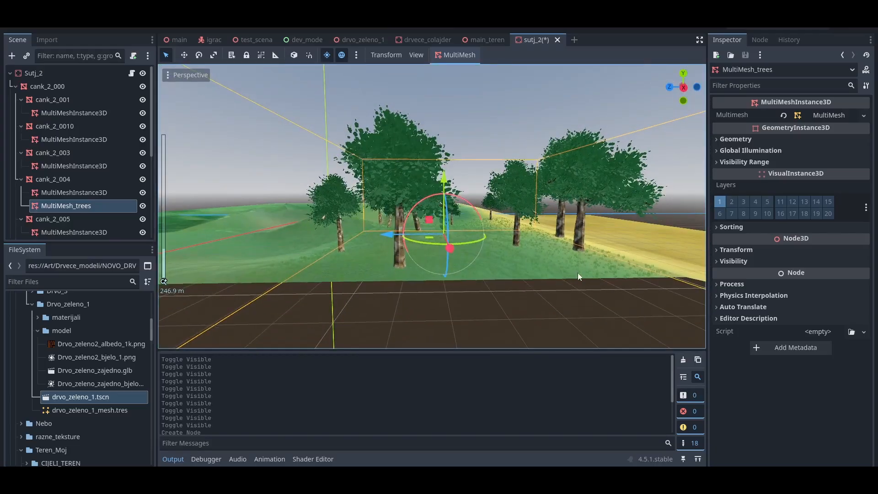
click(487, 127)
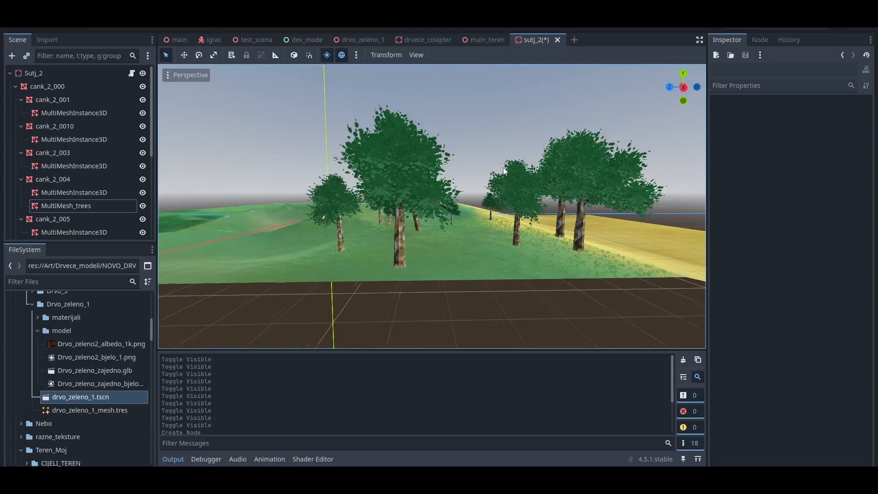
middle_drag(484, 172, 472, 172)
scroll(432, 220, up, 4)
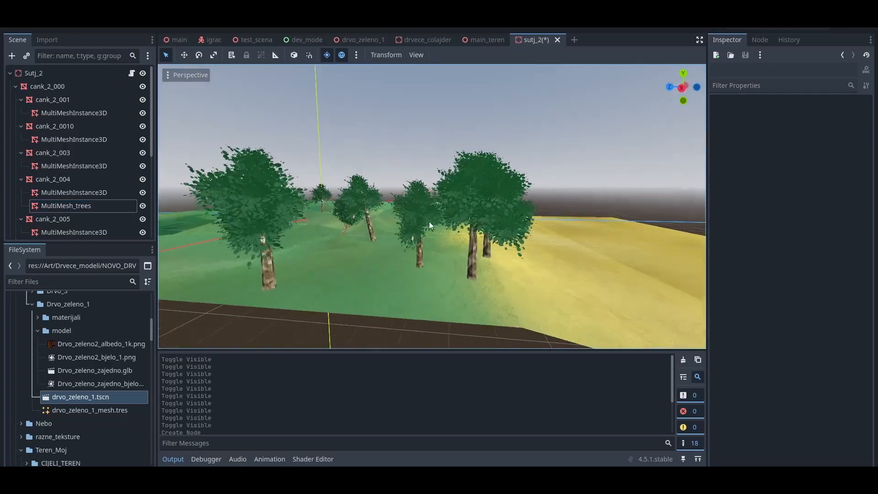
scroll(429, 221, down, 4)
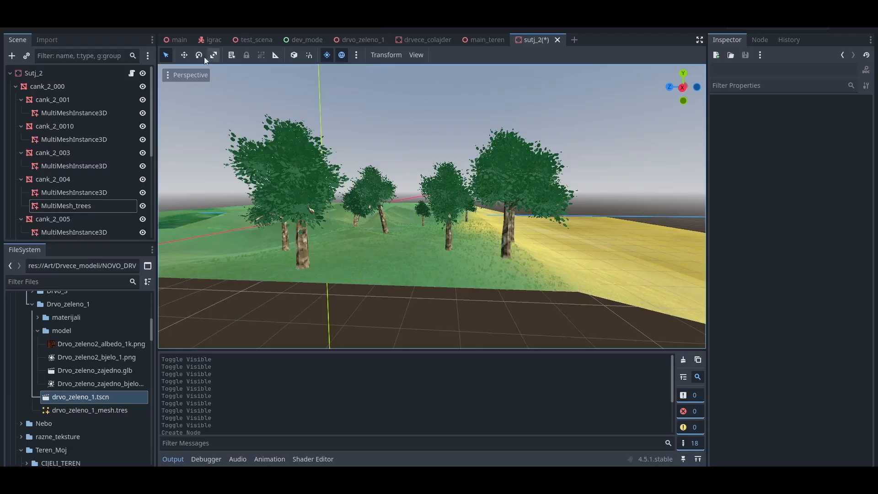
click(179, 40)
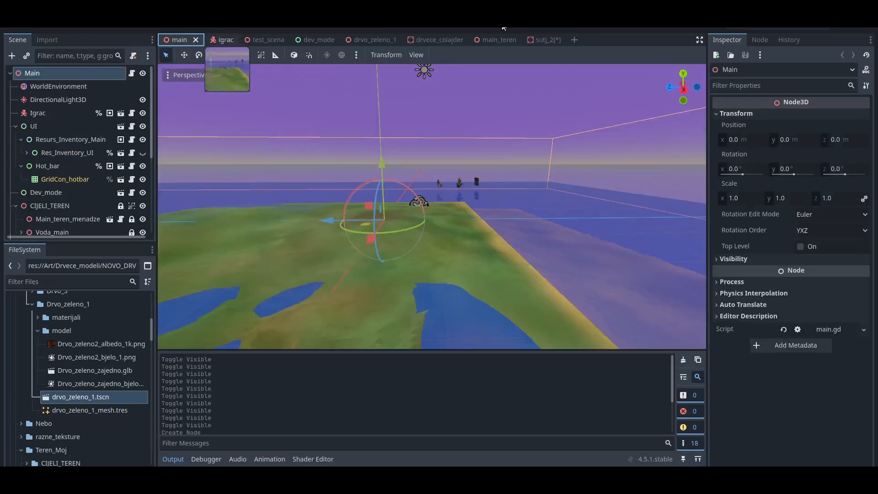
click(544, 40)
click(16, 28)
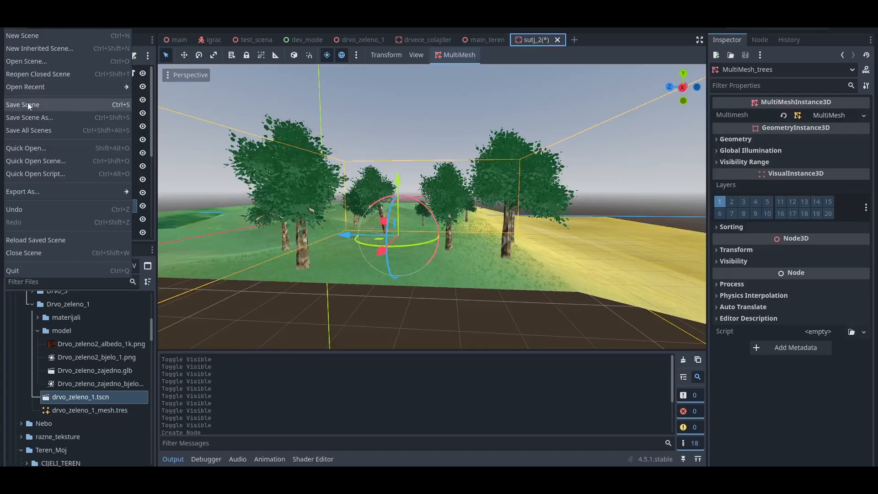
click(238, 258)
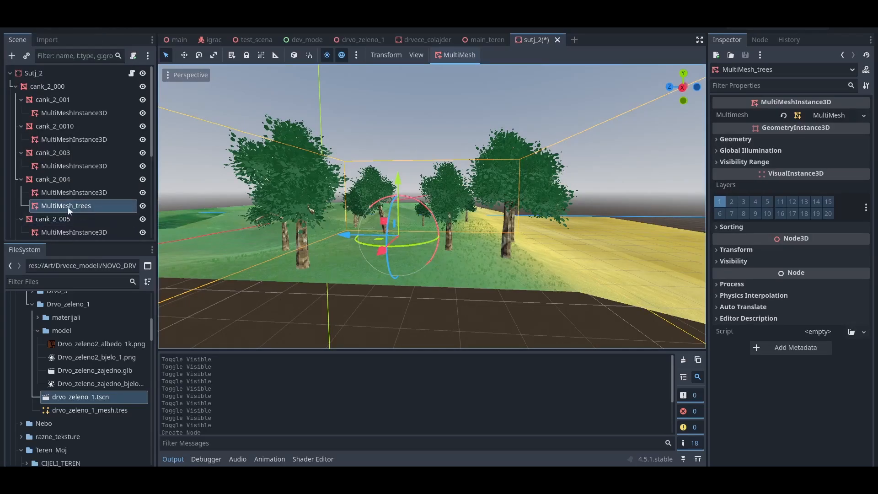
scroll(499, 233, down, 5)
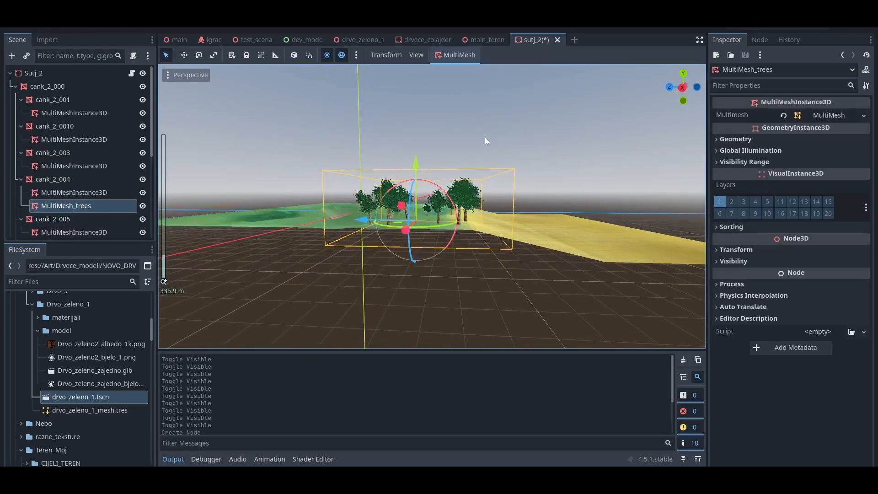
click(459, 241)
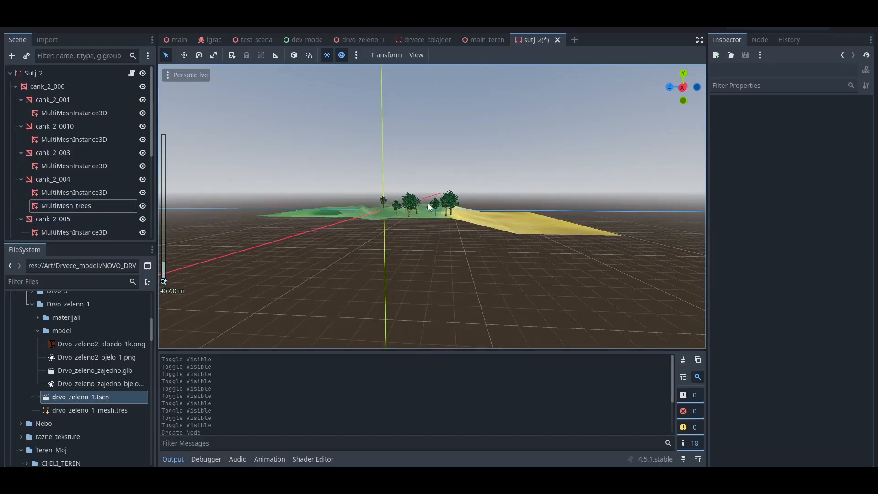
scroll(427, 203, up, 4)
scroll(429, 206, up, 1)
- Expand the geometry settings of the MultiMesh_trees node under cank_2_004 and choose On for Cast Shadow
click(71, 206)
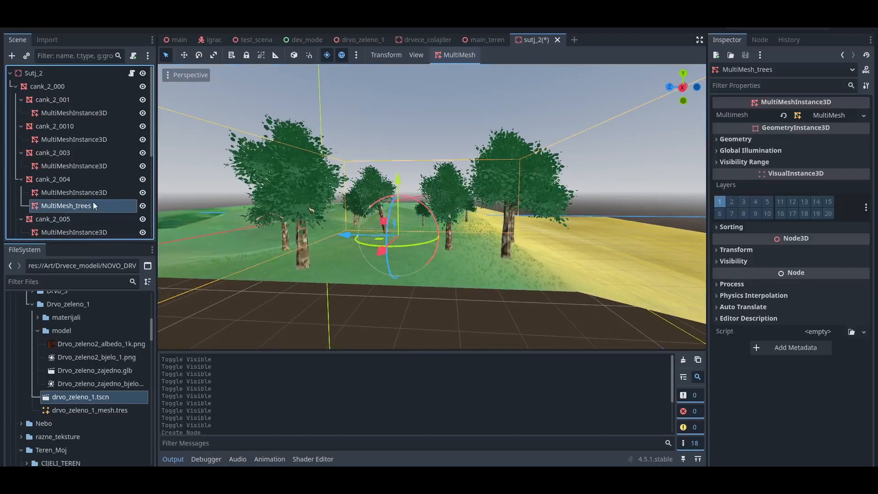
click(741, 139)
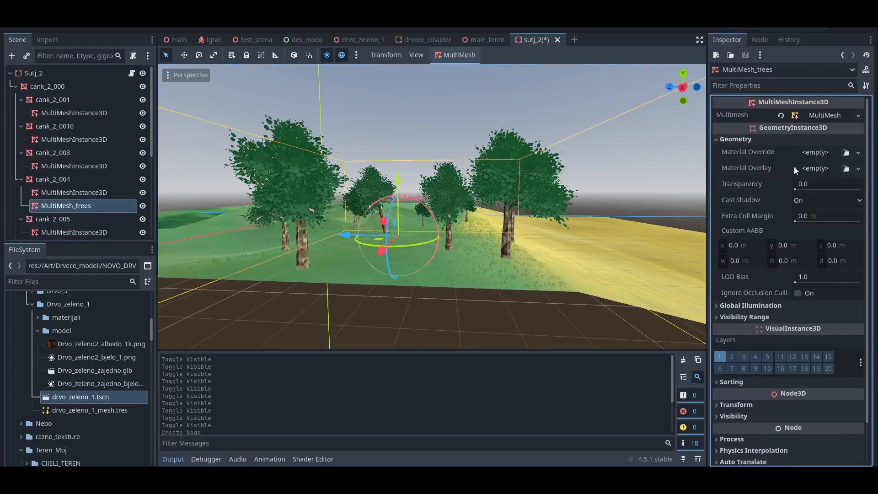
click(806, 202)
click(818, 217)
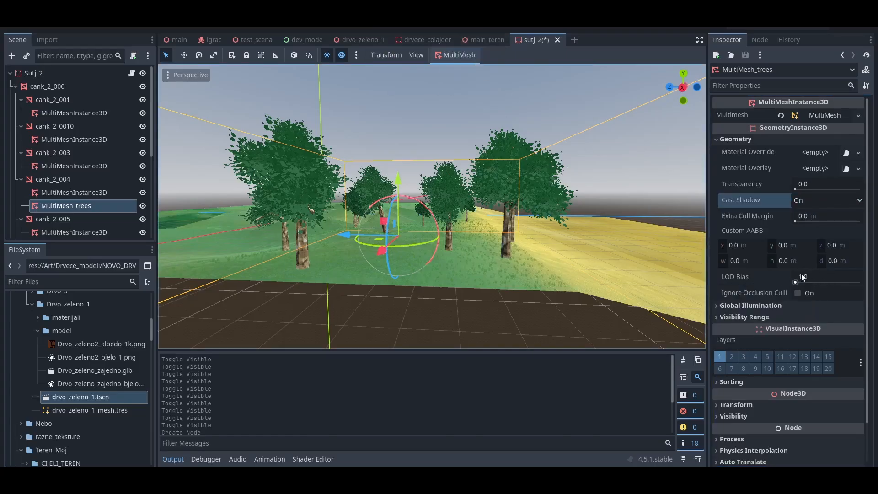
- Open Sutj_1 from the main_teren scene, check the LOD bias of cank_1_024's MultiMesh_Drvo, and return to sutj_2
click(481, 42)
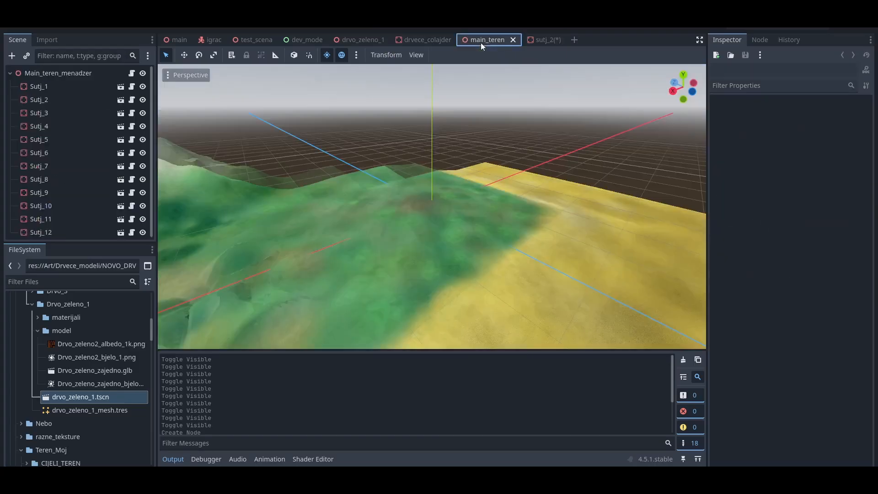
click(121, 87)
scroll(98, 183, down, 2)
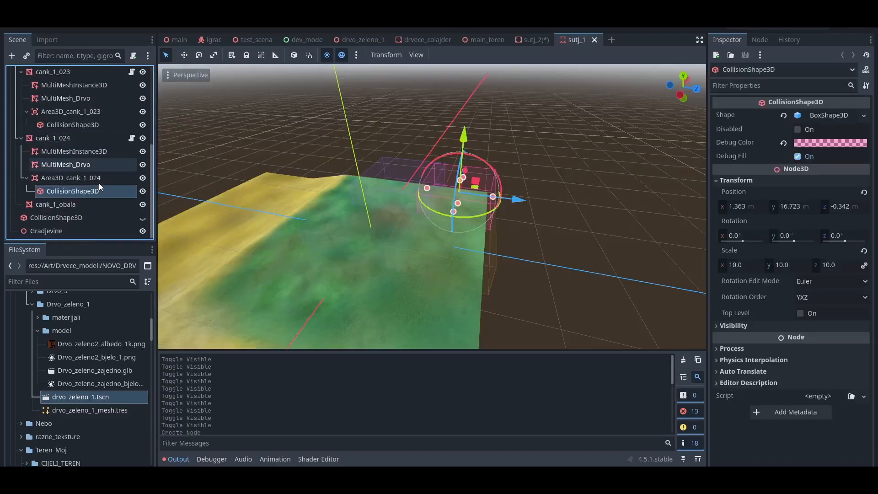
click(70, 165)
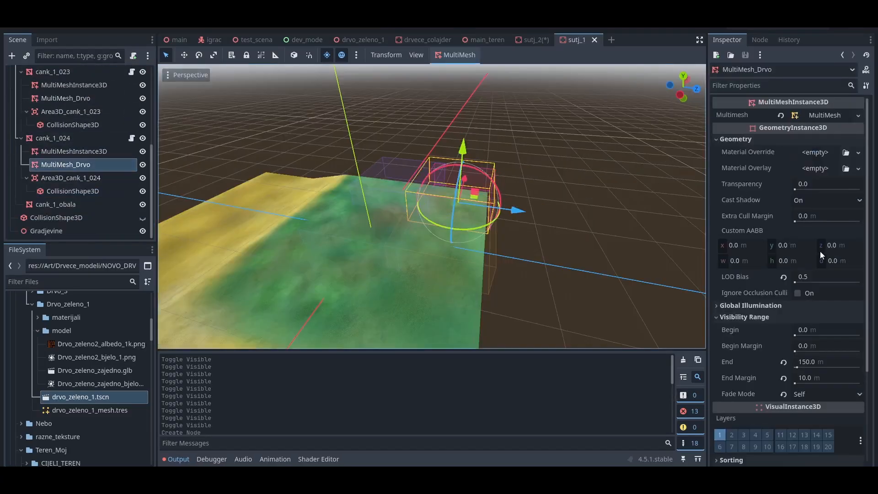
click(594, 40)
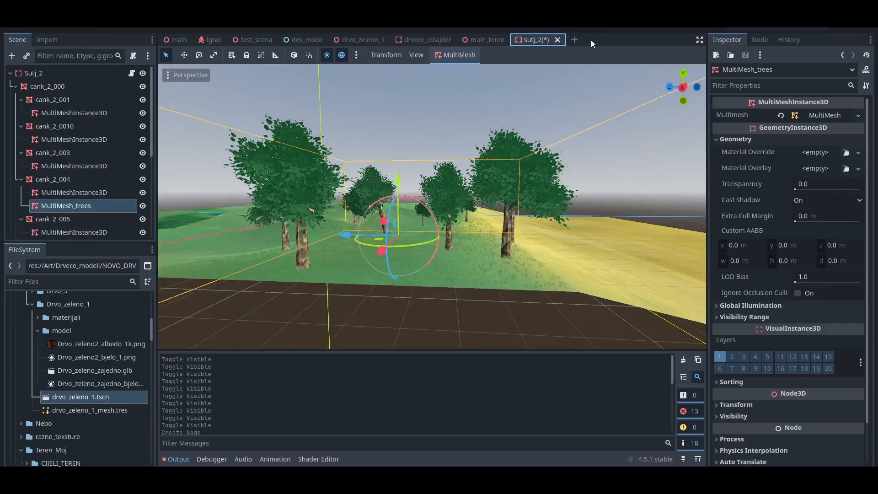
- Set the LOD Bias of MultiMesh_trees to 0.5
click(819, 278)
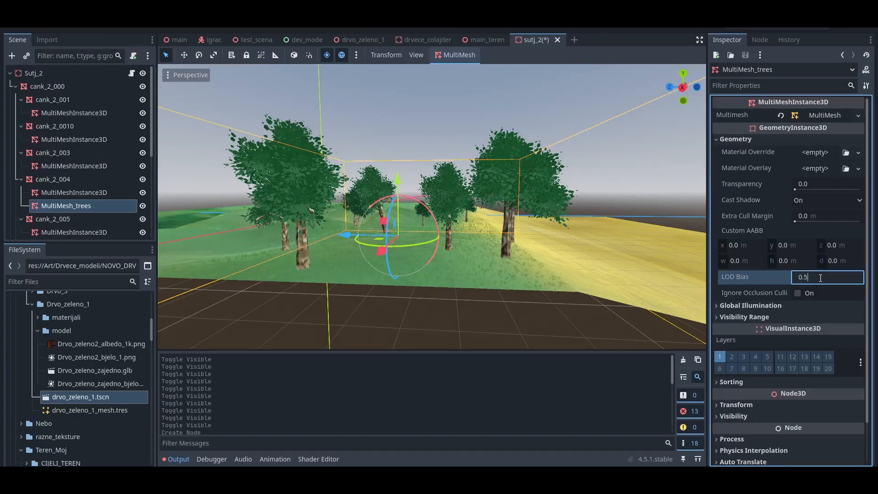
key(Return)
scroll(566, 282, down, 5)
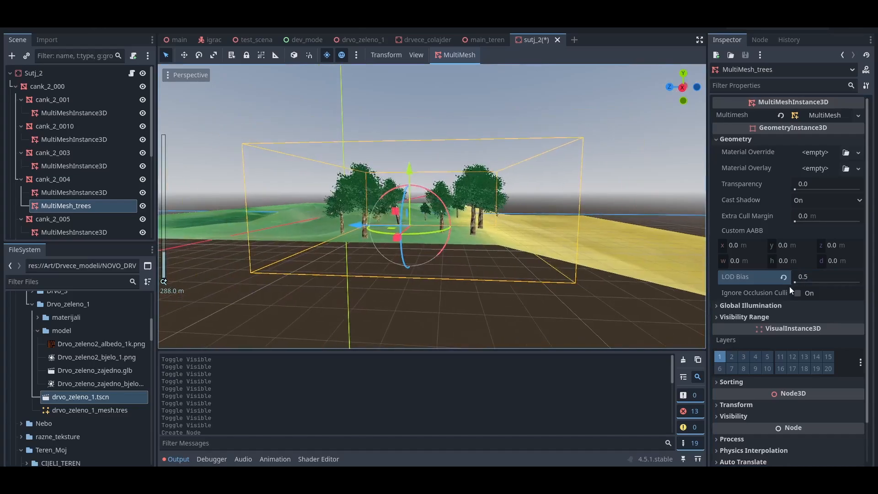
- Expand the visibility range of MultiMesh_trees and check the corresponding settings of MultiMesh_Drvo in the Sutj_1 scene
click(761, 318)
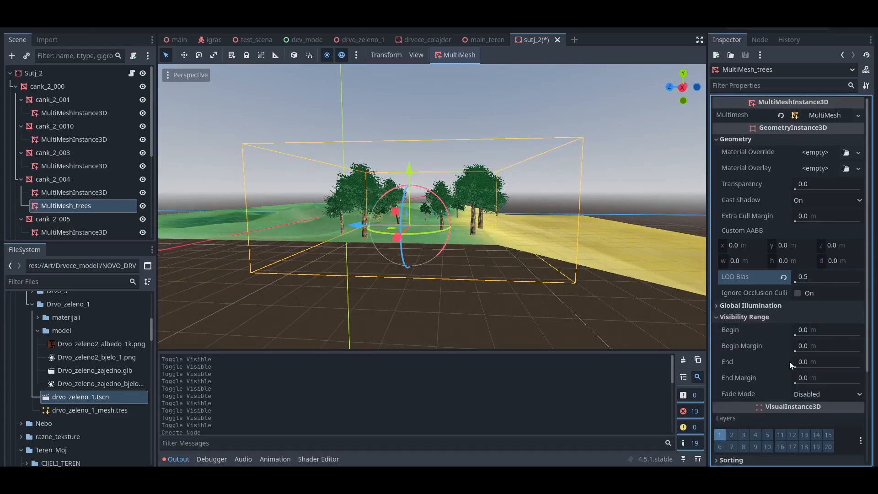
click(815, 363)
click(484, 40)
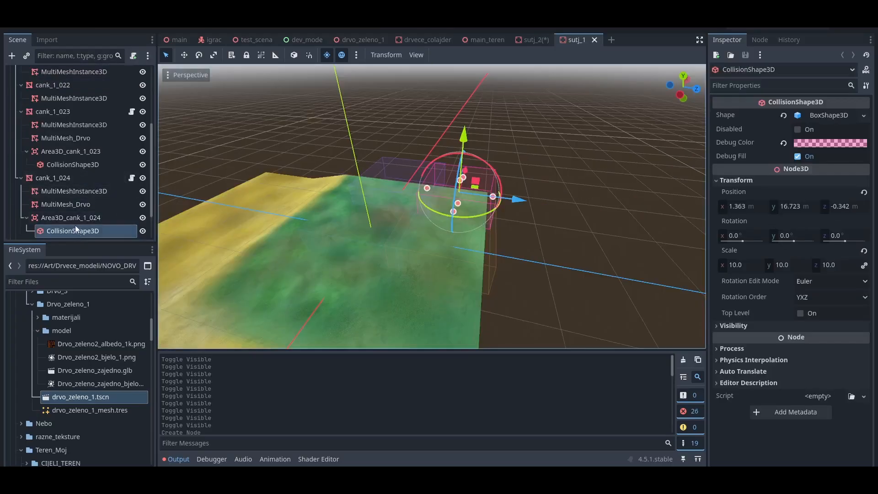
click(67, 204)
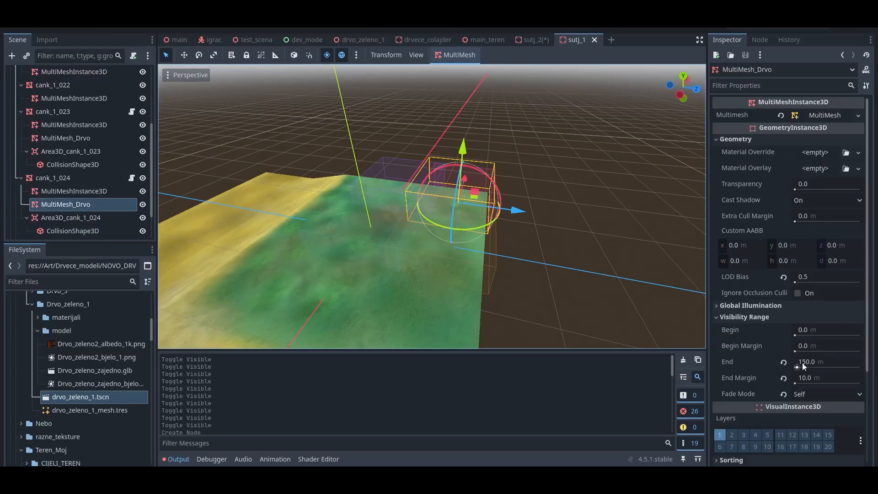
click(594, 39)
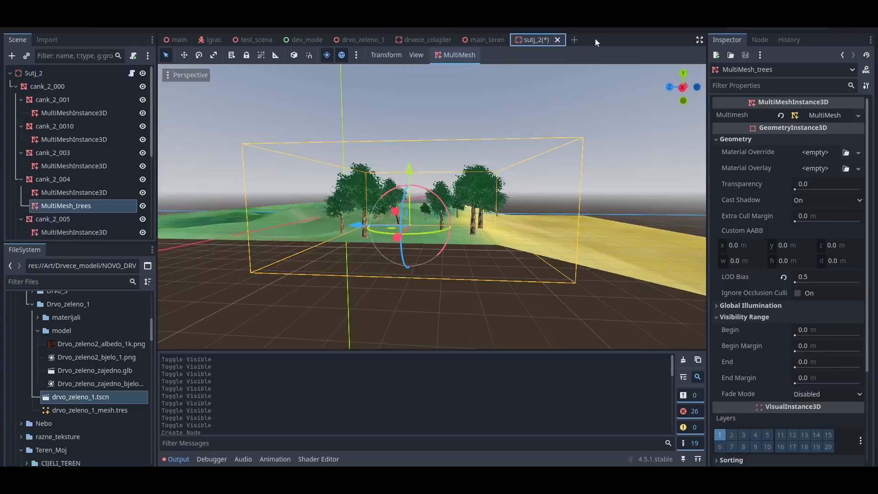
- Set the visibility range of MultiMesh_trees to End 150 m, End Margin 10 m and Fade Mode Self, and save the scene
click(813, 366)
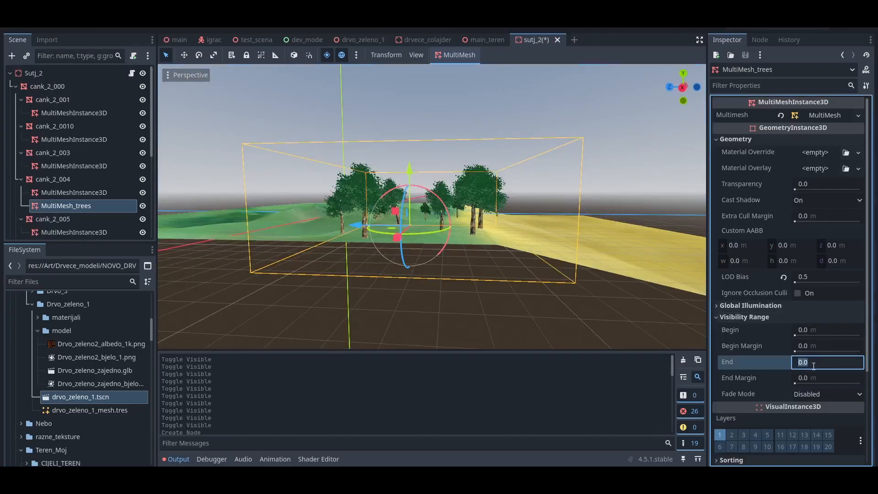
click(813, 374)
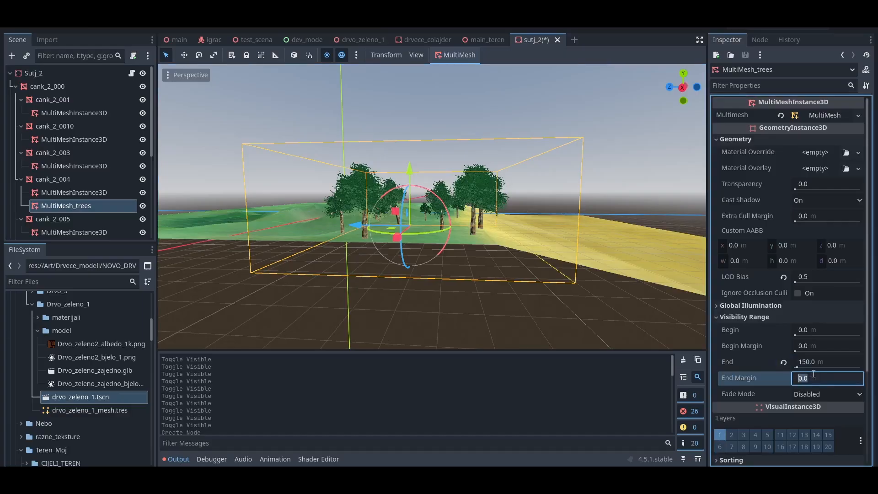
text(10)
key(Return)
click(820, 395)
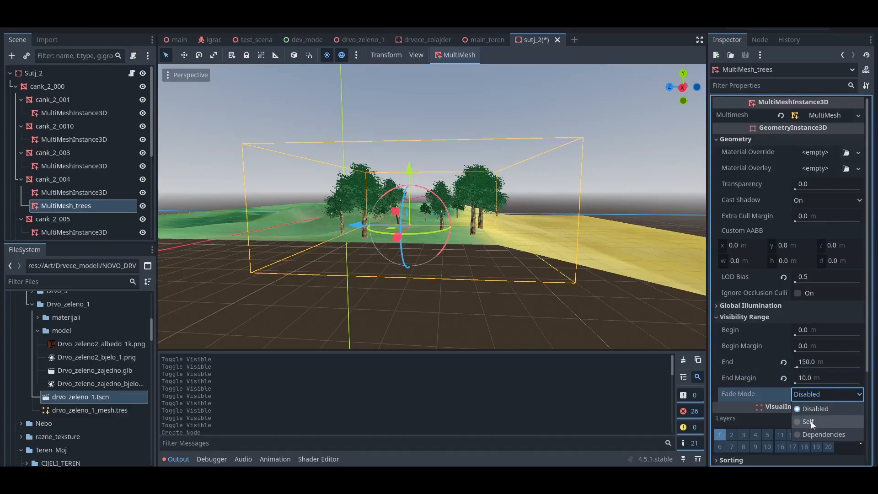
click(813, 419)
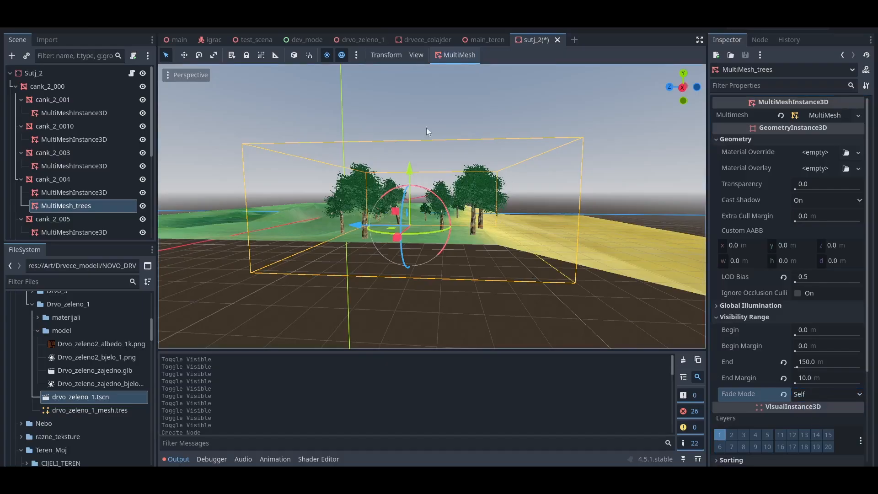
click(2, 29)
click(48, 120)
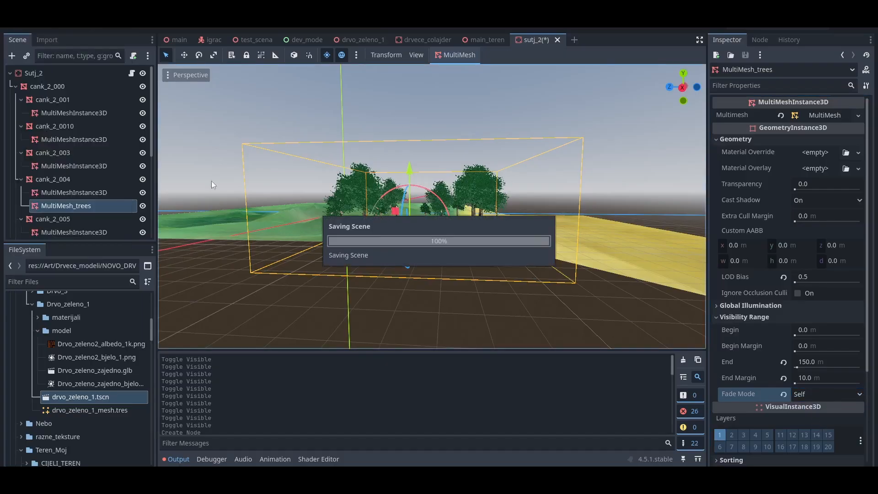
- Check how the populated trees fade in and out as the viewing distance changes, and examine the standalone tree
scroll(540, 216, down, 5)
scroll(540, 215, up, 5)
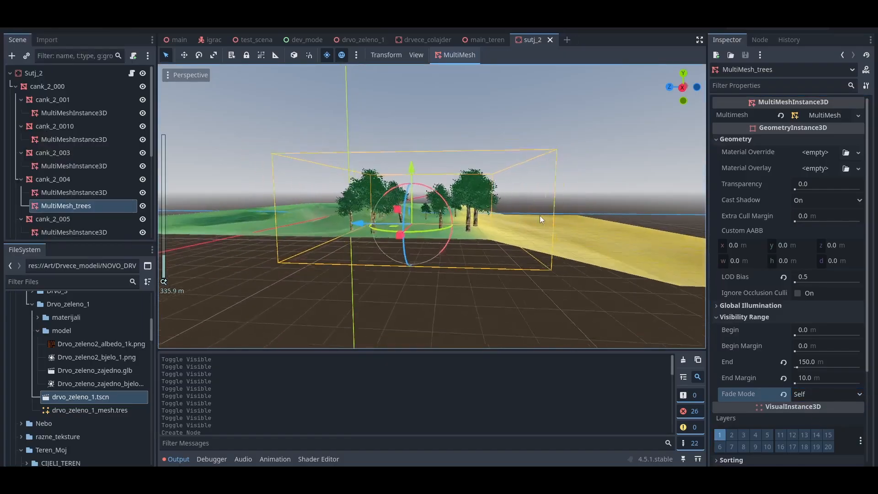
scroll(539, 215, down, 5)
scroll(540, 216, up, 5)
scroll(540, 215, down, 5)
scroll(540, 216, up, 2)
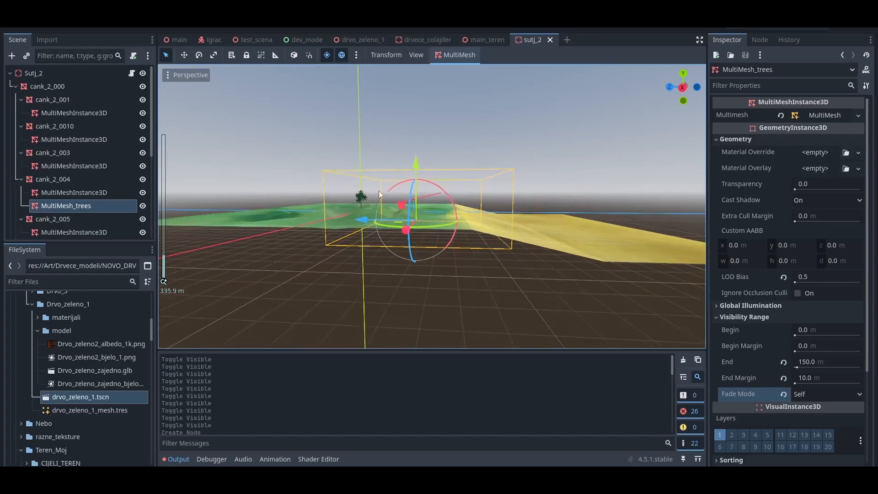
scroll(347, 185, up, 7)
middle_drag(347, 185, 413, 215)
scroll(413, 216, down, 5)
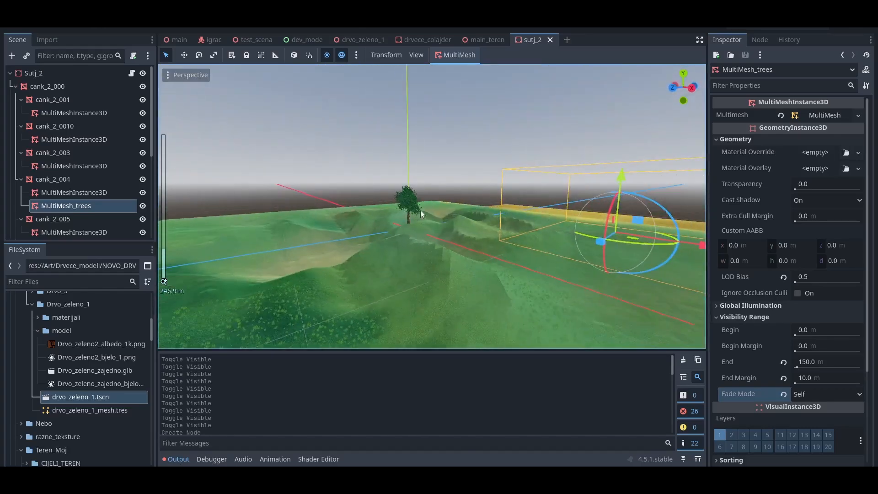
- Hide the standalone Drvo_zeleno_1 tree in the sutj_2 scene and save the scene
scroll(73, 202, down, 5)
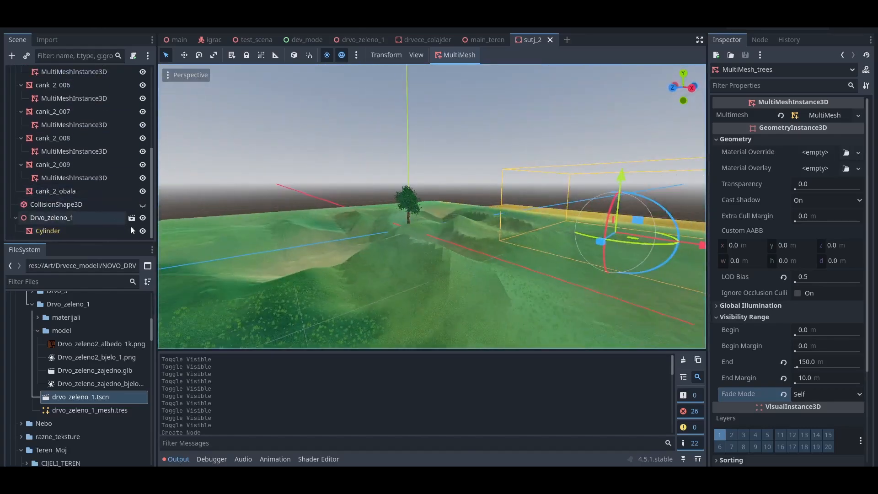
click(143, 218)
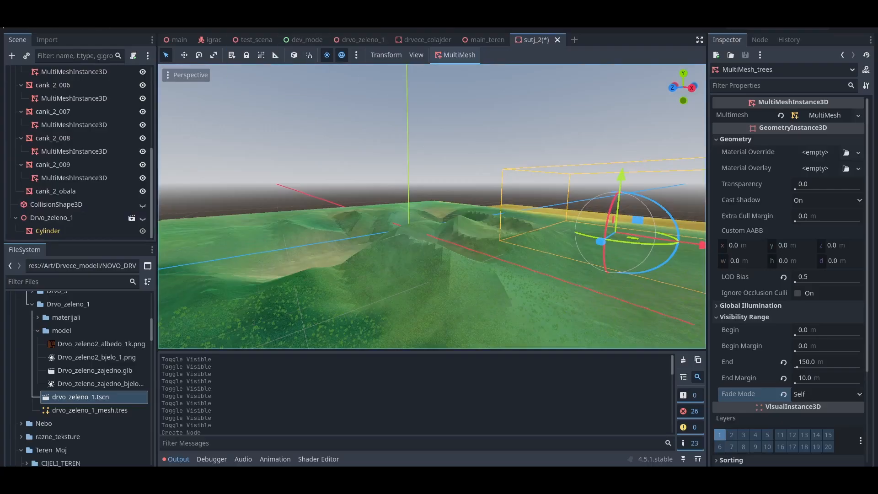
key(ctrl+s)
- Run the game from the main scene and move through the terrain to check how the populated trees look in play
click(177, 40)
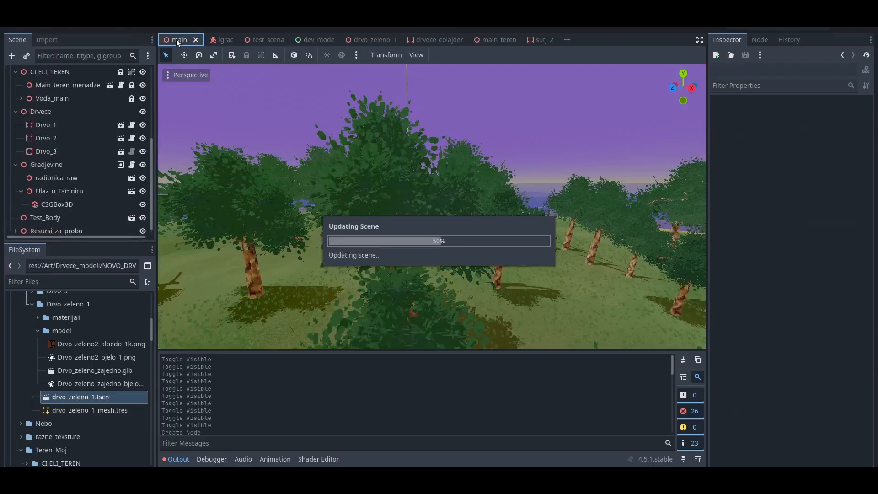
click(791, 26)
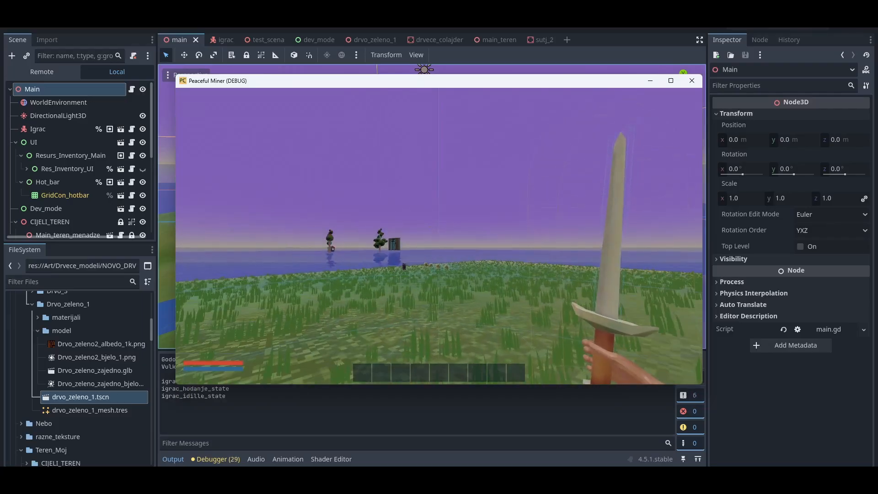
key(f)
key(w)
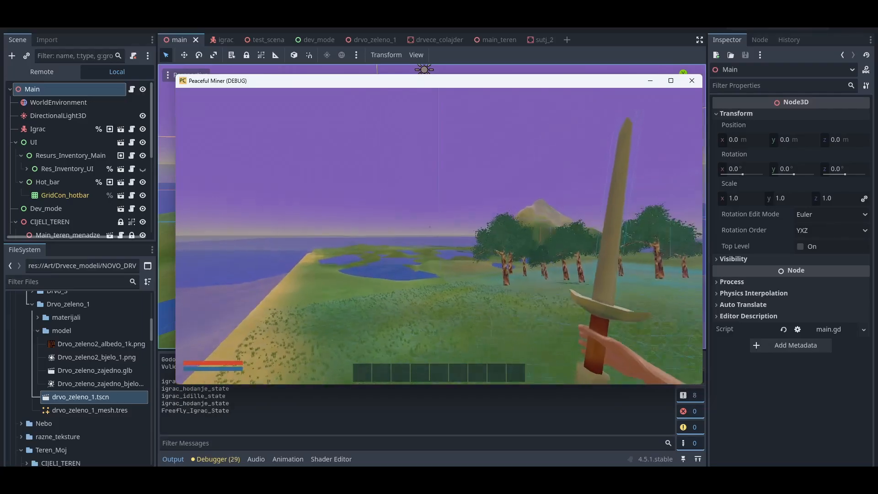
key(f)
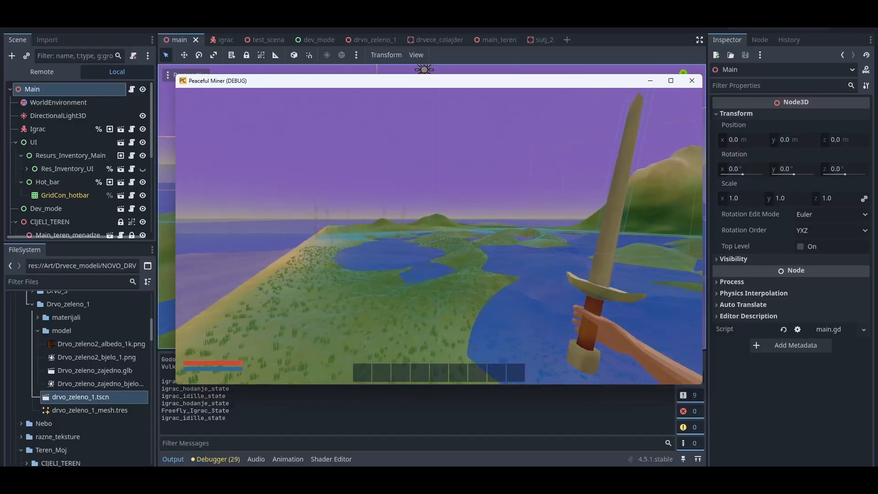
key(w)
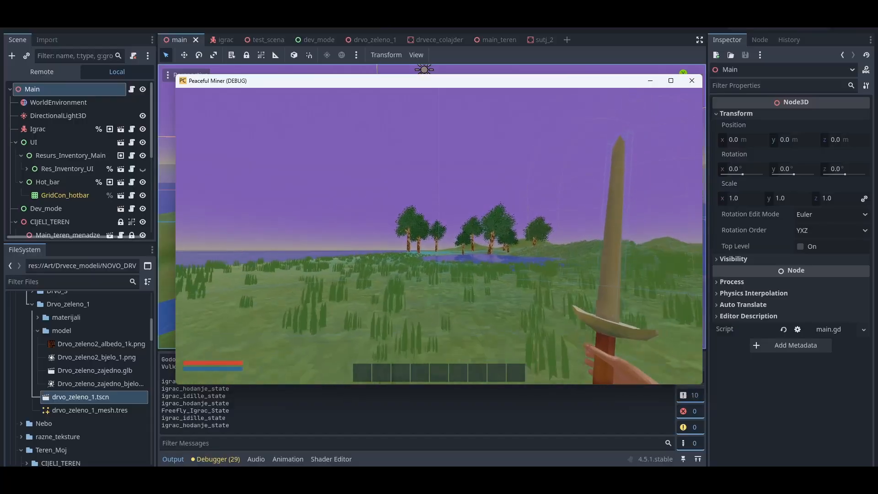
key(f)
key(f)
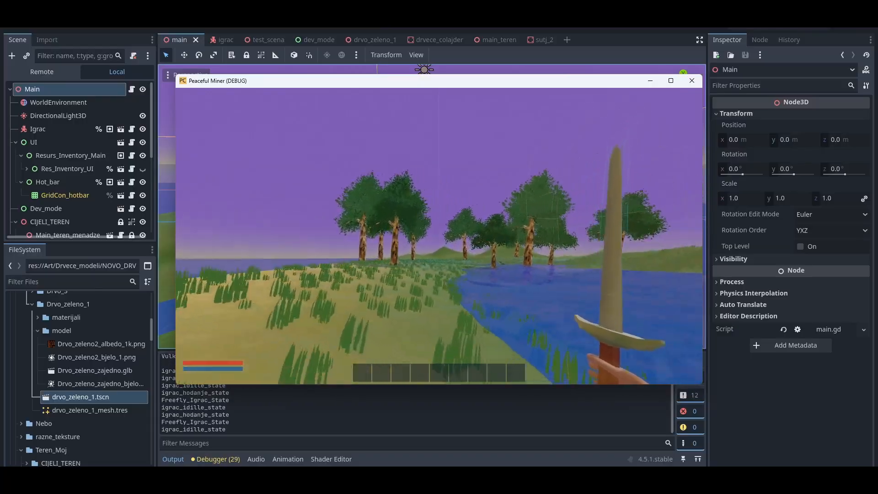
key(w)
key(w)
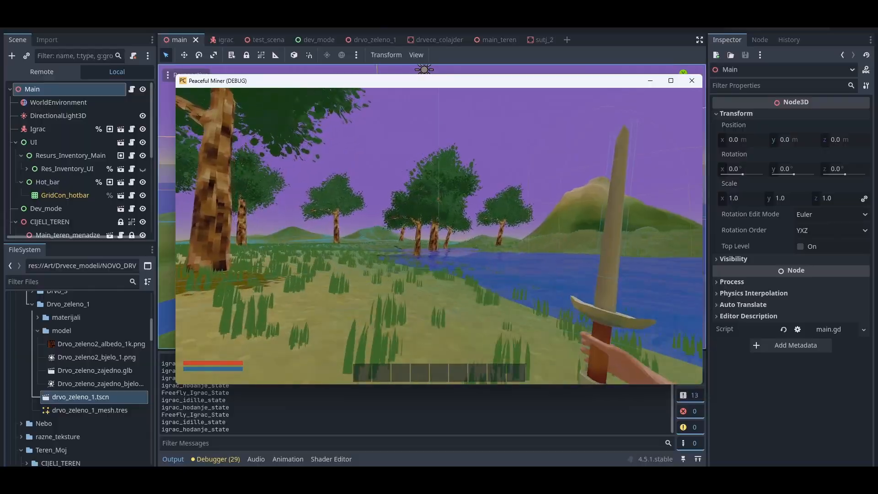
key(w)
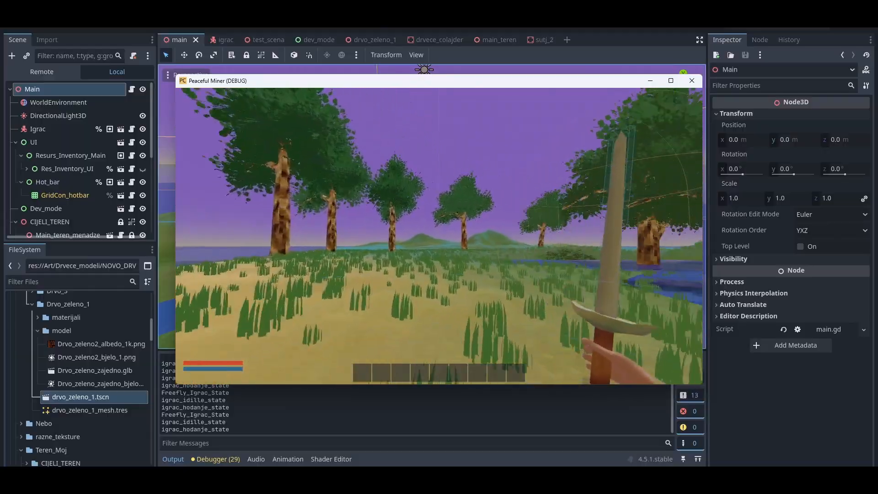
key(w)
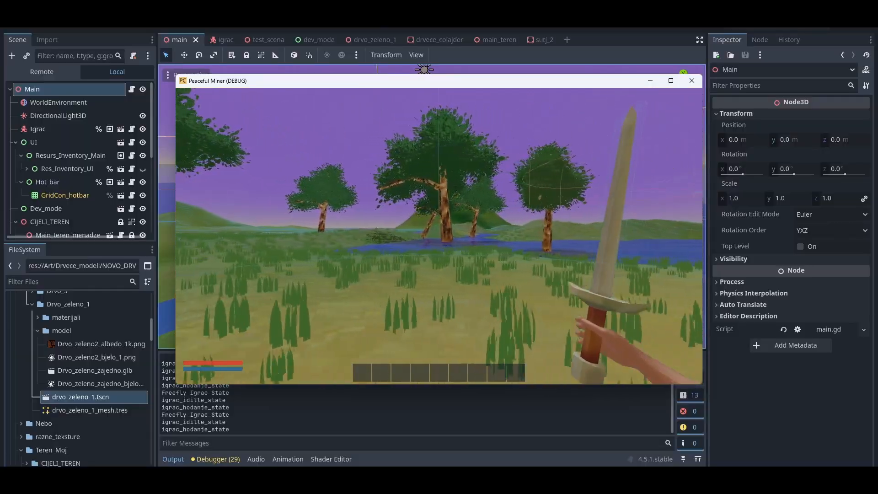
key(w)
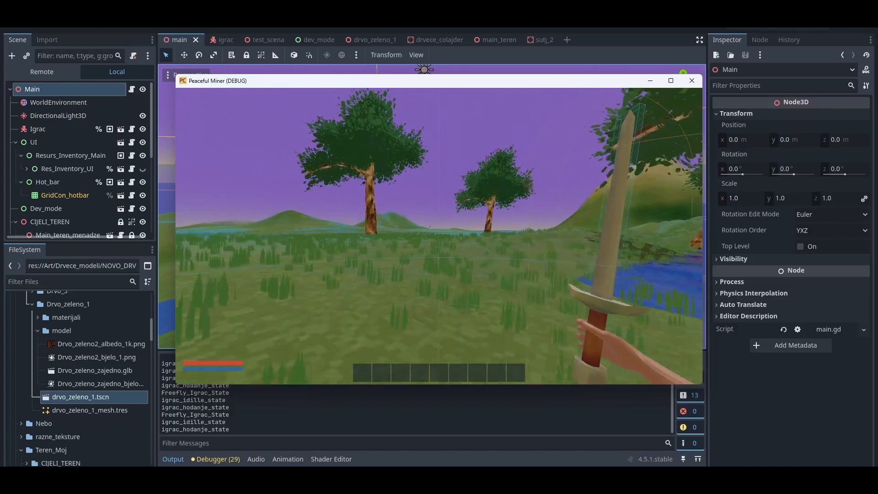
key(w)
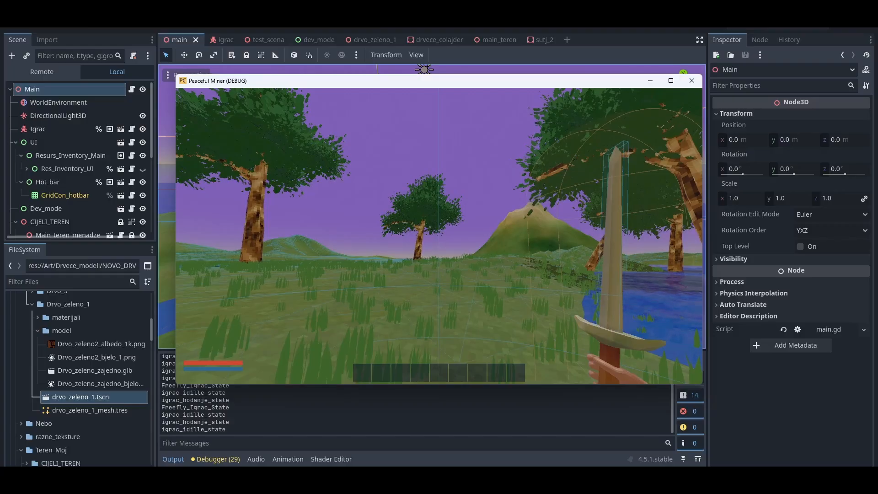
- Inspect the Drvece_colajder root body and its CollisionShape3D node in the drvece_colajder scene
scroll(498, 197, down, 2)
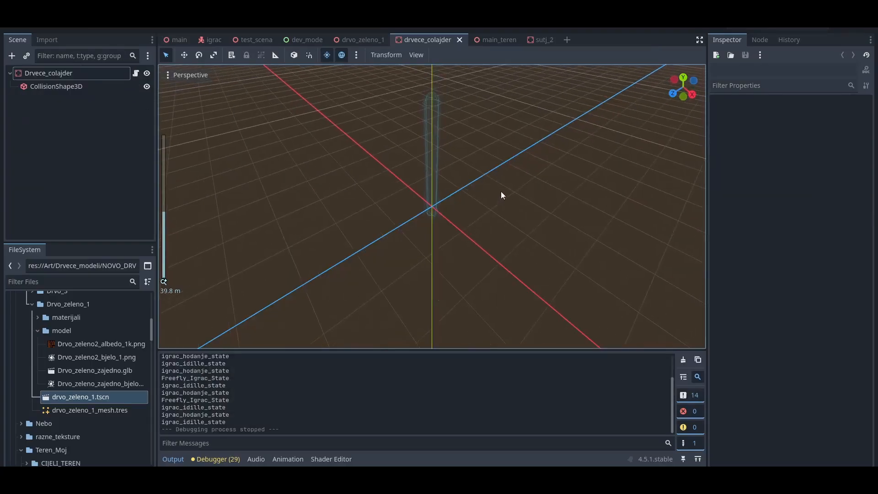
scroll(505, 184, down, 2)
middle_drag(509, 177, 463, 166)
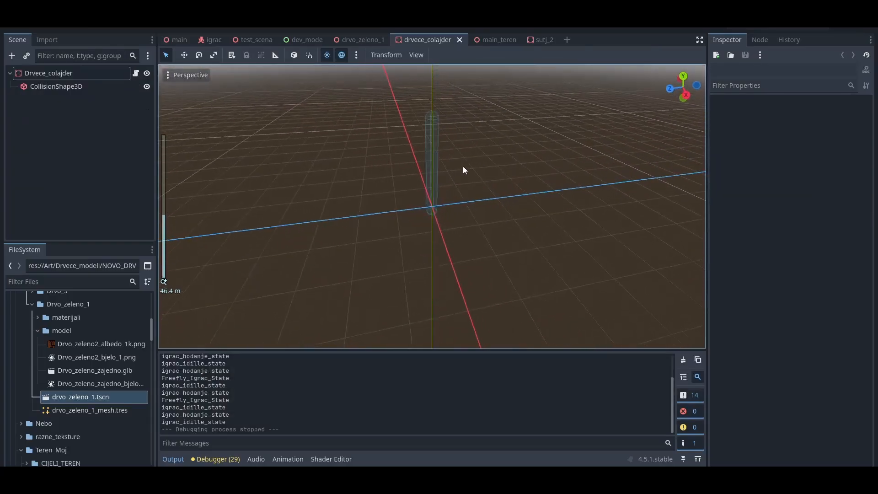
scroll(437, 123, up, 1)
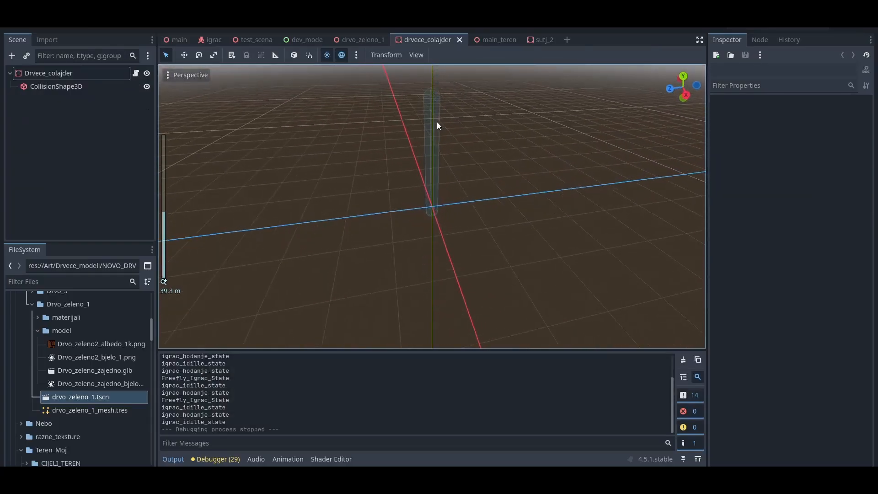
click(21, 73)
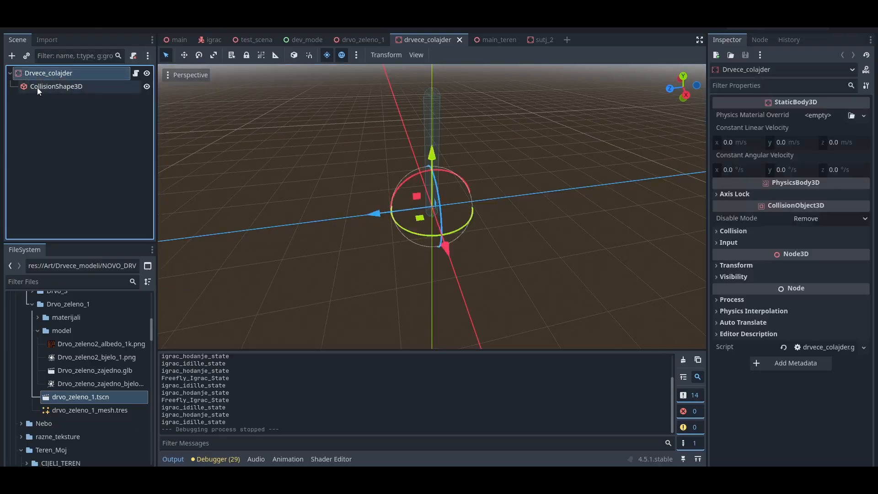
click(38, 86)
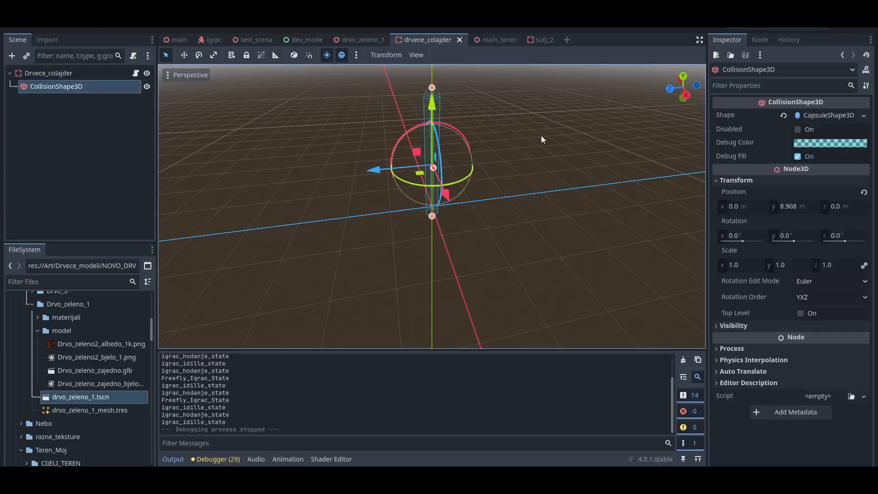
- Check the capsule settings of the tree's CollisionShape3D and view the capsule from several angles
click(541, 135)
click(73, 88)
click(821, 115)
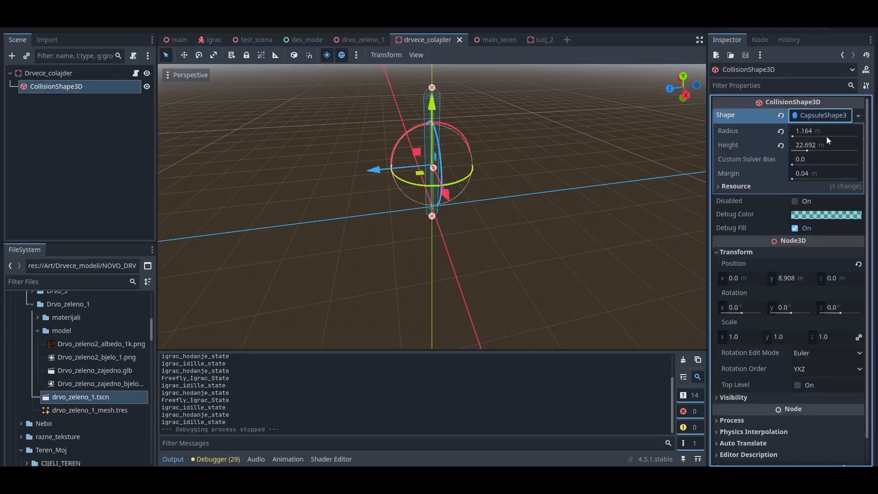
click(819, 116)
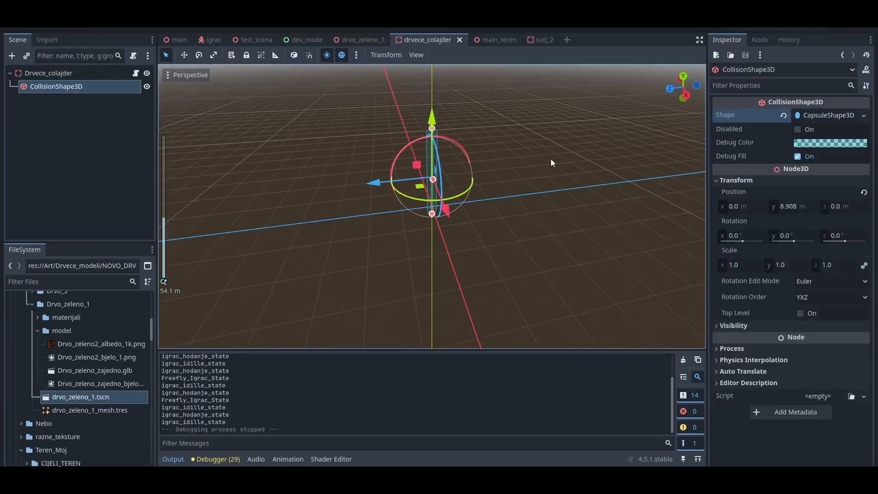
middle_drag(551, 158, 439, 144)
click(826, 114)
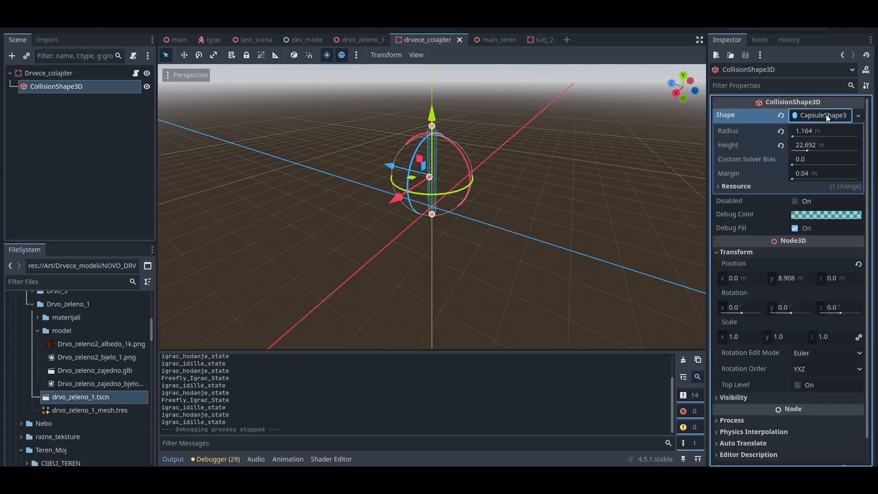
click(826, 115)
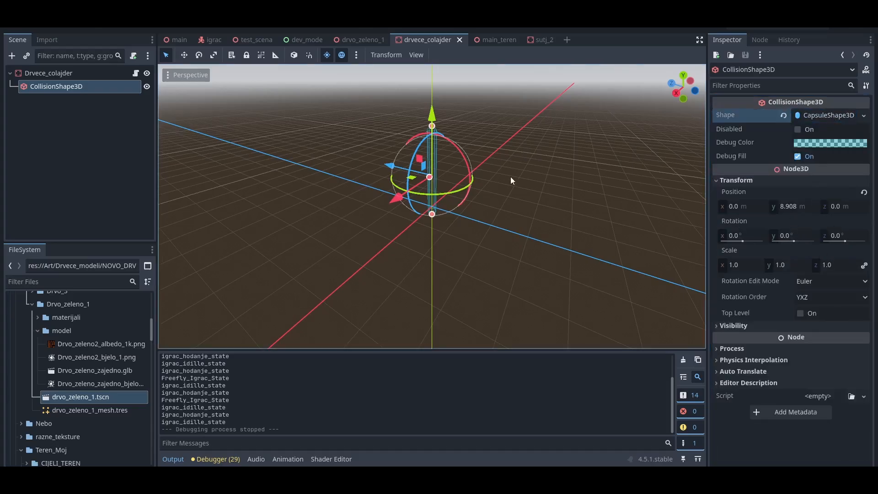
middle_drag(575, 191, 524, 178)
scroll(524, 178, up, 2)
scroll(524, 178, up, 2)
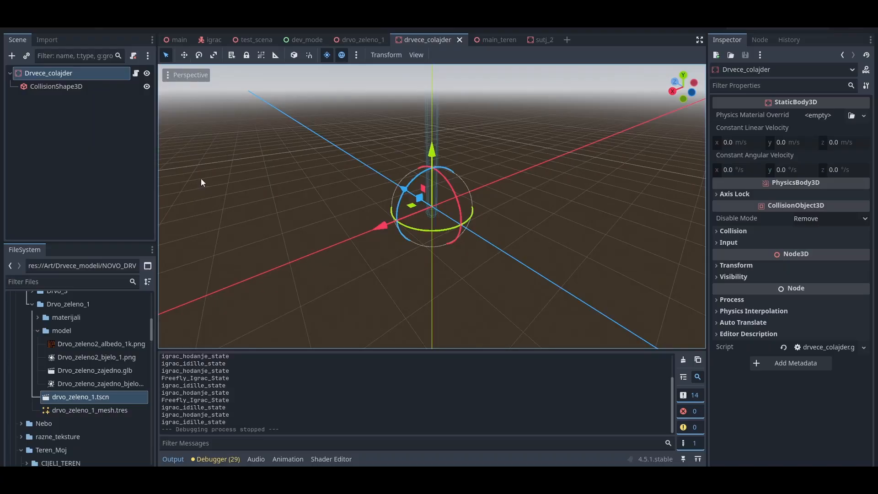
- Open the trees_colider.gd script and read its class declaration and the comment about tracking the collider index
click(422, 28)
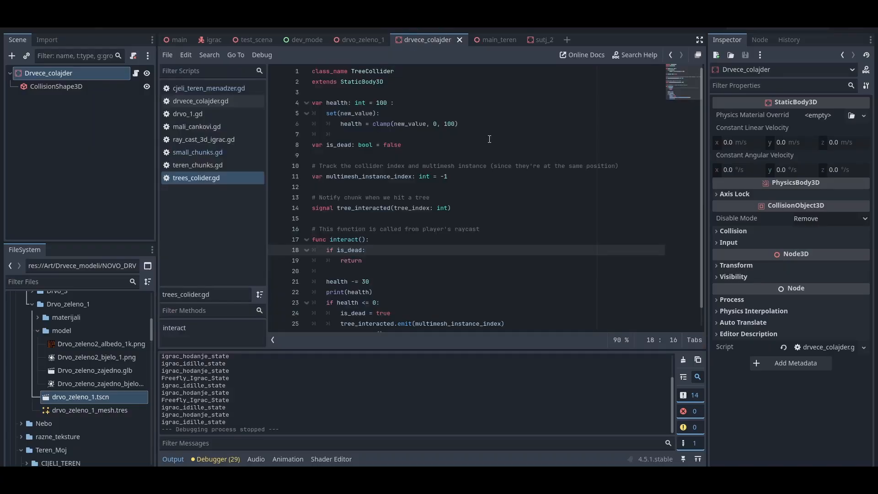
click(392, 29)
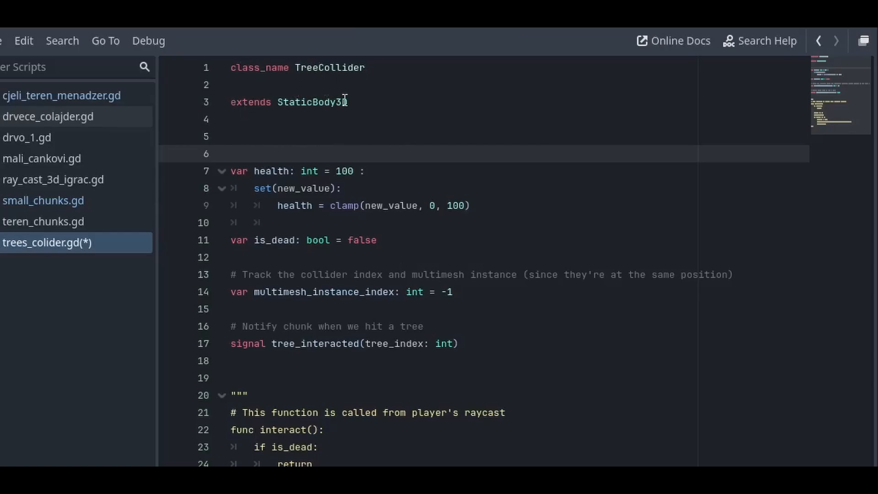
mouse_move(339, 102)
drag(284, 274, 728, 274)
click(743, 273)
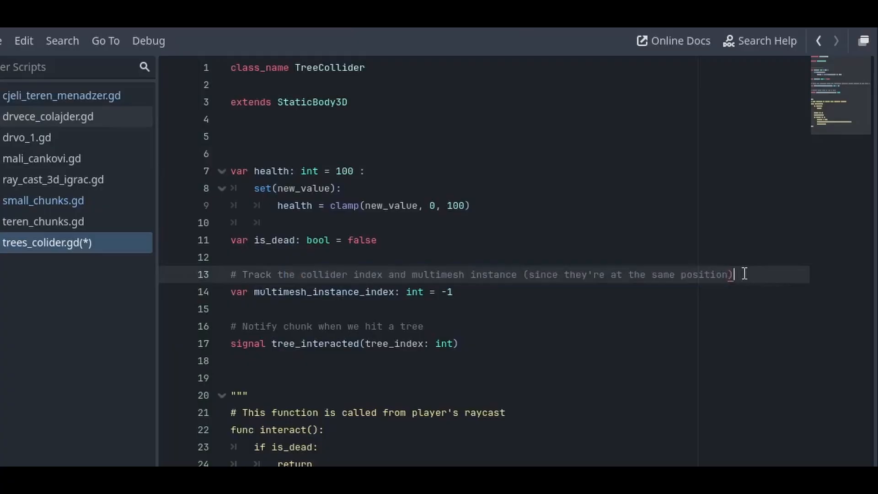
click(515, 265)
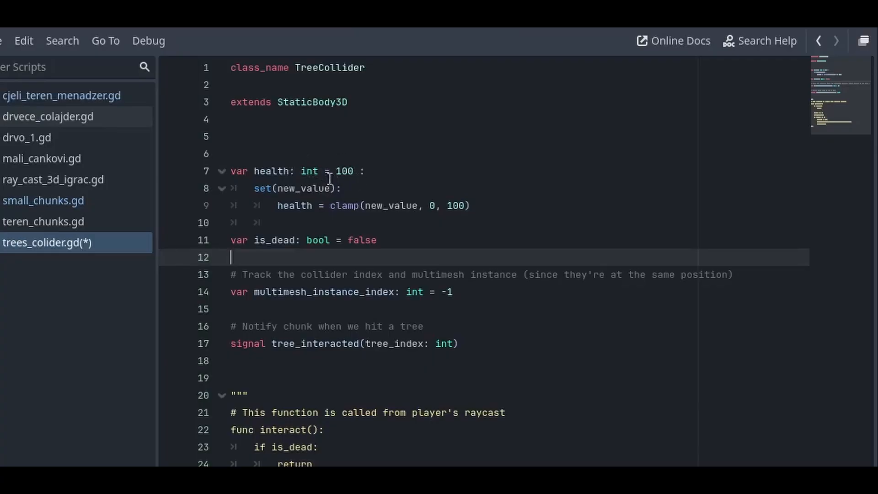
- Review the health variable and its clamp setter in trees_colider.gd, and add a blank line below the setter
click(372, 173)
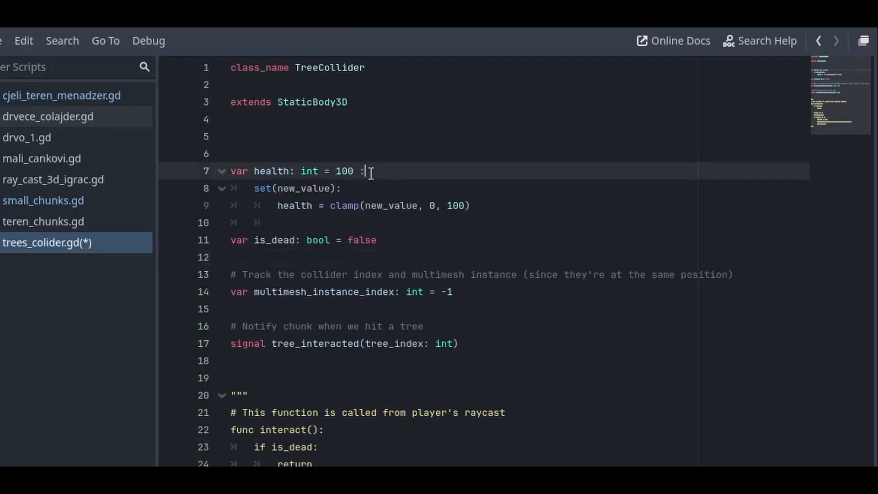
click(356, 150)
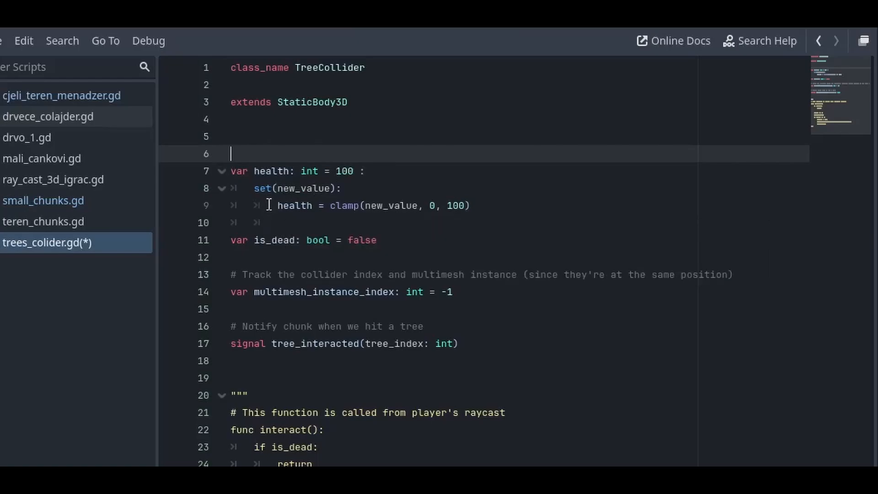
mouse_move(351, 207)
drag(360, 171, 336, 171)
double_click(432, 206)
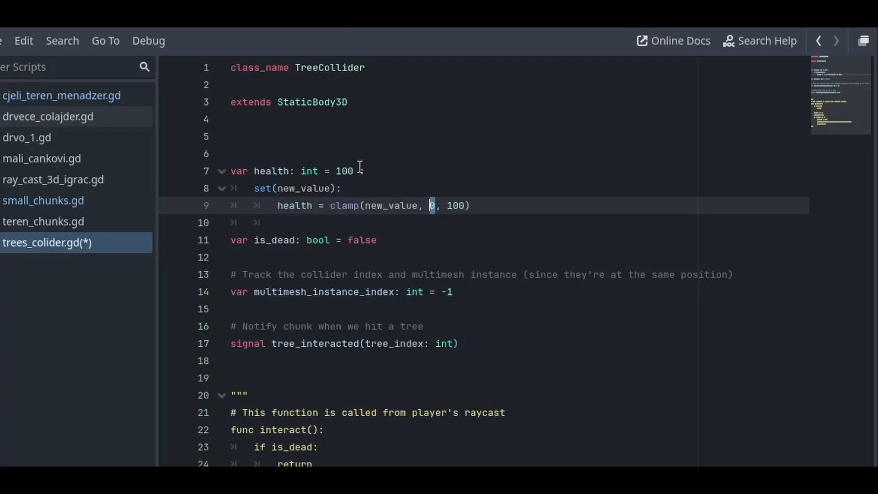
click(343, 160)
click(300, 224)
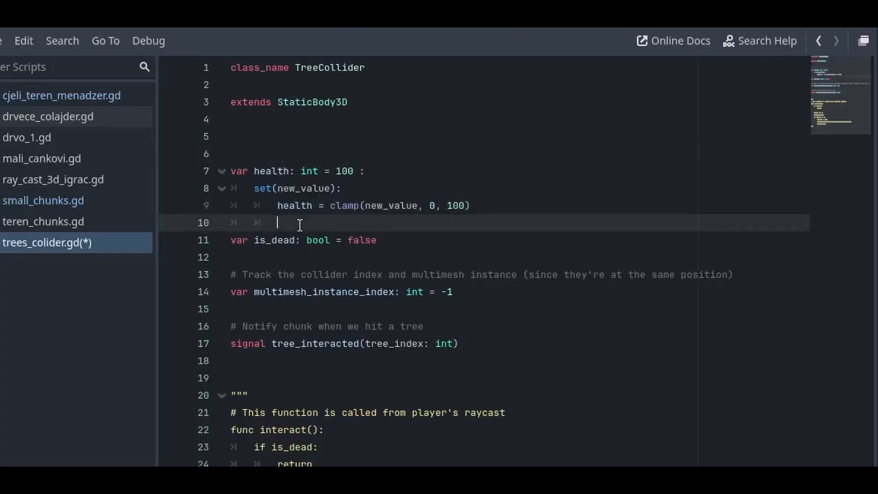
key(Return)
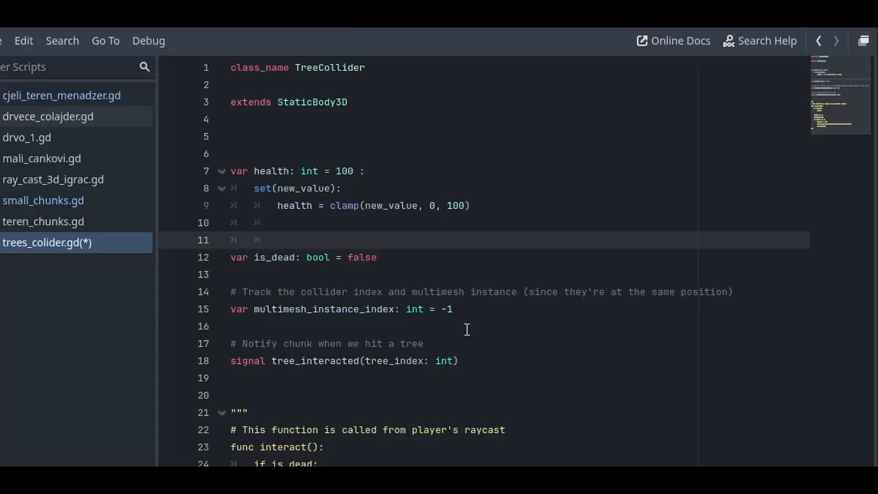
- Move the tree_interacted signal and its comment directly below extends StaticBody3D, with an extra blank line before the health variable
drag(466, 309, 231, 315)
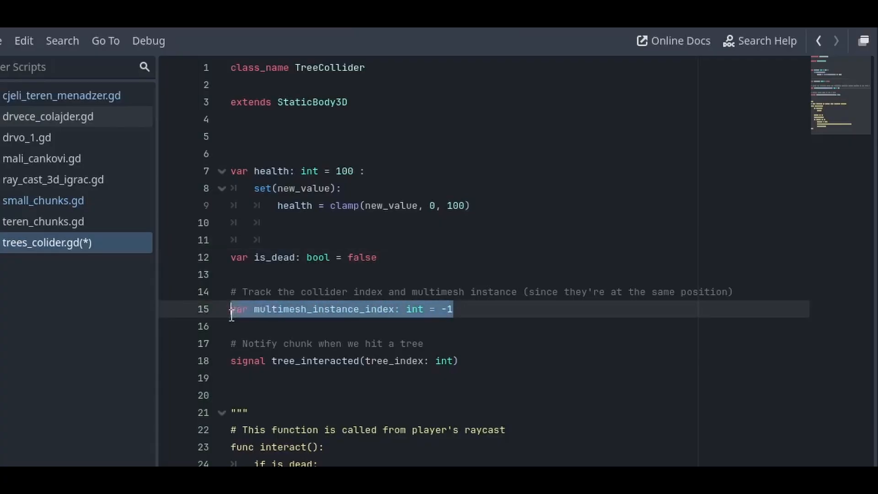
click(269, 329)
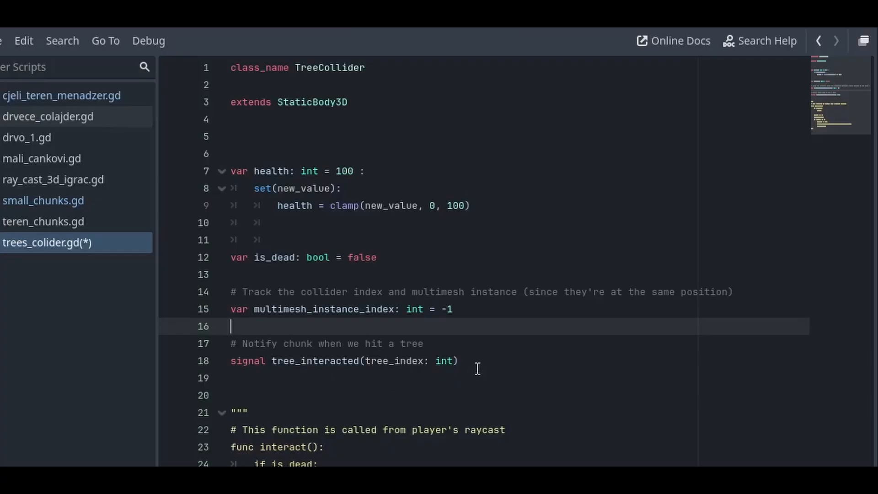
drag(476, 368, 185, 344)
key(ctrl+c)
right_click(248, 344)
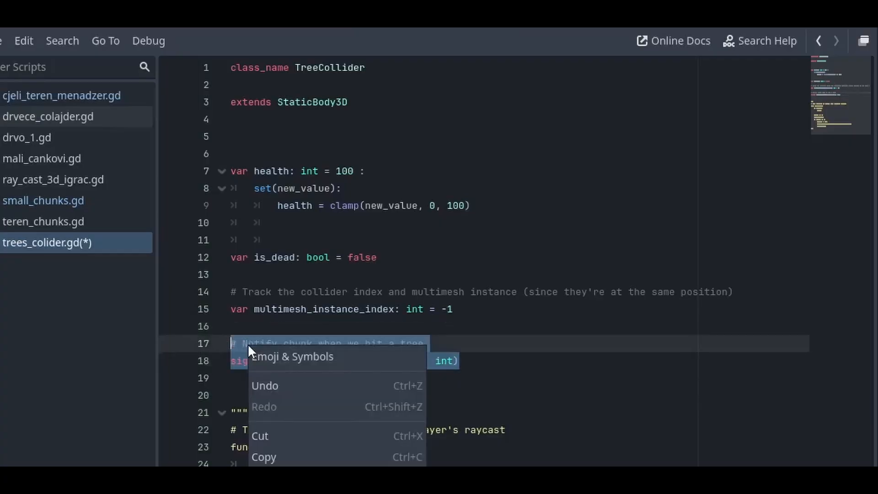
click(264, 434)
click(260, 143)
key(ctrl+v)
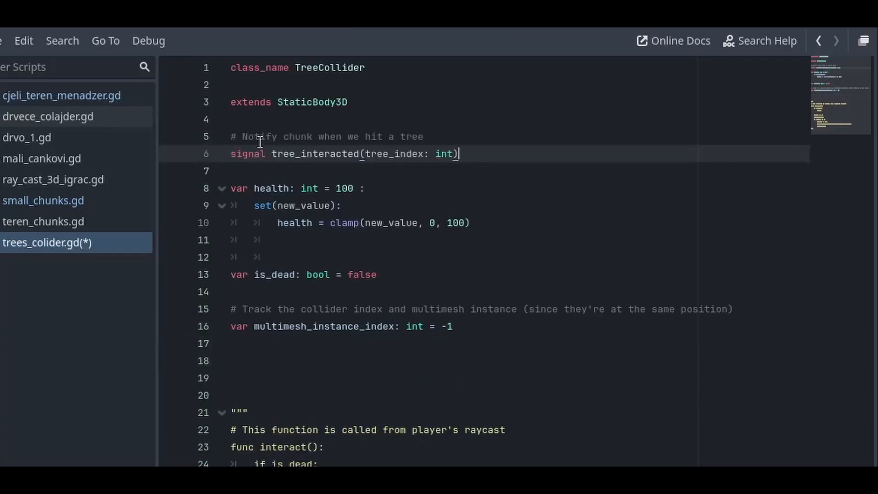
click(329, 172)
key(Return)
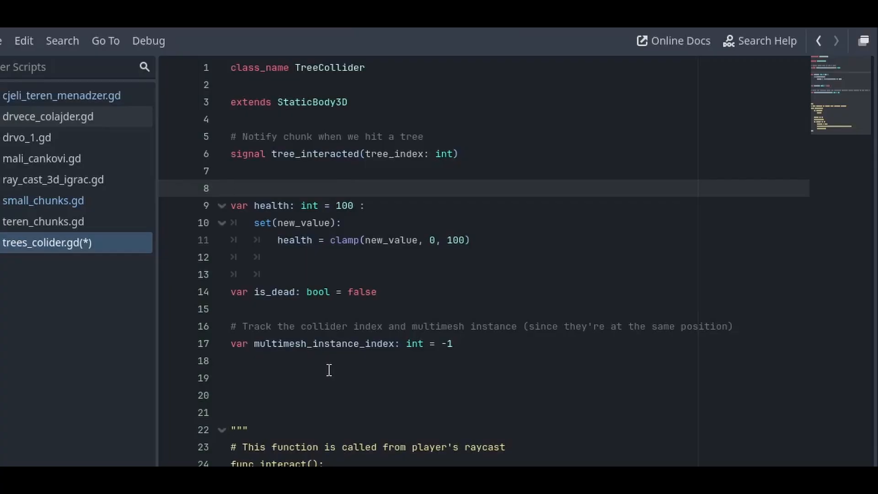
- Uncomment the interact() function by removing the triple quotes around it, and tidy the blank lines above it
click(282, 393)
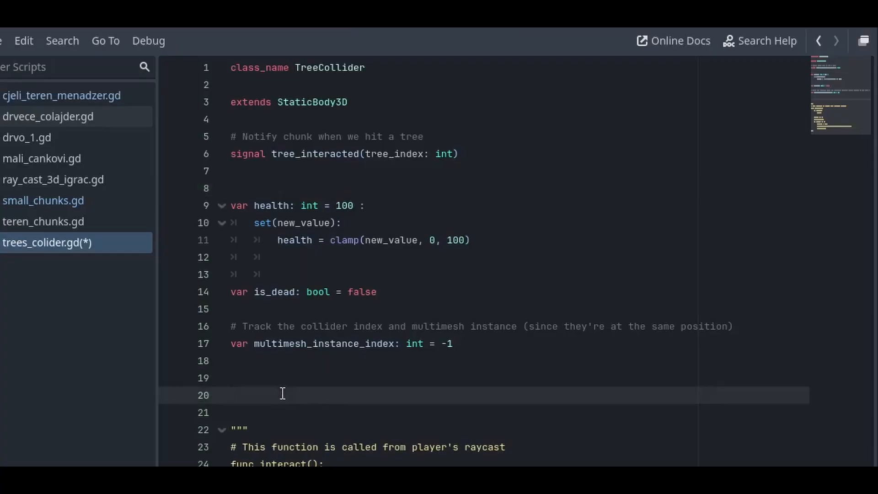
key(BackSpace)
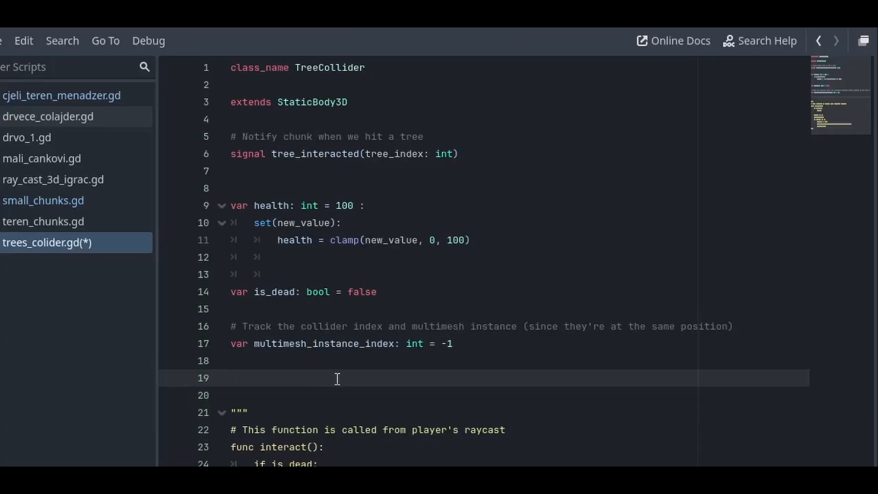
click(266, 408)
key(BackSpace)
key(BackSpace)
key(BackSpace)
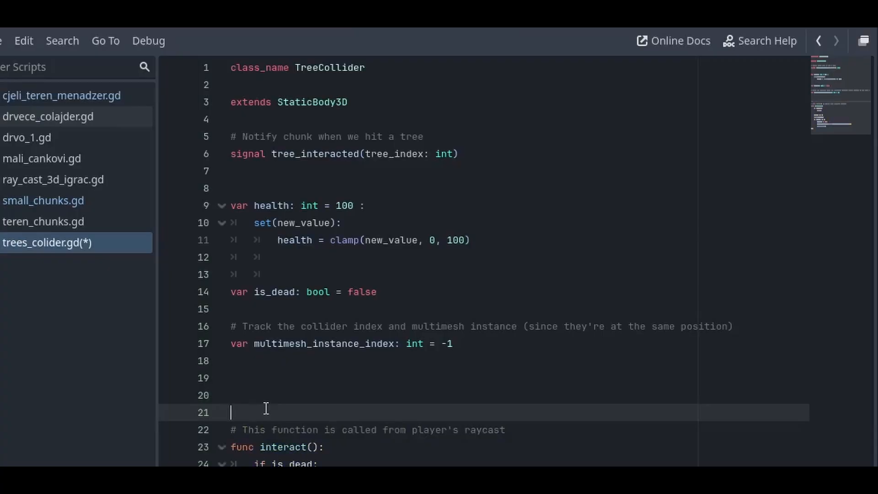
click(262, 407)
key(BackSpace)
key(BackSpace)
key(BackSpace)
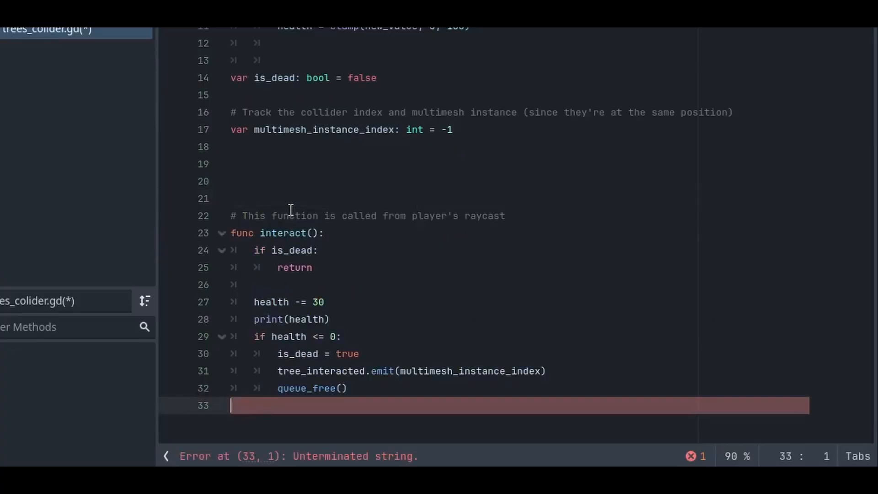
click(285, 187)
key(BackSpace)
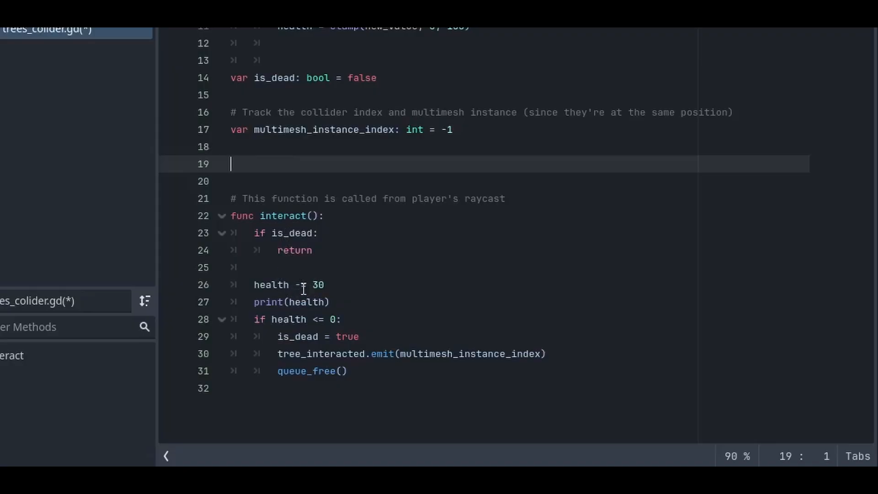
- Keep the print(health) line active in interact() and insert a blank line between it and the health <= 0 check
click(334, 285)
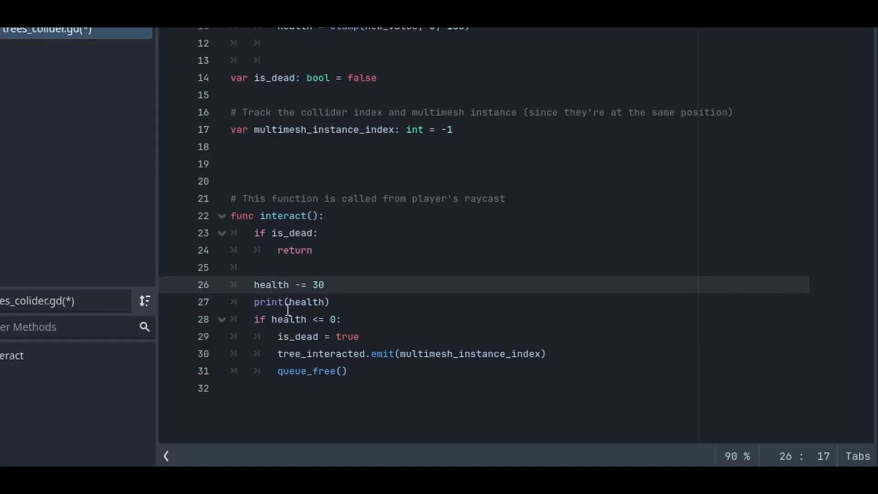
click(254, 303)
text(#)
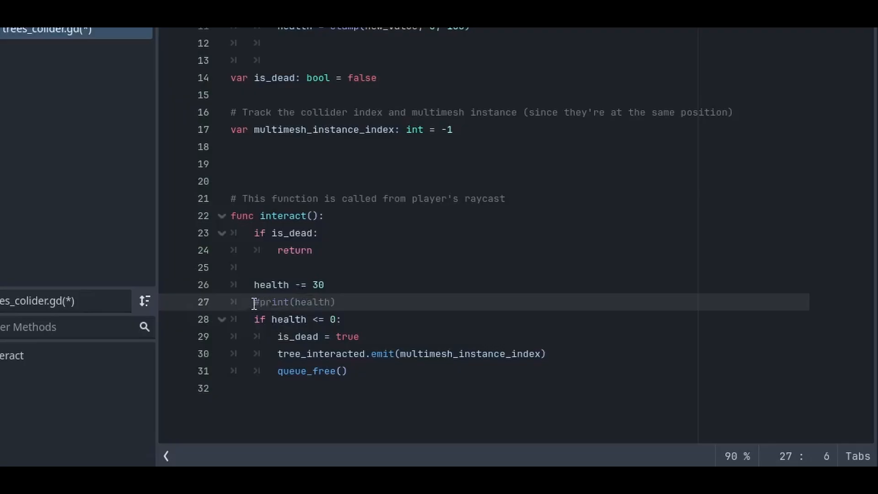
key(BackSpace)
click(353, 302)
key(Return)
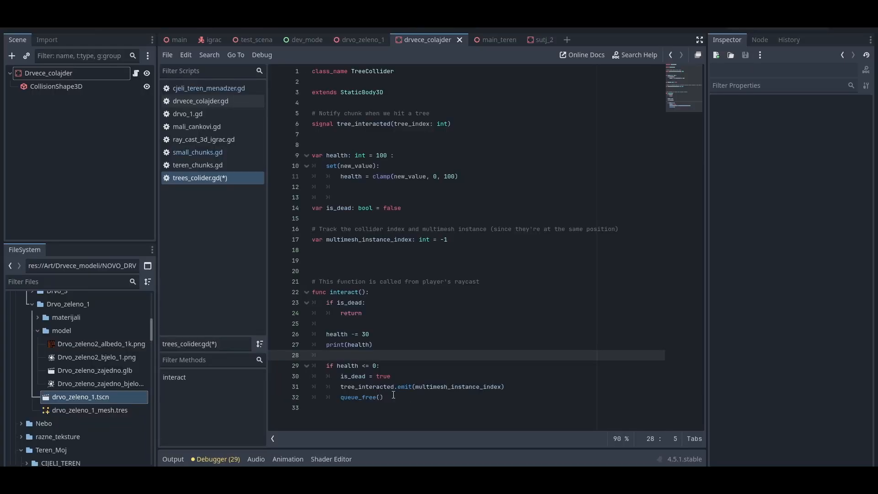
- View the tree collider's capsule in the 3D viewport from another angle, and return to the trees_colider.gd script
click(391, 29)
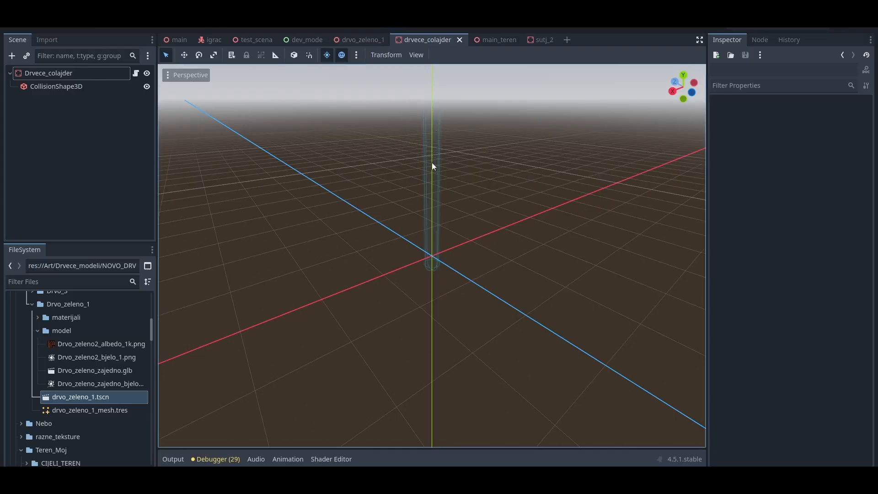
middle_drag(434, 166, 486, 192)
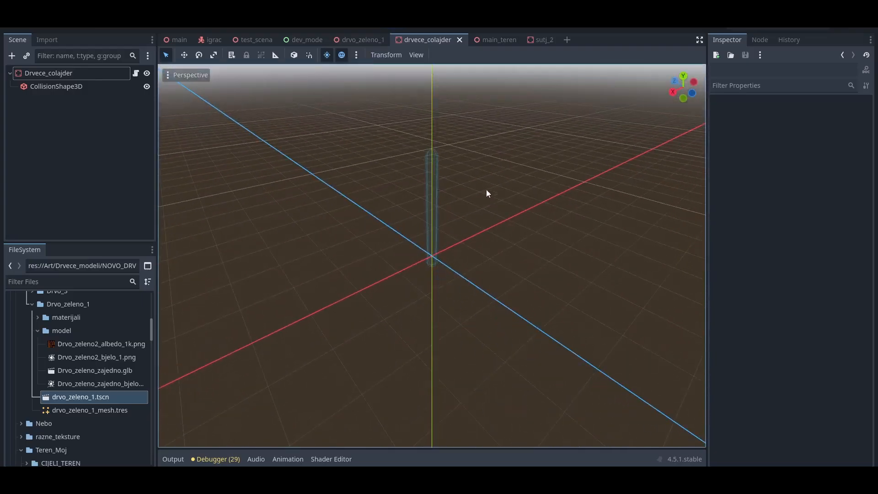
click(429, 27)
click(402, 265)
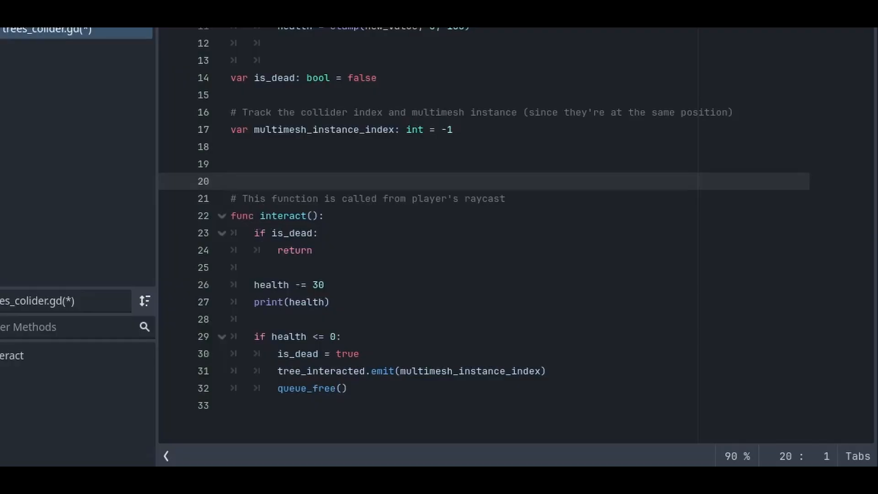
- Inspect the RayCast3D_igrac node in the igrac scene from the side, showing its ray briefly and hiding it again
click(394, 29)
scroll(404, 243, down, 6)
click(73, 141)
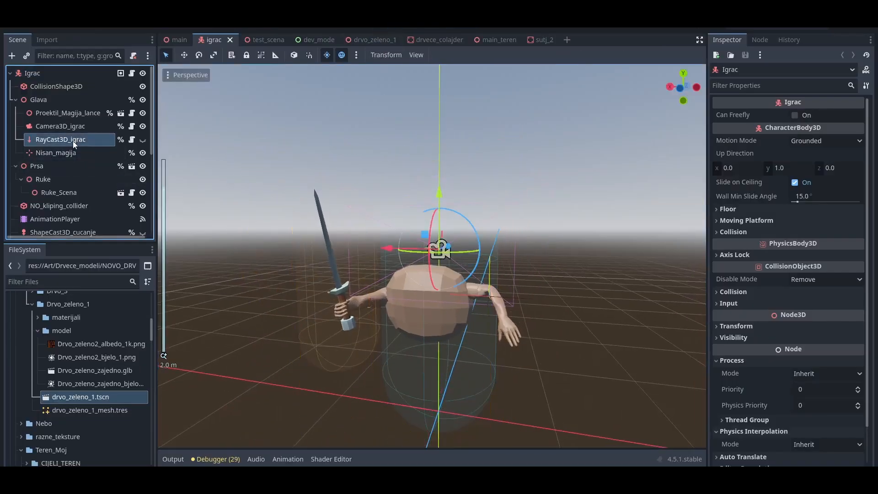
middle_drag(575, 272, 427, 276)
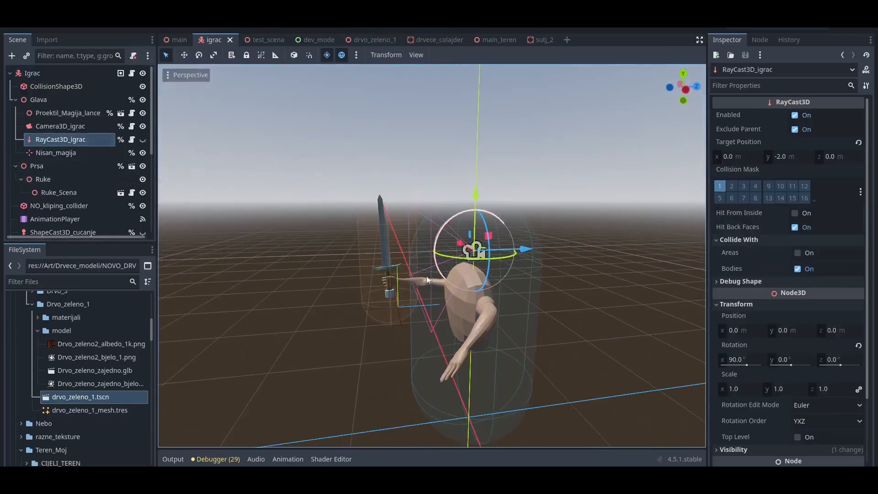
click(142, 140)
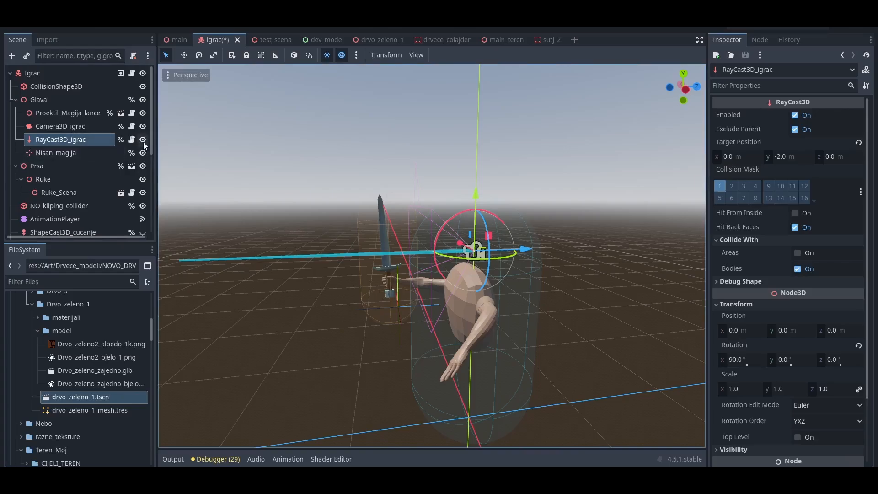
click(143, 141)
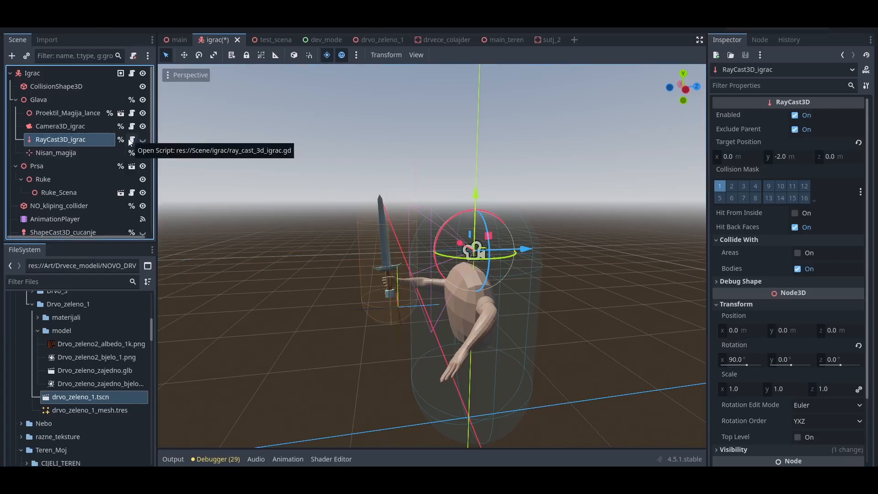
- Review the _input function in ray_cast_3d_igrac.gd and the interact() function it calls in trees_colider.gd
click(131, 140)
click(331, 93)
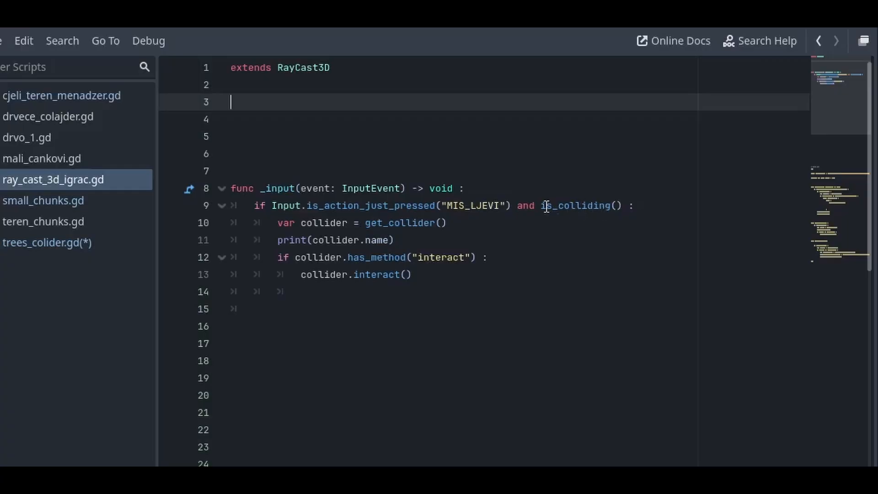
drag(278, 222, 451, 232)
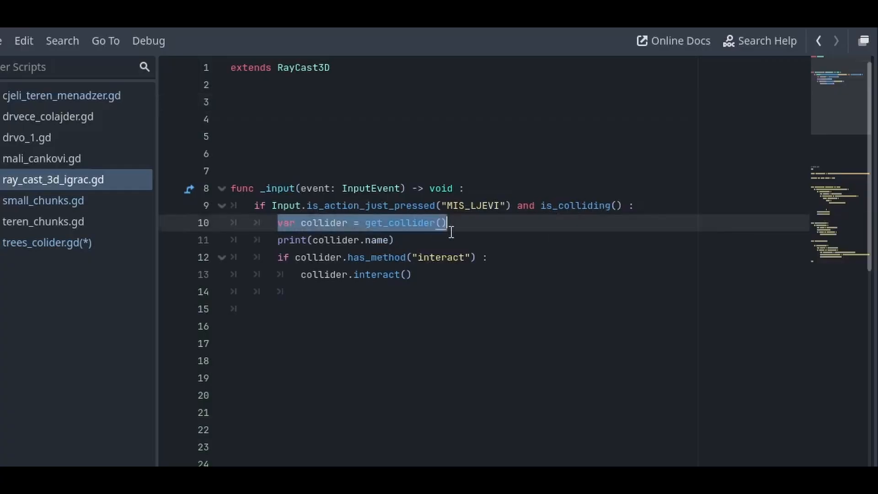
click(460, 225)
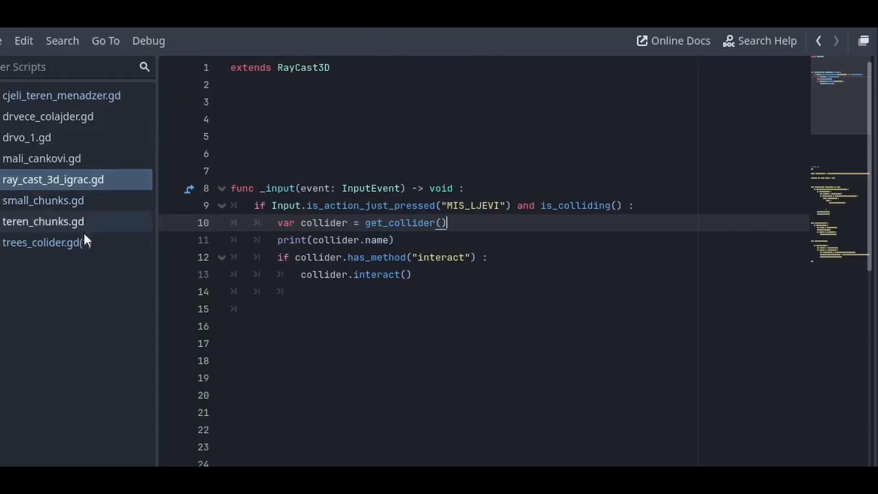
click(100, 243)
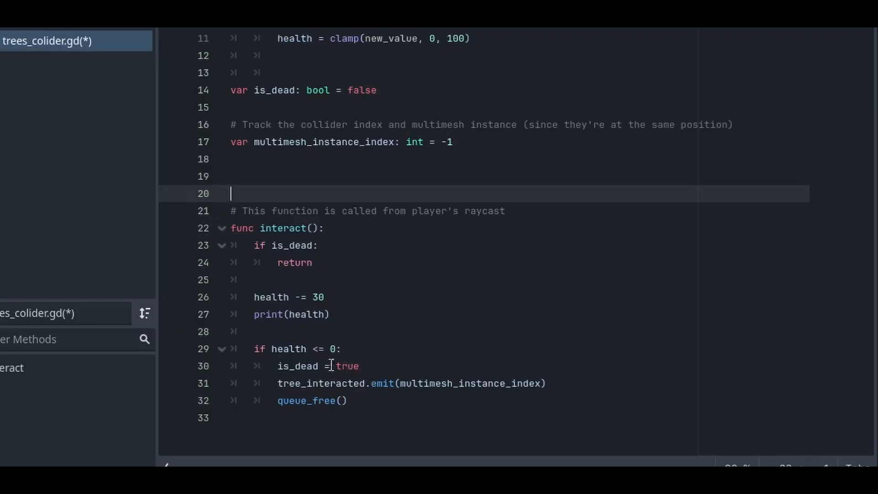
mouse_move(515, 383)
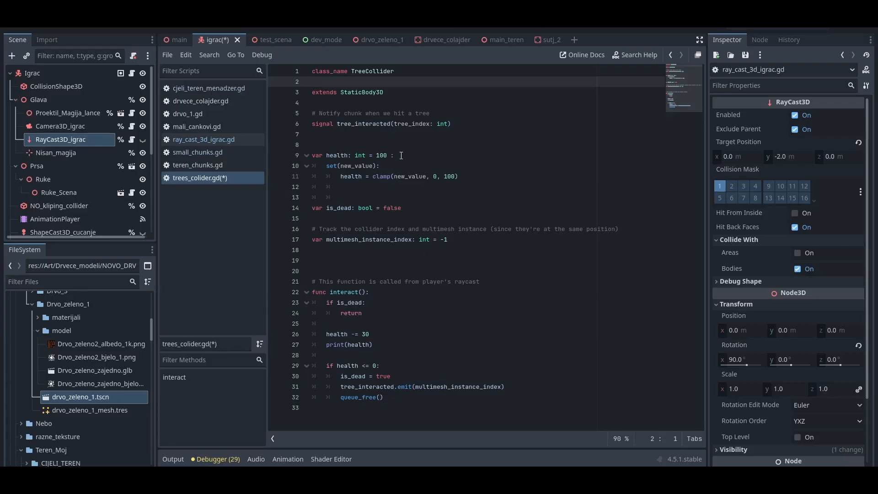
- Save all scenes, switch to the main scene's 3D view and run the project
click(47, 29)
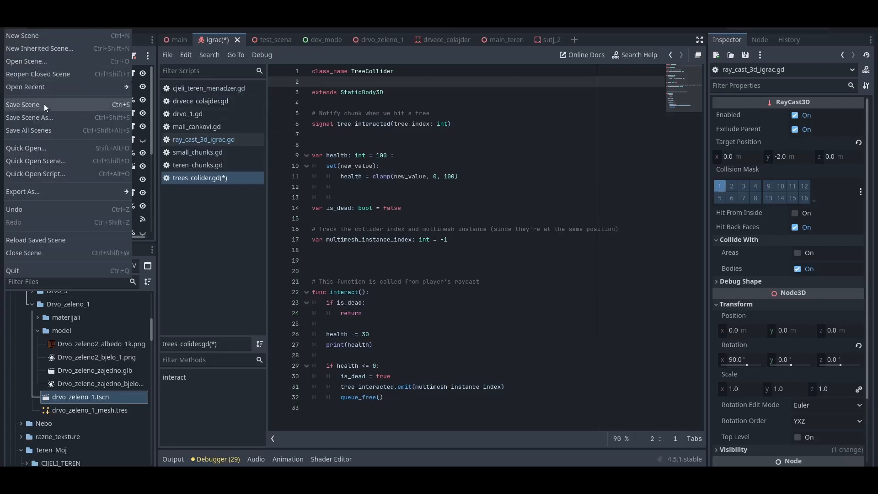
click(51, 127)
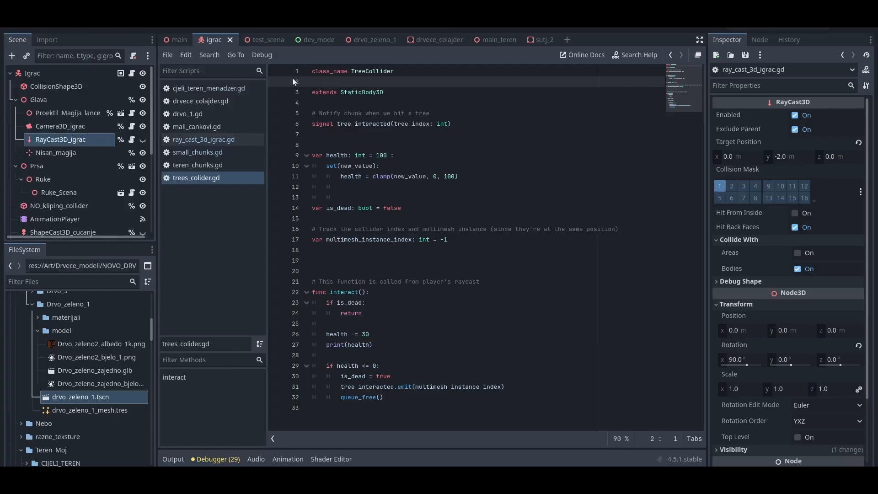
click(173, 41)
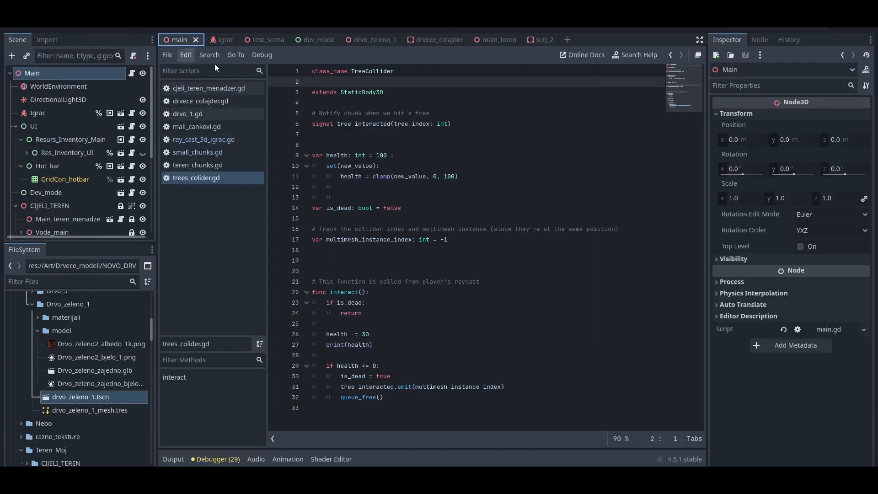
click(396, 29)
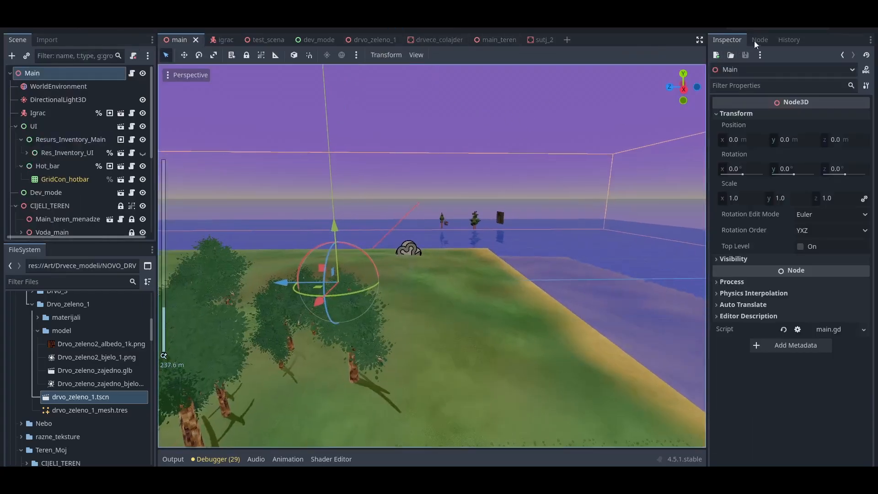
click(790, 26)
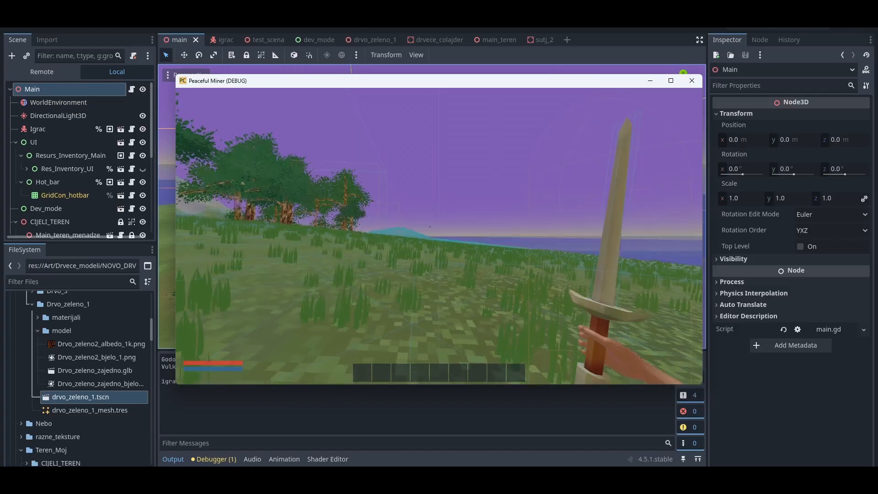
- Move the player across the terrain in the running game and walk up to a tree trunk to test its collider
key(w)
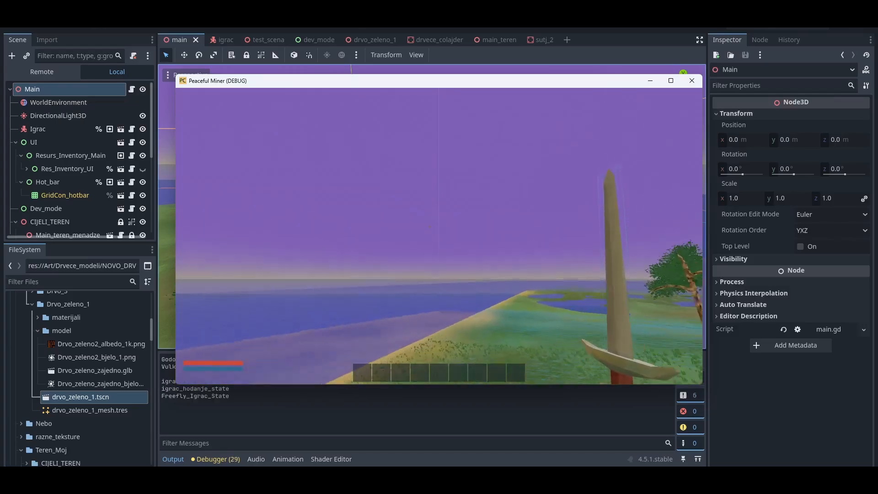
key(w)
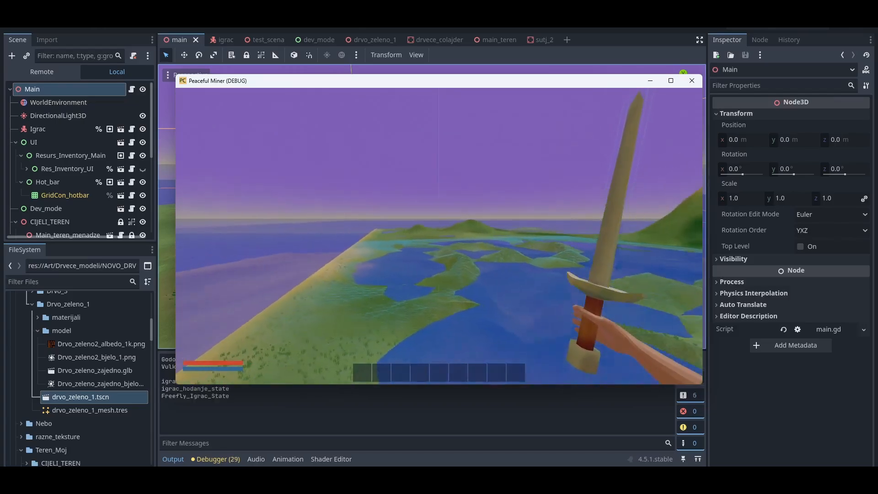
key(w)
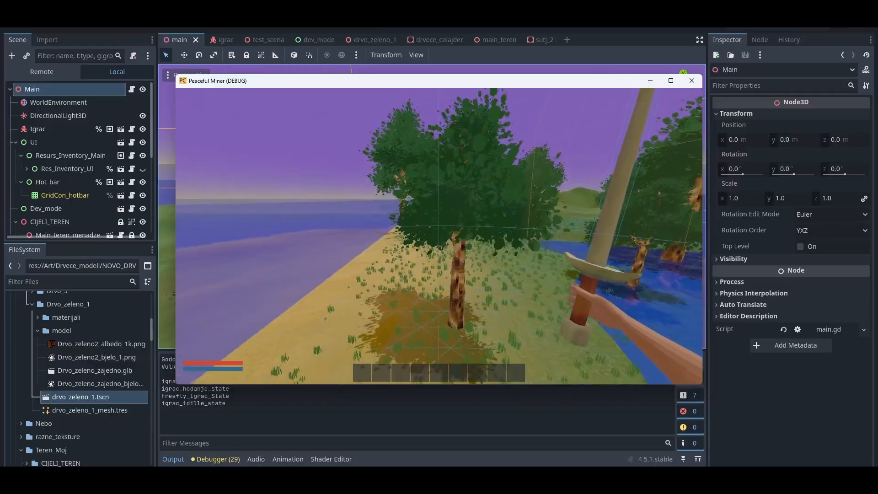
key(w)
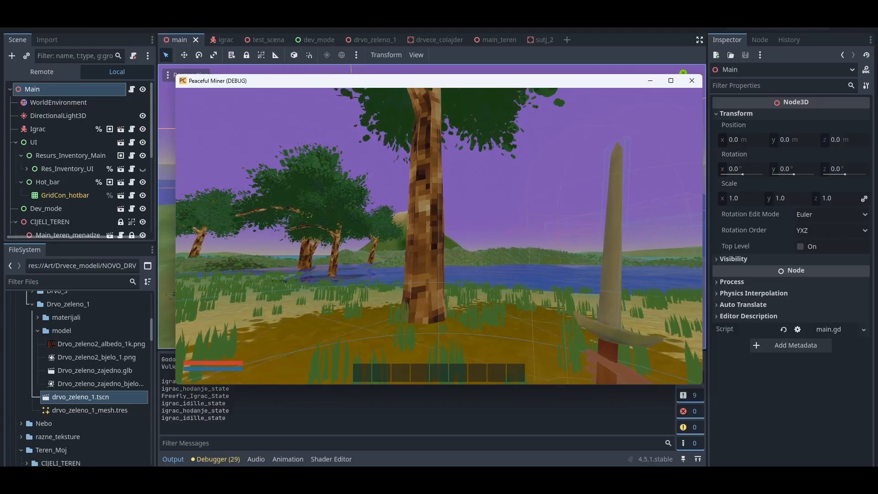
key(w)
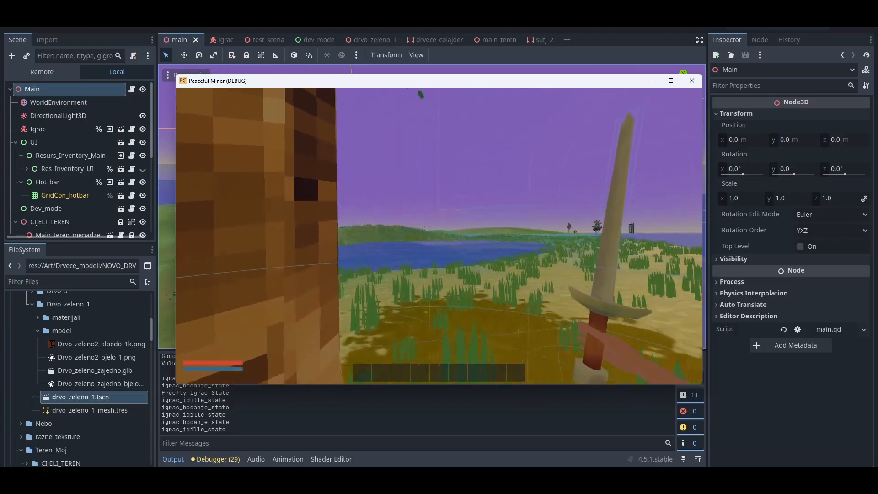
- Fly the player across the terrain to the tree grove, land, and strike a trunk to test tree removal
key(w)
key(f)
key(w)
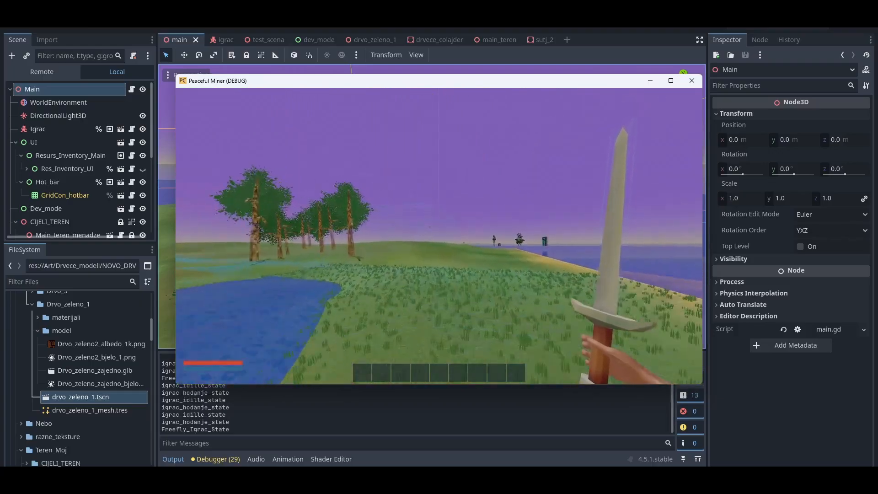
key(f)
key(w)
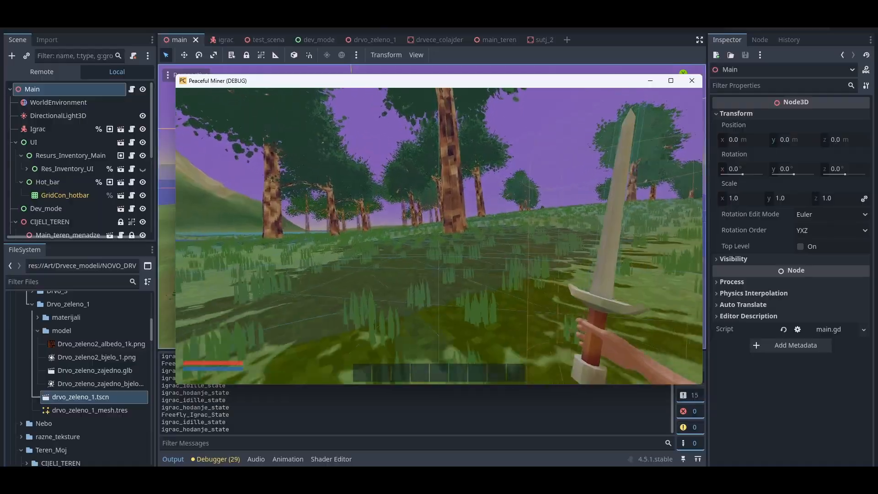
key(w)
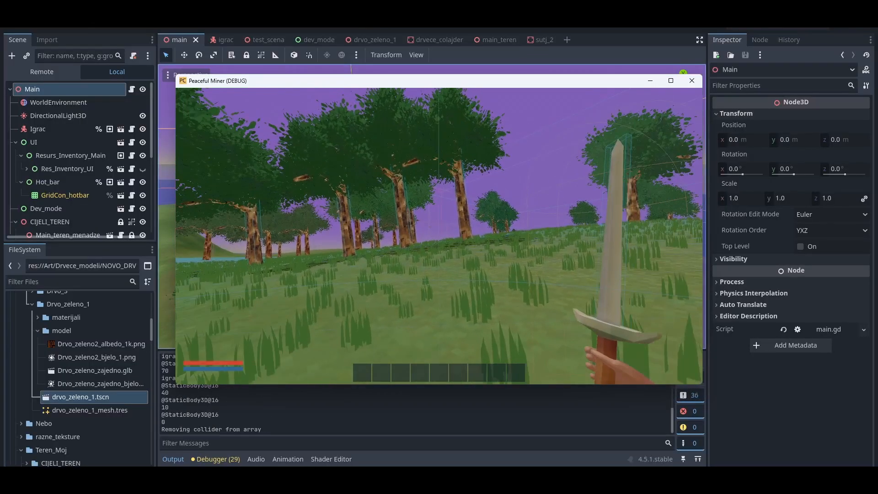
- Walk the player to another tree in the grove and strike its trunk four times to test its health and removal
key(w)
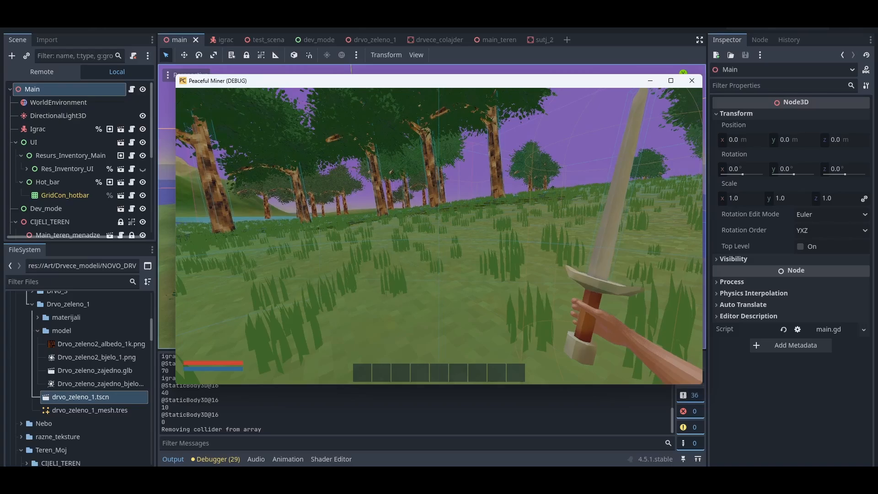
key(w)
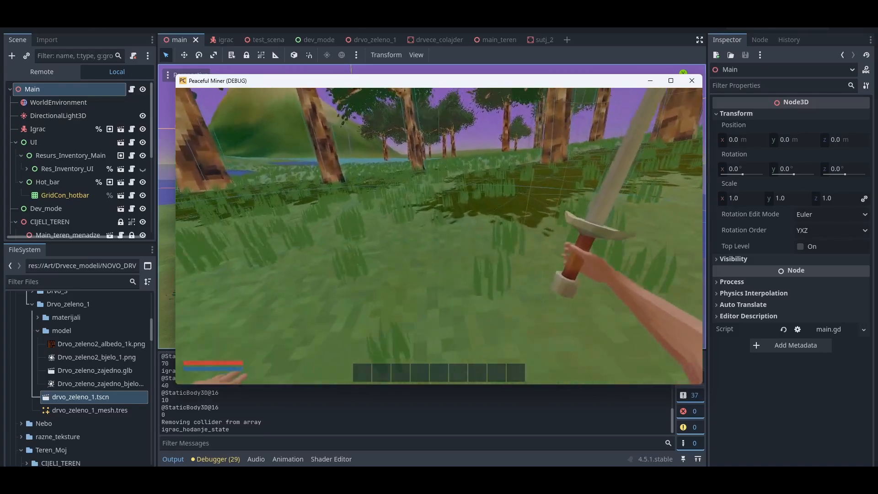
key(w)
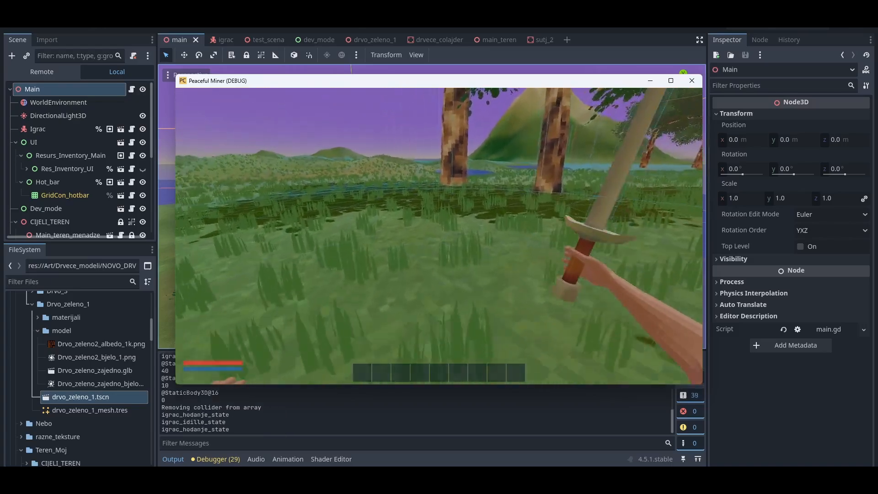
key(w)
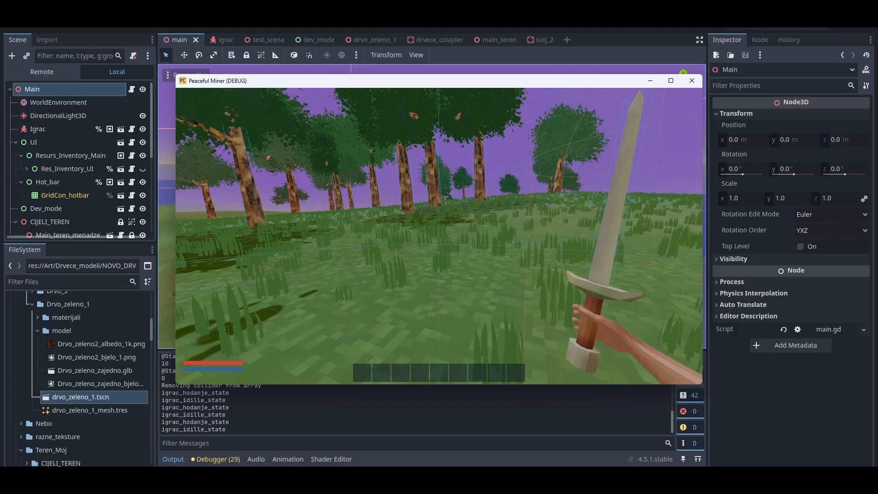
key(w)
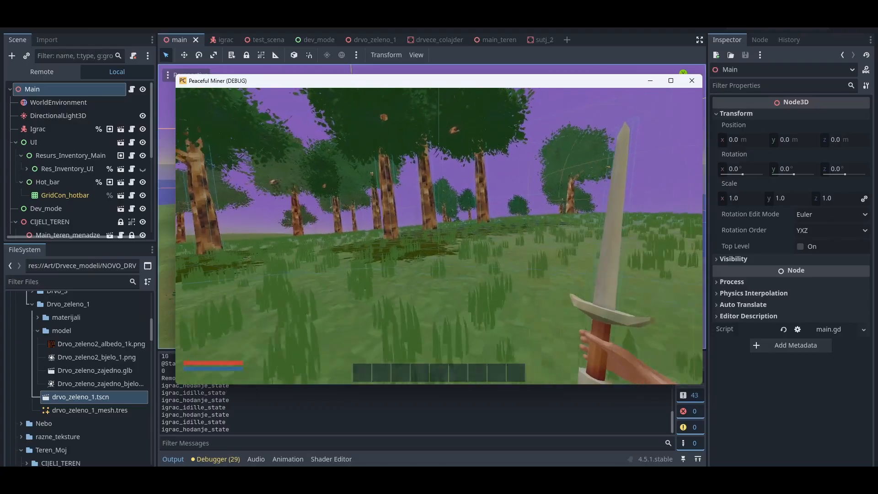
click(439, 236)
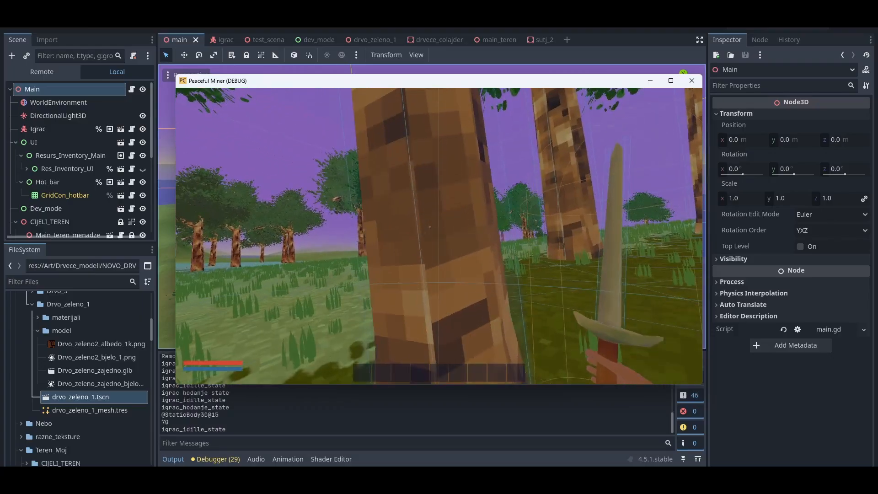
click(439, 236)
click(439, 235)
click(439, 236)
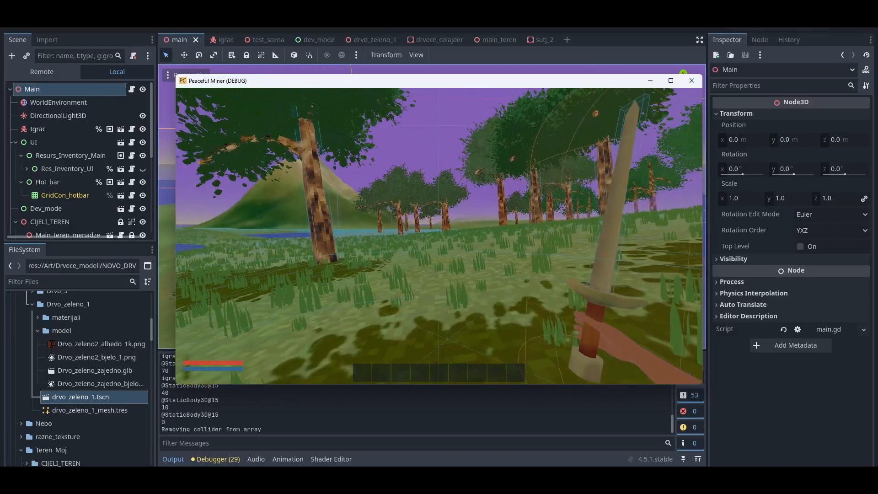
- Approach one of the two neighbouring trees facing the mountain and hit it with four sword strikes
key(w)
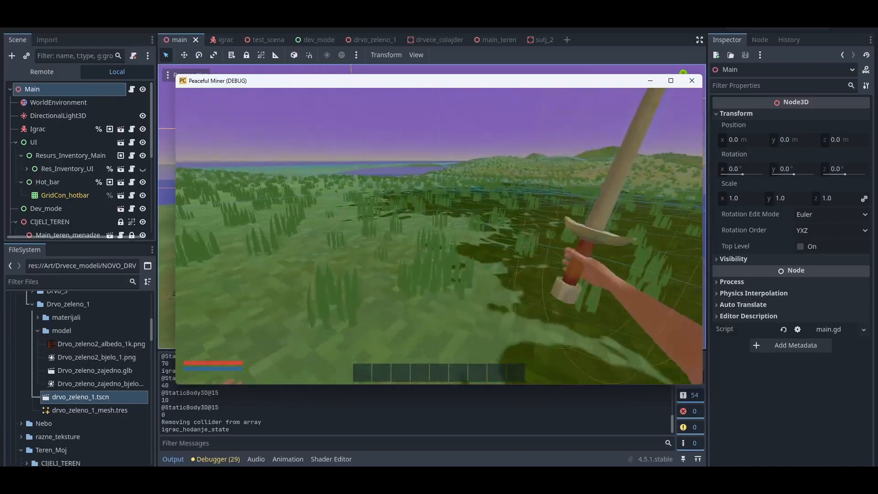
key(w)
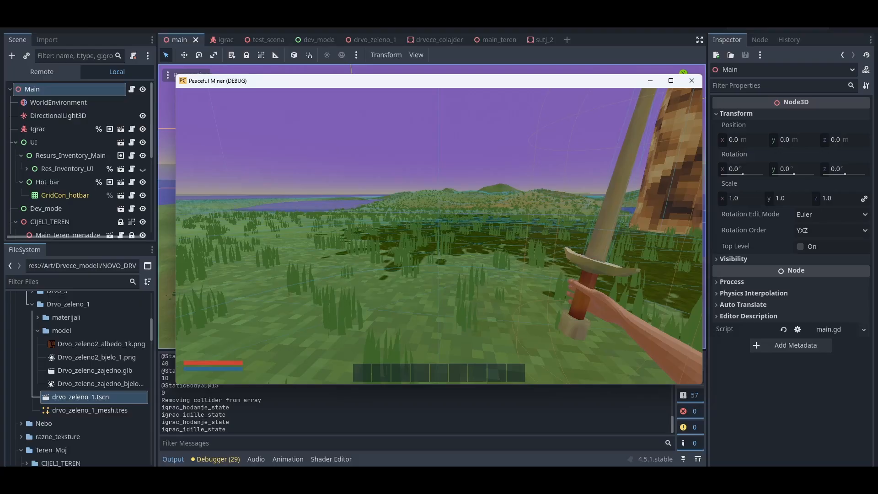
key(w)
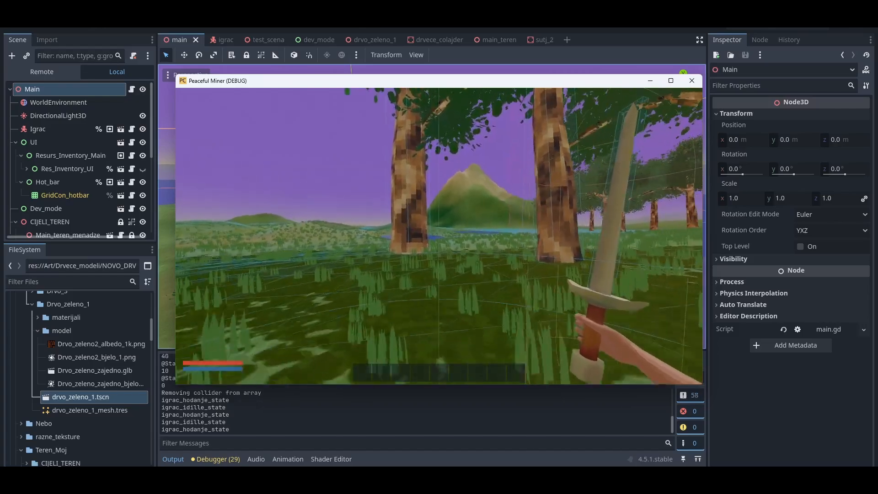
click(439, 235)
click(439, 236)
click(439, 236)
click(439, 236)
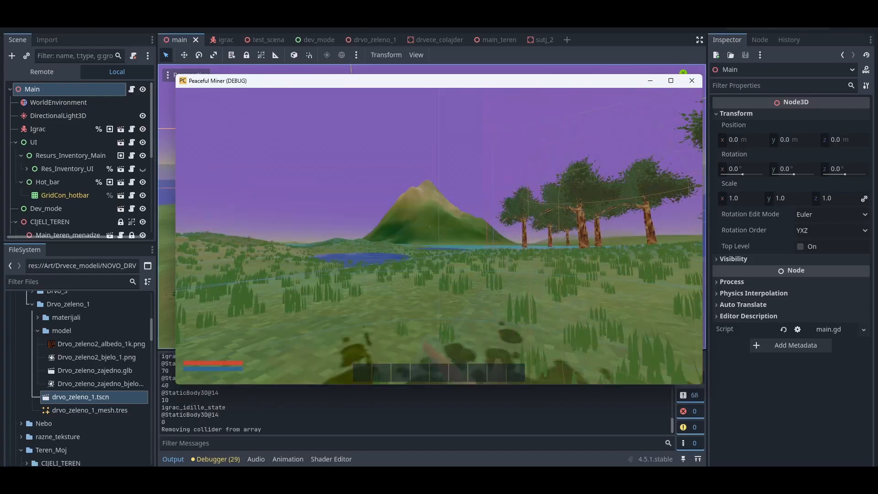
- Walk around the grove to inspect the remaining trees, then strike one more trunk four times
key(w)
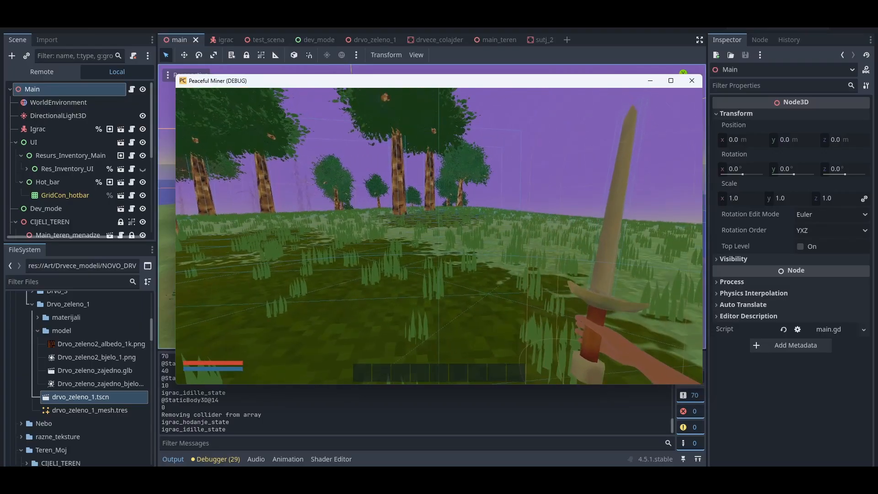
key(w)
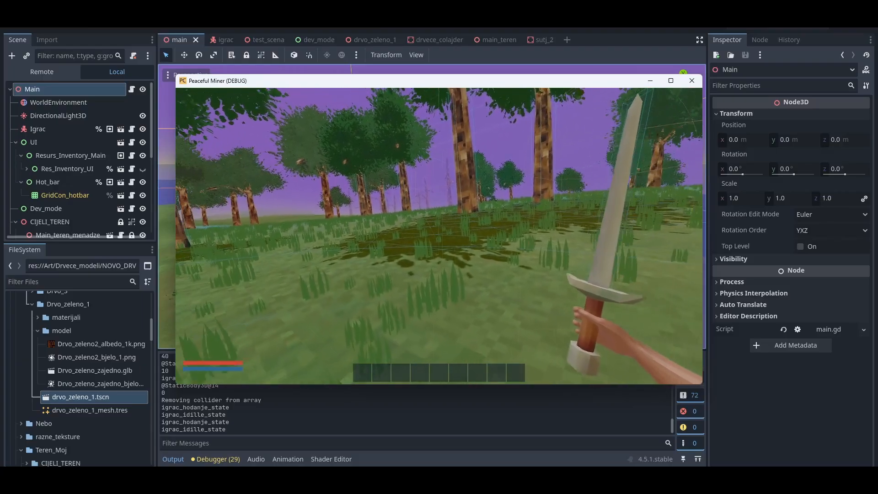
key(w)
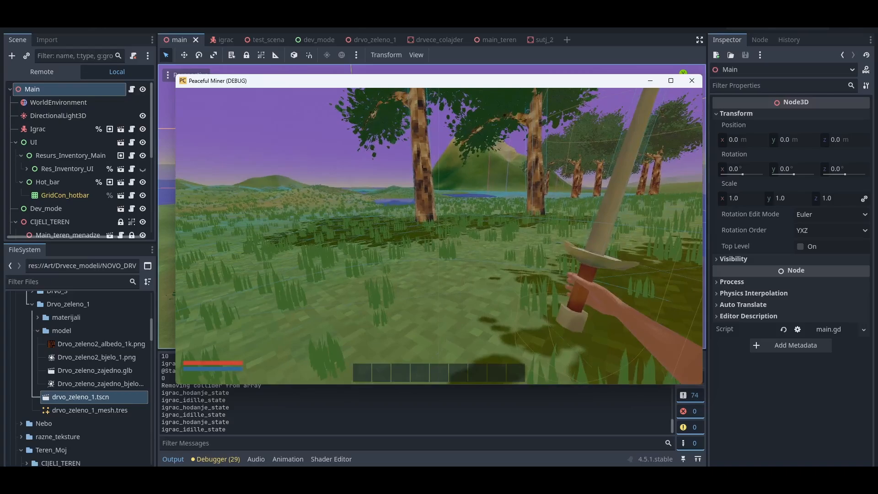
key(w)
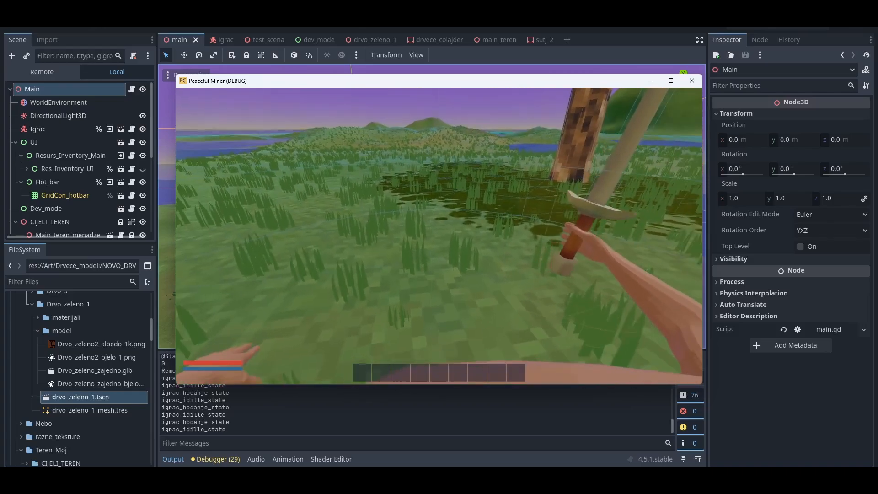
key(w)
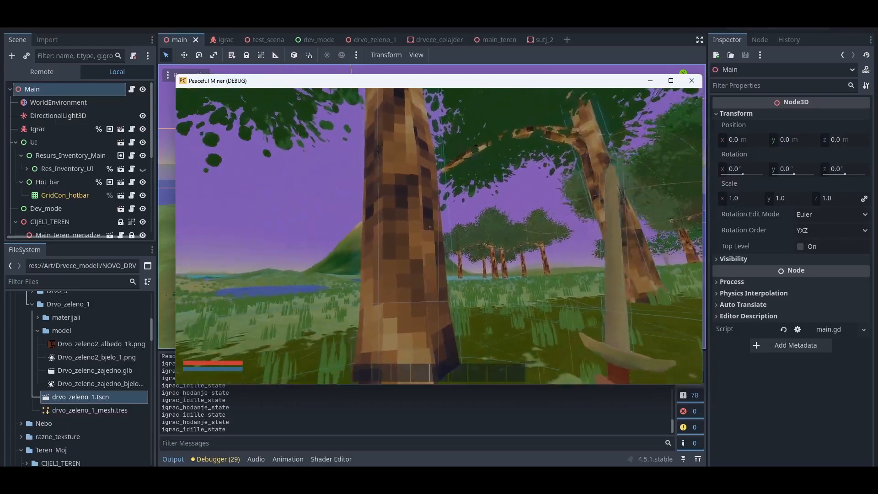
key(w)
click(438, 236)
click(439, 236)
click(439, 236)
click(438, 236)
key(w)
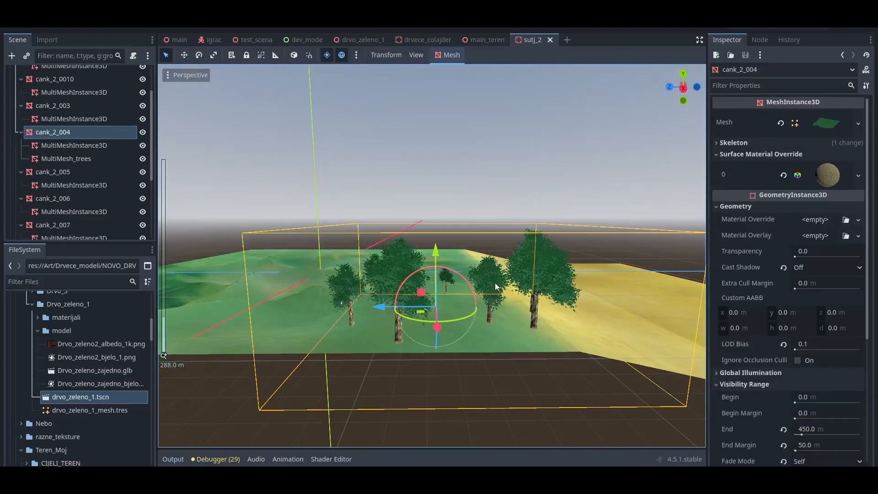
- Hide and show the cank_2_004 chunk in the sutj_2 scene and inspect its trees up close
click(141, 132)
click(141, 132)
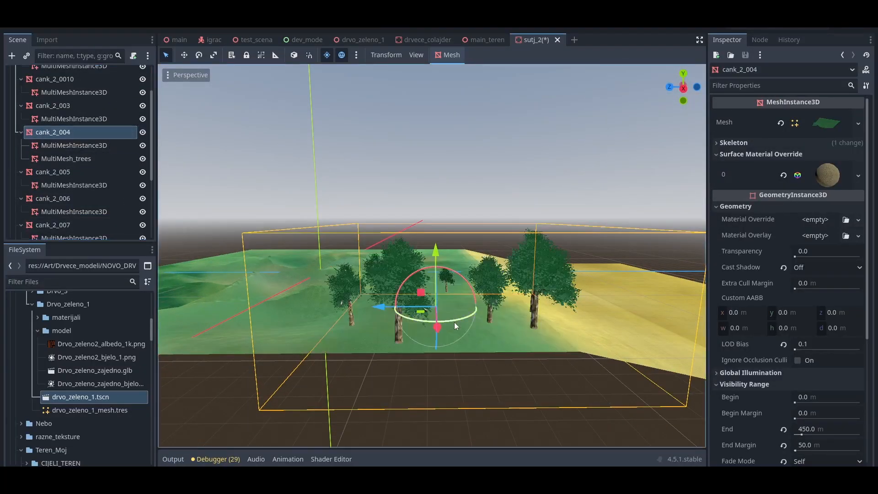
scroll(454, 322, up, 3)
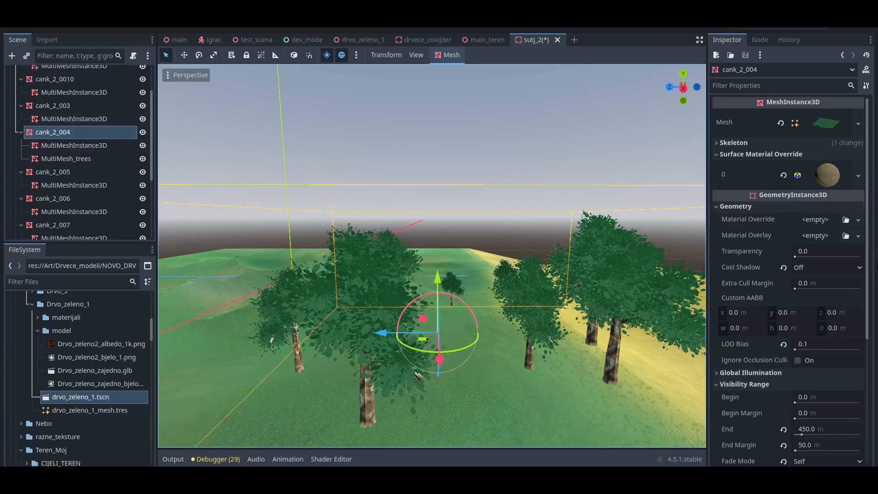
scroll(846, 305, down, 5)
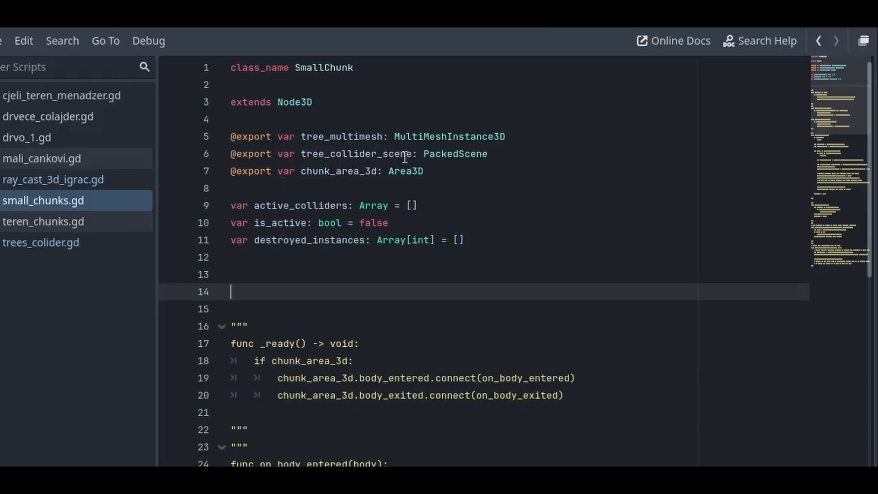
- Return from small_chunks.gd to the sutj_2 scene's 3D view and add an Area3D child node to cank_2_004
click(403, 28)
click(429, 29)
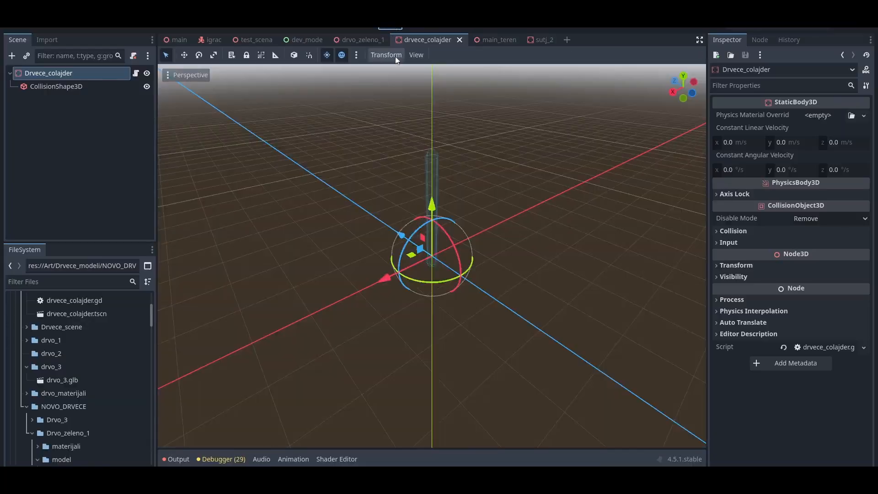
click(547, 37)
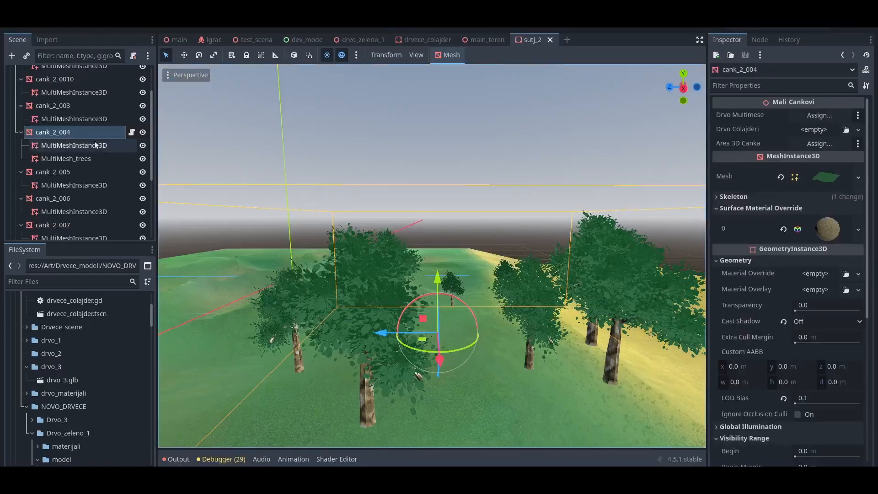
scroll(365, 276, down, 3)
scroll(408, 316, down, 2)
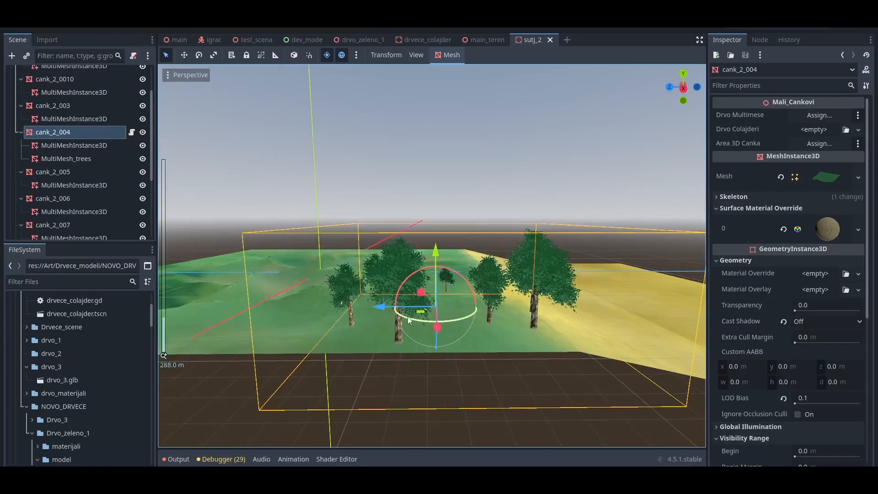
right_click(71, 136)
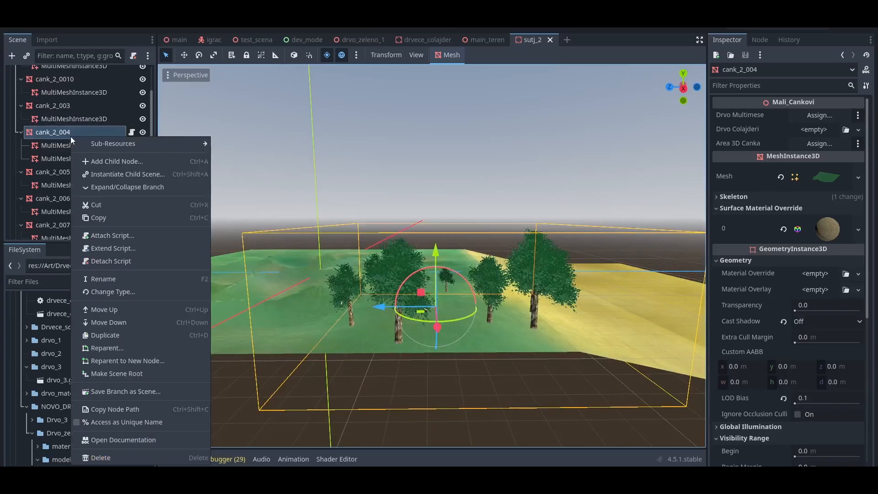
click(100, 158)
click(265, 284)
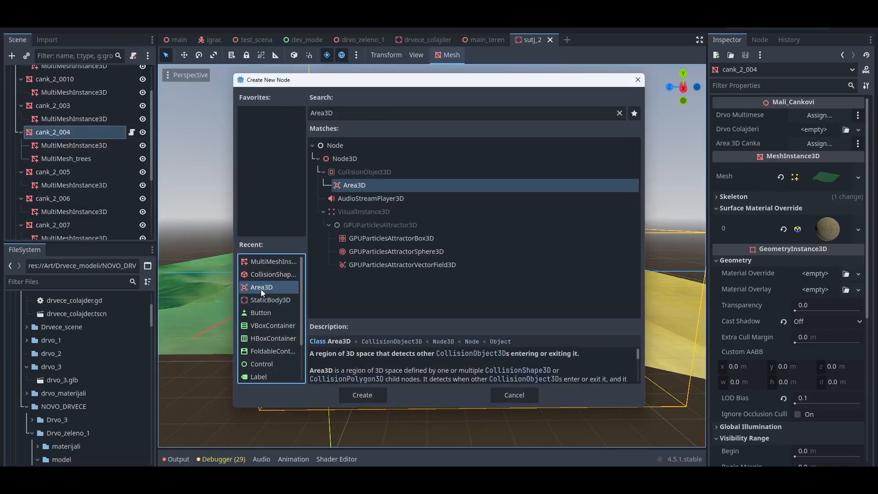
click(365, 388)
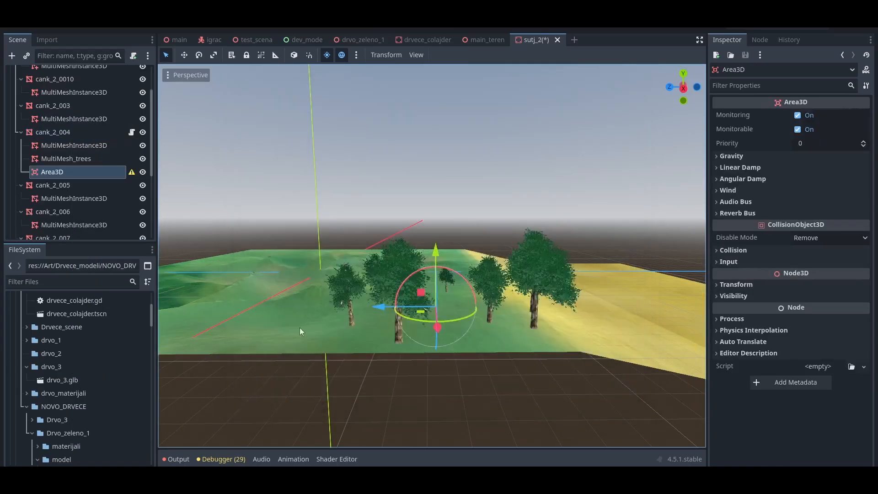
- Add a CollisionShape3D child to the new Area3D and give it a new BoxShape3D shape
right_click(86, 174)
key(ctrl+a)
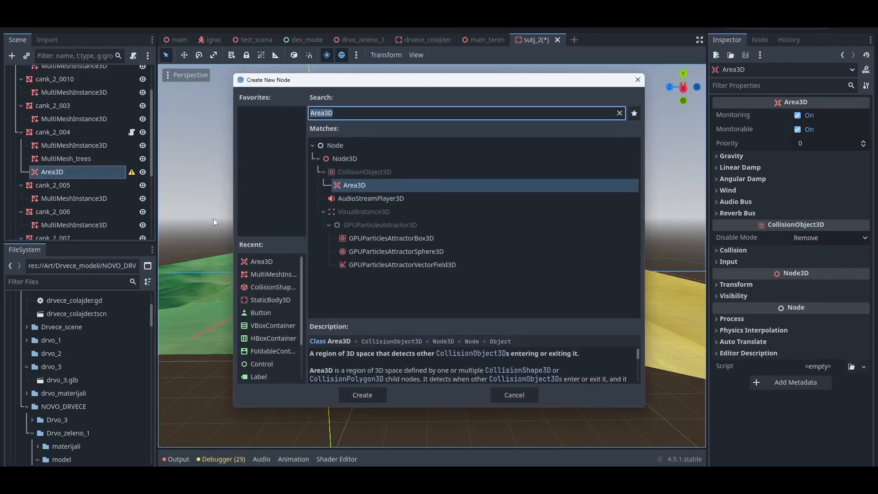
click(268, 288)
click(357, 394)
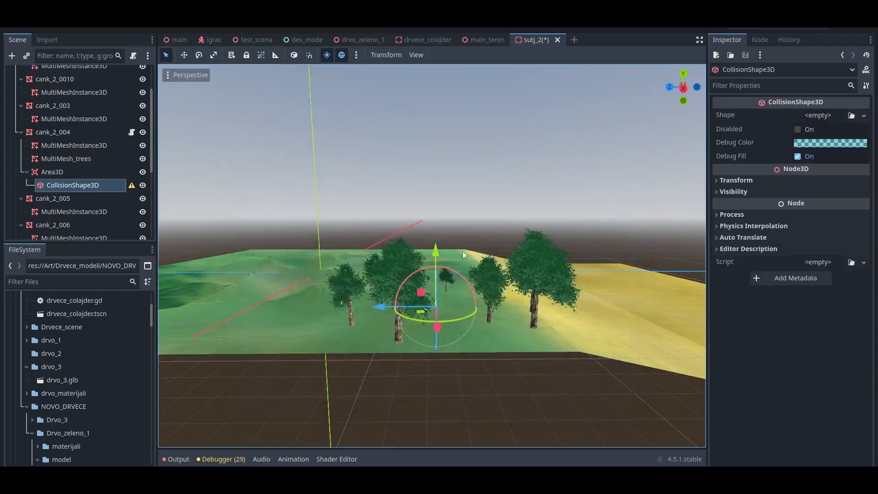
click(864, 116)
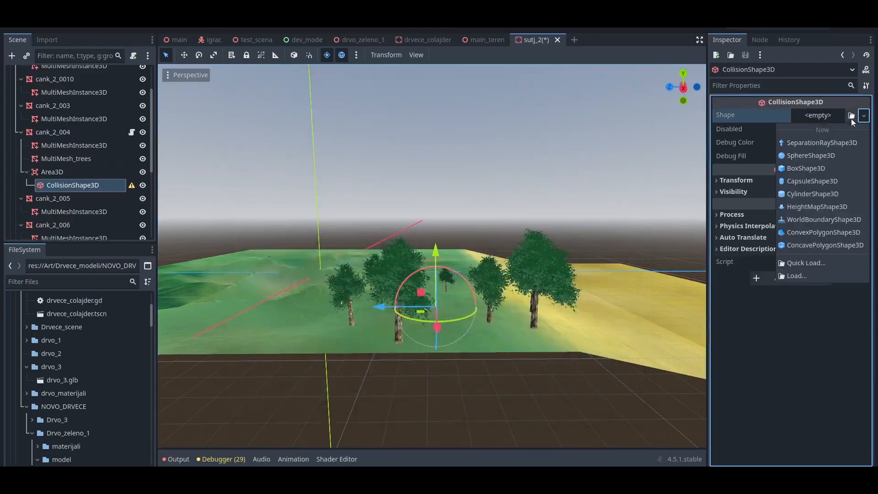
click(813, 171)
- Set the box CollisionShape3D's scale to 10 on all three axes
scroll(507, 289, up, 5)
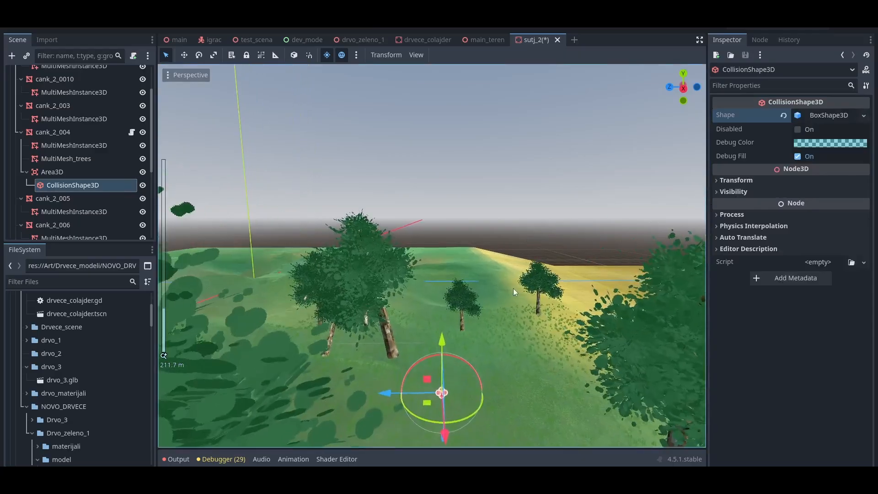
scroll(508, 288, down, 3)
middle_drag(510, 266, 492, 268)
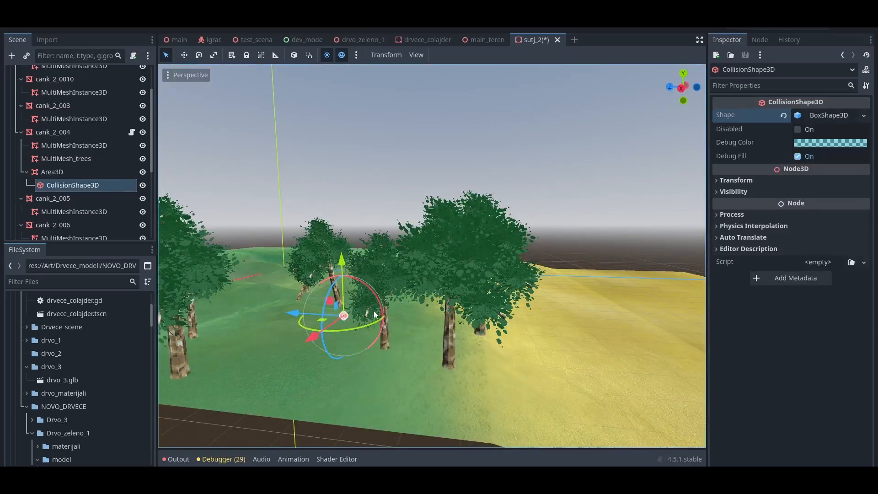
click(742, 180)
click(752, 268)
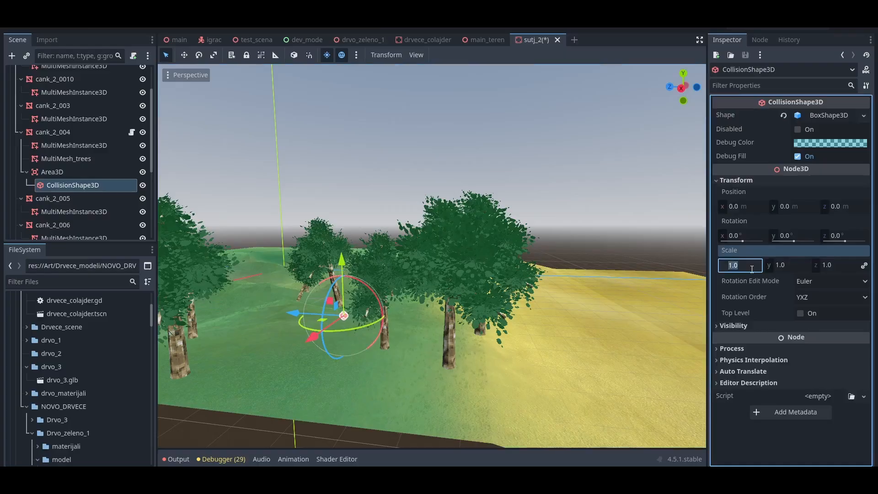
text(10)
key(Return)
- Frame the scaled collision shape and hide the cank_2_004 chunk in the scene
middle_drag(409, 280, 362, 305)
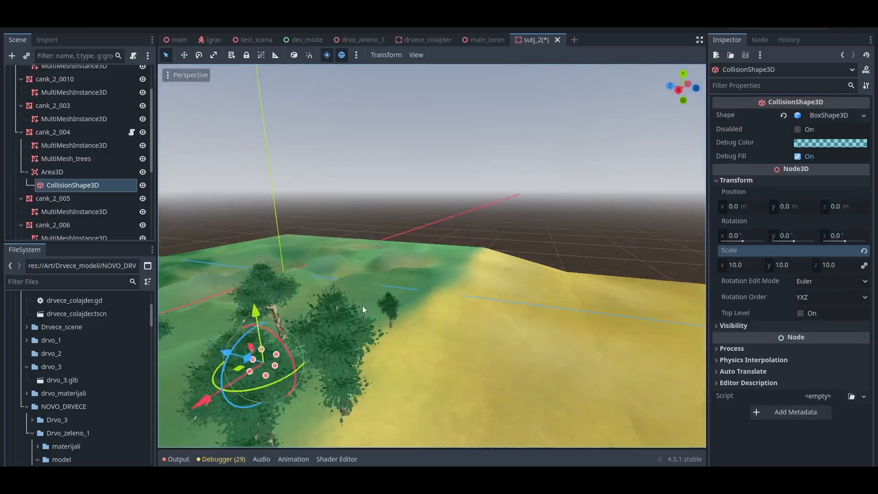
key(f)
scroll(434, 272, up, 8)
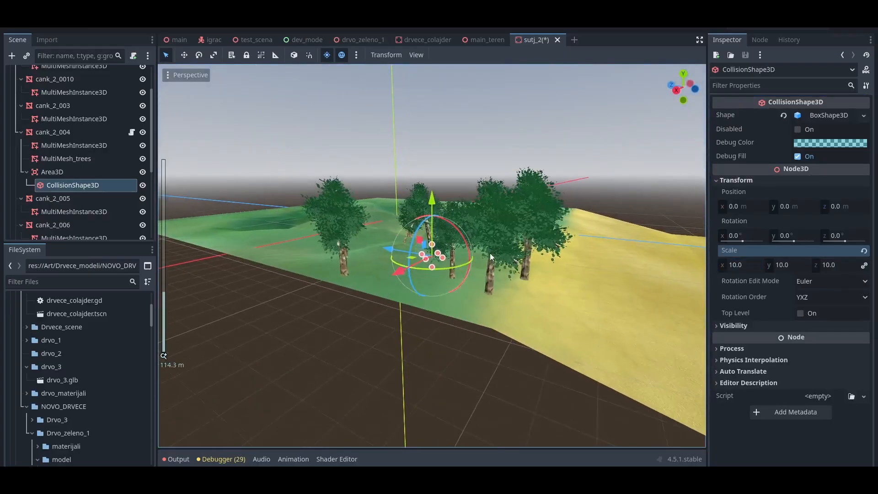
middle_drag(489, 253, 360, 313)
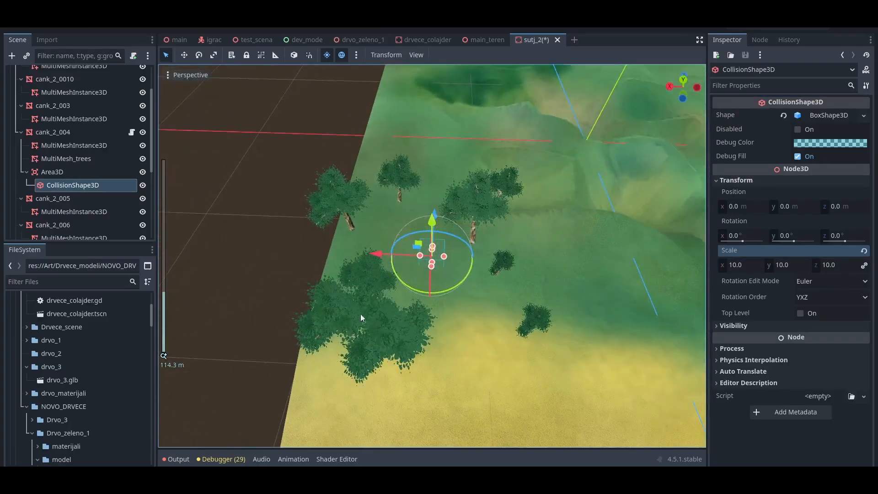
click(143, 132)
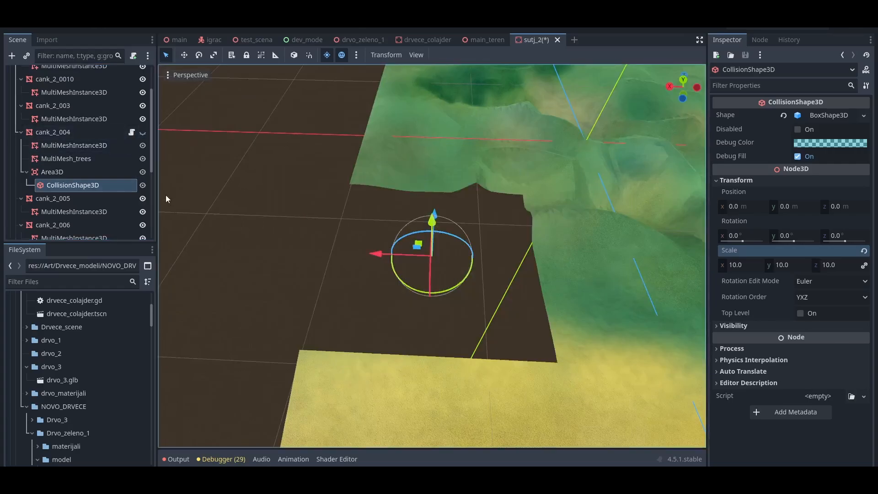
- Rename the Area3D as Area3D_chunk_2_004 and move it with its collision shape out of cank_2_004 to sit beside it
click(62, 170)
click(64, 171)
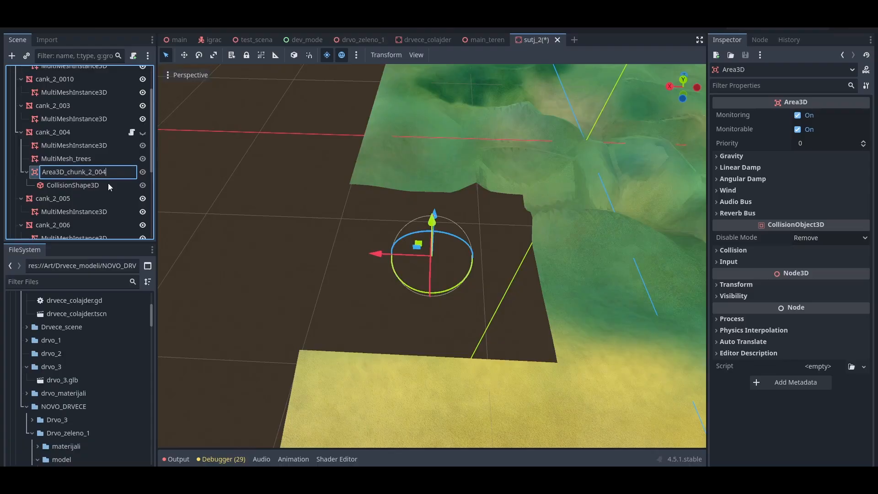
key(Return)
drag(36, 173, 58, 130)
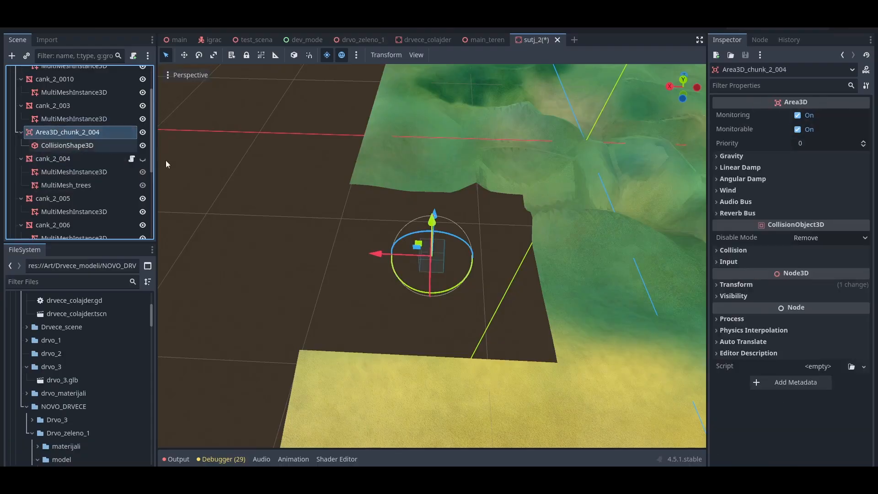
middle_drag(475, 256, 473, 236)
- Stretch the collision box horizontally over the hidden chunk's footprint to about 10.1 by 9.0
click(112, 145)
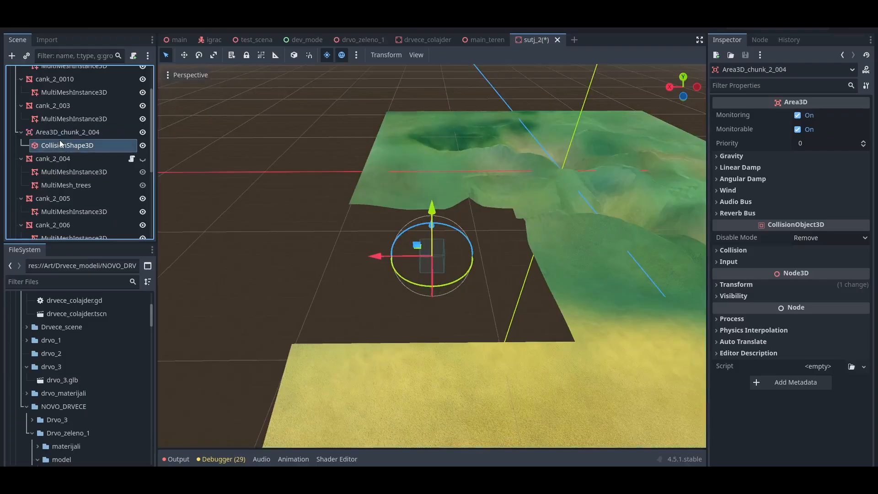
scroll(493, 290, up, 3)
drag(462, 256, 591, 257)
drag(415, 255, 258, 261)
scroll(605, 299, up, 2)
scroll(605, 299, down, 2)
middle_drag(605, 299, 393, 289)
drag(447, 261, 591, 296)
middle_drag(429, 300, 407, 259)
drag(409, 258, 283, 257)
- Extend the collision box upward to a height of about 5.1 and adjust its side along the Z axis
middle_drag(283, 256, 452, 269)
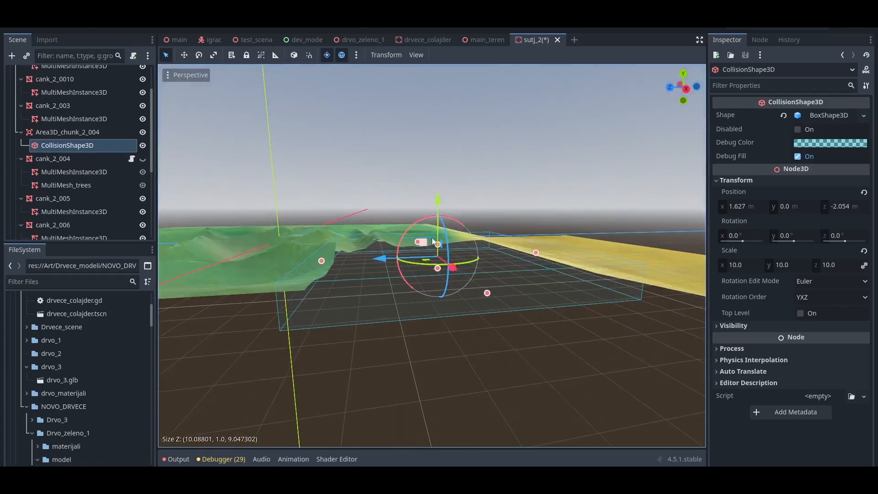
drag(440, 246, 430, 139)
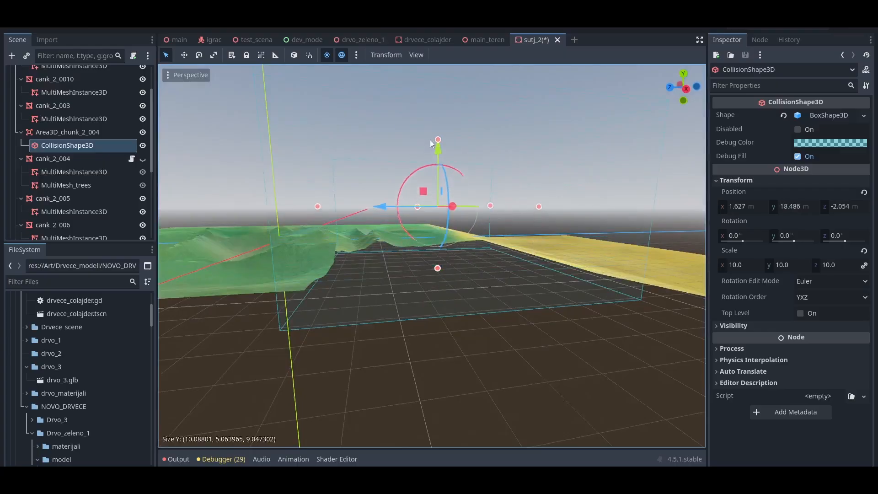
scroll(429, 153, up, 3)
middle_drag(430, 153, 452, 258)
drag(333, 251, 325, 254)
middle_drag(501, 257, 329, 265)
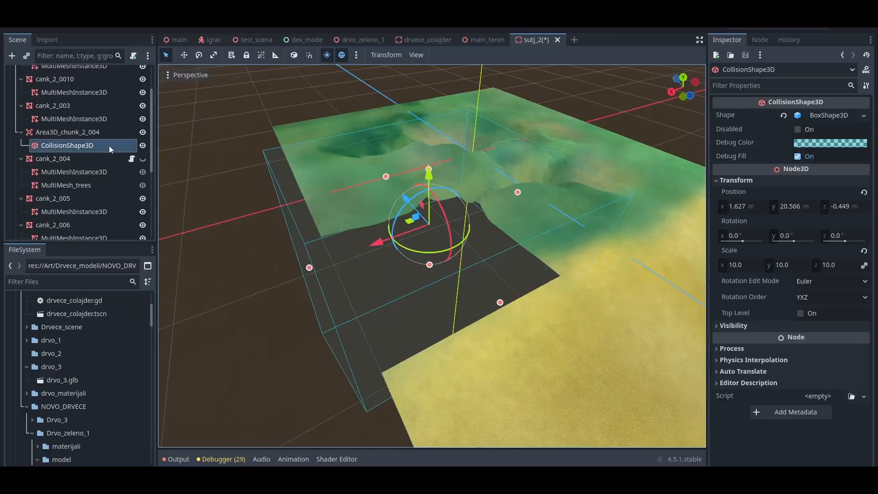
middle_drag(525, 205, 436, 242)
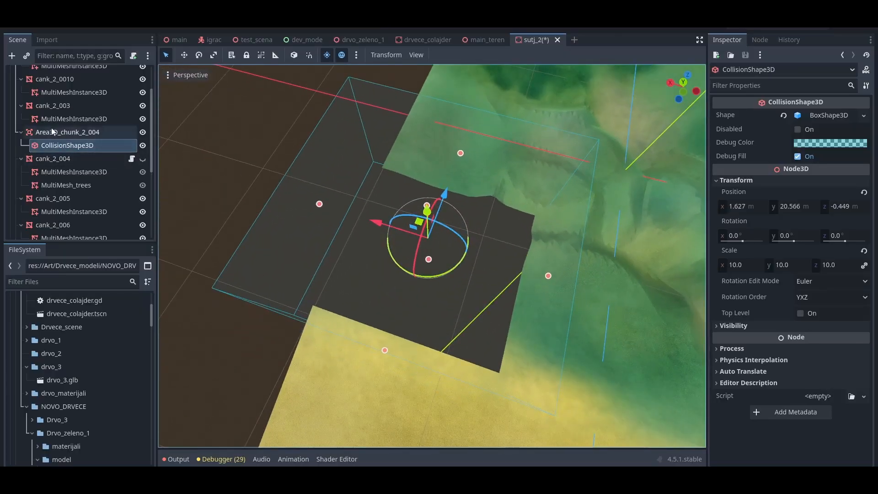
- Move Area3D_chunk_2_004 back under cank_2_004 and show the chunk with its trees again
drag(52, 132, 87, 159)
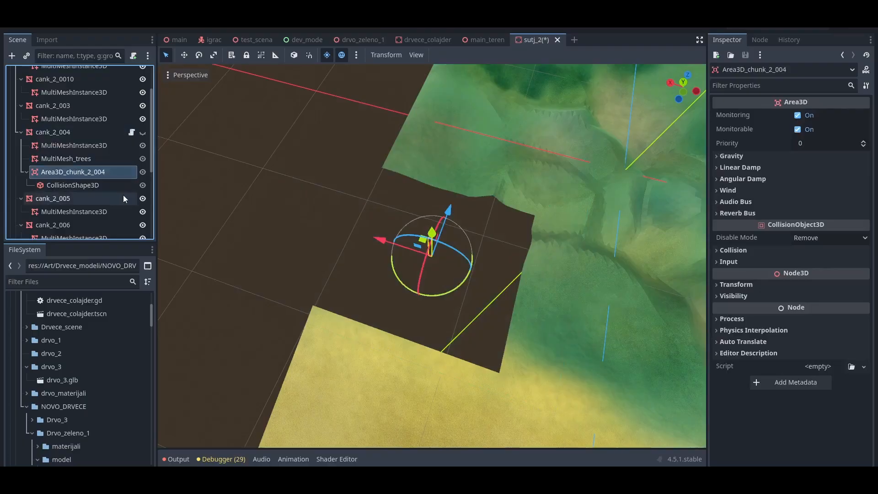
middle_drag(361, 196, 438, 309)
scroll(521, 261, up, 3)
scroll(418, 328, down, 2)
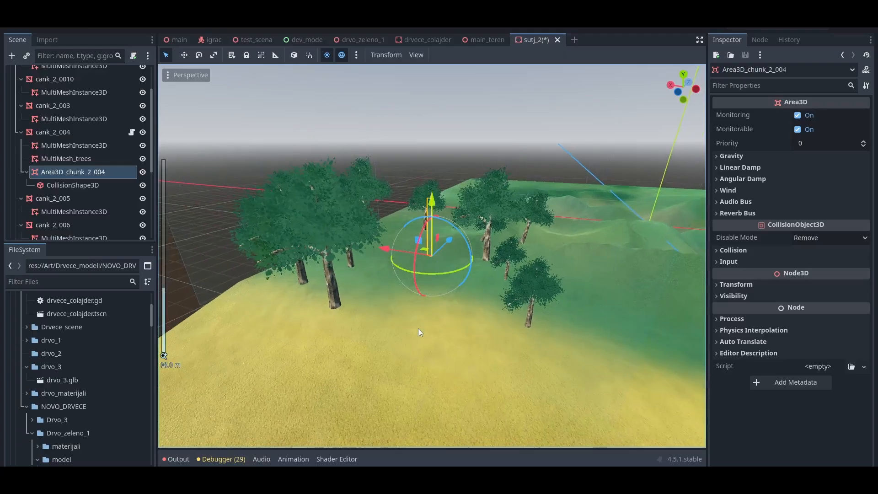
middle_drag(465, 292, 534, 280)
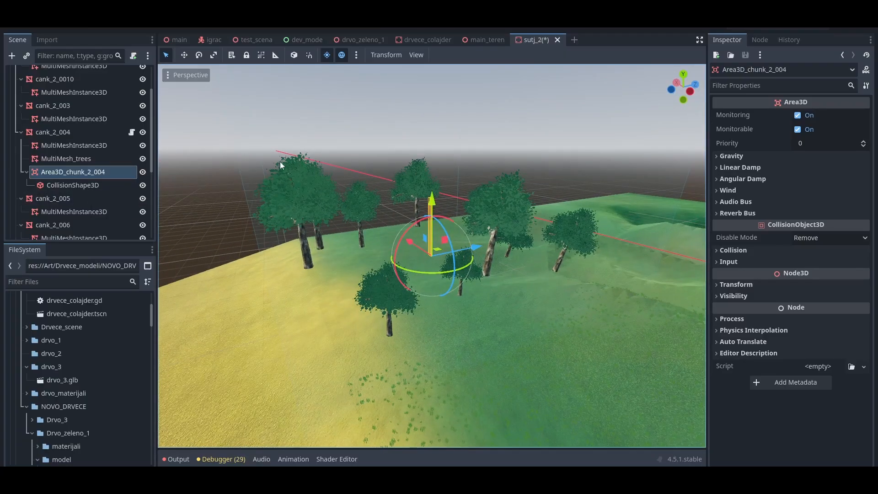
- Assign the MultiMesh_trees node to the Drvo Multimese property of cank_2_004 and compare with the exports in small_chunks.gd
click(43, 132)
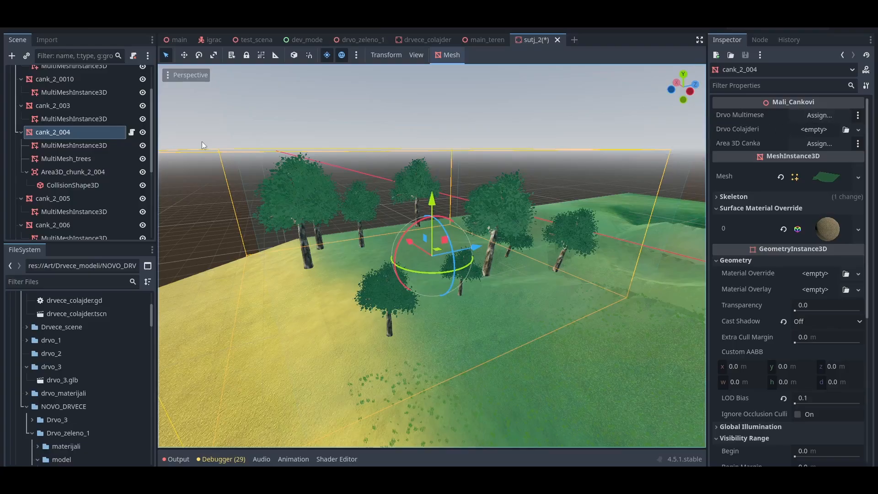
drag(45, 160, 810, 116)
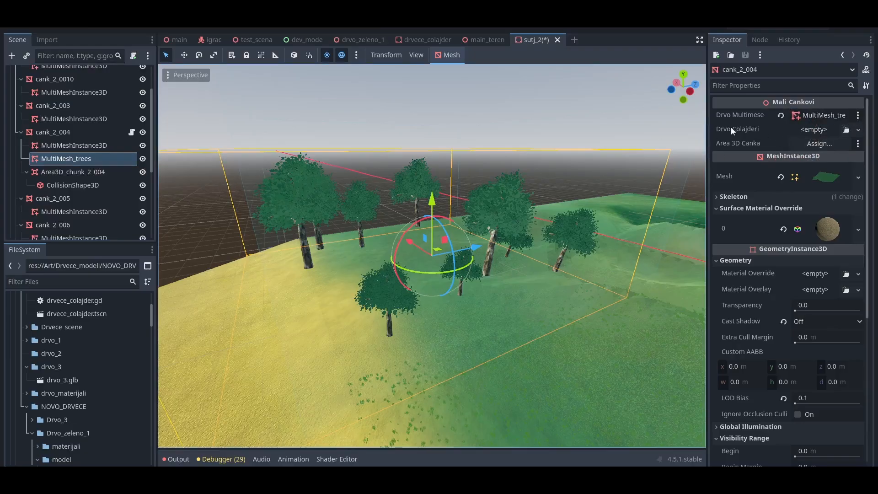
click(423, 26)
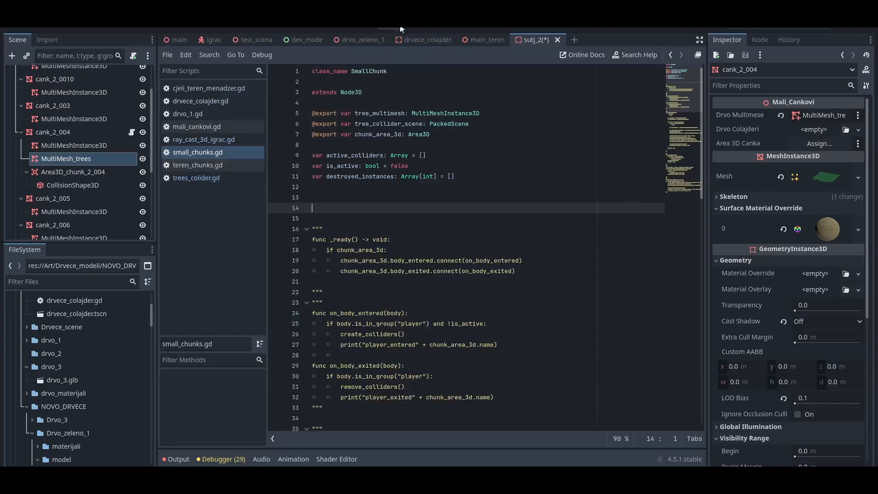
click(401, 29)
- Assign drvece_colajder.tscn to Drvo Colajderi and Area3D_chunk_2_004 to Area 3D Canka on cank_2_004
click(845, 130)
click(616, 89)
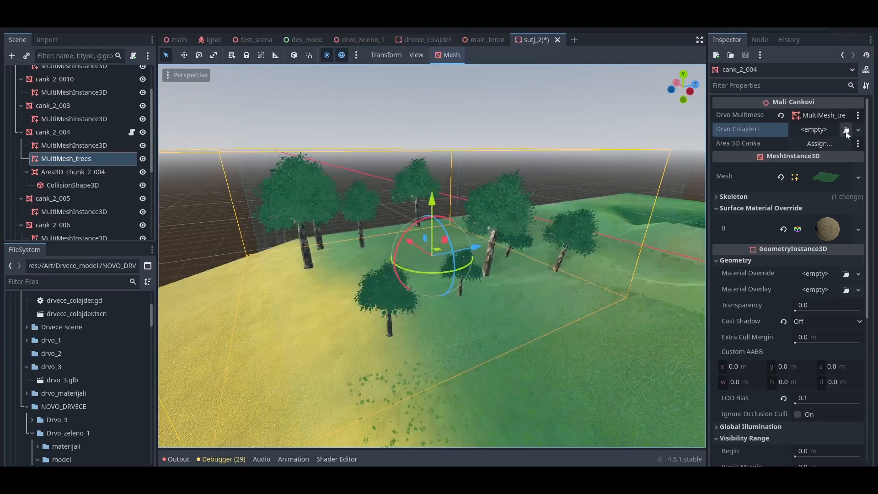
click(846, 131)
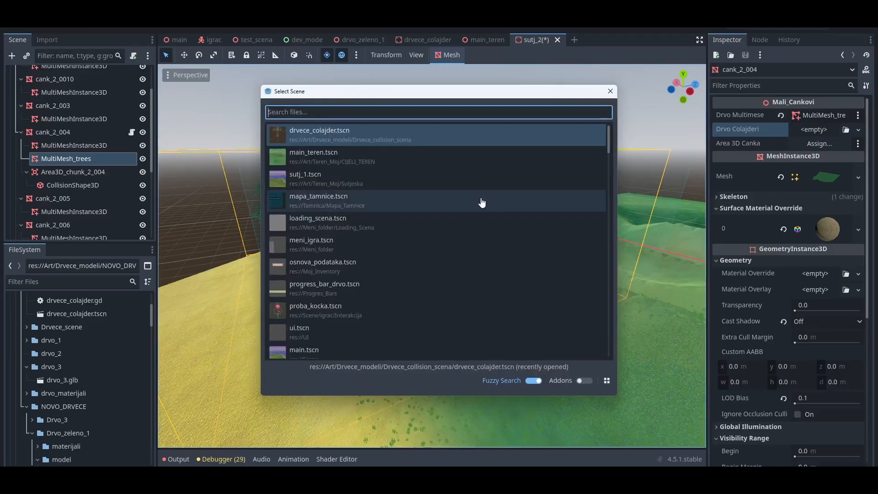
text(drve)
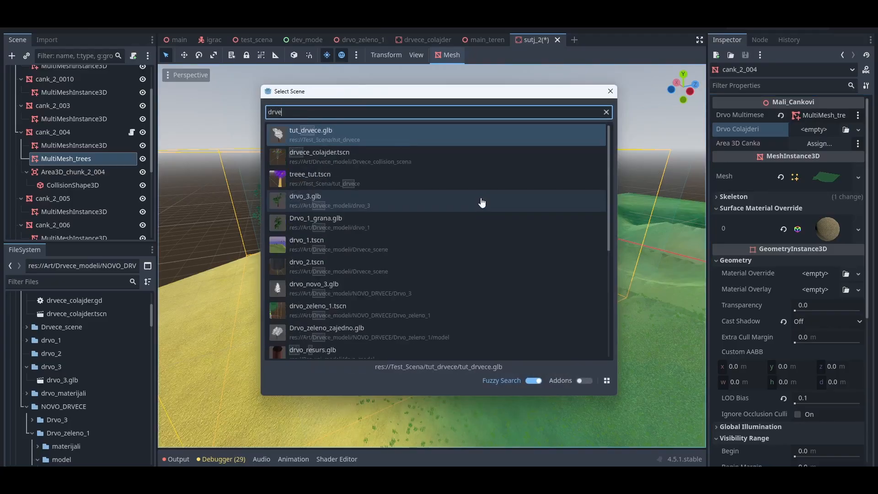
double_click(379, 157)
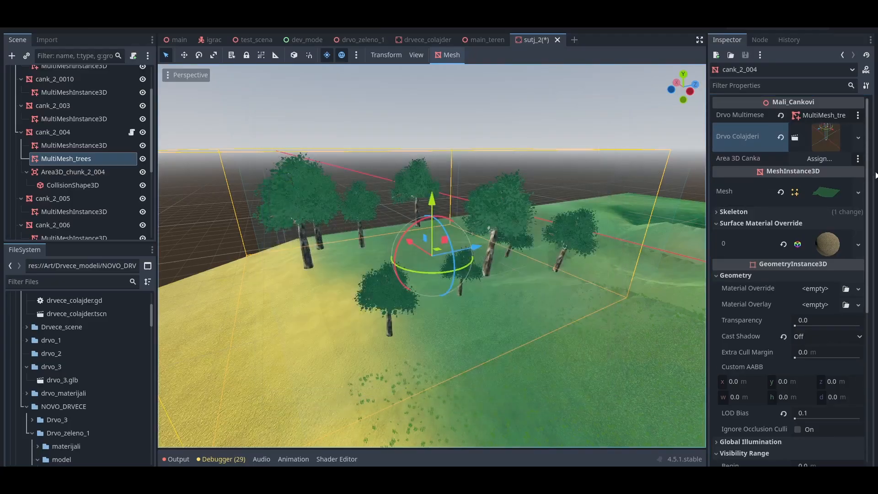
drag(61, 172, 830, 158)
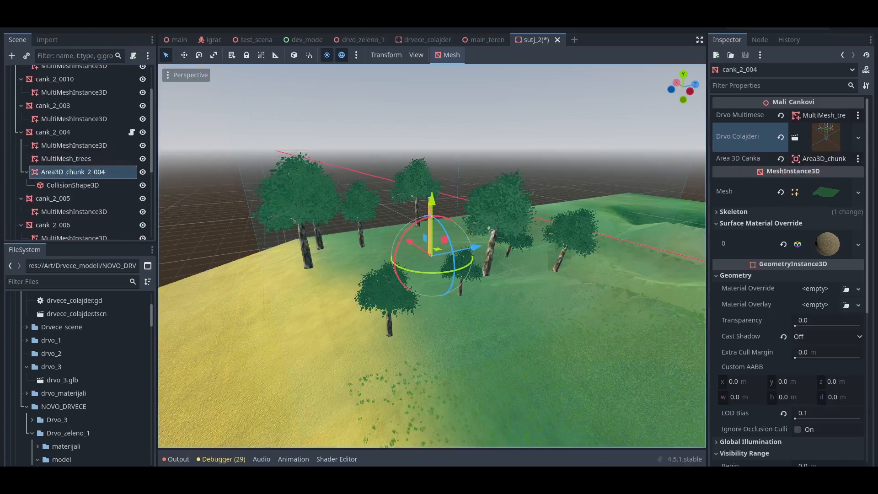
click(42, 131)
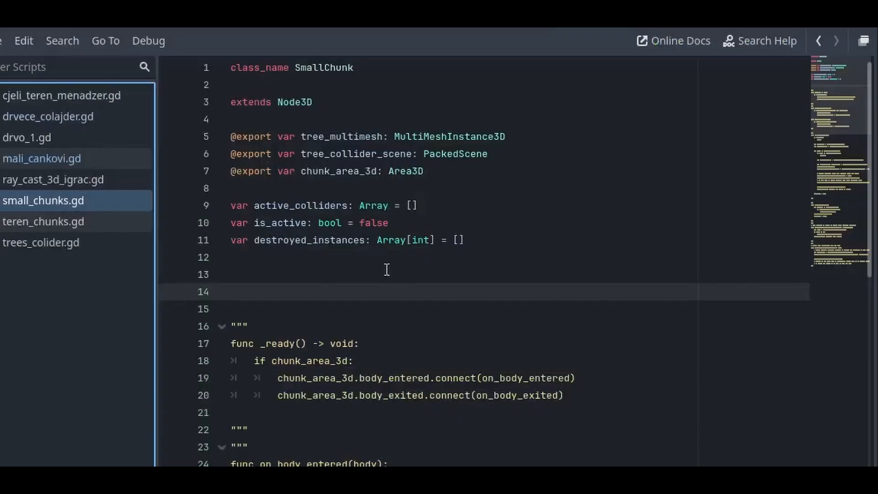
- Review the exported references, variable declarations and commented-out functions in small_chunks.gd
click(279, 277)
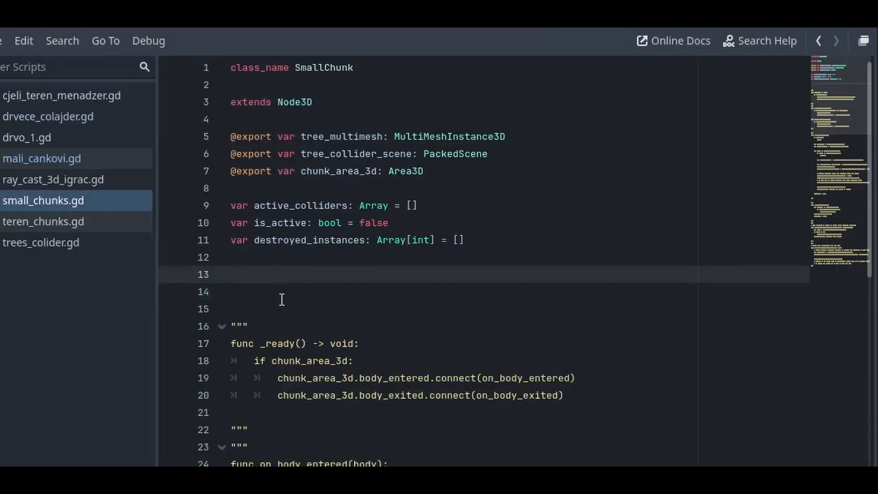
click(275, 291)
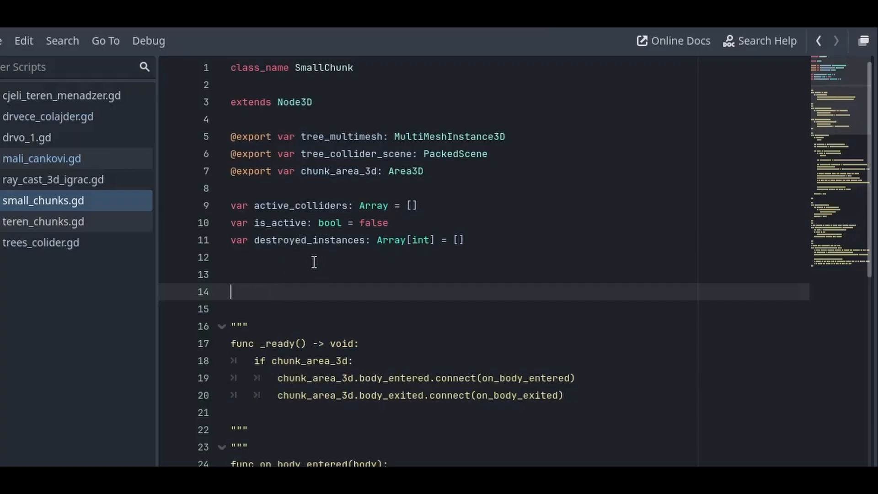
double_click(281, 205)
click(282, 274)
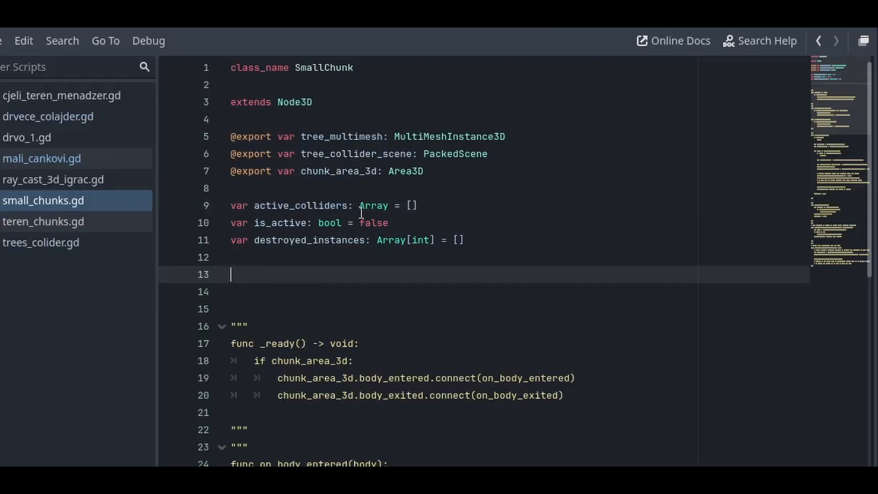
scroll(353, 281, down, 12)
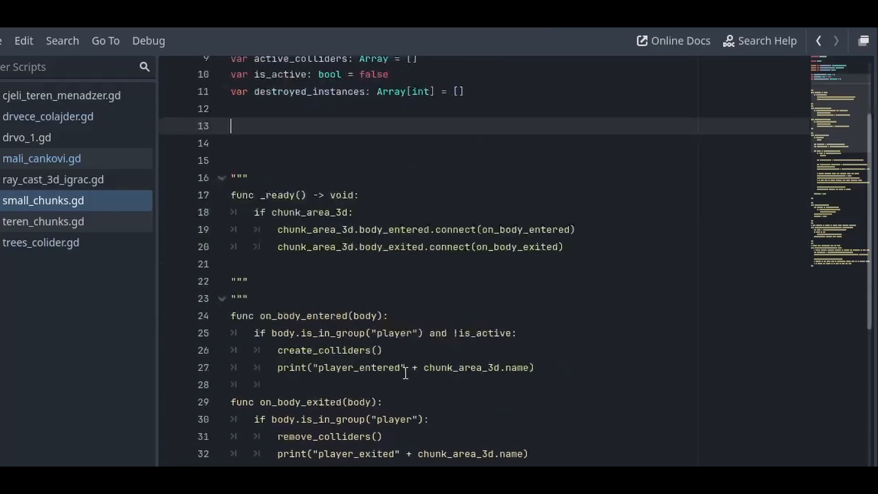
scroll(384, 216, up, 12)
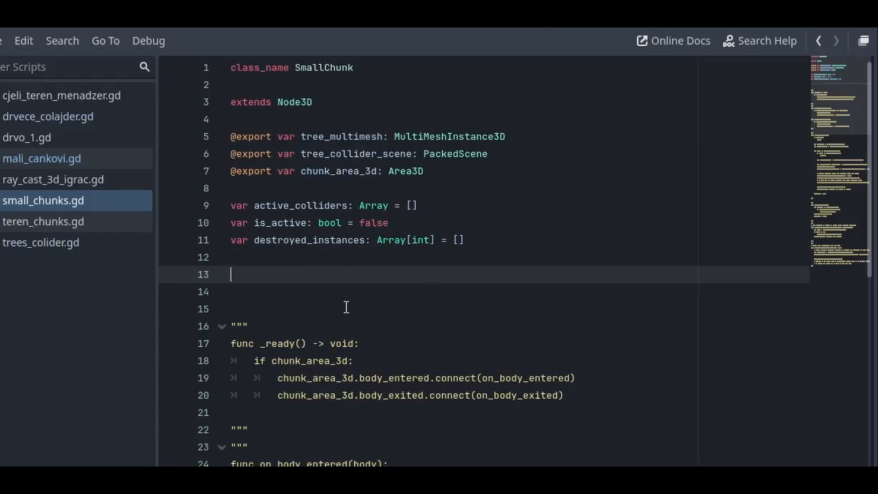
click(418, 25)
key(ctrl+F2)
key(ctrl+F3)
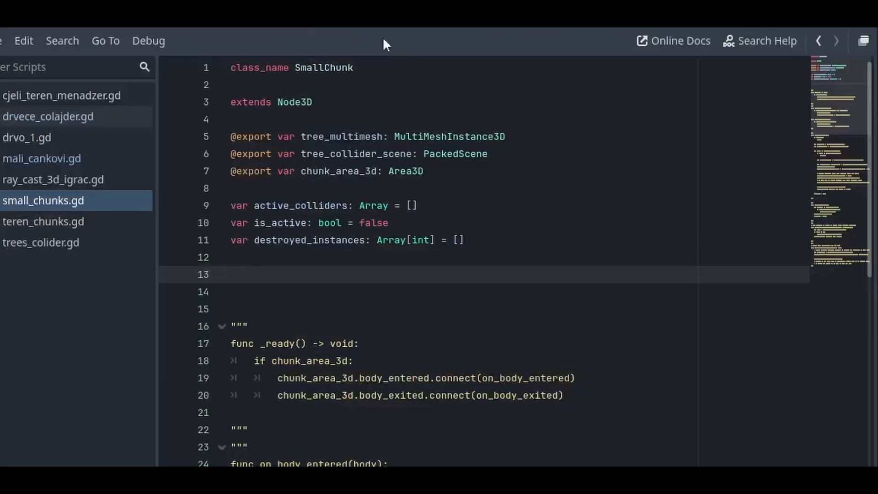
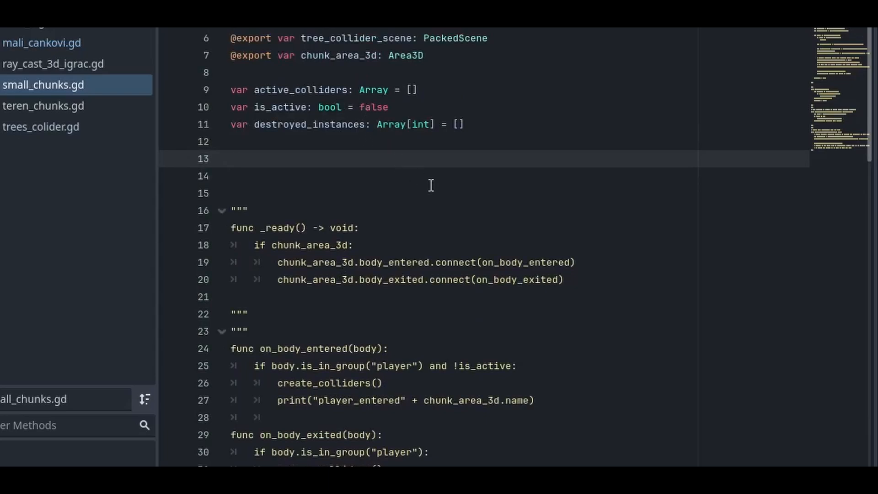
- Uncomment the _ready function in small_chunks.gd by removing the triple quotes before and after it
scroll(410, 174, down, 1)
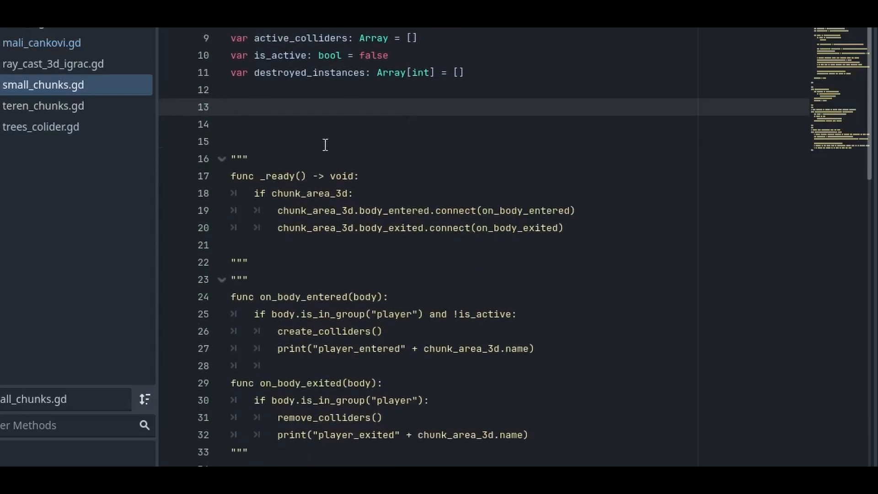
click(291, 156)
key(BackSpace)
key(BackSpace)
key(BackSpace)
click(278, 261)
key(BackSpace)
key(BackSpace)
key(BackSpace)
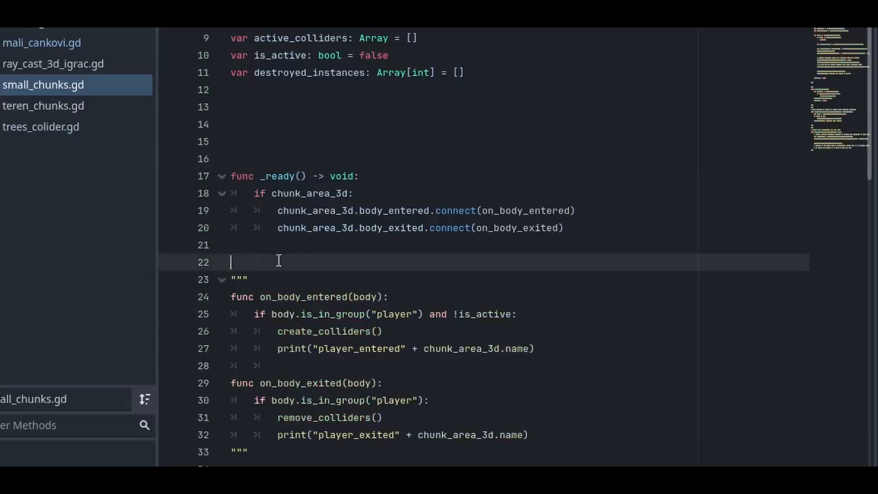
- Add a blank line above the commented-out on_body_entered function in small_chunks.gd
key(Return)
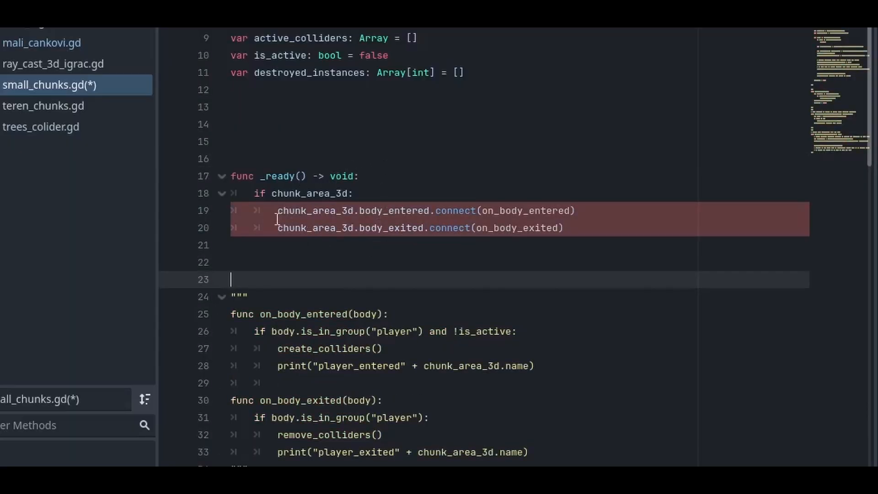
scroll(349, 270, up, 1)
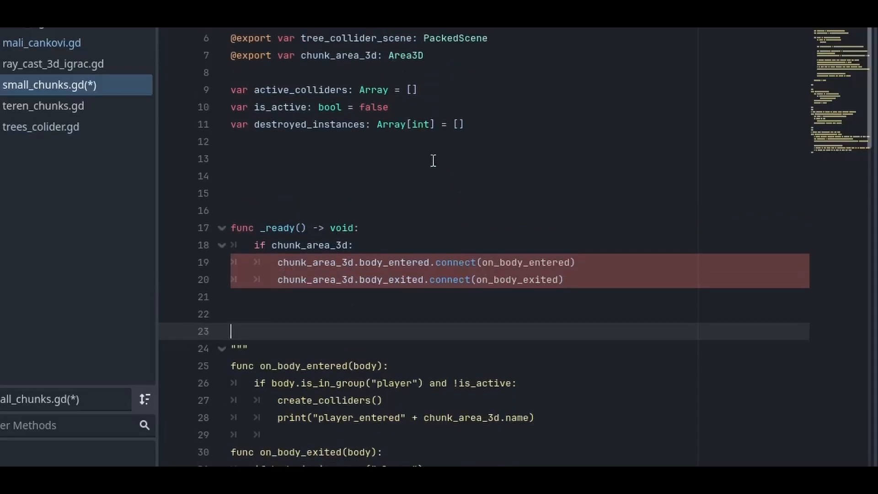
click(406, 210)
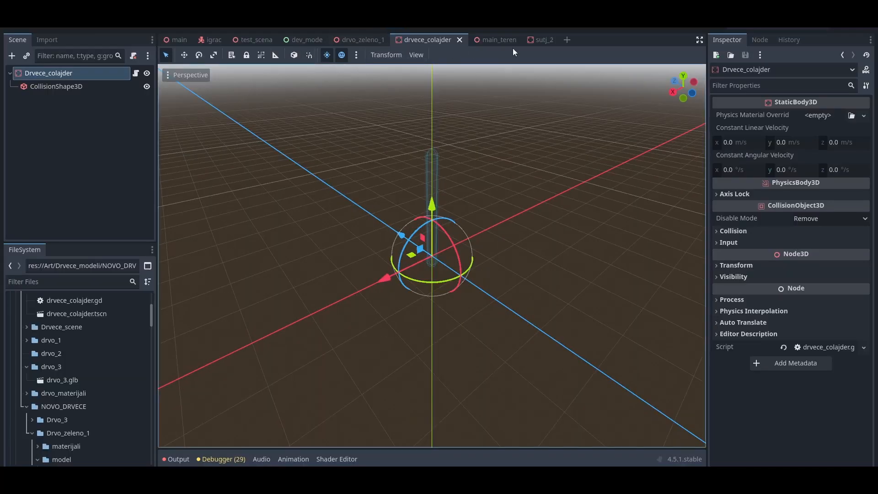
- View the available signals of the Area3D_chunk_2_004 node in the sutj_2 scene and return to the script
click(537, 40)
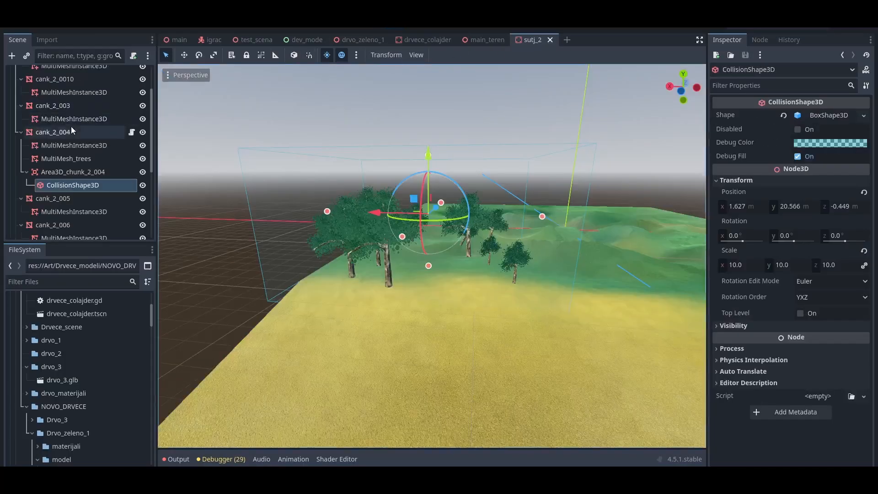
click(51, 173)
click(759, 40)
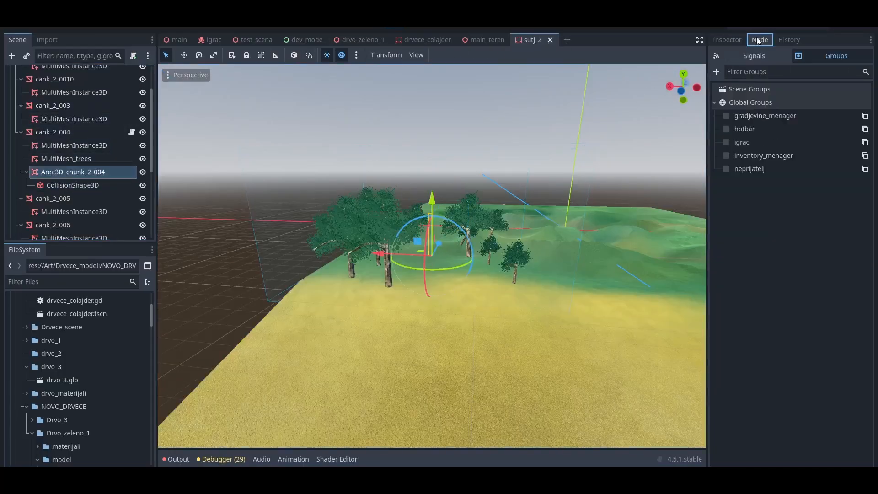
click(747, 56)
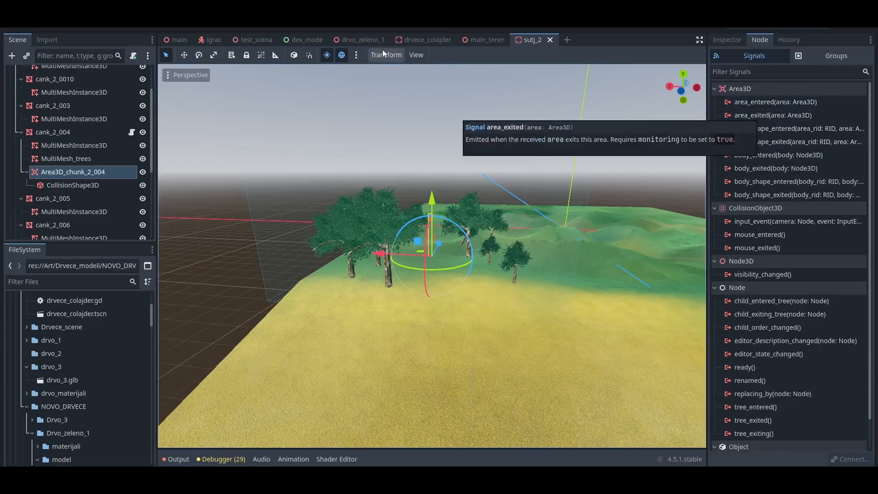
click(422, 27)
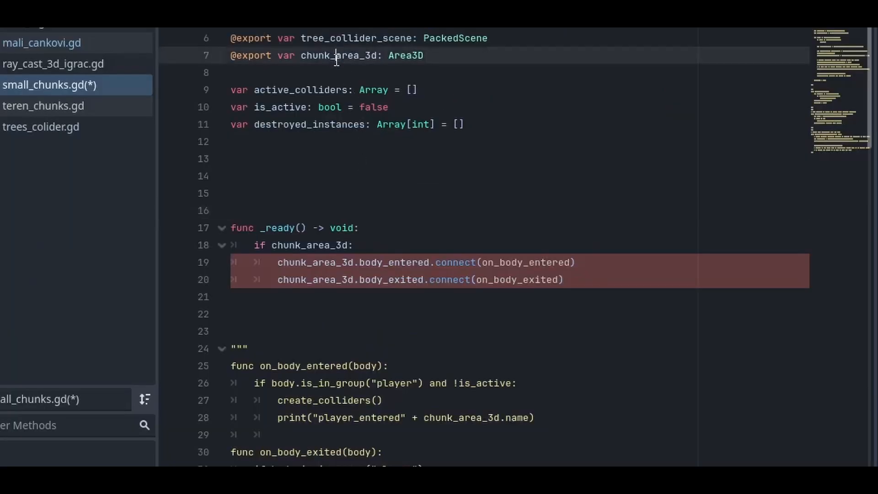
- Examine the body_entered and body_exited signal connections in _ready and the handler functions they reference
triple_click(332, 56)
click(325, 246)
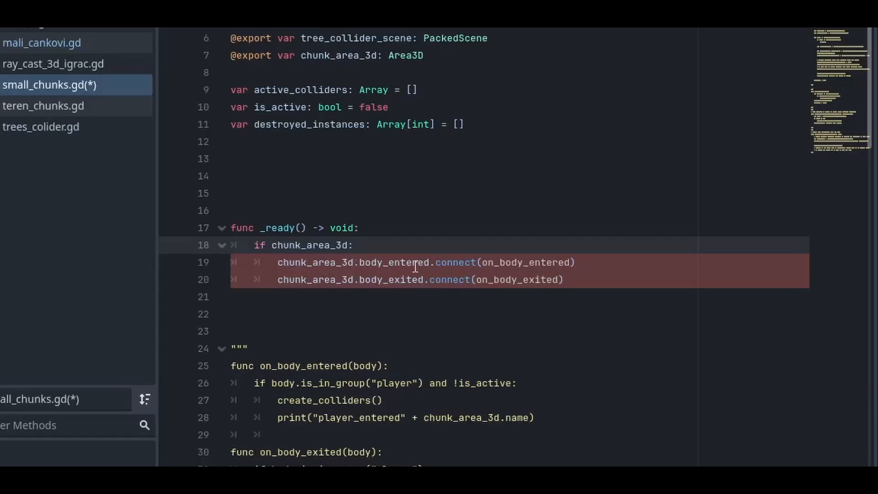
mouse_move(442, 262)
click(483, 310)
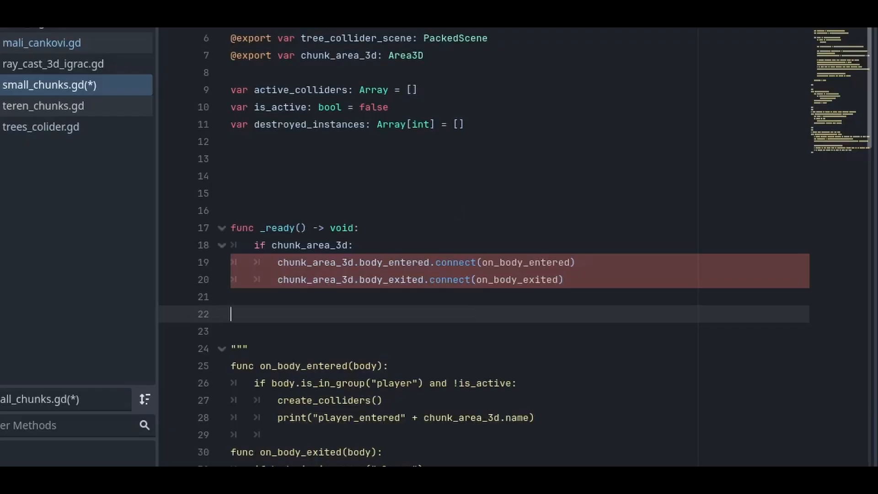
click(396, 191)
scroll(411, 285, down, 4)
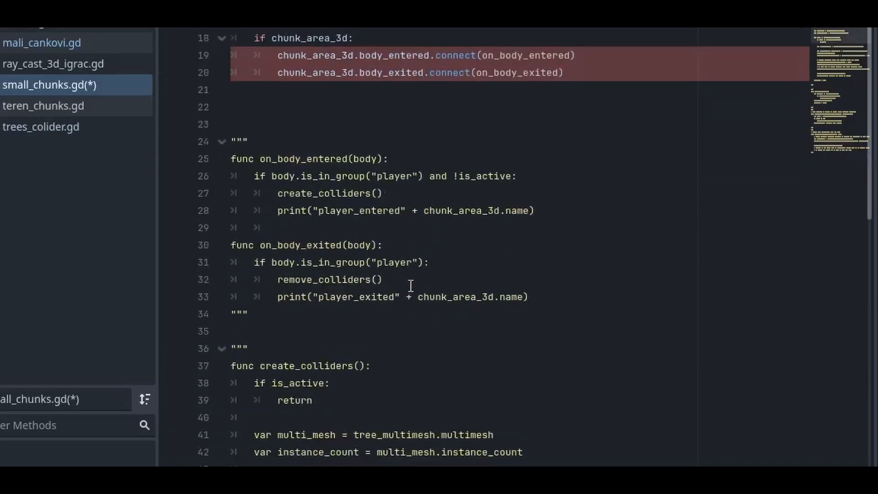
scroll(411, 285, up, 2)
double_click(508, 159)
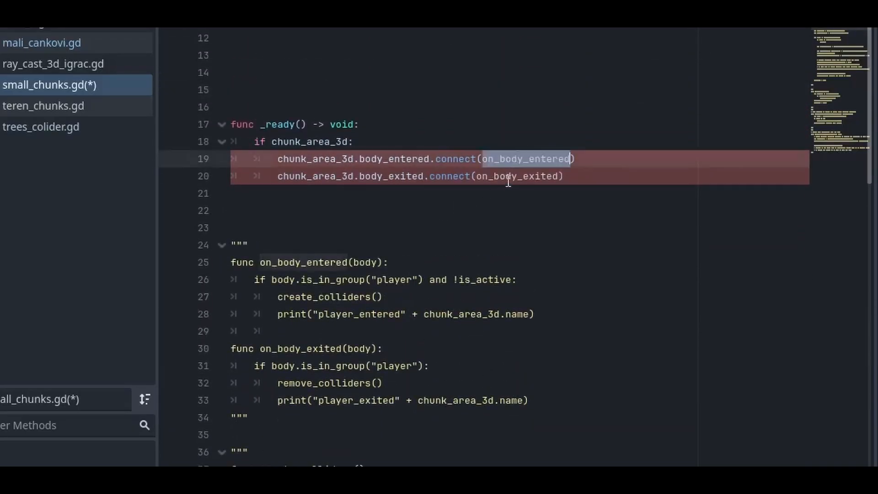
double_click(508, 179)
mouse_move(468, 172)
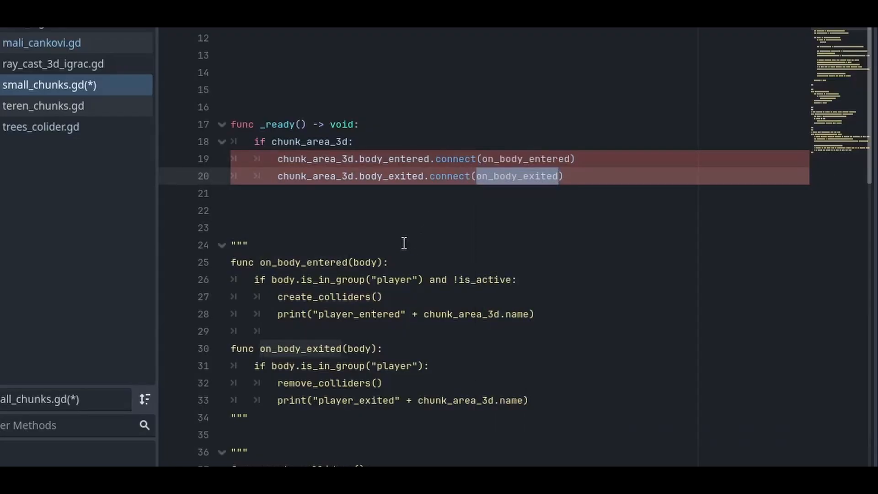
- Uncomment the on_body_entered and on_body_exited functions by removing the triple quotes before and after them
click(313, 240)
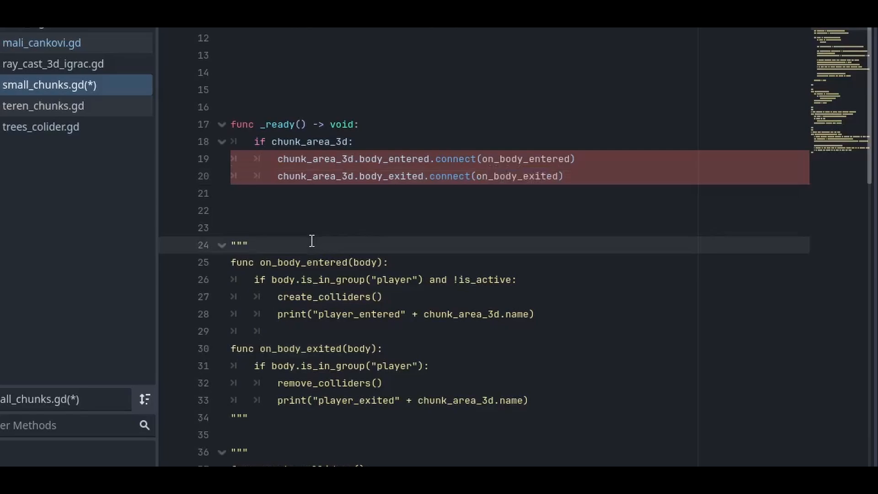
key(BackSpace)
key(BackSpace)
key(BackSpace)
click(249, 418)
key(BackSpace)
key(BackSpace)
key(BackSpace)
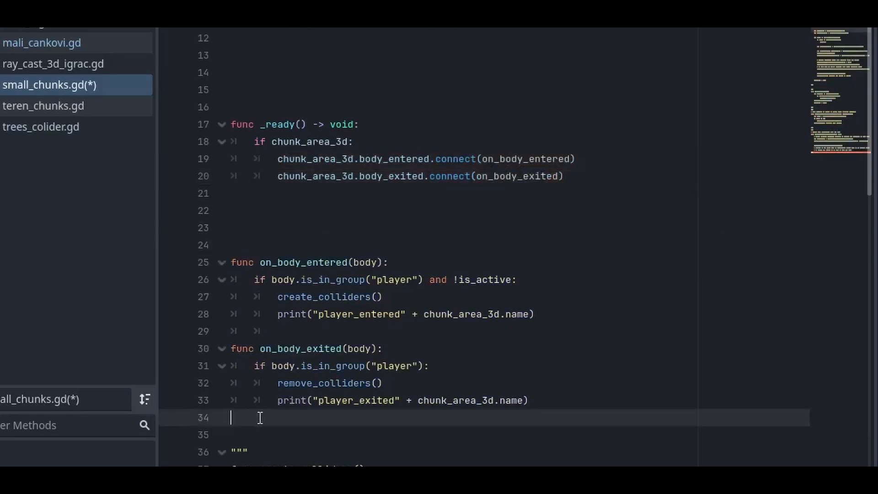
- Examine the player group checks, the create_colliders and remove_colliders calls, and the print statements in both body handlers
scroll(353, 244, down, 1)
click(339, 188)
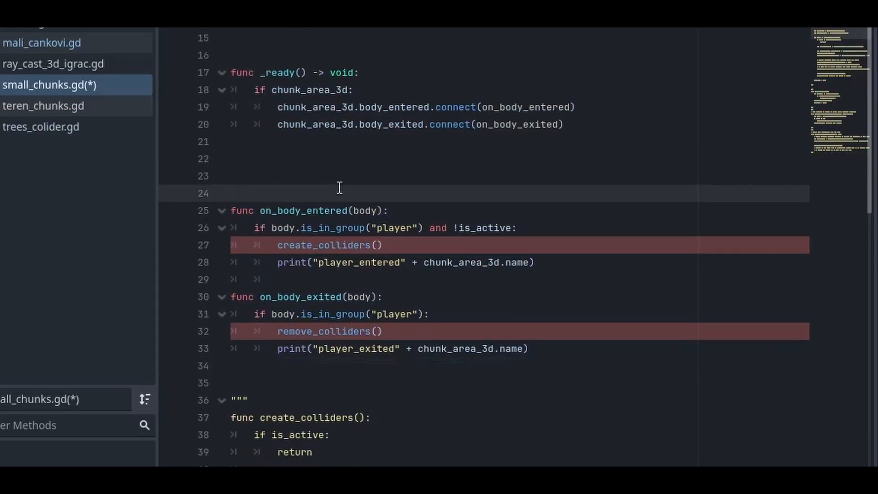
click(405, 179)
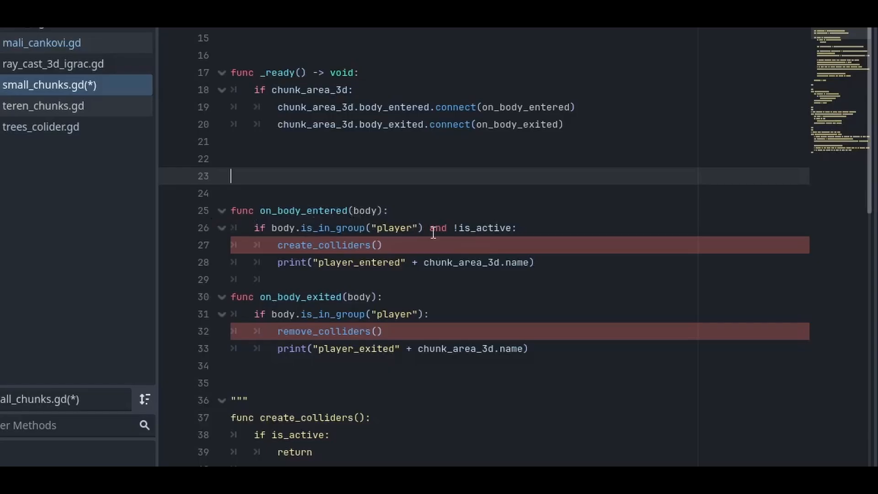
drag(454, 227, 523, 227)
click(500, 205)
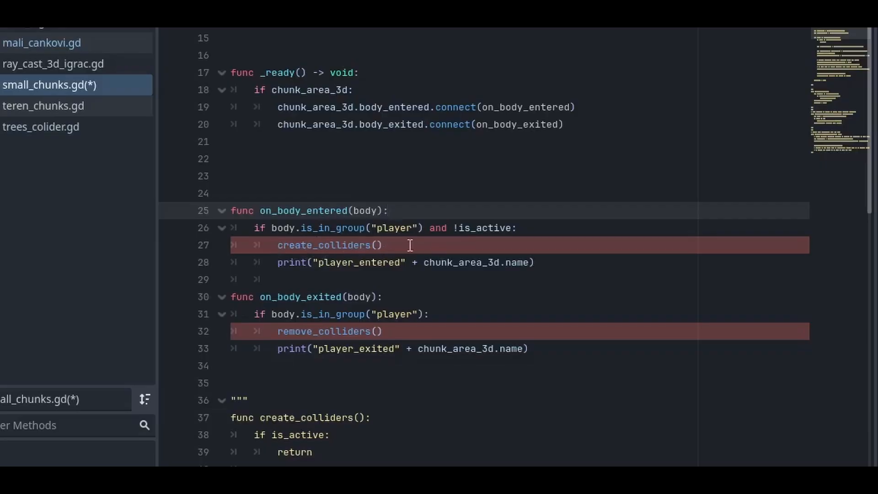
click(278, 264)
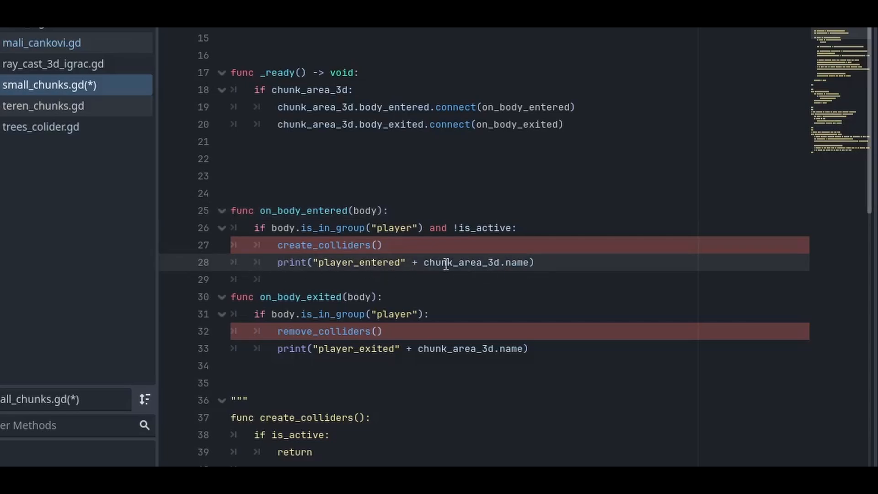
scroll(463, 287, down, 1)
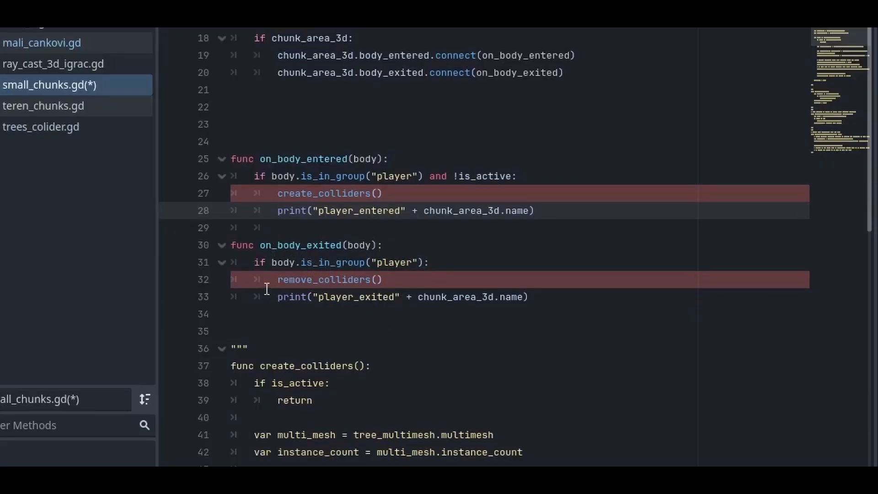
drag(278, 297, 530, 294)
click(439, 243)
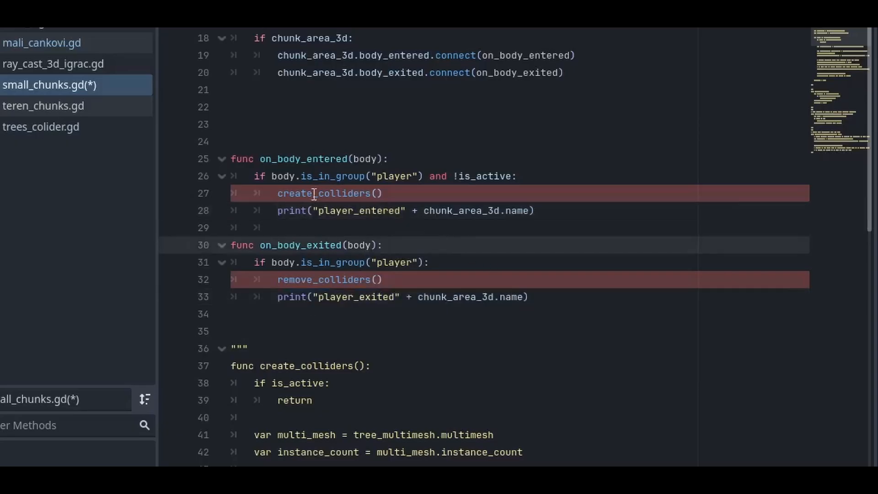
mouse_move(450, 299)
drag(278, 194, 402, 193)
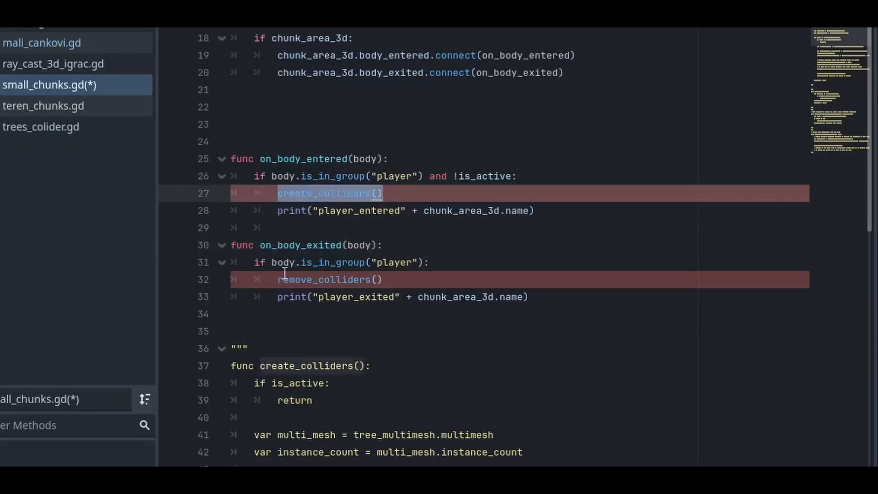
drag(278, 279, 384, 279)
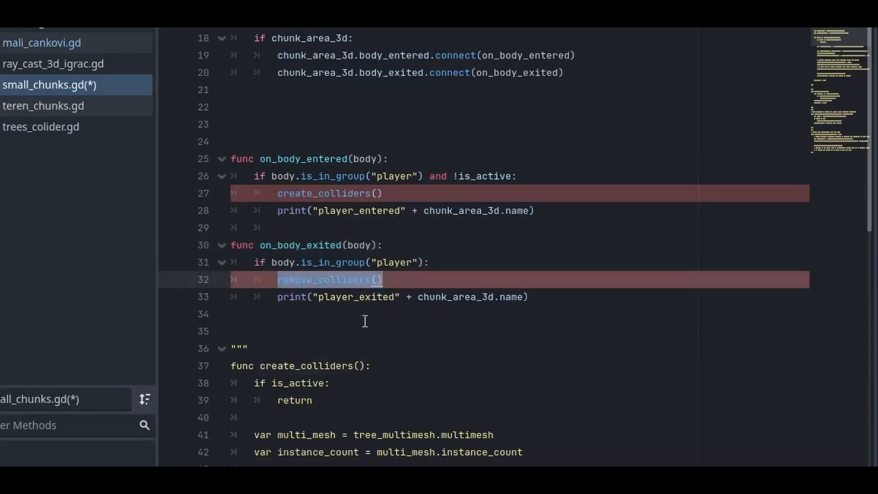
click(403, 330)
- Uncomment the create_colliders function by removing the triple quotes before and after it
scroll(320, 201, down, 3)
click(323, 189)
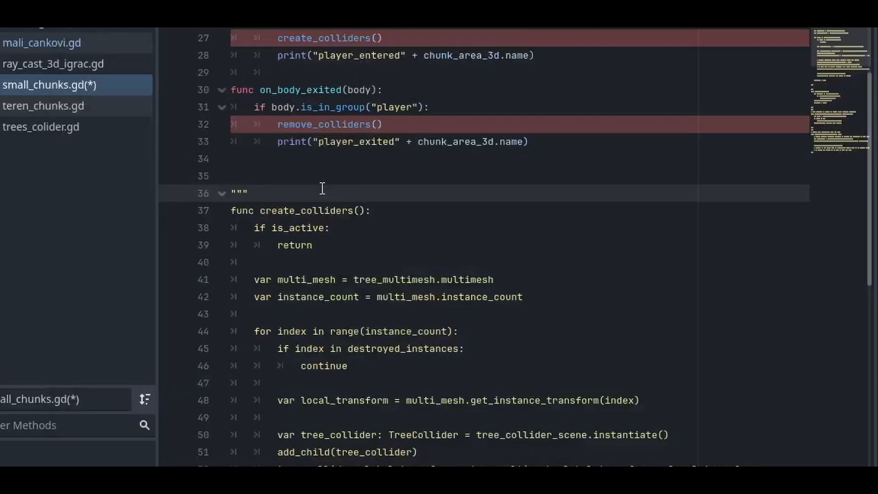
key(BackSpace)
key(BackSpace)
key(BackSpace)
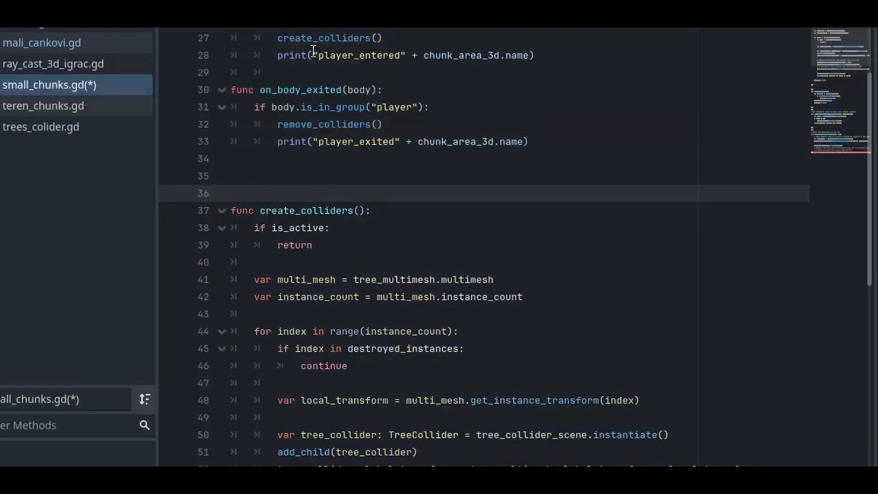
scroll(381, 261, down, 4)
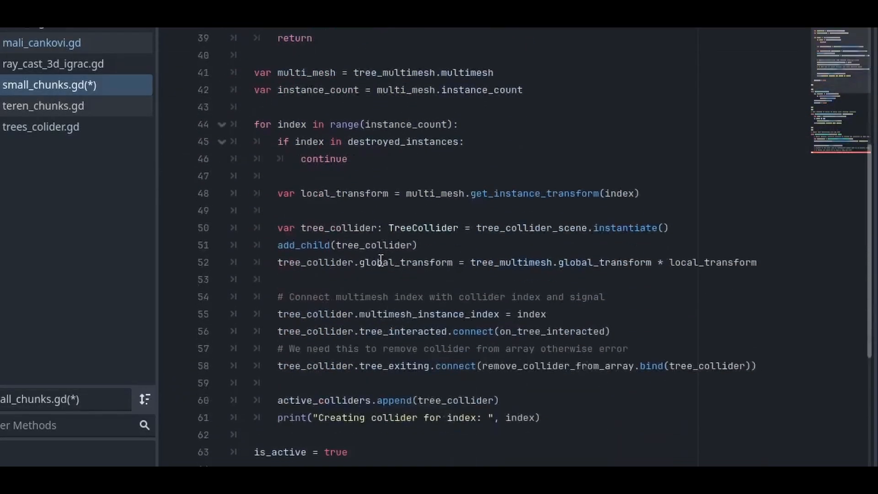
scroll(368, 315, up, 2)
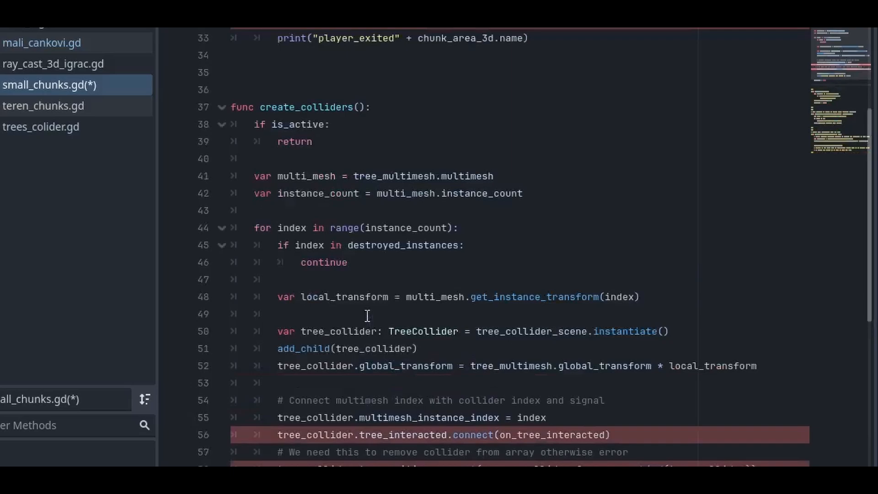
- Examine create_colliders: the is_active check, instance_count variable, destroyed_instances skip in the loop, and the local_transform lookup
click(278, 70)
scroll(314, 44, up, 2)
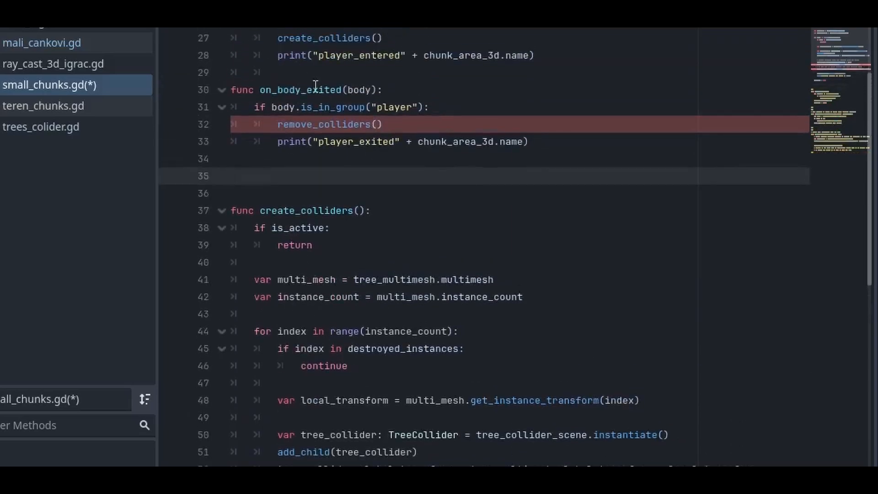
click(374, 193)
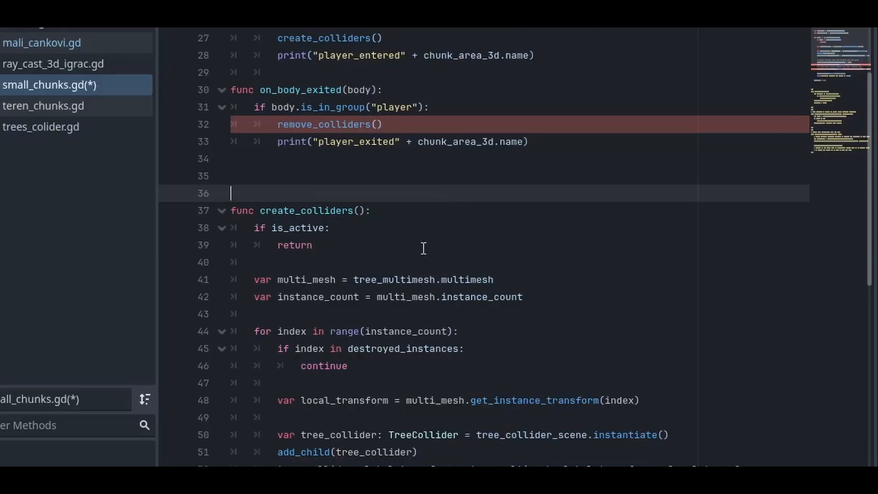
scroll(423, 248, down, 2)
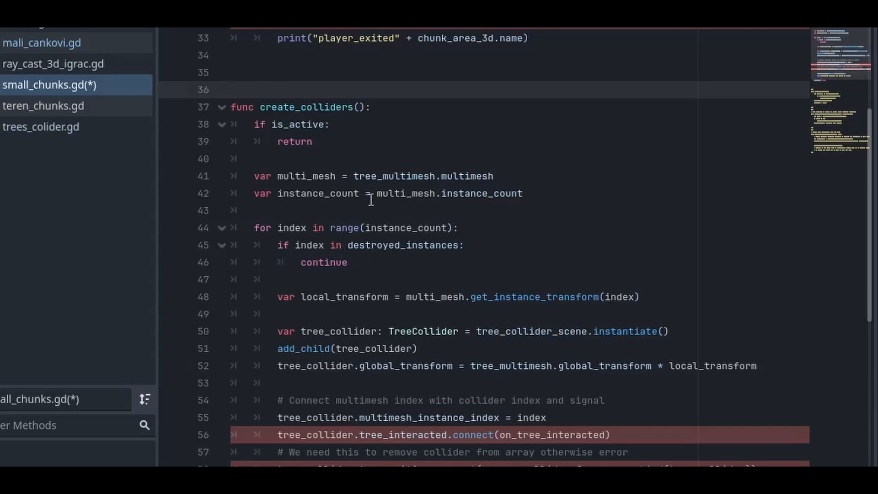
drag(361, 196, 279, 196)
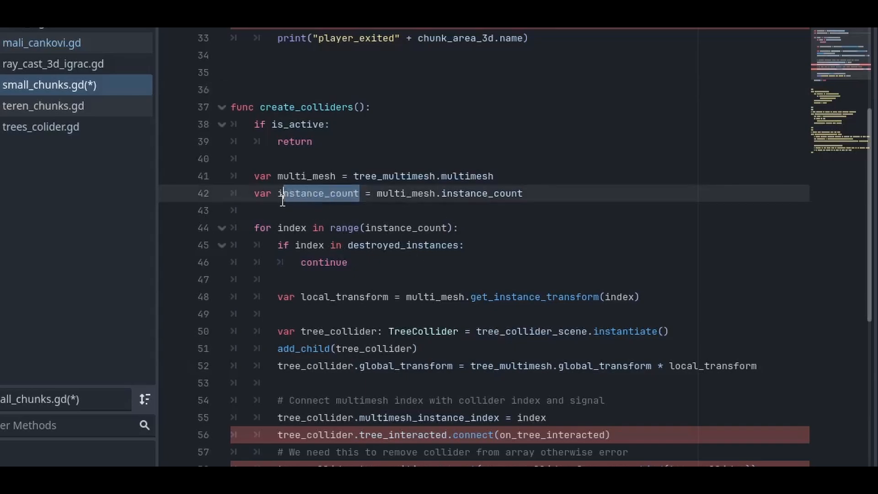
click(413, 212)
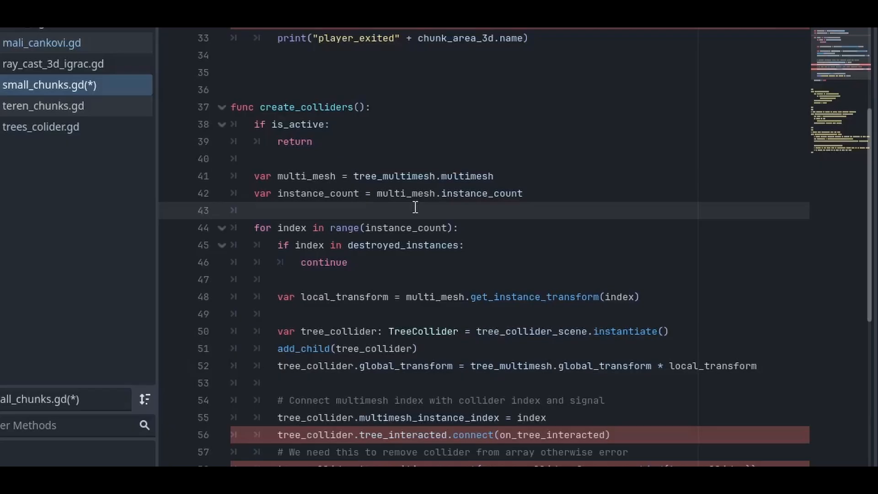
drag(362, 264, 277, 246)
click(360, 264)
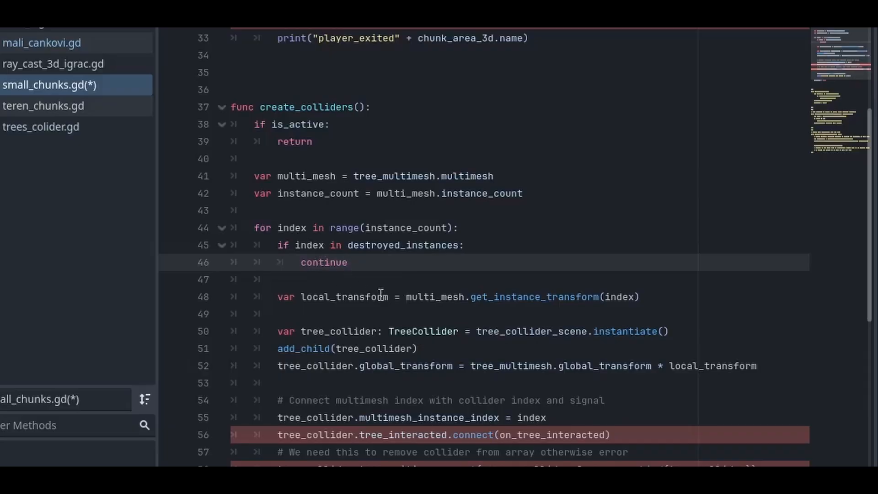
scroll(377, 273, down, 2)
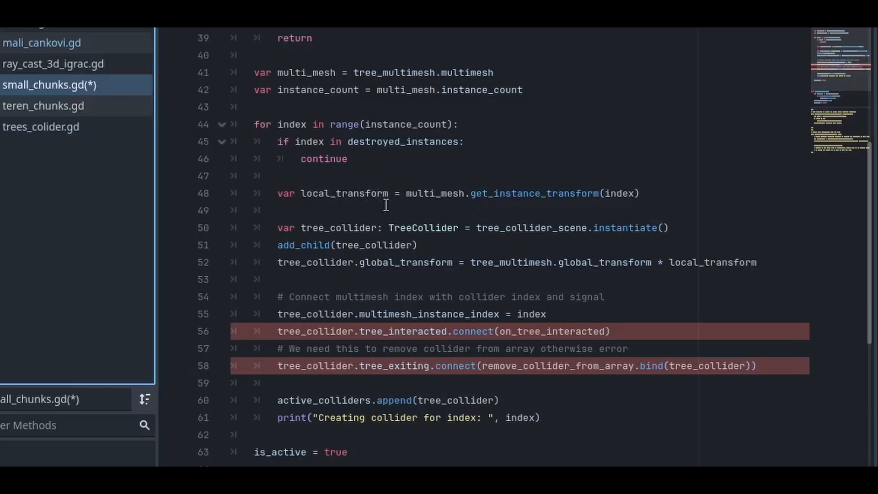
drag(279, 197, 663, 193)
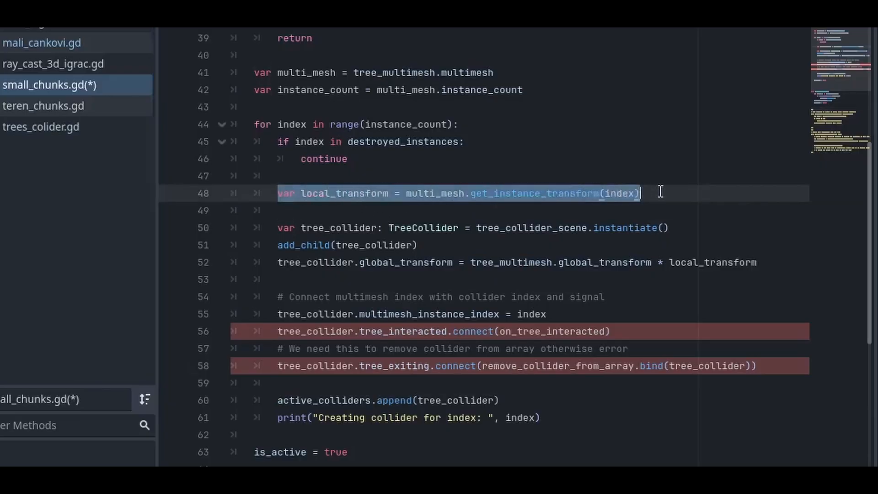
click(582, 215)
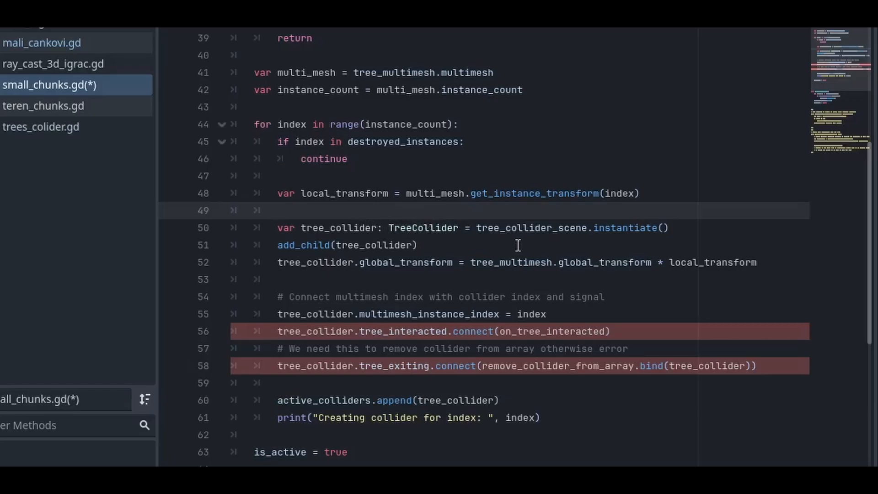
- Review the tree_collider_scene export at the top of small_chunks.gd and its instantiation as a TreeCollider in create_colliders
scroll(505, 240, up, 10)
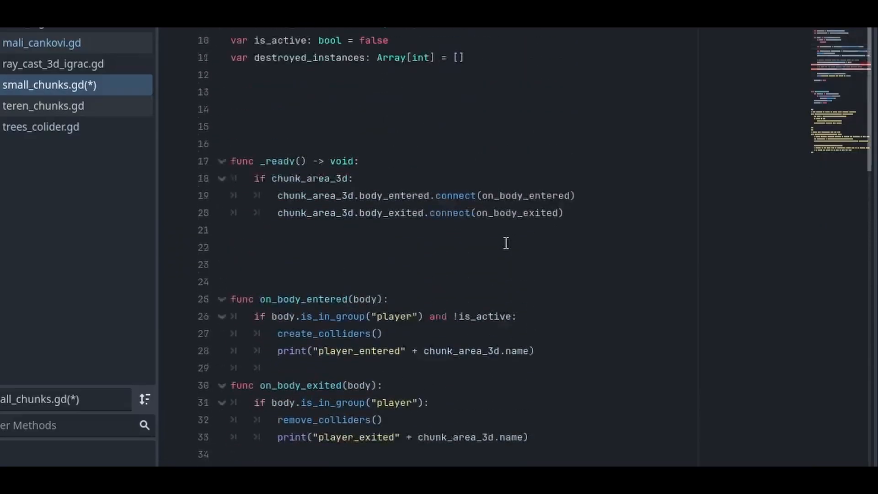
scroll(506, 243, up, 2)
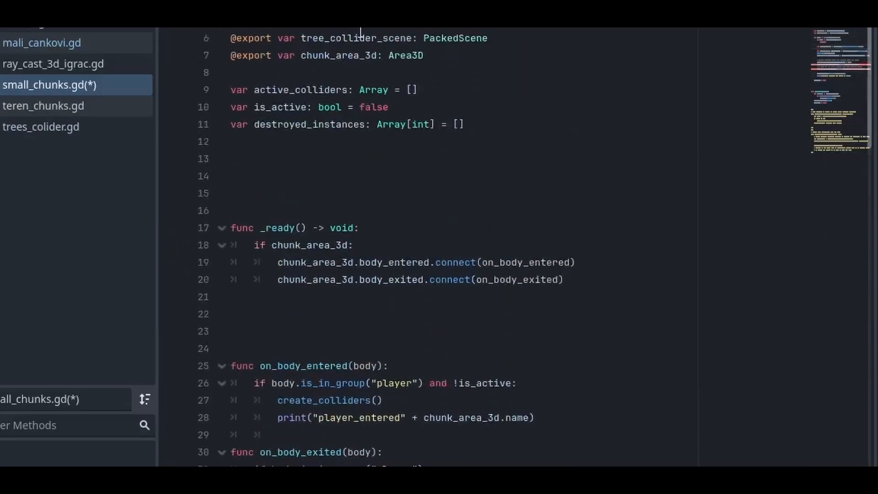
scroll(487, 258, down, 5)
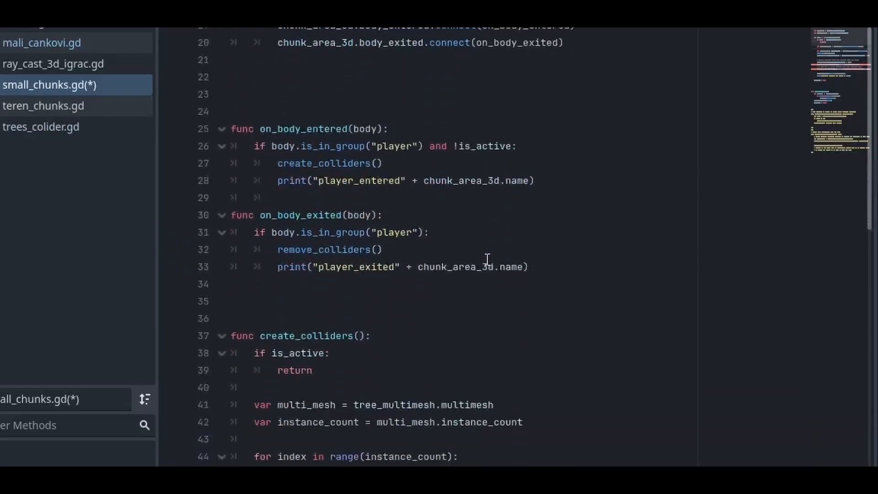
scroll(487, 258, down, 4)
scroll(628, 411, down, 2)
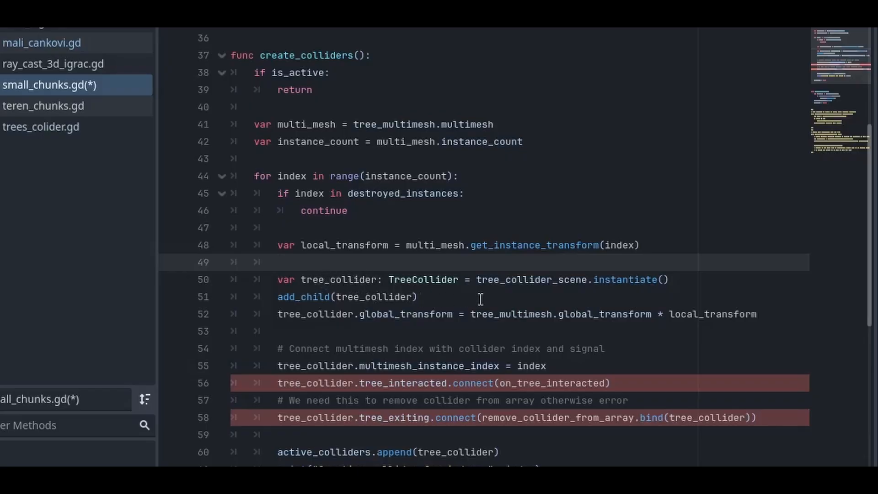
scroll(481, 299, down, 1)
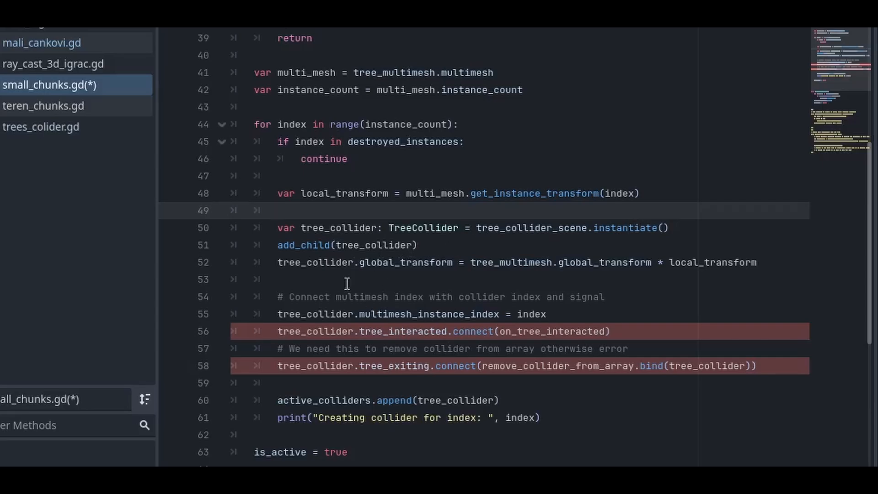
- Examine the tree_collider.global_transform assignment and the local_transform variable it multiplies with the multimesh's global transform
drag(279, 262, 768, 260)
click(700, 252)
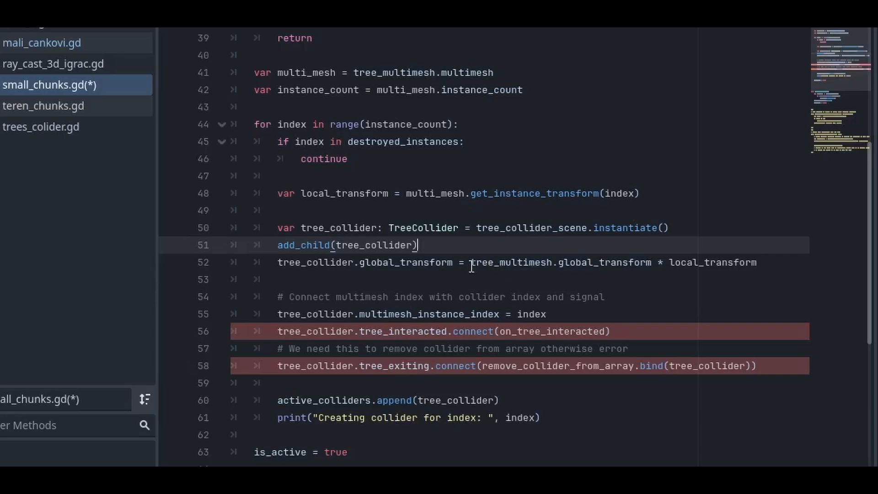
drag(471, 264, 758, 265)
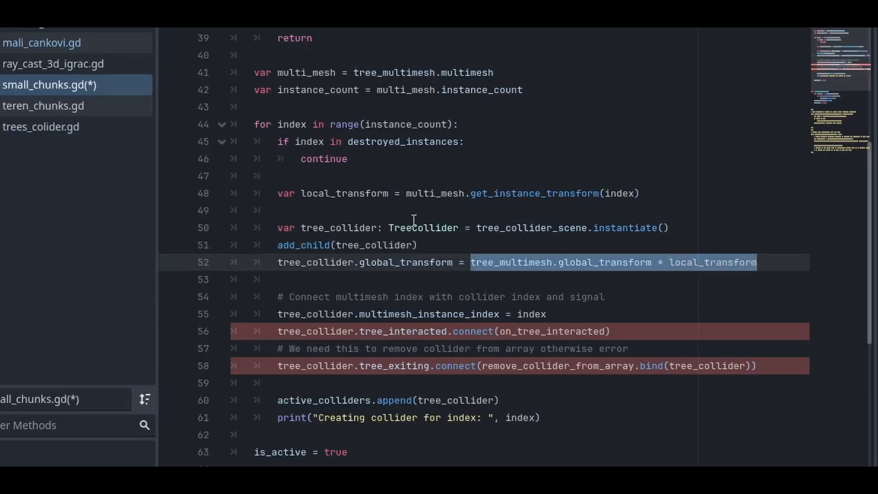
double_click(327, 194)
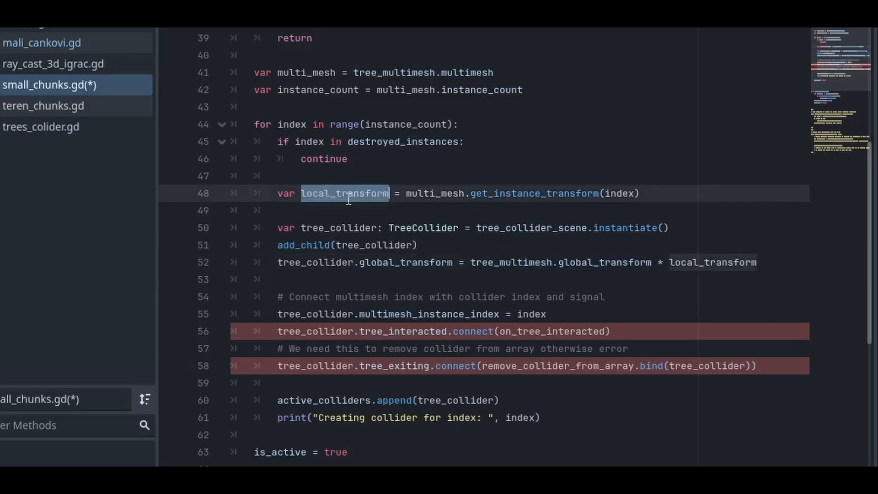
click(653, 277)
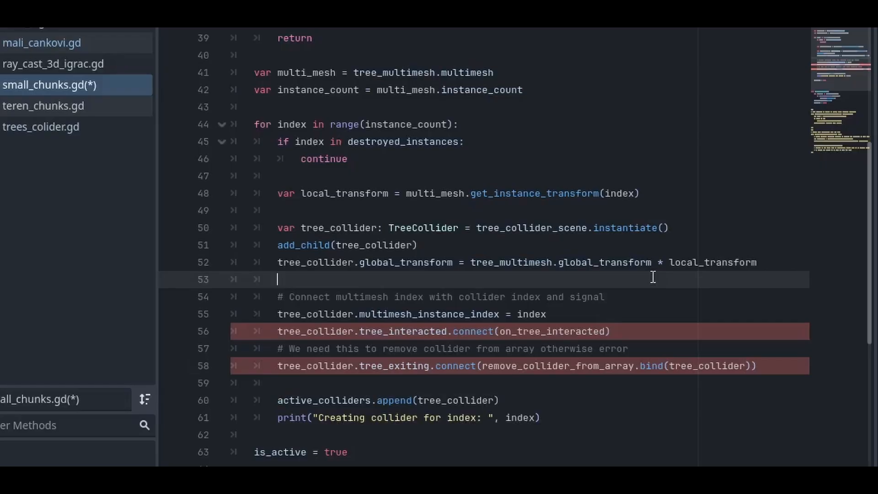
- Remove "tree_multimesh.global_transform *" from the collider's global_transform assignment and paste it back in the same place
click(646, 263)
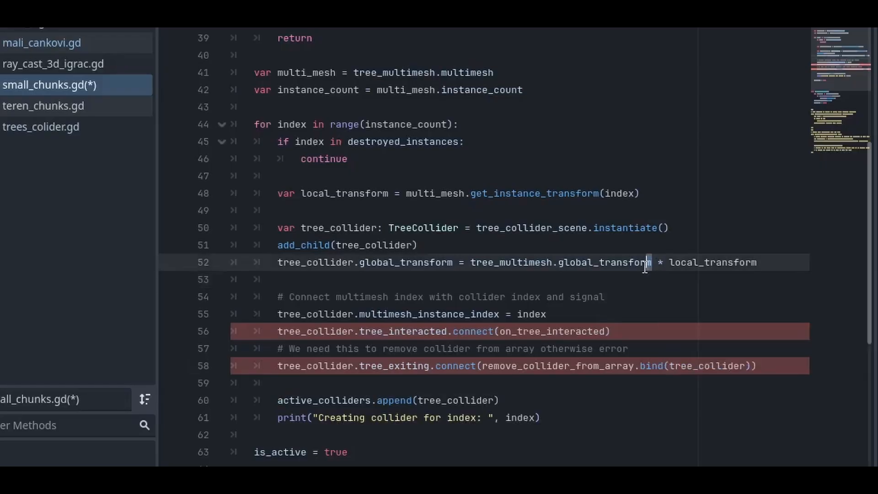
drag(663, 264, 473, 267)
key(ctrl+c)
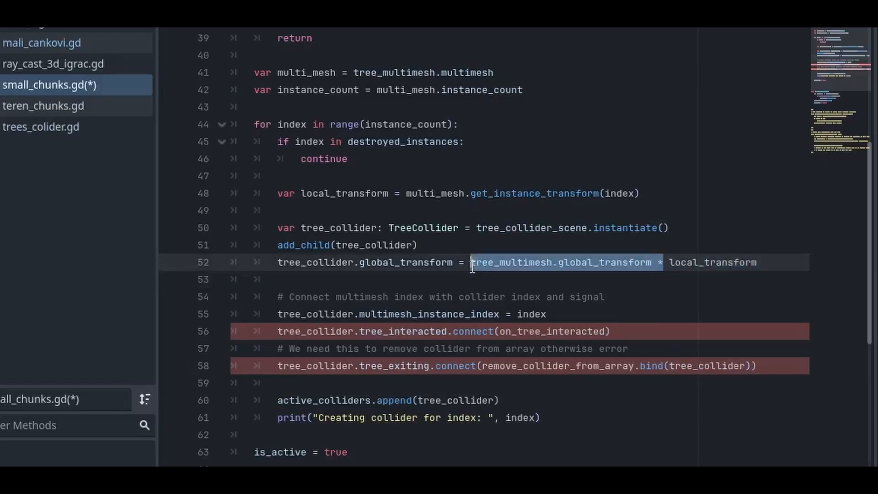
key(BackSpace)
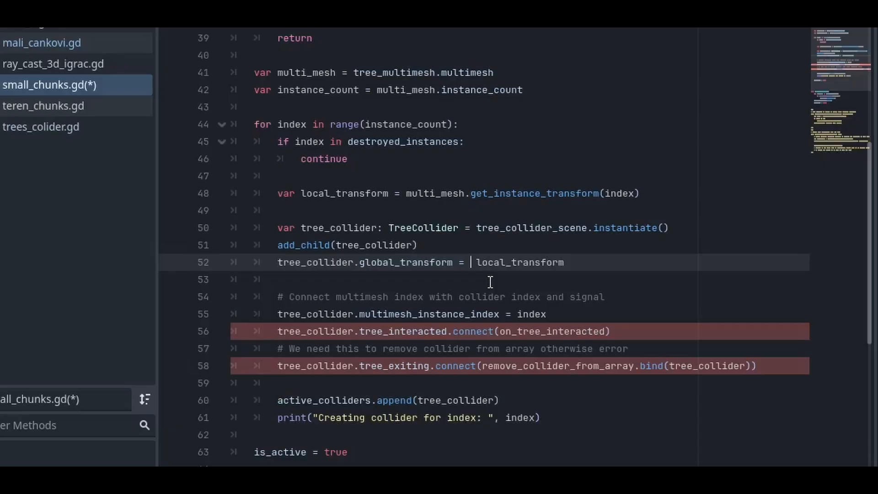
key(ctrl+v)
click(527, 284)
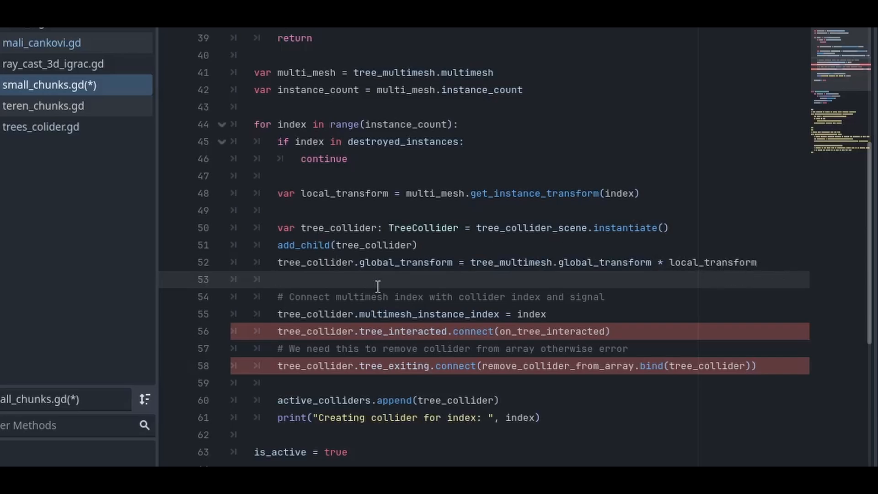
click(278, 265)
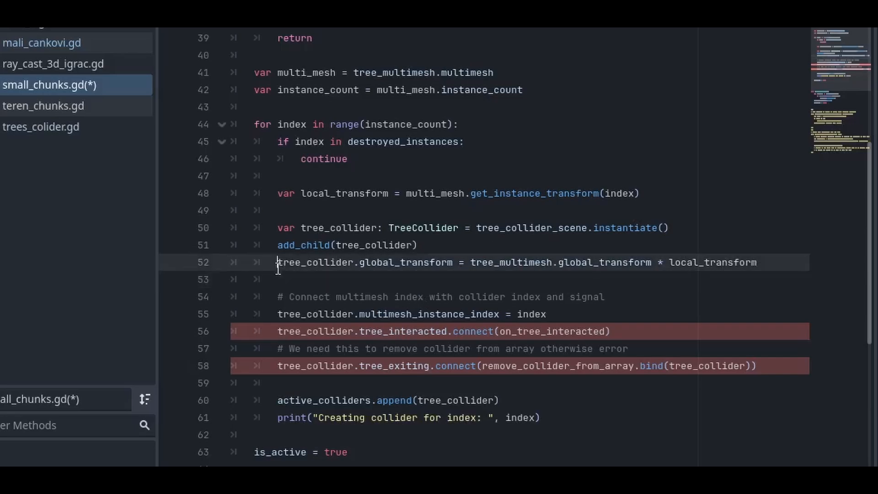
click(307, 286)
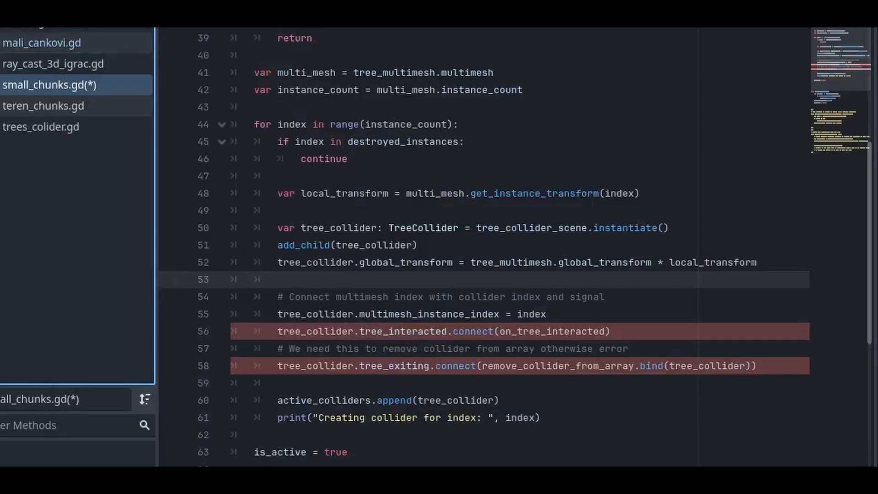
- Compare the multimesh_instance_index variable in the original tree collider script with the loop index assigned to it in create_colliders
click(71, 22)
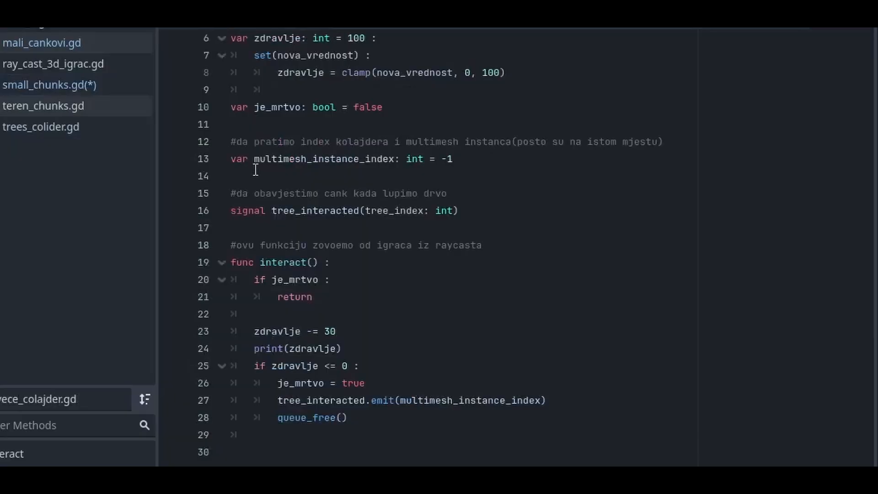
click(64, 83)
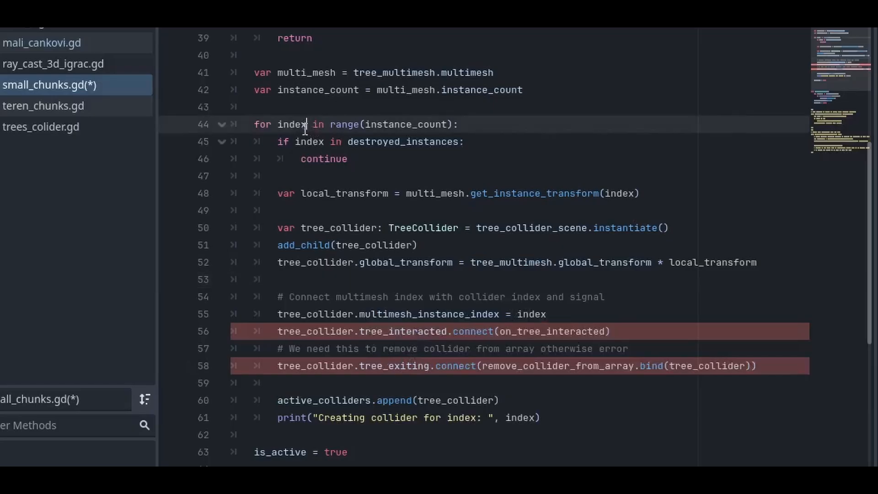
double_click(291, 125)
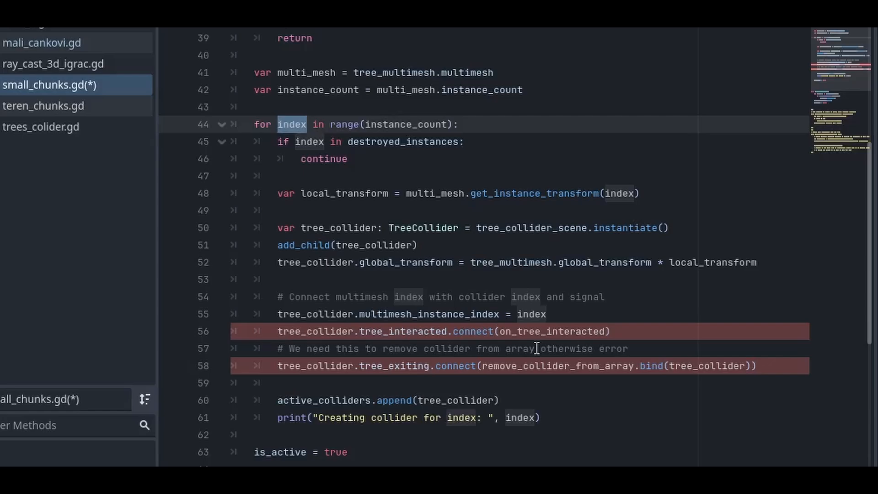
click(575, 315)
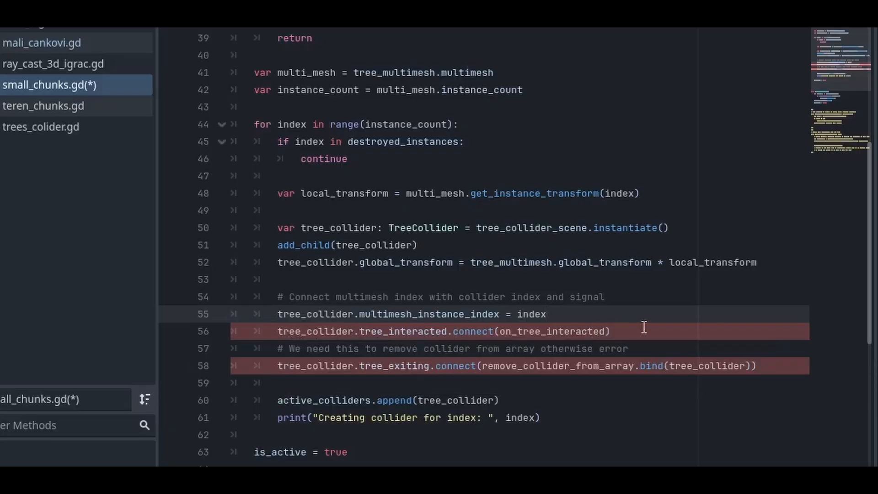
- Check mali_cankovi.gd and the original tree collider script's tree_interacted signal against its on_tree_interacted connection in small_chunks.gd
click(75, 41)
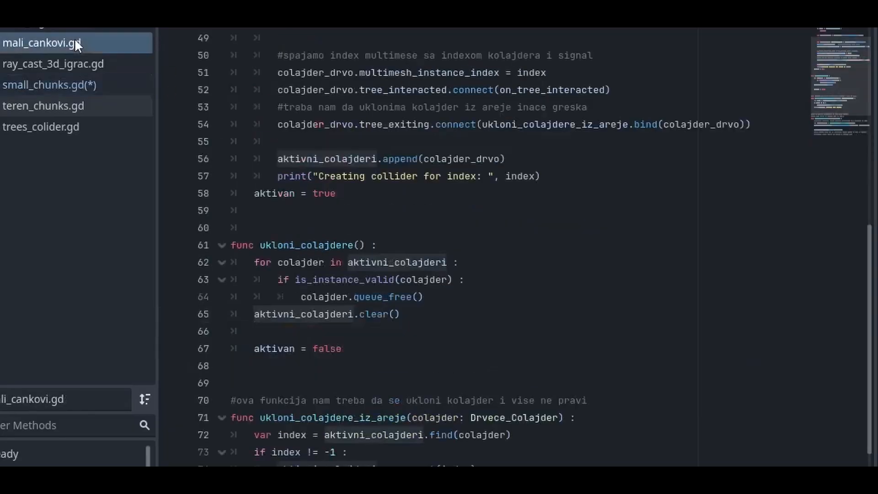
scroll(404, 253, up, 5)
scroll(404, 254, up, 3)
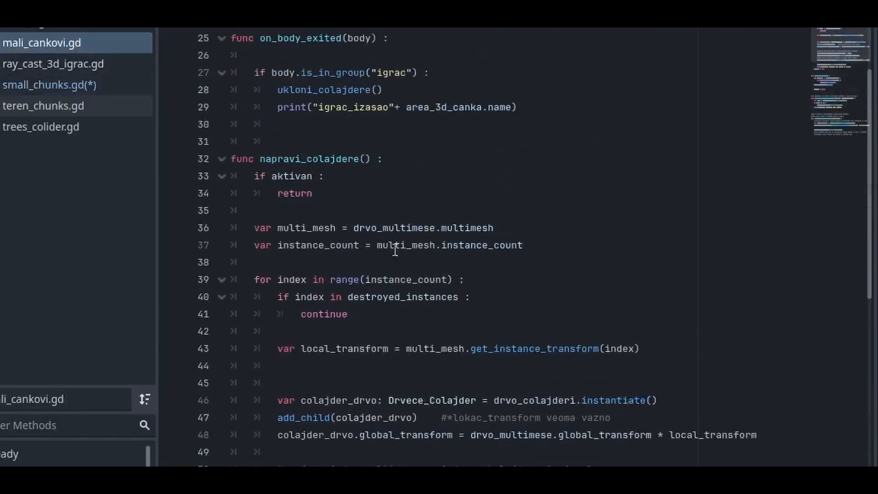
click(68, 18)
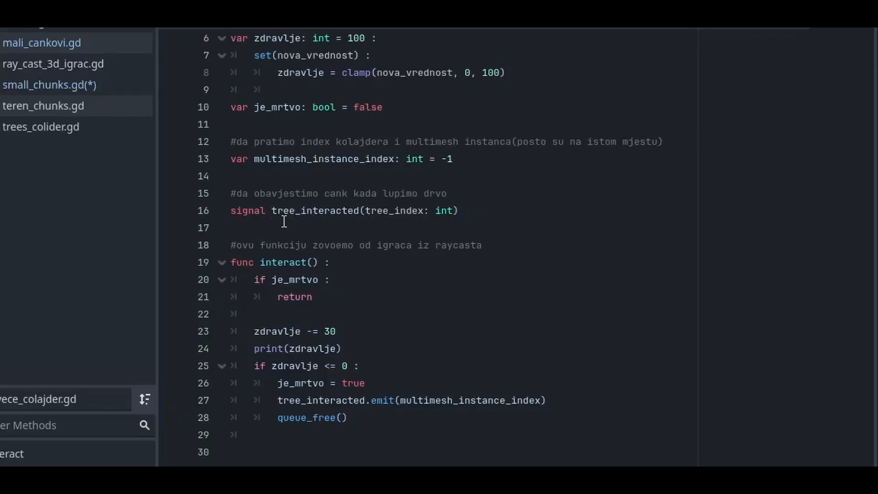
click(43, 85)
click(355, 279)
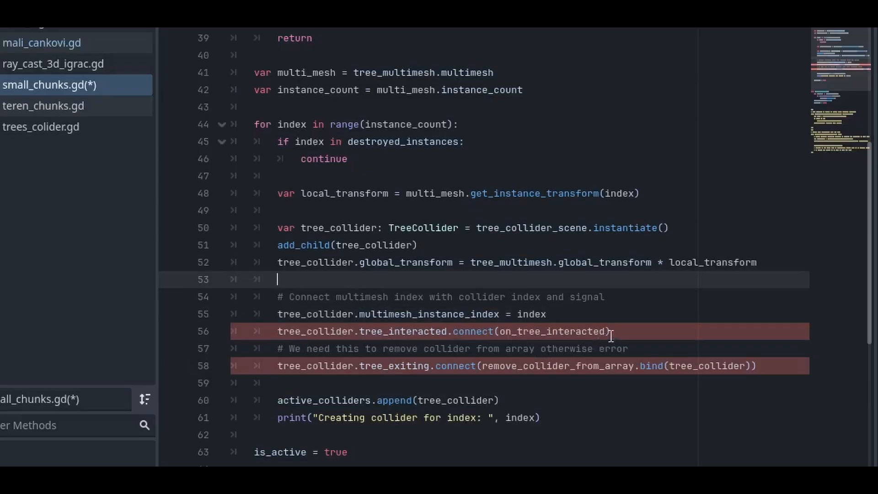
drag(605, 331, 506, 334)
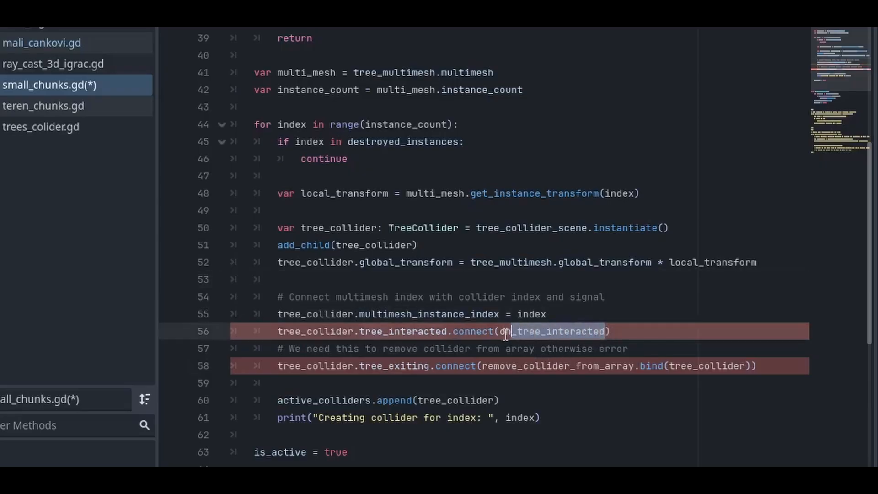
click(464, 292)
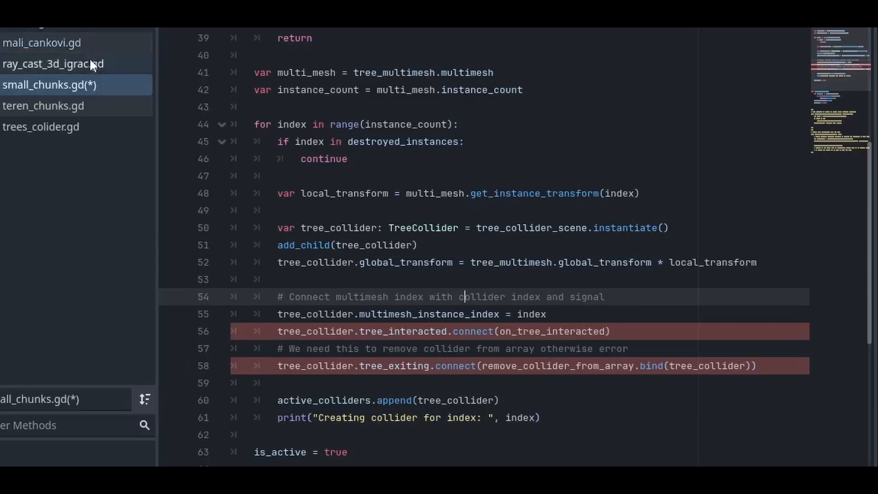
- Inspect the interact function in trees_colider.gd and the on_tree_interacted callback connected in small_chunks.gd
click(70, 125)
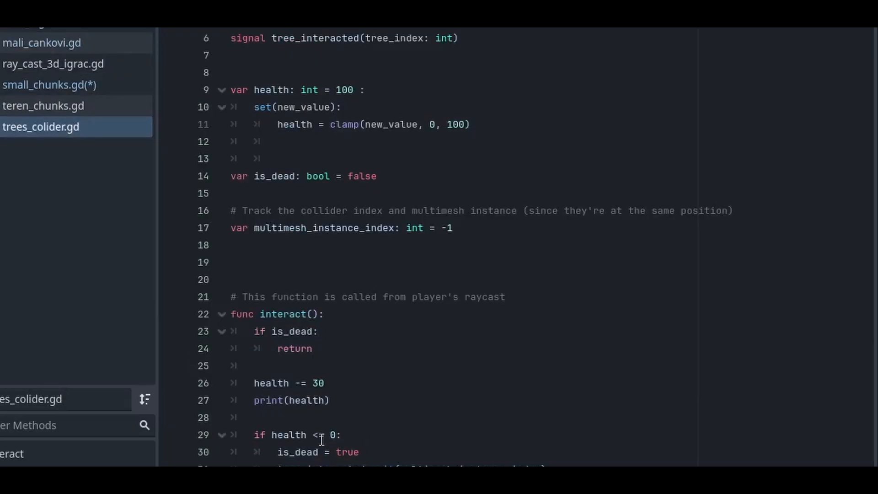
click(72, 86)
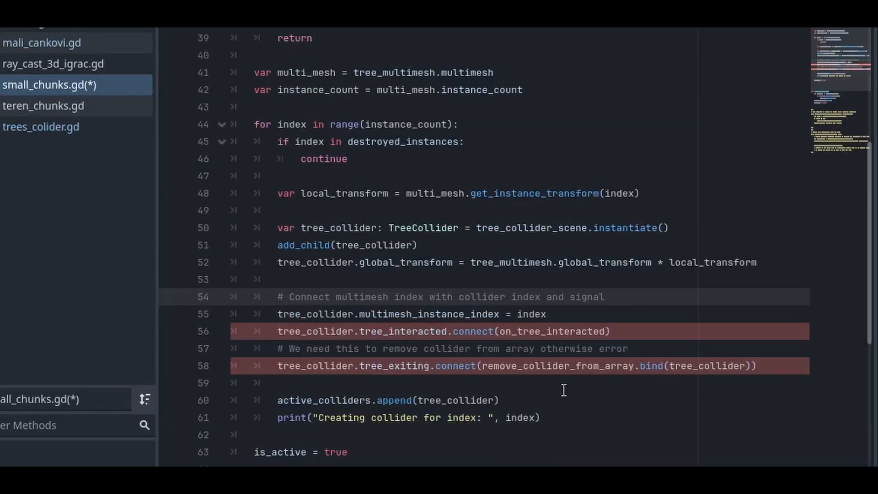
drag(608, 331, 500, 332)
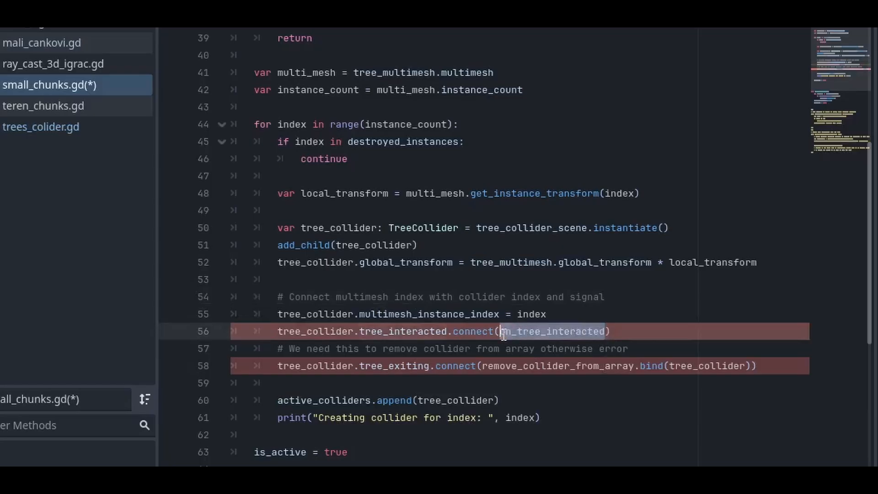
click(398, 384)
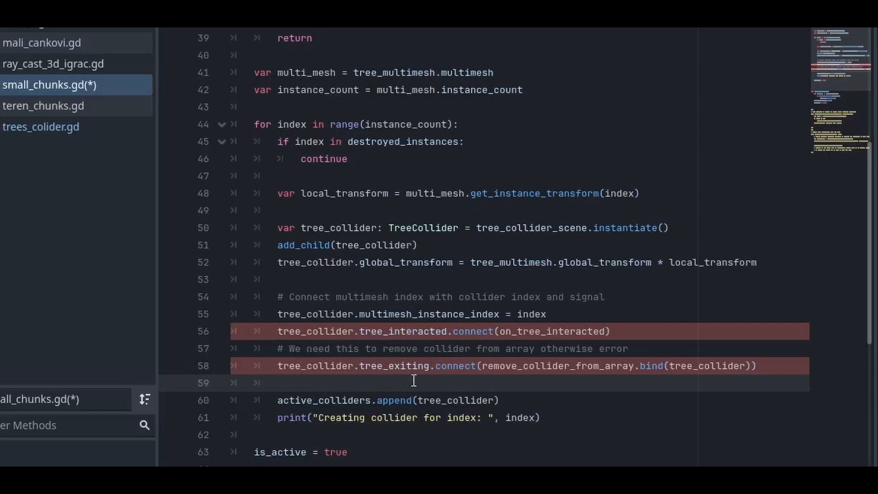
- Examine the tree_exiting connection to remove_collider_from_array with its bound tree_collider, alongside the tree_interacted connection, and view the tree_exiting signal's description
scroll(417, 383, down, 1)
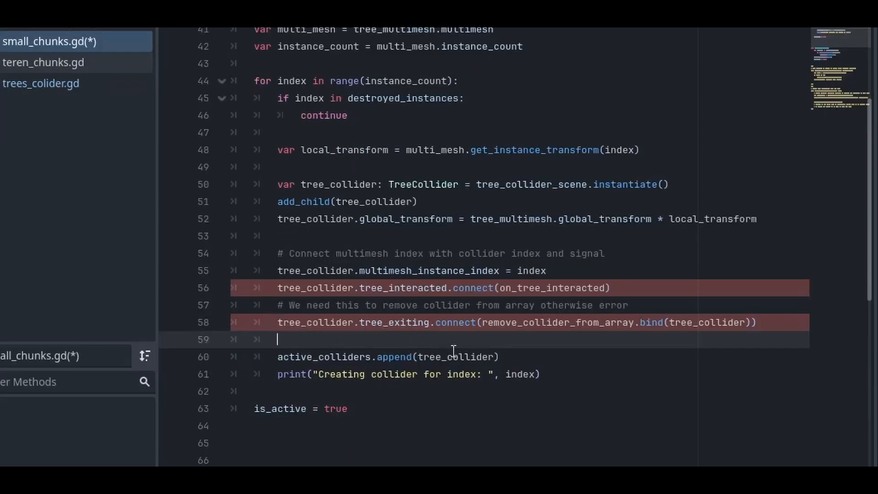
mouse_move(400, 323)
drag(483, 327, 637, 330)
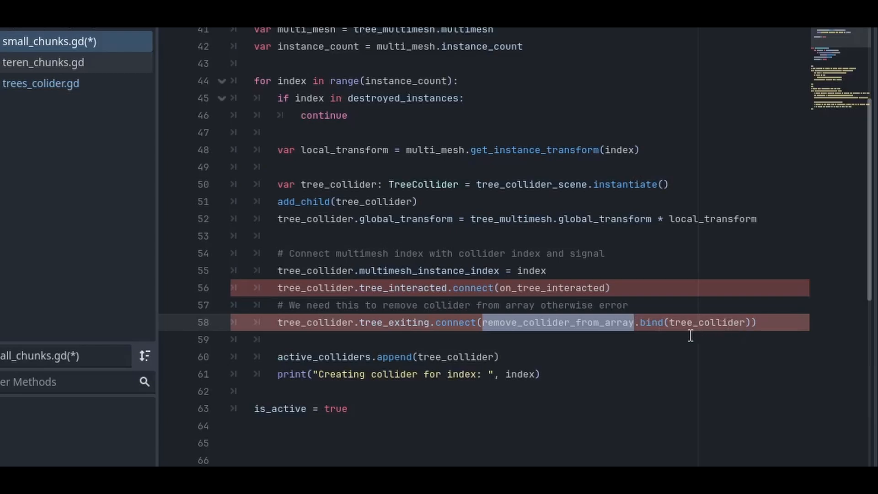
click(705, 351)
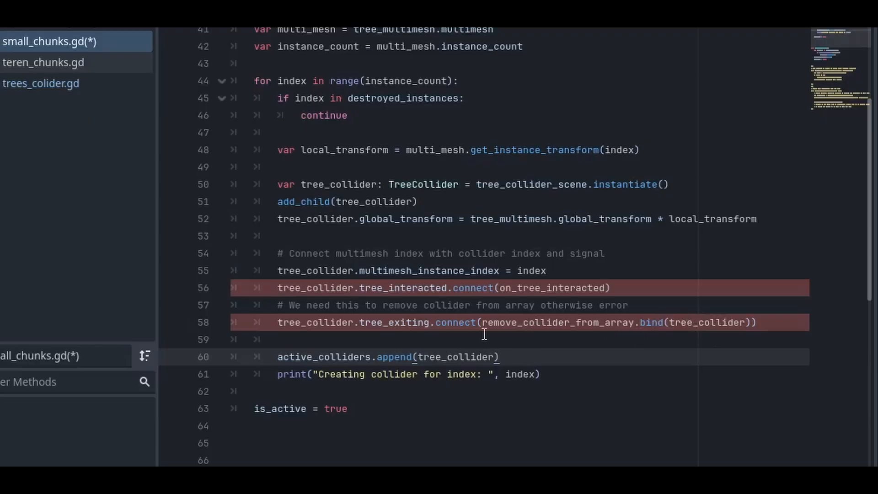
drag(482, 323, 640, 322)
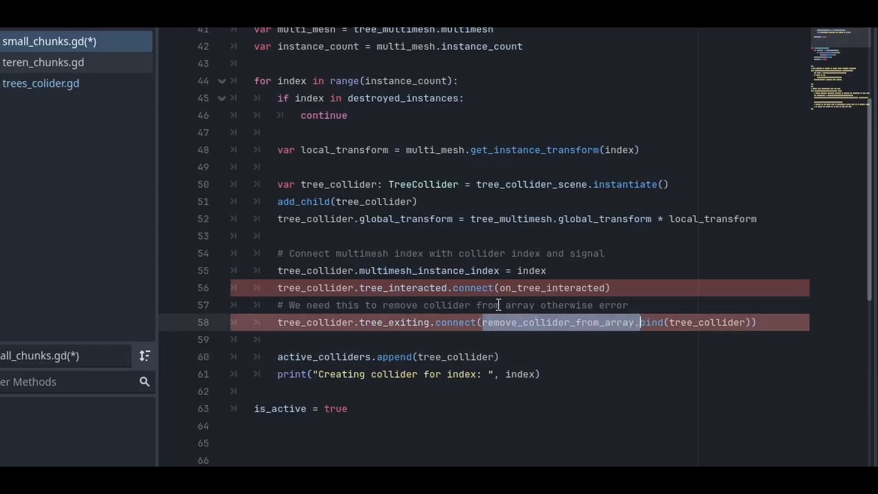
drag(277, 287, 622, 288)
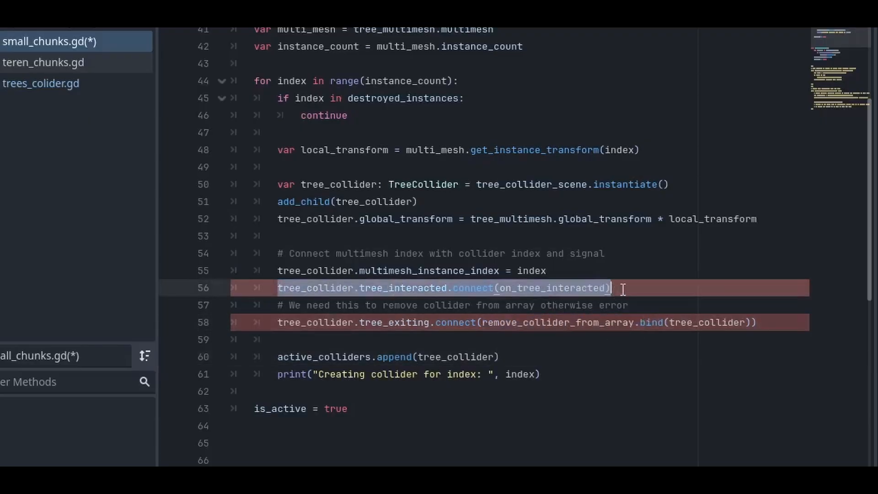
click(623, 289)
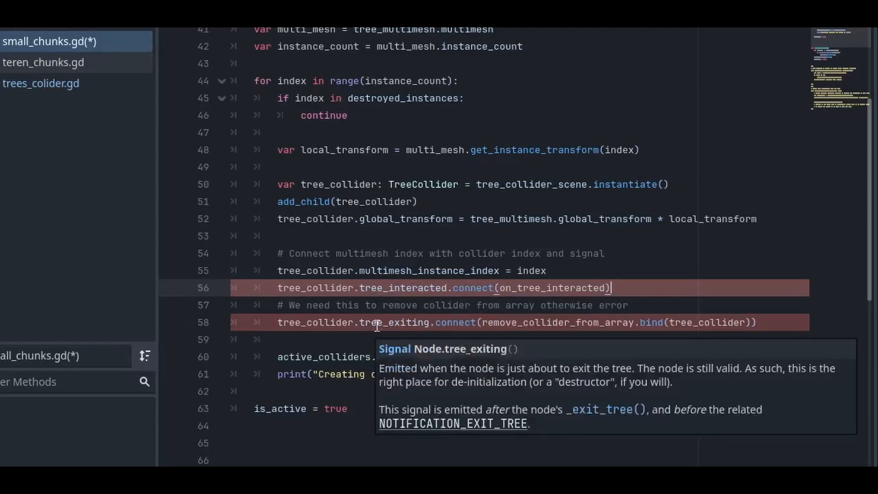
- Review the remove_colliders function in small_chunks.gd alongside its call in on_body_exited
scroll(432, 383, down, 1)
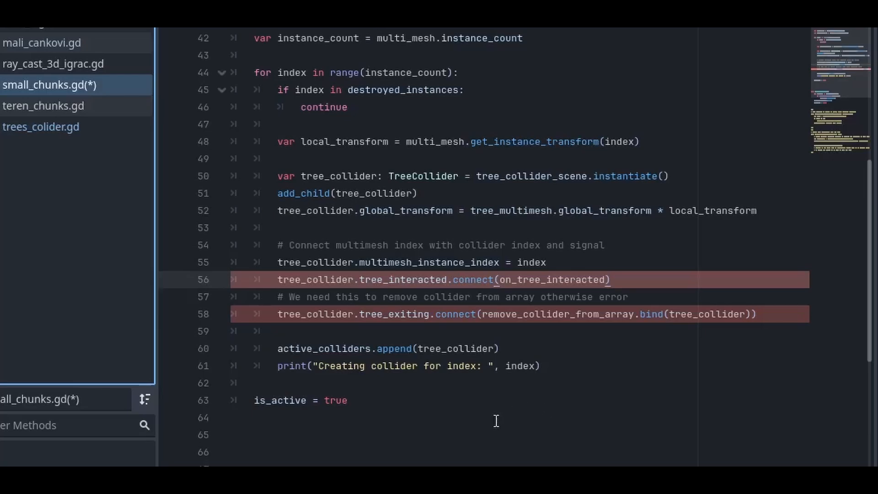
scroll(496, 420, down, 3)
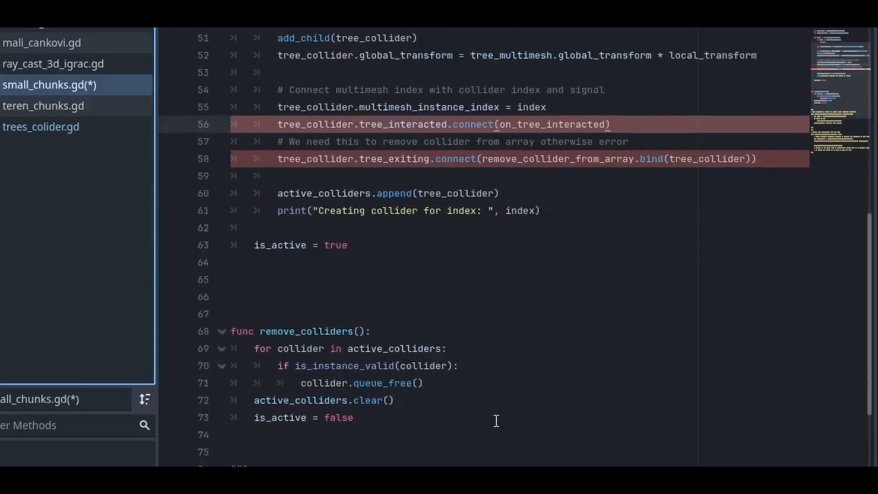
scroll(451, 345, down, 2)
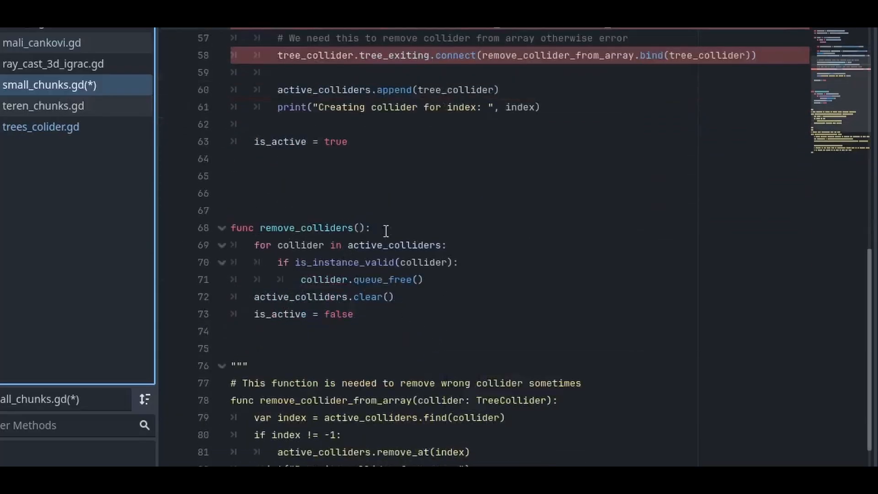
scroll(518, 295, up, 13)
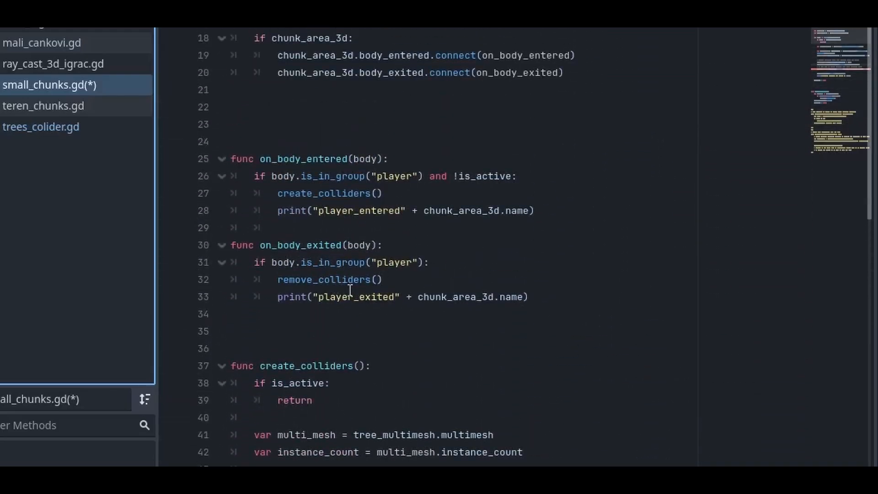
scroll(445, 306, down, 1)
scroll(444, 306, down, 13)
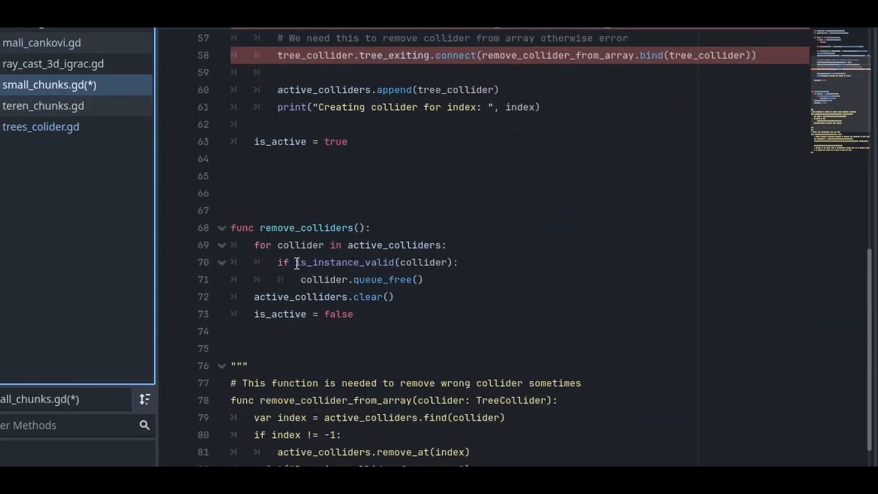
- Examine the active_colliders loop in remove_colliders, view the is_instance_valid description, and check the queue_free and clear calls
double_click(309, 89)
click(356, 175)
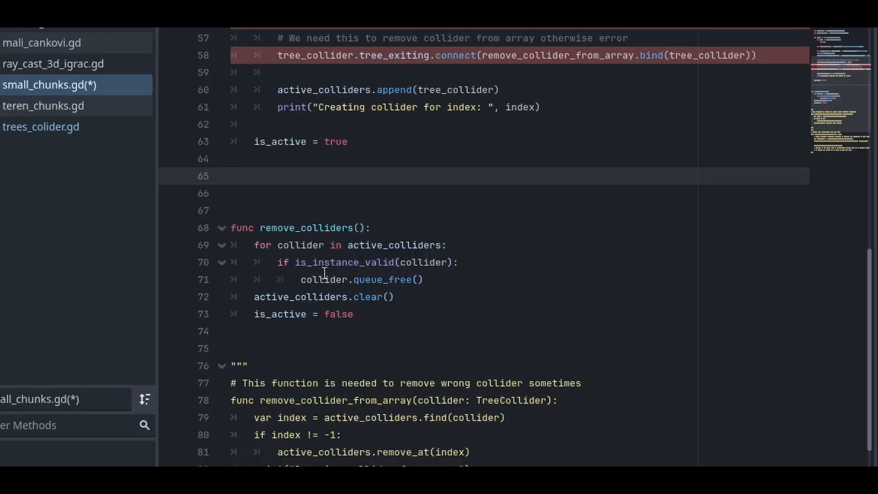
mouse_move(364, 263)
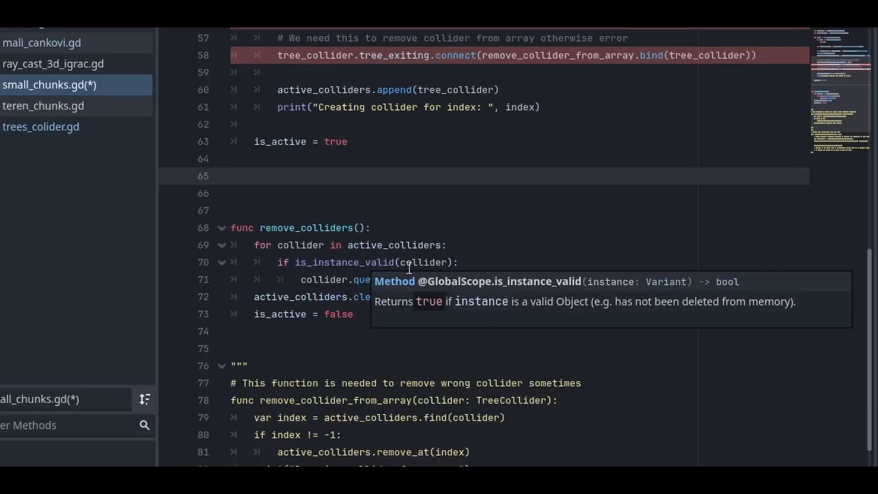
double_click(431, 263)
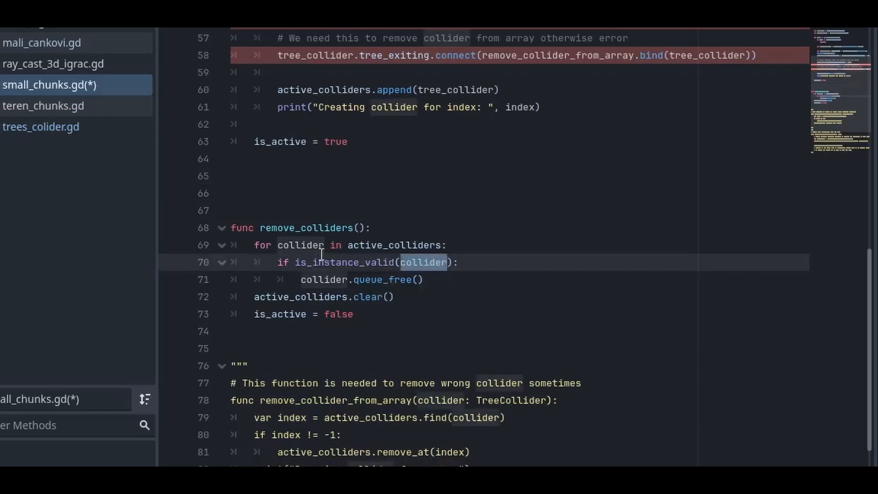
click(420, 302)
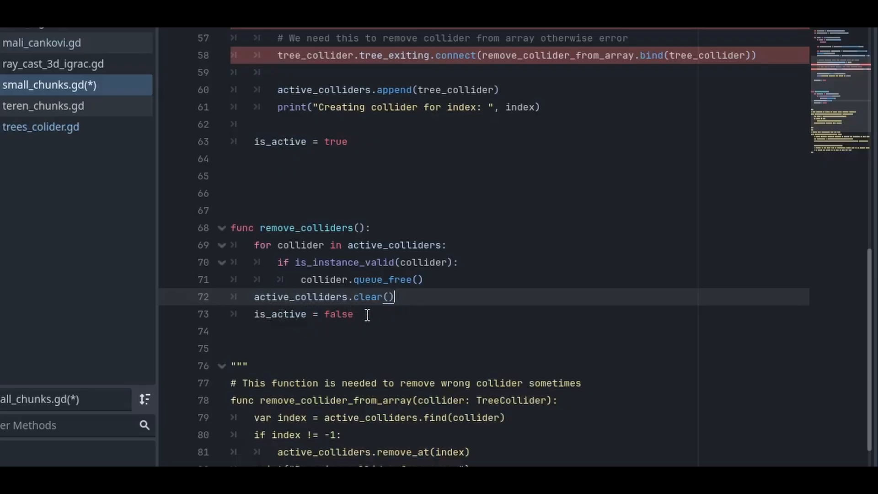
double_click(431, 264)
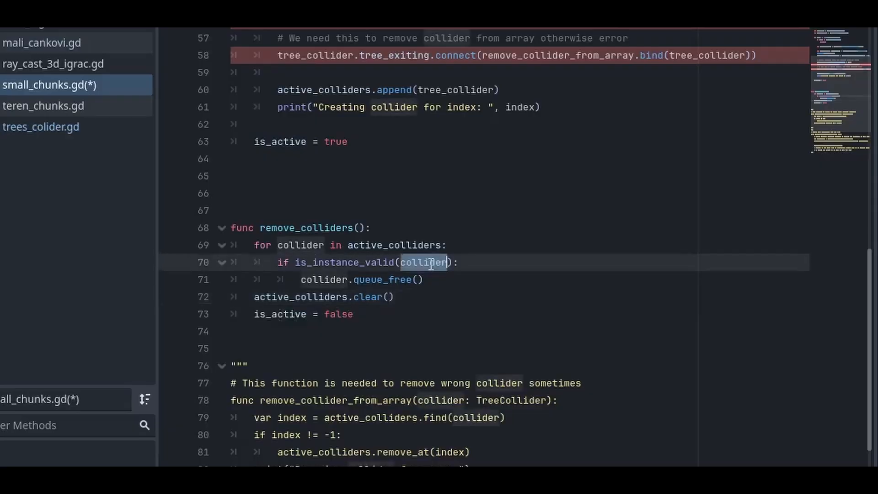
click(462, 248)
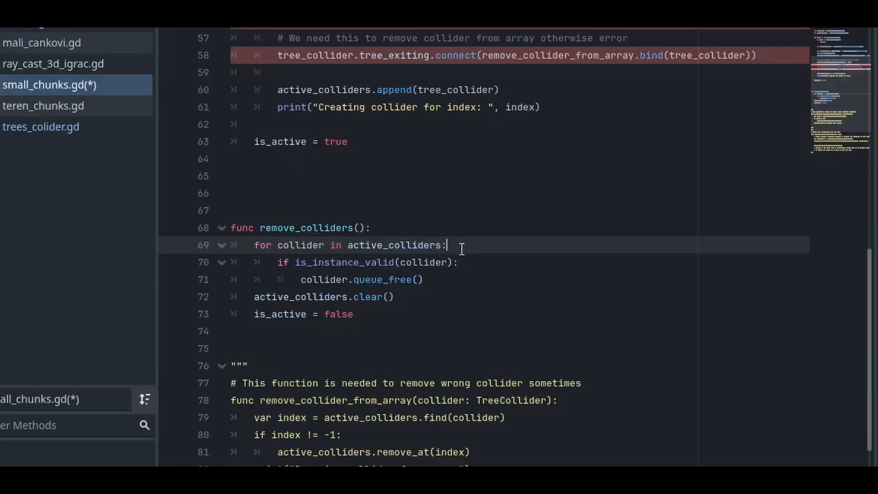
double_click(315, 263)
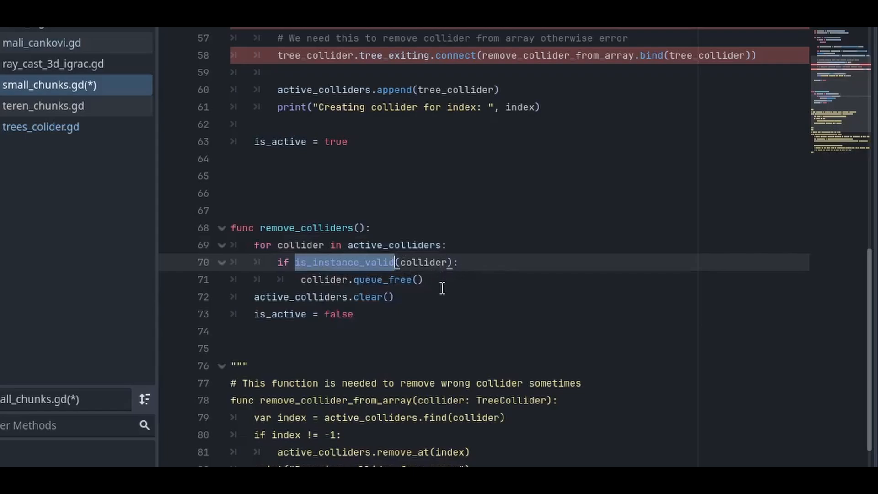
click(380, 333)
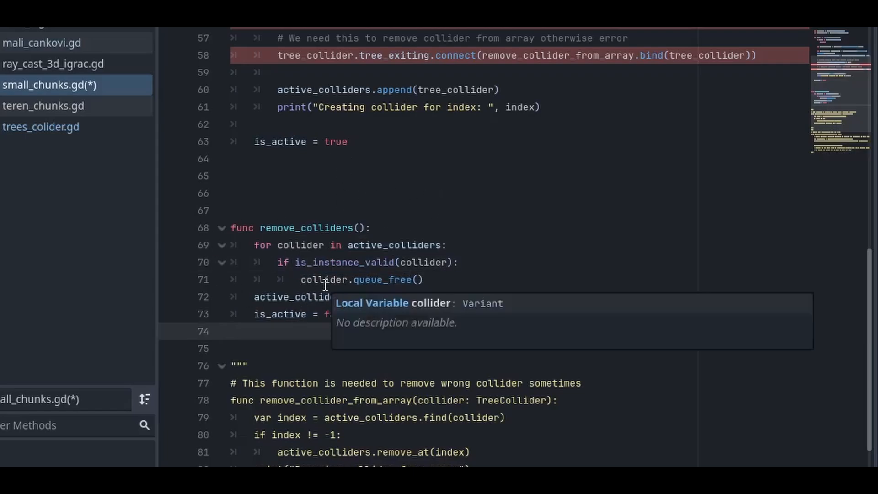
- Uncomment the on_tree_interacted function in small_chunks.gd by deleting the triple quotes around it
scroll(377, 364, up, 4)
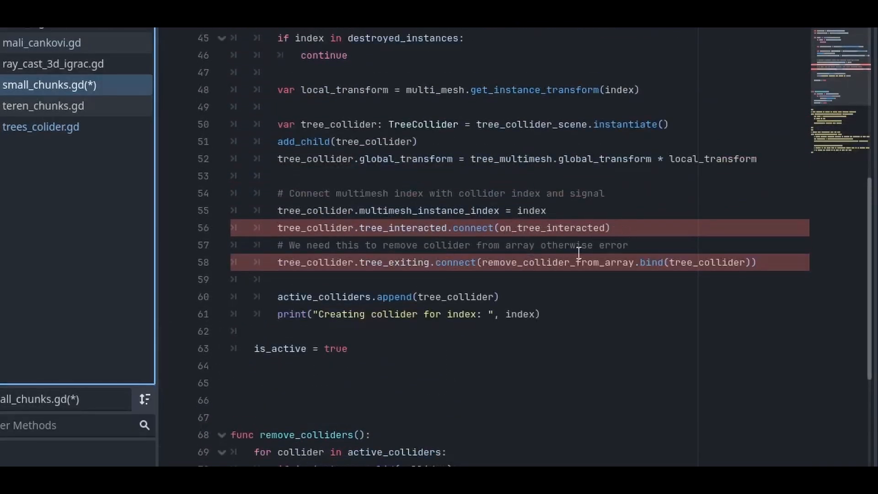
scroll(578, 253, down, 8)
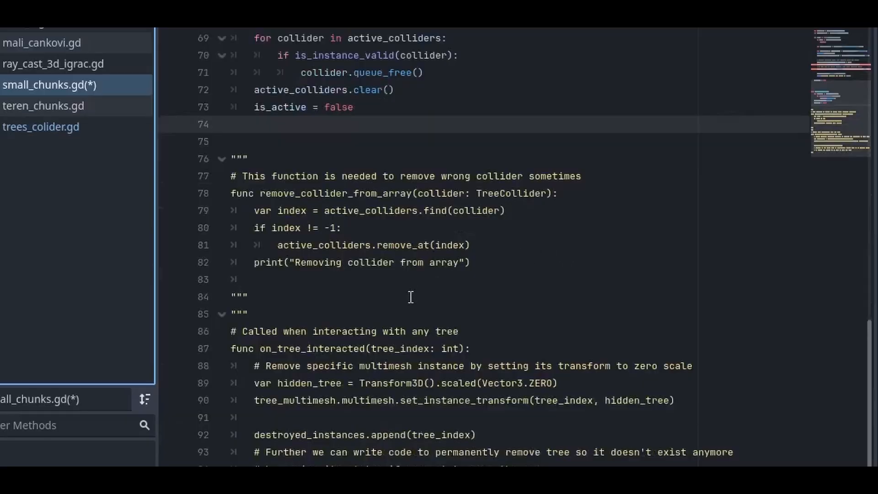
click(269, 316)
key(BackSpace)
key(BackSpace)
key(BackSpace)
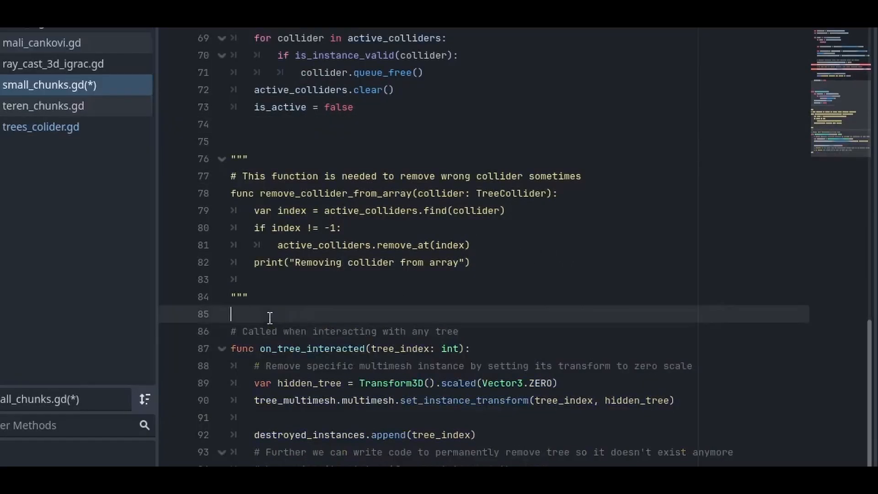
scroll(263, 379, up, 1)
scroll(452, 157, down, 3)
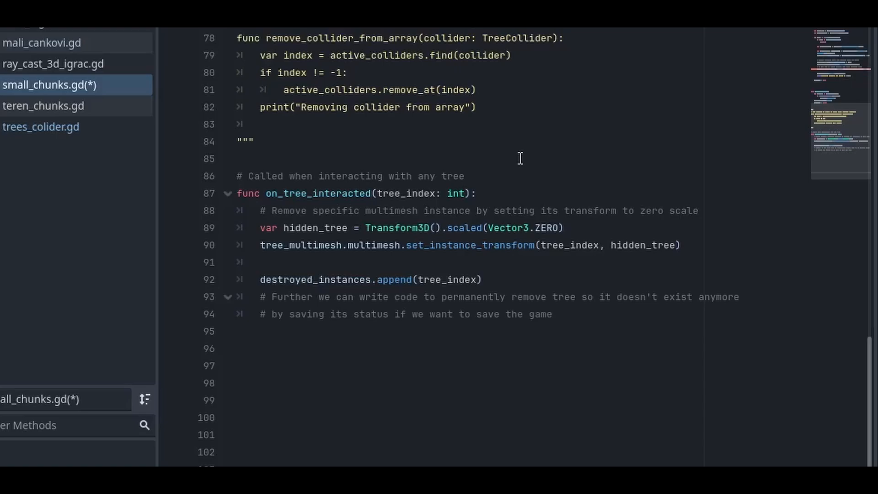
- Compare the tree_interacted connection in small_chunks.gd with the signal's emit call in the interact function of trees_colider.gd
scroll(520, 158, up, 6)
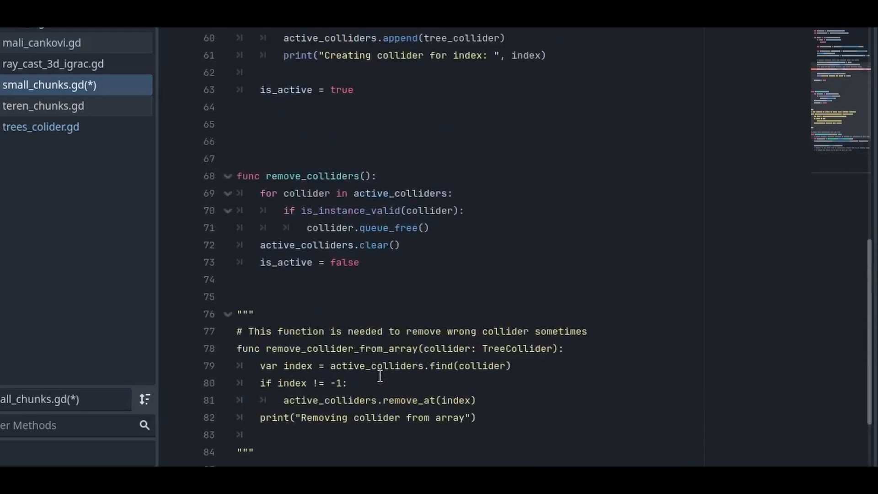
scroll(380, 376, up, 4)
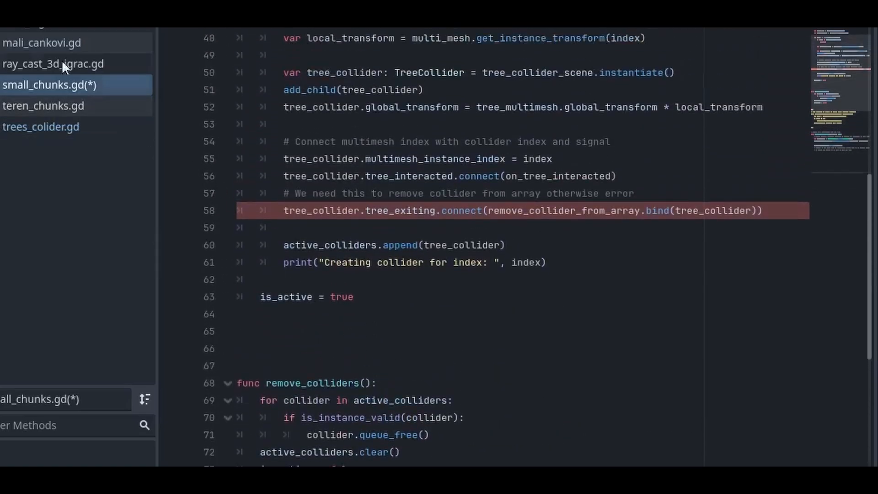
click(63, 126)
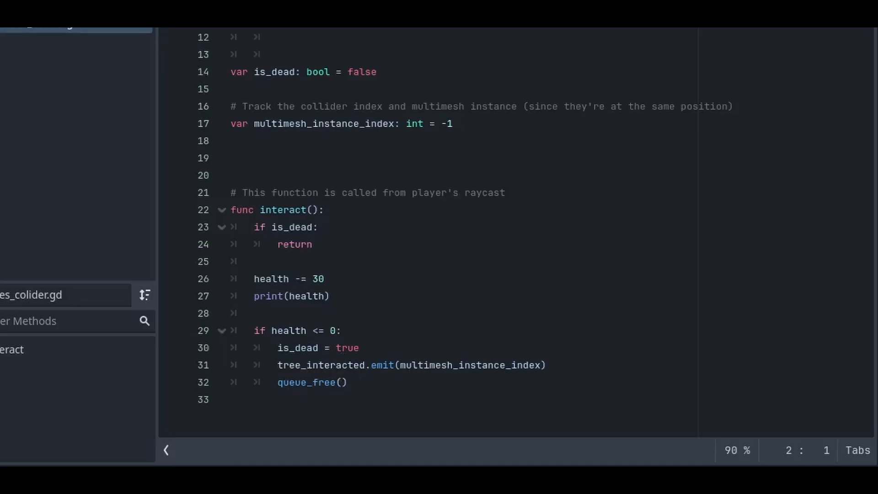
click(50, 84)
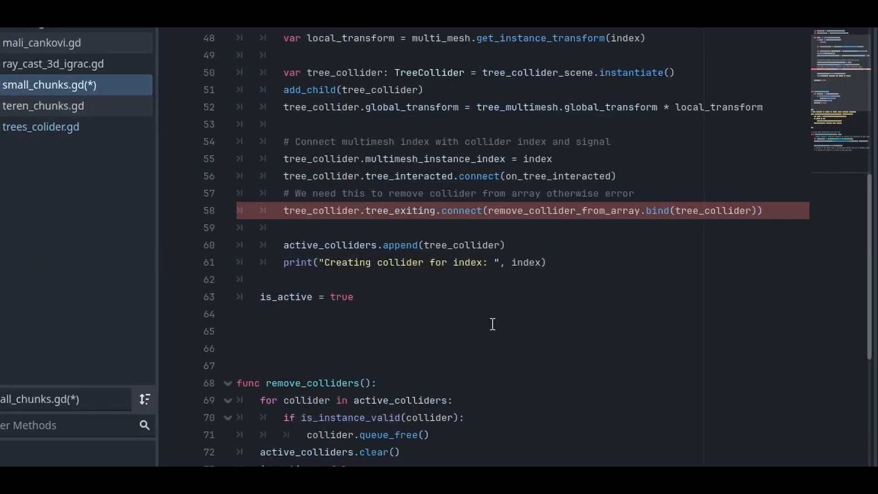
- Examine how on_tree_interacted uses tree_index and the zero-scaled hidden_tree in set_instance_transform and appends to destroyed_instances
scroll(493, 323, down, 8)
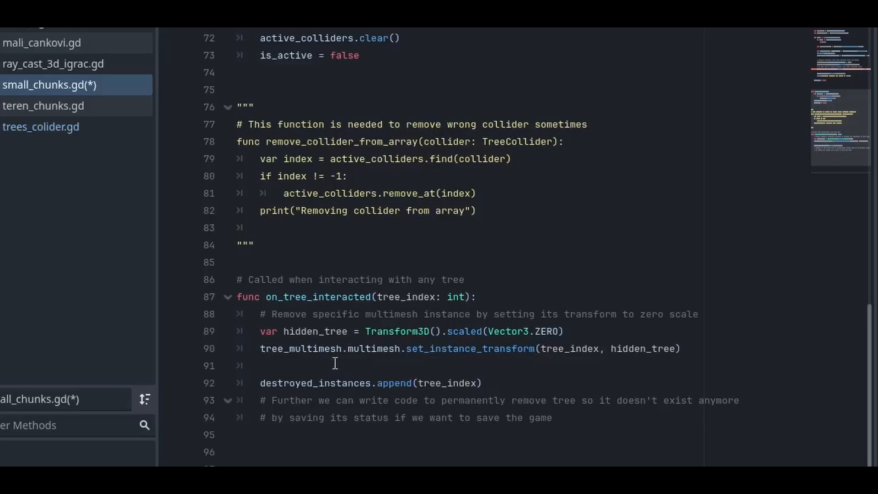
mouse_move(340, 350)
click(573, 350)
double_click(573, 351)
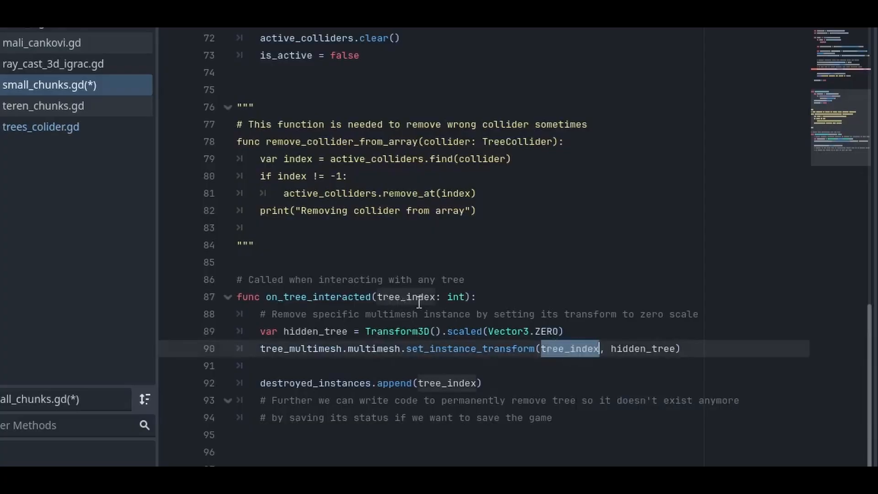
click(532, 364)
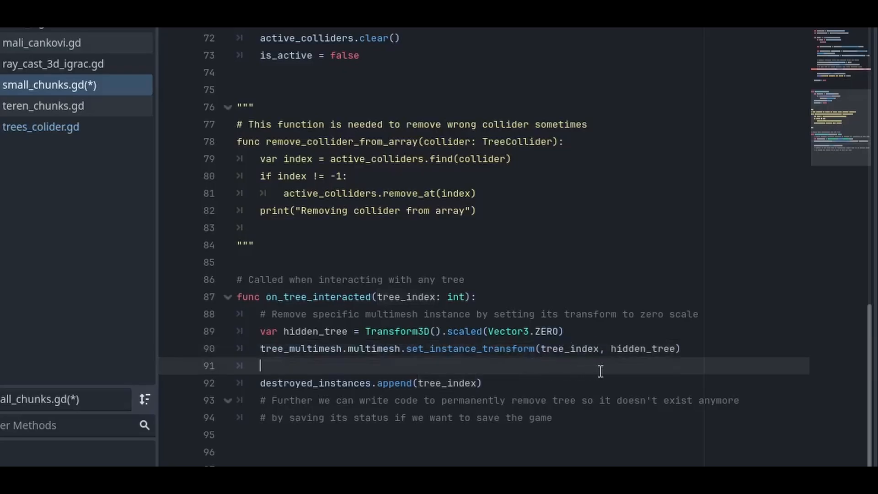
double_click(634, 354)
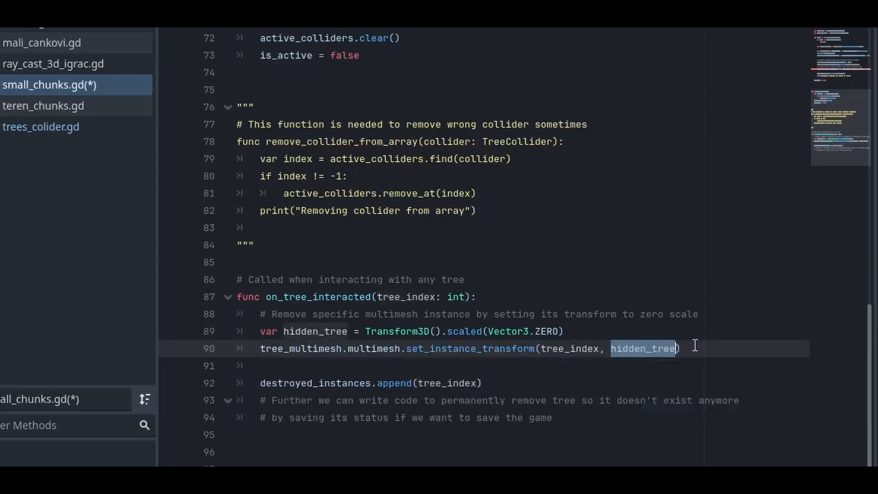
click(516, 331)
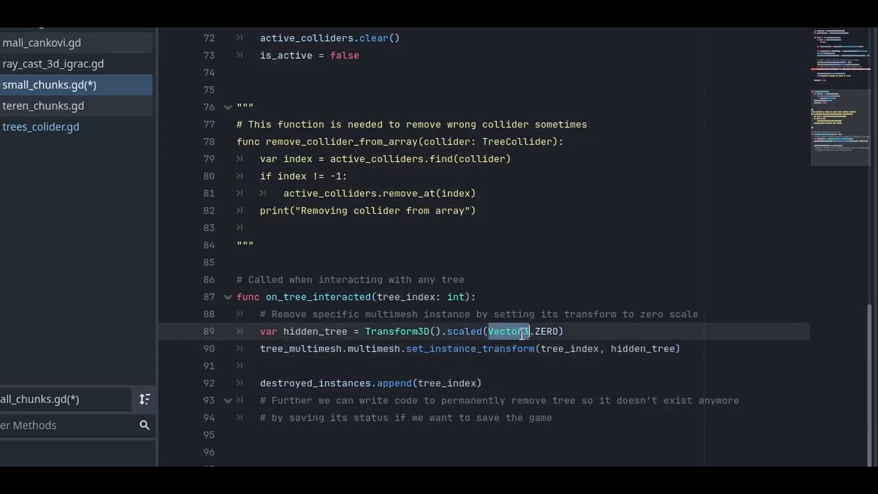
click(511, 297)
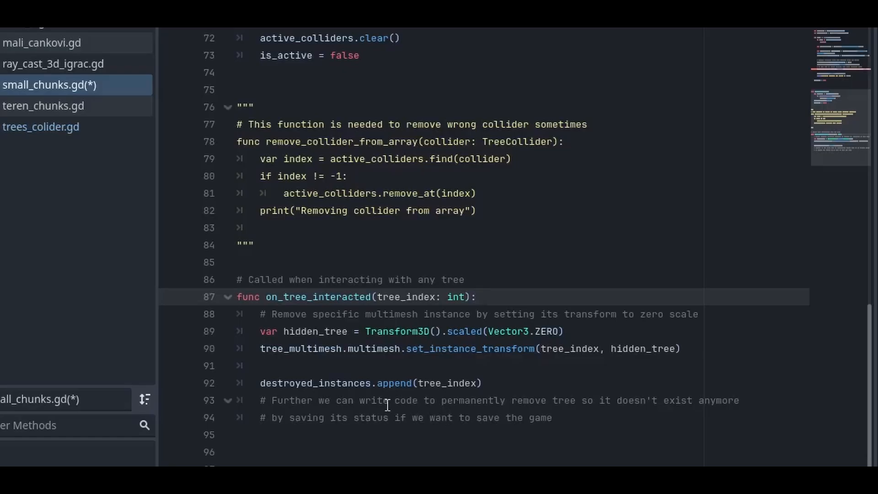
click(315, 433)
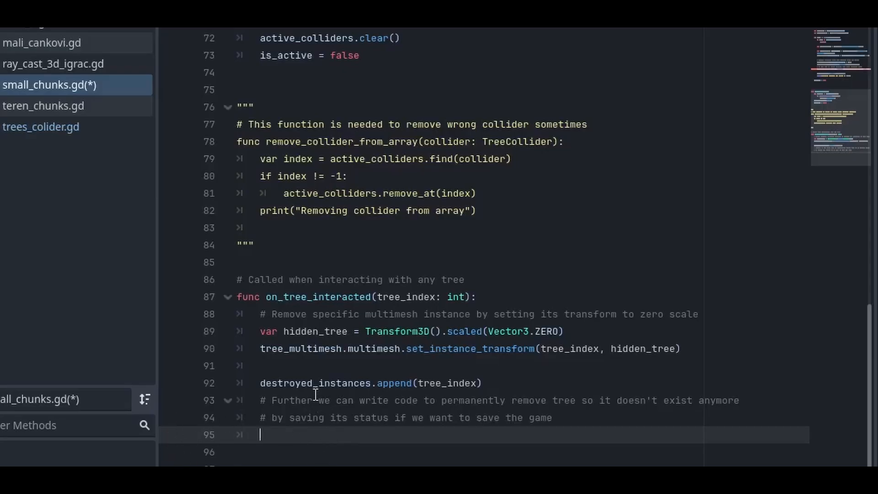
- Uncomment the remove_collider_from_array function by deleting the triple quotes before and after it
click(280, 107)
key(BackSpace)
key(BackSpace)
key(BackSpace)
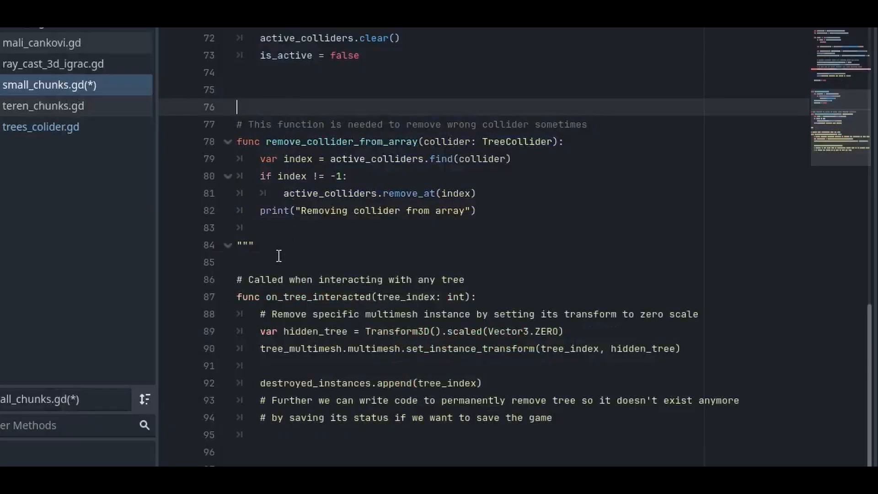
click(270, 247)
key(BackSpace)
key(BackSpace)
key(BackSpace)
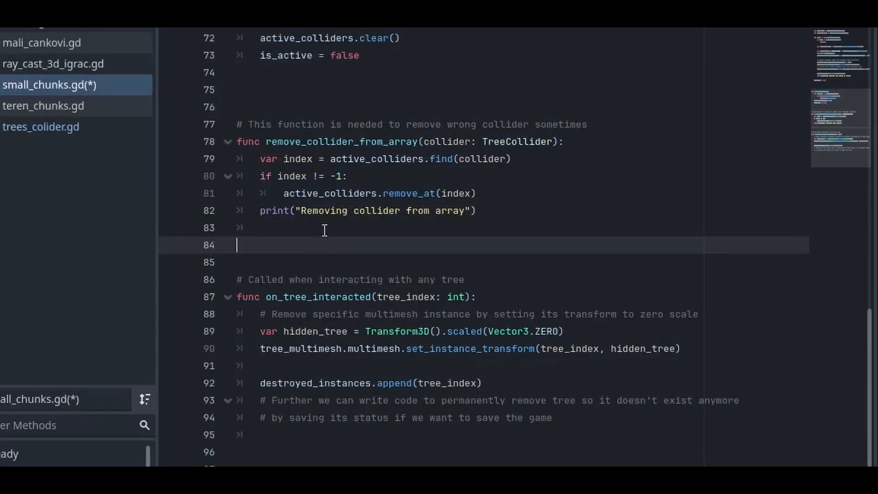
- Inspect the tree_collider bound in the tree_exiting connection against the collider parameter of remove_collider_from_array
scroll(327, 233, up, 5)
scroll(329, 236, up, 2)
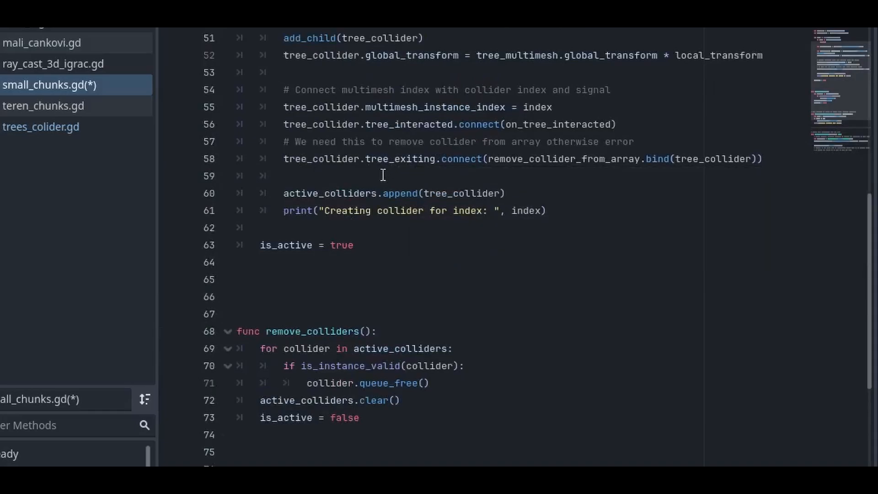
mouse_move(343, 162)
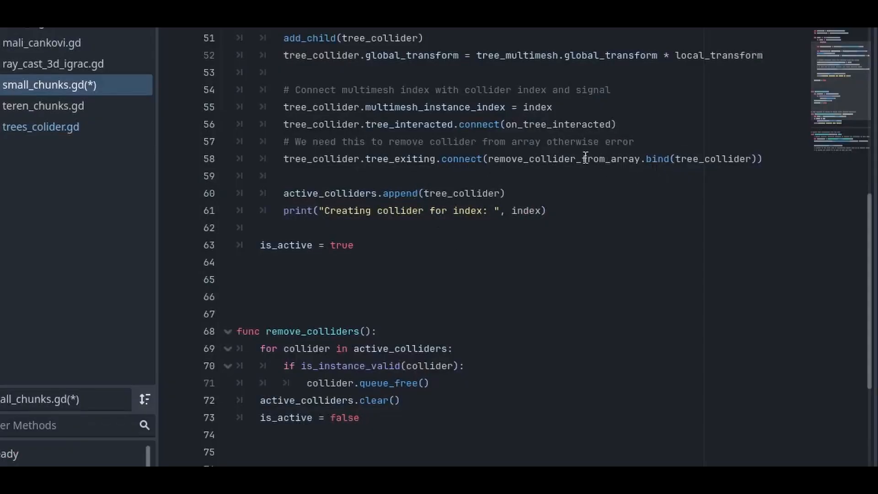
double_click(704, 158)
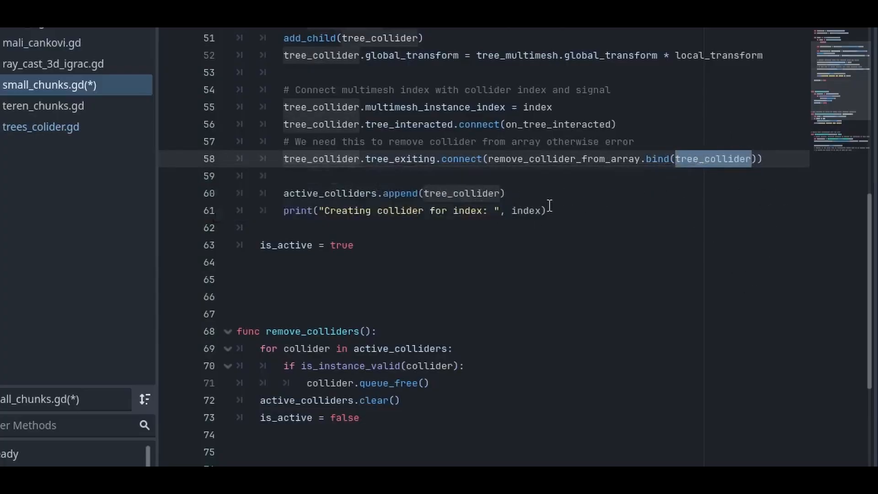
scroll(393, 178, down, 5)
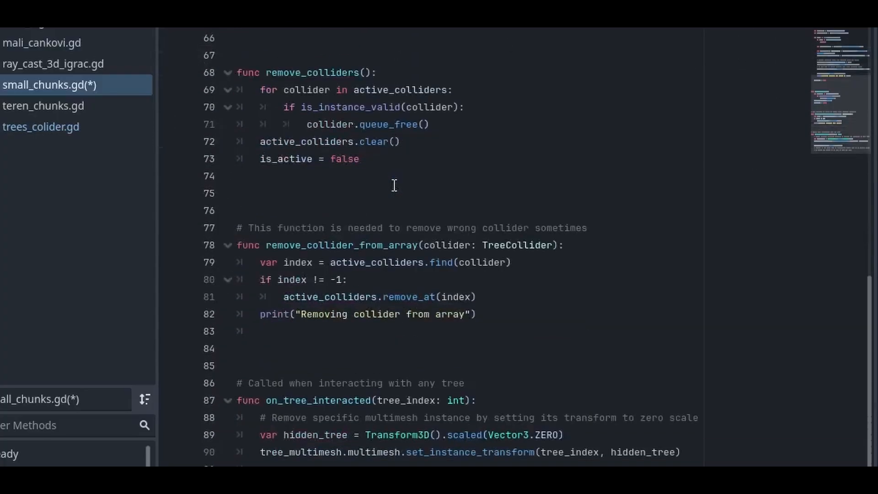
scroll(394, 185, down, 3)
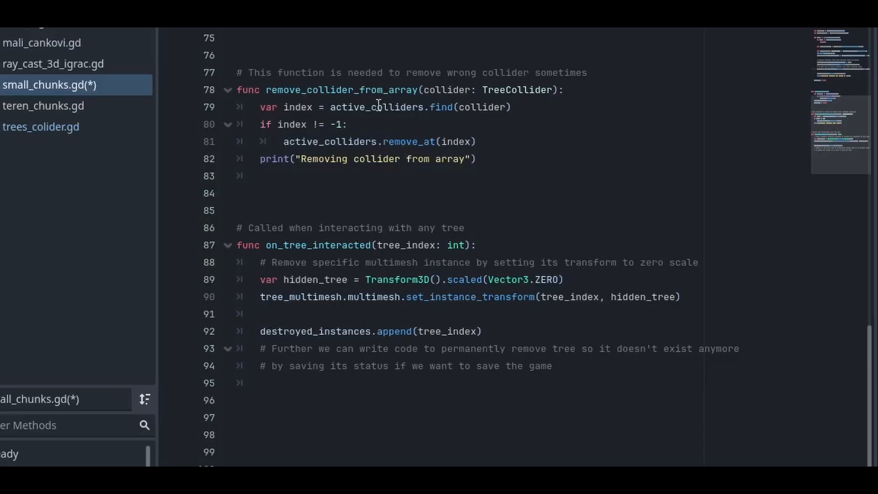
- Examine how remove_collider_from_array looks up its collider parameter in active_colliders and prints the removal message
double_click(453, 90)
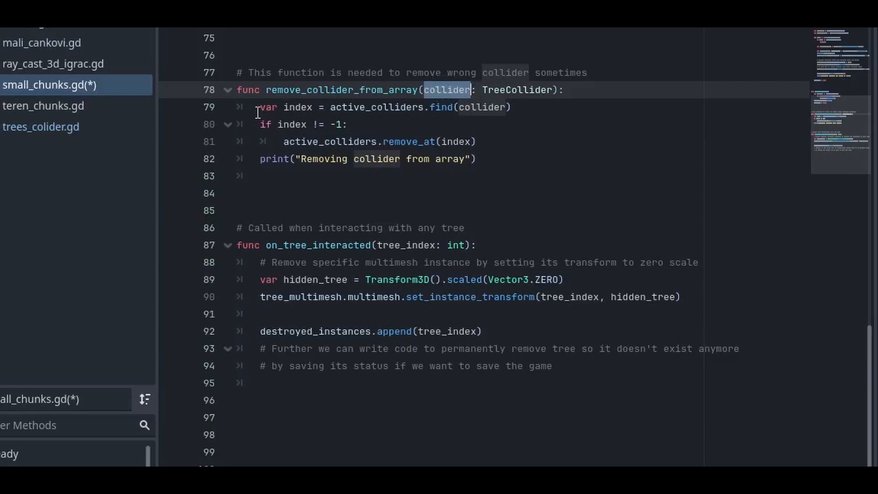
double_click(389, 107)
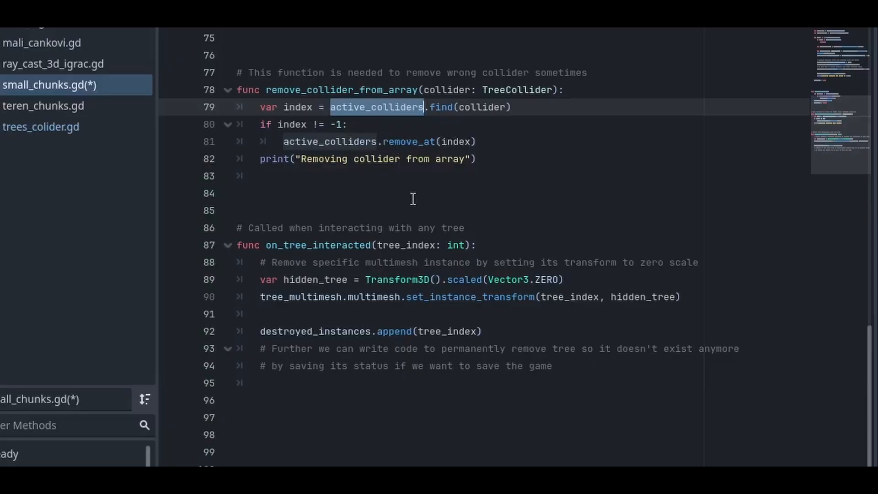
drag(260, 159, 482, 159)
click(444, 183)
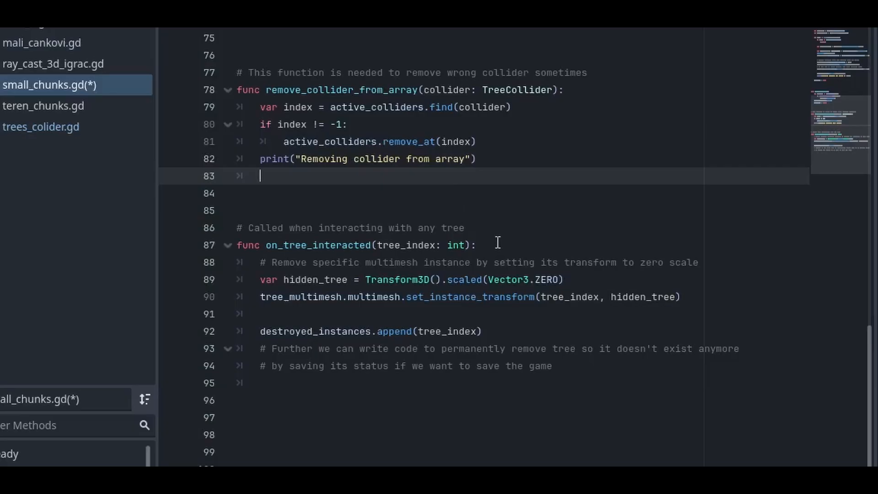
- Review small_chunks.gd from its exported variables down to on_tree_interacted, and open trees_colider.gd
scroll(661, 106, up, 15)
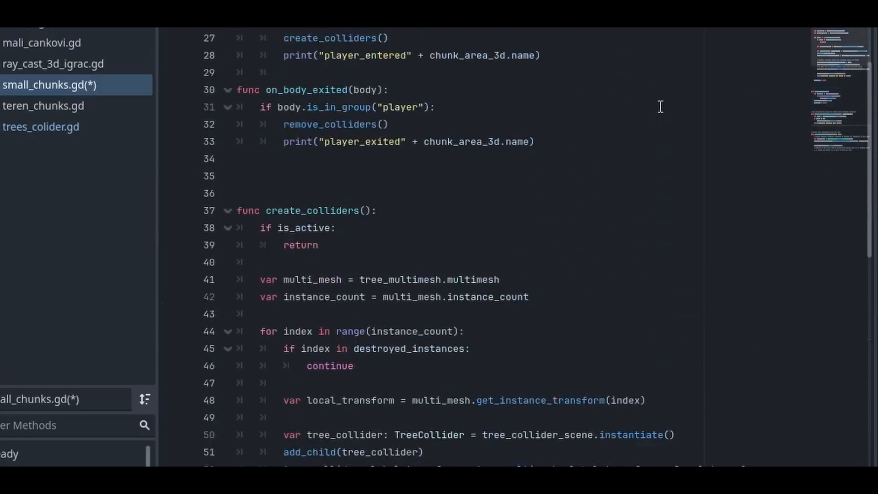
scroll(660, 106, up, 6)
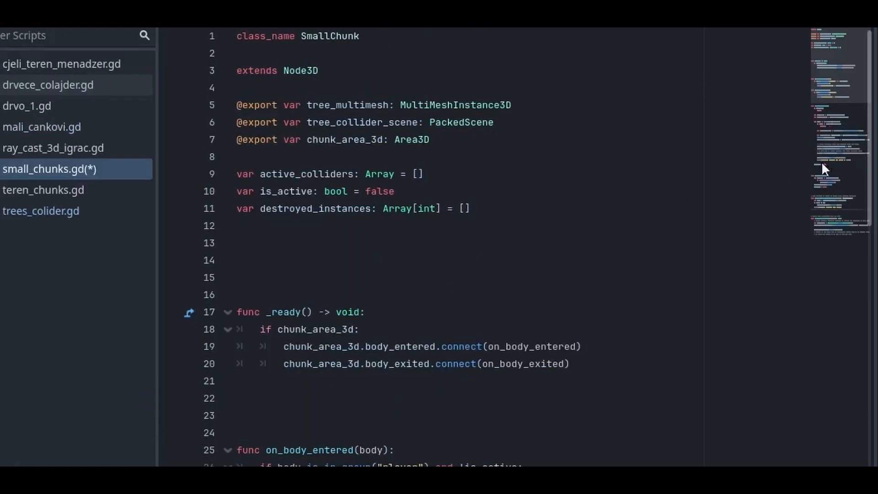
drag(868, 150, 871, 405)
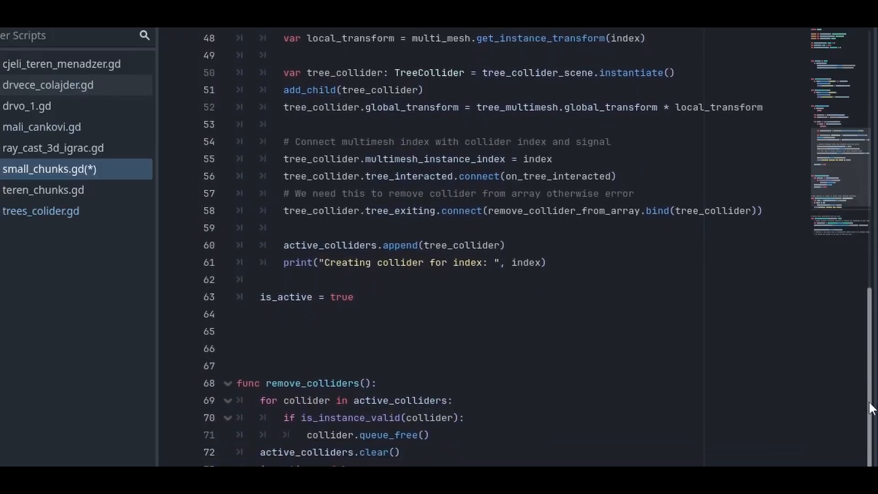
drag(865, 327, 870, 467)
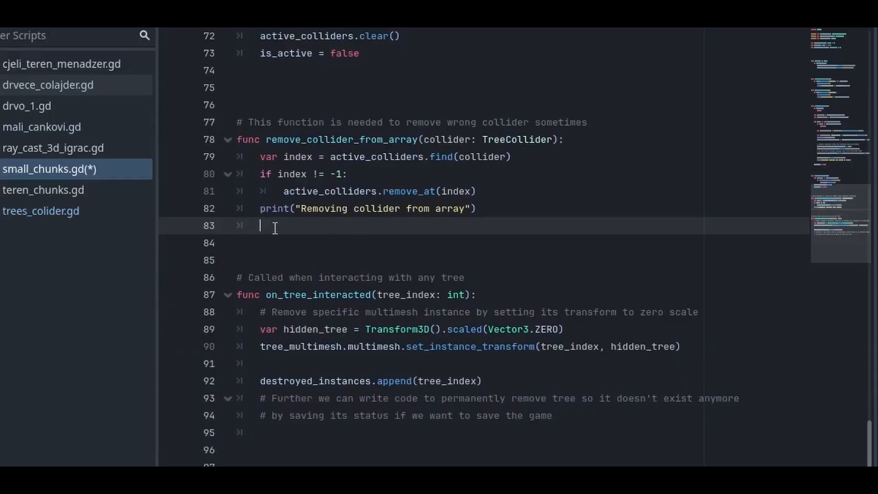
click(72, 212)
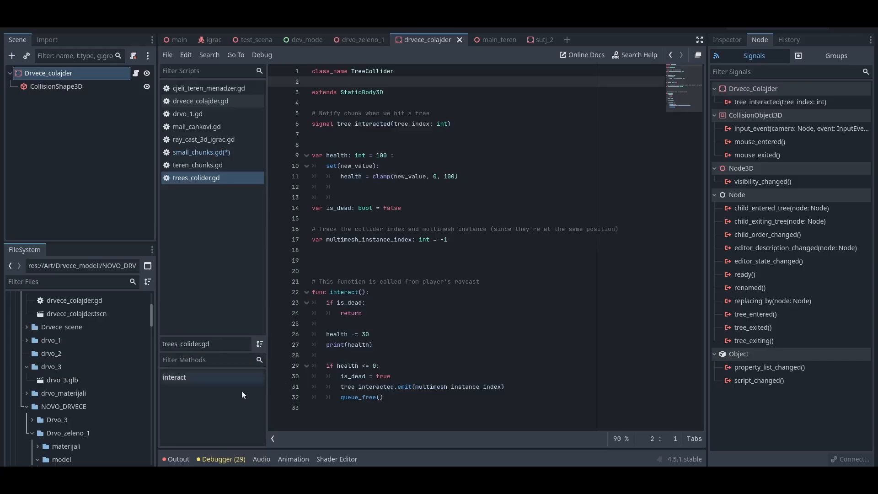
- Show the exported MultiMesh, collider scene and Area3D properties of cank_2_004 in the sutj_2 scene's 3D view
click(382, 28)
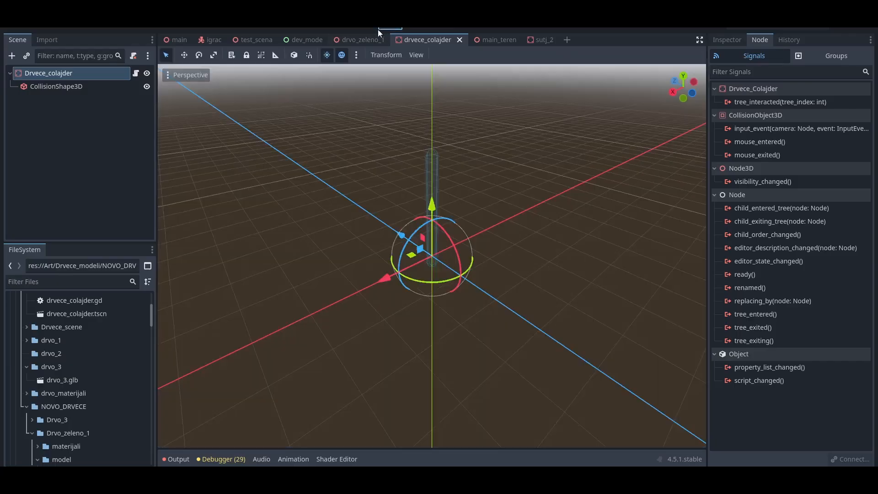
click(540, 40)
click(49, 133)
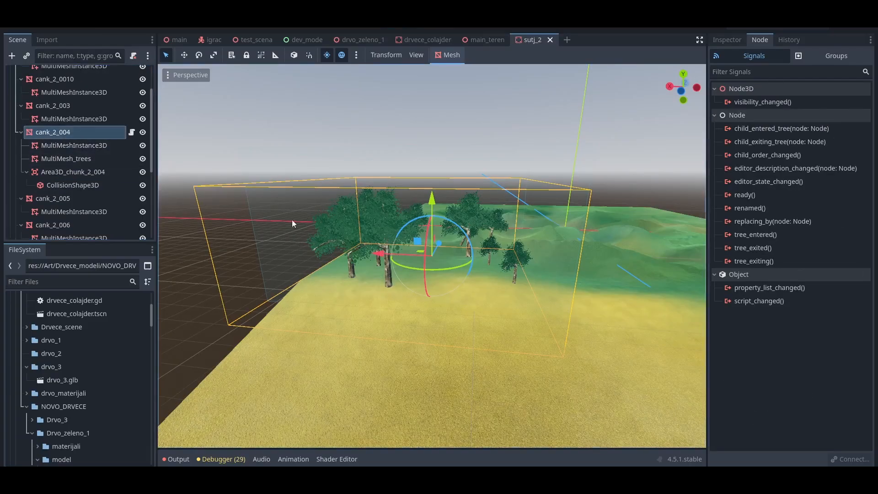
middle_drag(476, 278, 522, 289)
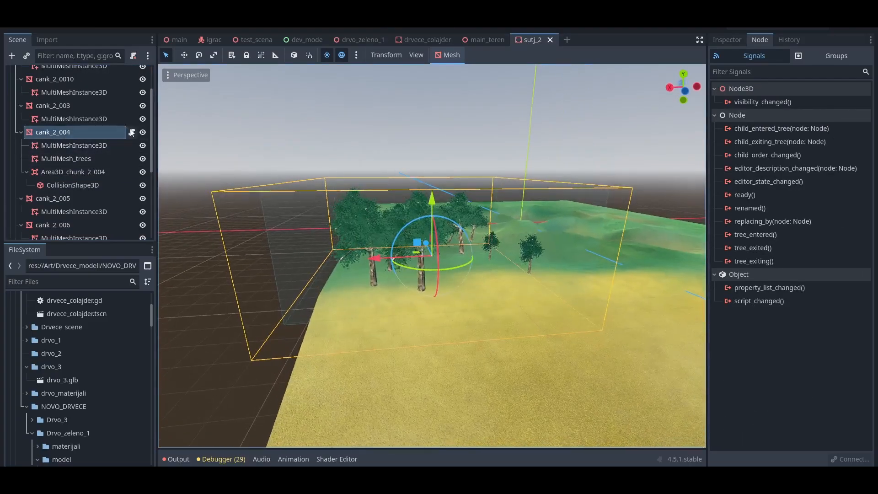
click(726, 40)
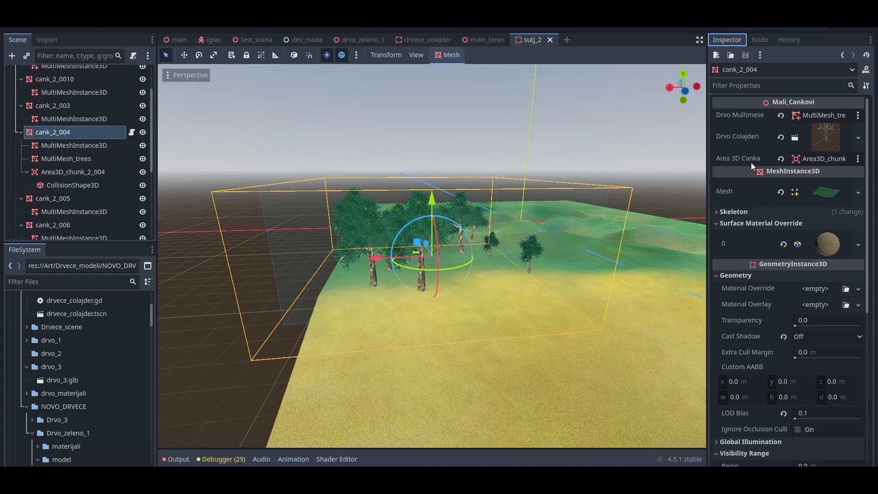
- Save the sutj_2 scene and run the project from the main scene with Visible Collision Shapes enabled
click(15, 28)
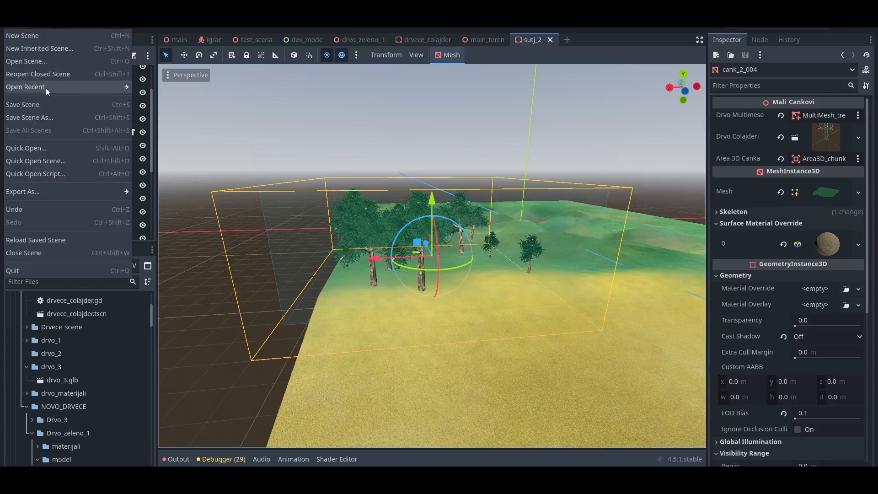
click(43, 103)
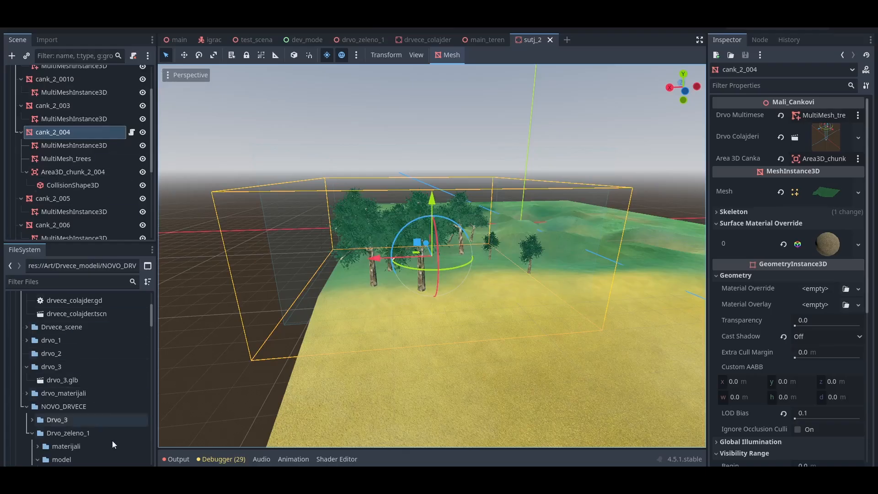
click(174, 40)
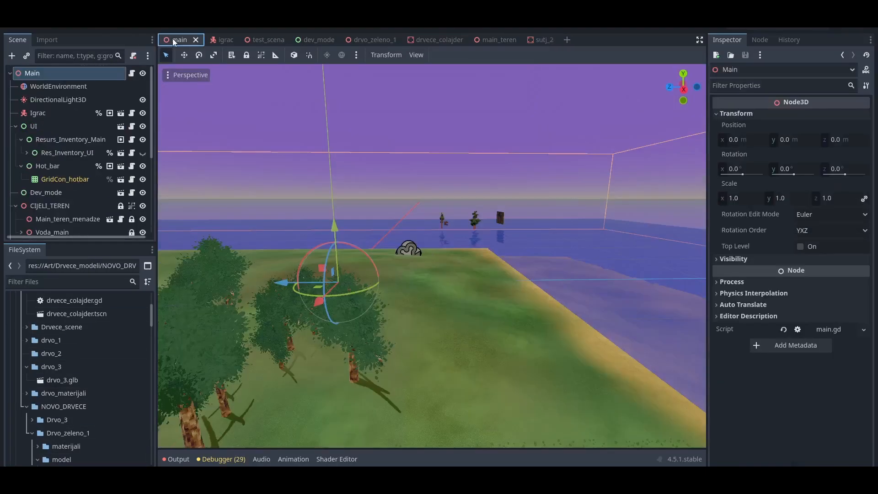
click(61, 29)
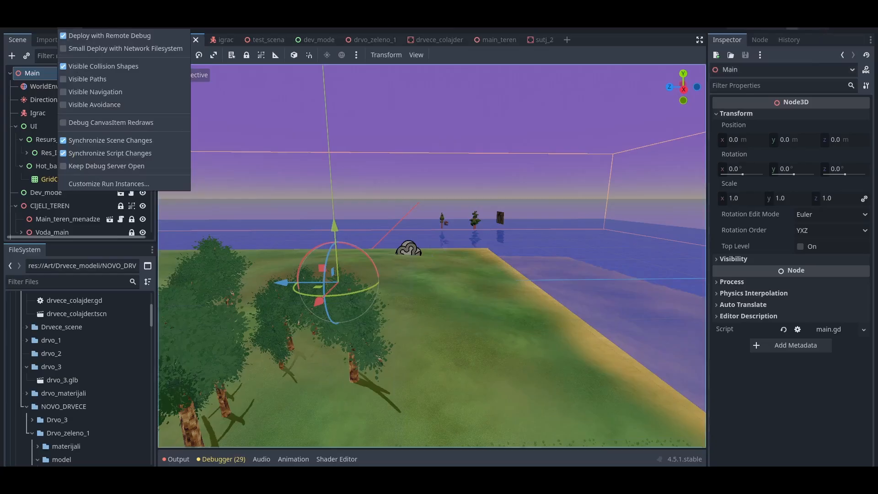
click(648, 164)
key(F5)
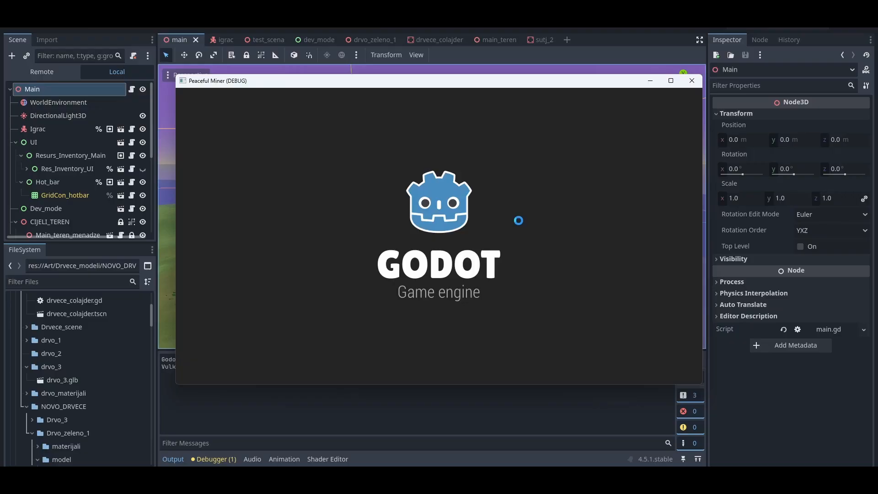
- Bring the player across the terrain toward the trees, toggling between free-fly and walking
key(w)
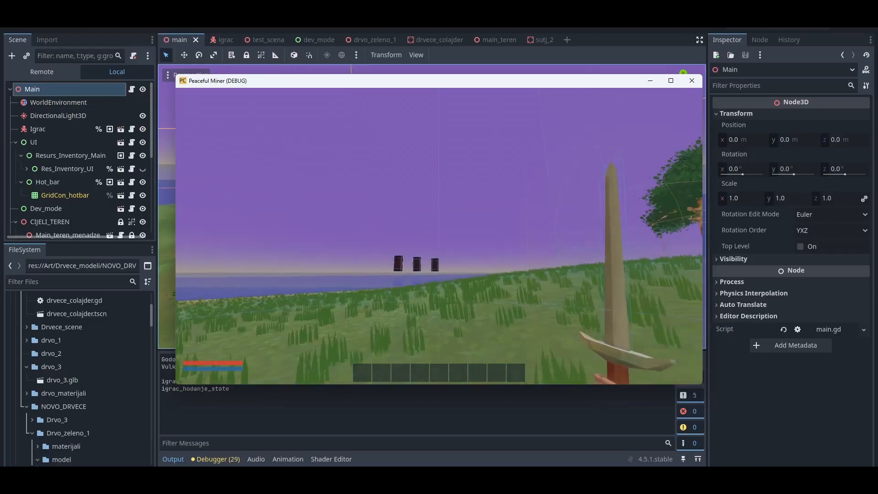
key(f)
key(w)
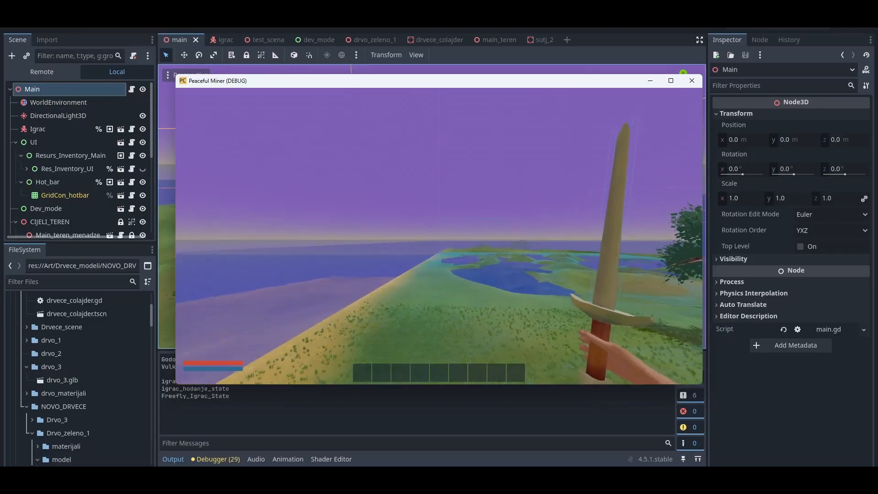
key(f)
key(f)
key(f)
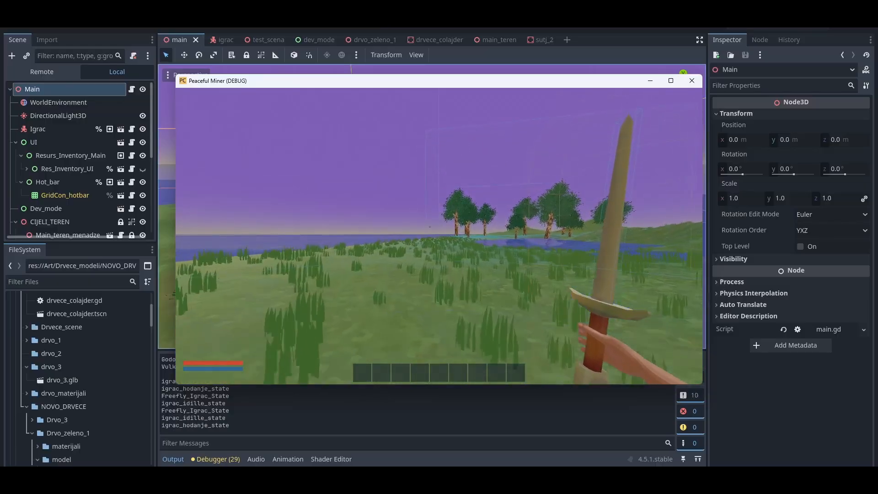
key(w)
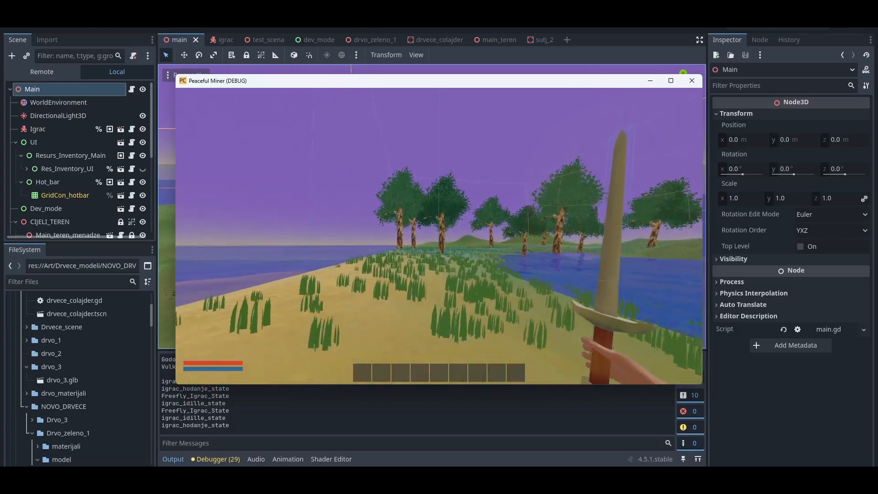
key(w)
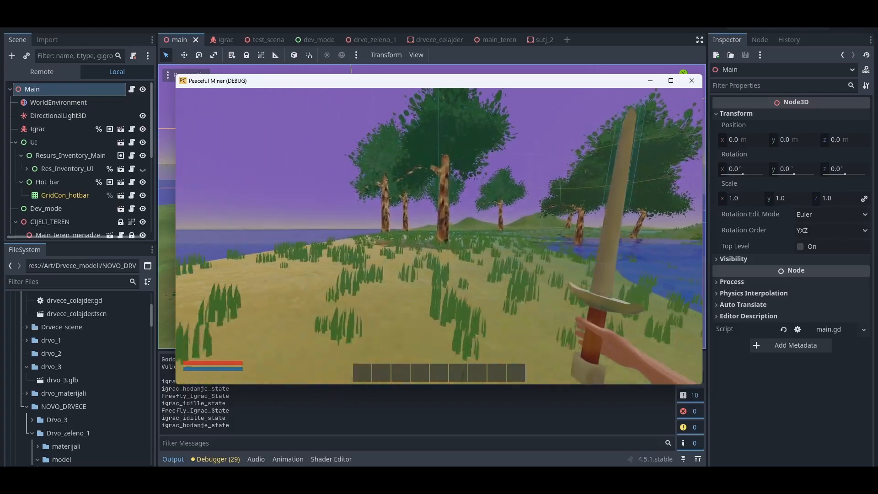
- Move the player in among the trees of Area3D_chunk_2_004 and back out to test collider creation and removal
key(d)
key(d)
key(d)
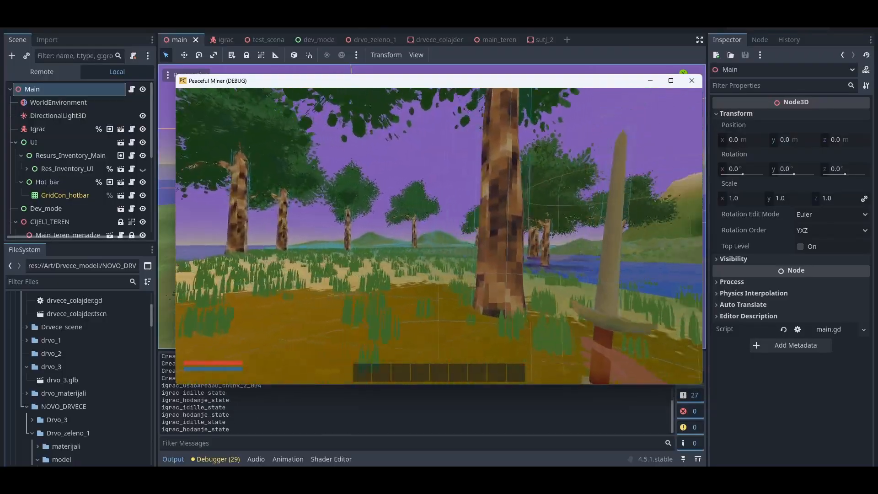
key(d)
key(s)
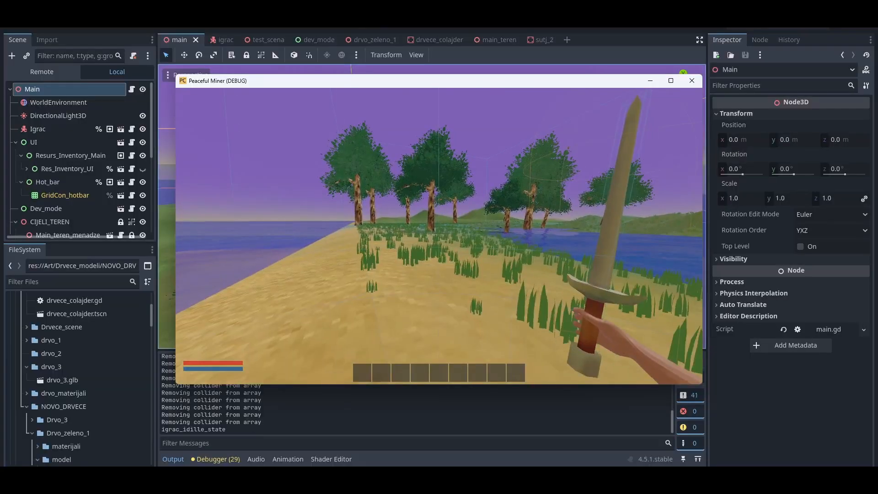
- Walk the player into the tree chunk again and on toward the water to test recreating the colliders
key(w)
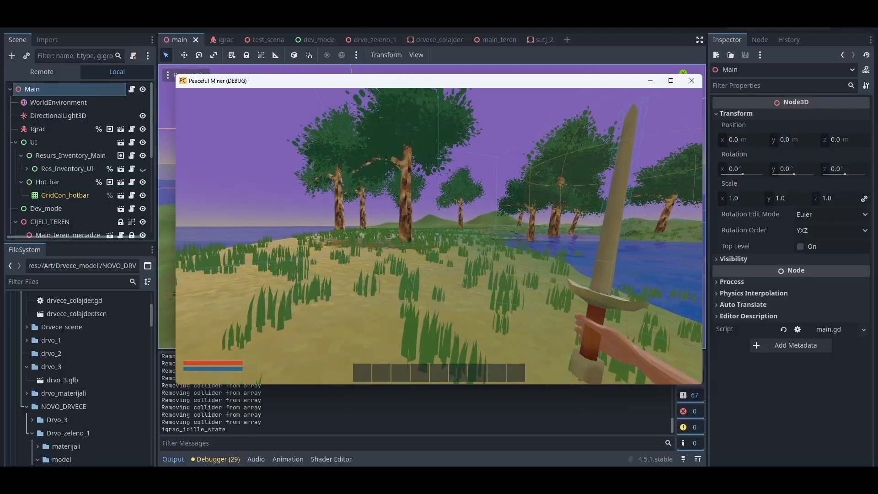
key(w)
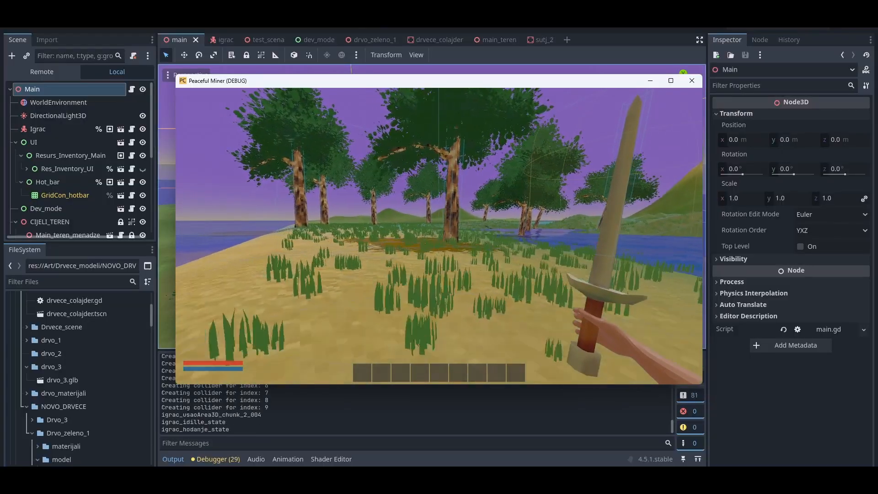
key(w)
key(w)
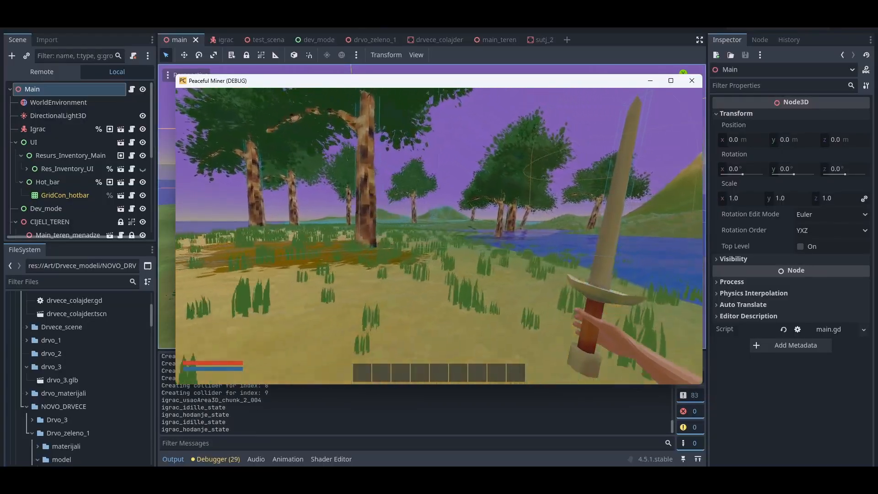
key(w)
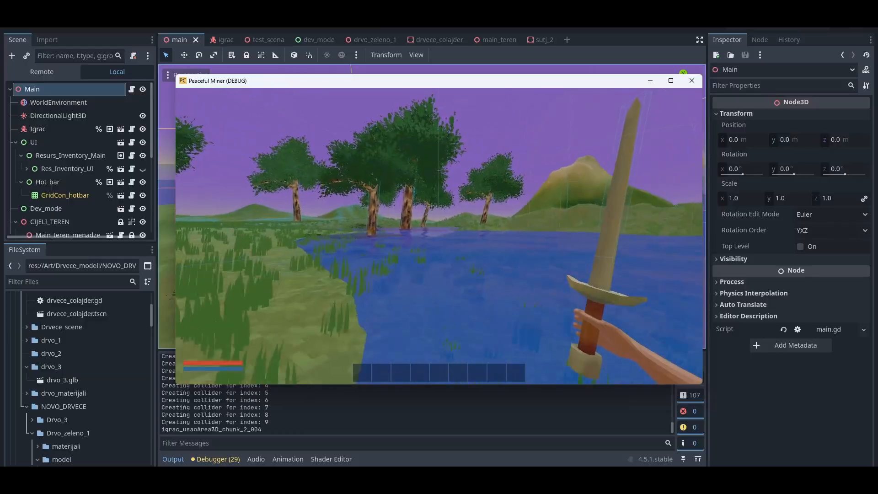
- Walk the player up to a tree standing in the water and strike it four times to destroy it
key(w)
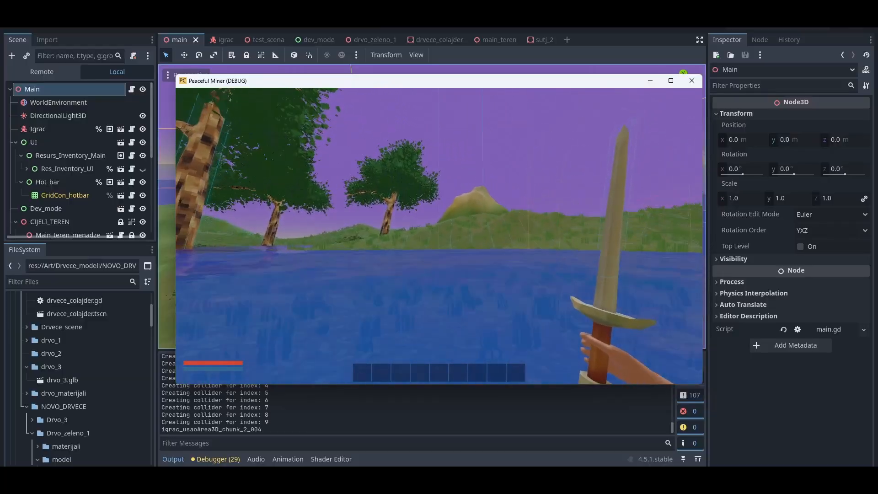
key(w)
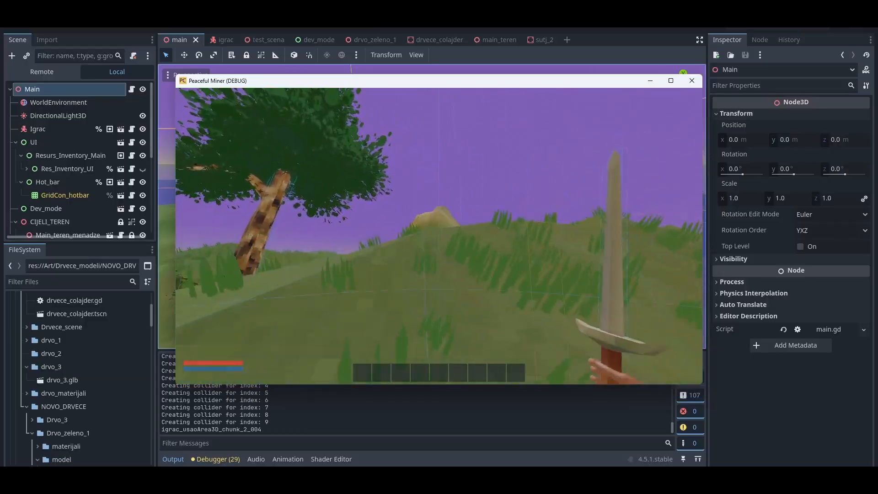
key(w)
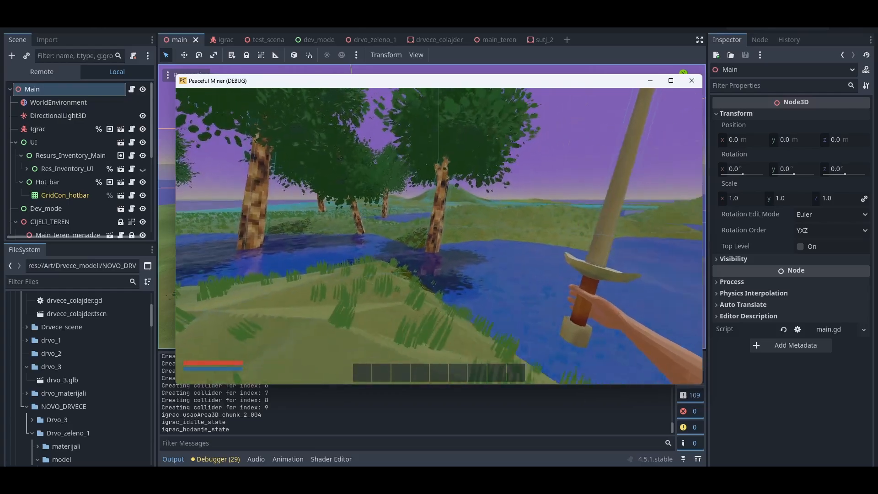
key(w)
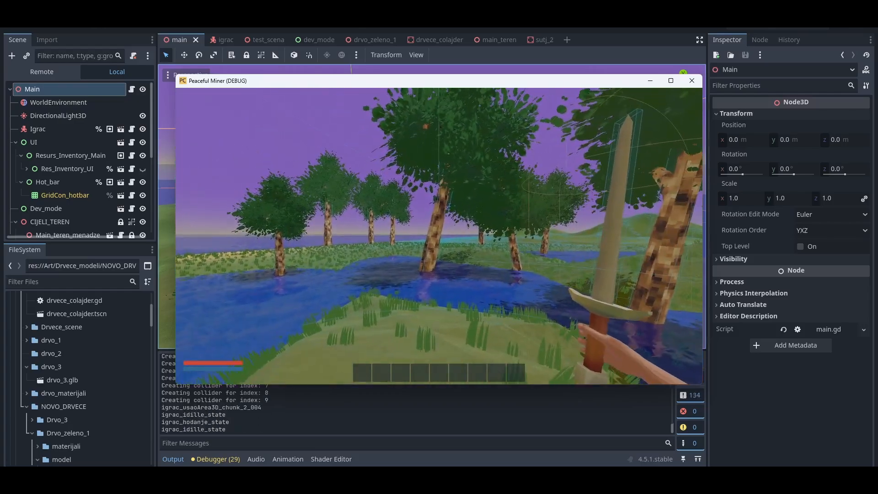
key(w)
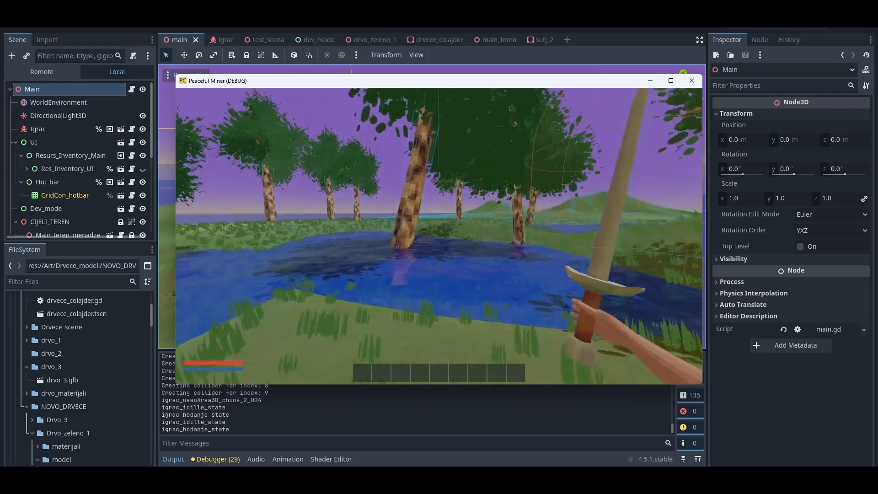
key(w)
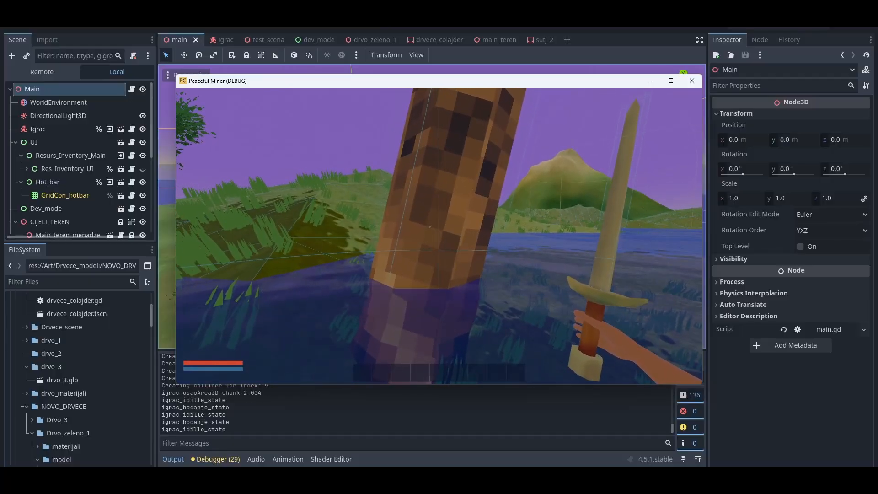
click(439, 236)
click(438, 236)
click(439, 236)
click(439, 236)
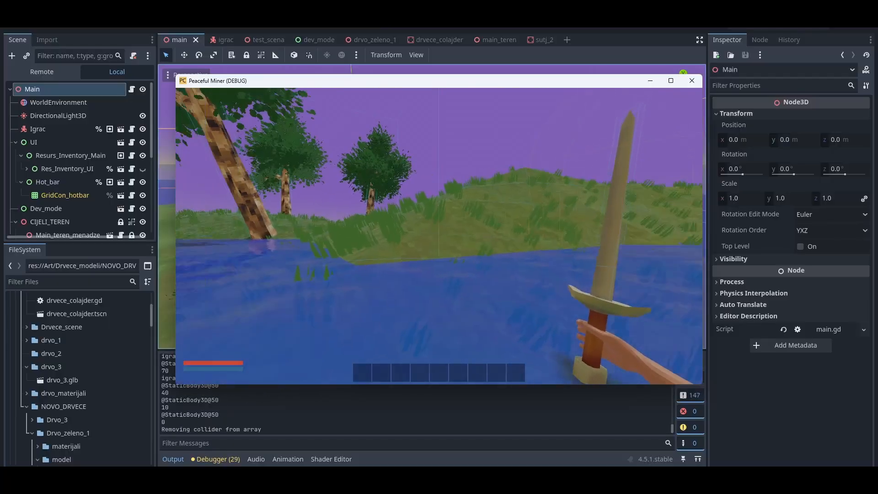
- Walk the player from the water onto the grass, repeatedly leaving and re-entering Area3D_chunk_2_004 to test collider removal and recreation
key(w)
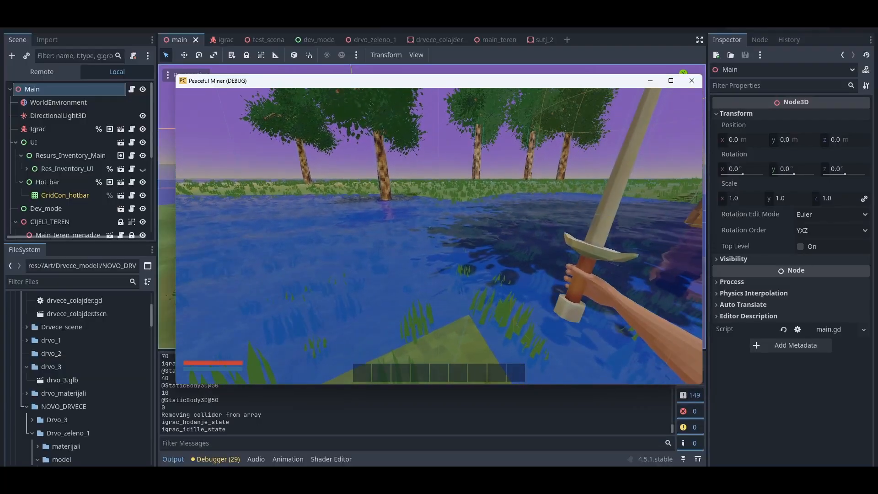
key(w)
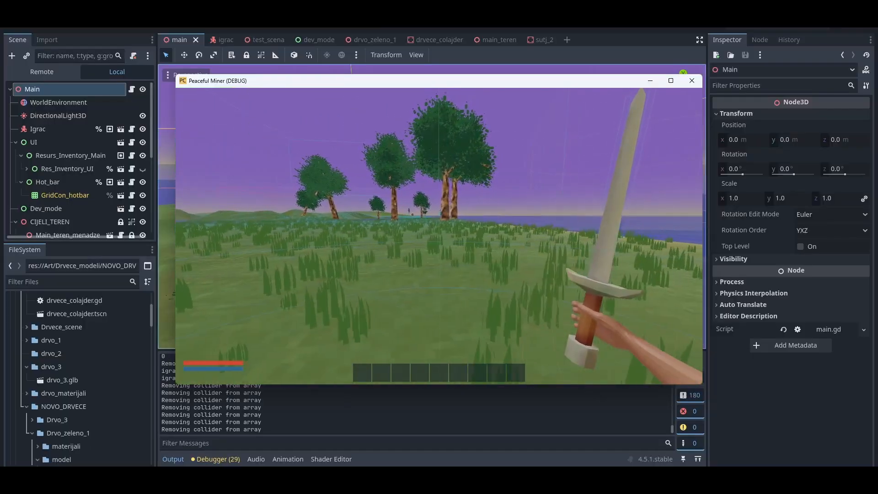
key(w)
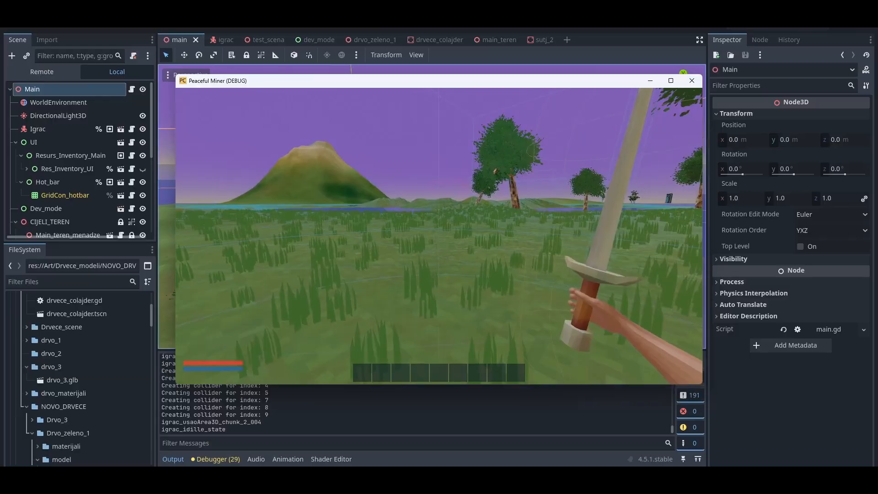
key(w)
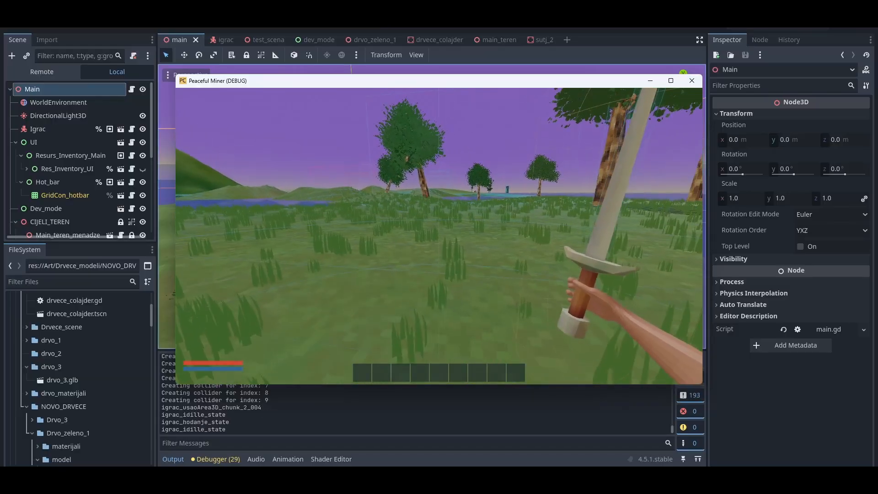
key(w)
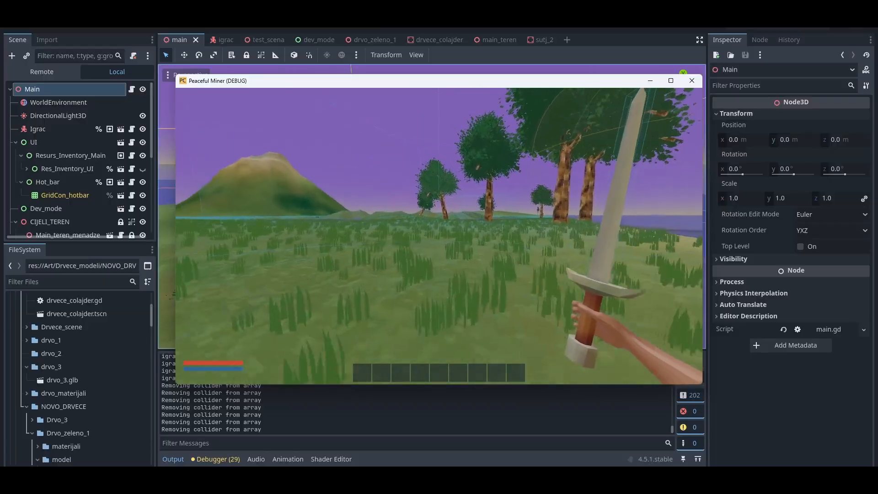
key(w)
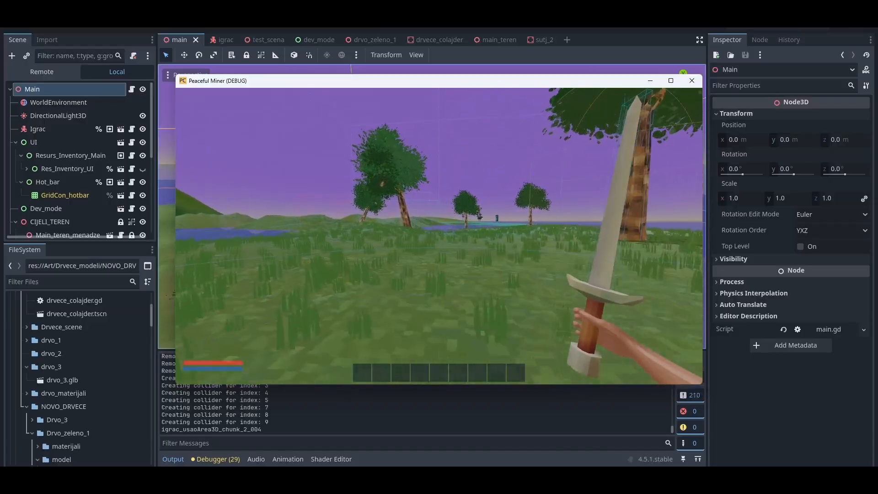
key(w)
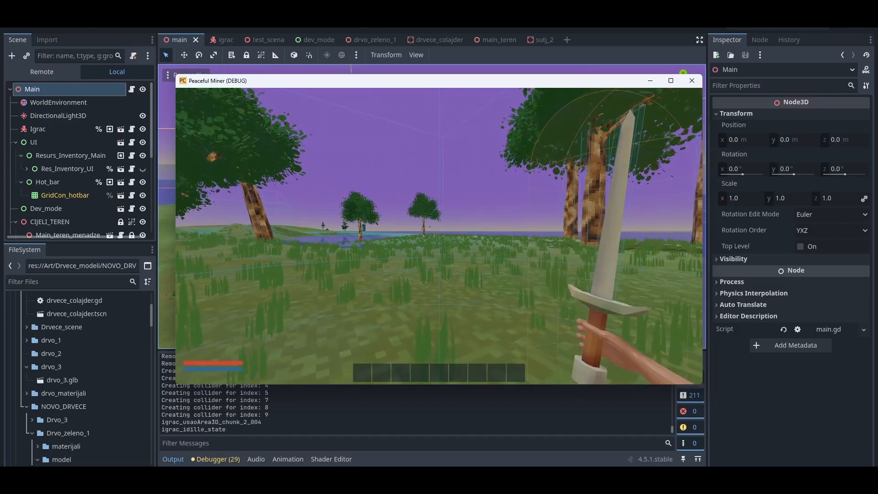